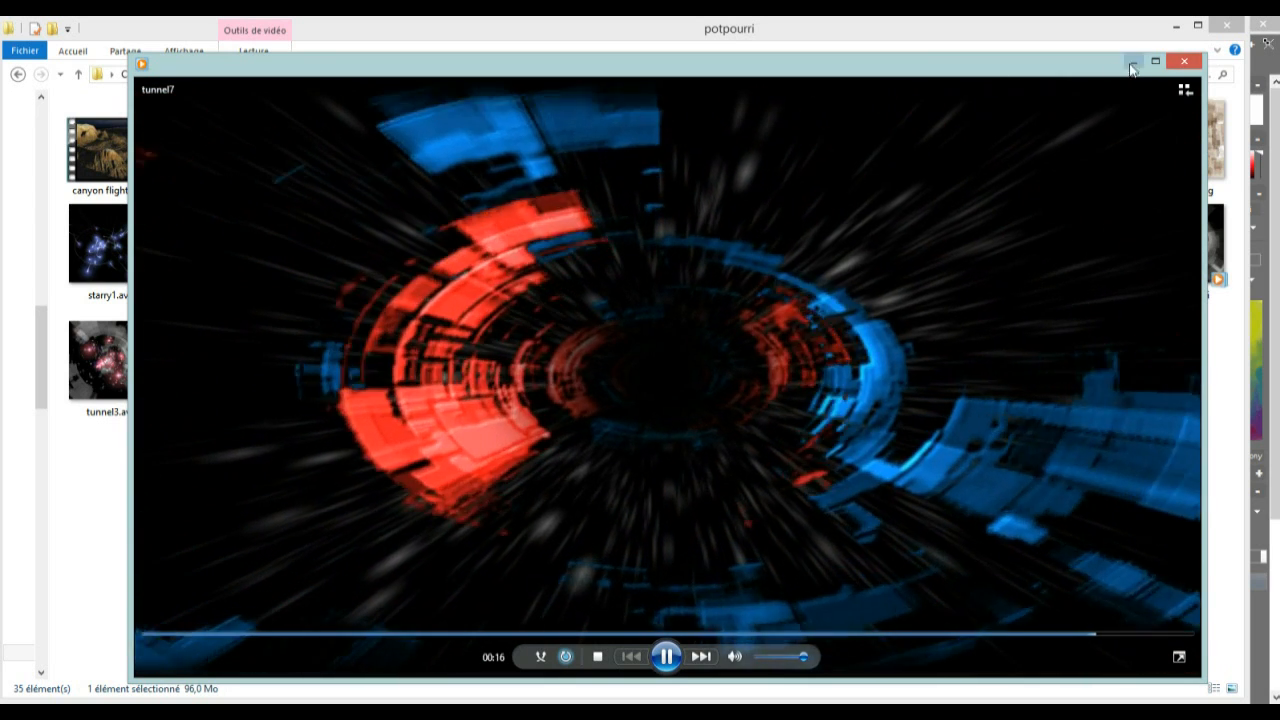
Close the tunnel7 video, and preview starry2.avi and starry1.avi from the potpourri folder, closing each player window
click(1185, 63)
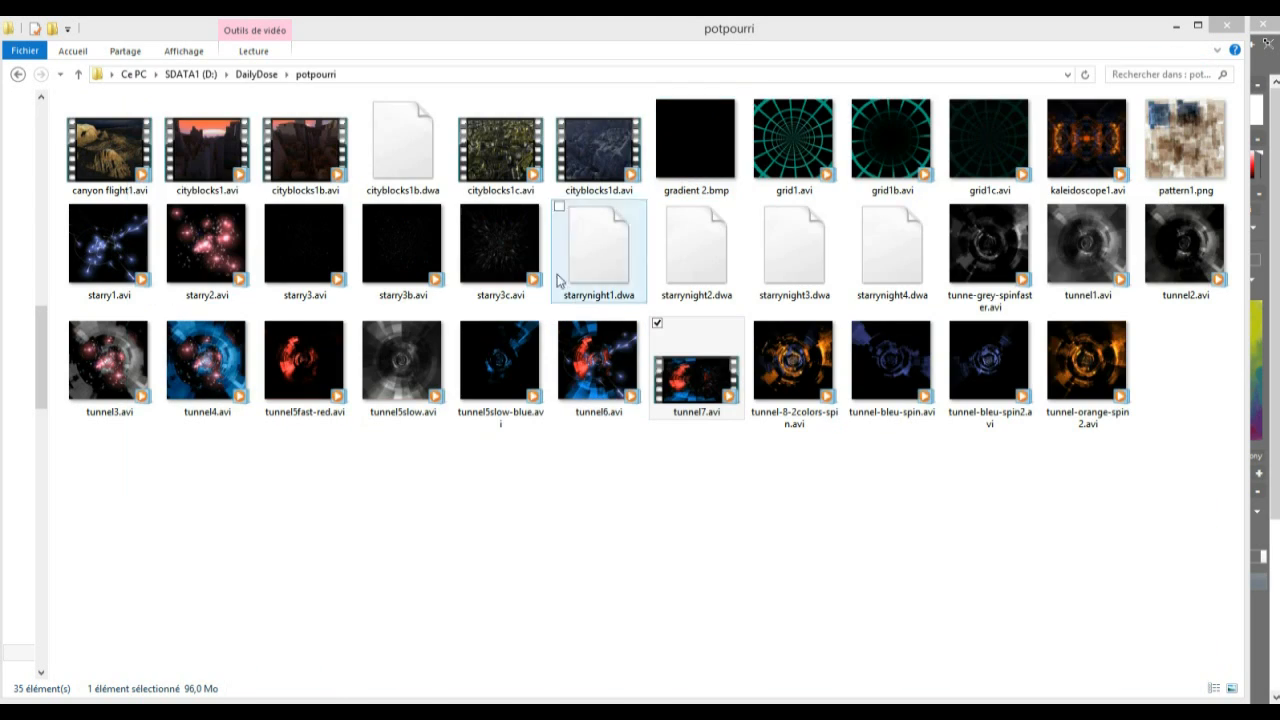
click(197, 260)
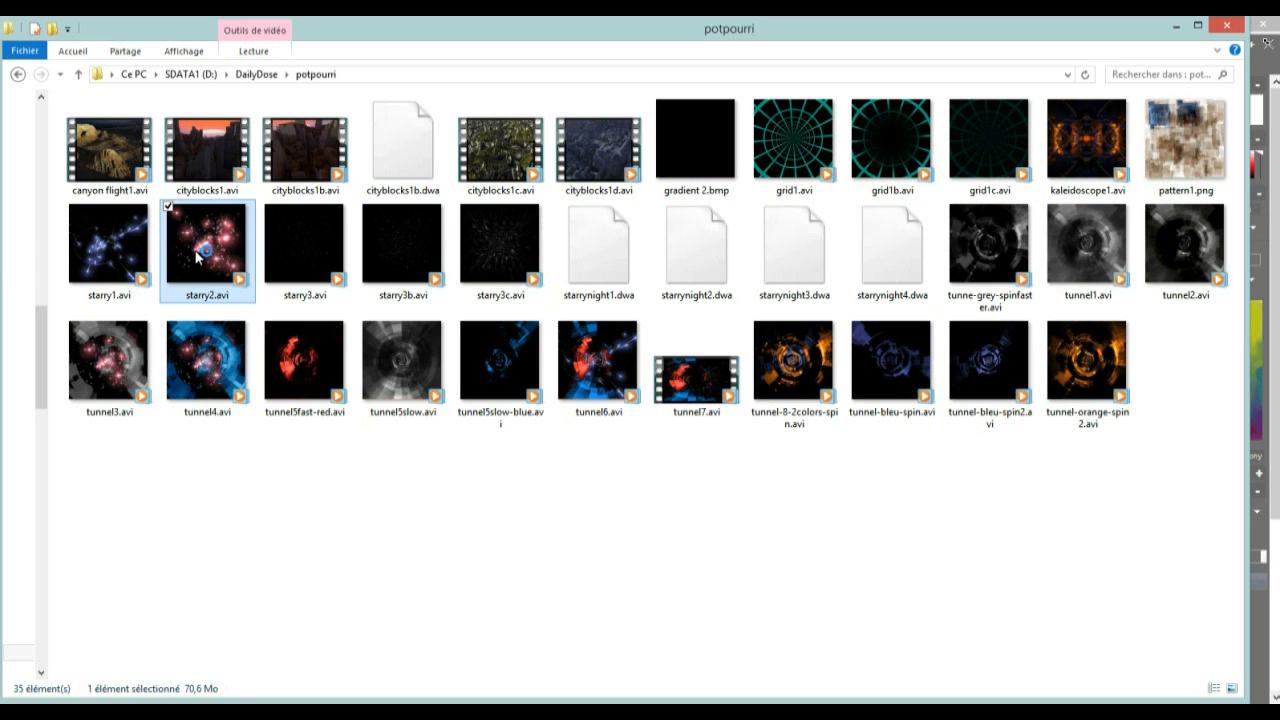
double_click(197, 258)
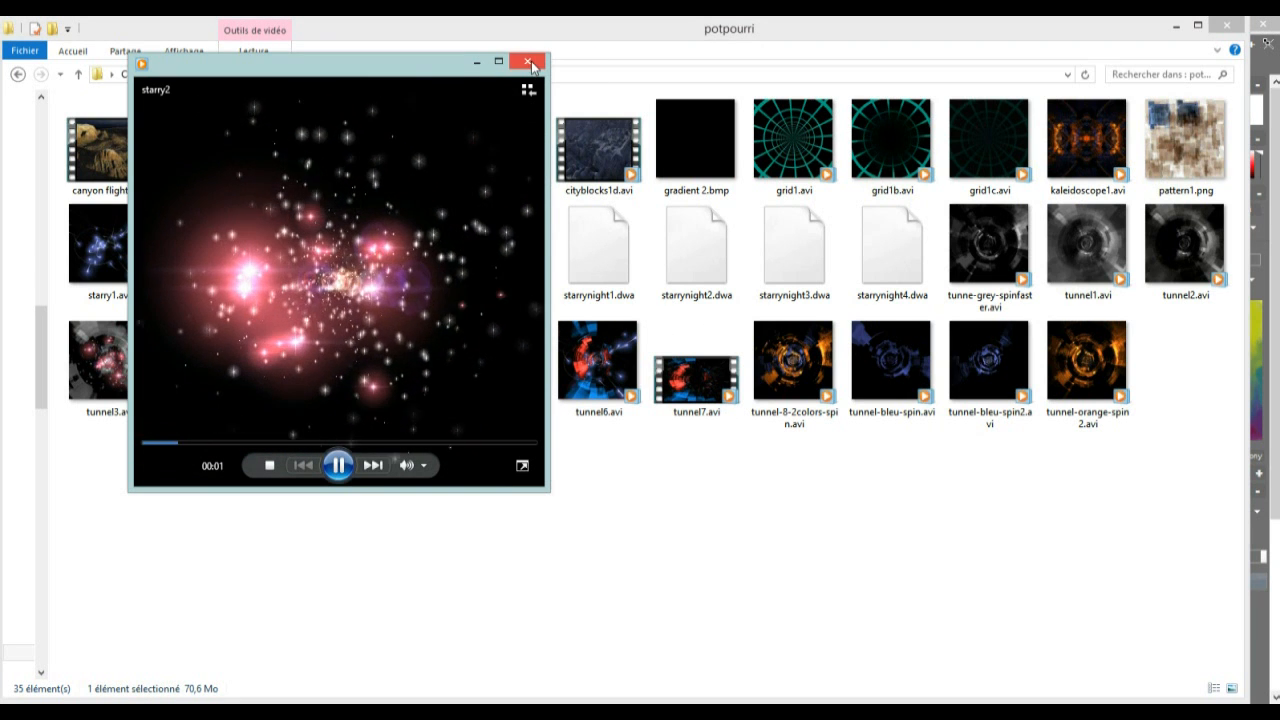
click(529, 63)
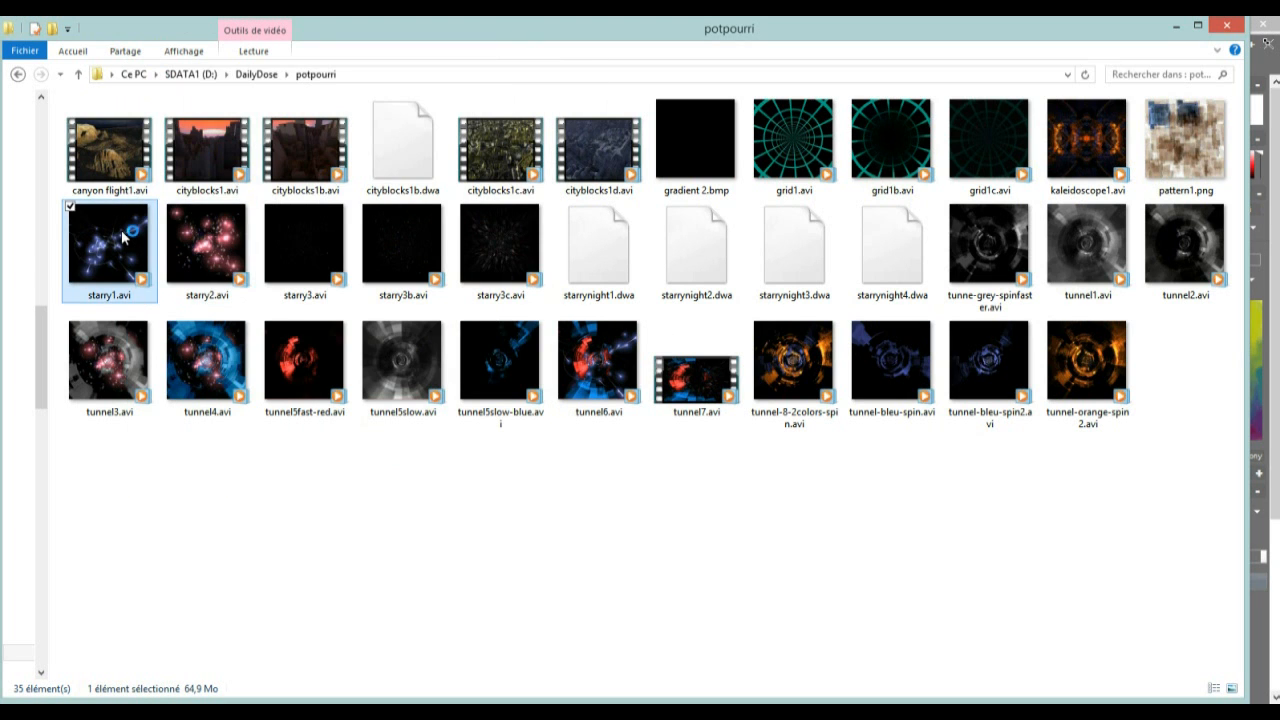
double_click(122, 236)
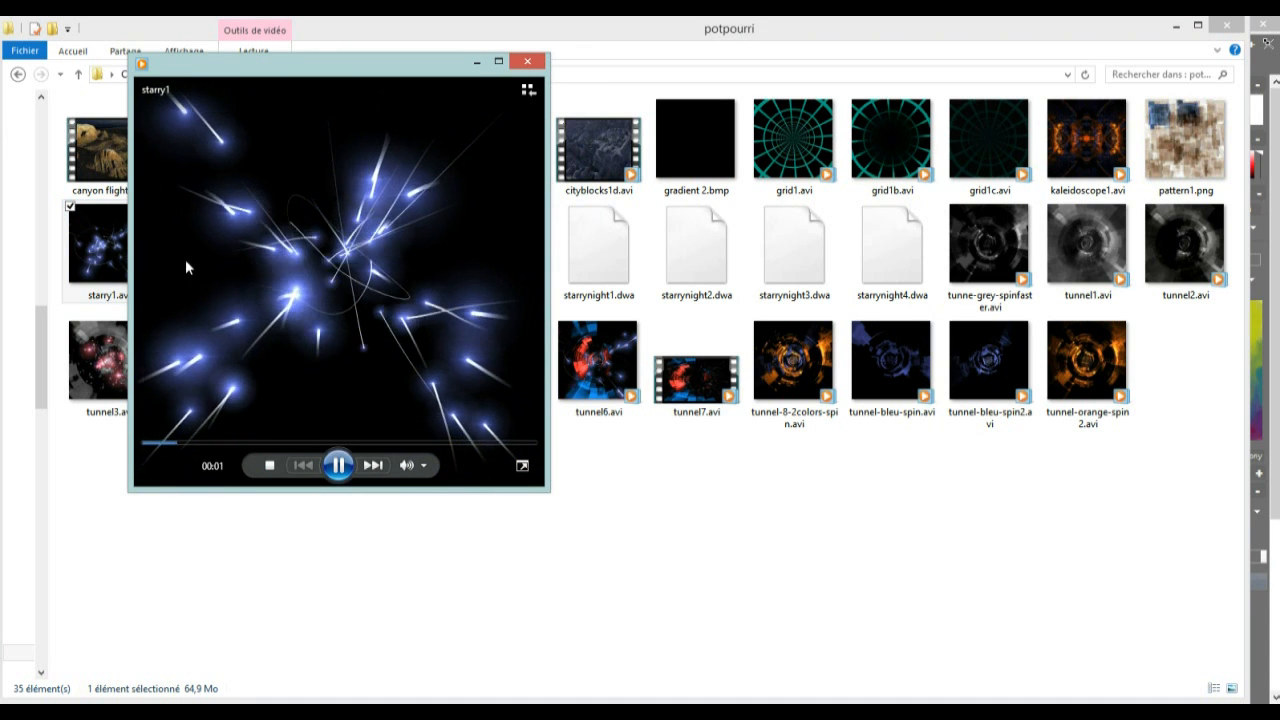
click(526, 64)
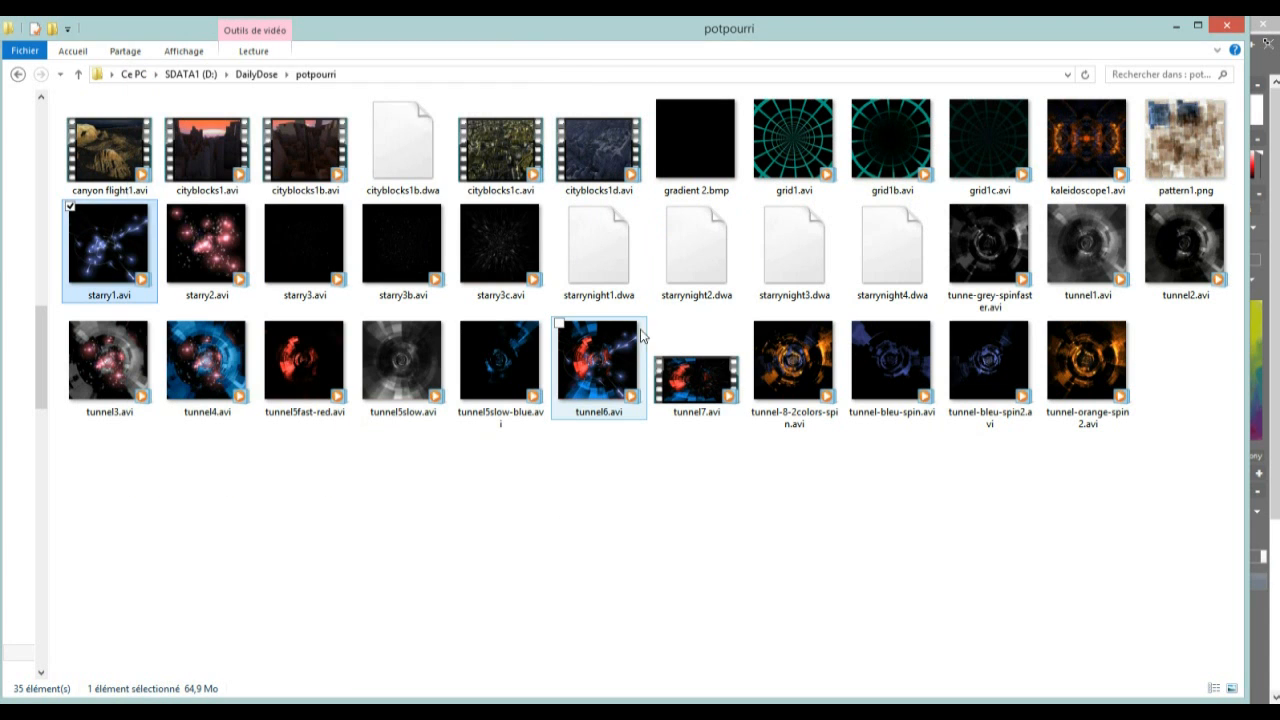
Play tunnel6.avi in an enlarged player window to examine its coloured tunnel and star trails, and close it
double_click(598, 362)
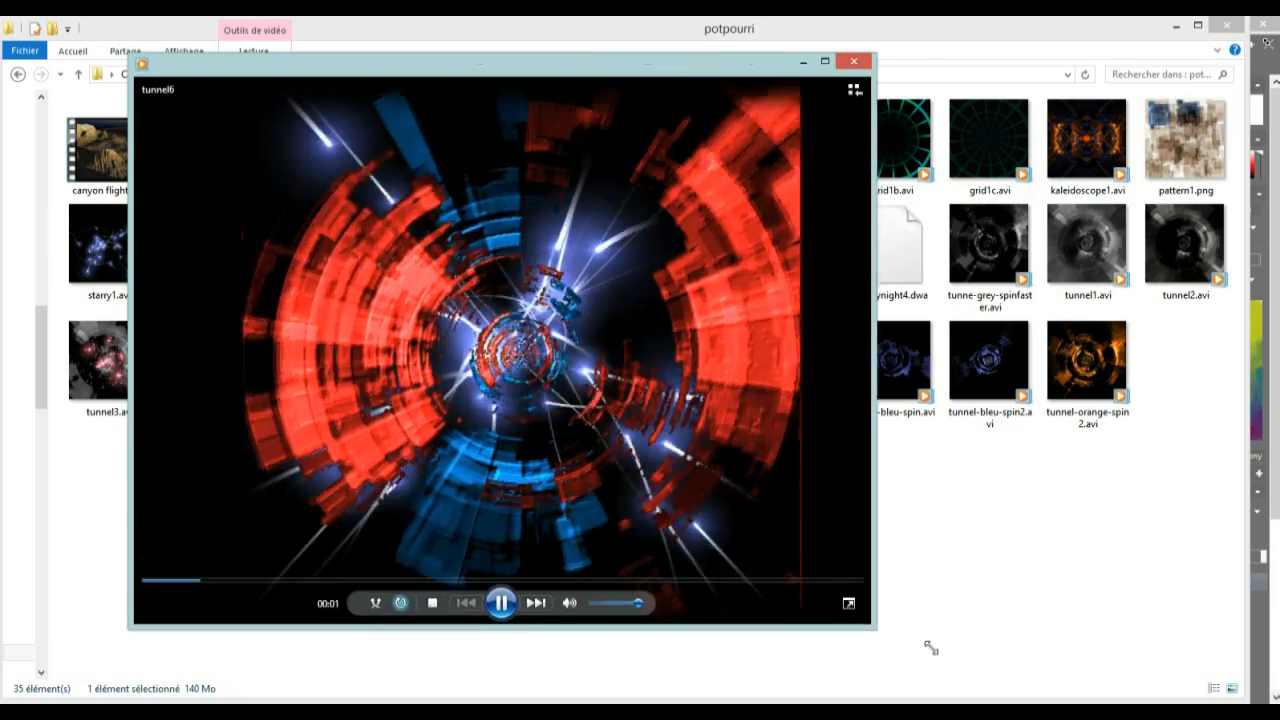
drag(931, 648, 946, 654)
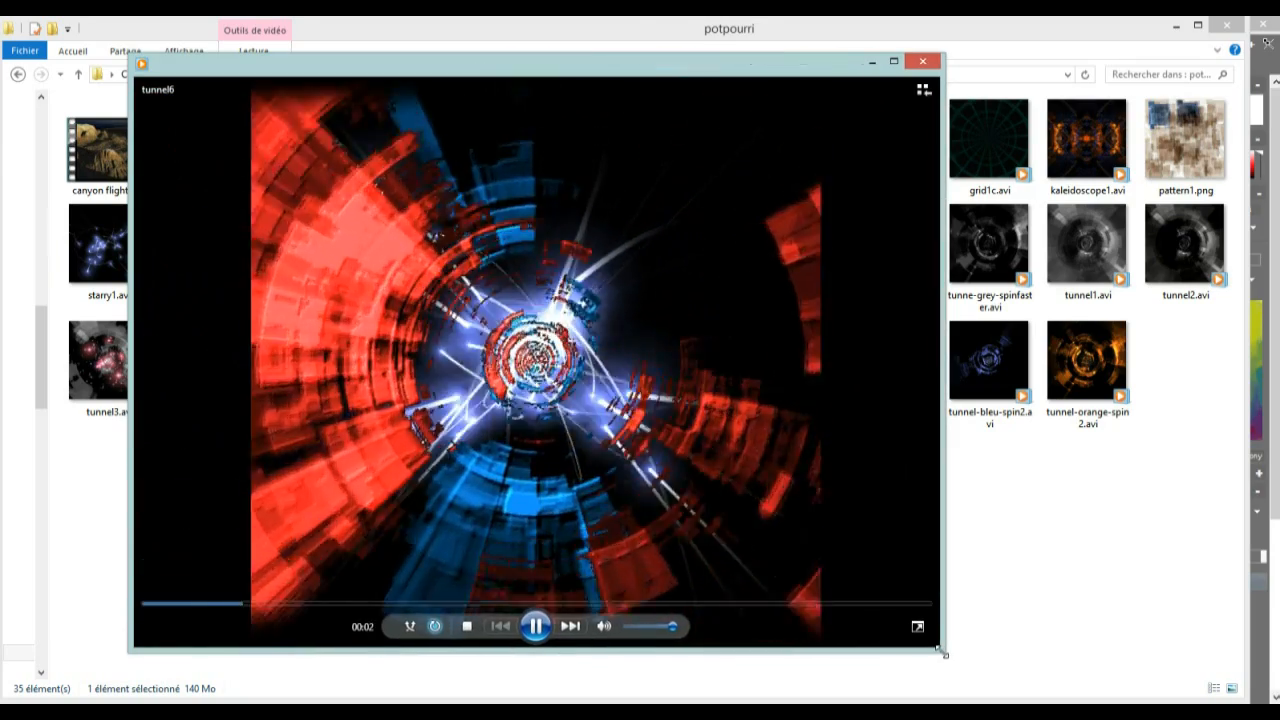
click(922, 61)
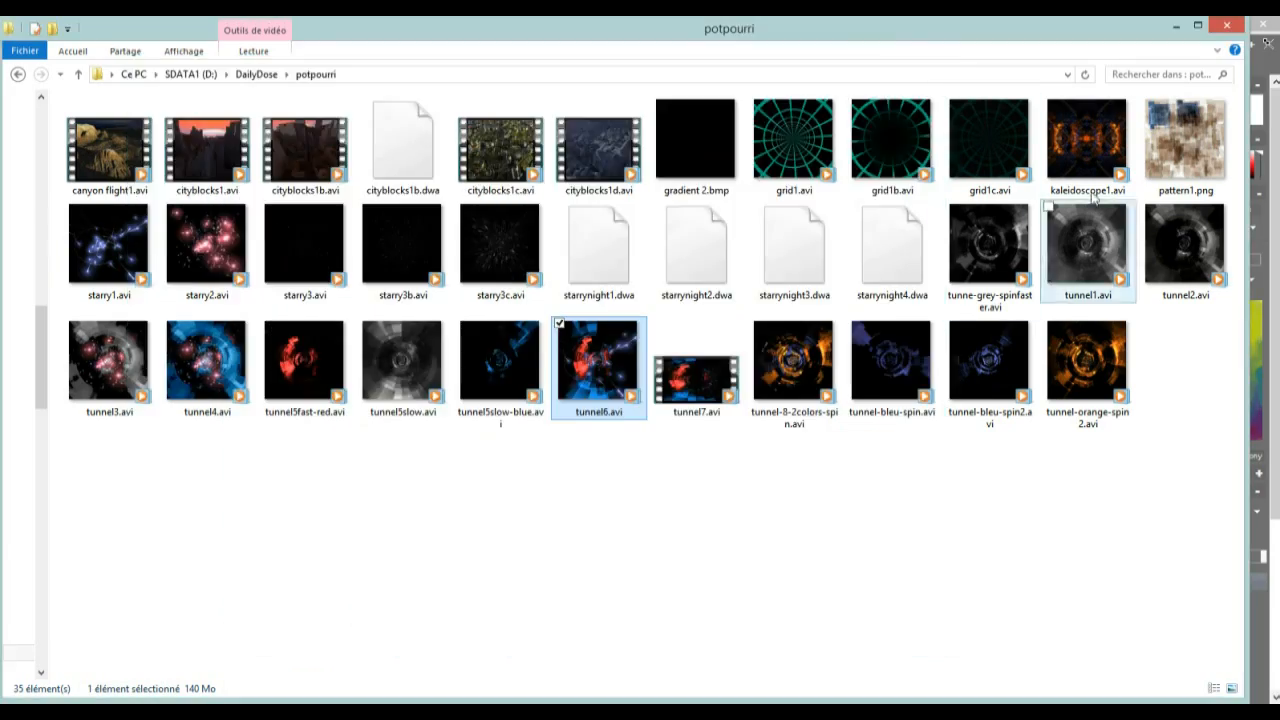
Play kaleidoscope1.avi in an enlarged player window to examine its mirrored pattern, and close it
double_click(1097, 135)
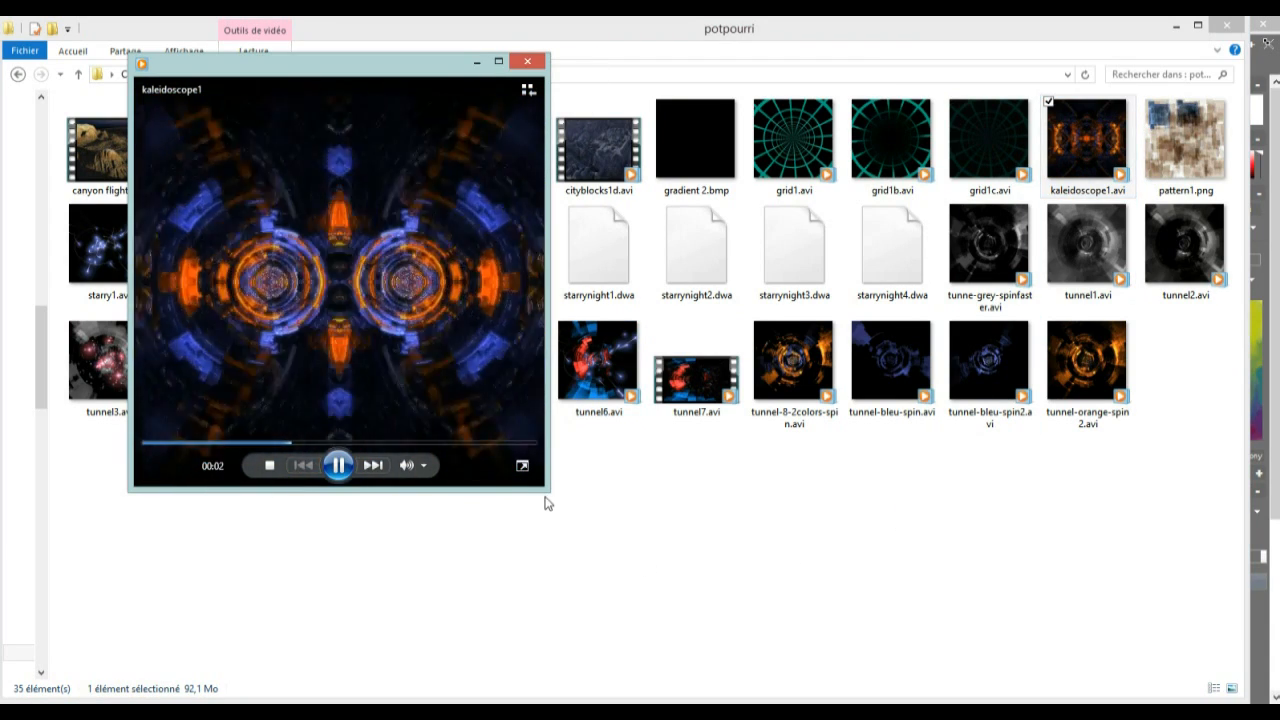
drag(548, 490, 1000, 690)
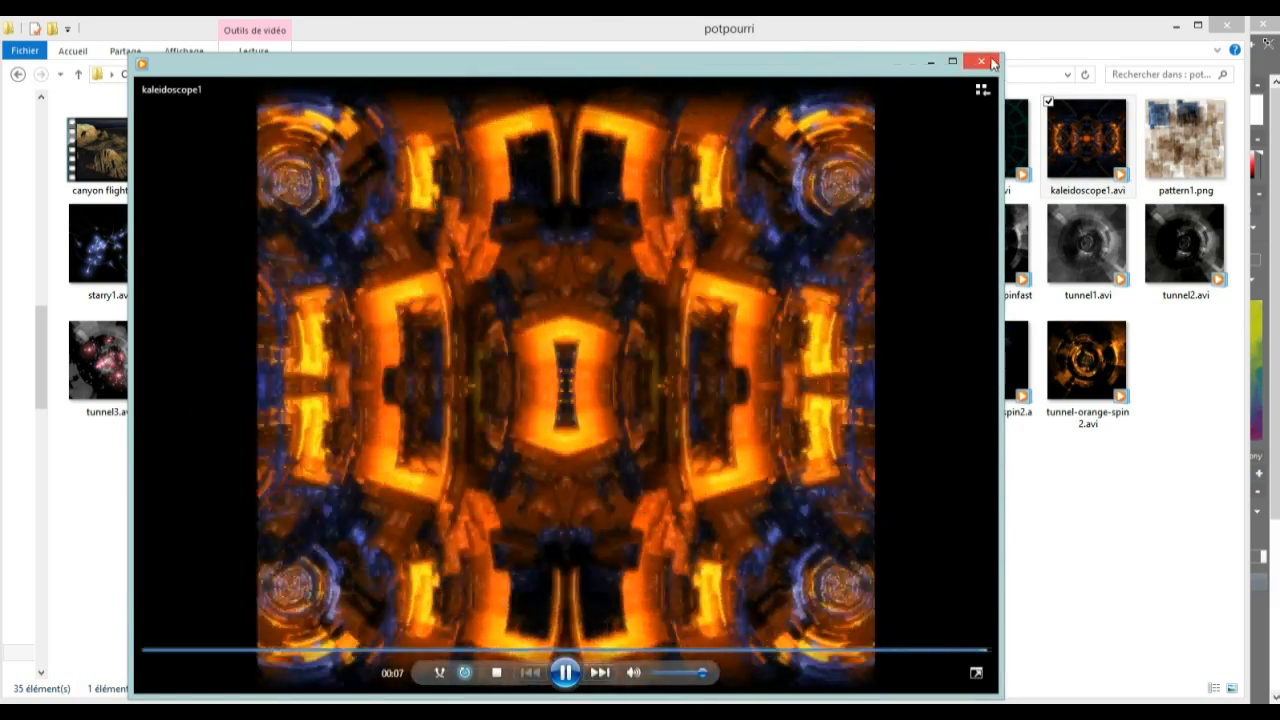
click(990, 63)
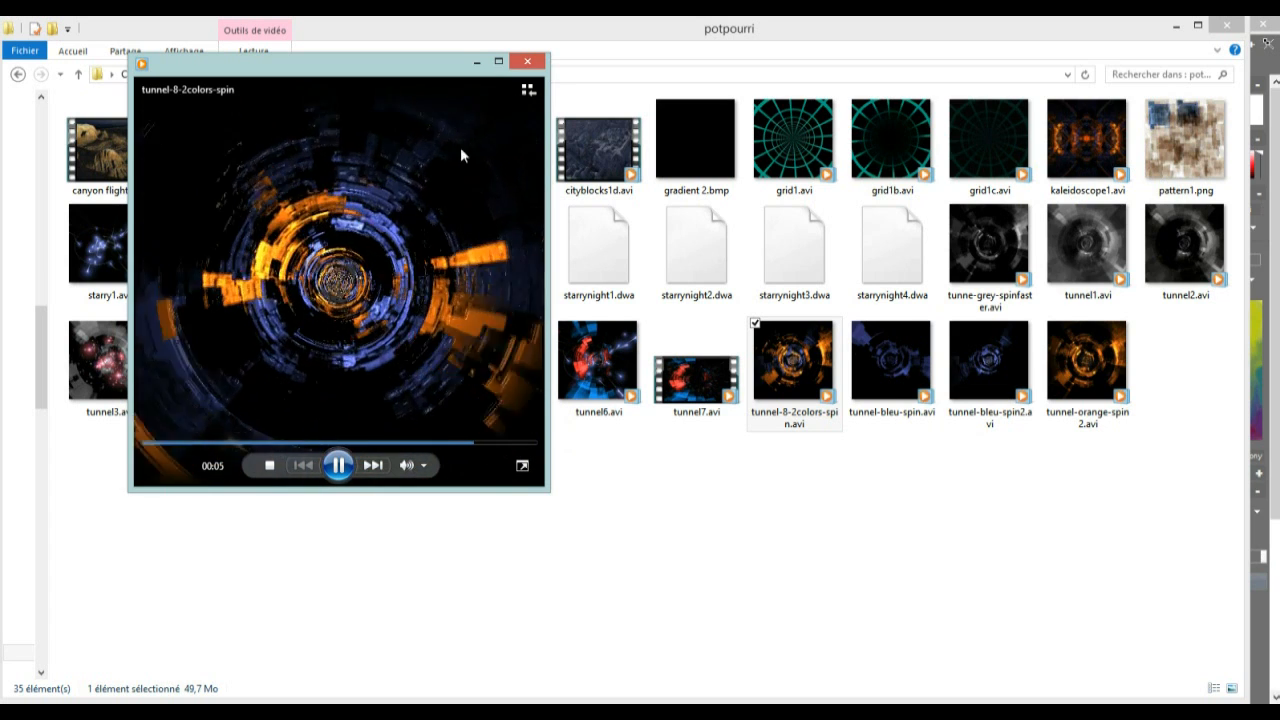
Finish viewing tunnel-8-2colors-spin, and preview tunnel-bleu-spin2.avi and tunnel5fast-red.avi, closing each player window
click(527, 61)
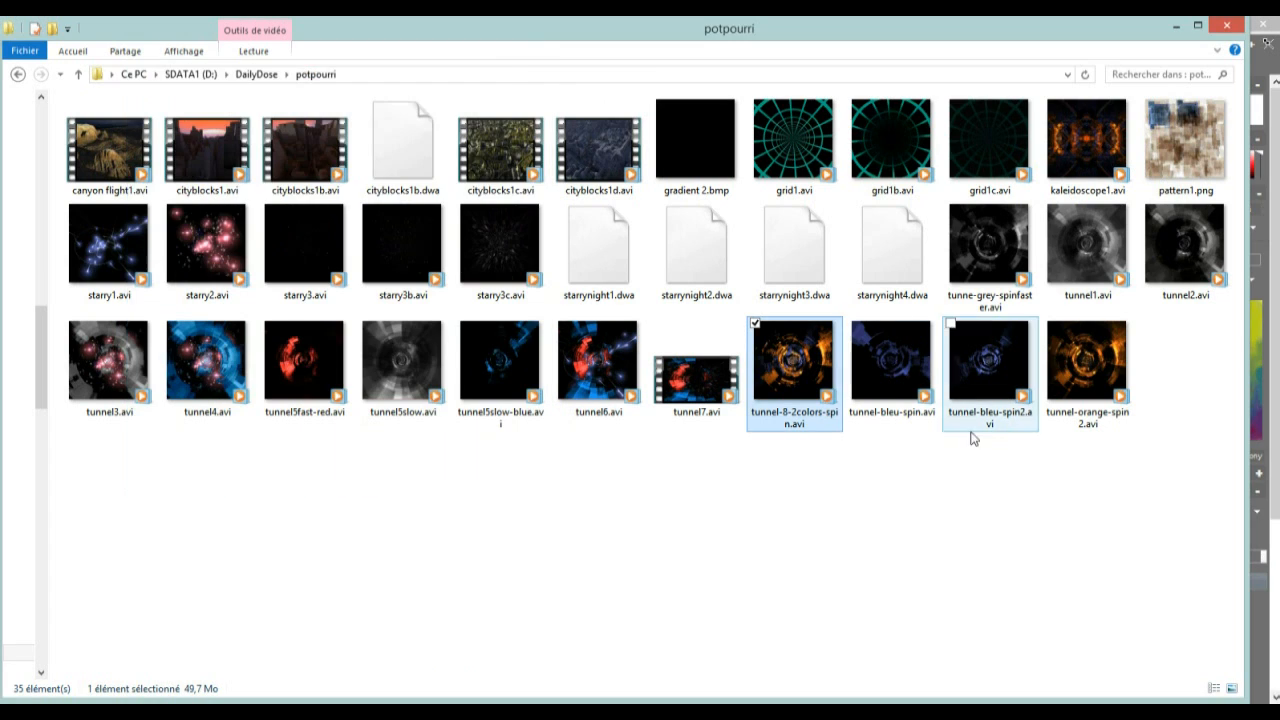
double_click(995, 362)
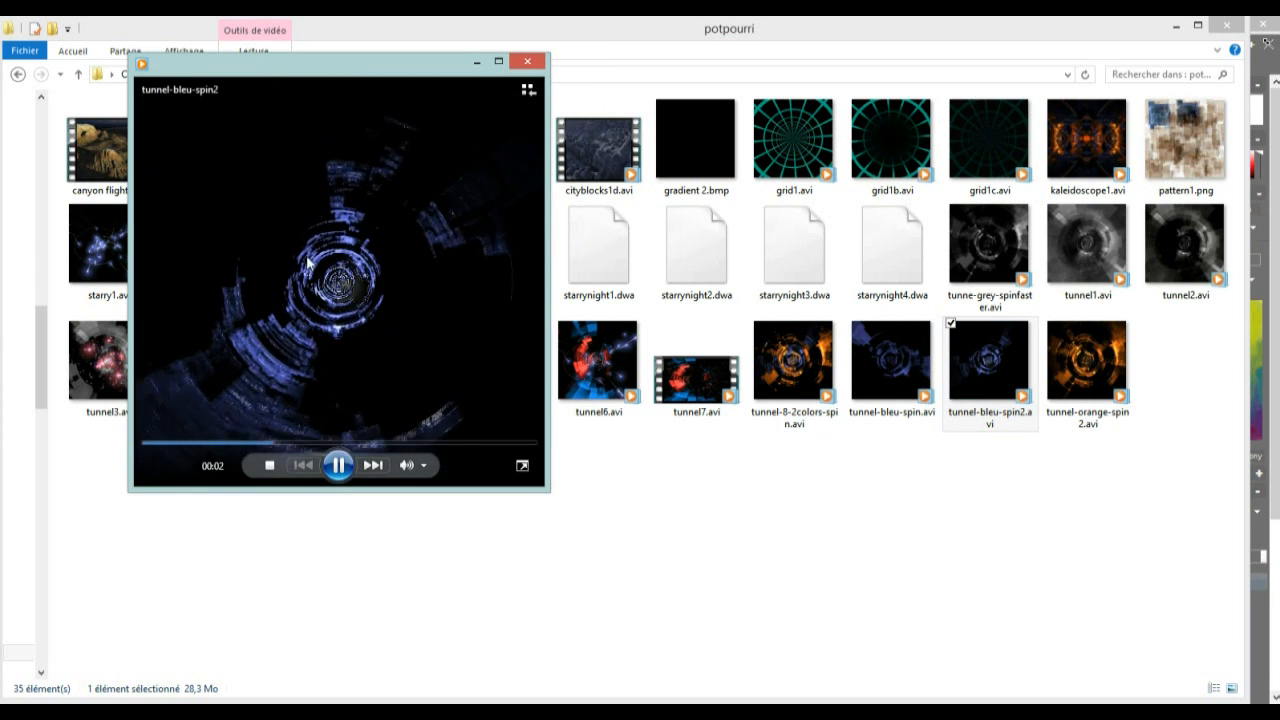
click(539, 63)
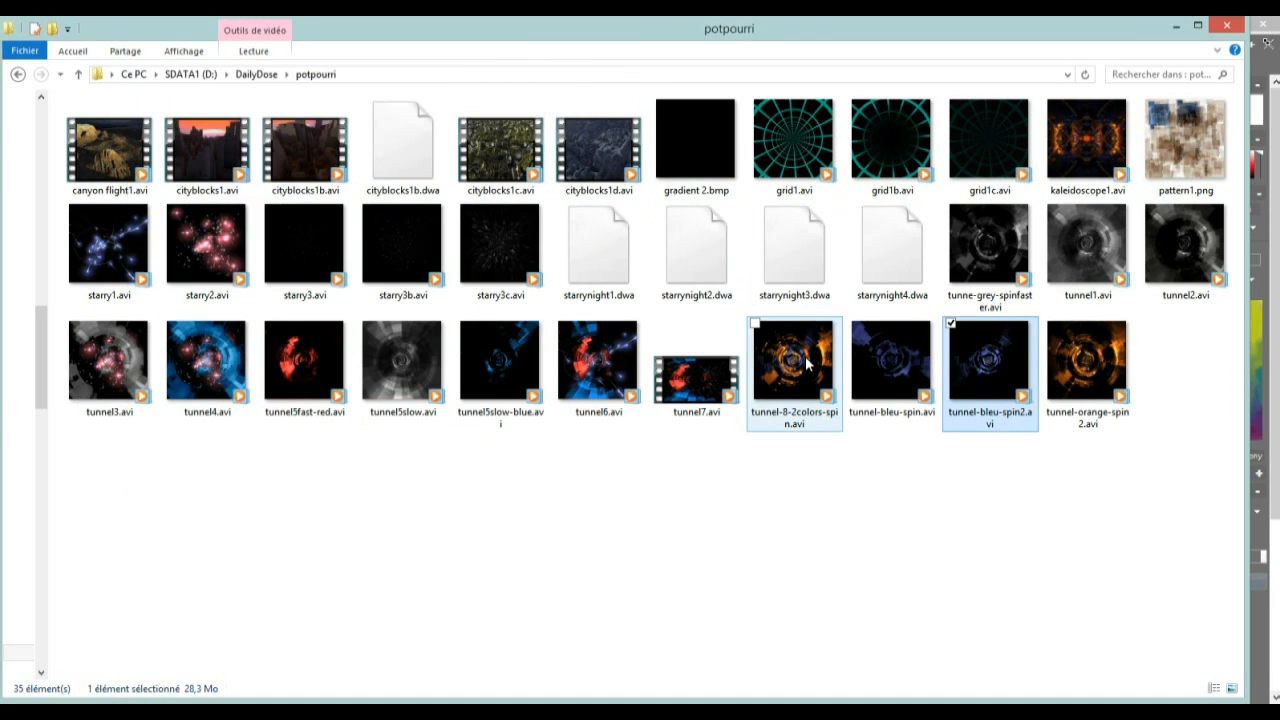
double_click(298, 360)
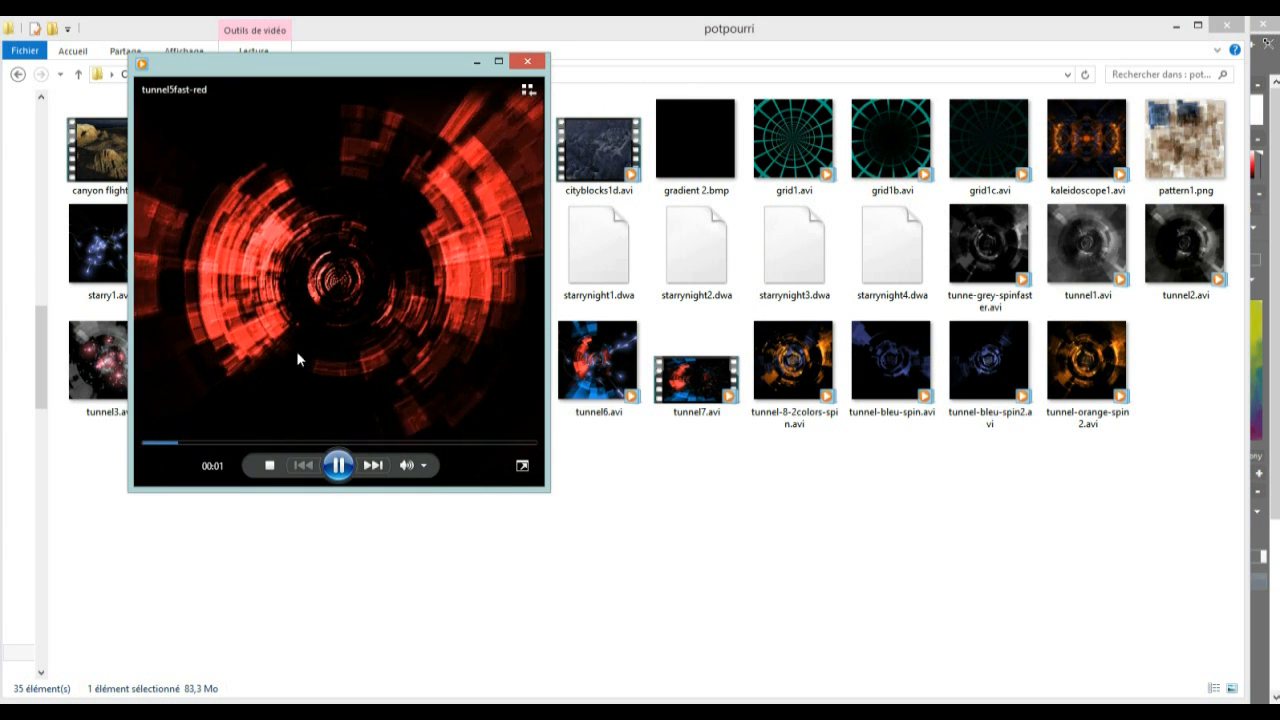
click(528, 62)
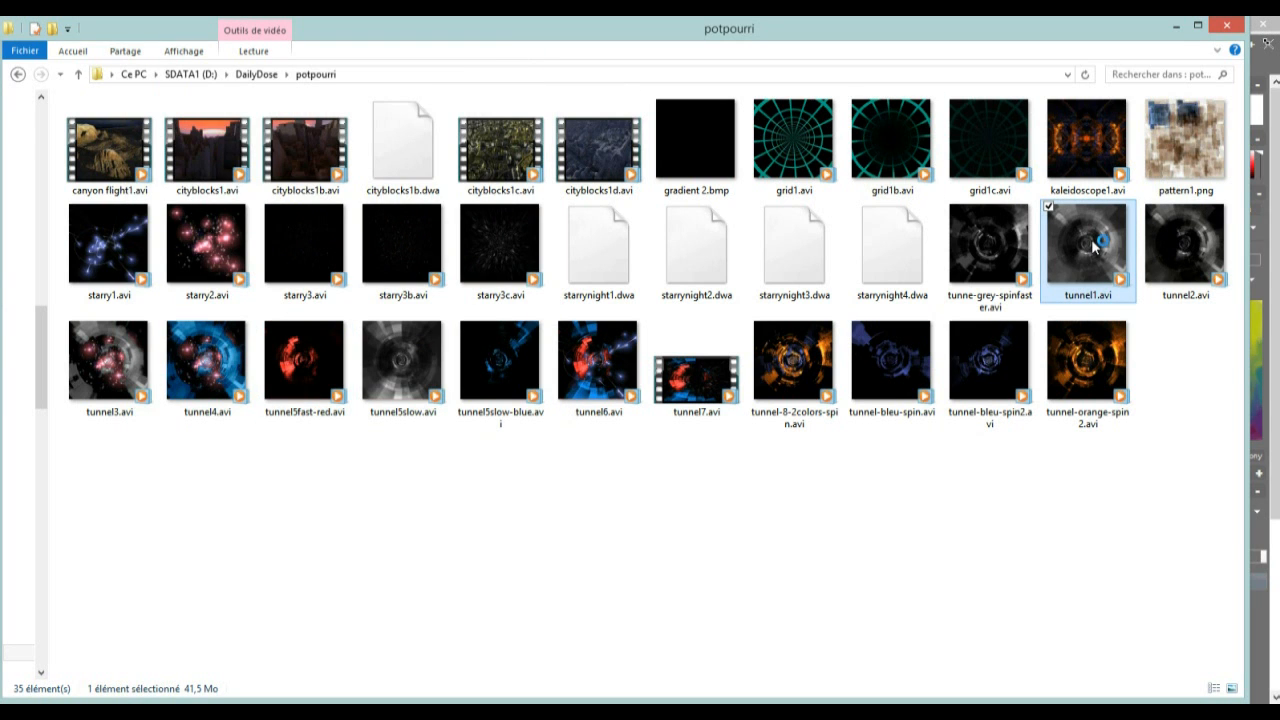
Play tunnel1.avi in an enlarged player window to examine the base grey tunnel animation, and close it
double_click(1093, 247)
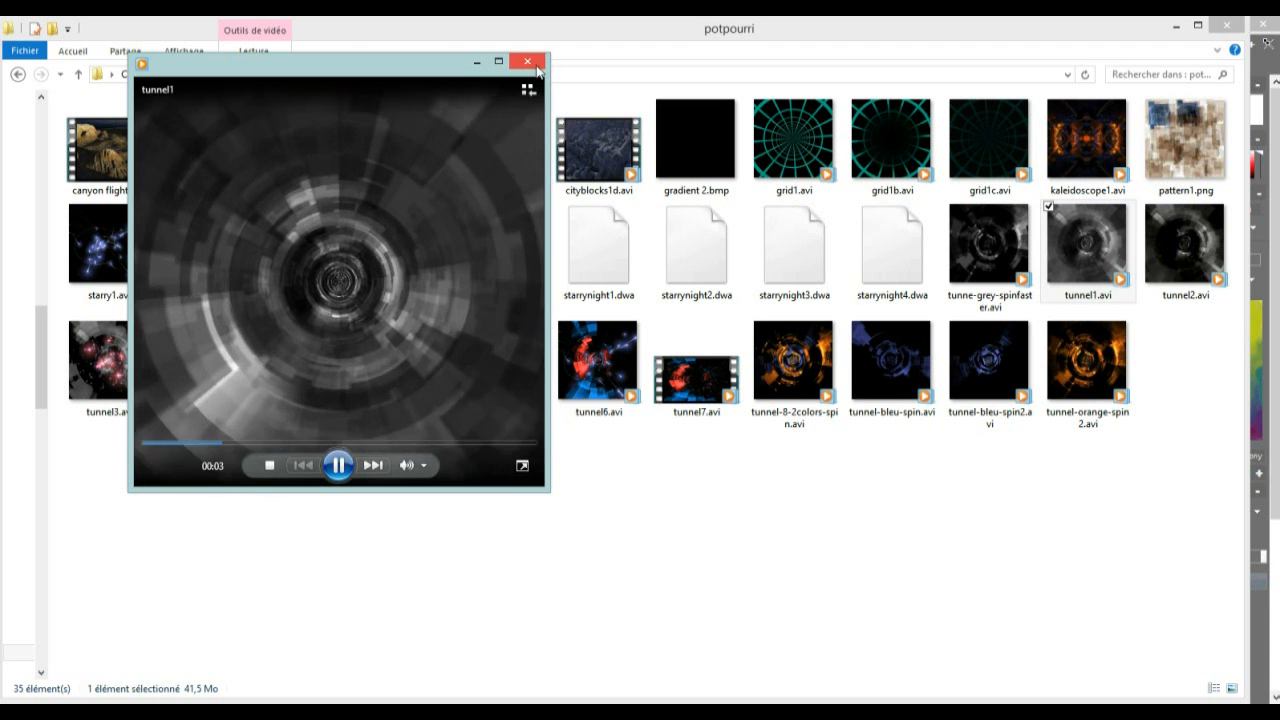
drag(553, 494, 845, 693)
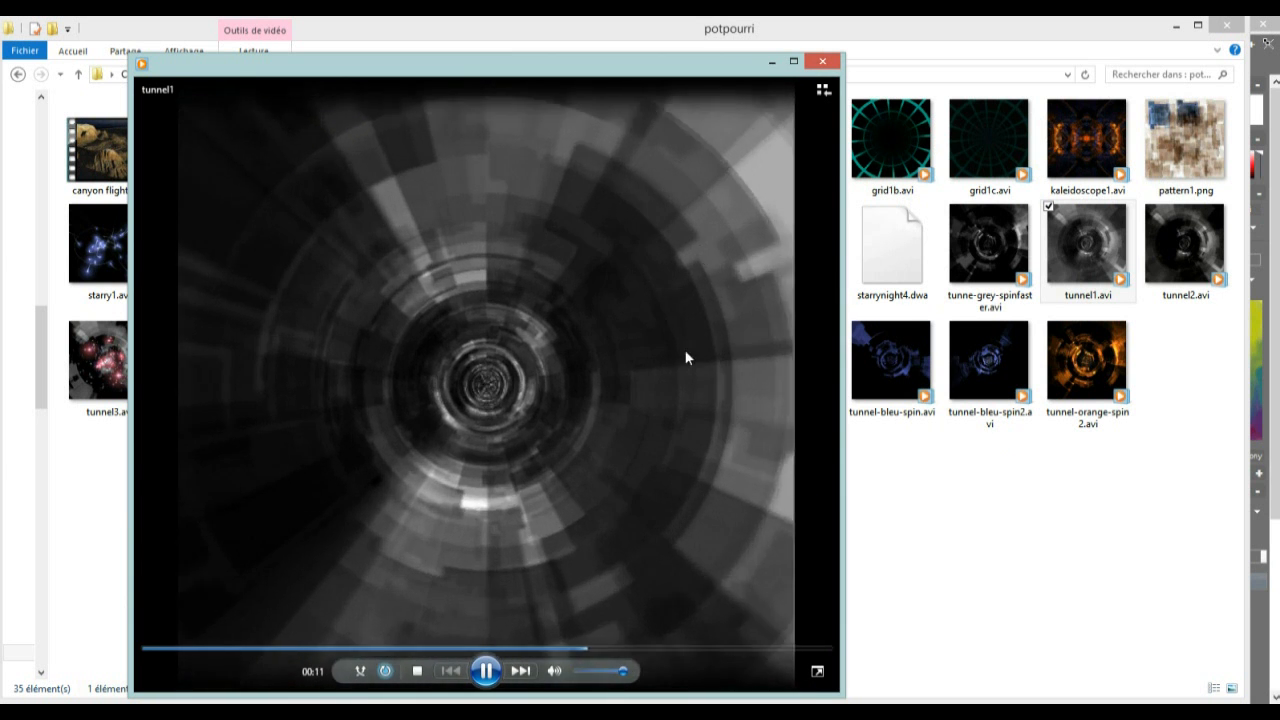
click(822, 61)
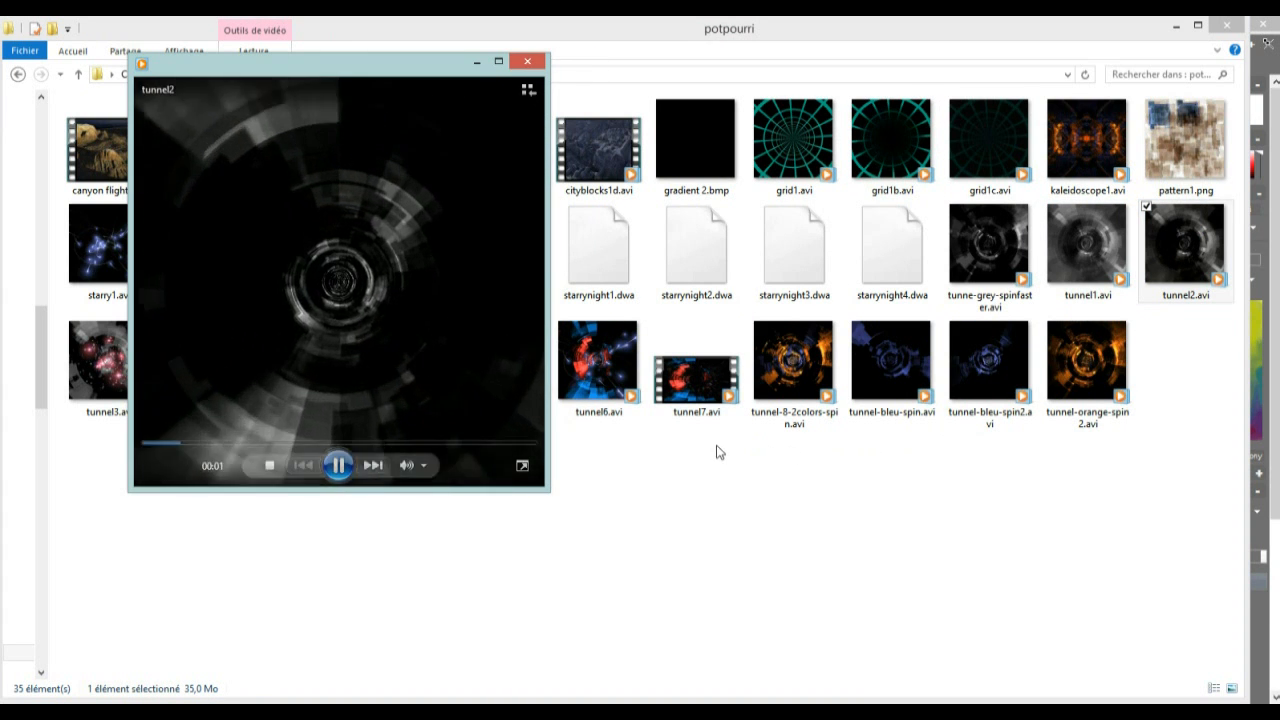
View the tunnel2 and tunne-grey-spinfaster videos in enlarged player windows, closing each one
drag(660, 555, 866, 663)
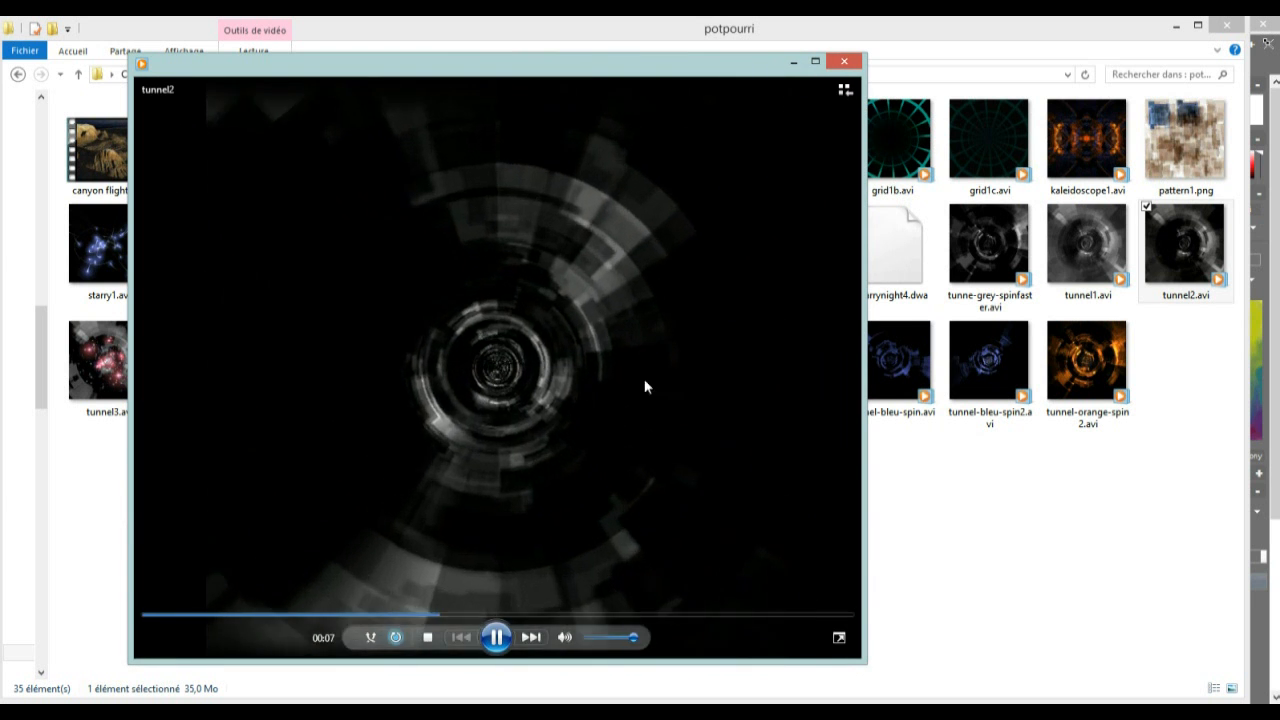
click(846, 58)
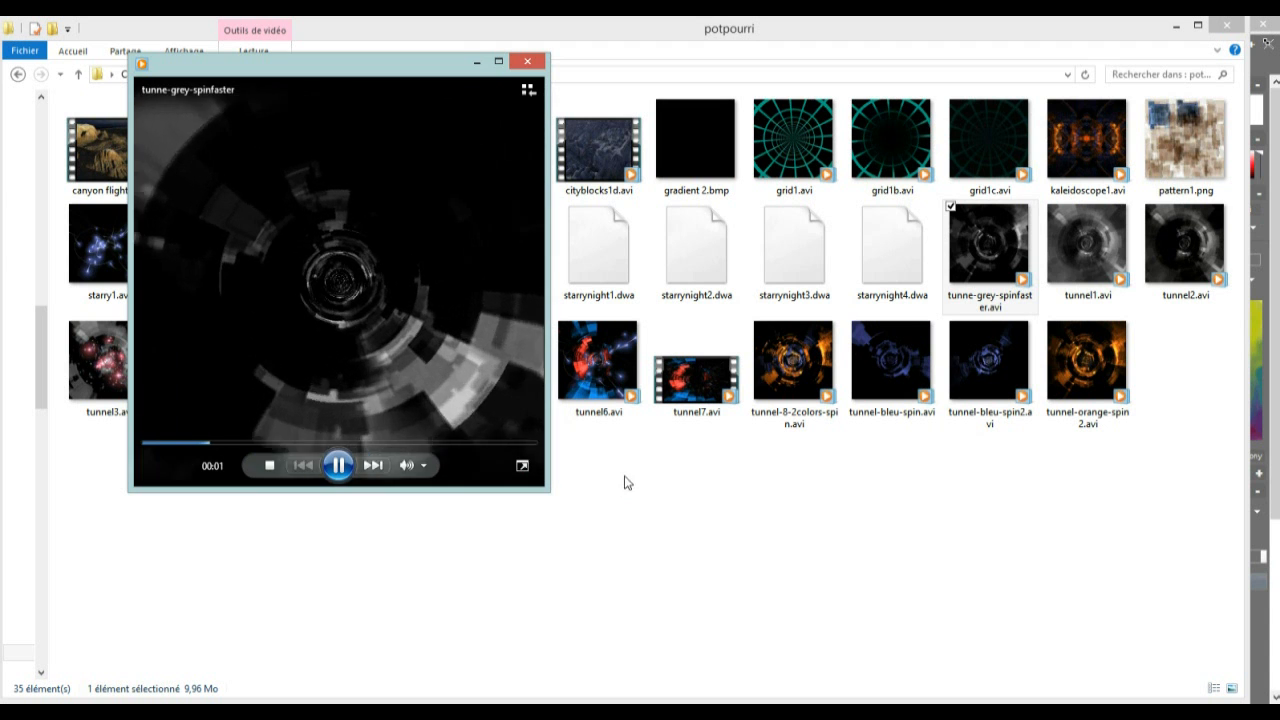
drag(548, 489, 966, 701)
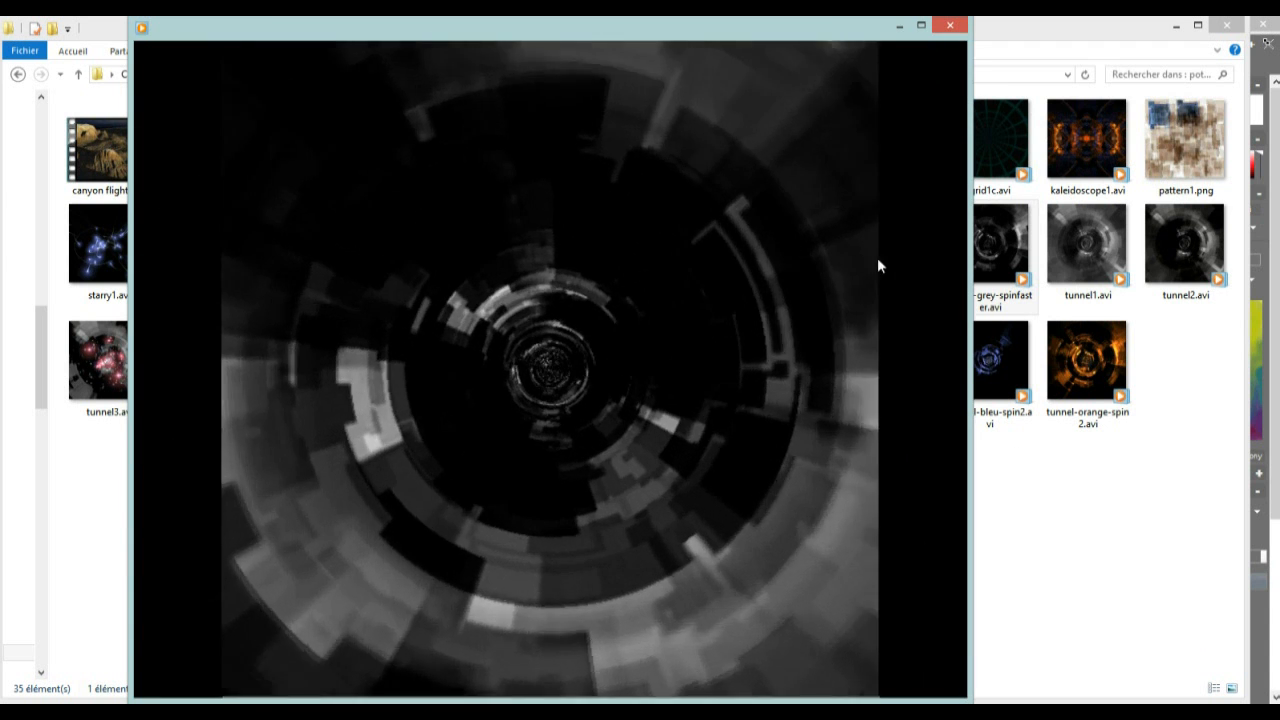
click(949, 27)
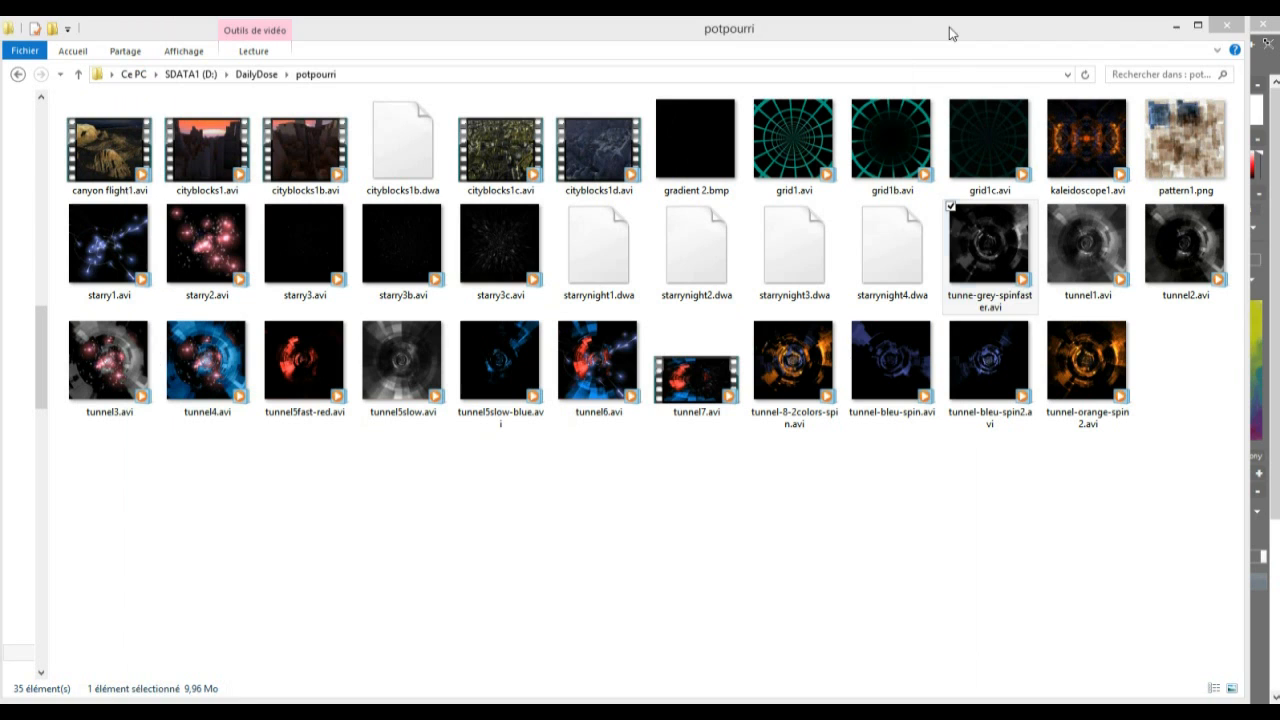
Play grid1c.avi in a widened player window to examine its fading grid tunnel, and close it
double_click(980, 126)
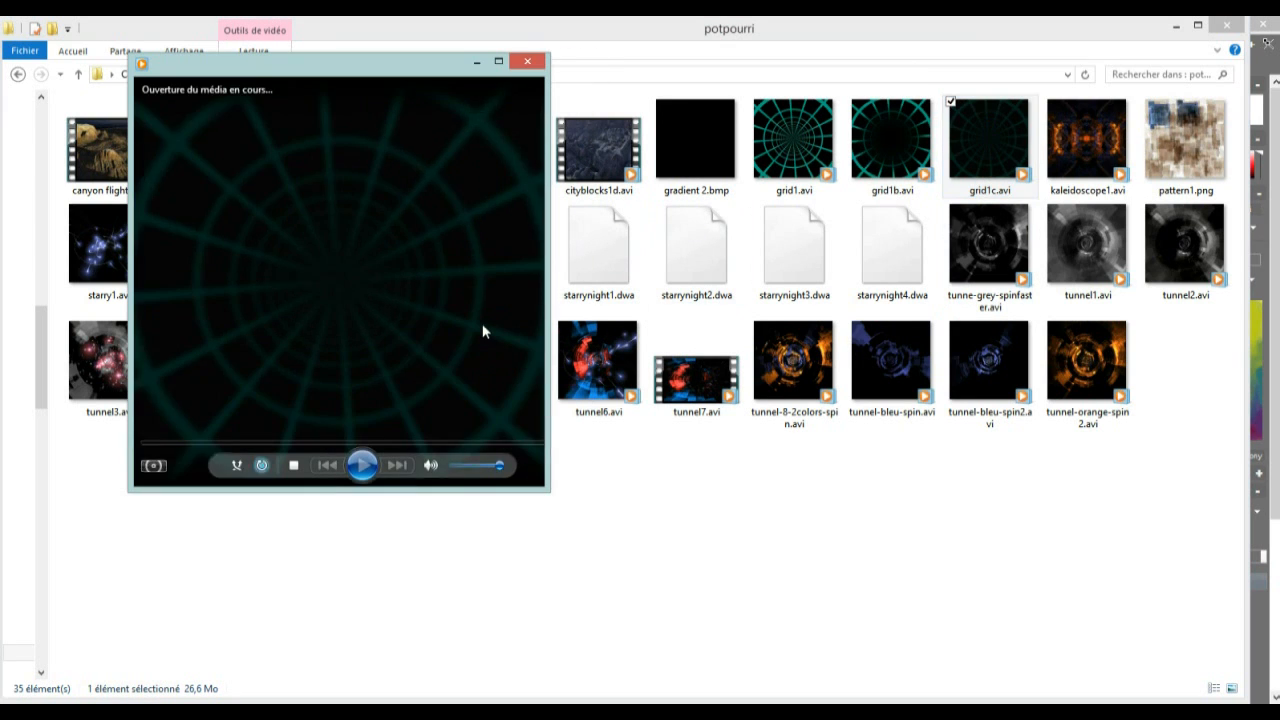
drag(546, 499, 894, 586)
click(877, 62)
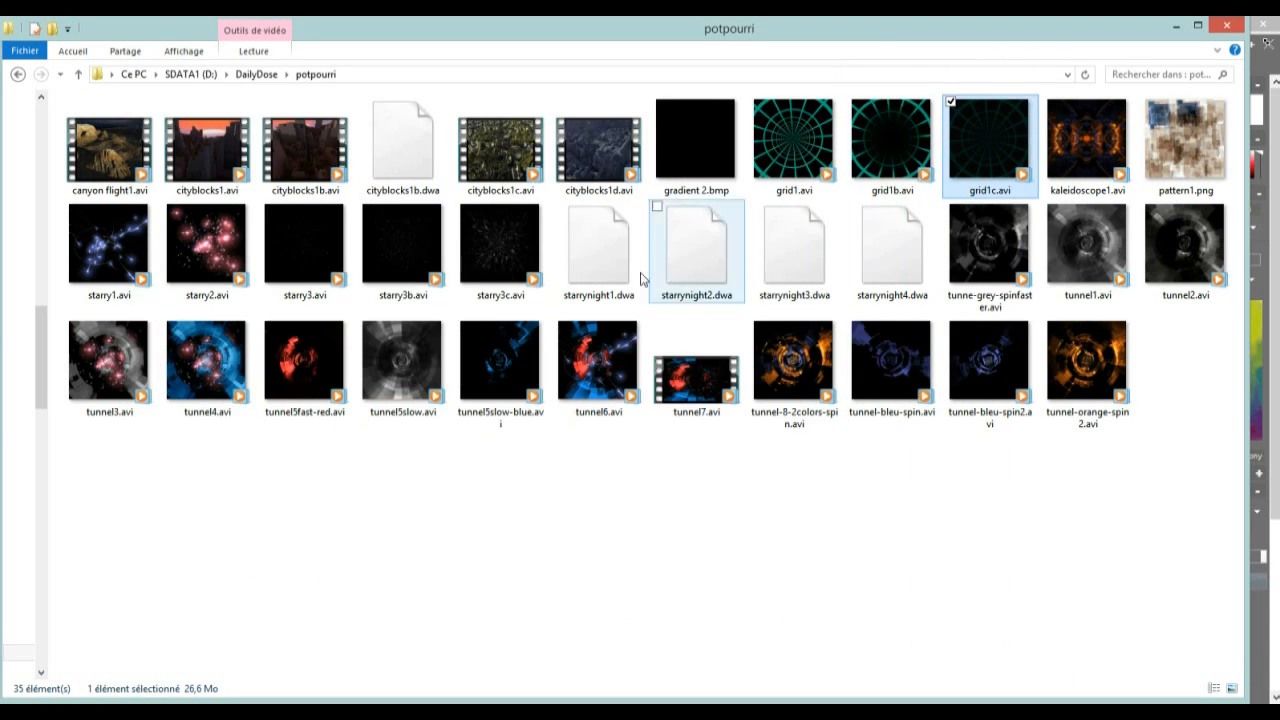
Compare the starry3b, starry3c and starry3 star field videos in enlarged player windows, closing each one
double_click(401, 232)
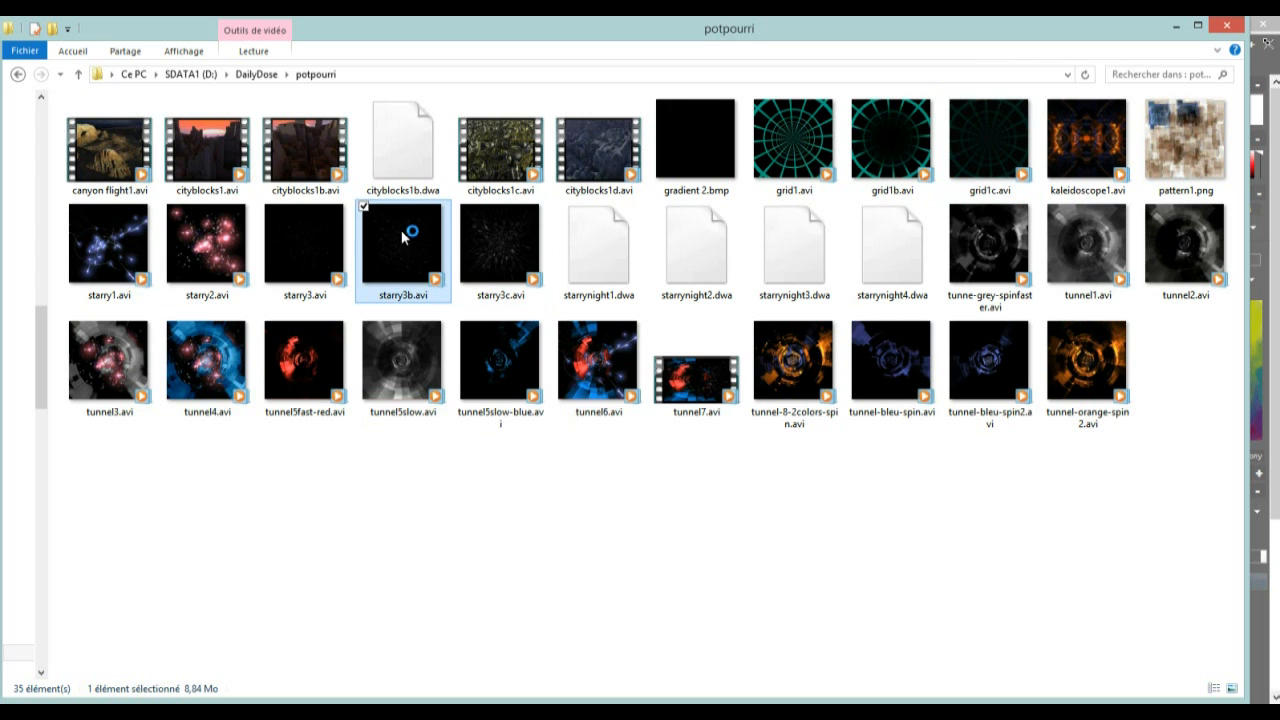
drag(548, 493, 1050, 694)
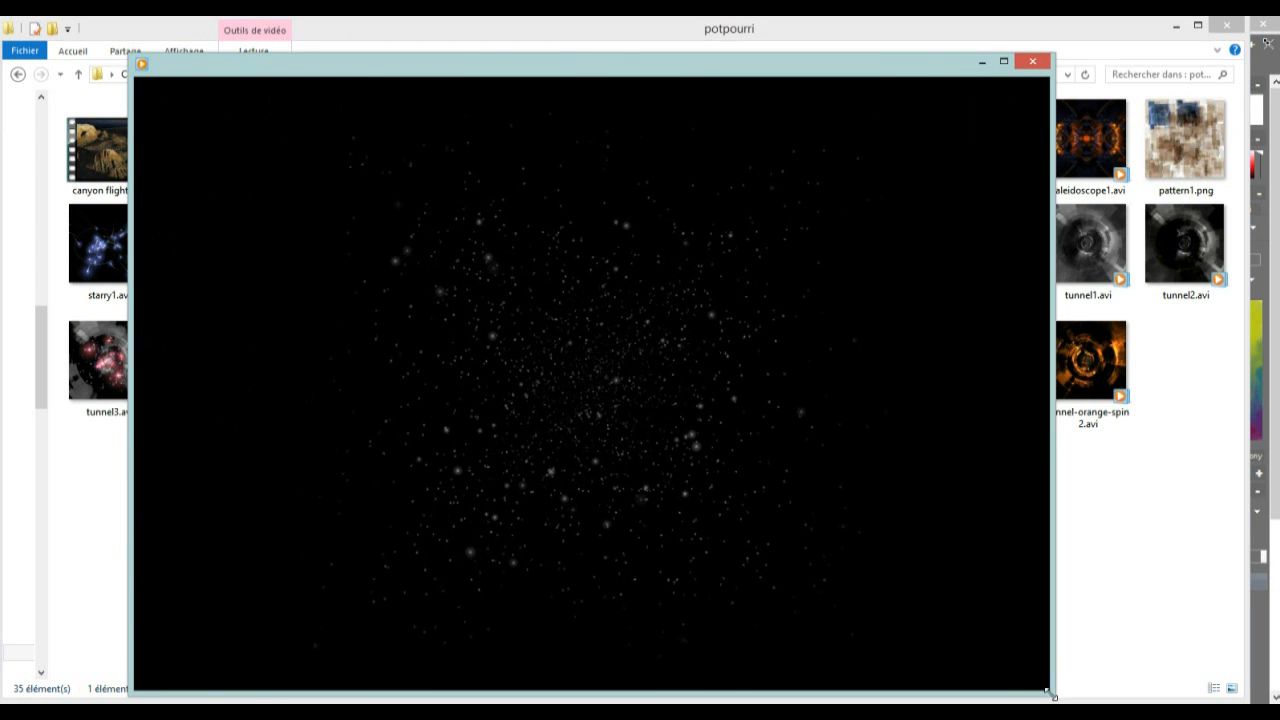
click(1032, 63)
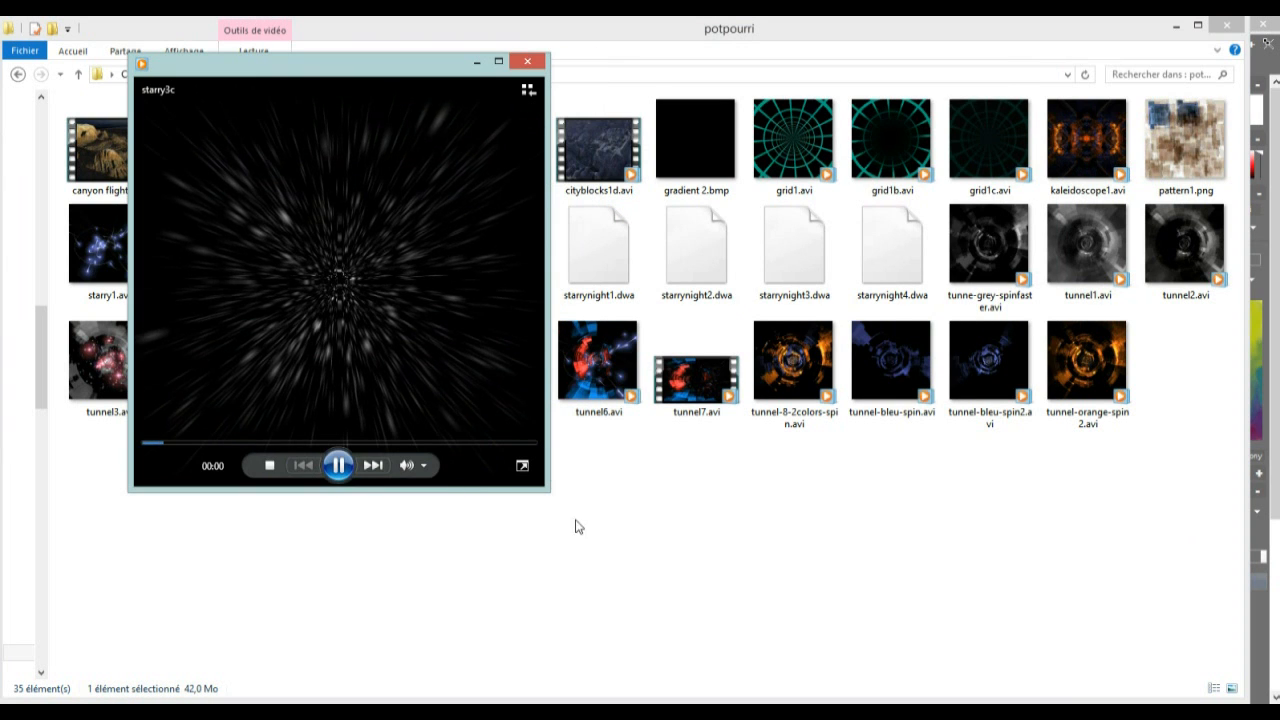
drag(548, 491, 913, 702)
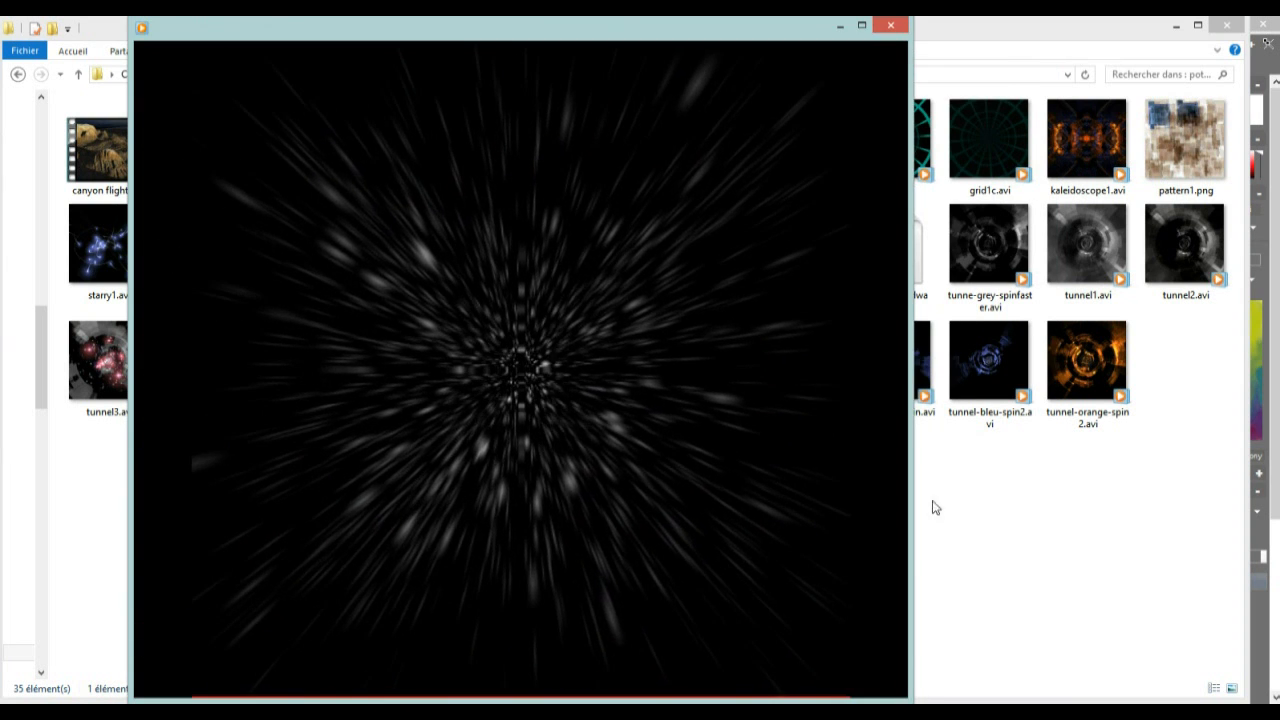
click(892, 25)
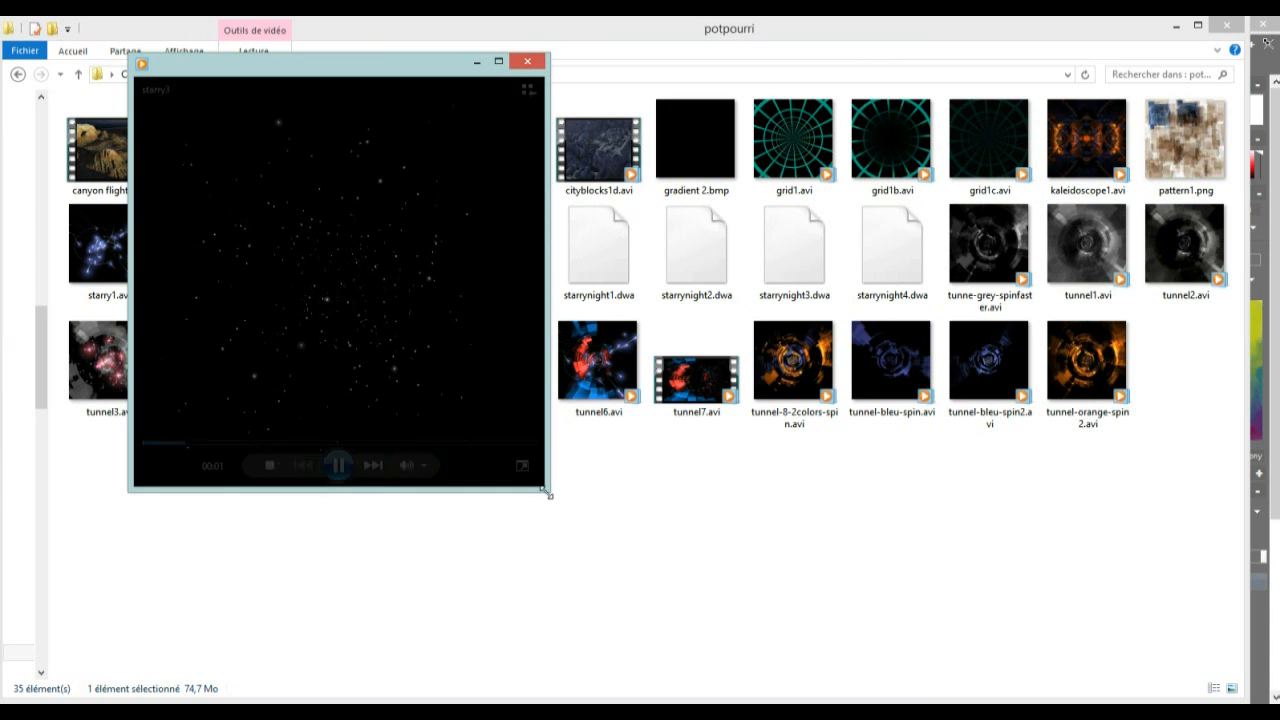
drag(547, 491, 1010, 703)
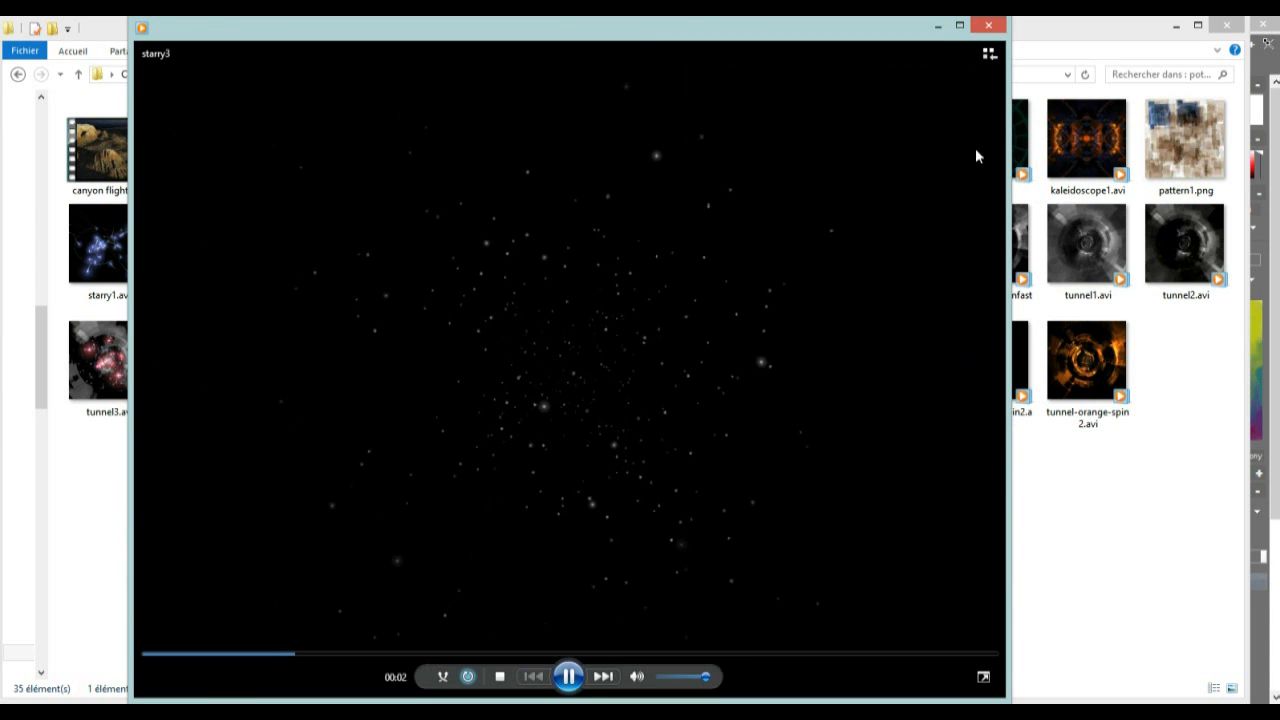
click(989, 26)
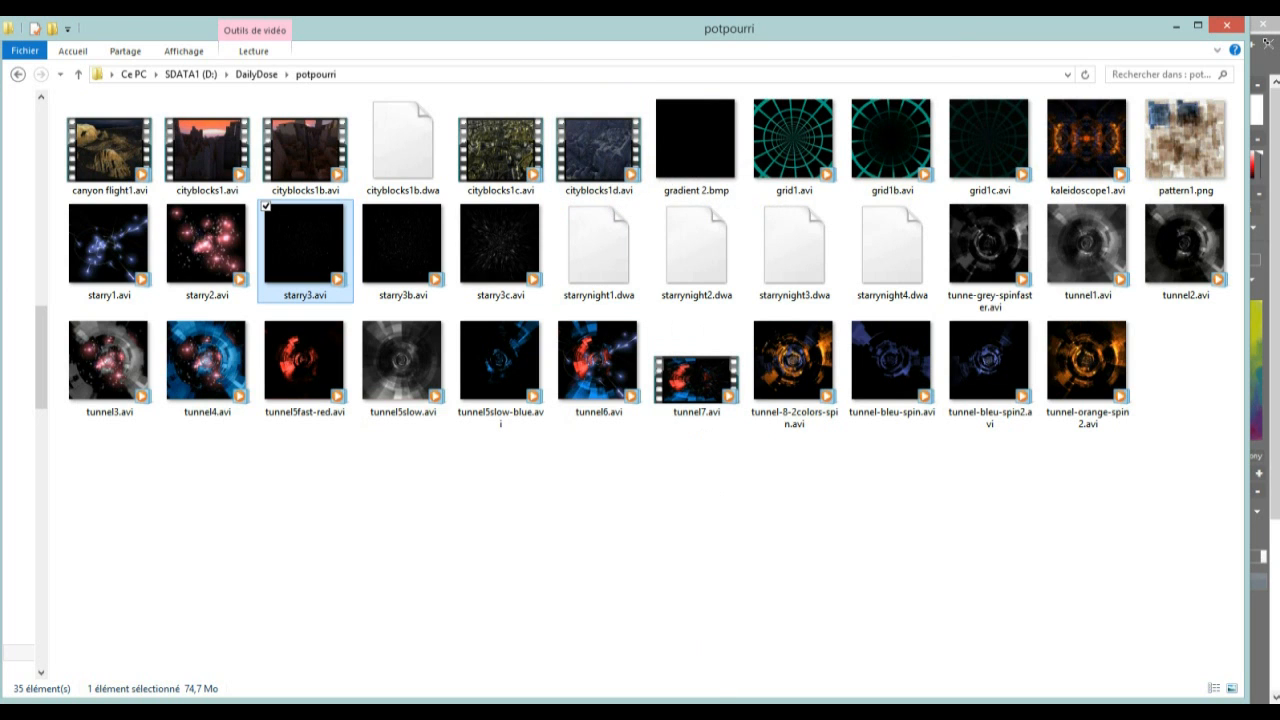
Switch to Howler 9 to look at its blank canvas, and return to the potpourri folder
click(713, 640)
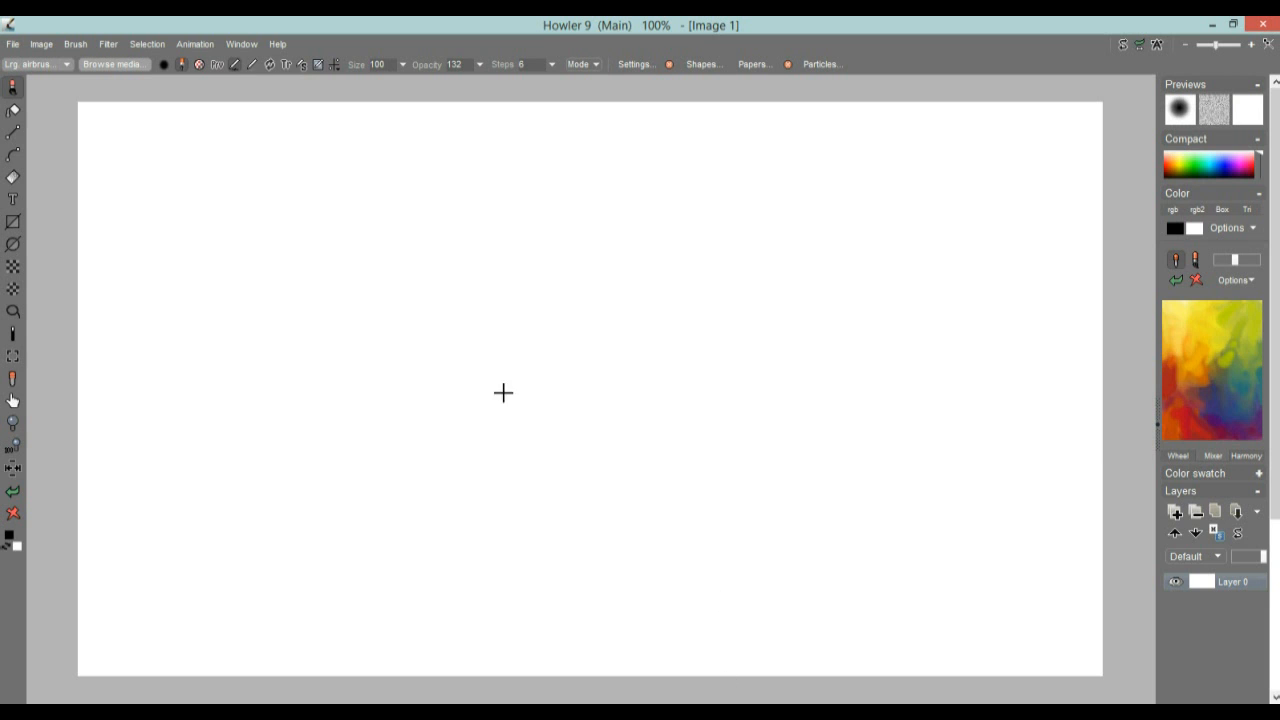
key(alt+Tab)
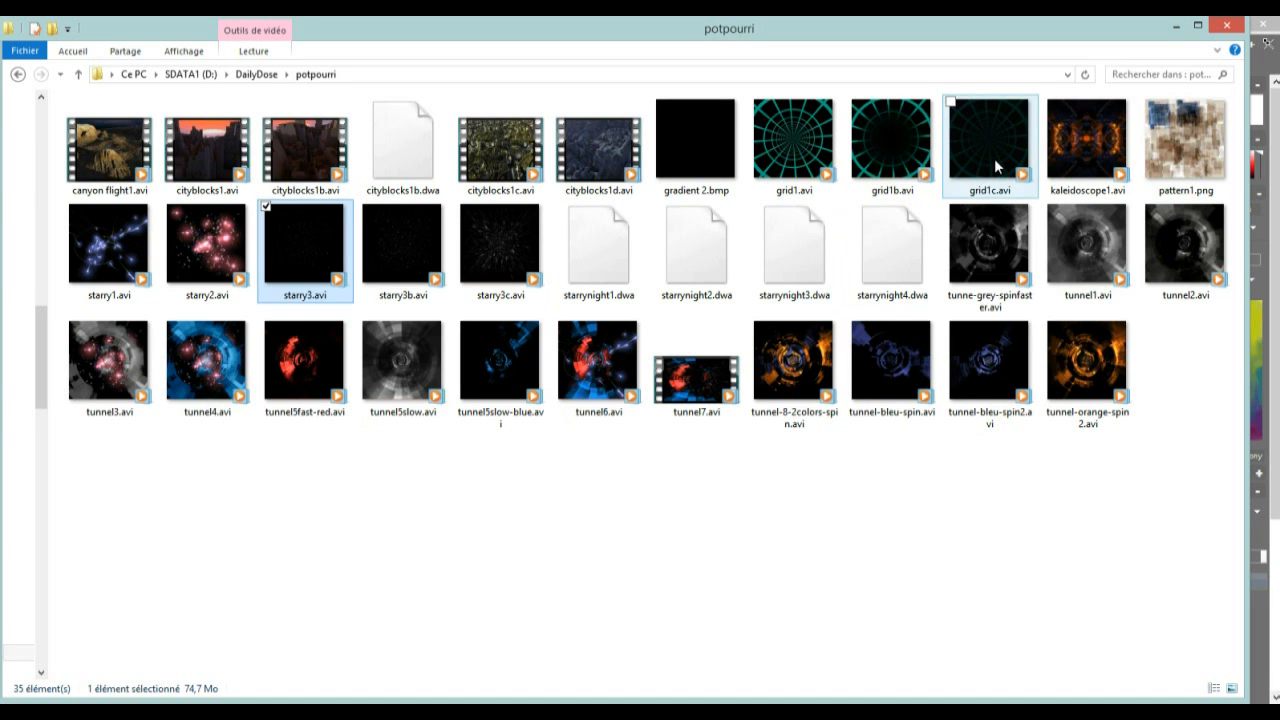
View pattern1.png in an enlarged image window, and play and pause the tunnel1 video before closing its player
double_click(1168, 150)
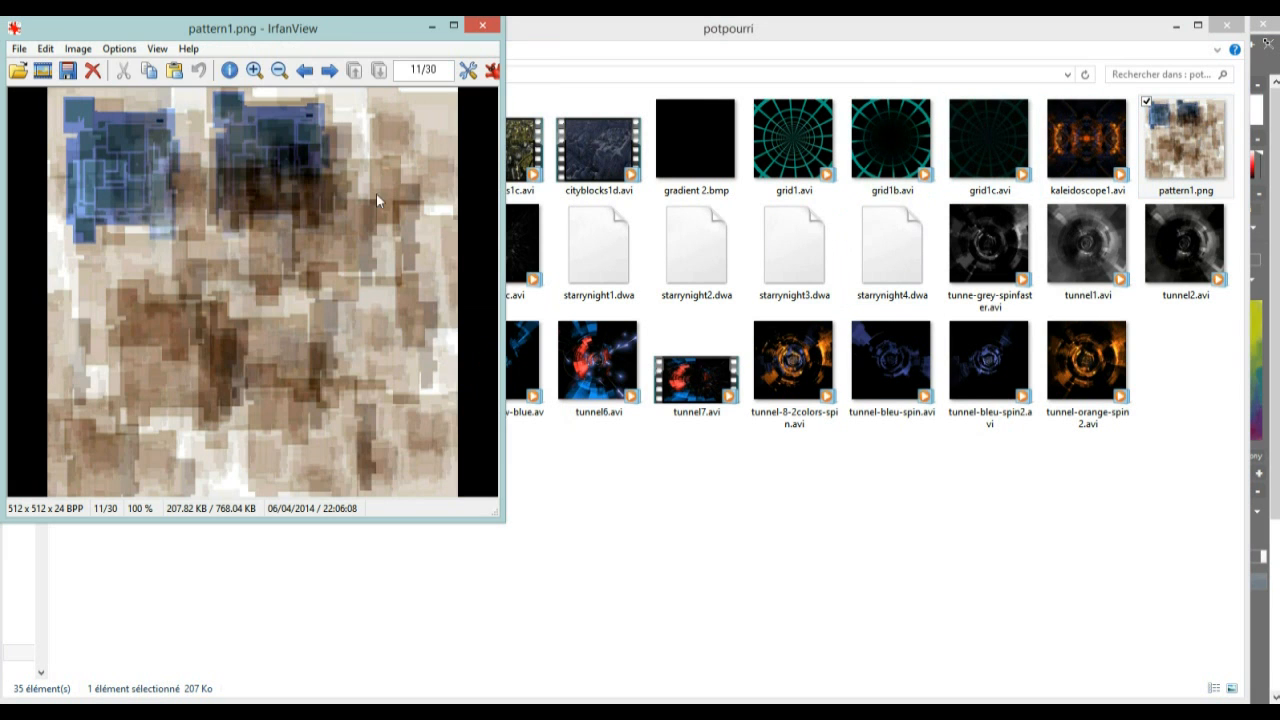
drag(490, 508, 367, 572)
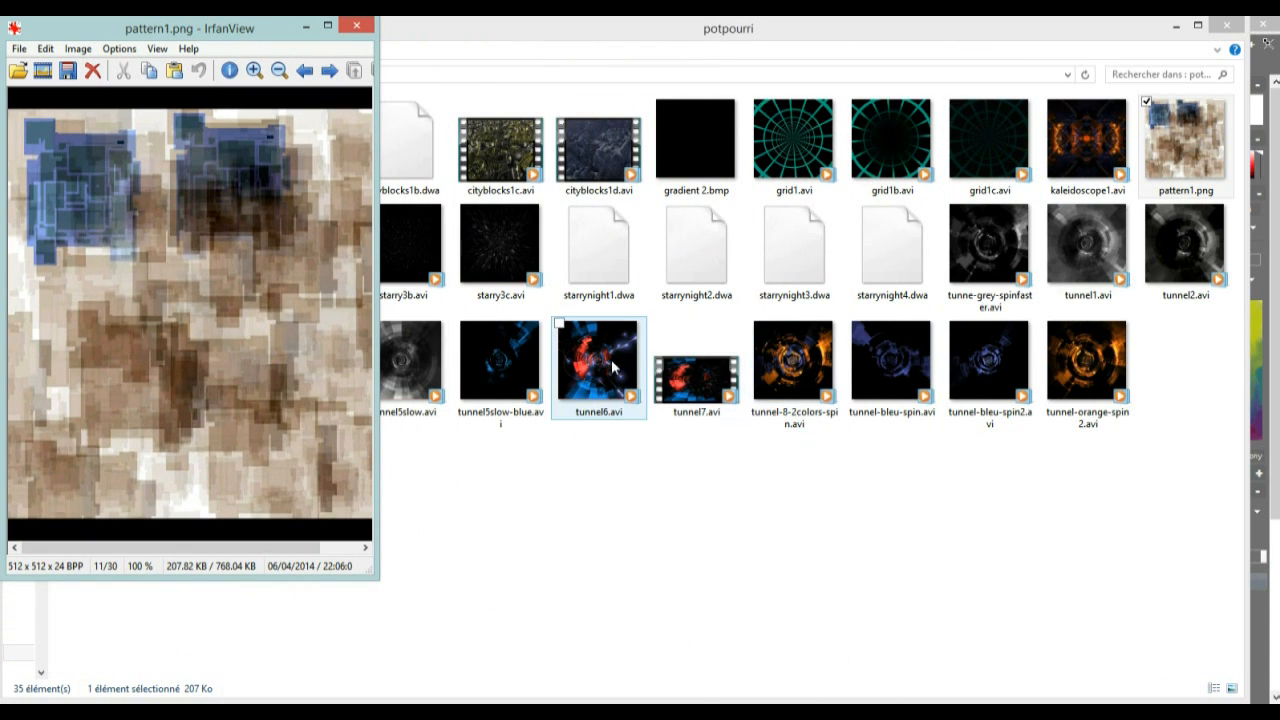
click(1072, 267)
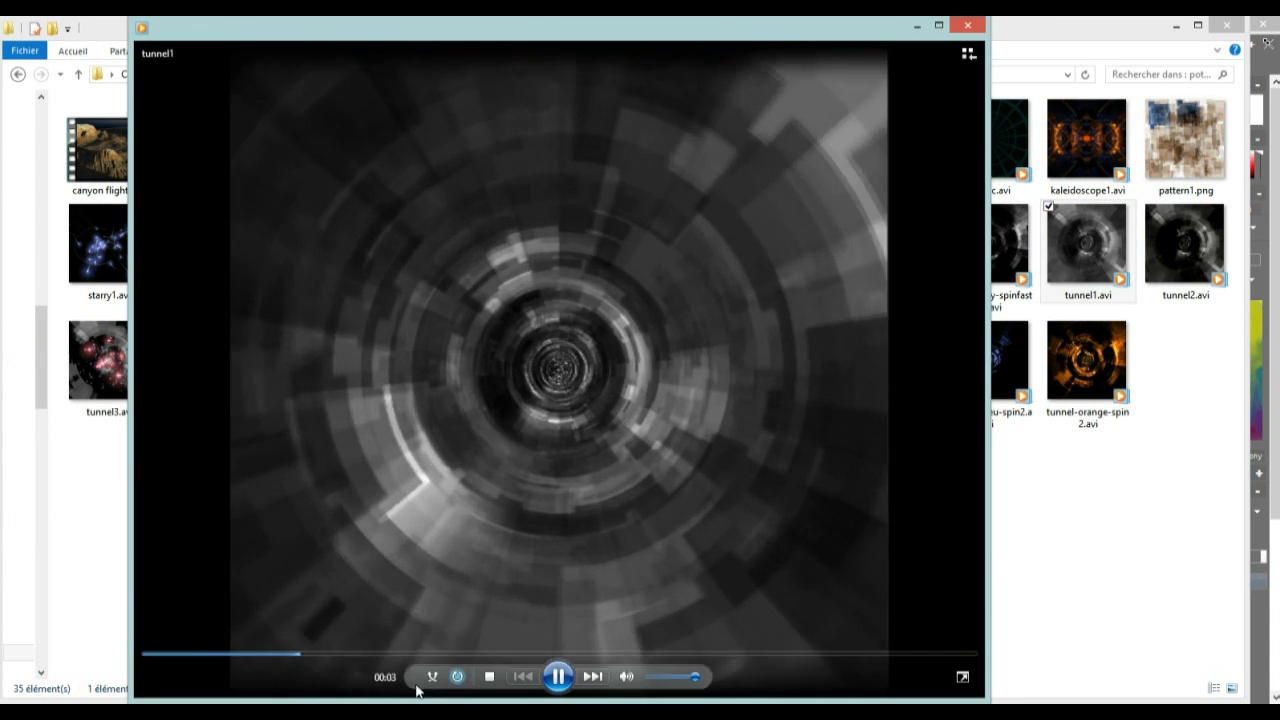
click(558, 677)
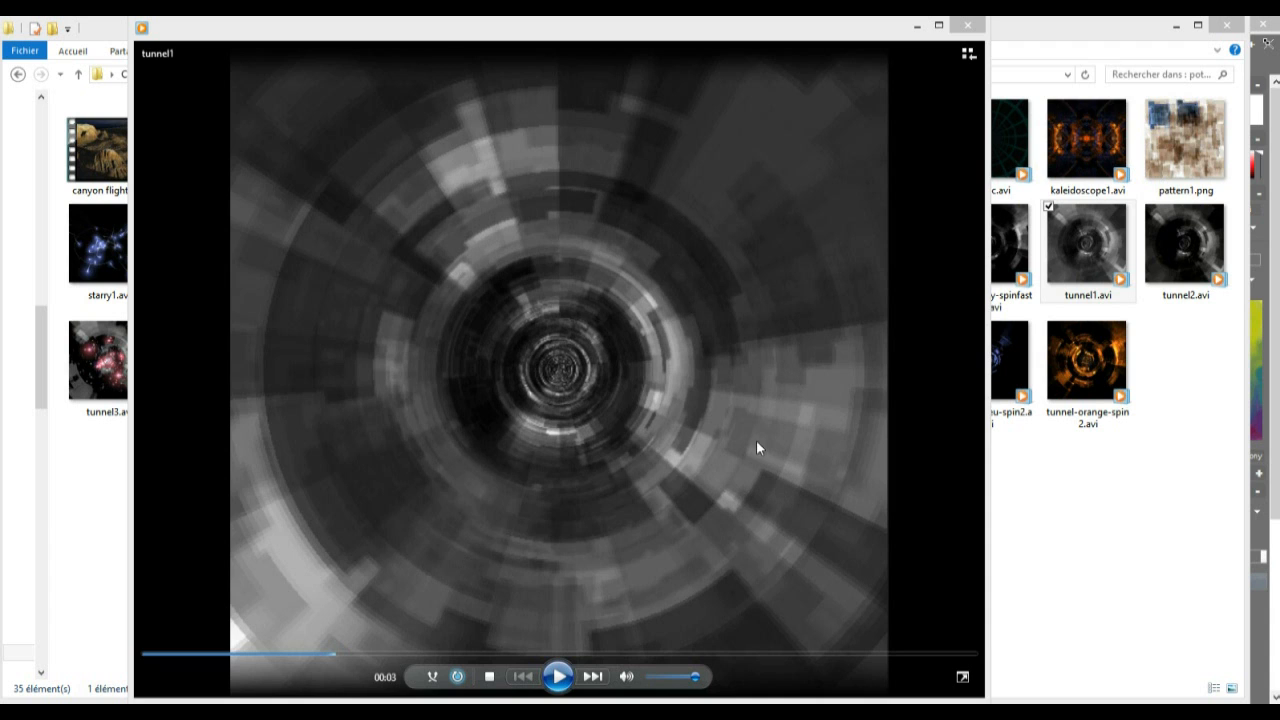
click(975, 30)
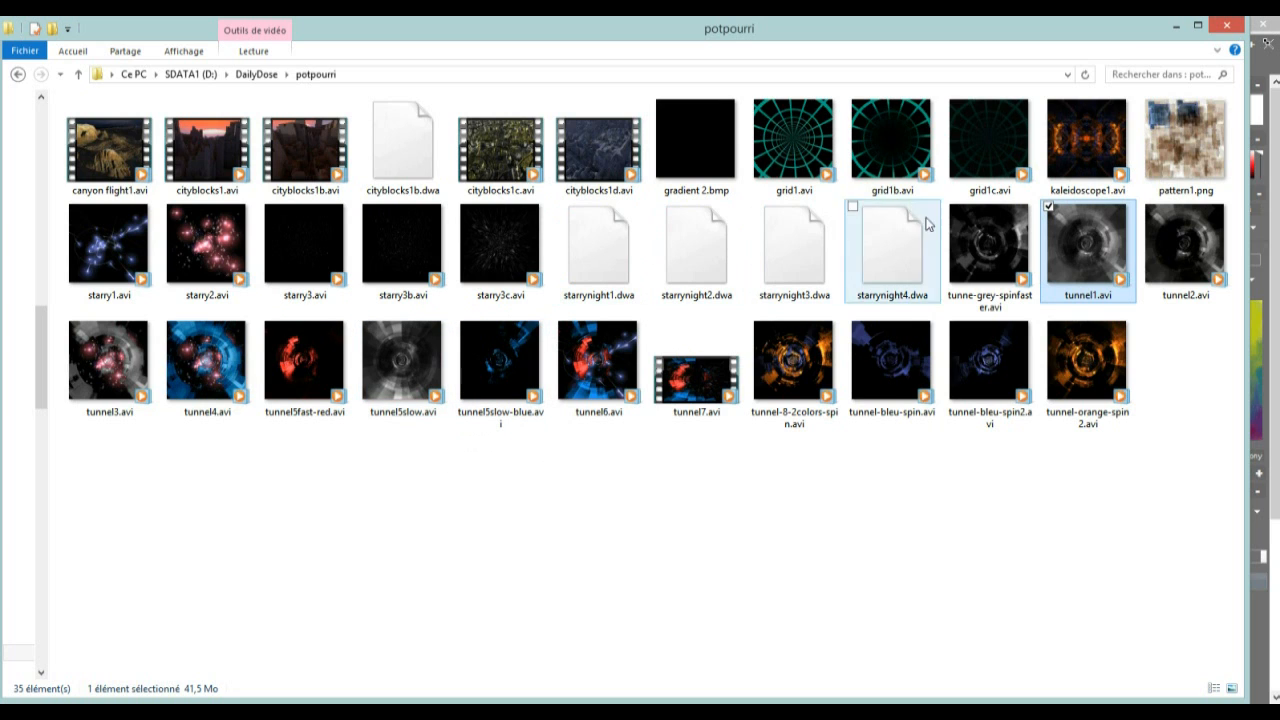
Copy the pattern1.png image and paste it into Howler 9 as a new image
double_click(1183, 143)
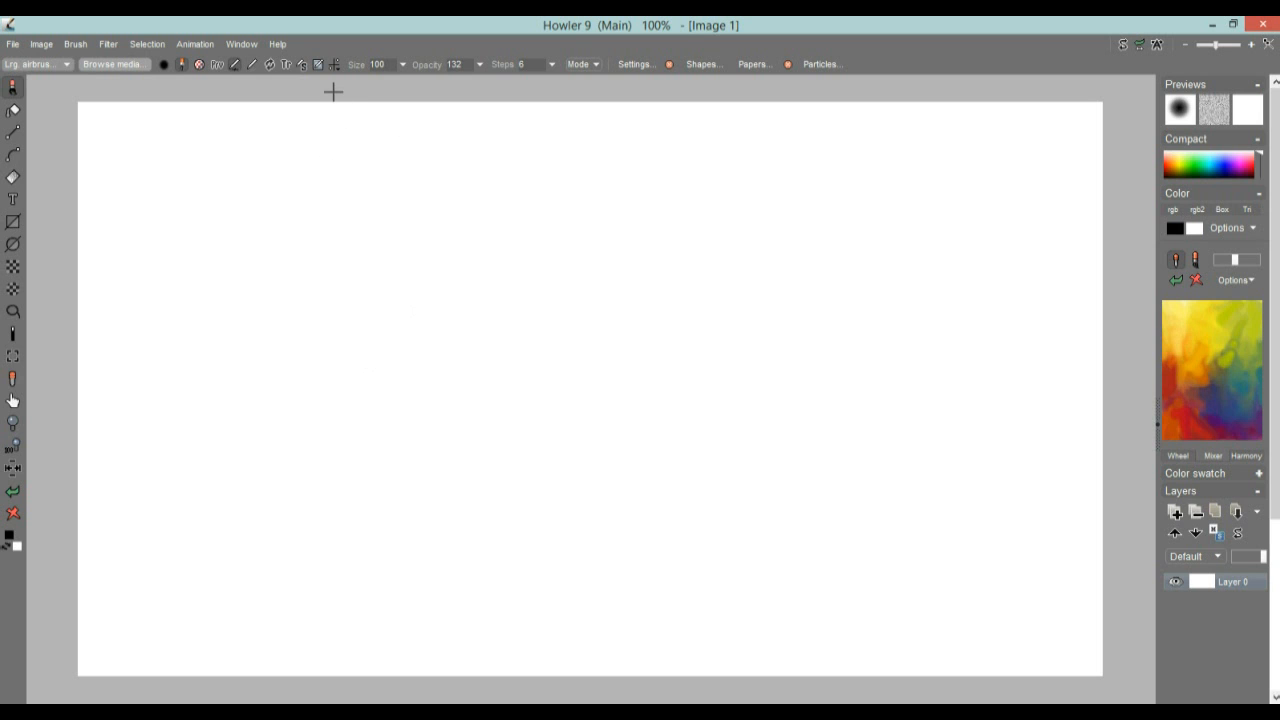
key(ctrl+v)
click(588, 423)
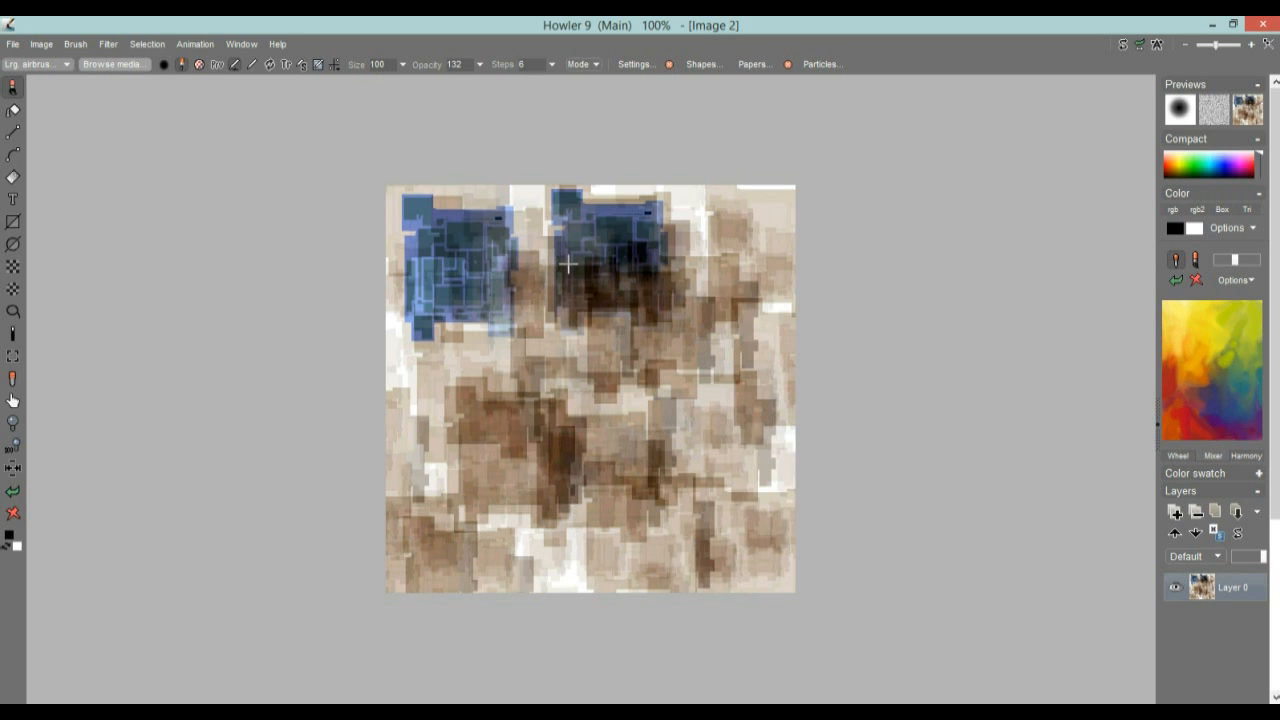
Check the pasted image's buffer width and height in its image information, and close the message
click(41, 44)
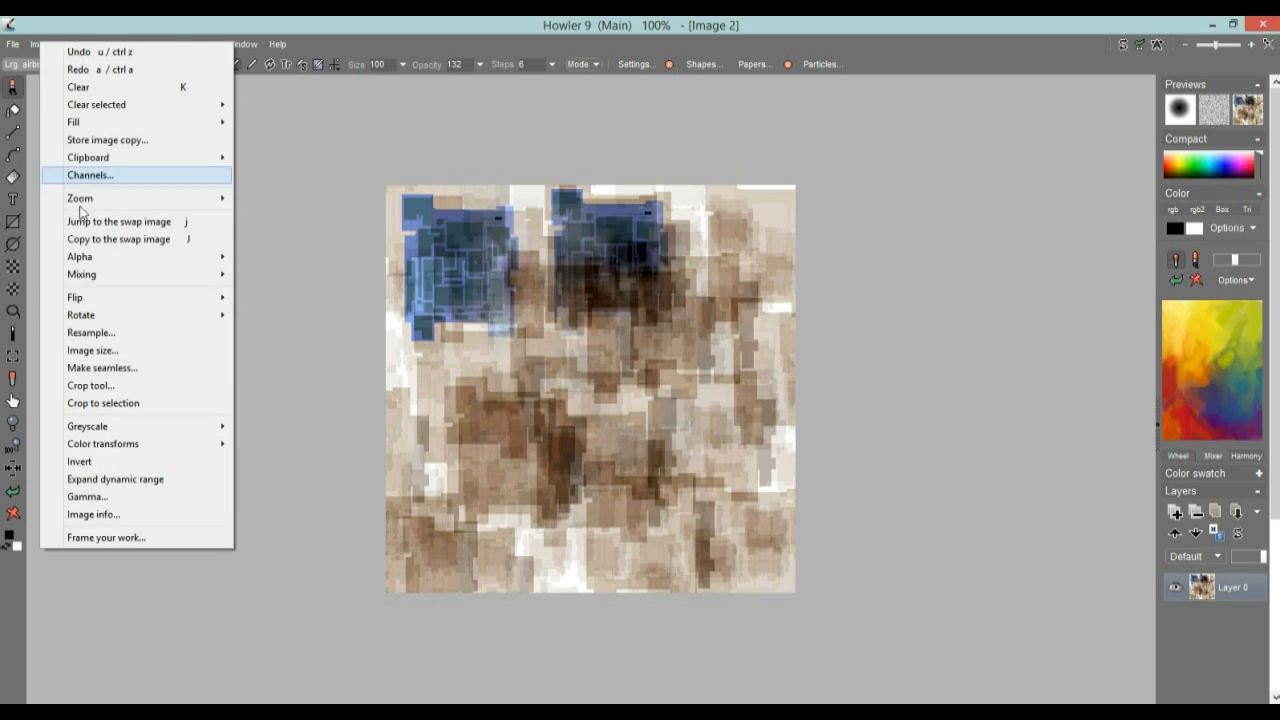
click(133, 514)
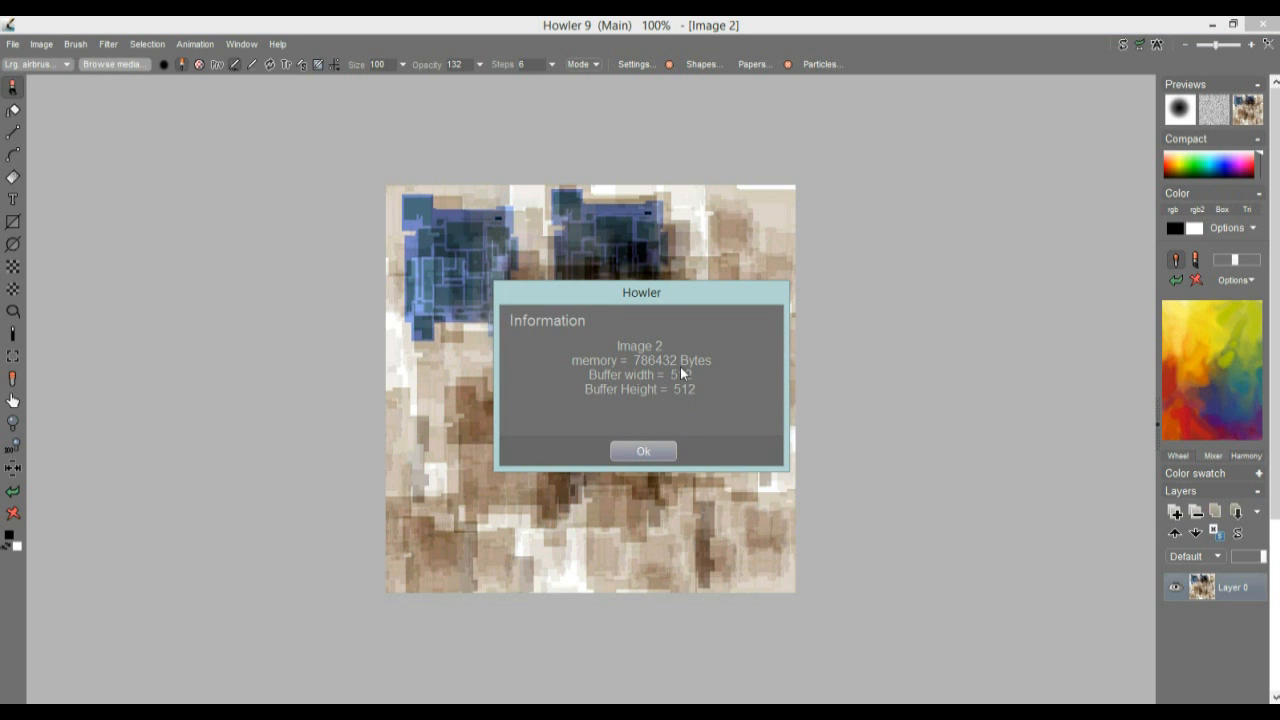
click(641, 452)
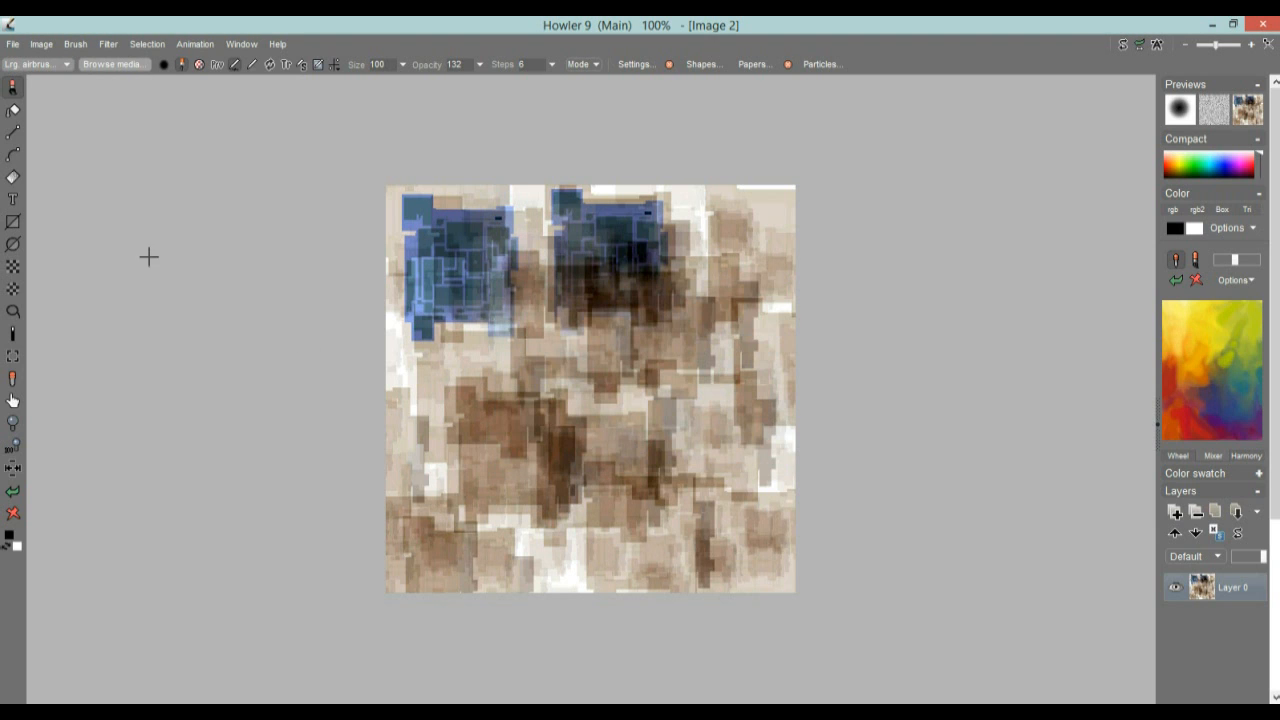
Store a copy of the pattern image as a floating reference and clear the canvas to white
click(41, 44)
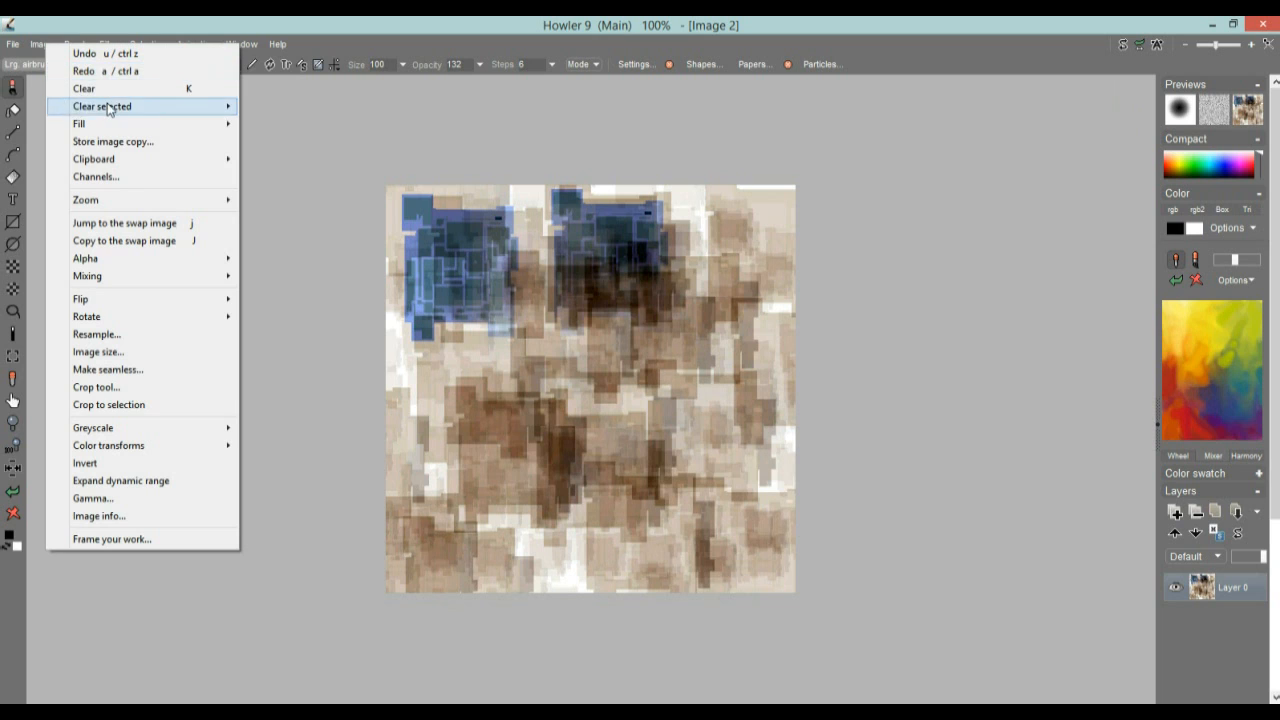
click(119, 141)
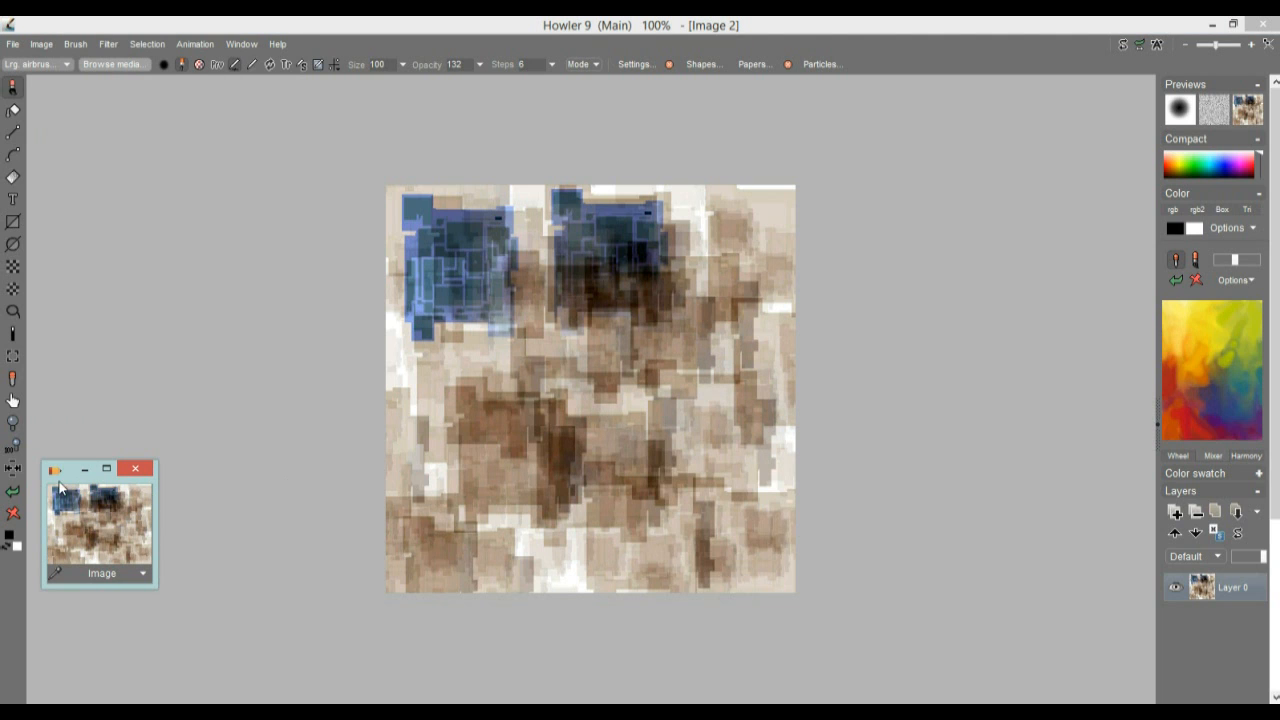
click(50, 44)
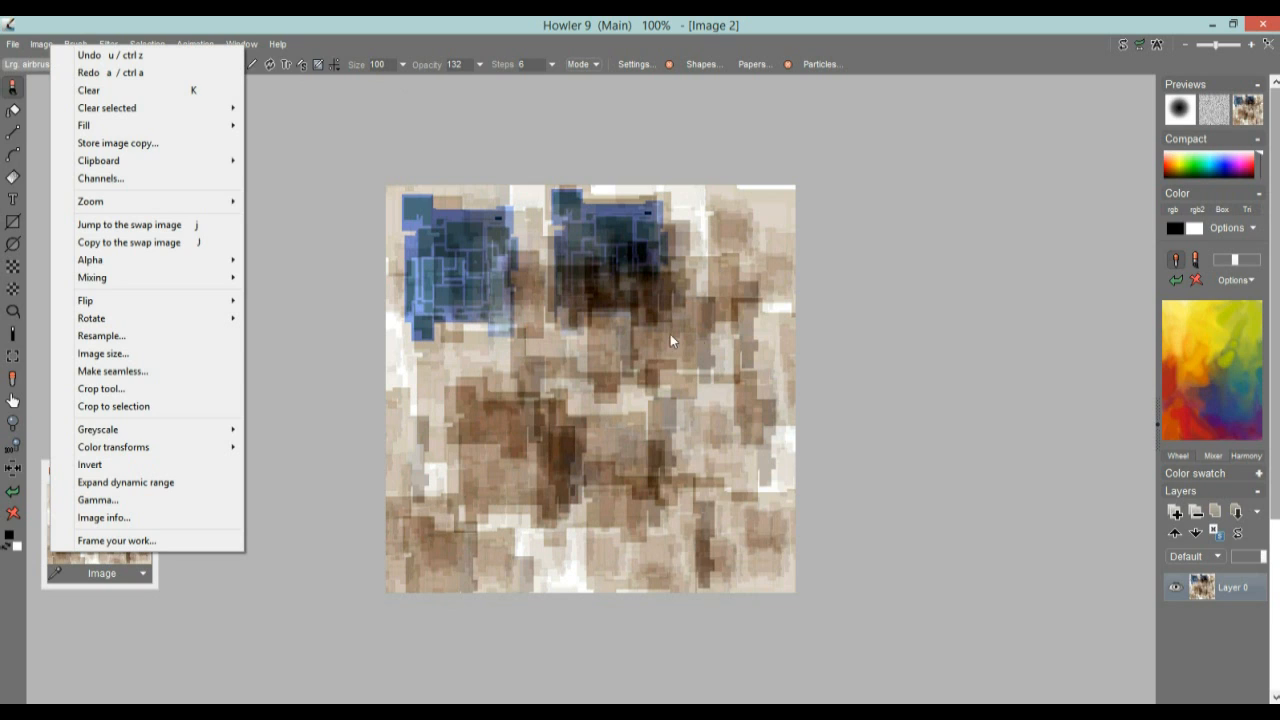
click(367, 19)
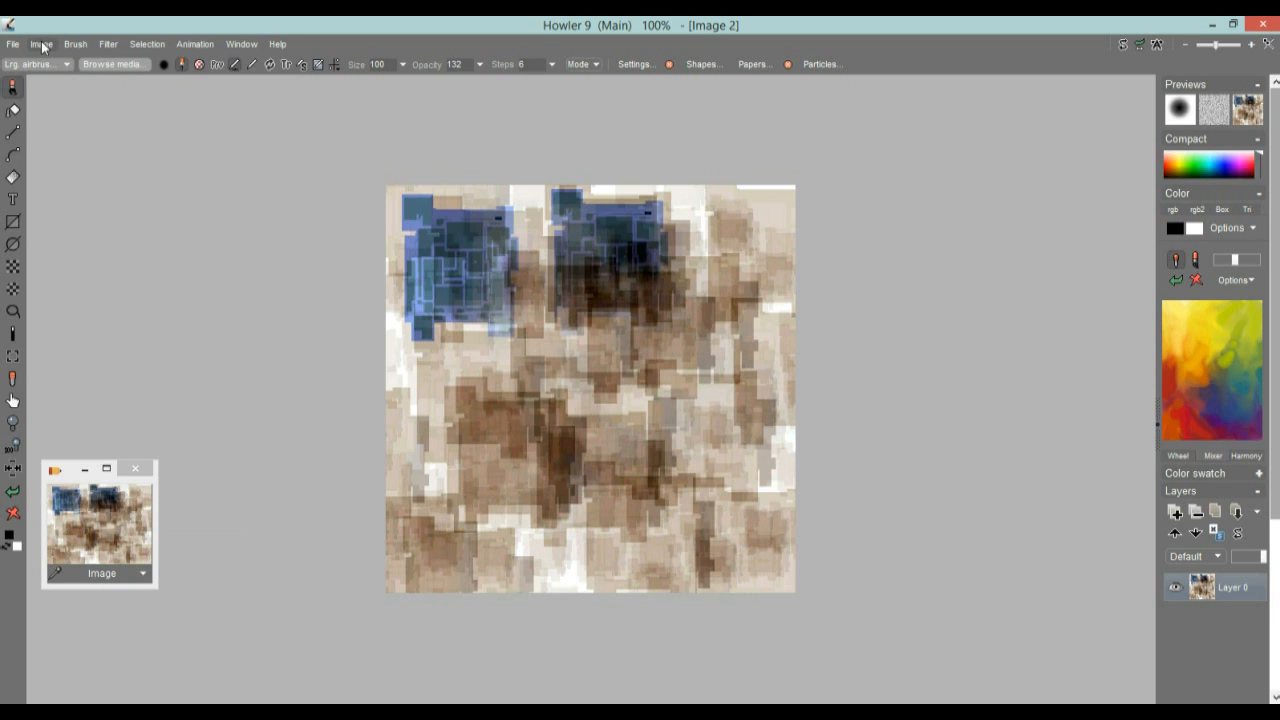
click(13, 513)
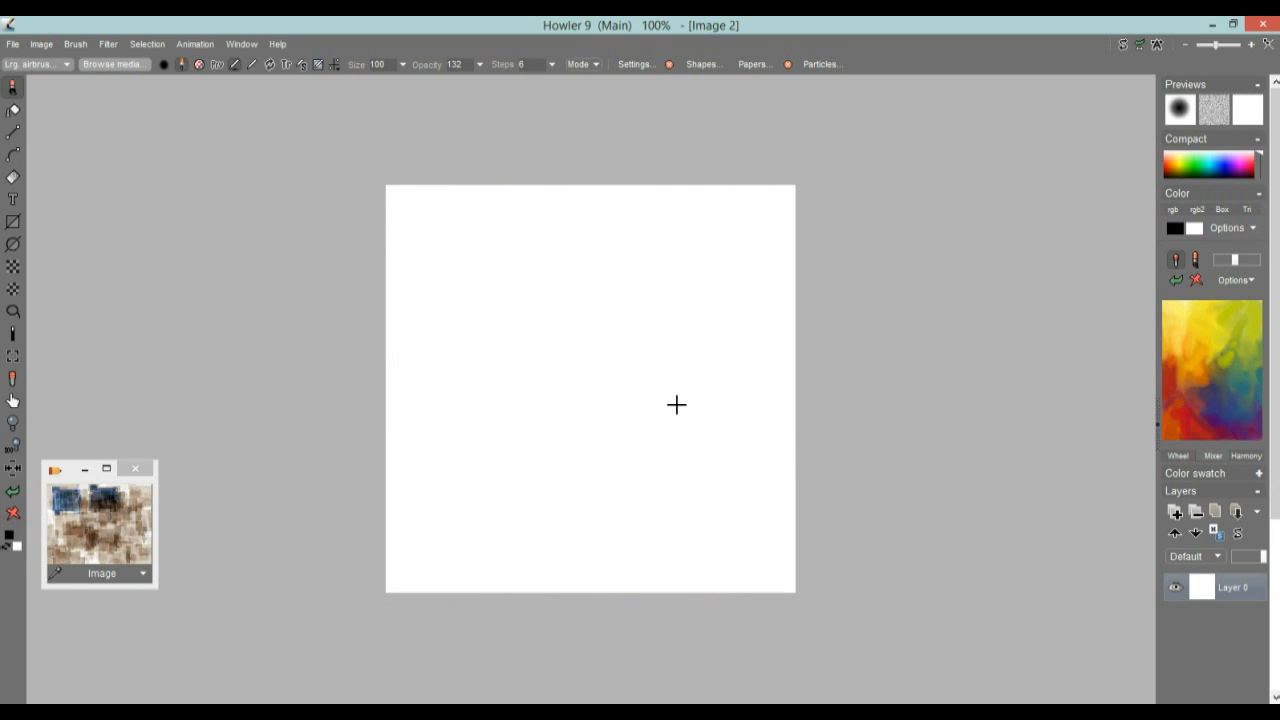
click(37, 45)
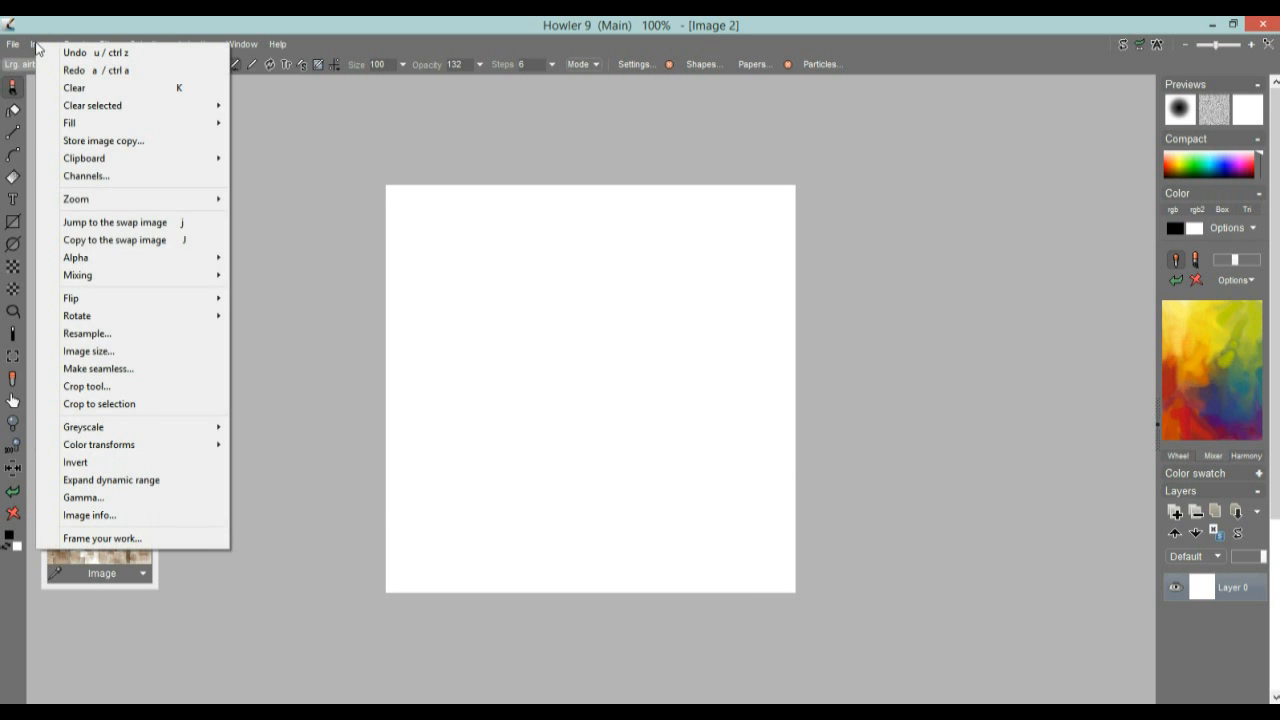
click(62, 20)
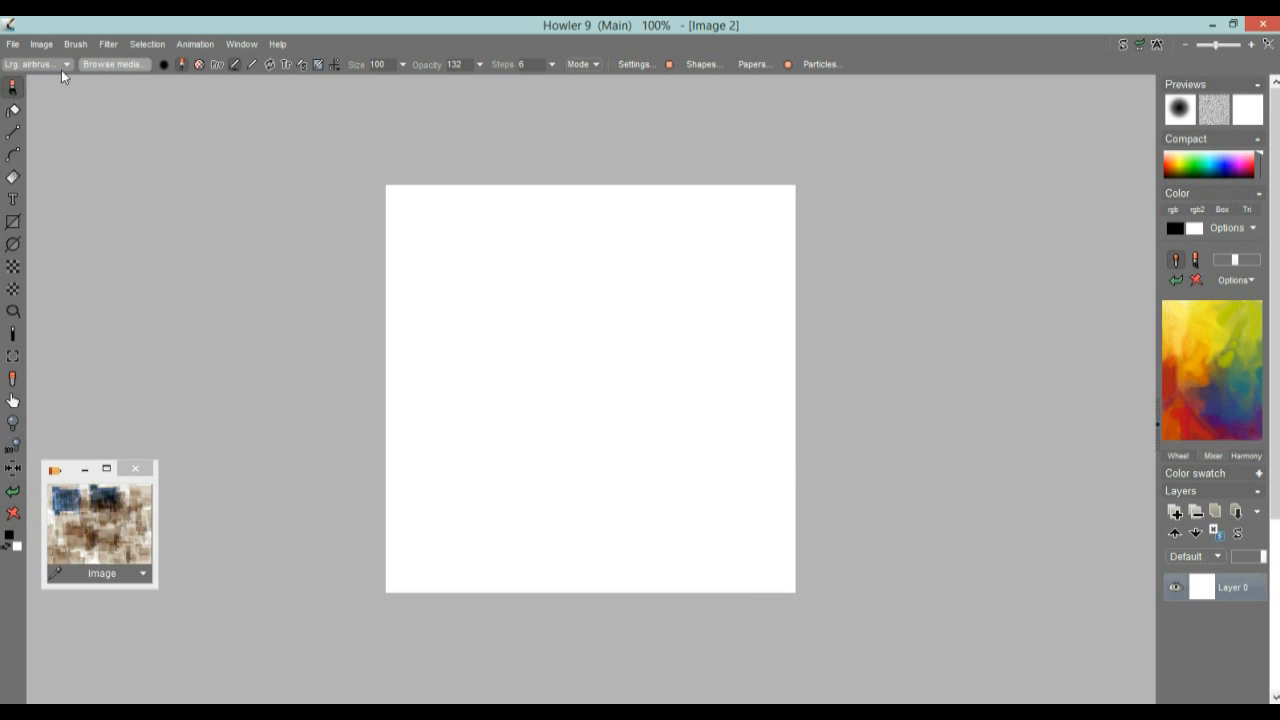
Draw overlapping unfilled rectangles on the canvas: two black, one yellow, one dark blue and one red
click(12, 222)
drag(484, 278, 667, 465)
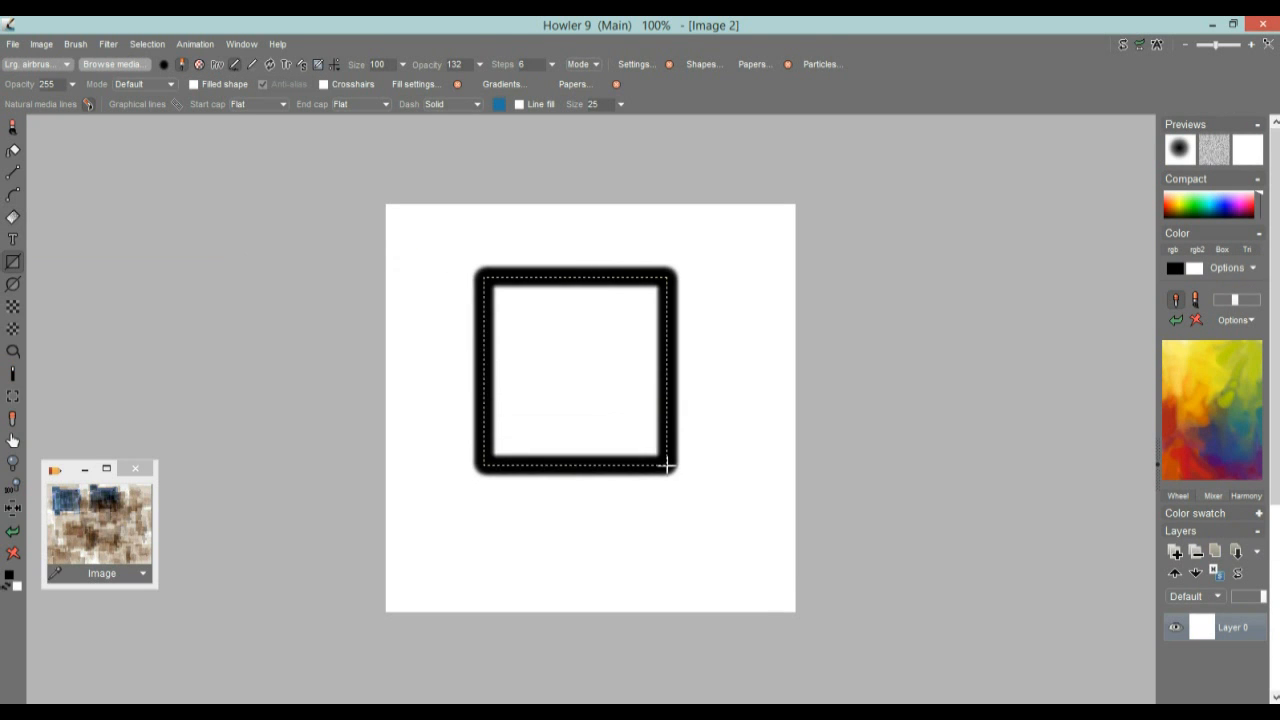
drag(598, 396, 810, 535)
click(1205, 366)
drag(402, 336, 586, 490)
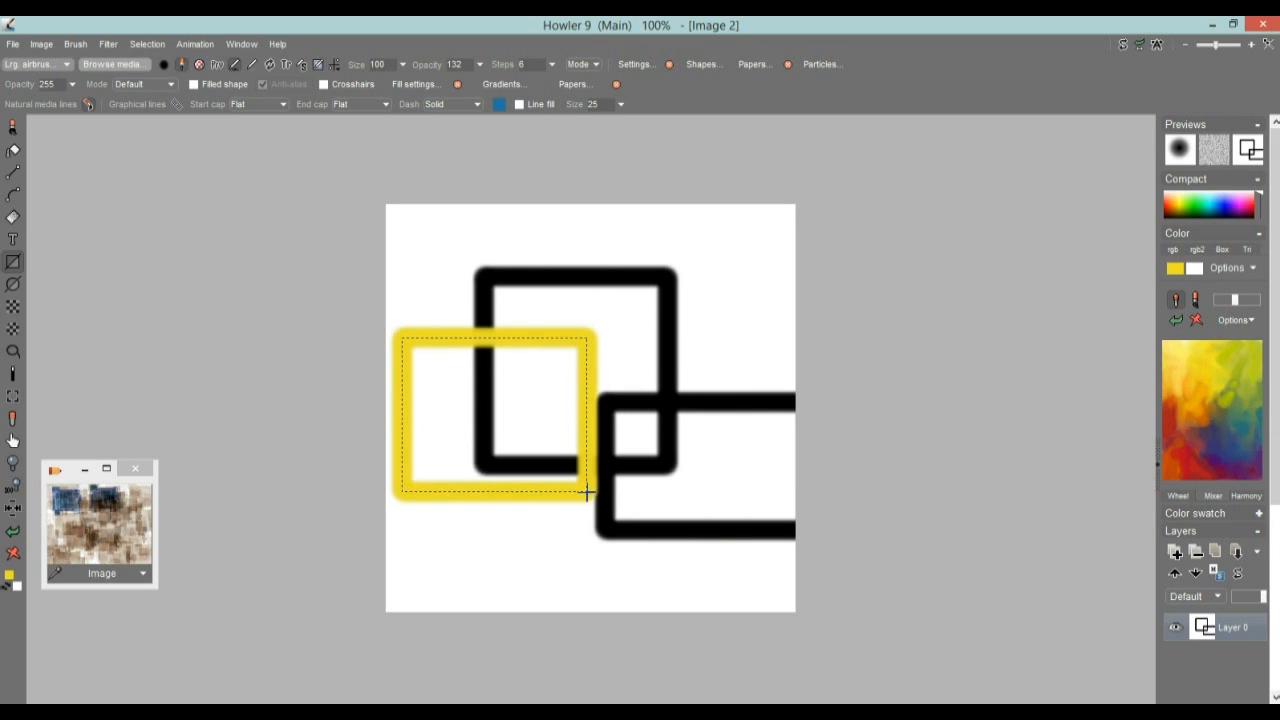
click(1226, 440)
drag(446, 414, 726, 580)
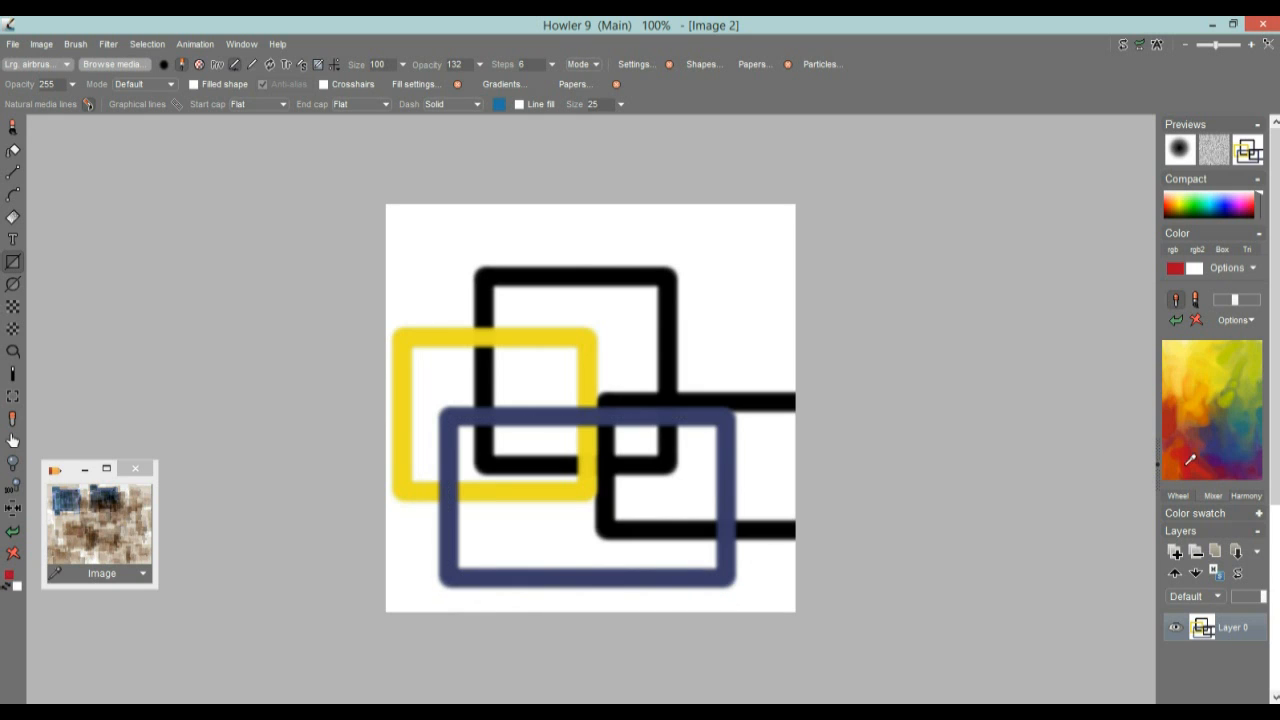
drag(580, 224, 762, 337)
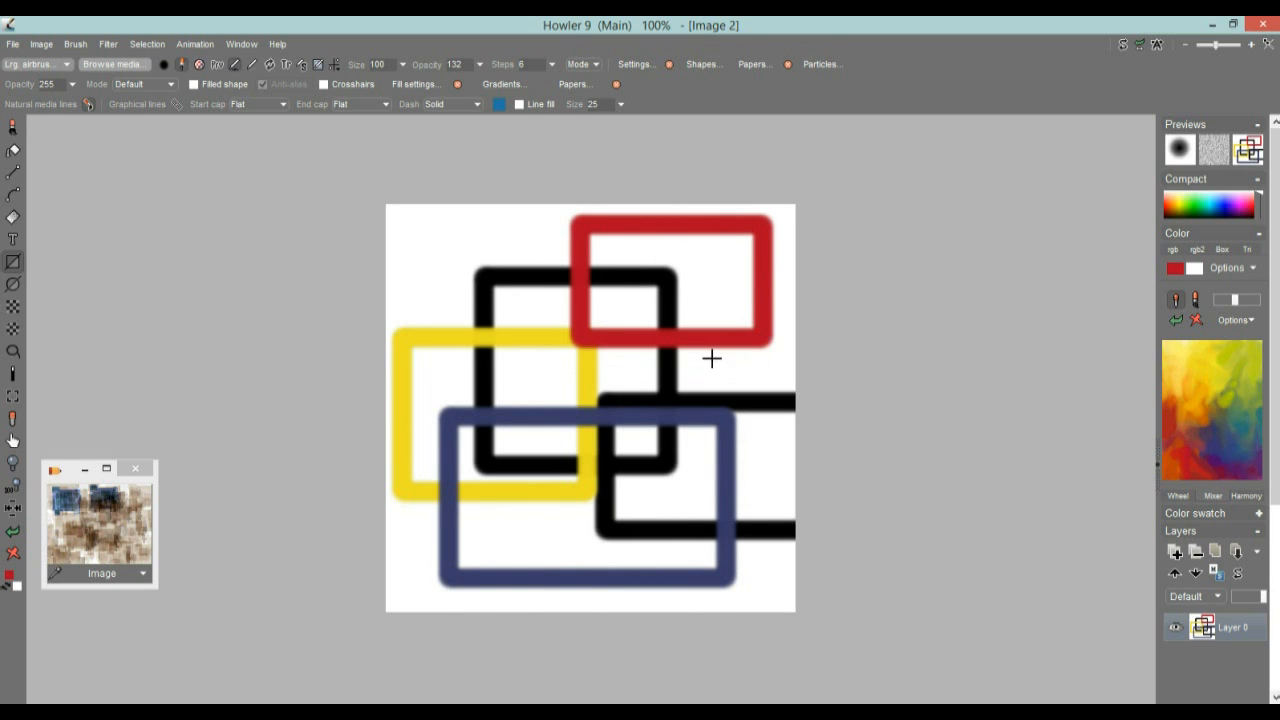
Switch to filled rectangles, try one red, two yellow and one blue over the outlines, and clear the canvas
click(18, 268)
drag(417, 247, 615, 422)
click(1228, 362)
drag(632, 351, 486, 488)
drag(767, 453, 668, 527)
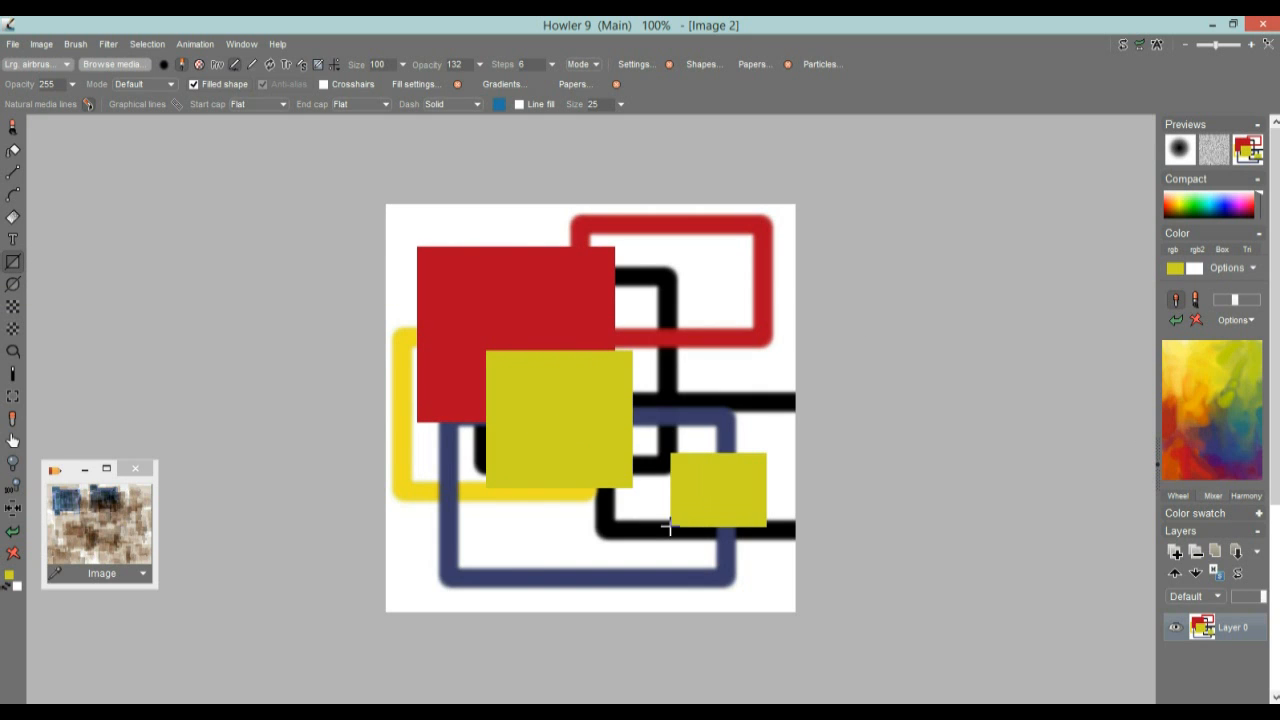
click(1237, 435)
drag(700, 270, 604, 331)
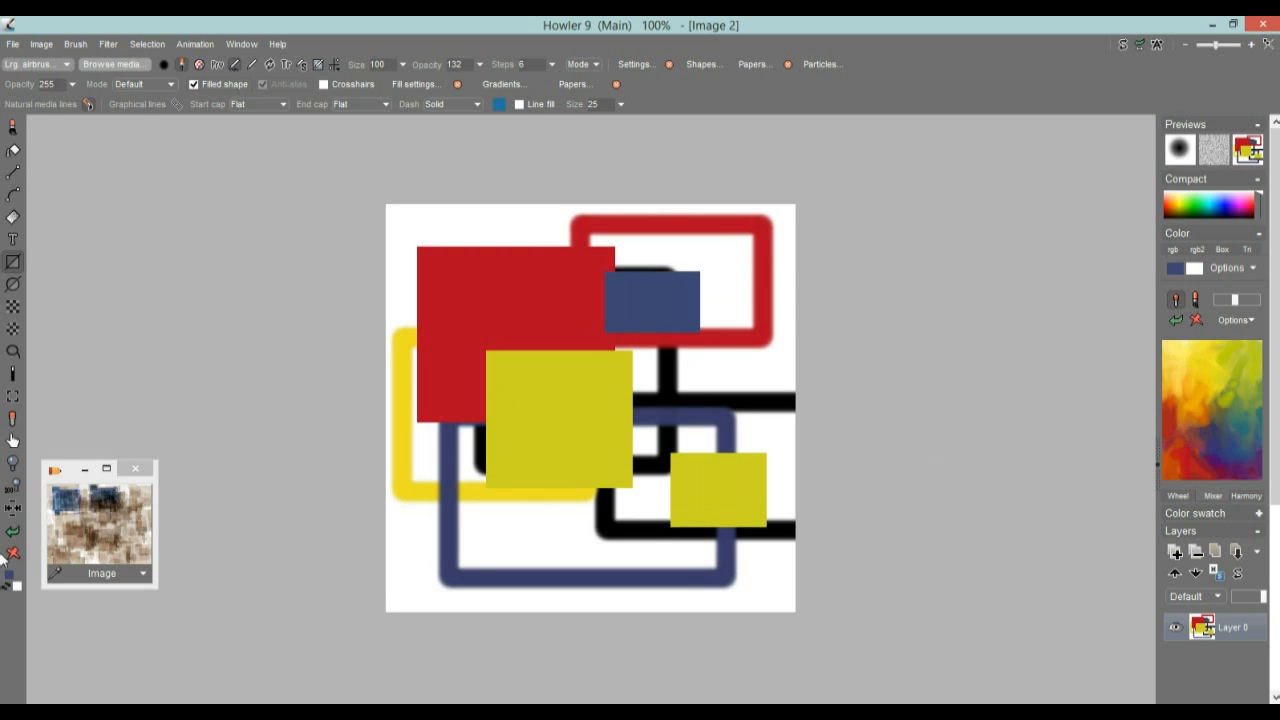
click(12, 553)
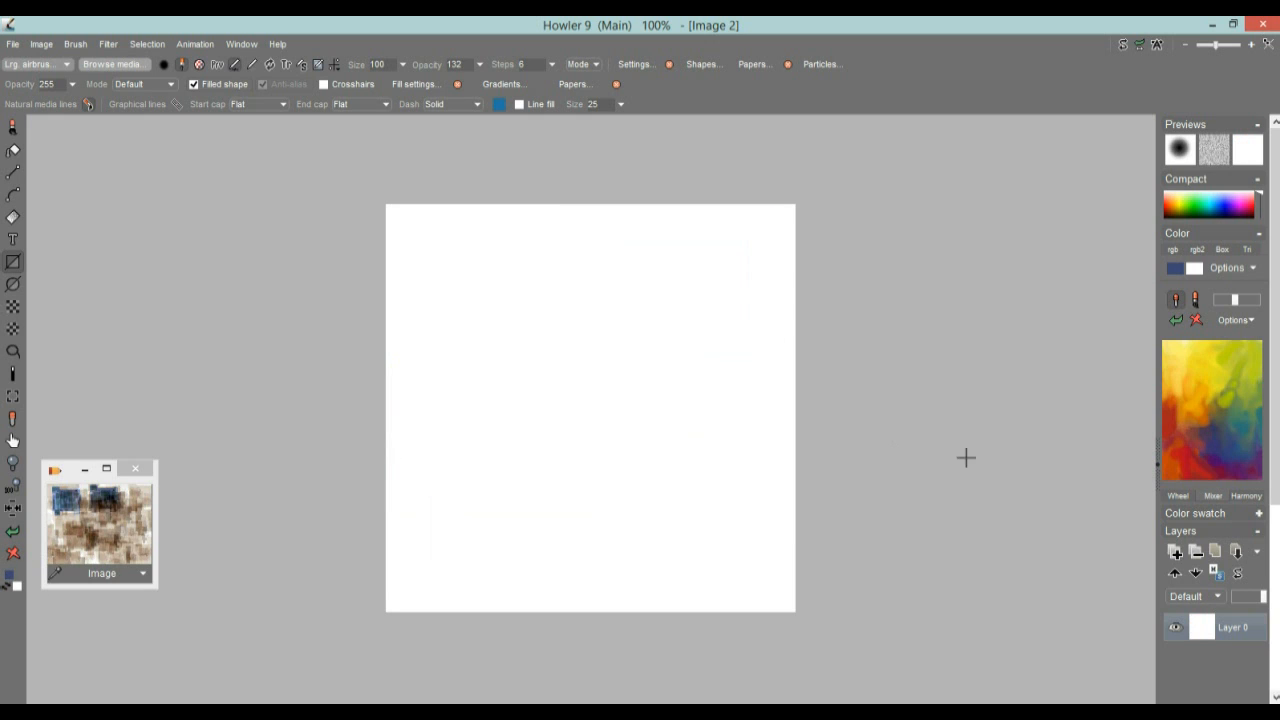
Pick a dark teal blue from the color mixer and draw three overlapping opaque filled rectangles
click(1248, 427)
drag(714, 305, 471, 476)
drag(428, 265, 552, 378)
drag(625, 247, 724, 370)
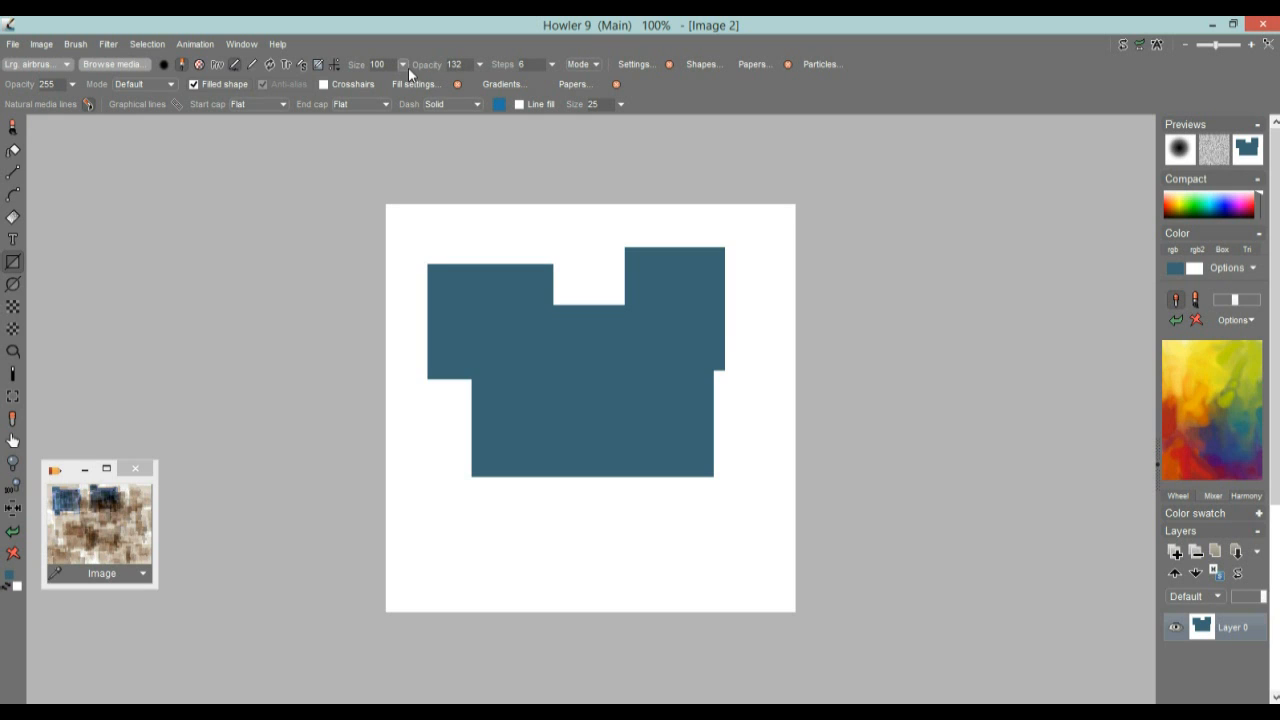
Set the shape opacity to 33, test it with translucent rectangles around the opaque ones, and clear the canvas
click(73, 85)
drag(85, 104, 29, 119)
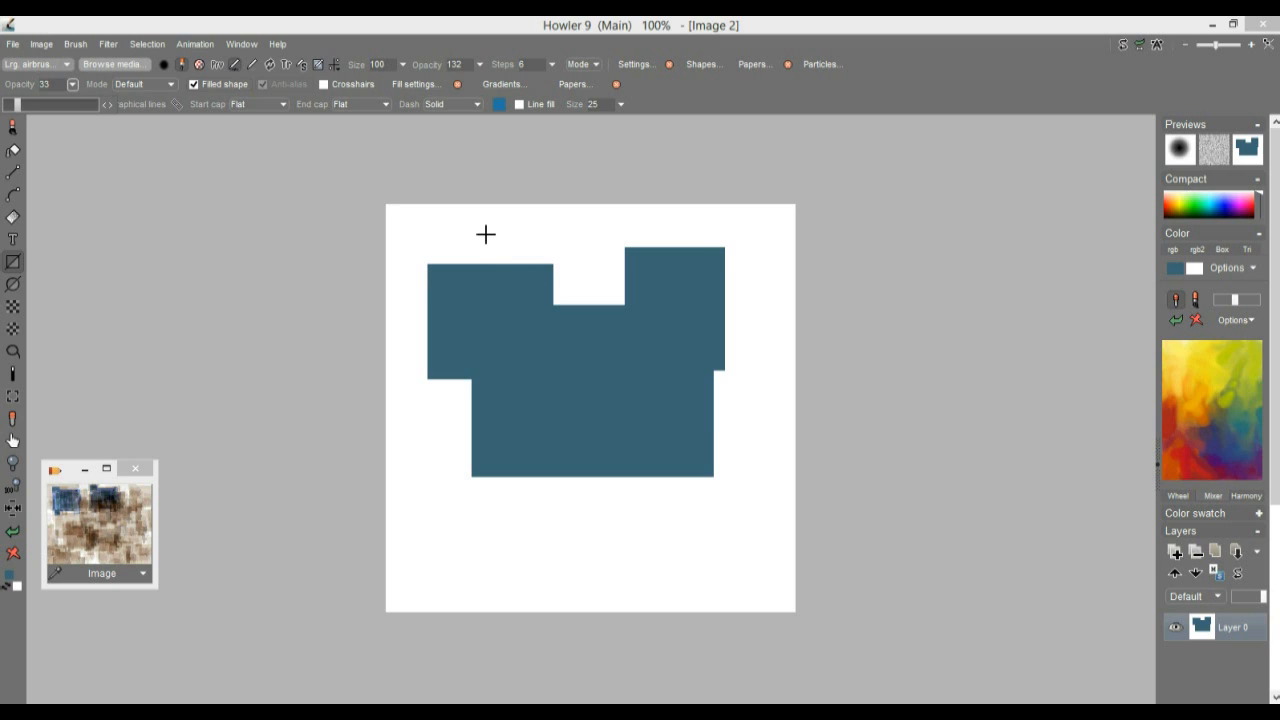
drag(485, 234, 736, 430)
drag(574, 450, 708, 577)
drag(503, 411, 601, 511)
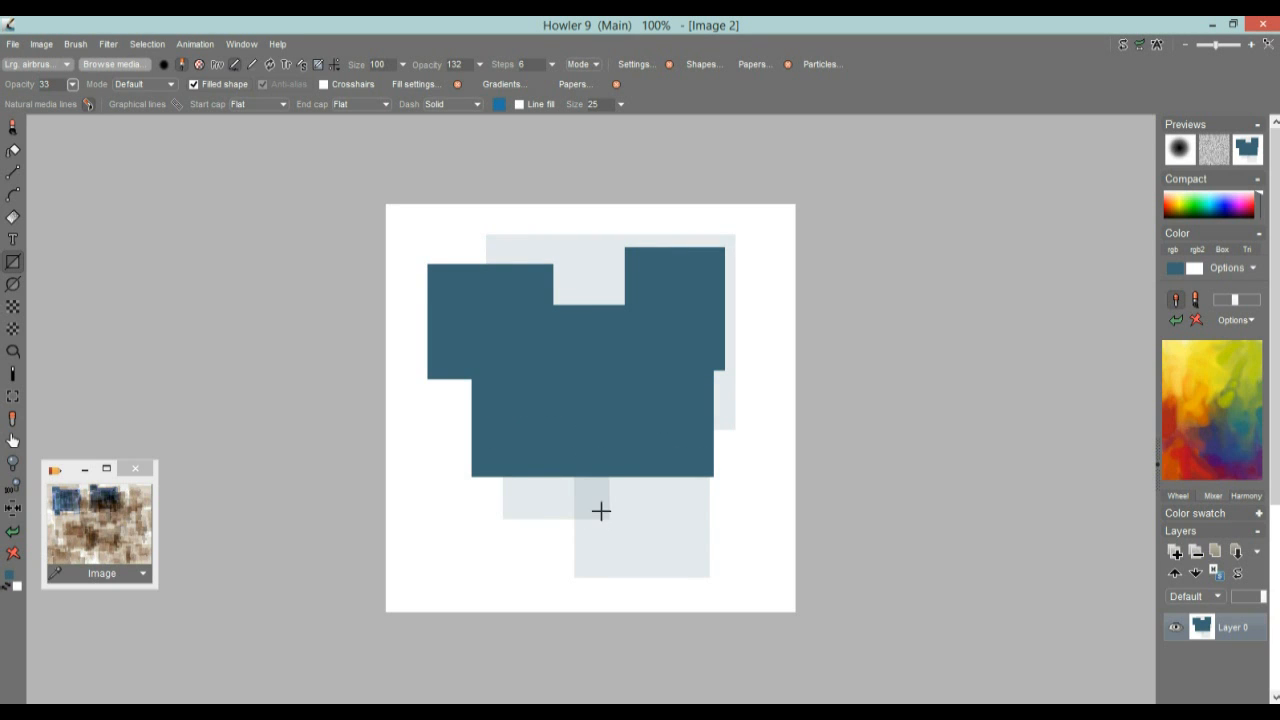
drag(433, 418, 537, 502)
drag(780, 401, 660, 508)
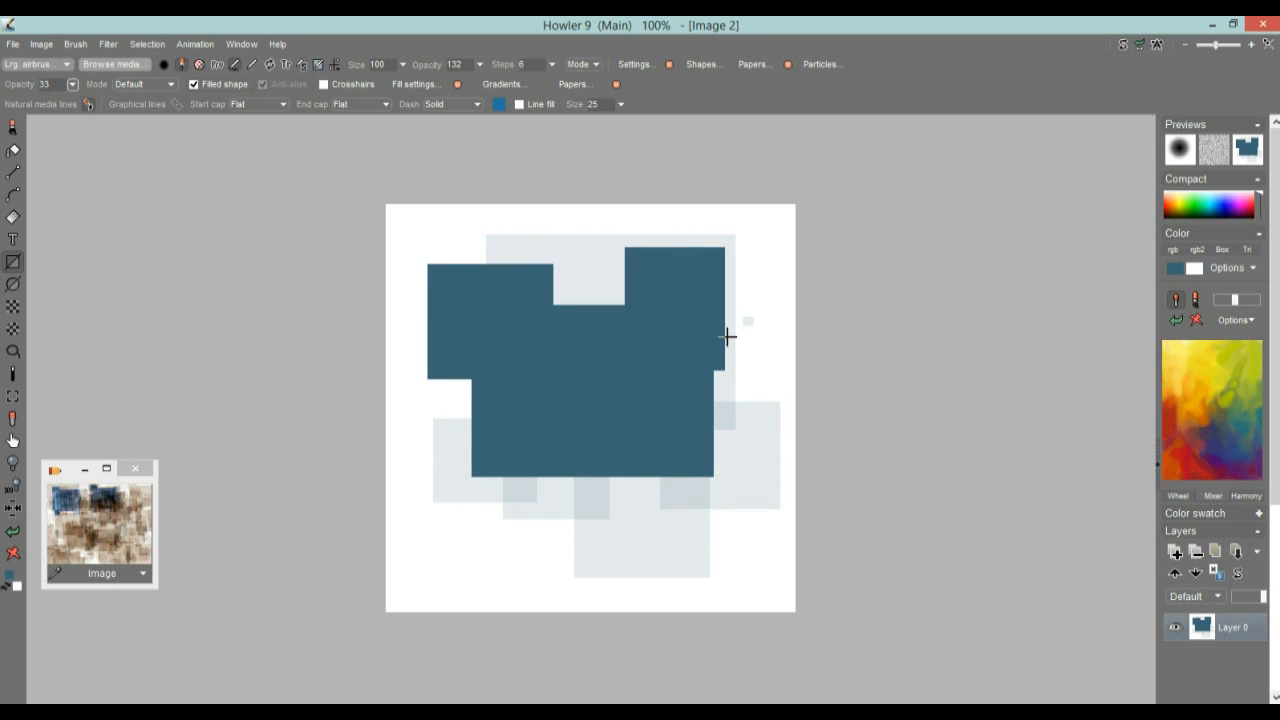
drag(728, 337, 714, 406)
click(13, 553)
Draw a cluster of small and medium overlapping translucent teal rectangles across the middle of the blank canvas
drag(458, 276, 560, 368)
drag(644, 344, 462, 430)
drag(597, 497, 500, 552)
drag(724, 368, 553, 472)
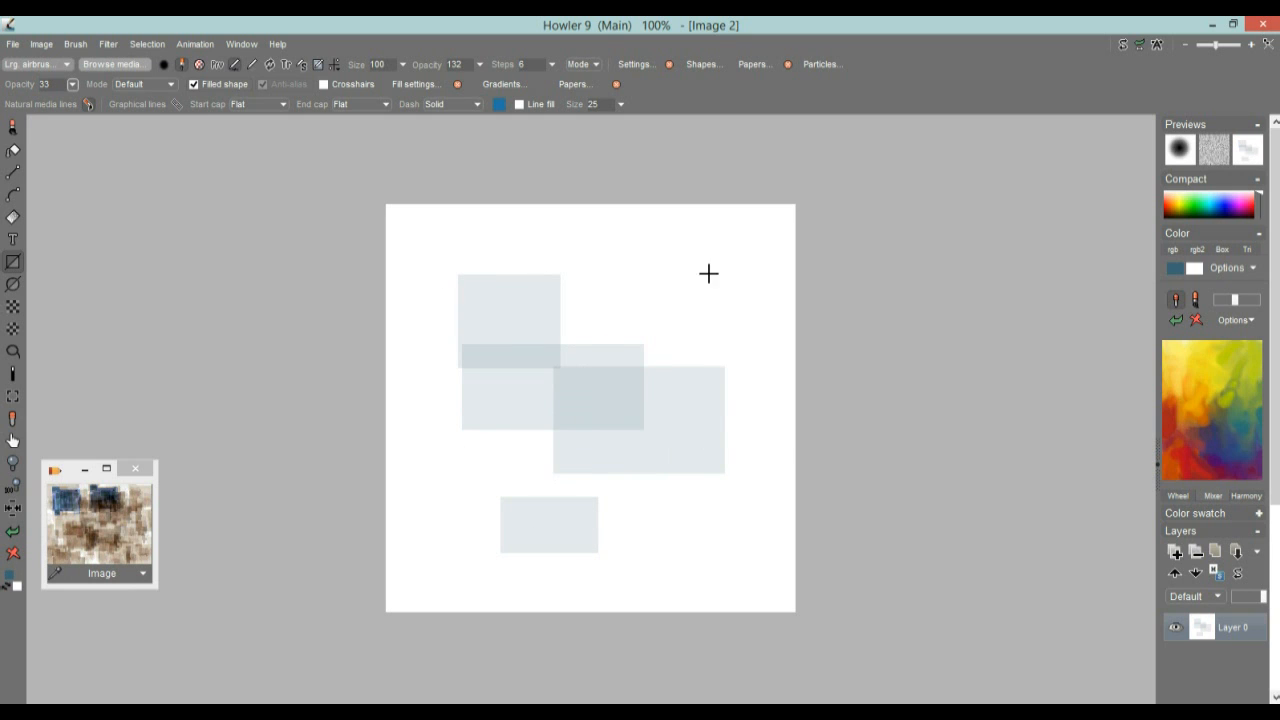
drag(710, 273, 568, 375)
drag(616, 237, 494, 285)
drag(709, 255, 641, 307)
drag(733, 340, 634, 416)
drag(726, 472, 467, 431)
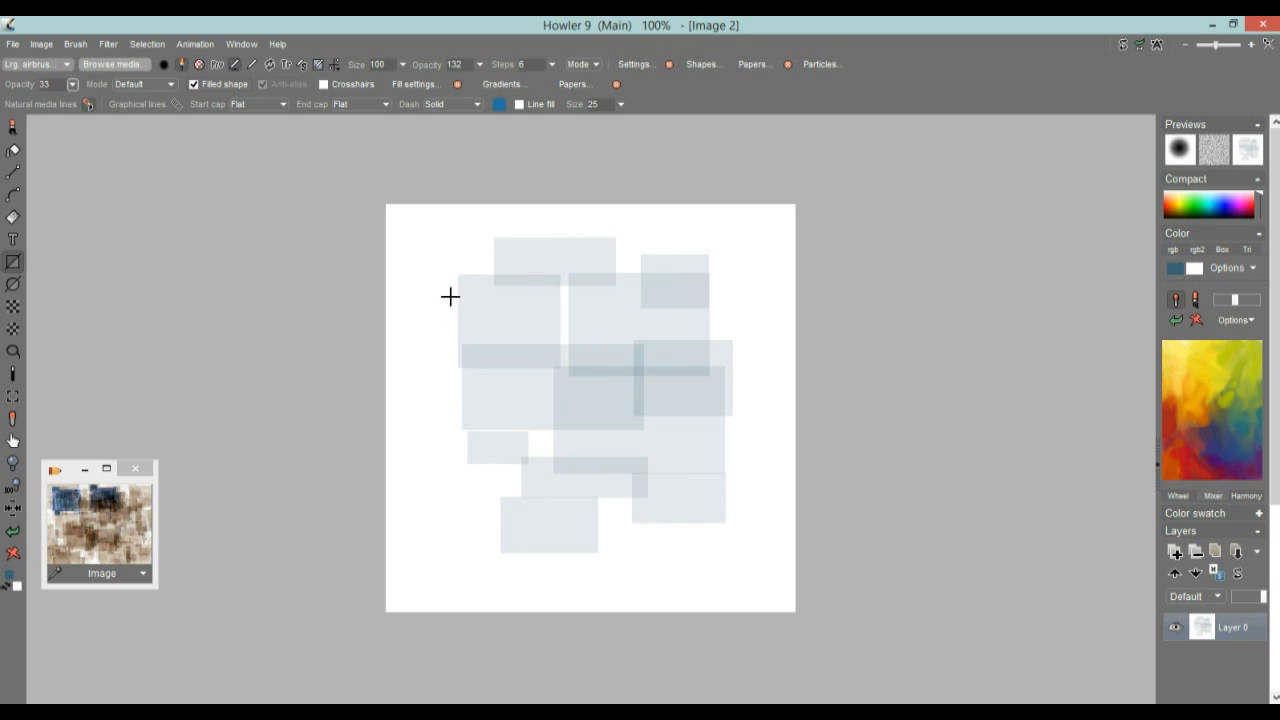
Lay one large translucent rectangle over the cluster and add smaller ones along its bottom, right and upper right edges
drag(449, 258, 738, 537)
drag(427, 503, 566, 577)
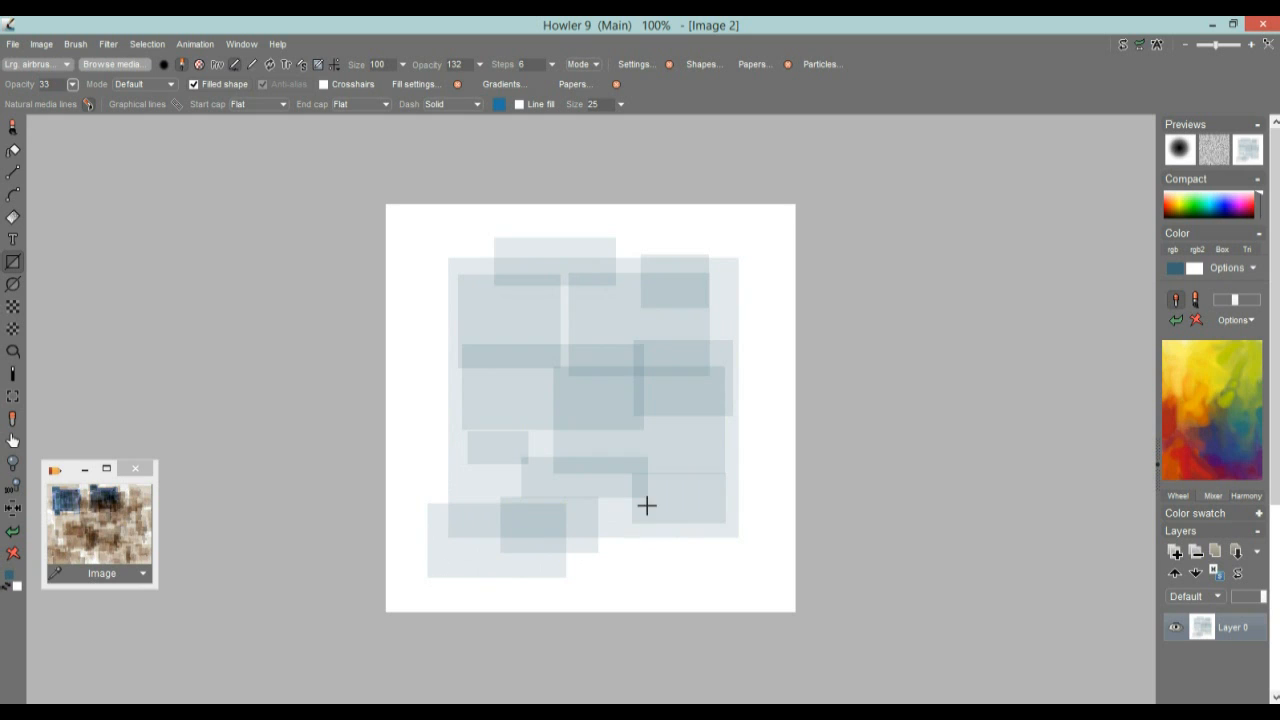
drag(640, 504, 697, 561)
drag(734, 487, 750, 503)
drag(693, 425, 773, 456)
drag(684, 308, 773, 332)
drag(666, 228, 647, 322)
Draw four tall thin vertical strips over the left half of the pattern and cross them with thin horizontal bars
mouse_move(546, 218)
mouse_down()
mouse_move(530, 280)
mouse_move(535, 452)
mouse_up()
drag(527, 216, 514, 450)
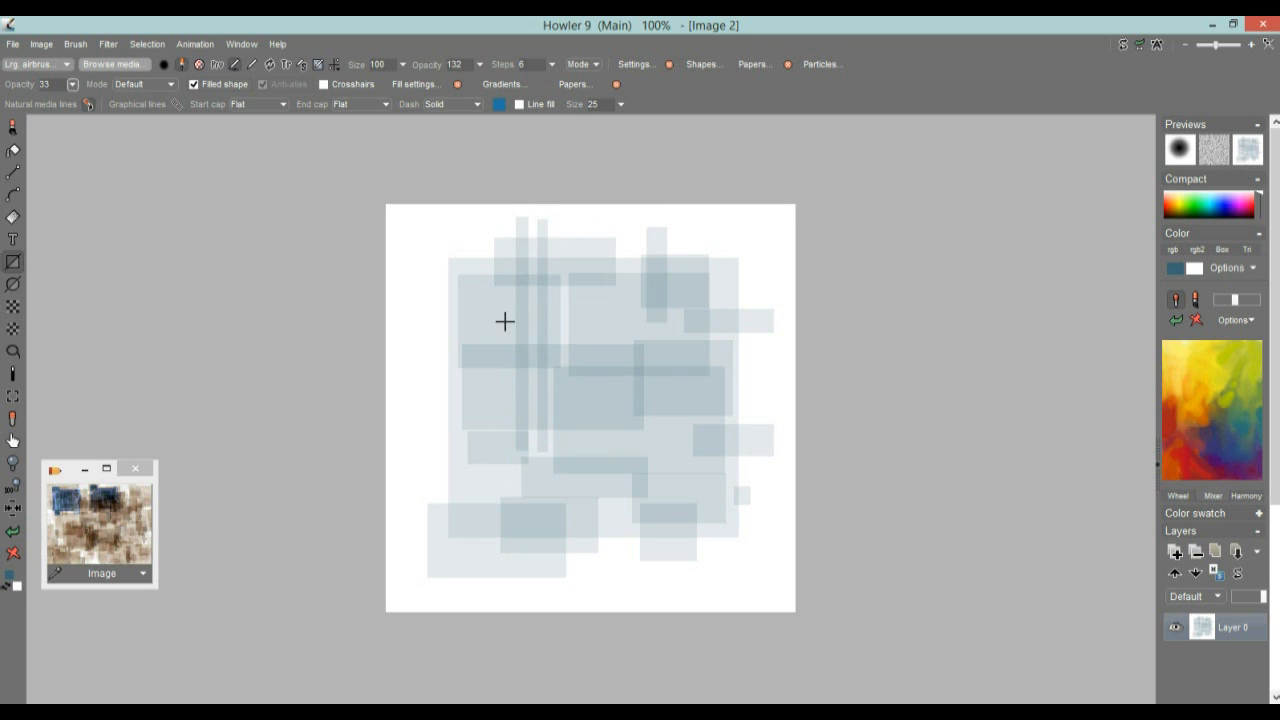
drag(508, 225, 497, 457)
drag(486, 229, 482, 462)
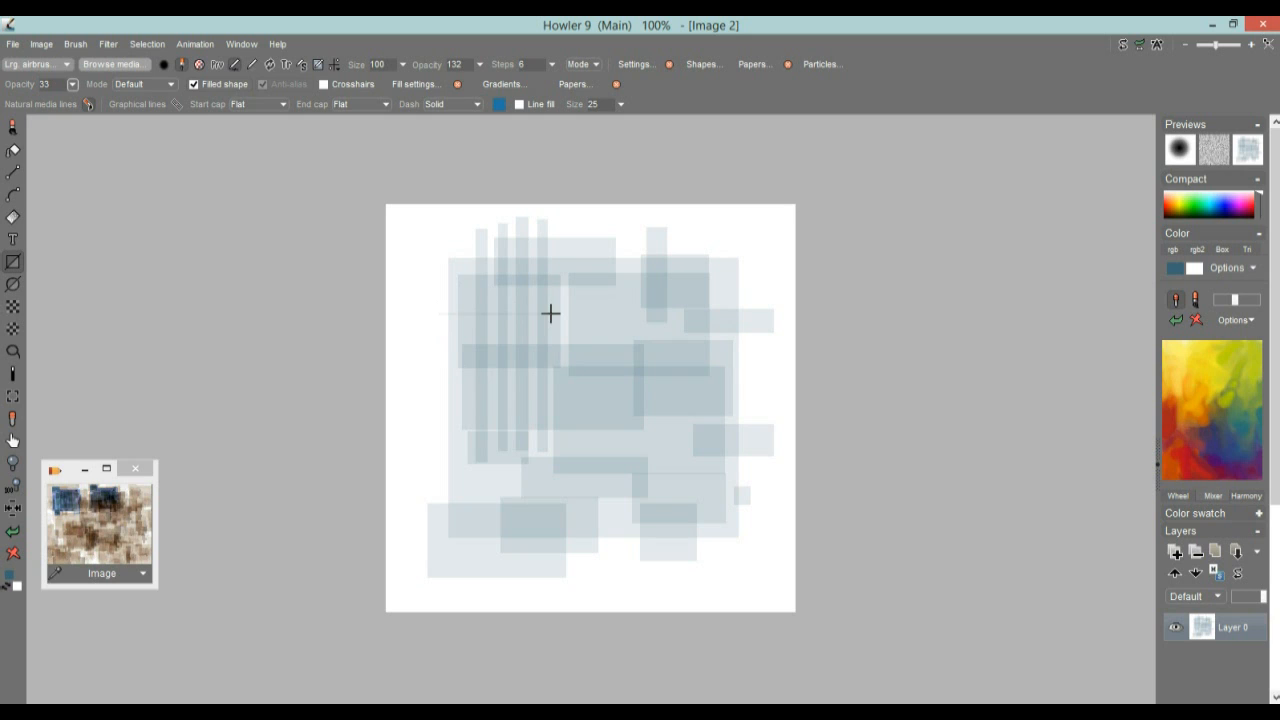
drag(435, 336, 584, 343)
drag(433, 380, 631, 387)
drag(460, 409, 589, 415)
drag(431, 438, 614, 446)
drag(427, 484, 568, 491)
Layer more small and medium translucent rectangles over the pattern's centre, right side, lower part and left edge
drag(661, 385, 646, 473)
drag(538, 341, 686, 446)
mouse_move(615, 295)
mouse_down()
mouse_move(677, 363)
mouse_move(593, 312)
mouse_up()
mouse_move(480, 284)
mouse_down()
mouse_move(488, 326)
mouse_move(513, 344)
mouse_up()
mouse_move(562, 311)
mouse_down()
mouse_move(580, 343)
mouse_move(611, 343)
mouse_up()
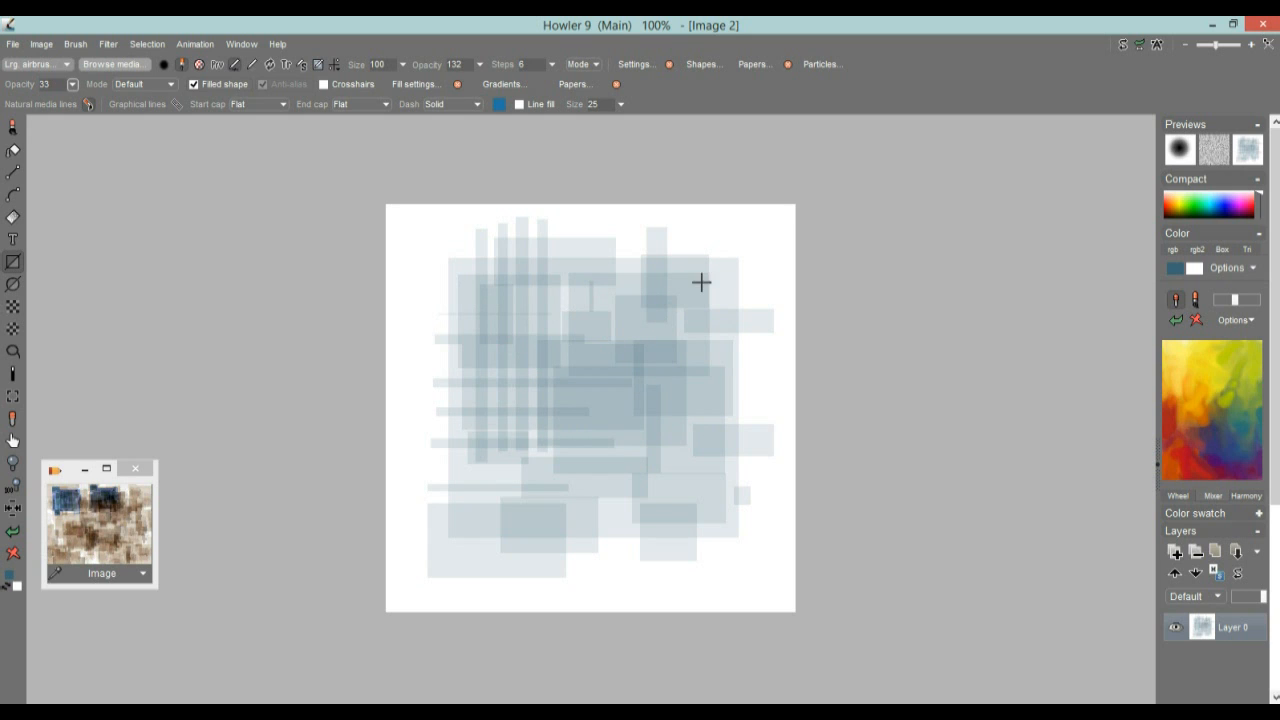
drag(686, 272, 737, 318)
drag(678, 374, 700, 446)
drag(626, 458, 727, 488)
drag(466, 461, 540, 501)
drag(422, 357, 528, 426)
drag(432, 284, 498, 336)
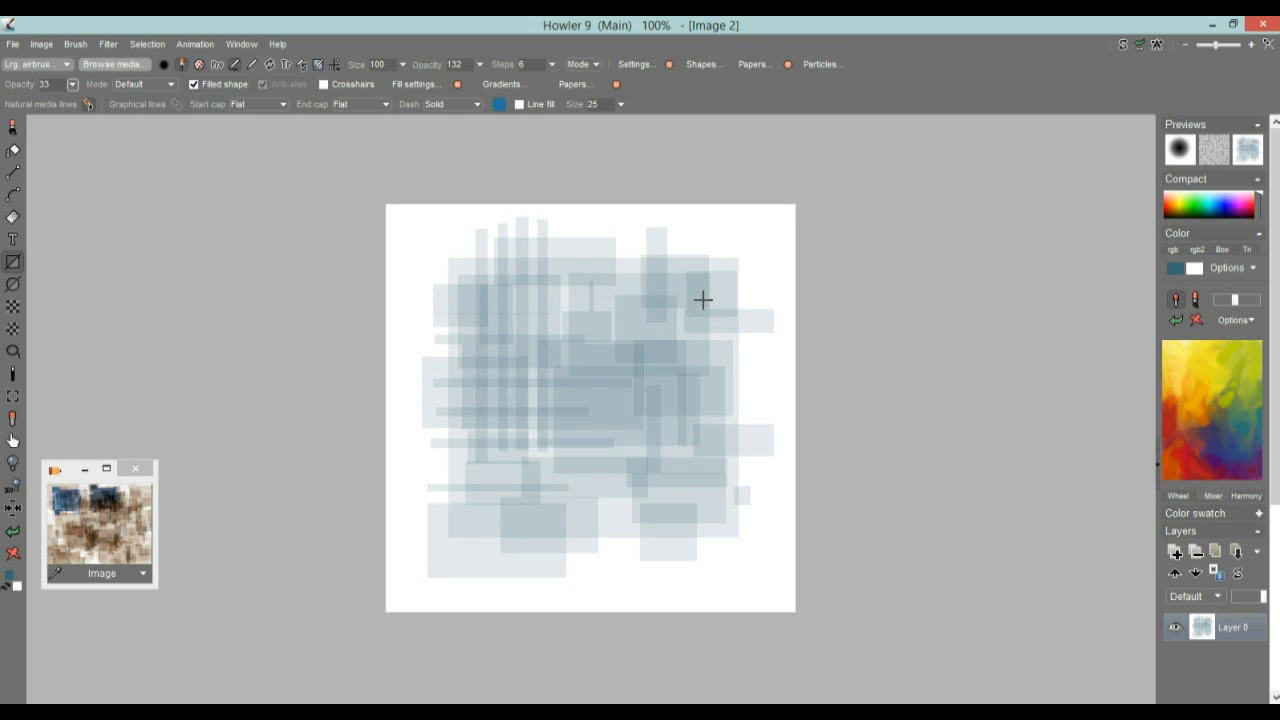
Add medium translucent rectangles over the pattern's lower left, centre and upper right, plus a small one right of centre
drag(487, 383, 597, 490)
drag(503, 326, 608, 365)
drag(632, 300, 708, 353)
drag(647, 404, 664, 436)
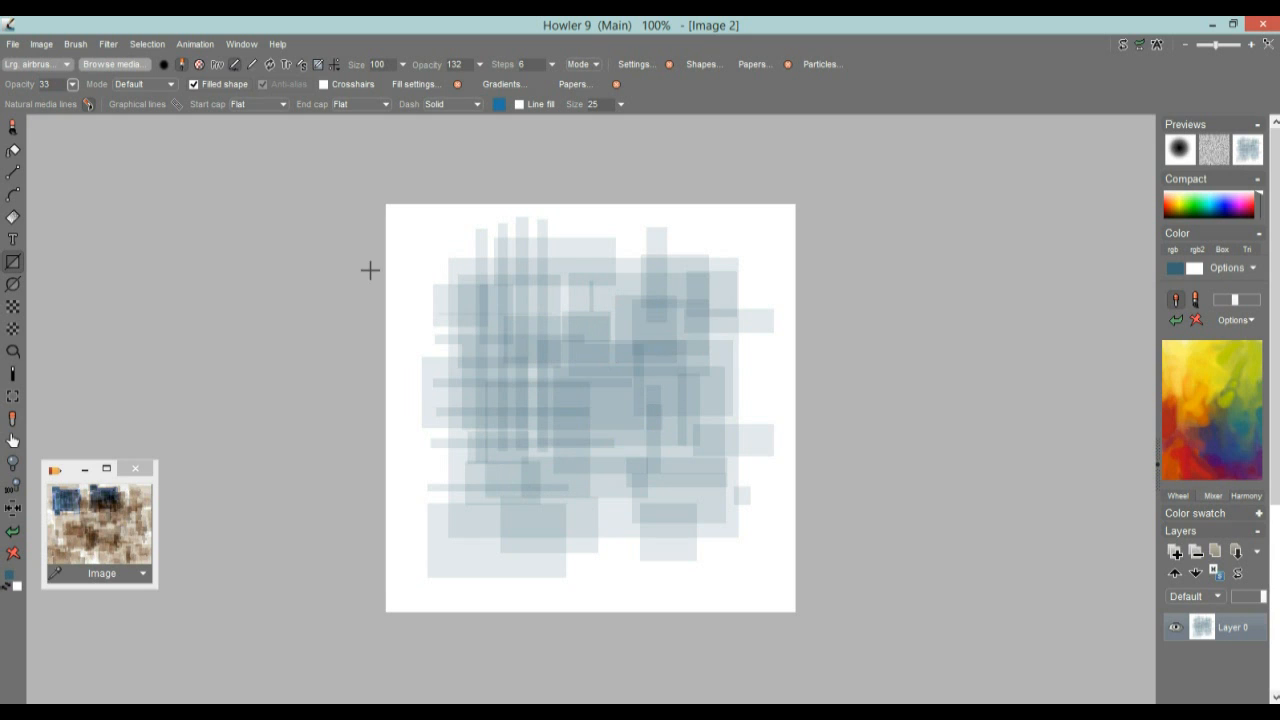
Invert the pattern's colours and expand the image's dynamic range
click(41, 44)
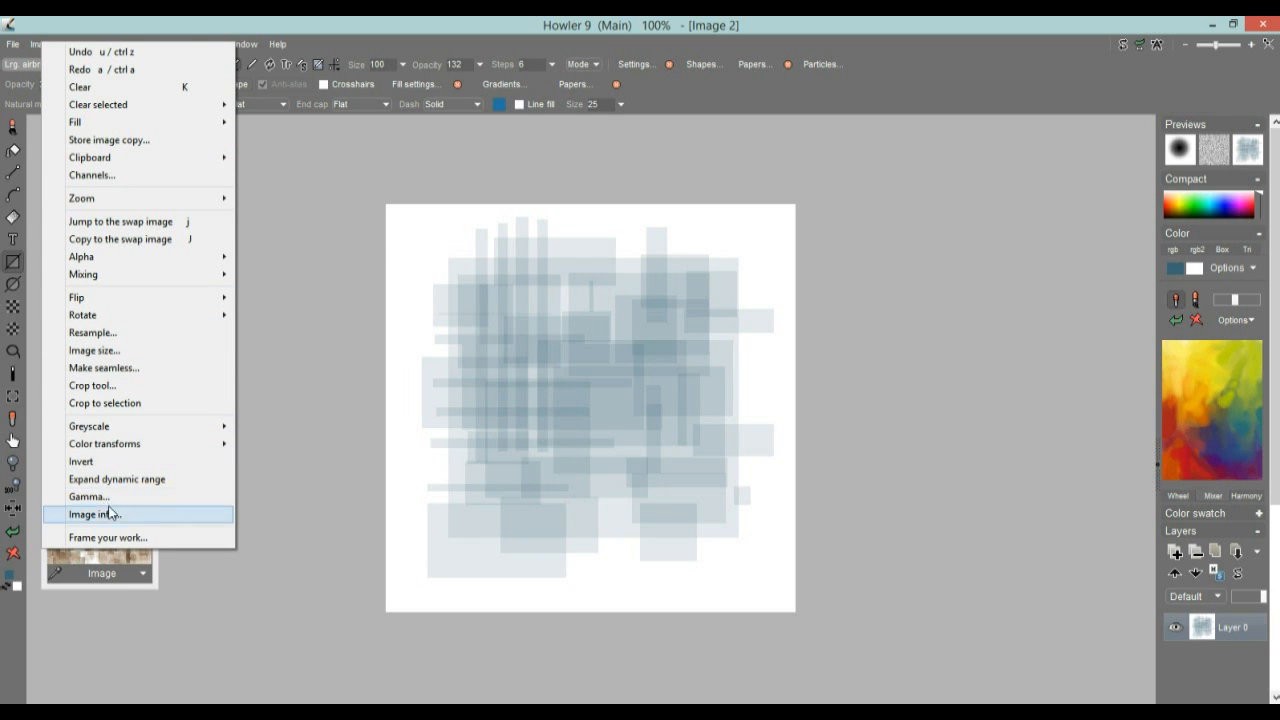
click(85, 461)
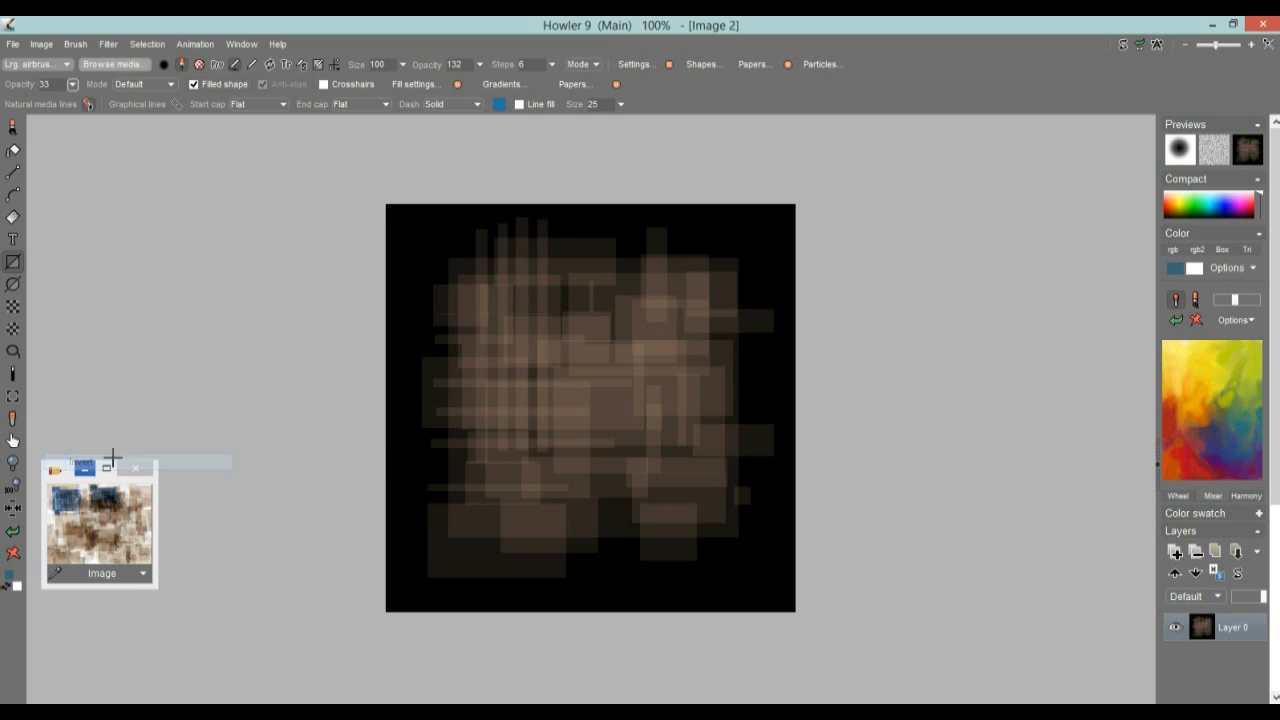
click(40, 45)
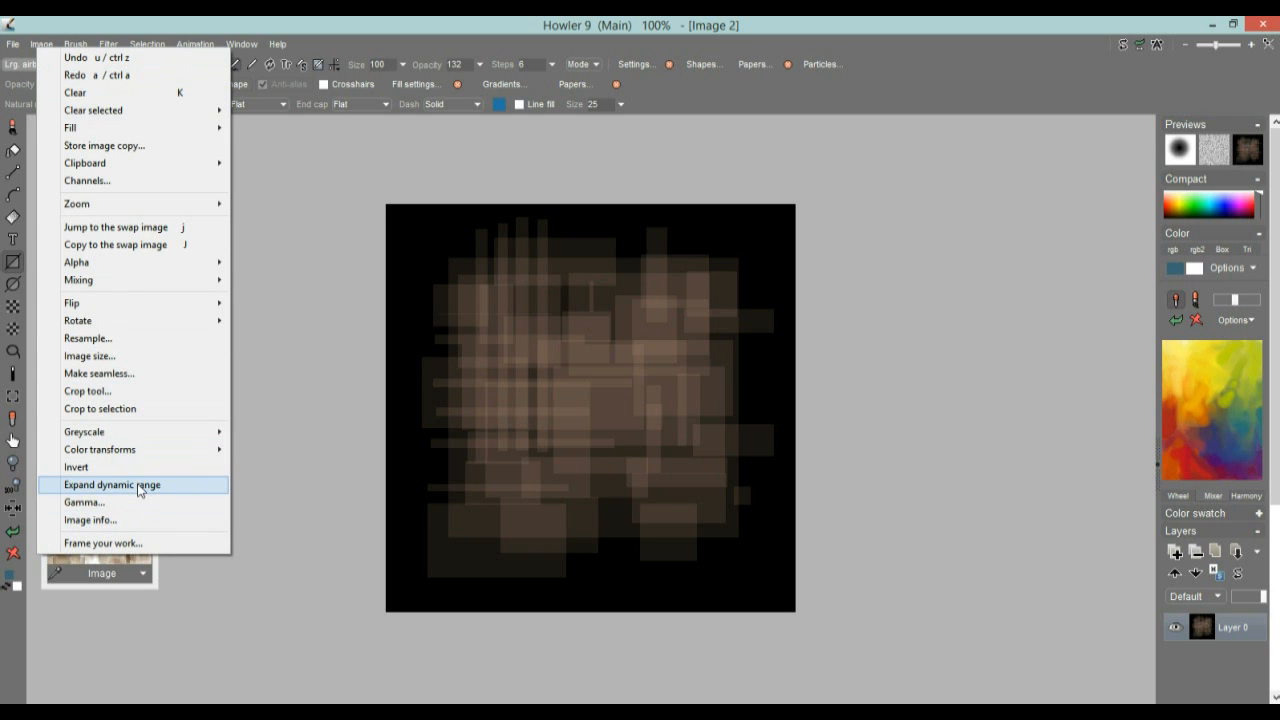
click(139, 486)
Convert the pattern to greyscale by exposing it through a blue-tinted lens
click(46, 45)
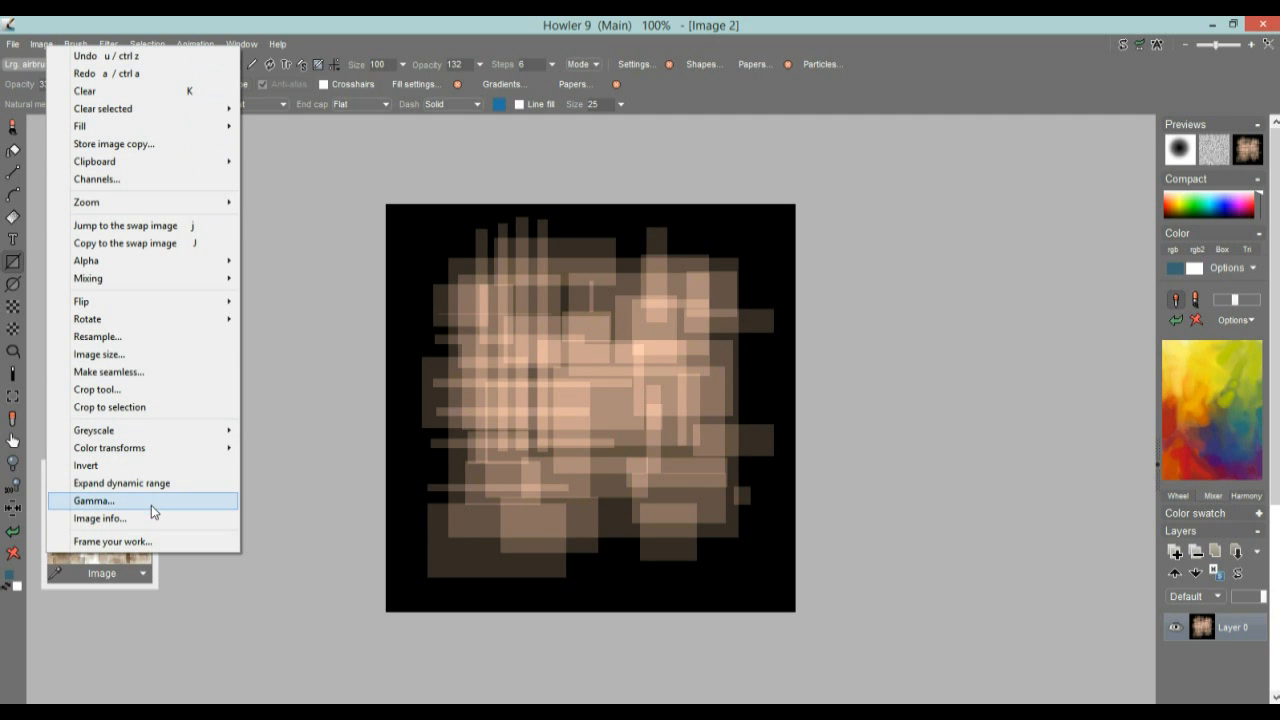
mouse_move(145, 431)
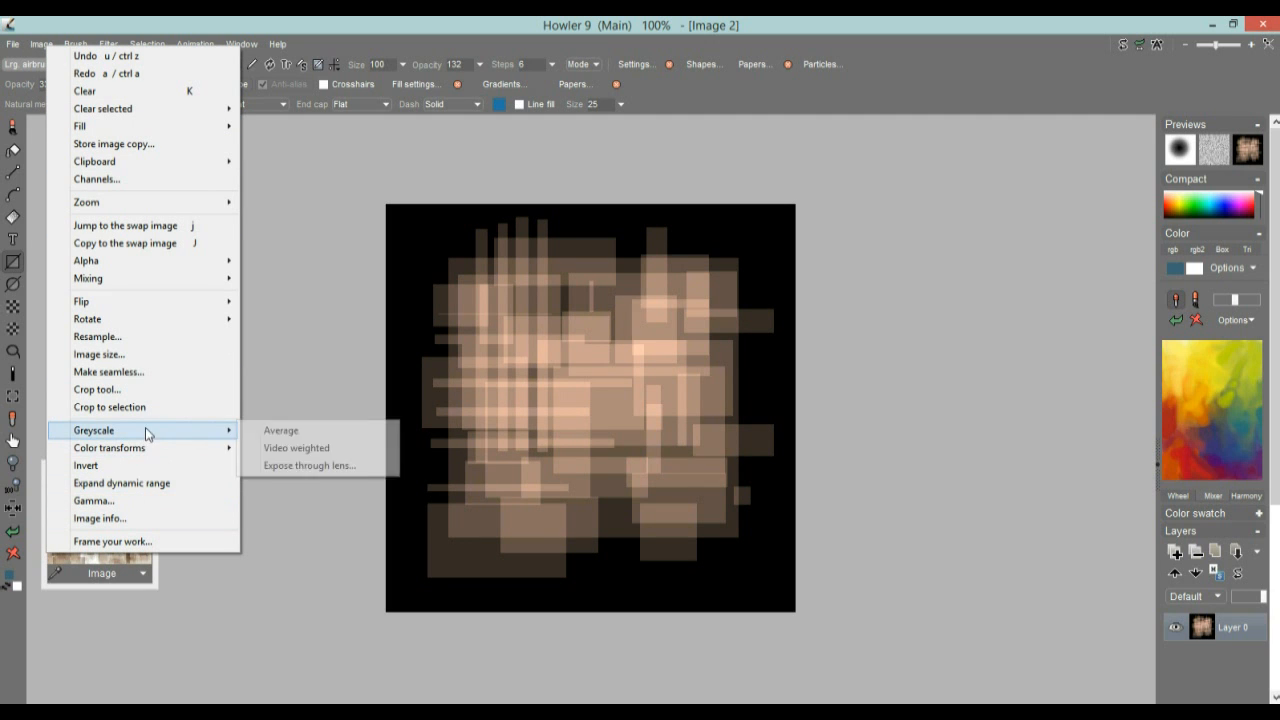
click(319, 466)
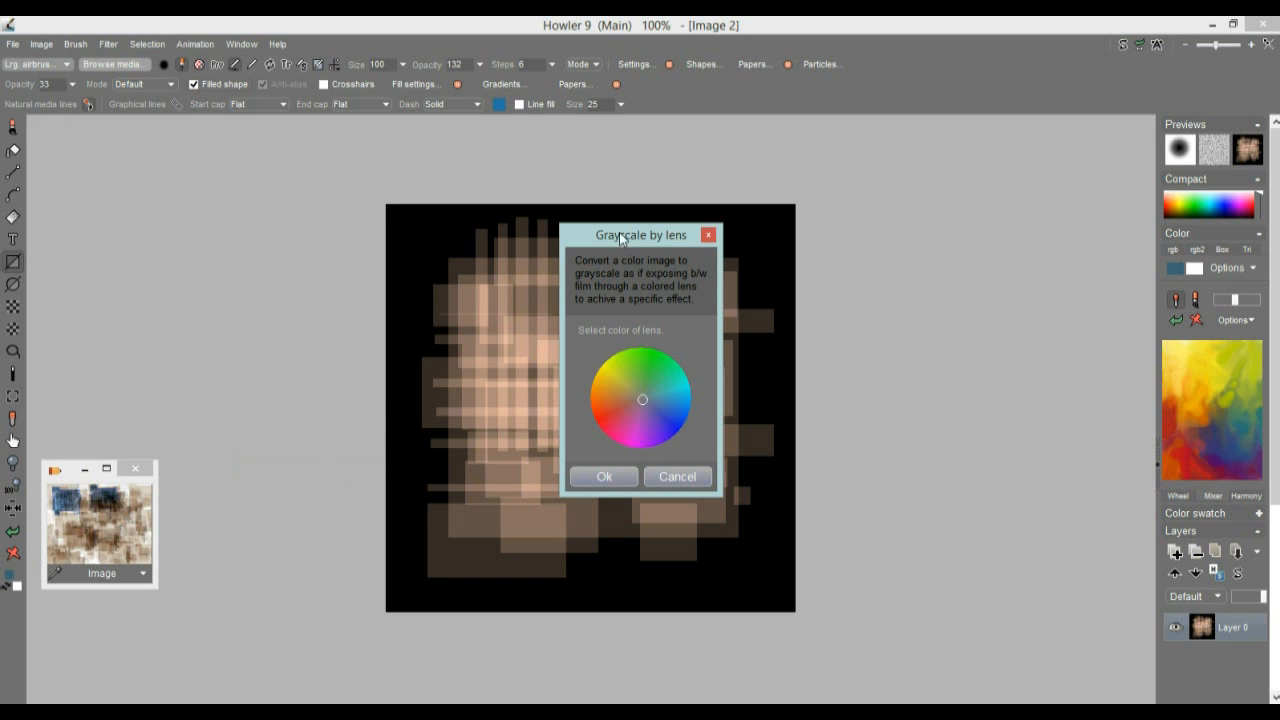
drag(619, 232, 255, 213)
click(224, 392)
click(303, 357)
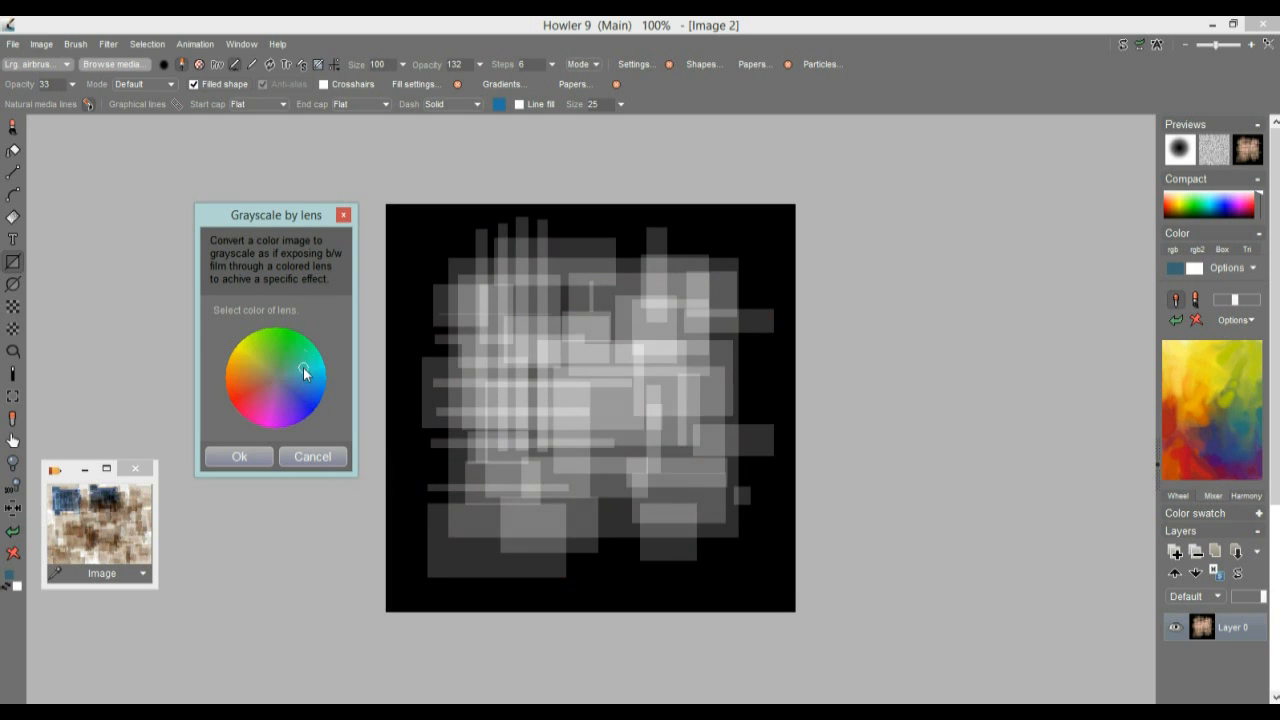
click(240, 343)
click(302, 389)
click(242, 455)
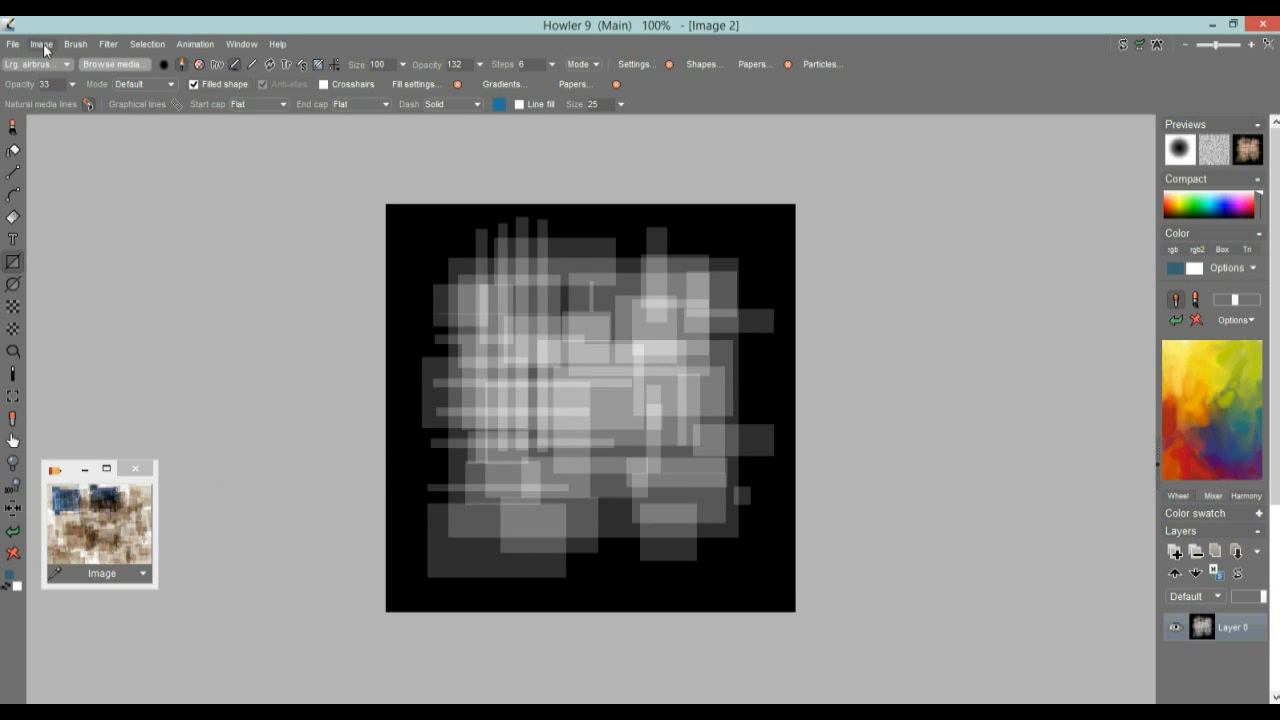
Expand the greyscale pattern's dynamic range and store a copy of the image above the existing stored thumbnail
click(43, 45)
click(141, 484)
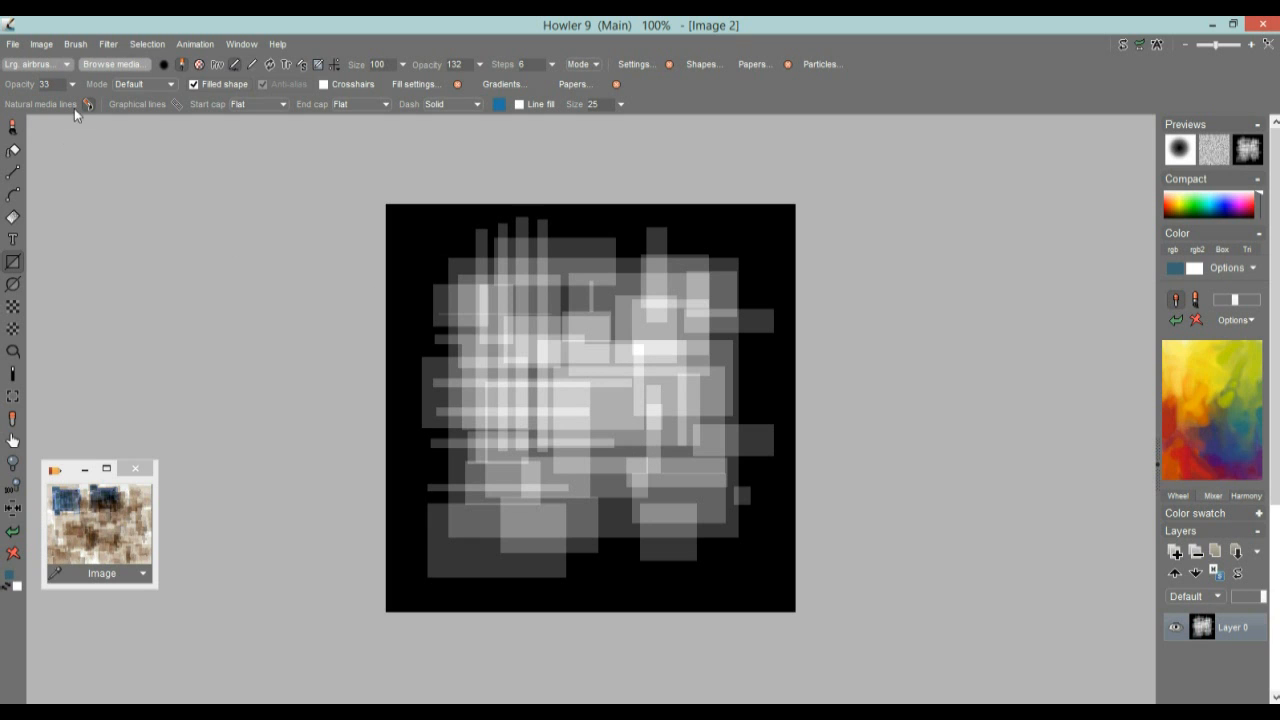
click(41, 44)
click(111, 142)
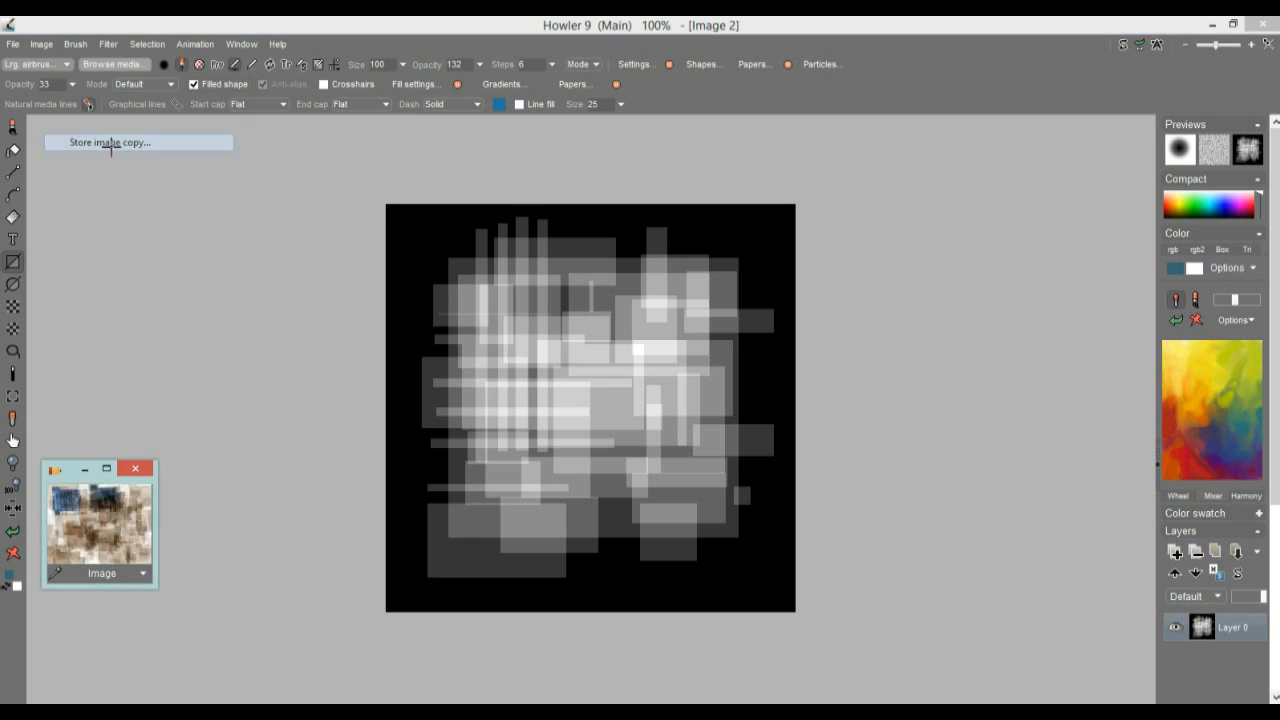
drag(76, 487, 76, 326)
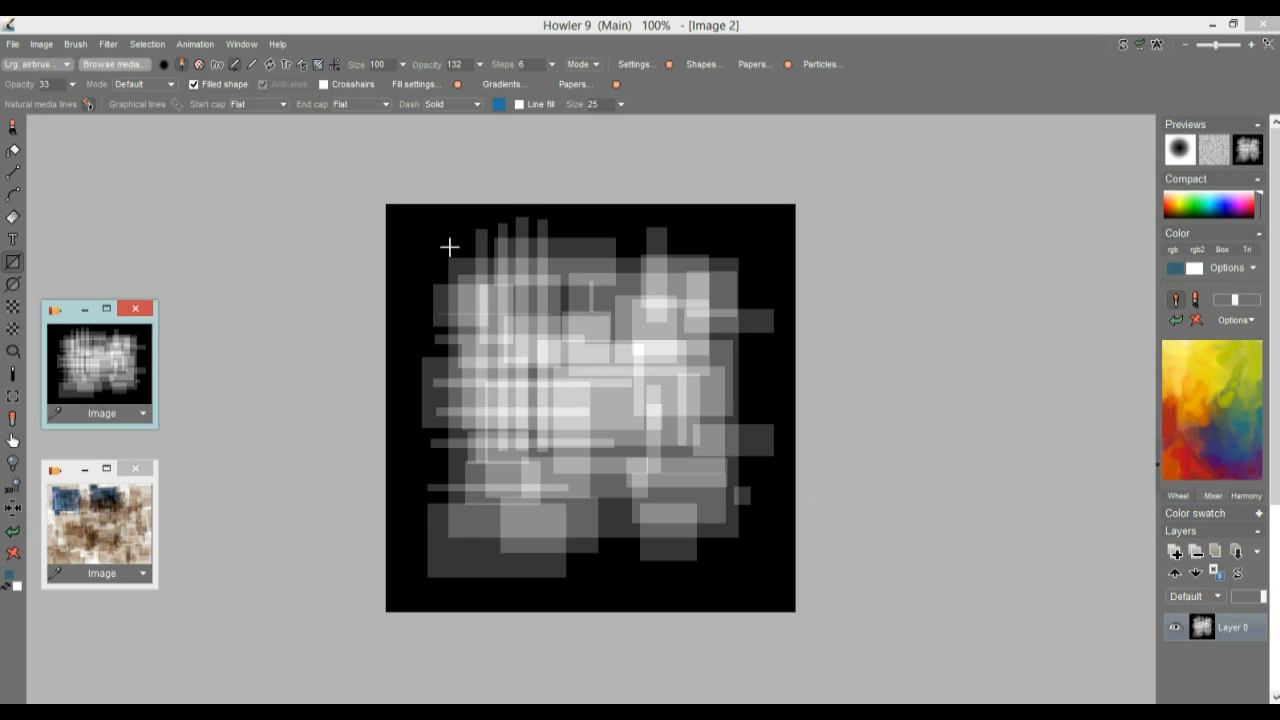
Render the greyscale pattern as 3D terrain with Puppy Ray GPU and turn on global illumination
click(109, 47)
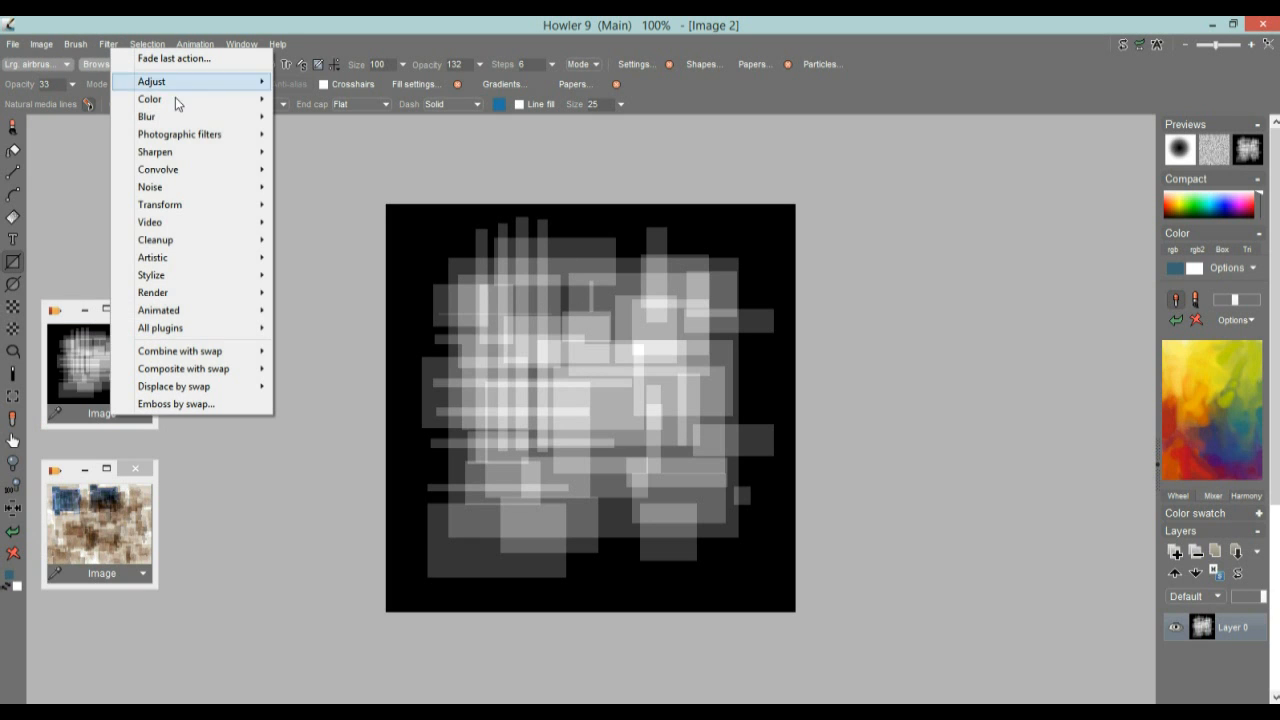
mouse_move(201, 241)
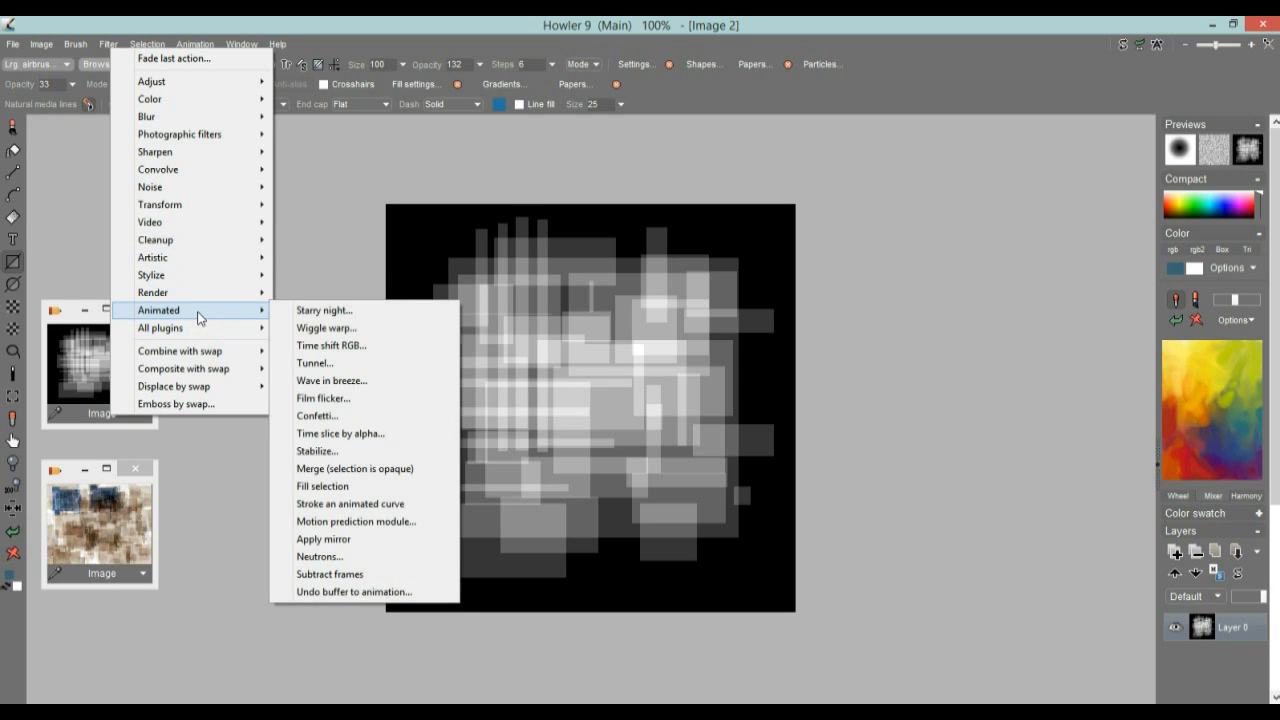
mouse_move(205, 206)
mouse_move(360, 292)
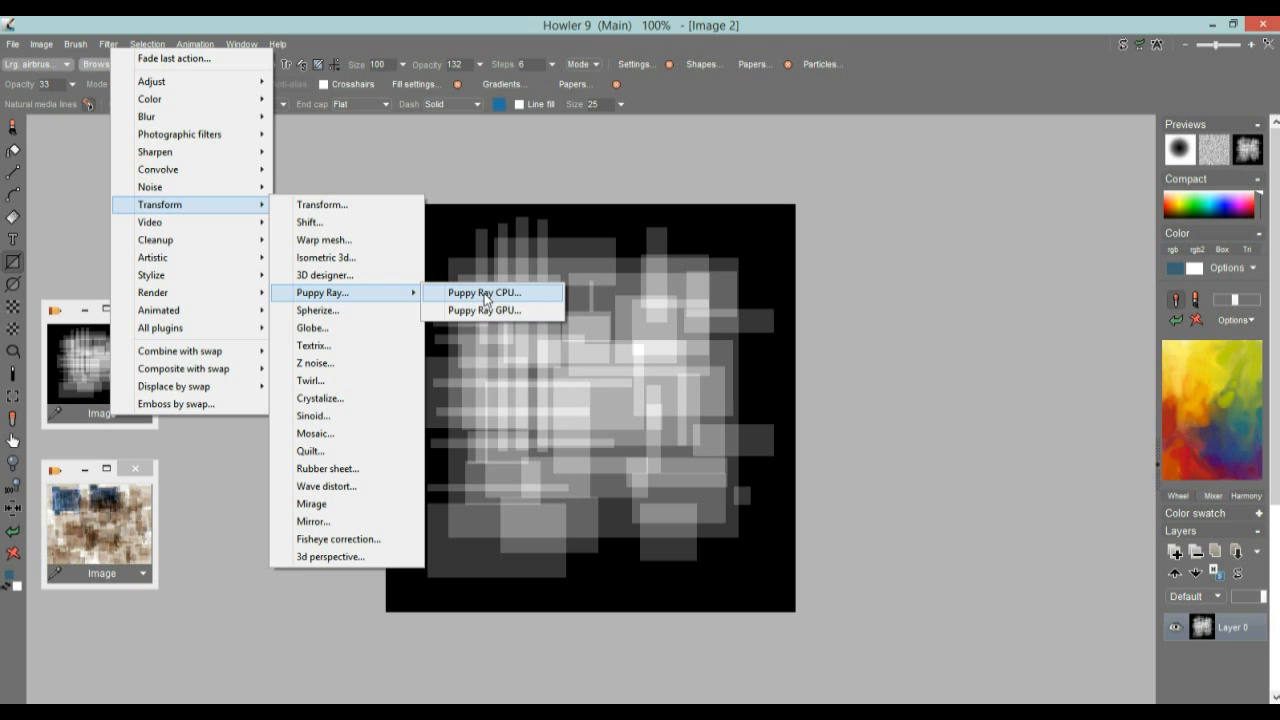
click(467, 313)
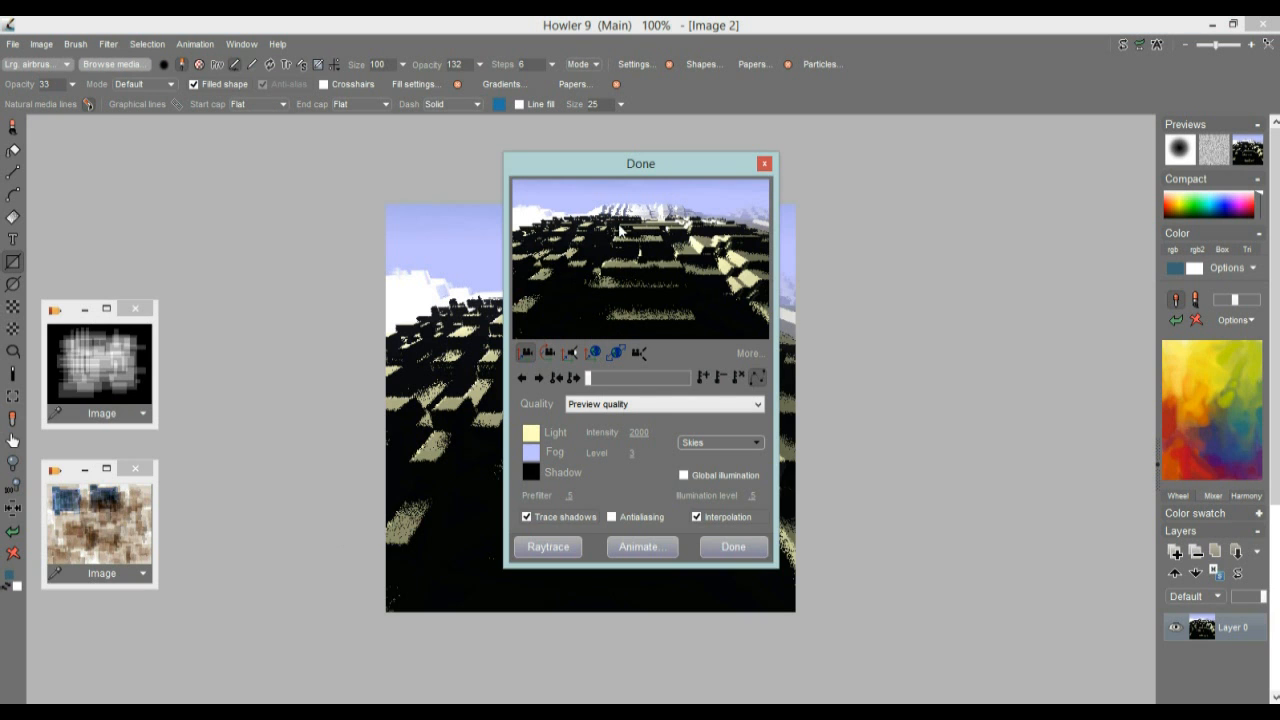
drag(604, 164, 922, 188)
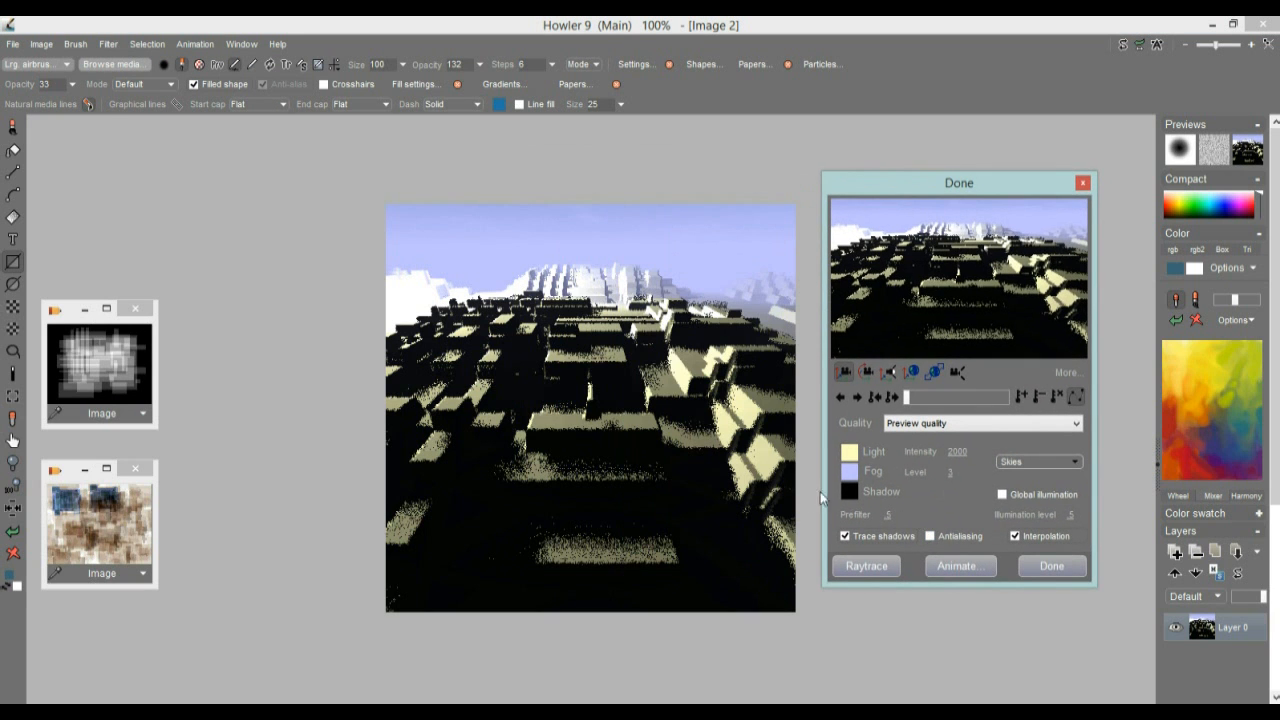
click(1002, 495)
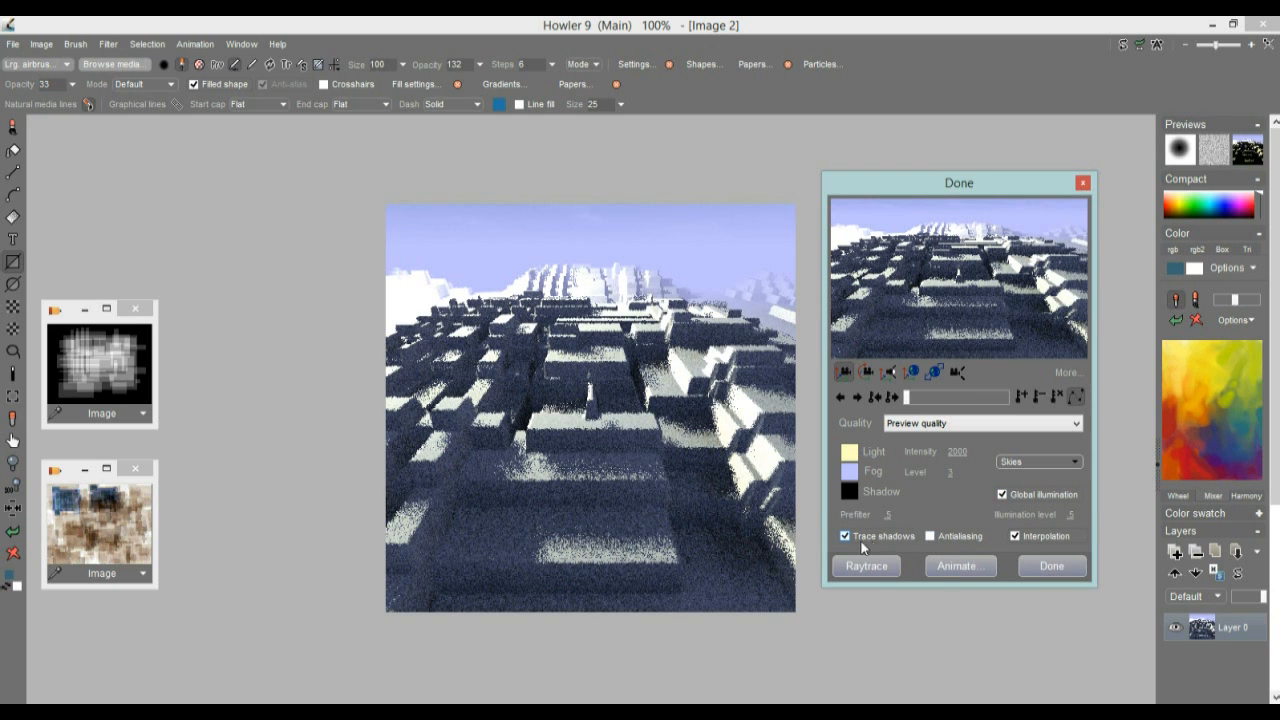
Set the prefilter to 0 and turn off interpolation while moving the camera over the terrain blocks
drag(886, 514, 524, 515)
drag(975, 250, 661, 383)
drag(993, 268, 957, 235)
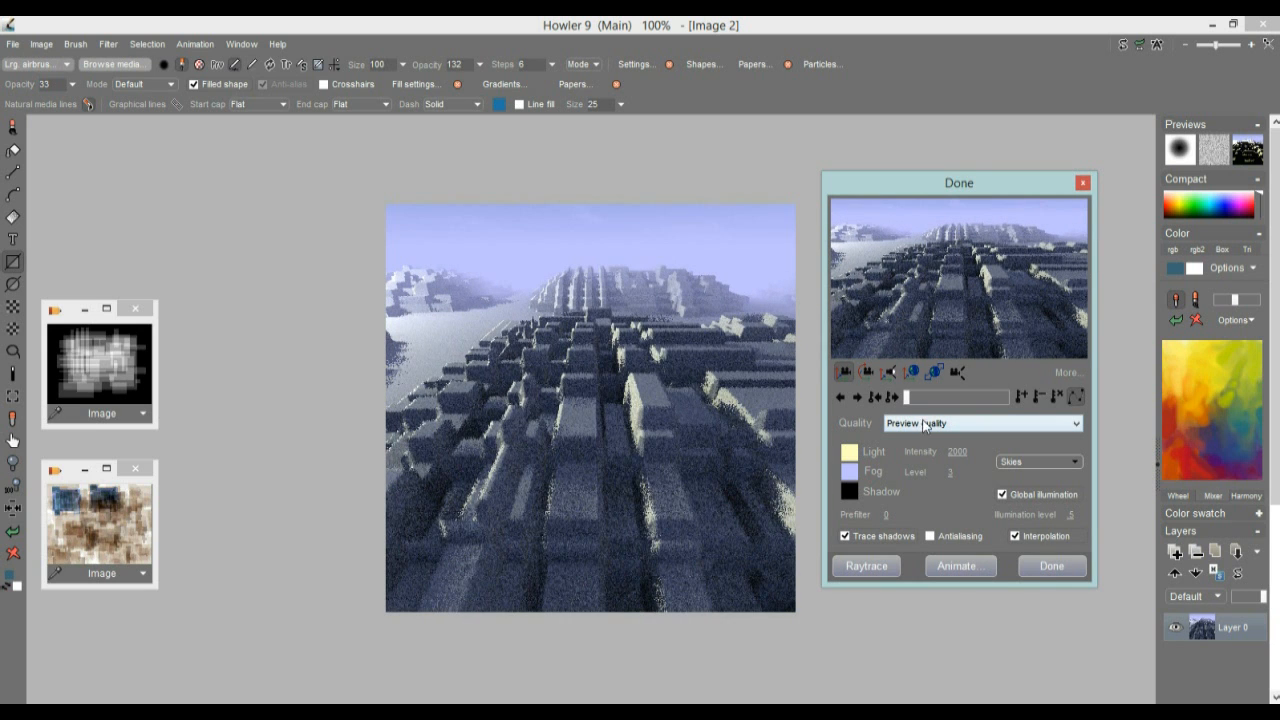
click(1015, 536)
drag(958, 276, 614, 205)
Rotate the camera to look down across the blocks and set the render quality to High quality
click(869, 373)
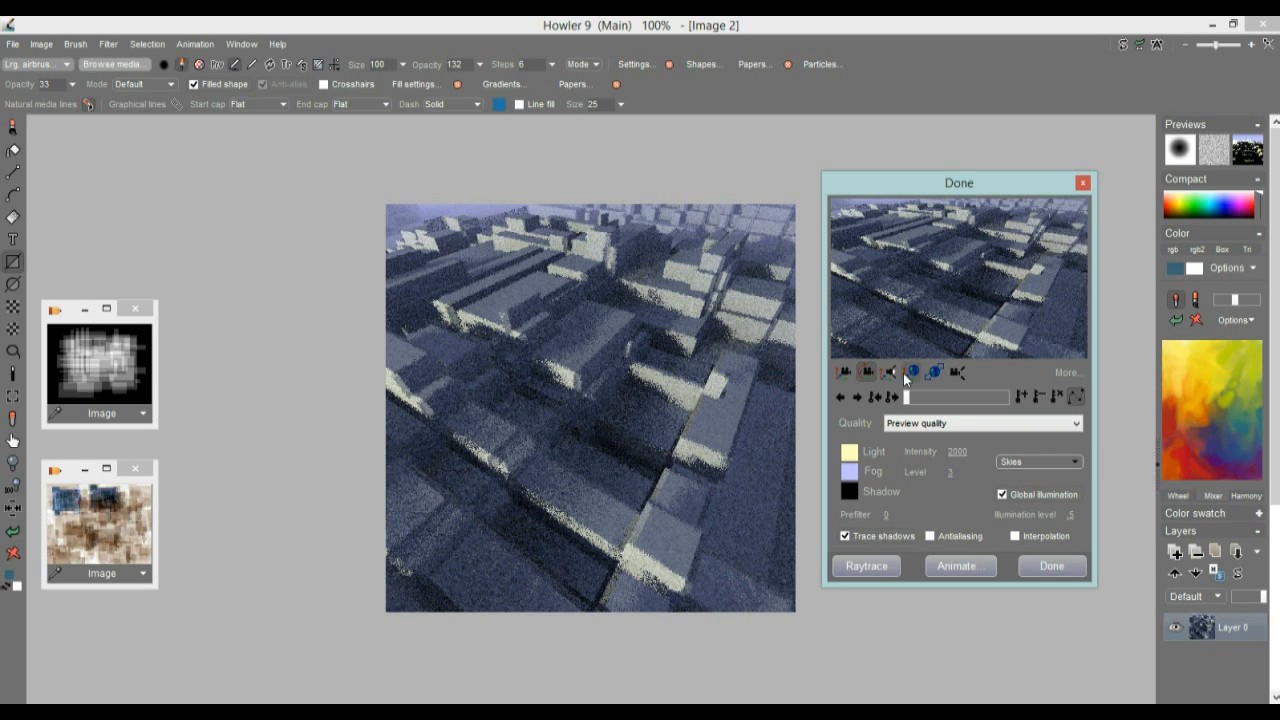
click(932, 424)
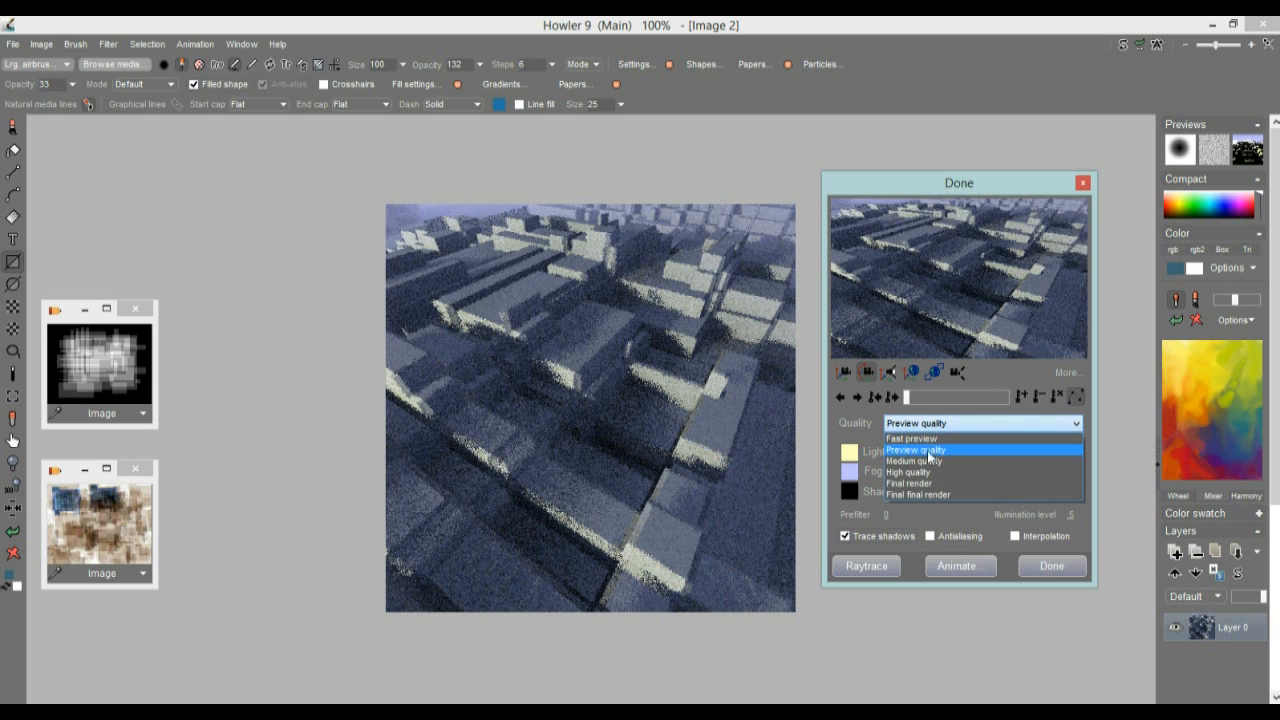
click(933, 474)
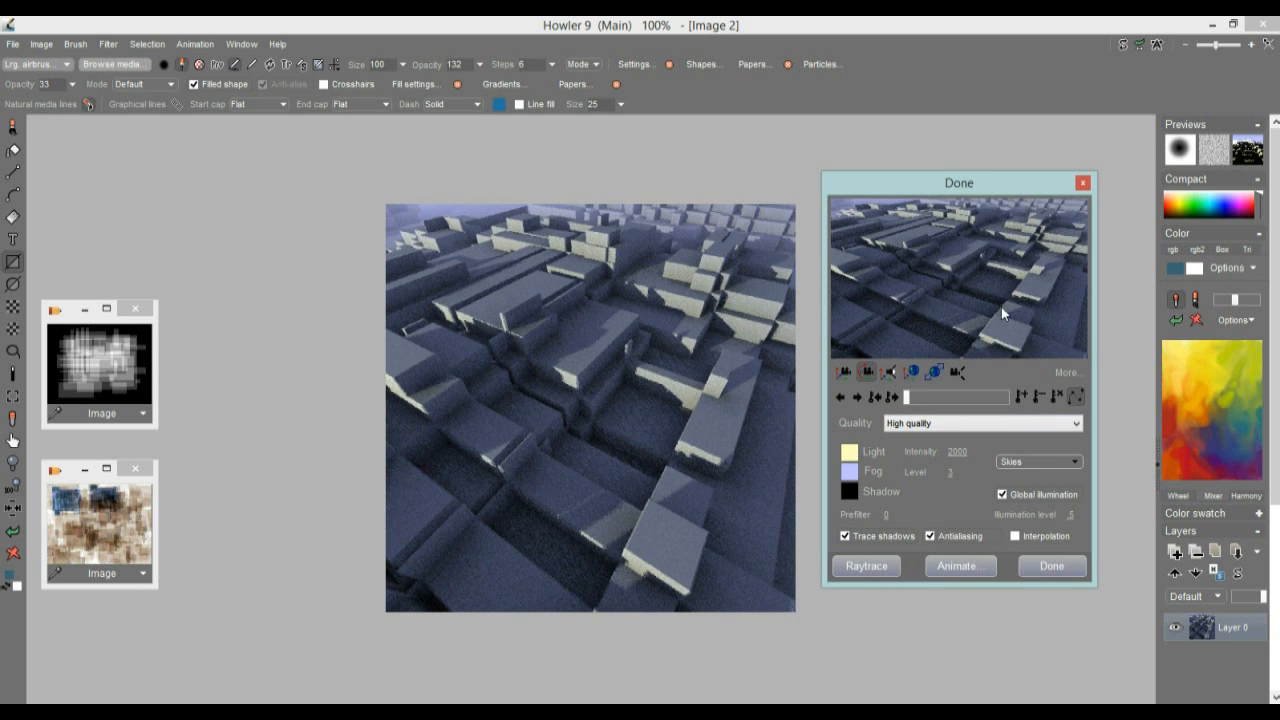
drag(965, 279, 926, 280)
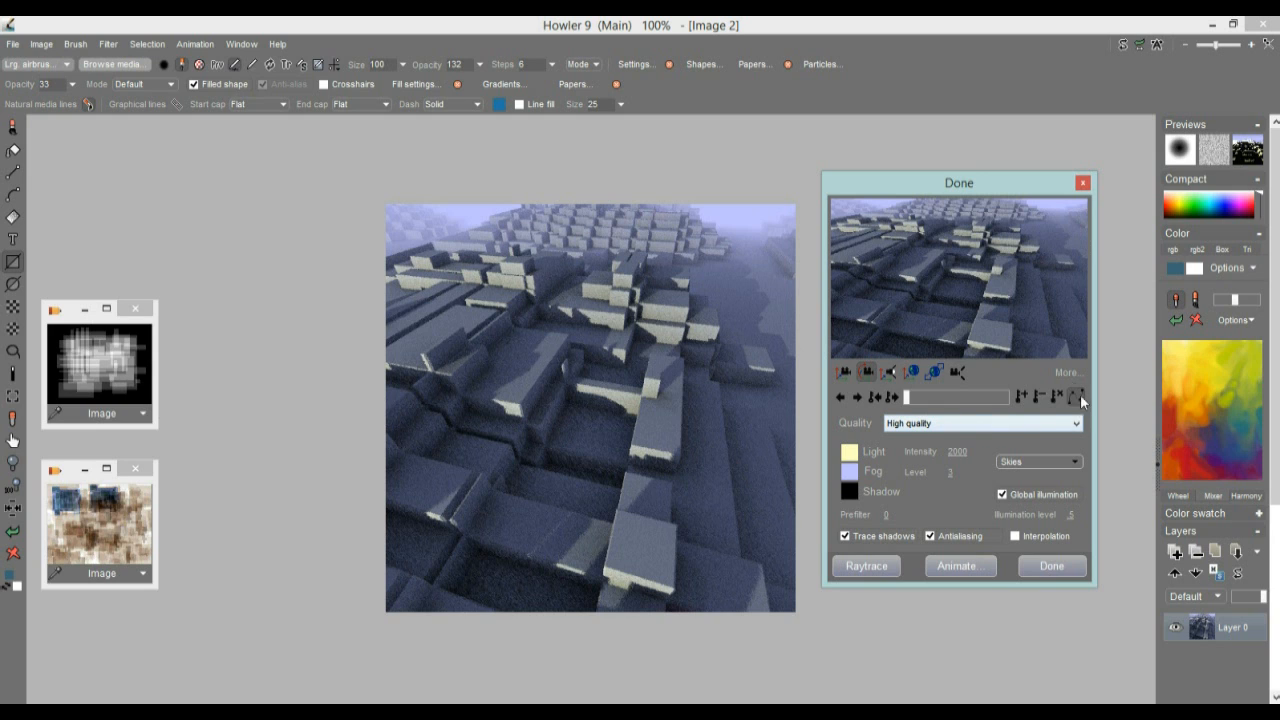
Flatten the terrain by setting the world's Z scale to 0.0375, working at Preview quality
drag(966, 193, 237, 139)
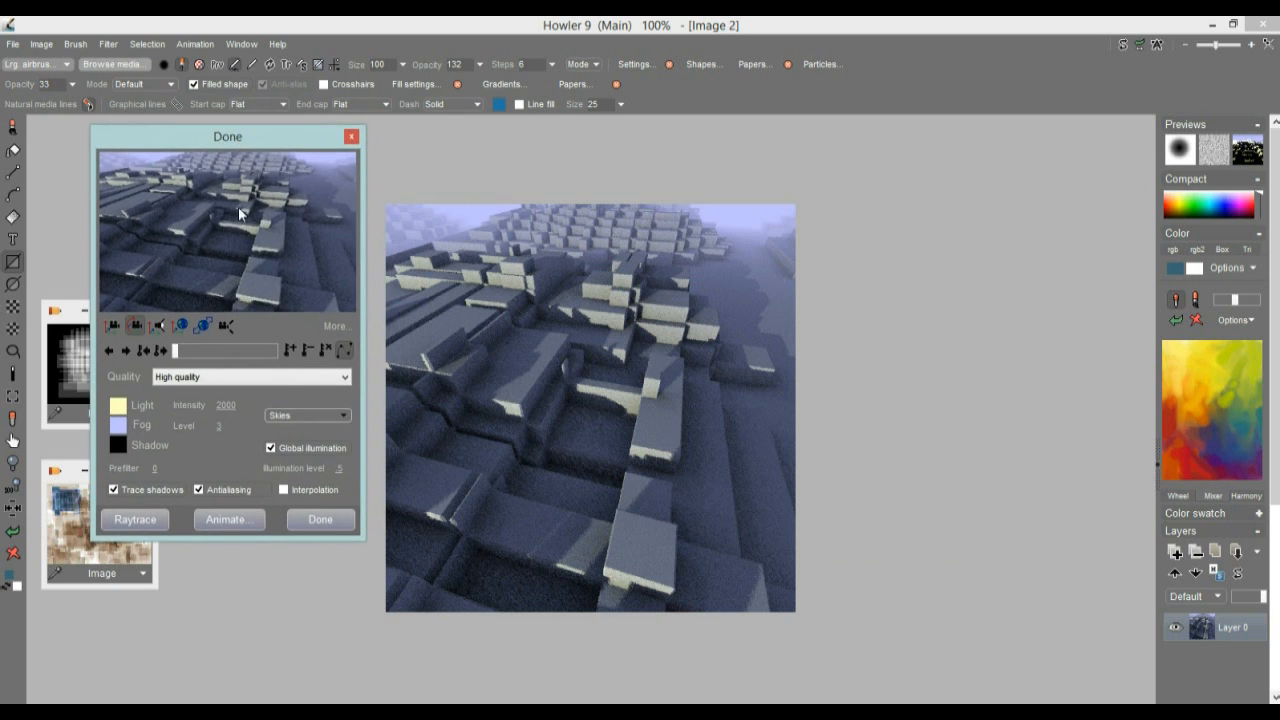
click(331, 325)
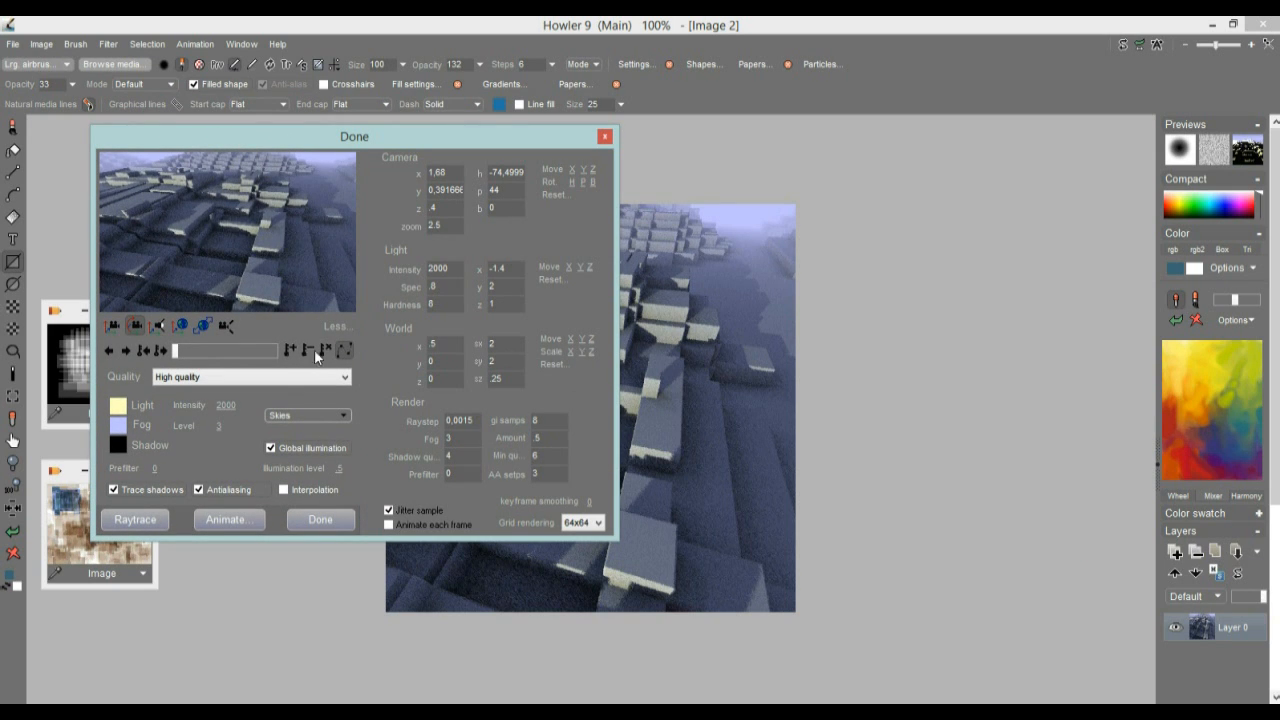
click(176, 378)
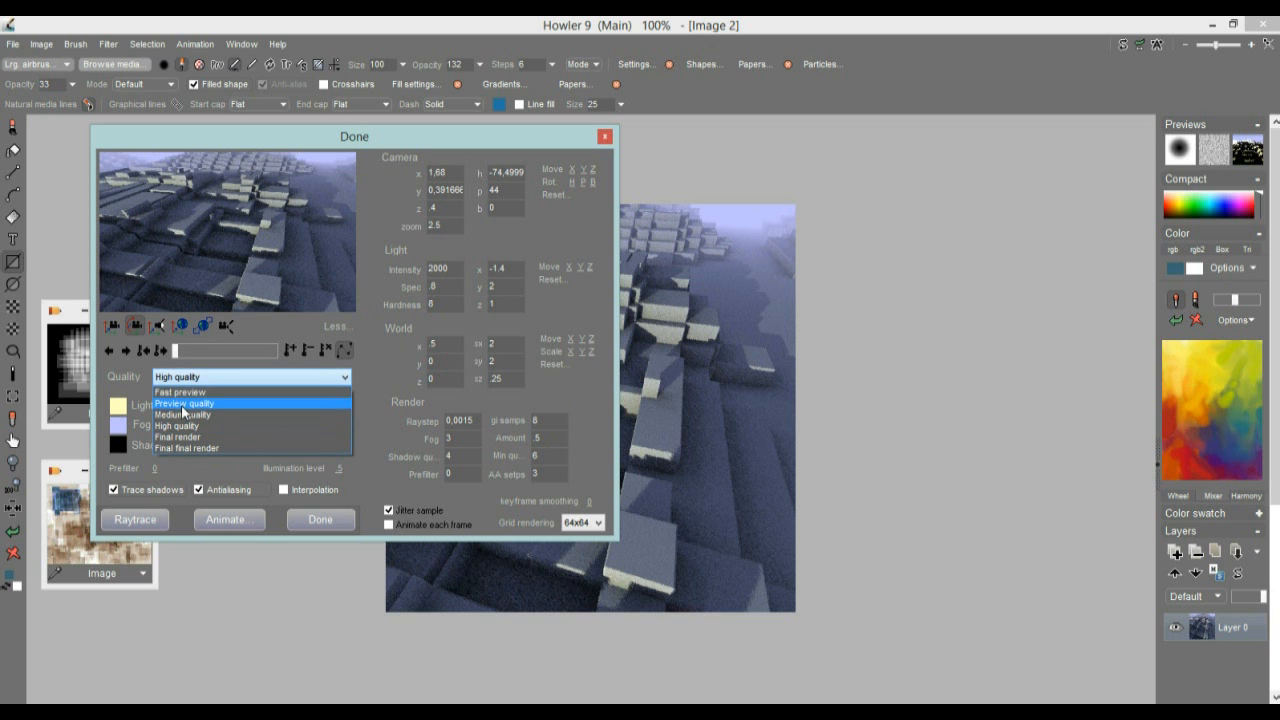
click(183, 403)
drag(600, 352, 585, 355)
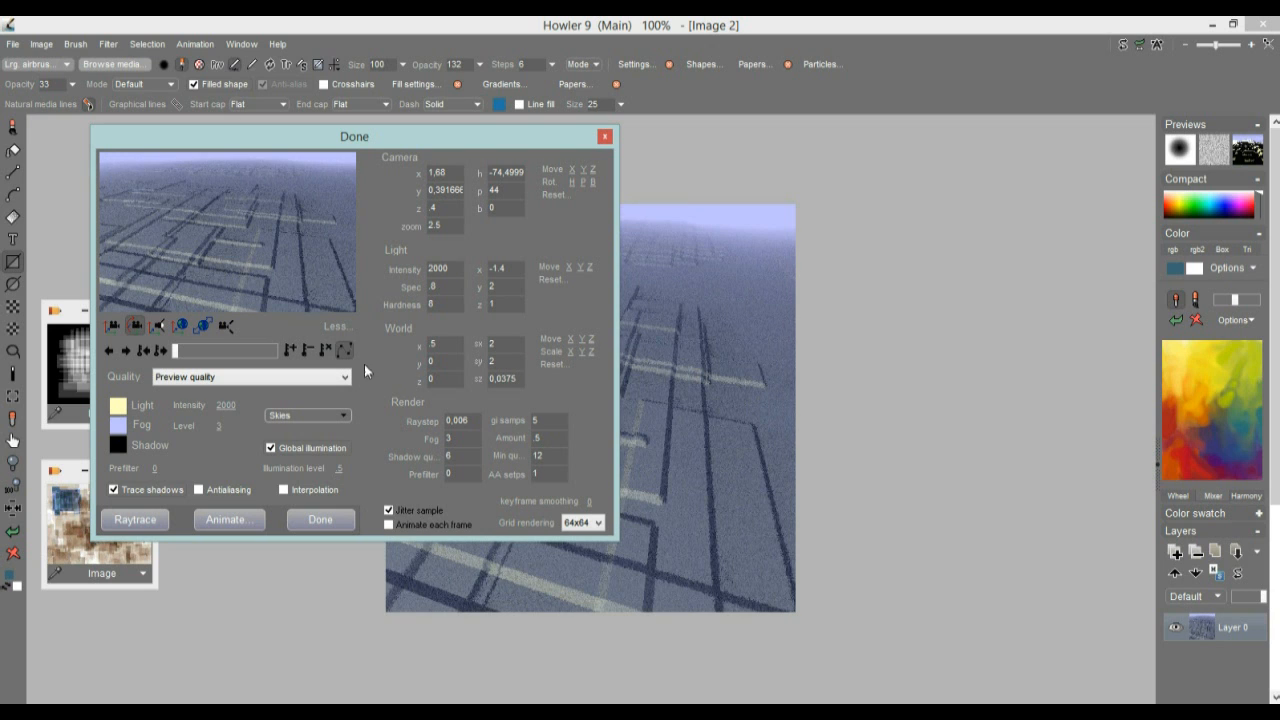
Render the flattened terrain at Final render quality, switch it to Medium quality and accept the result
click(205, 377)
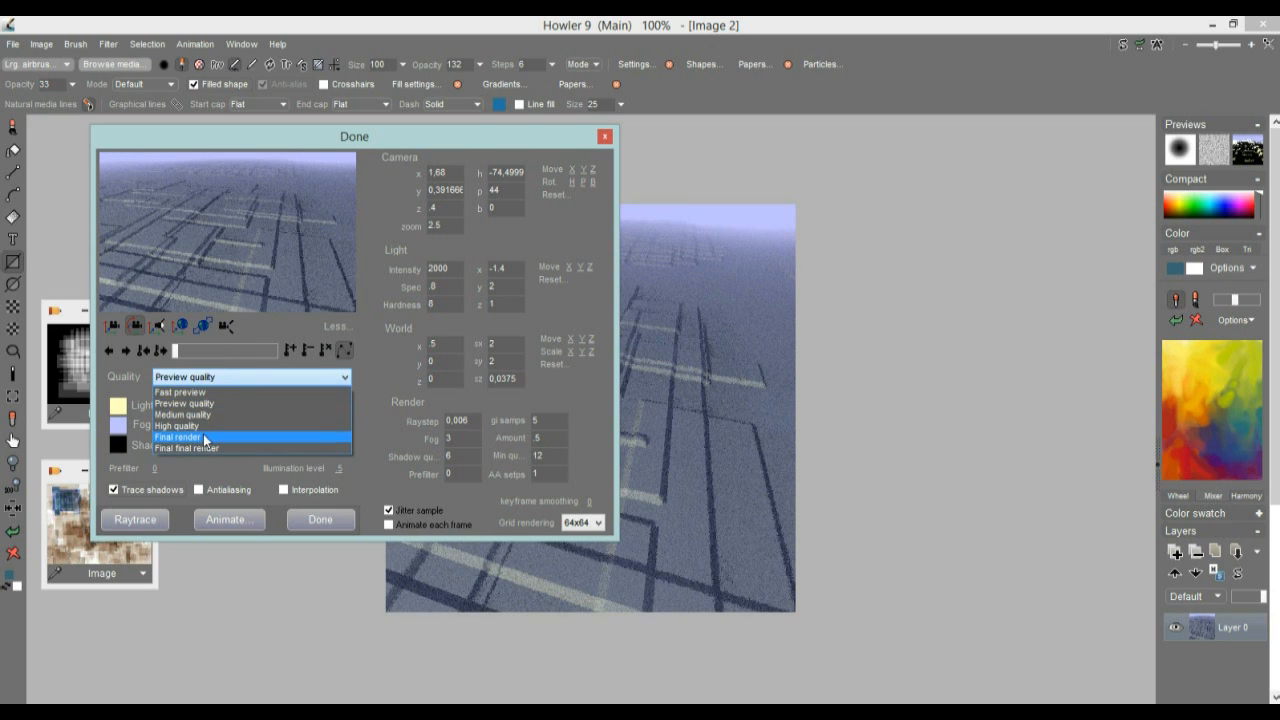
click(203, 439)
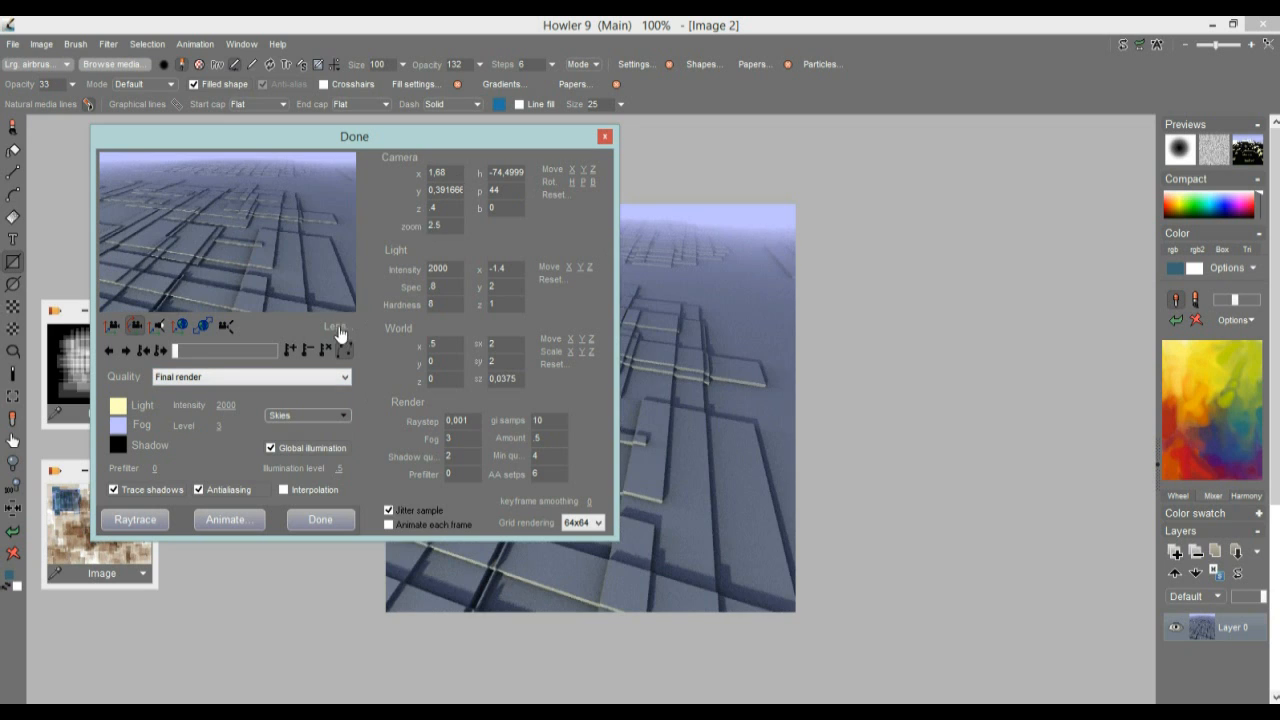
click(335, 327)
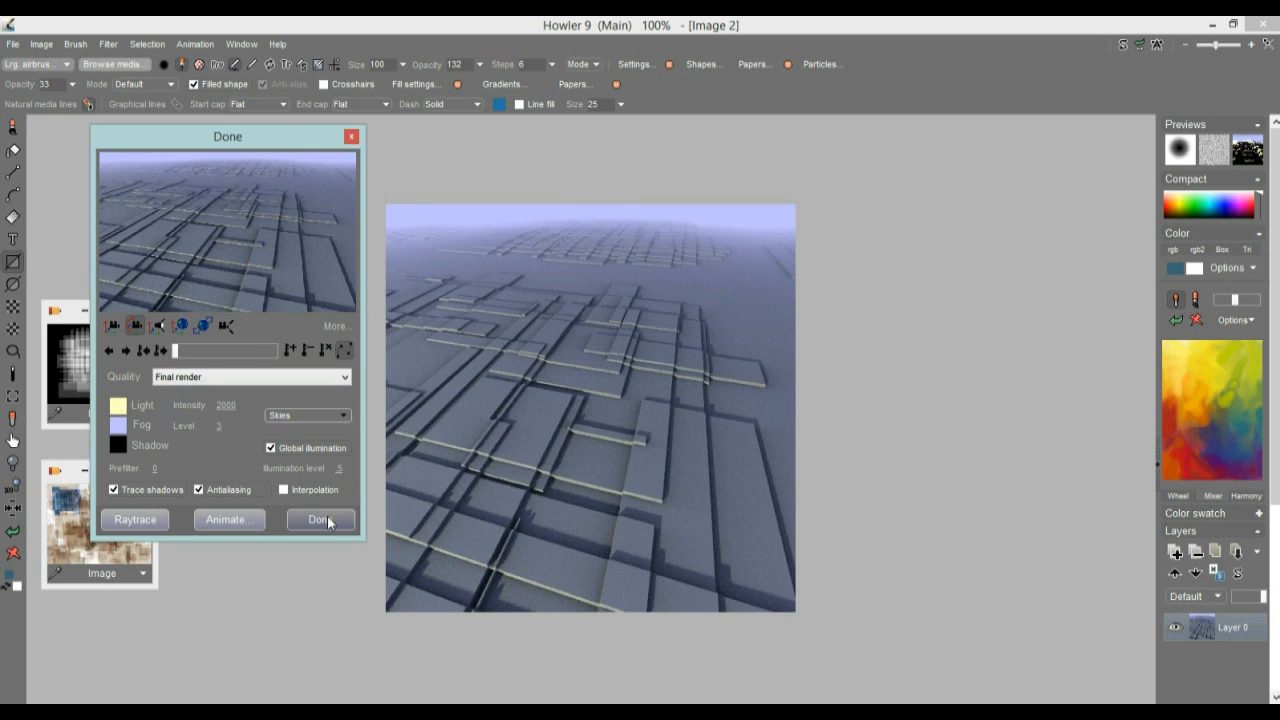
click(171, 380)
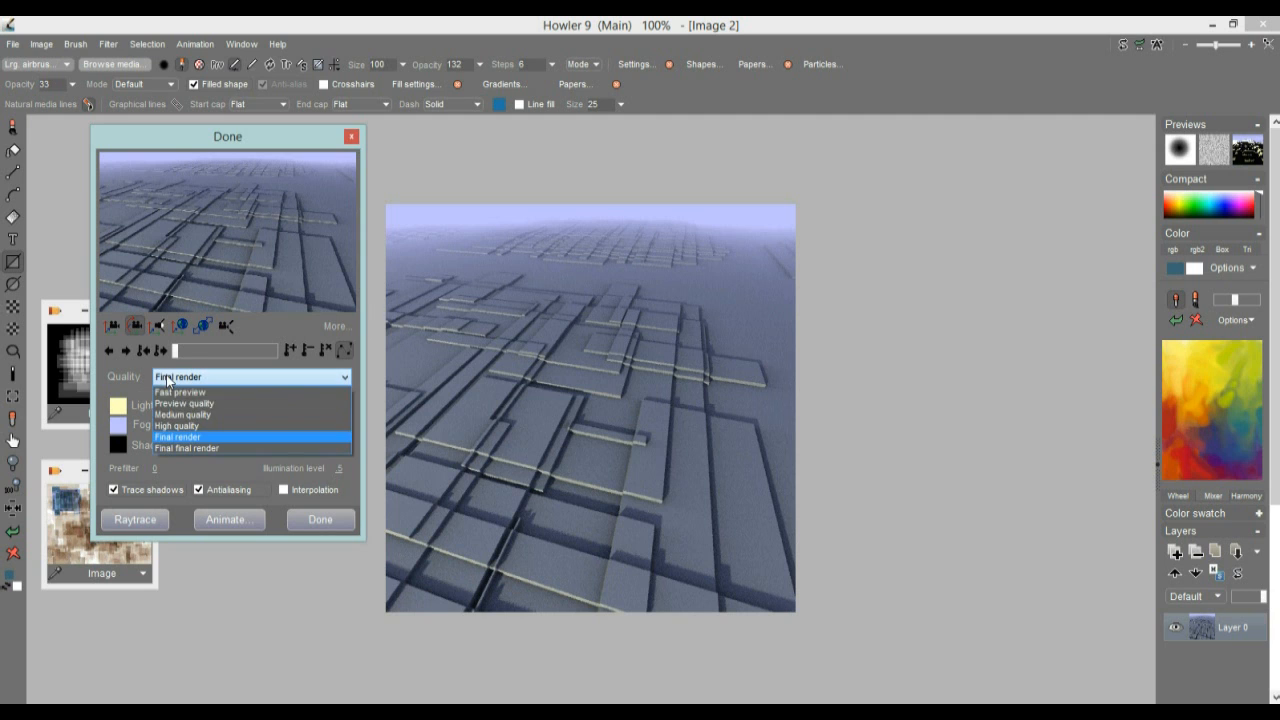
click(179, 418)
click(320, 519)
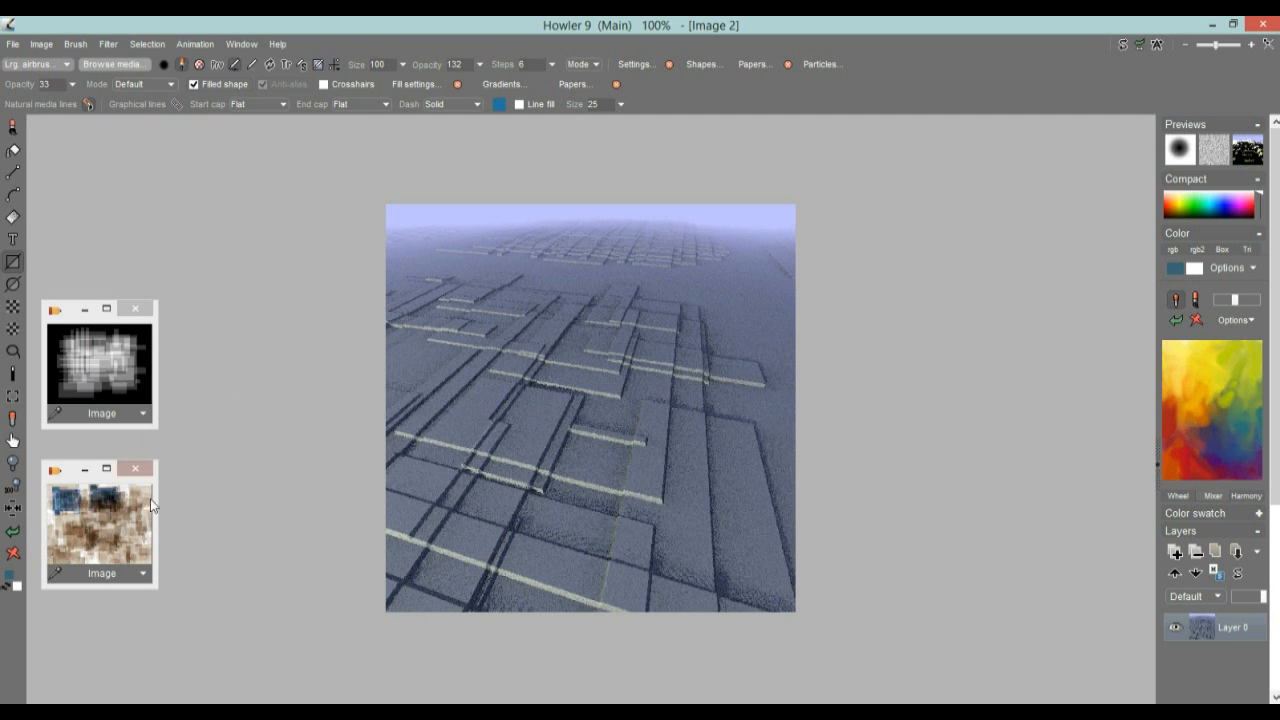
Restore the flat greyscale pattern and apply the Grey Emboss convolution filter to it
drag(243, 243, 440, 243)
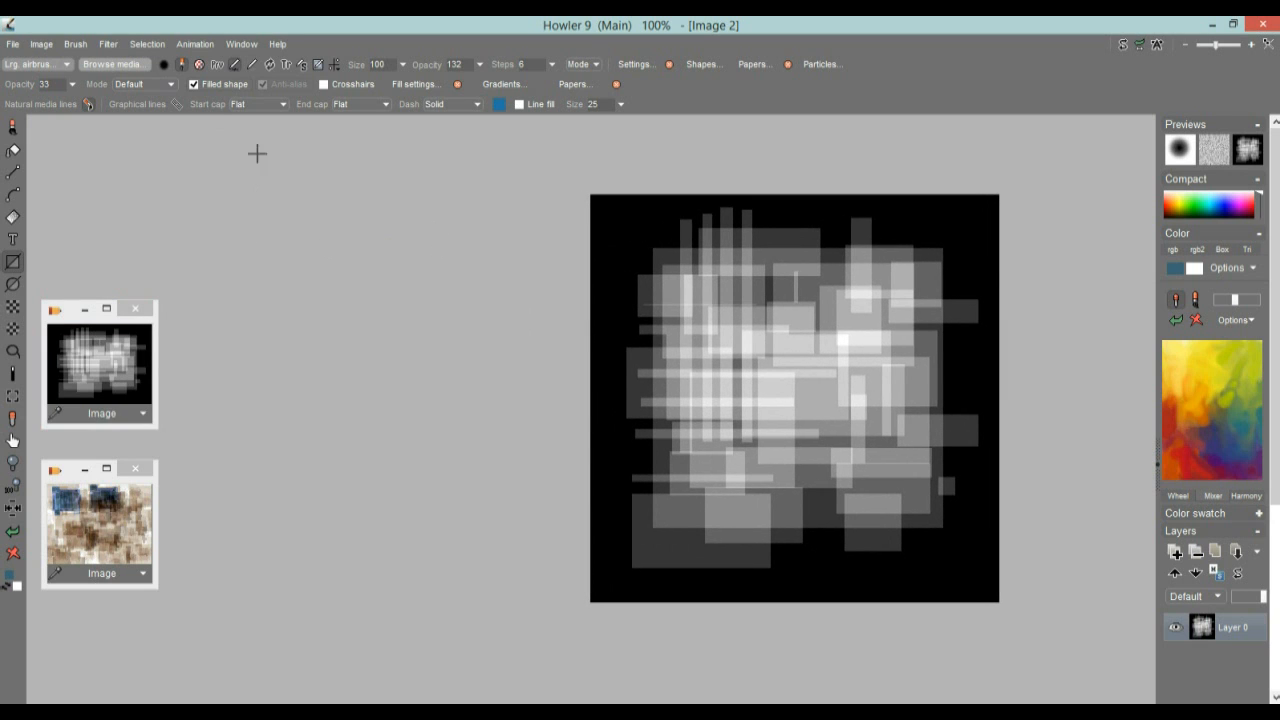
click(110, 46)
mouse_move(206, 171)
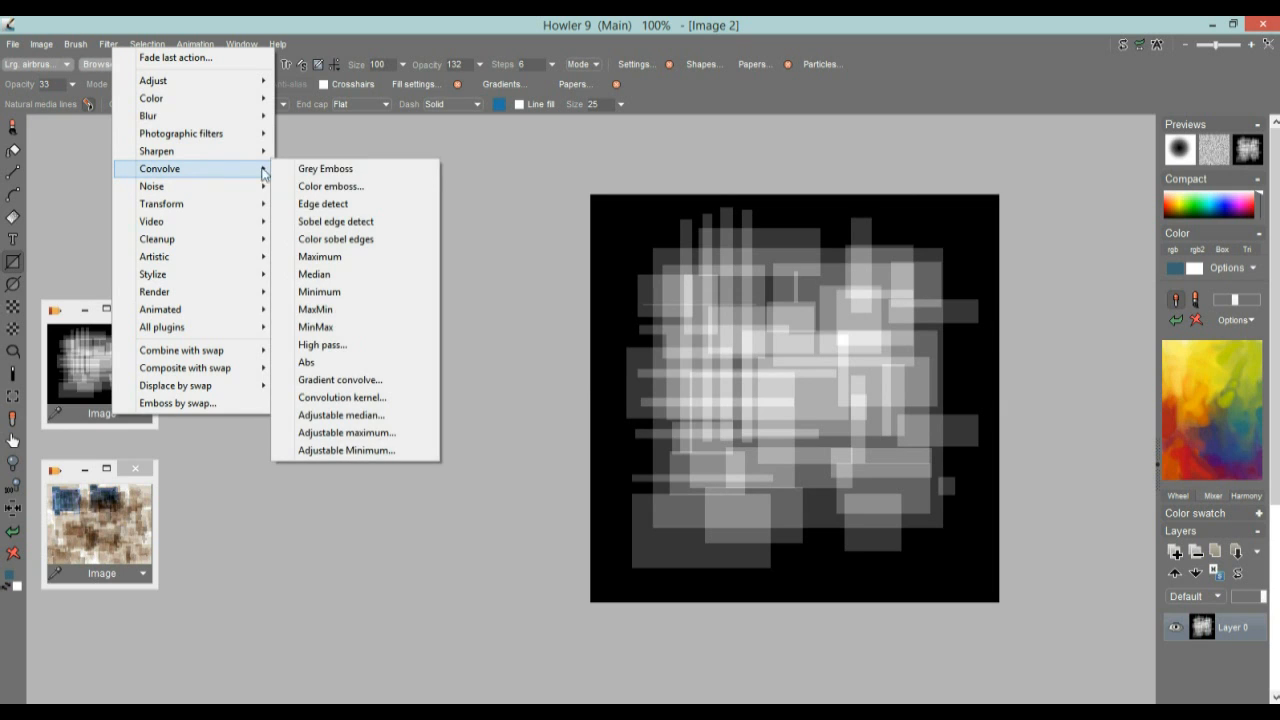
click(336, 176)
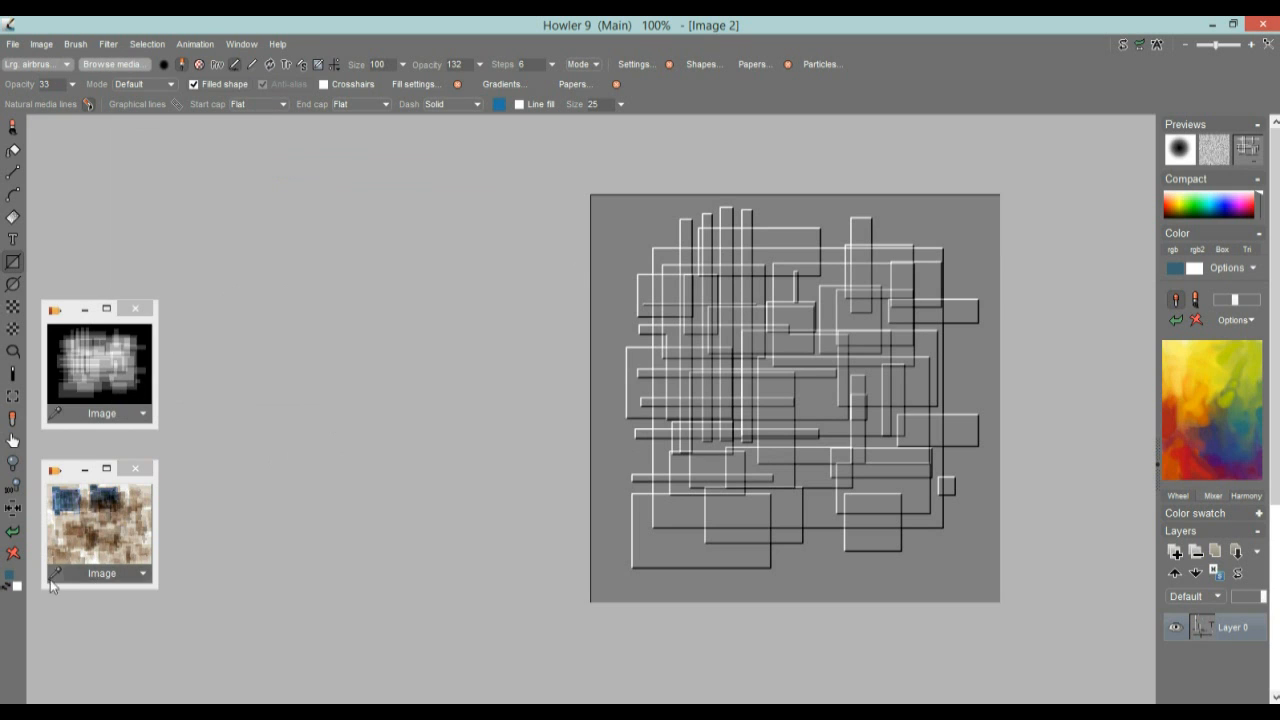
Undo the Grey Emboss and try the Color emboss convolution filter on the greyscale pattern
click(13, 531)
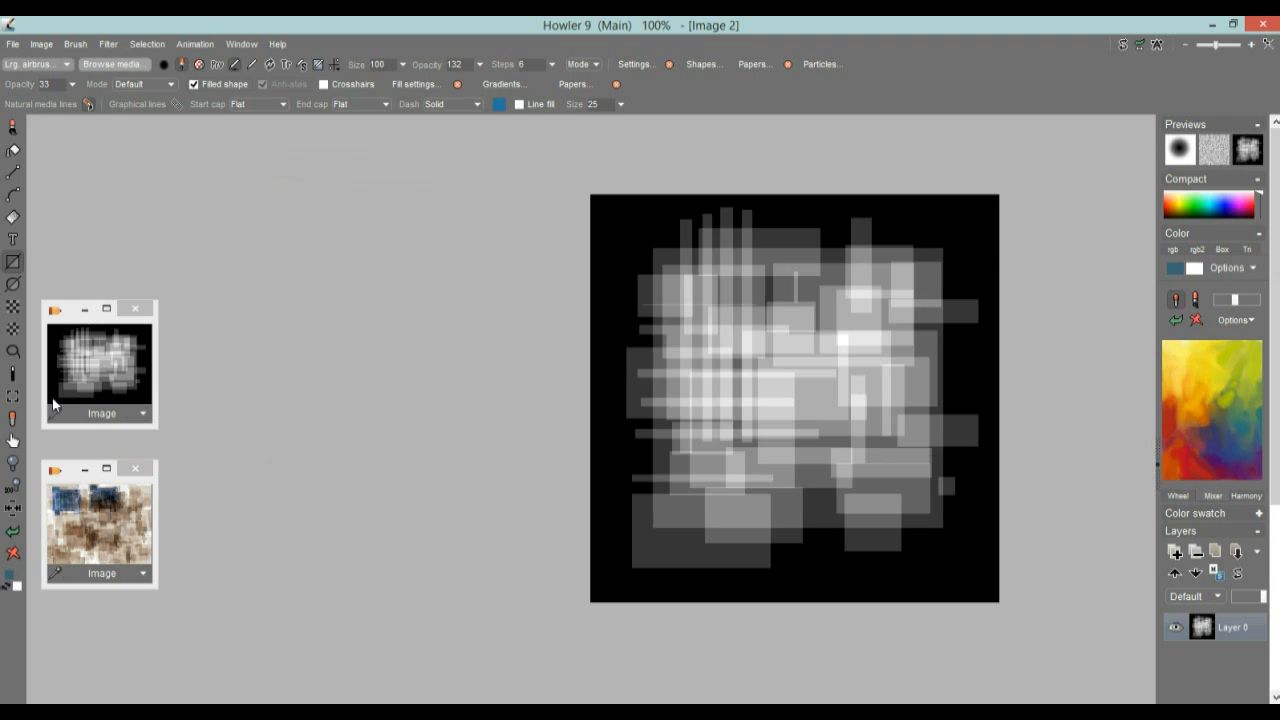
click(109, 44)
mouse_move(188, 166)
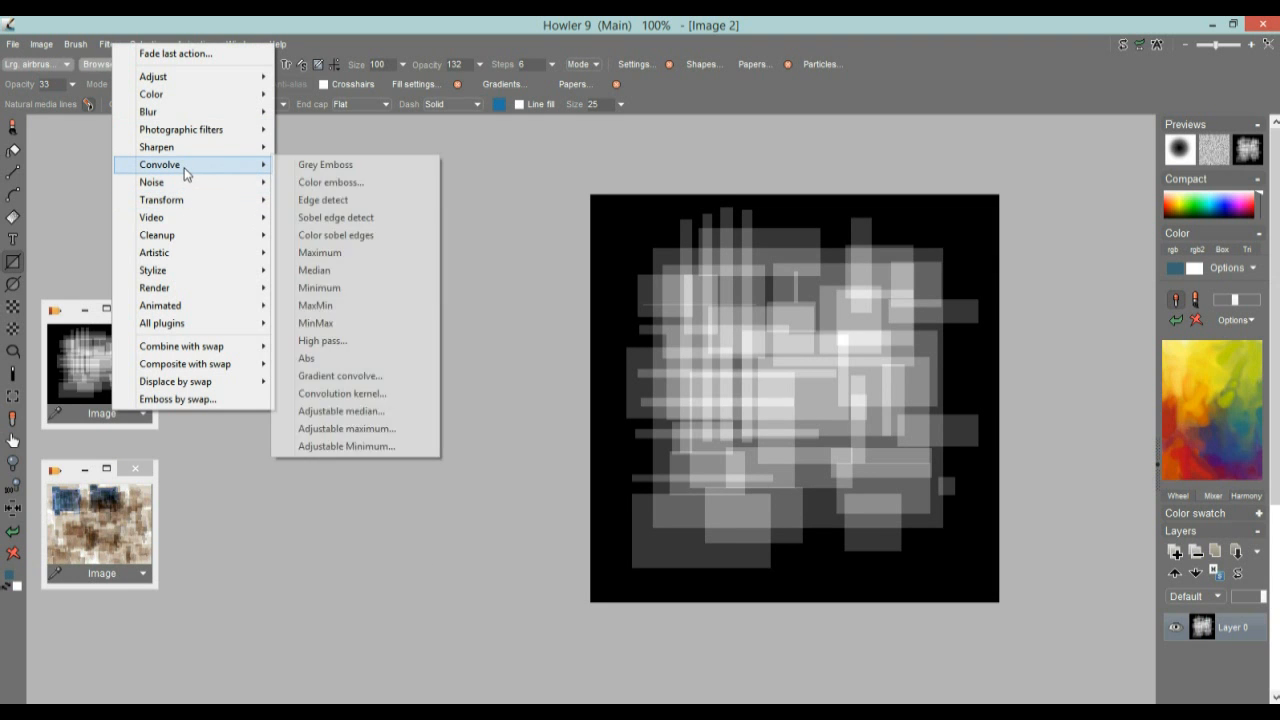
click(330, 182)
mouse_move(692, 370)
mouse_down()
mouse_move(620, 370)
mouse_move(682, 370)
mouse_up()
drag(662, 302, 428, 248)
click(459, 361)
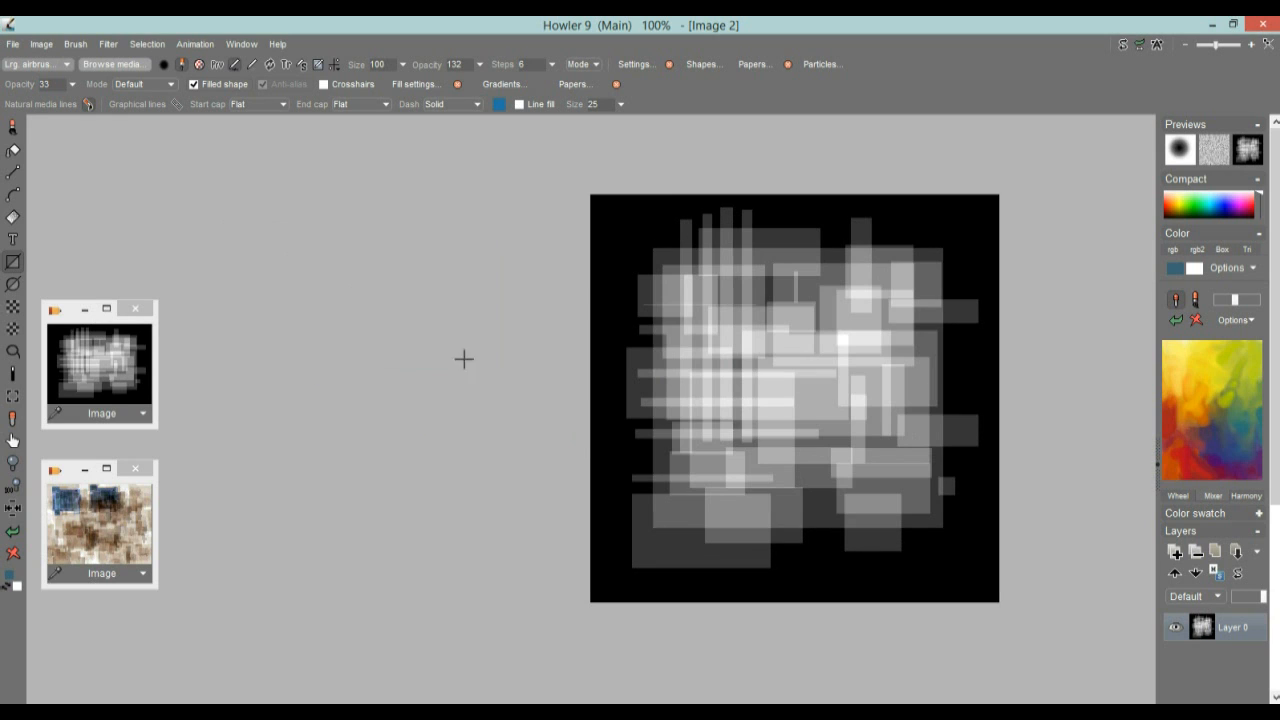
Start the Lighting tool on the greyscale pattern and place the light near the image's upper-left corner
click(113, 46)
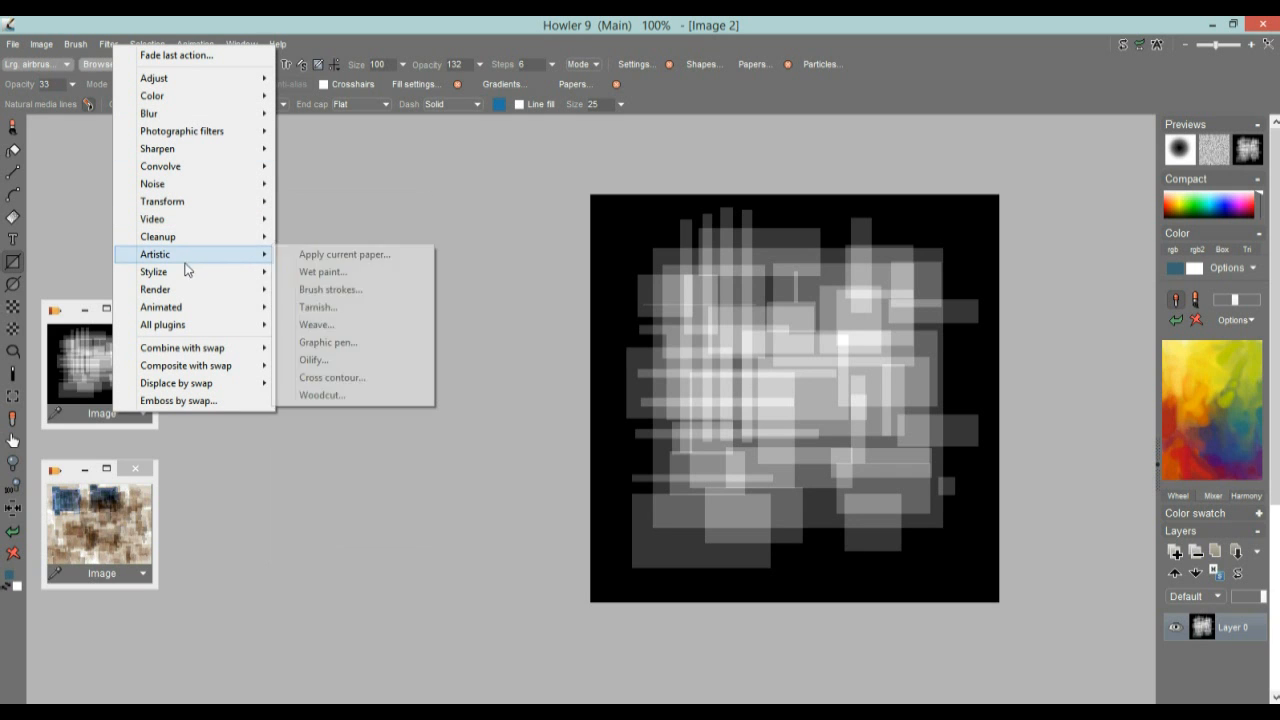
mouse_move(206, 272)
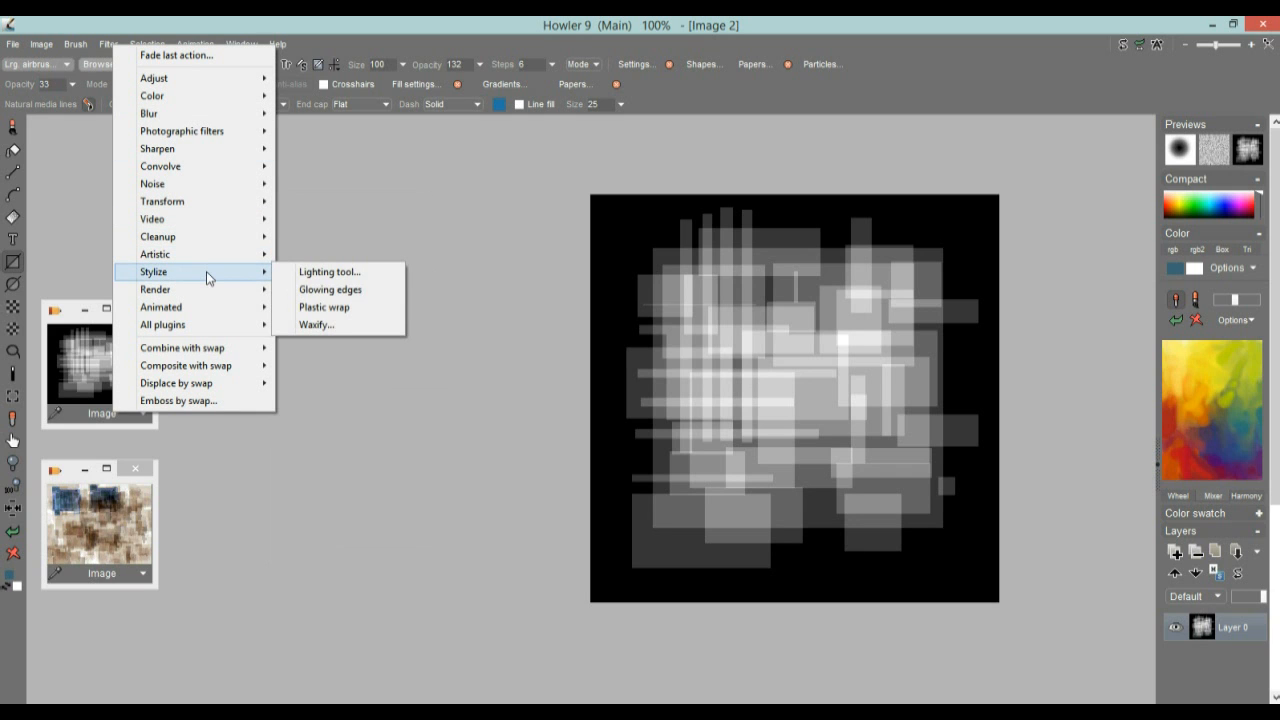
click(365, 271)
drag(676, 223, 362, 173)
mouse_move(479, 238)
mouse_down()
mouse_move(467, 242)
mouse_move(516, 244)
mouse_move(478, 258)
mouse_move(517, 259)
mouse_move(465, 268)
mouse_move(479, 238)
mouse_up()
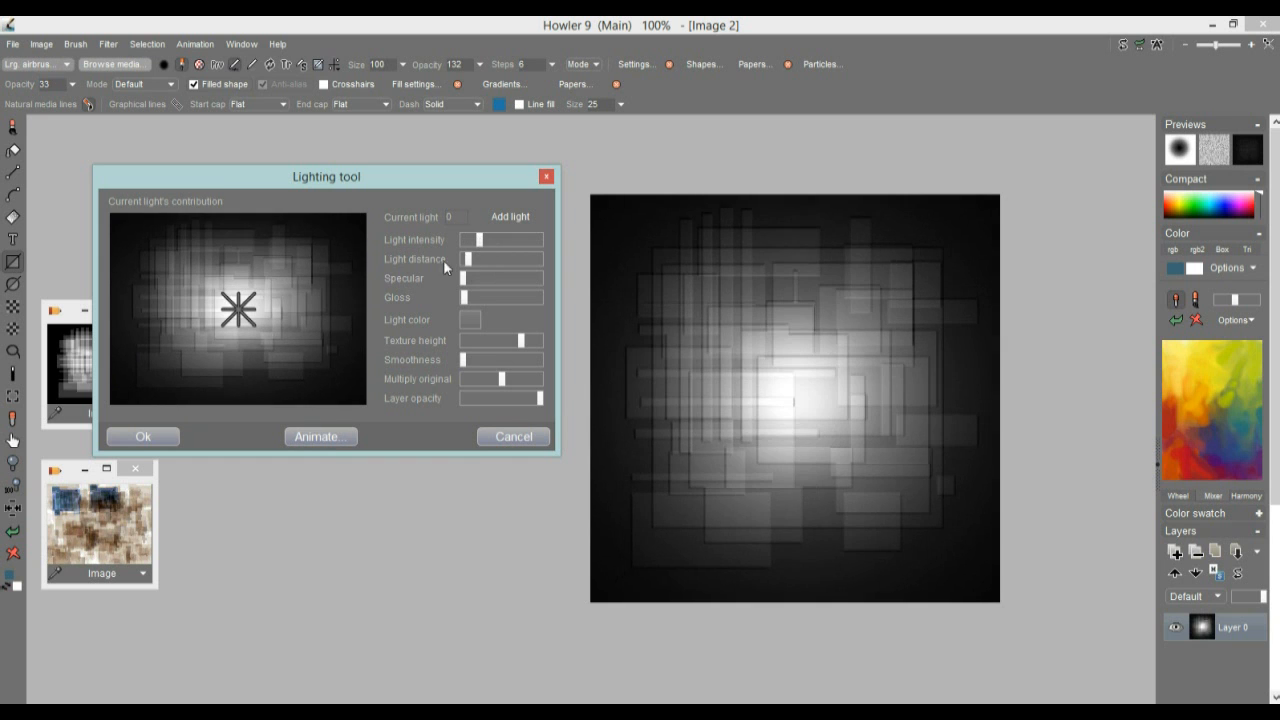
mouse_move(230, 310)
mouse_down()
mouse_move(159, 260)
mouse_move(336, 266)
mouse_move(151, 226)
mouse_move(157, 237)
mouse_up()
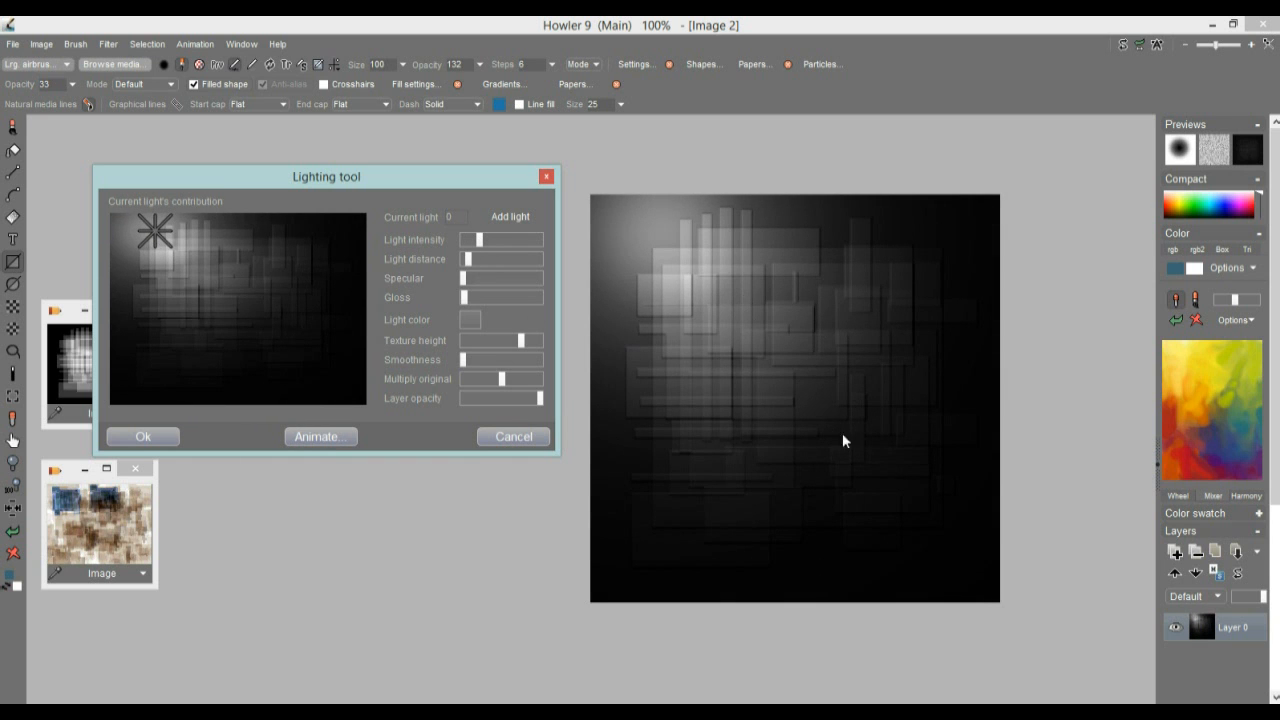
Raise the lighting's texture height to maximum and set the light color to a golden yellow
drag(522, 341, 577, 357)
click(470, 319)
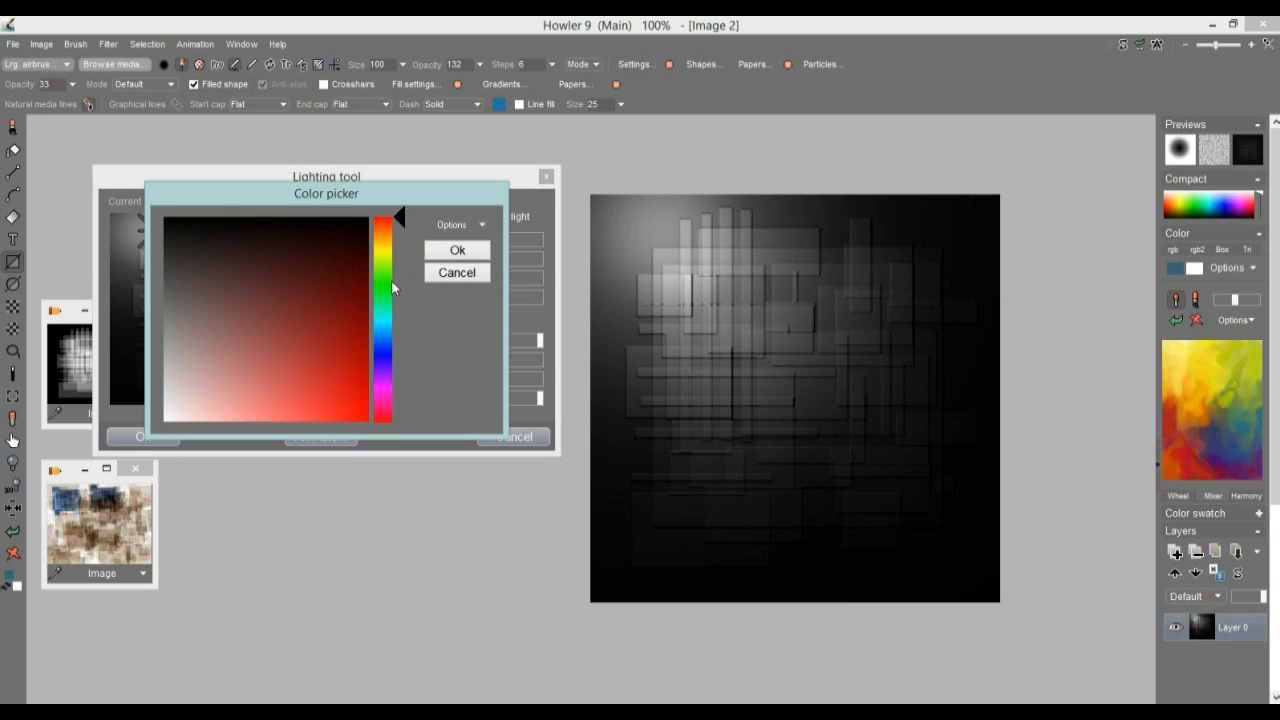
click(384, 241)
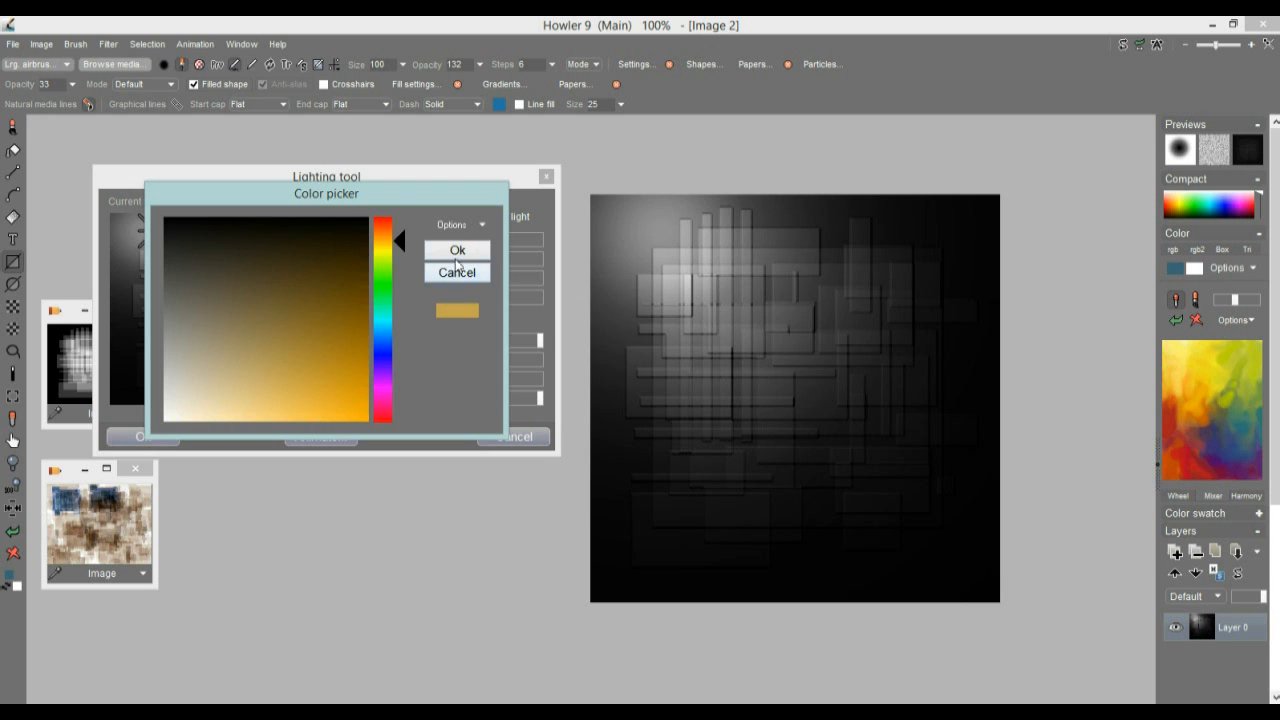
click(451, 249)
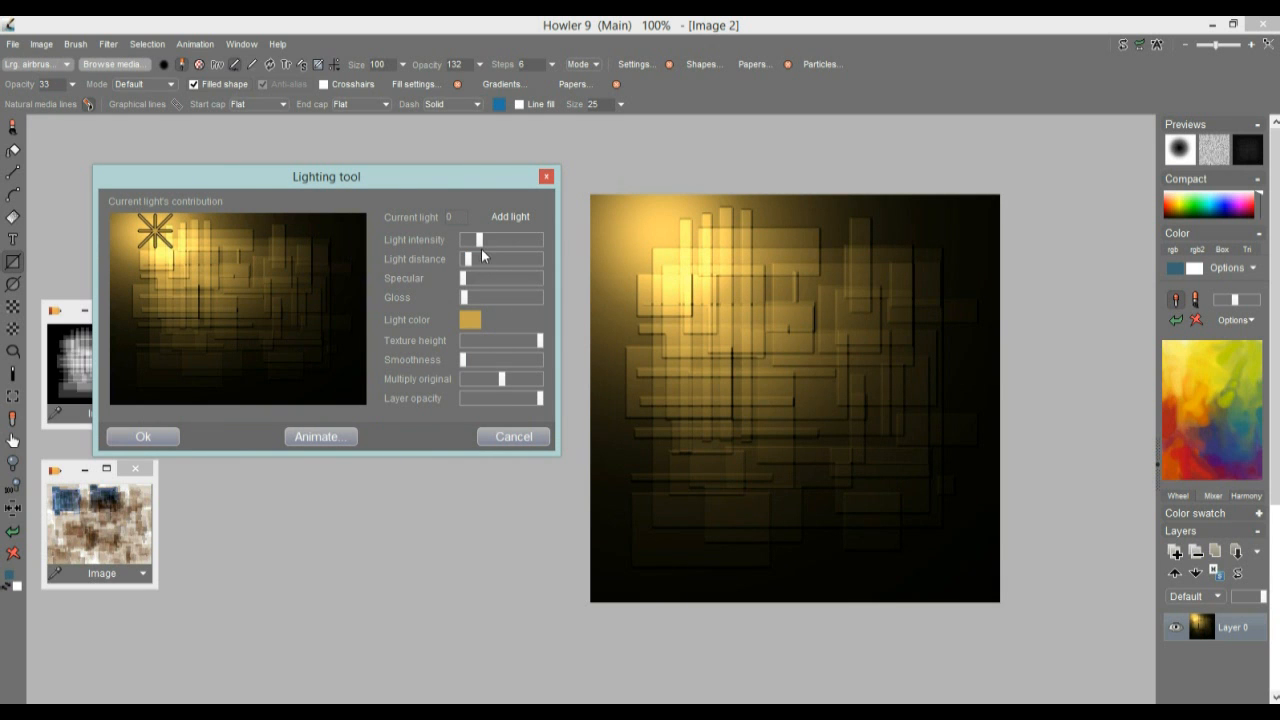
Increase the light intensity, shorten the light distance, lower Multiply original almost to zero, slightly reduce the texture height, and apply the lighting
drag(469, 261, 492, 242)
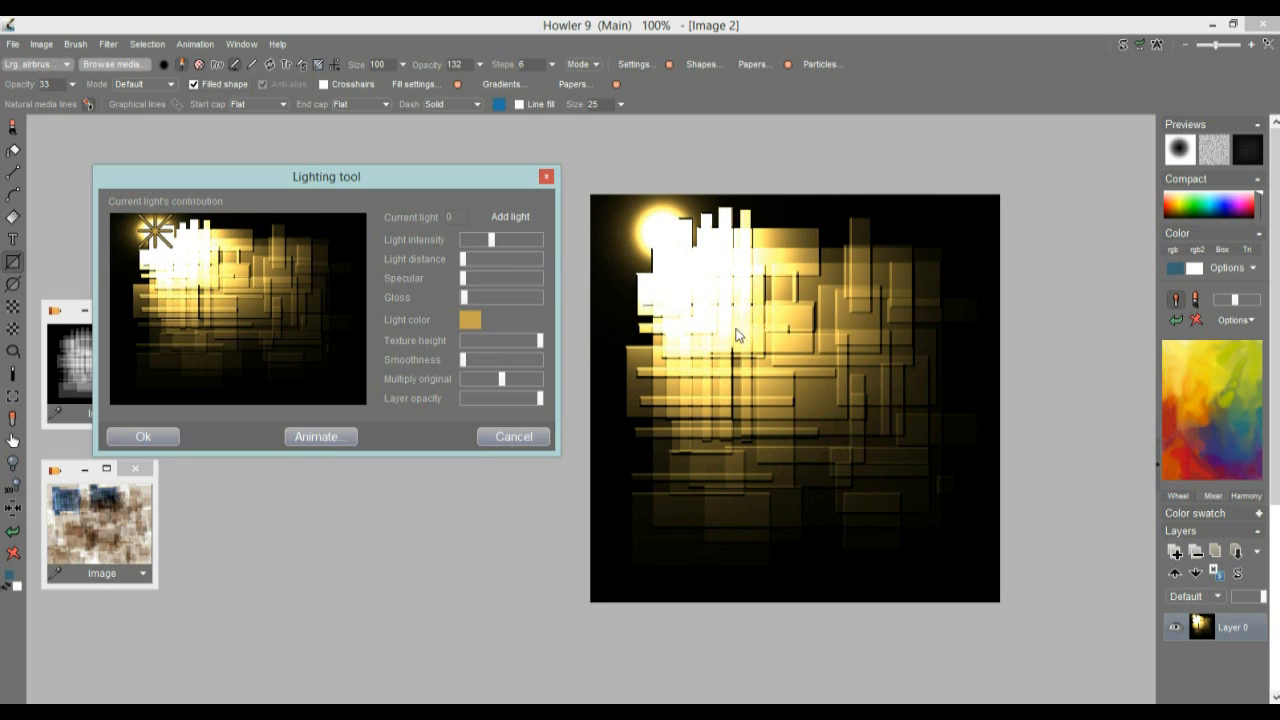
drag(473, 258, 466, 262)
drag(498, 377, 467, 365)
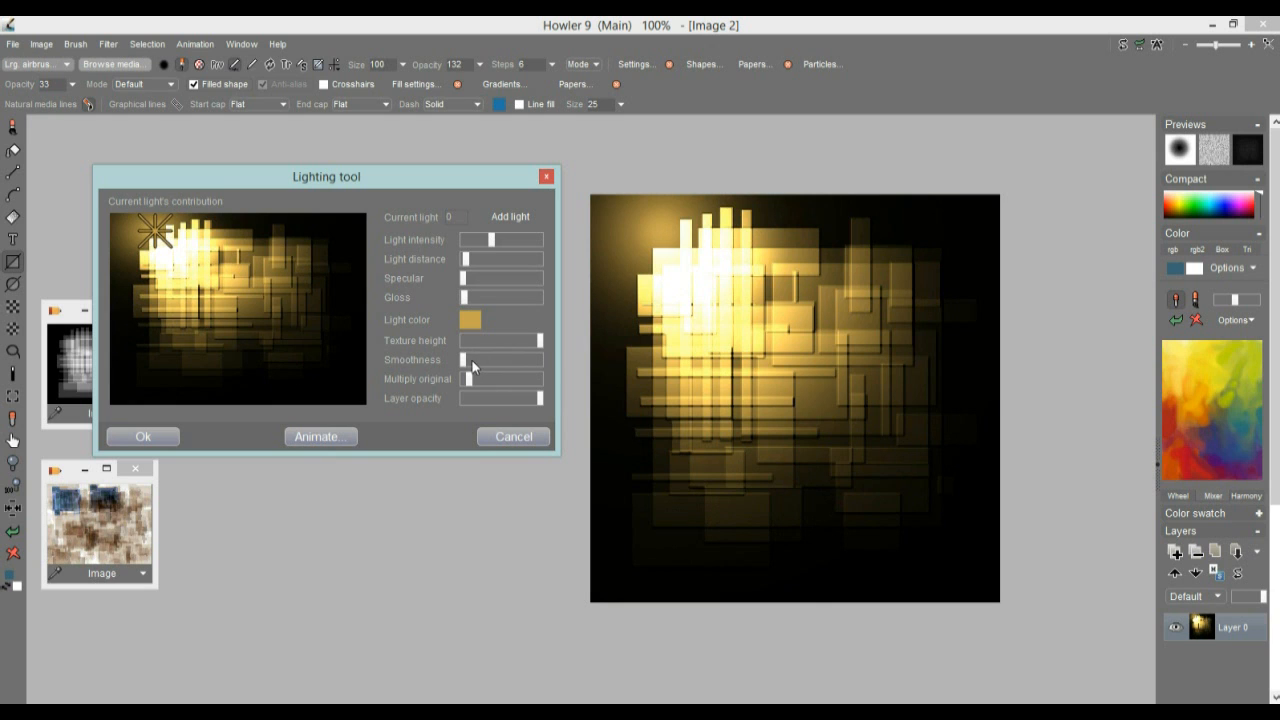
drag(541, 342, 535, 350)
mouse_move(465, 380)
mouse_down()
mouse_move(478, 380)
mouse_move(466, 379)
mouse_up()
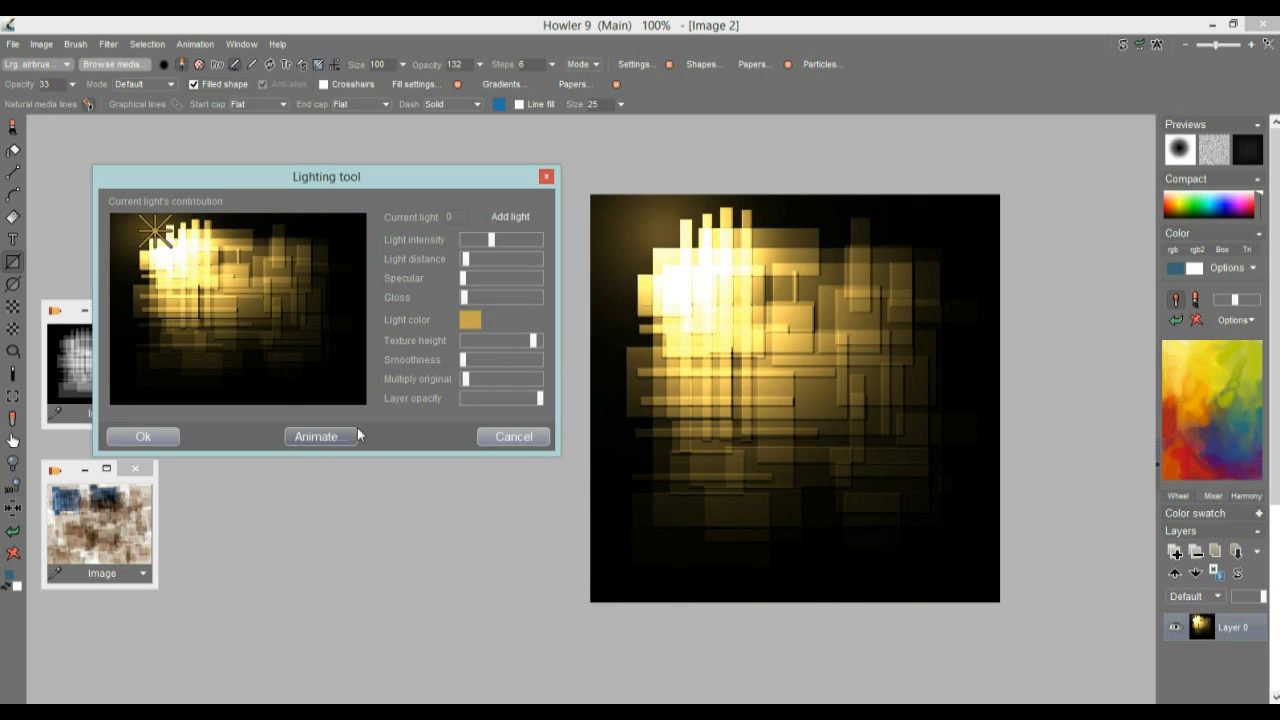
click(142, 439)
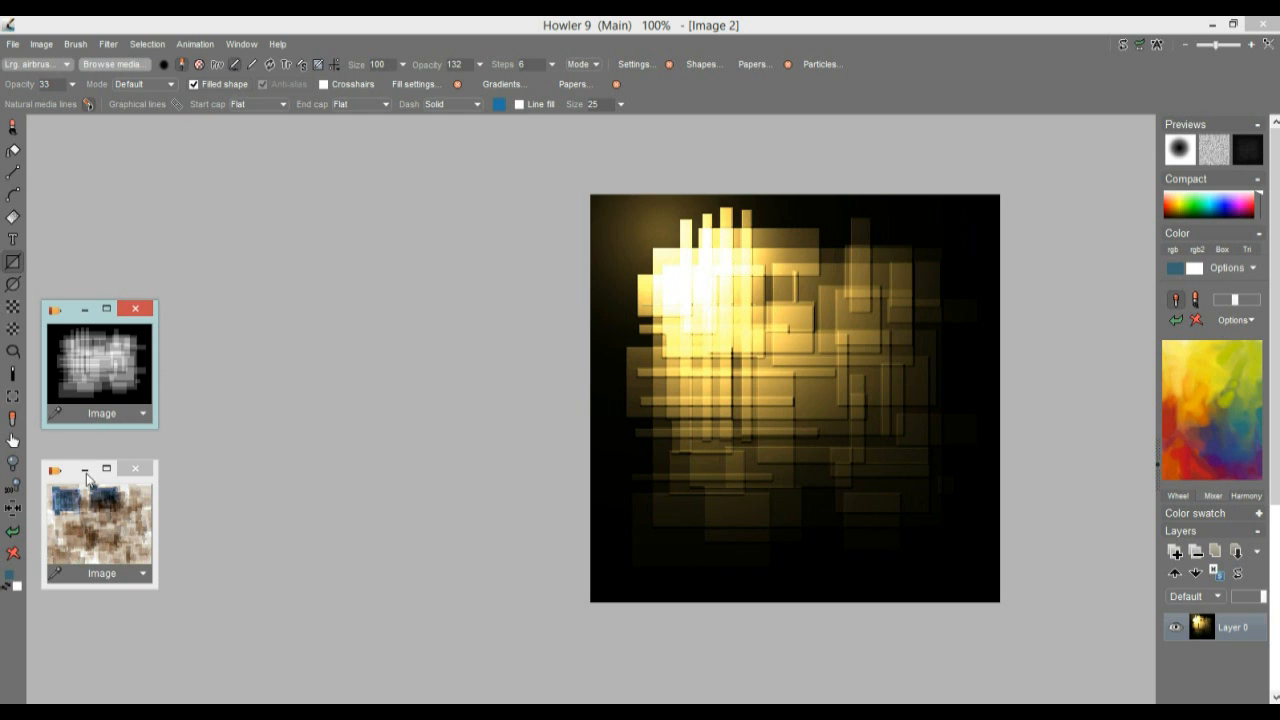
Restore the stored greyscale pattern and select its black background with the magic wand
click(97, 511)
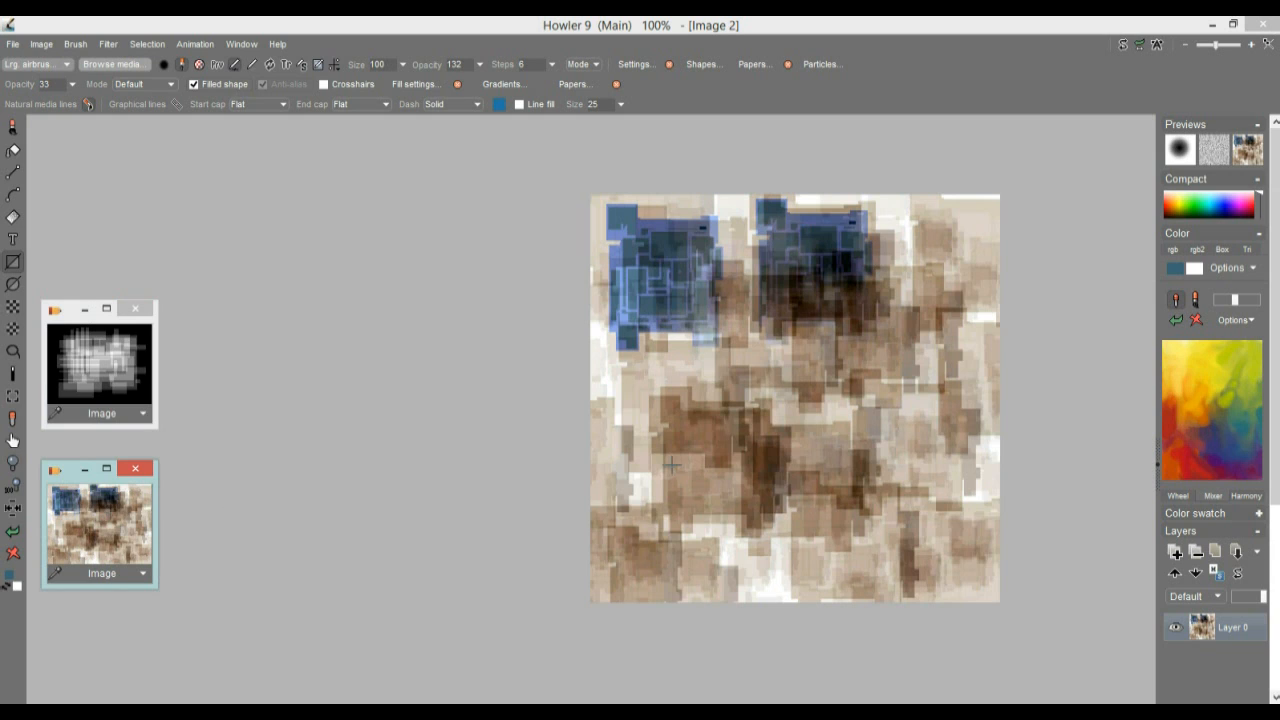
click(92, 365)
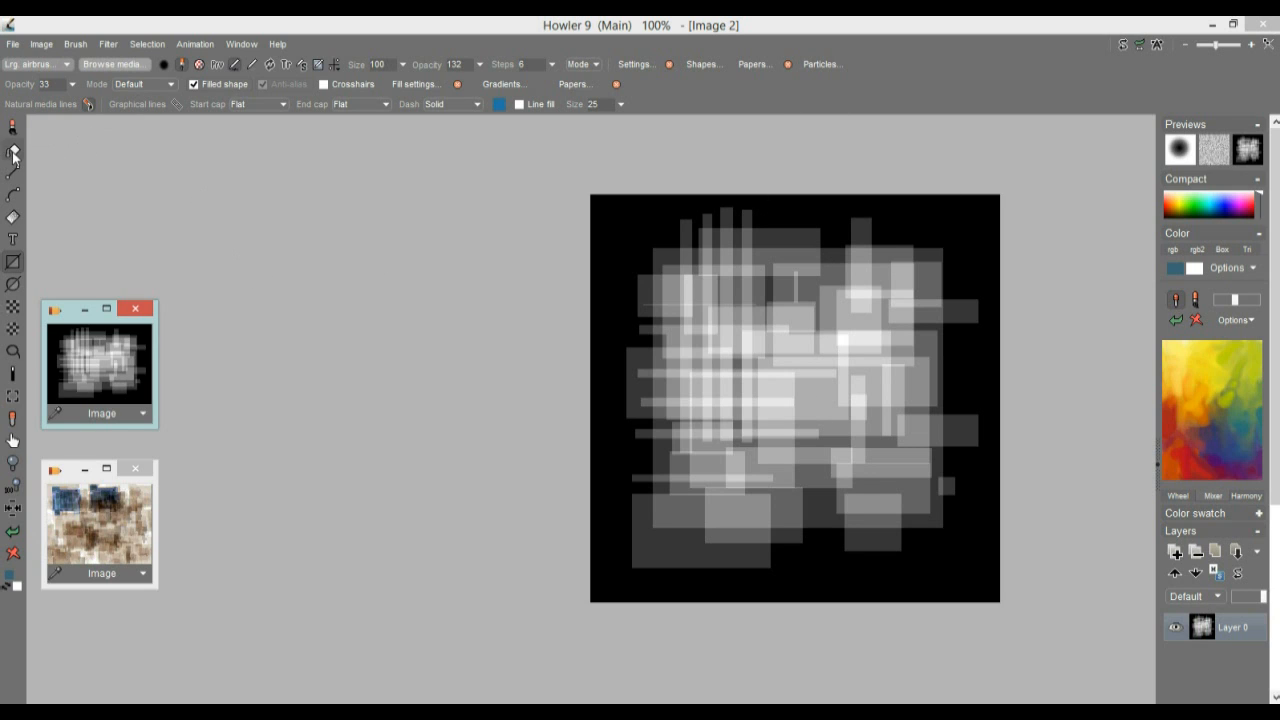
click(15, 373)
click(611, 181)
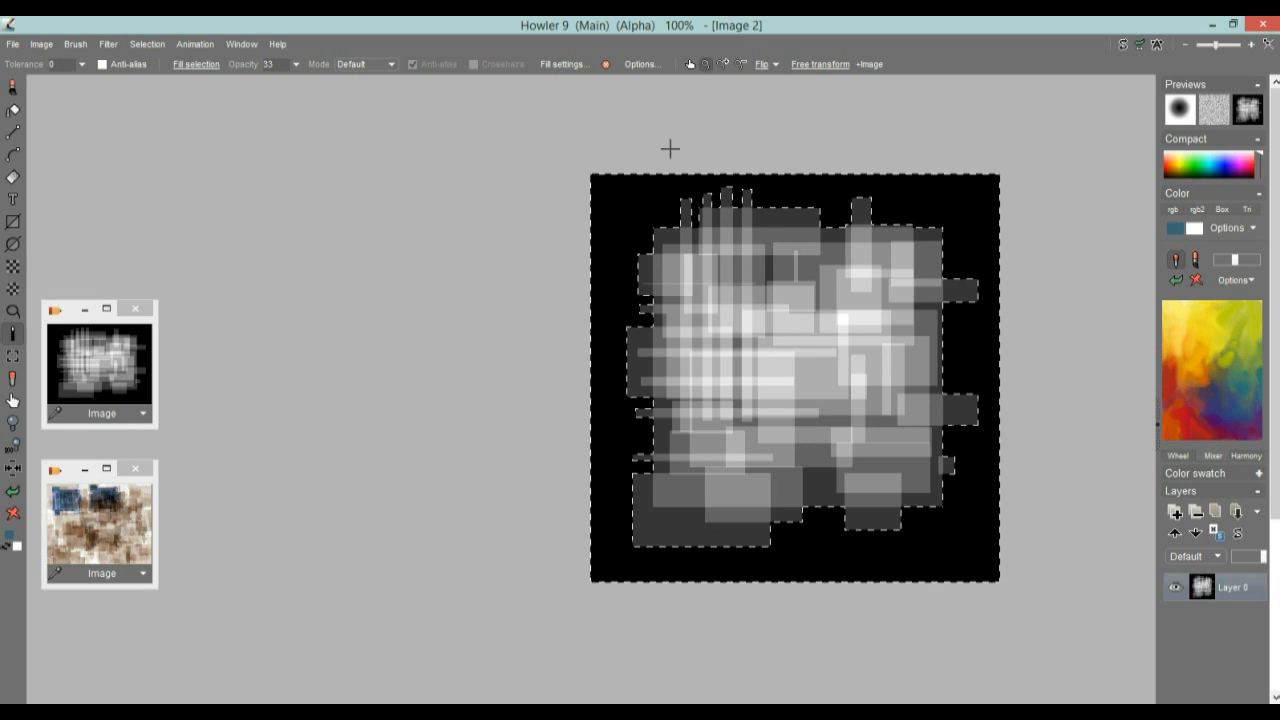
Overlay the alpha on the image and invert it to select the rectangle pattern instead of the background
click(147, 44)
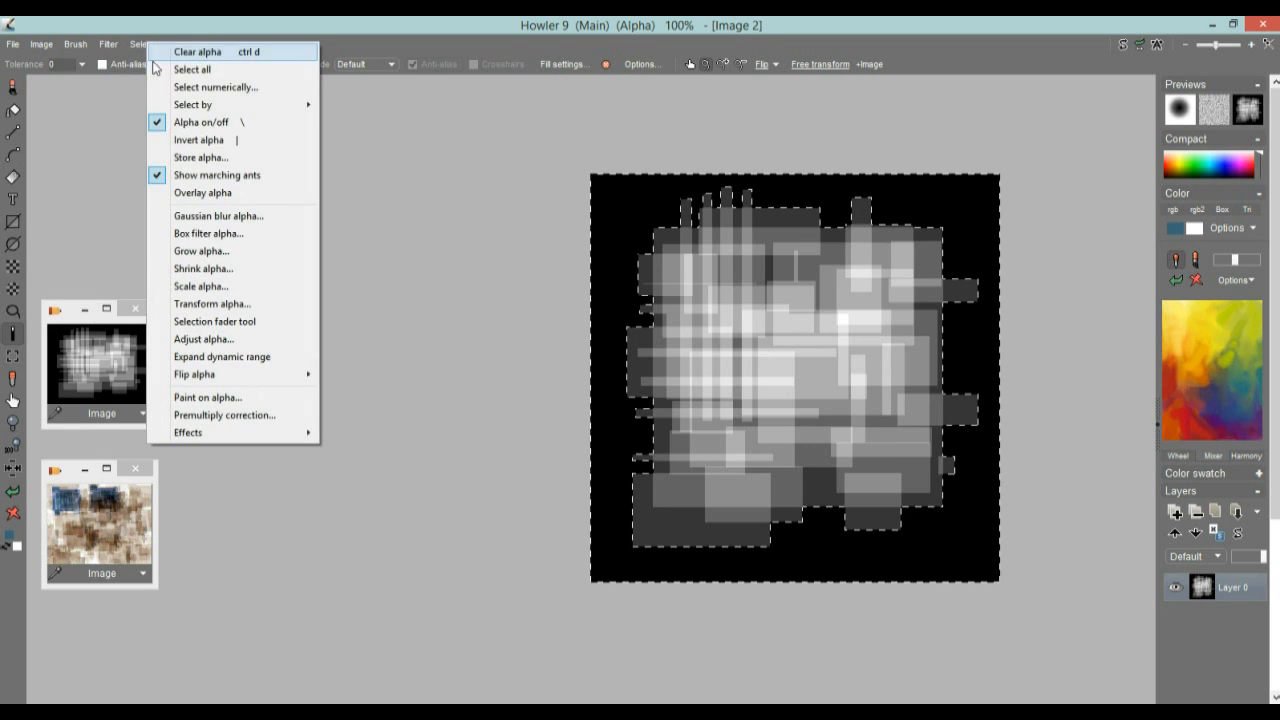
click(210, 193)
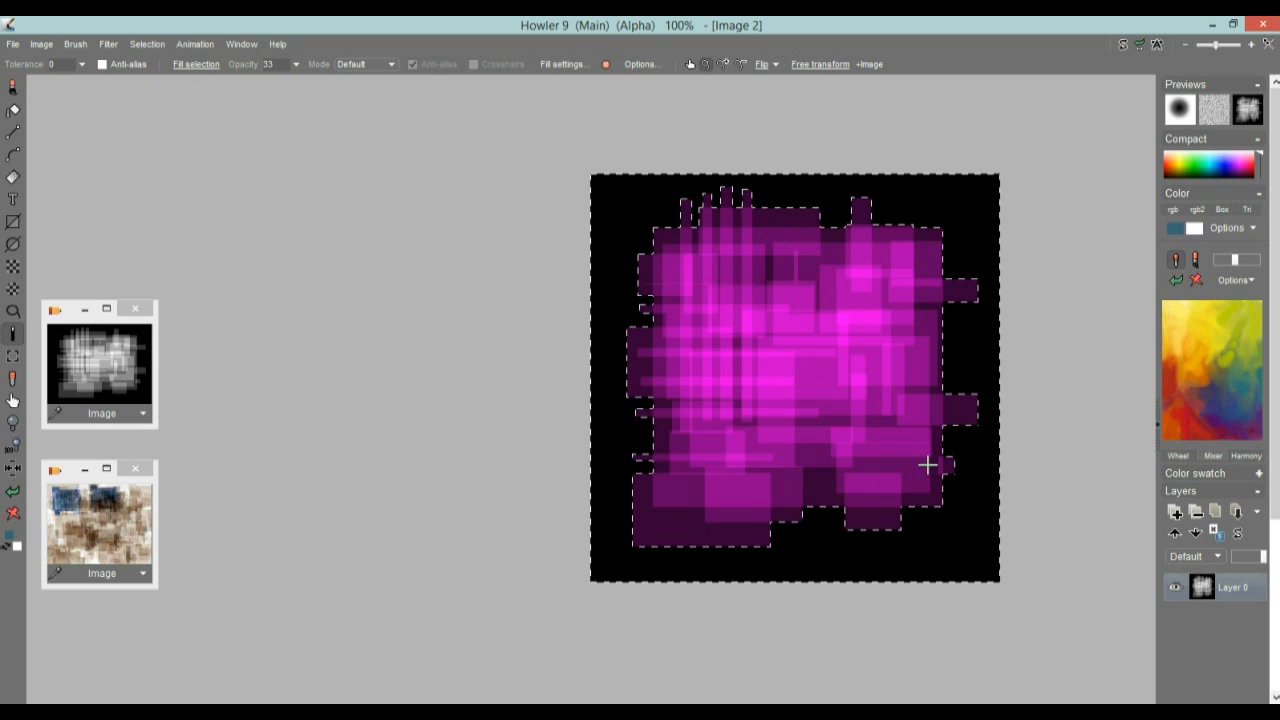
click(141, 45)
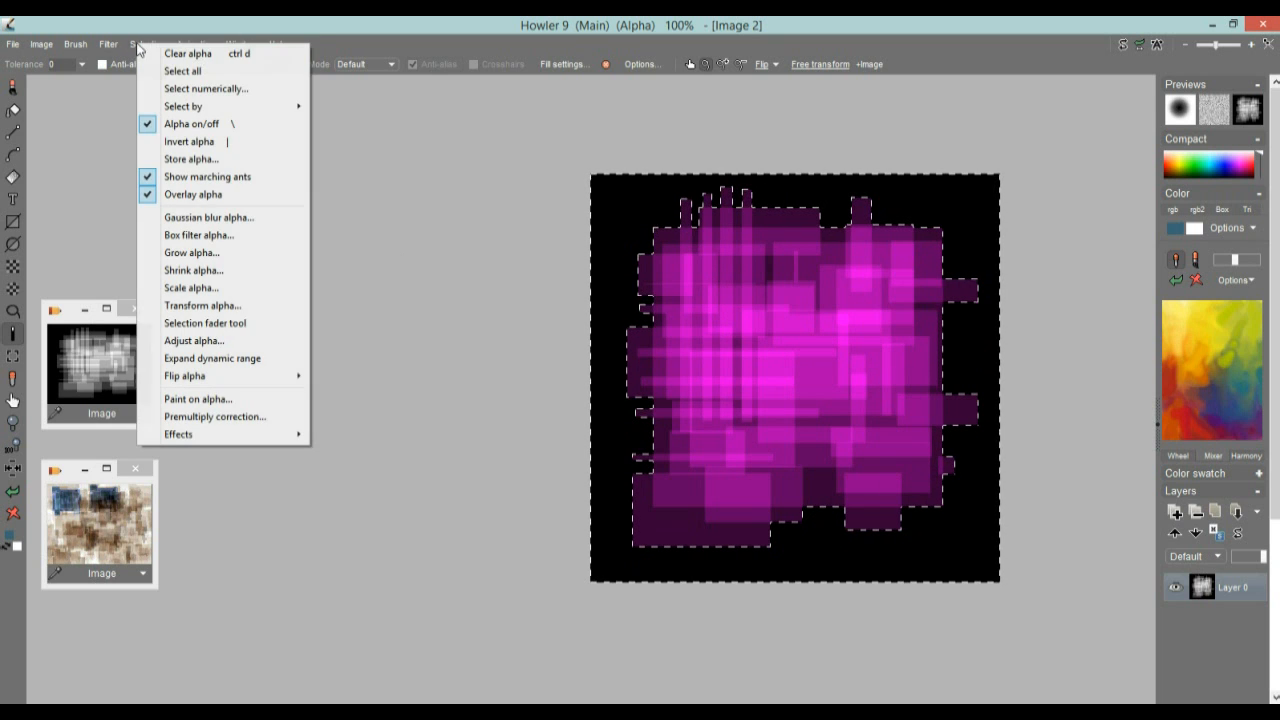
click(212, 145)
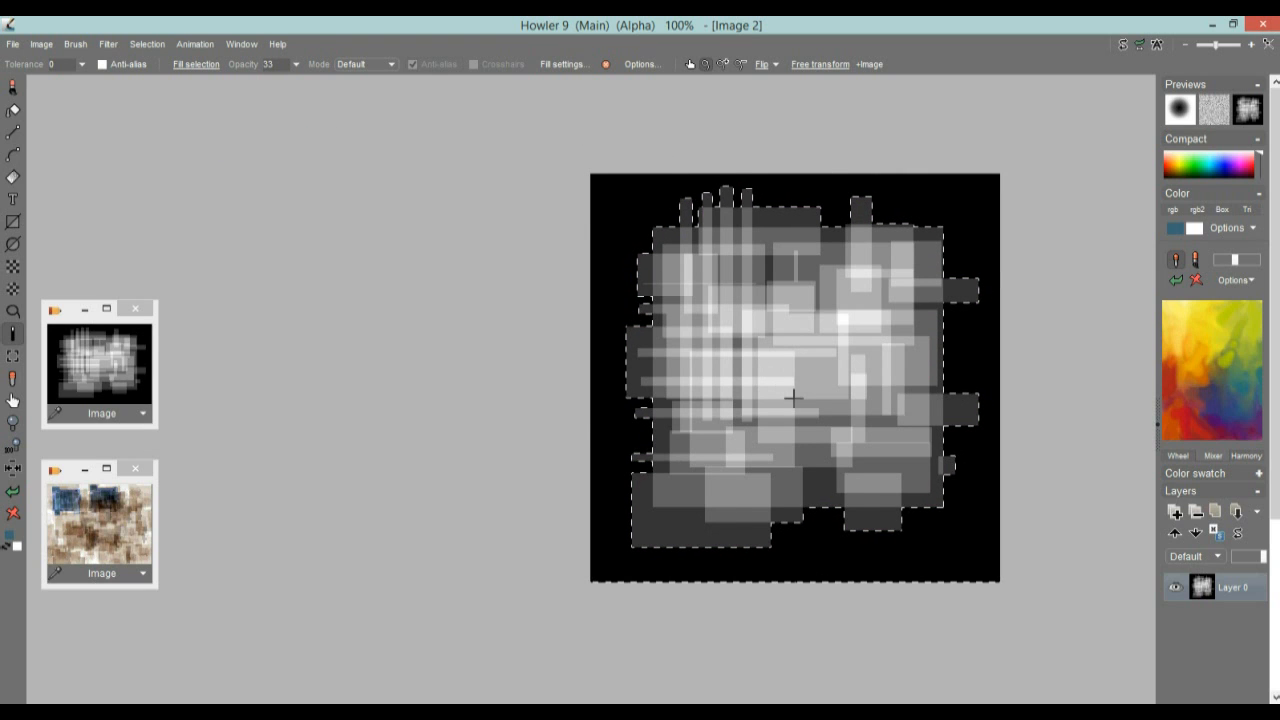
Turn the selected rectangle pattern into a custom brush and set the brush opacity to 255
click(75, 45)
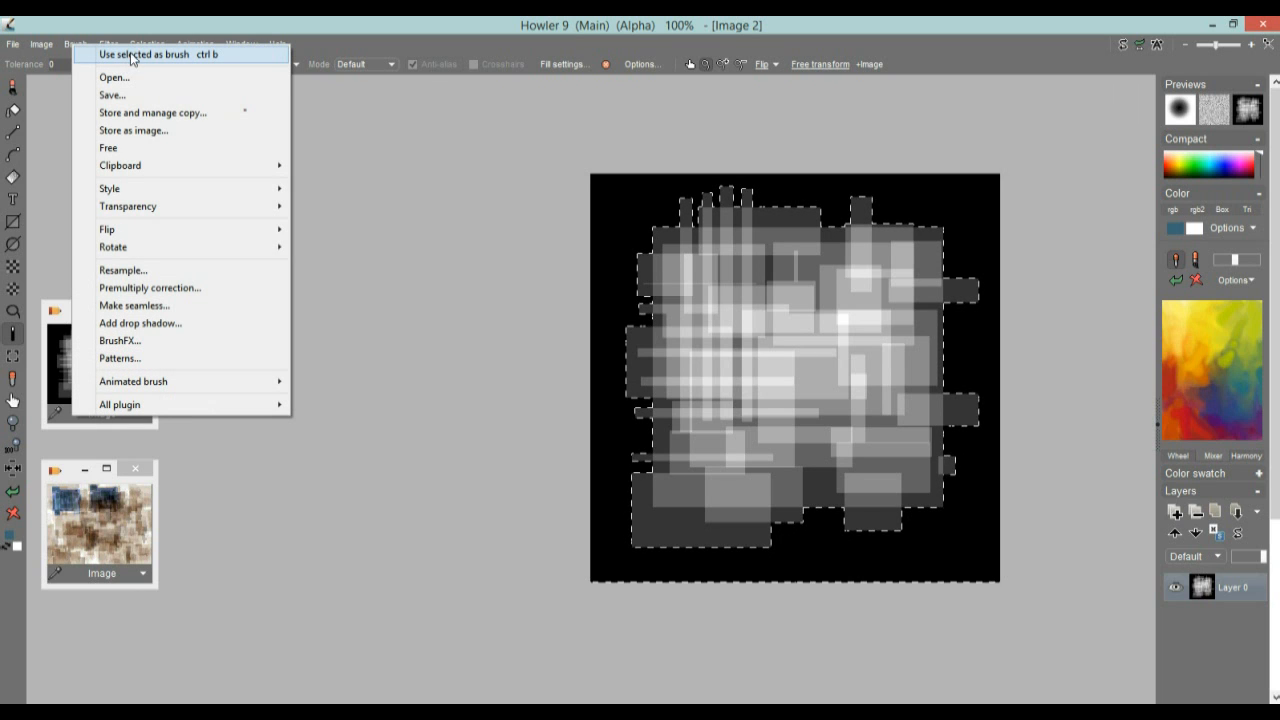
click(197, 56)
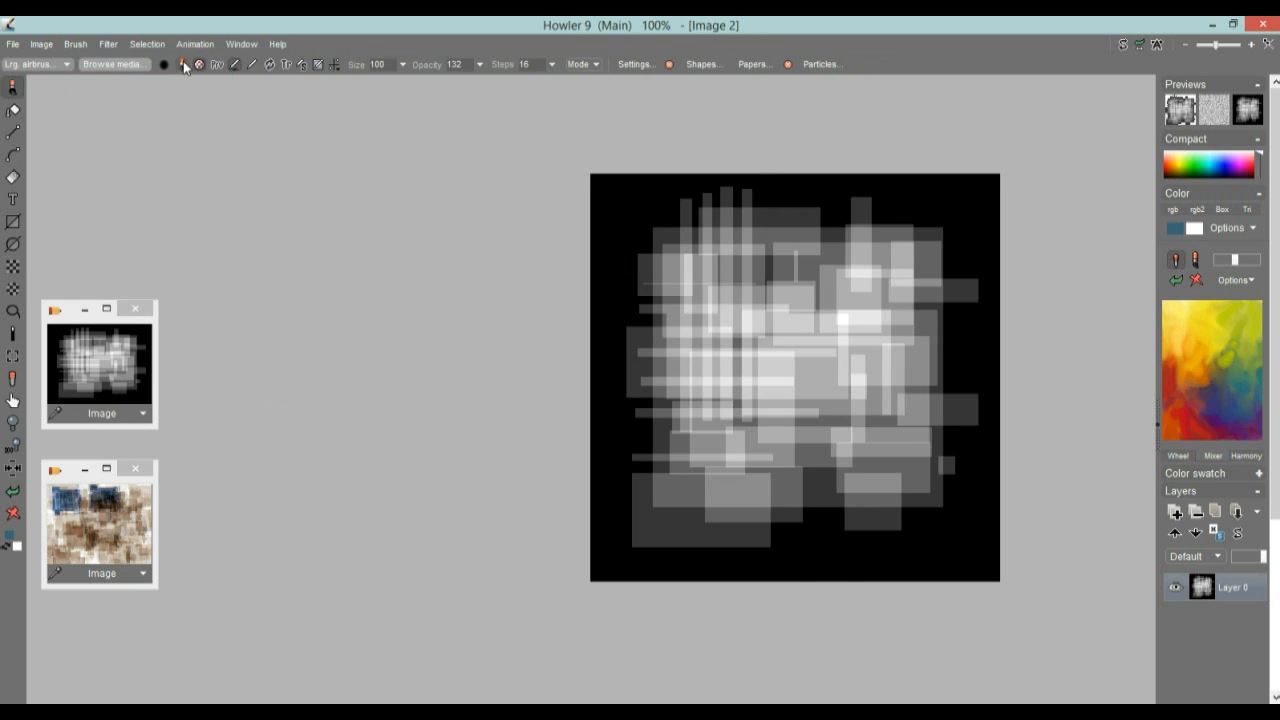
click(220, 65)
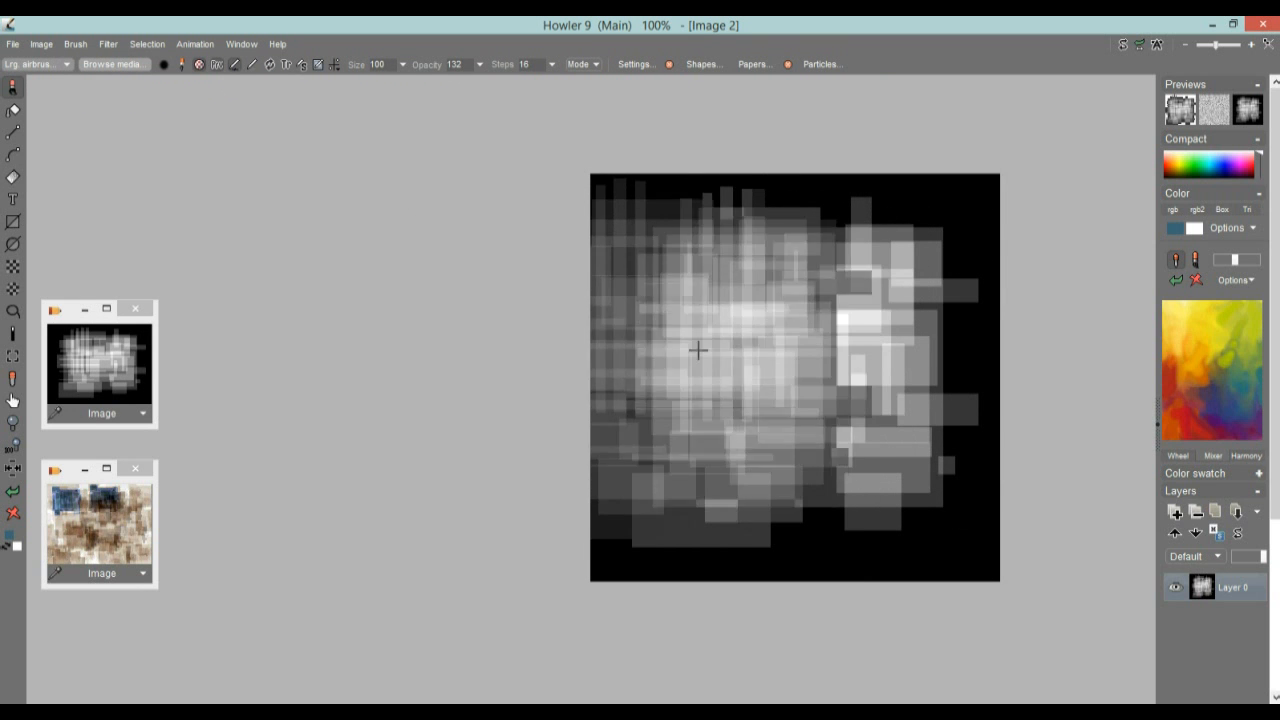
click(482, 66)
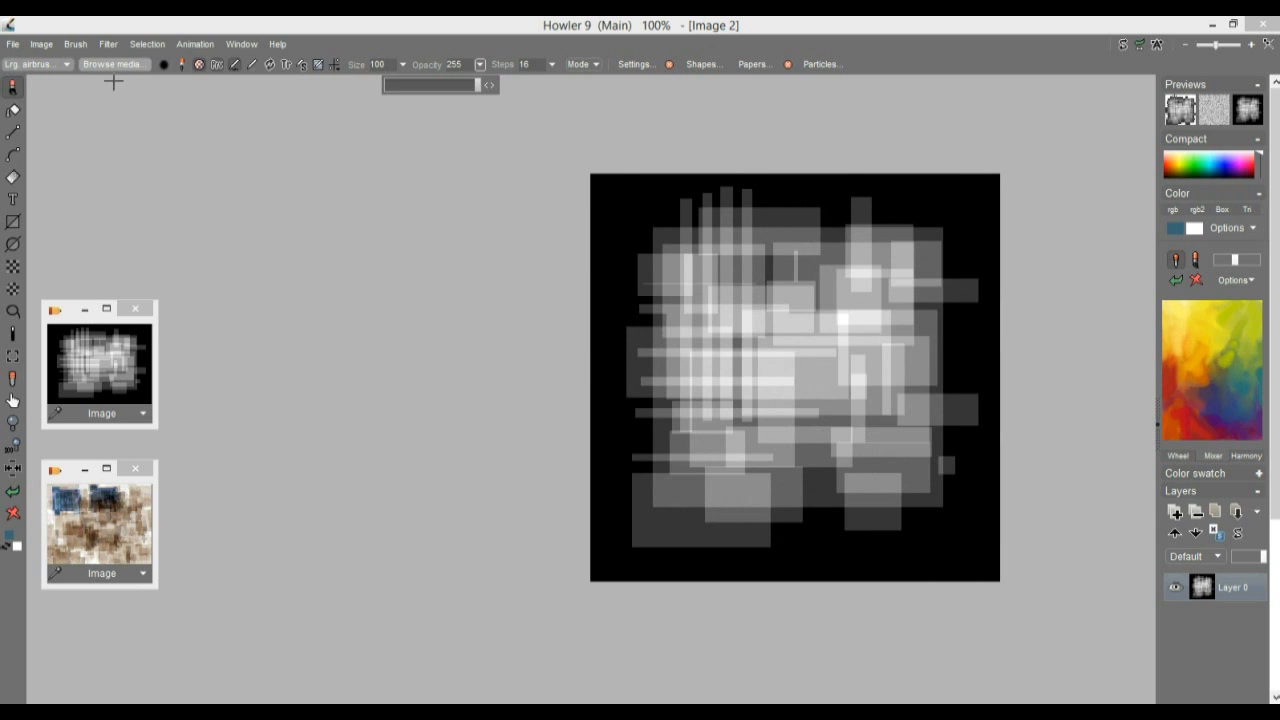
Store a managed copy of the pattern brush and set its scale to 54
click(67, 44)
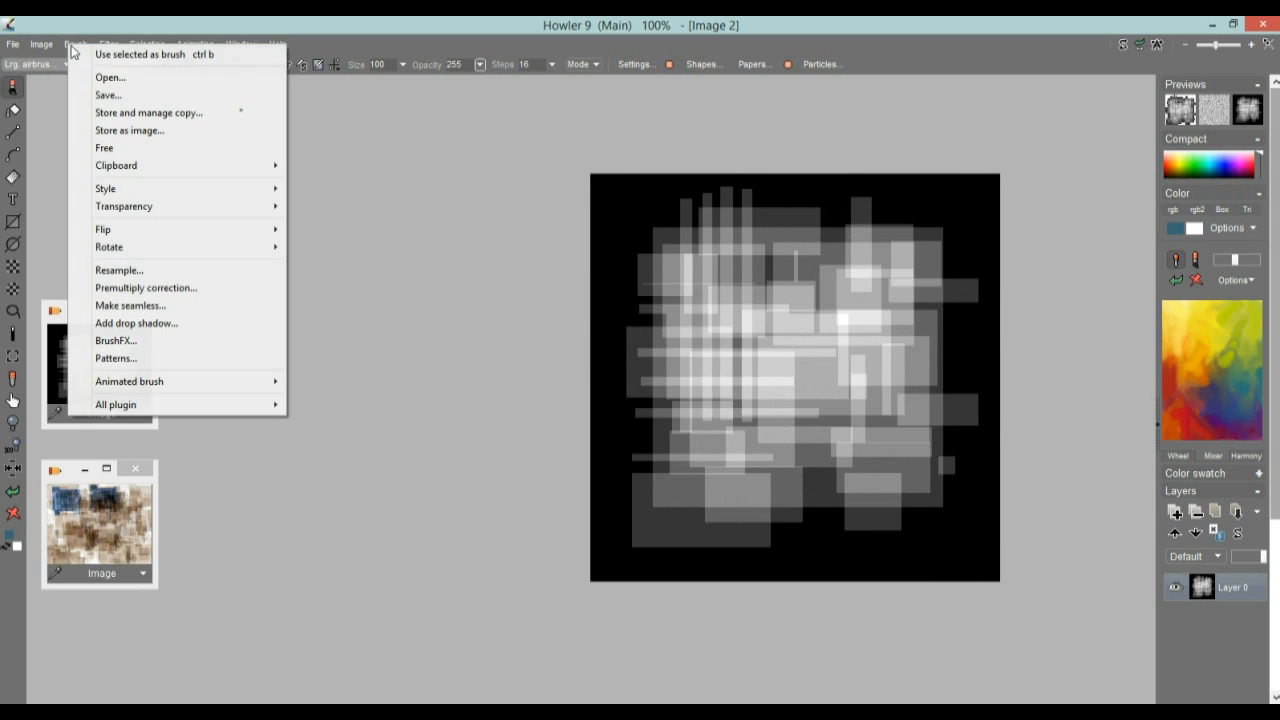
click(112, 112)
drag(117, 138, 255, 104)
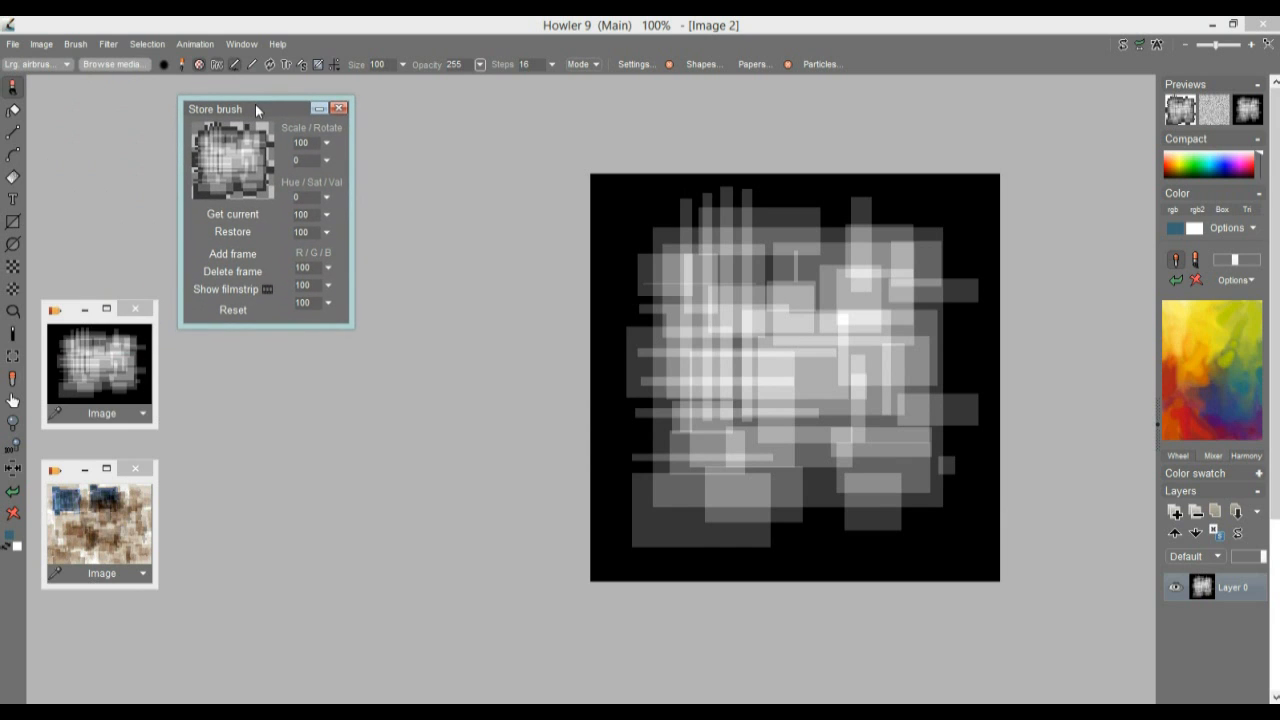
click(230, 289)
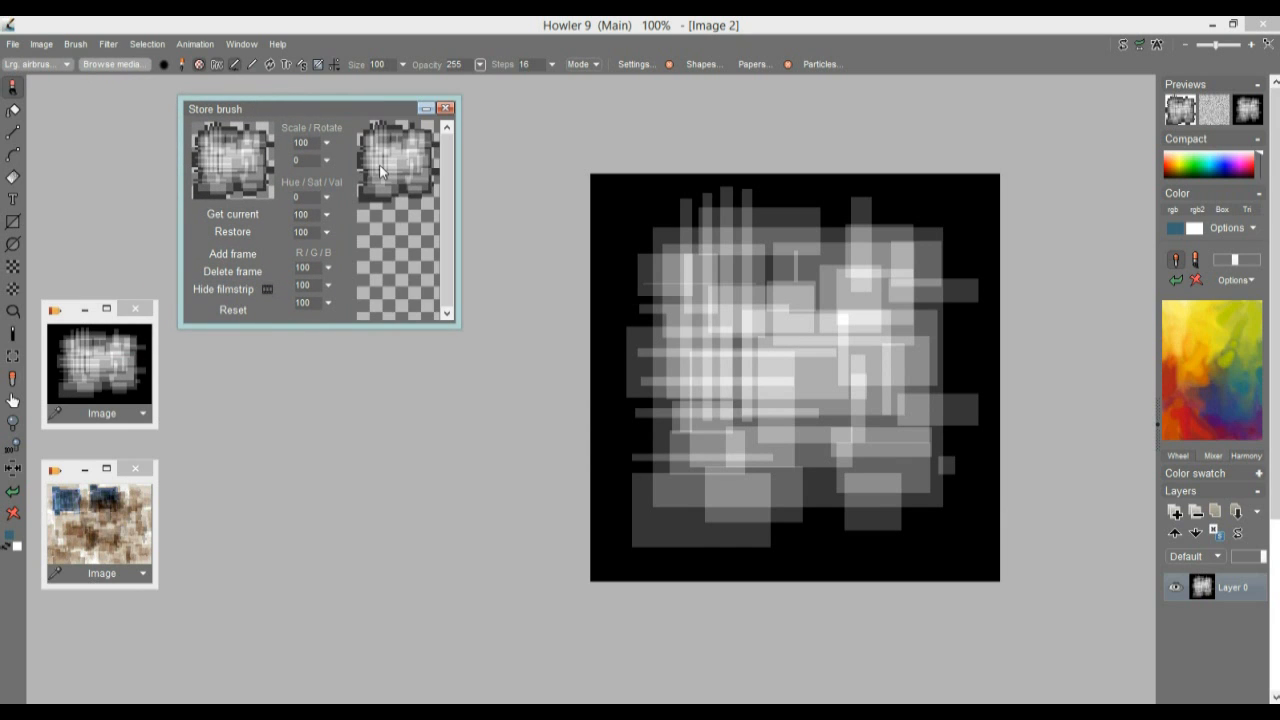
click(228, 289)
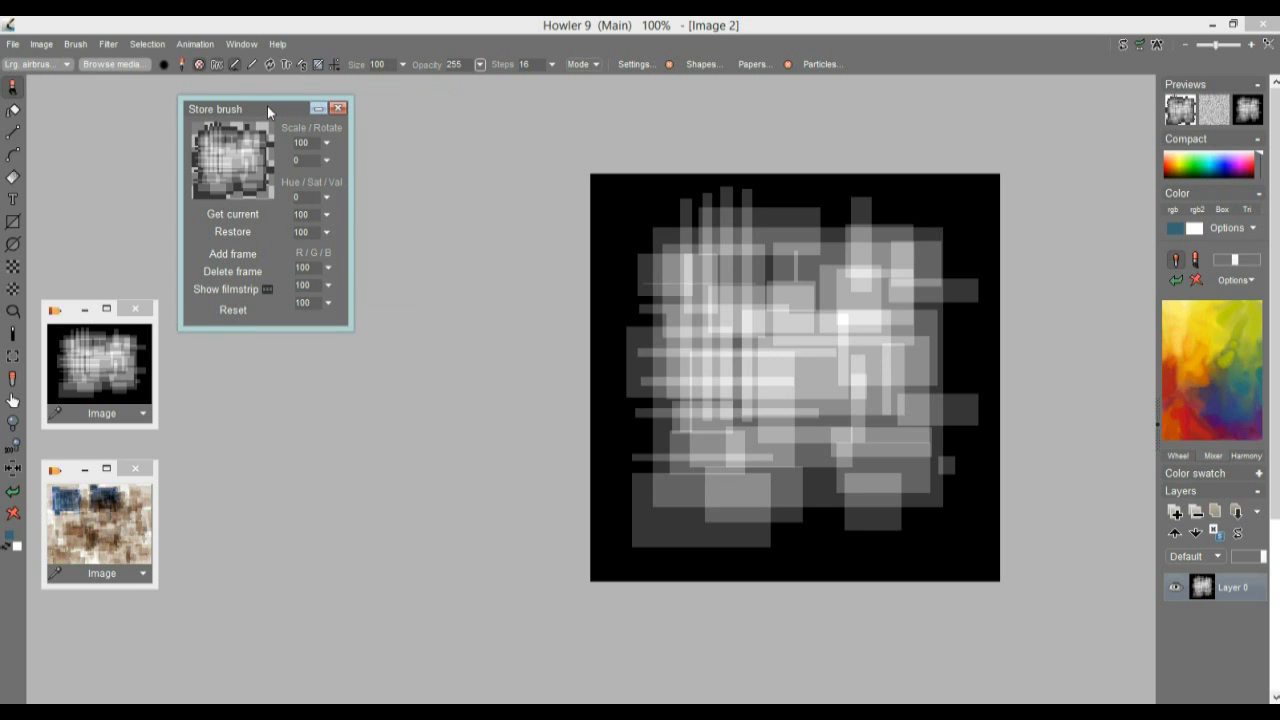
click(326, 143)
click(258, 164)
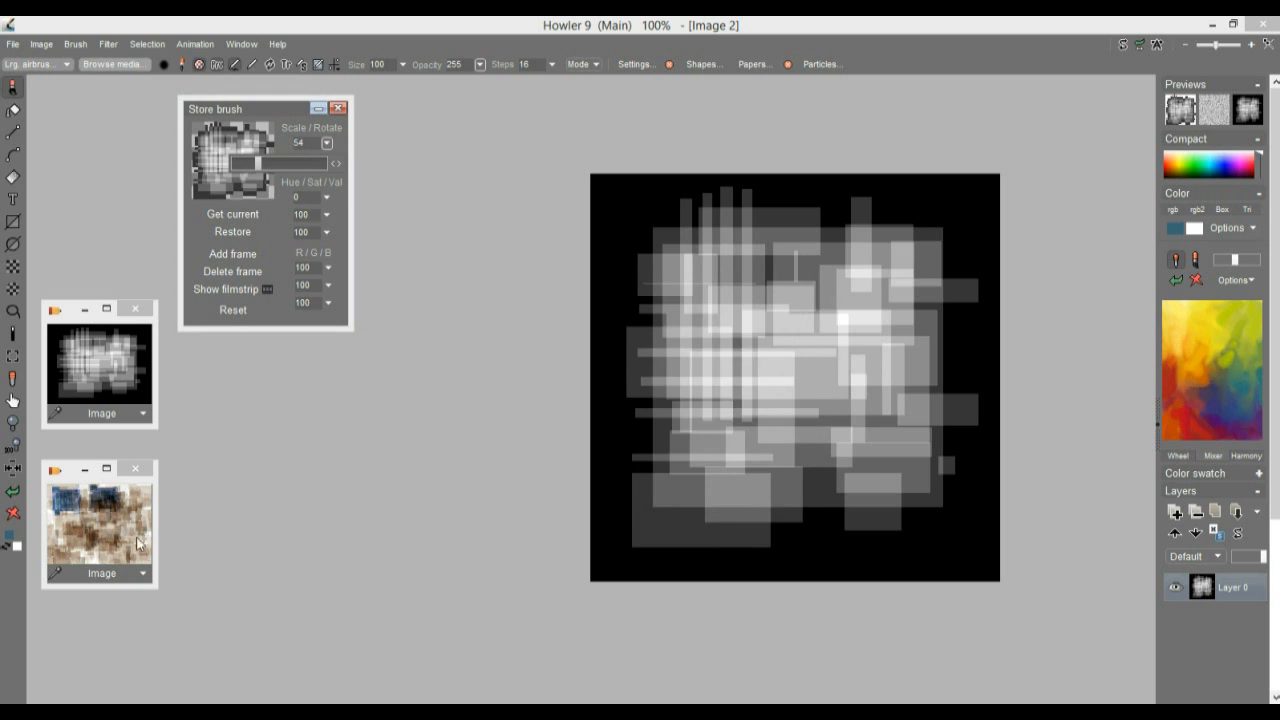
Clear the canvas to black
click(15, 515)
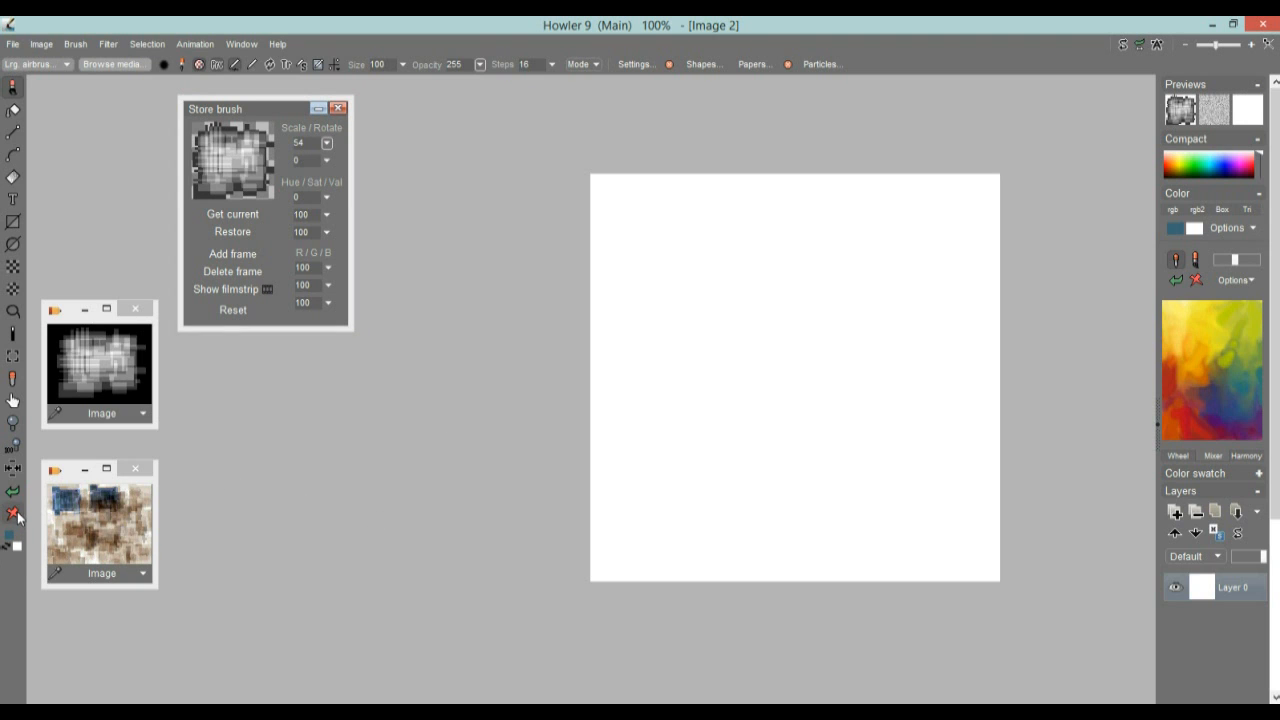
right_click(13, 515)
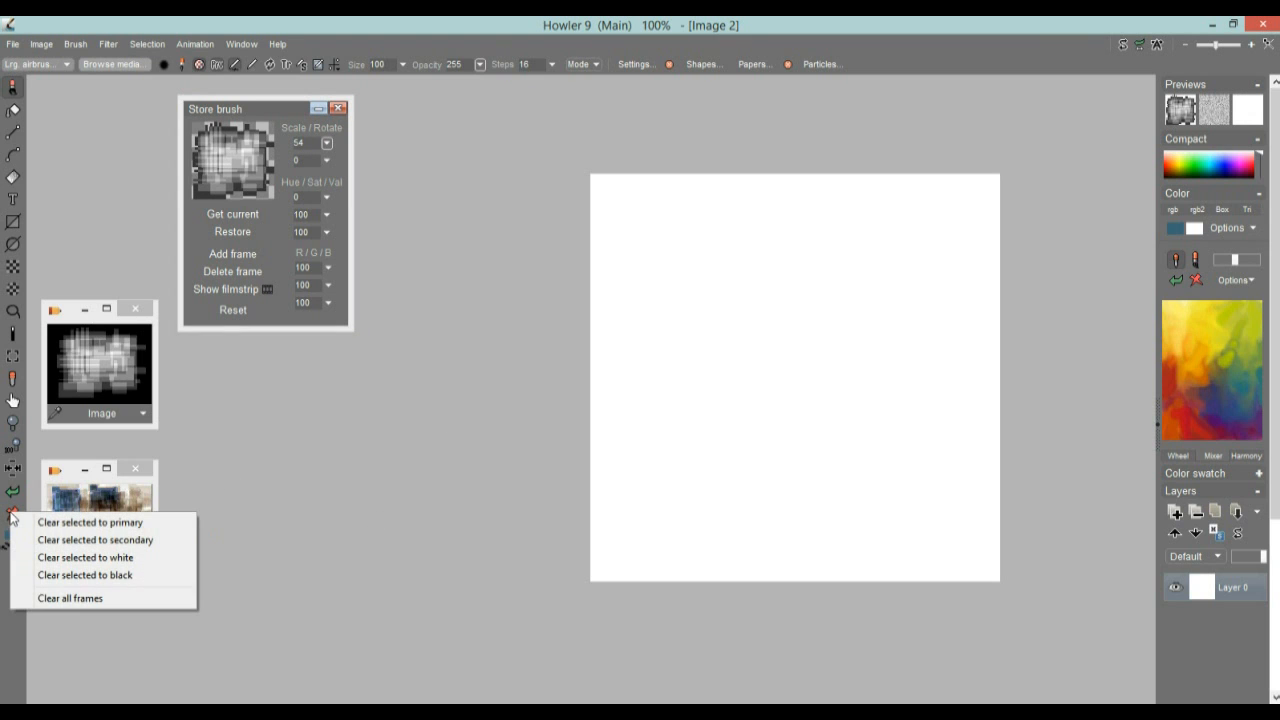
click(85, 575)
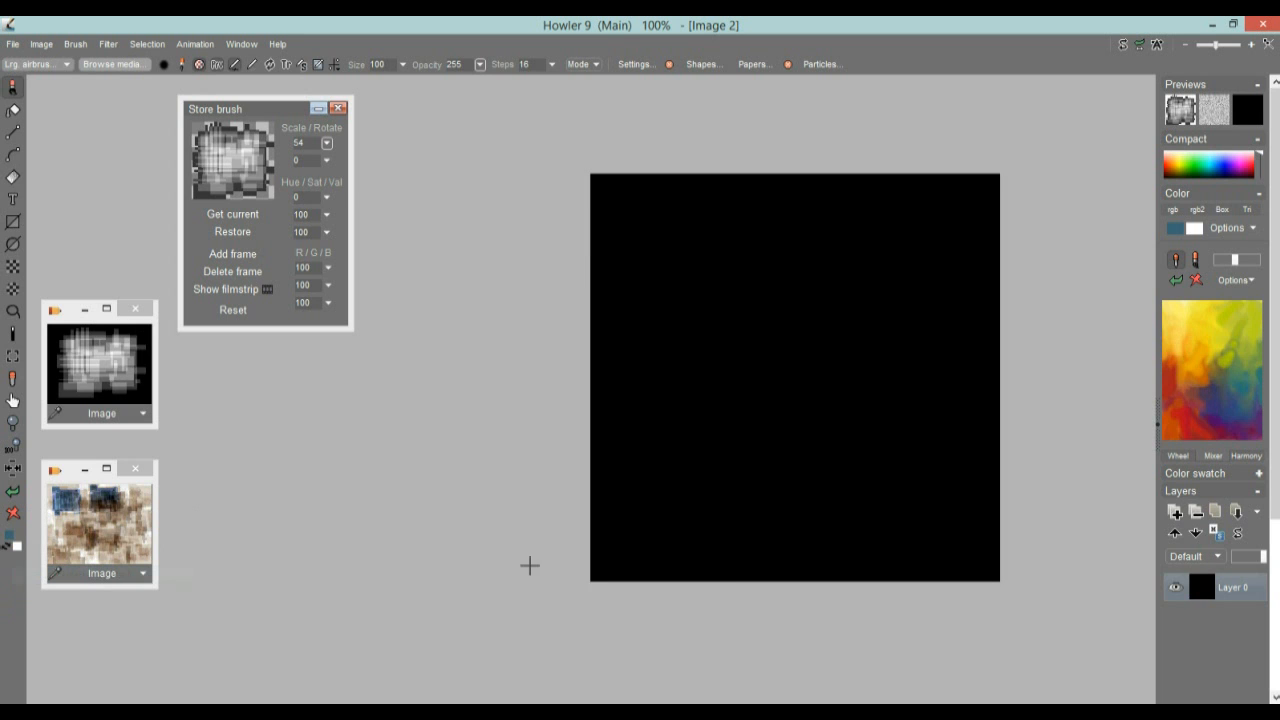
Stamp several overlapping copies of the scaled pattern brush across the upper, middle and lower-right parts of the black canvas
click(706, 286)
click(910, 280)
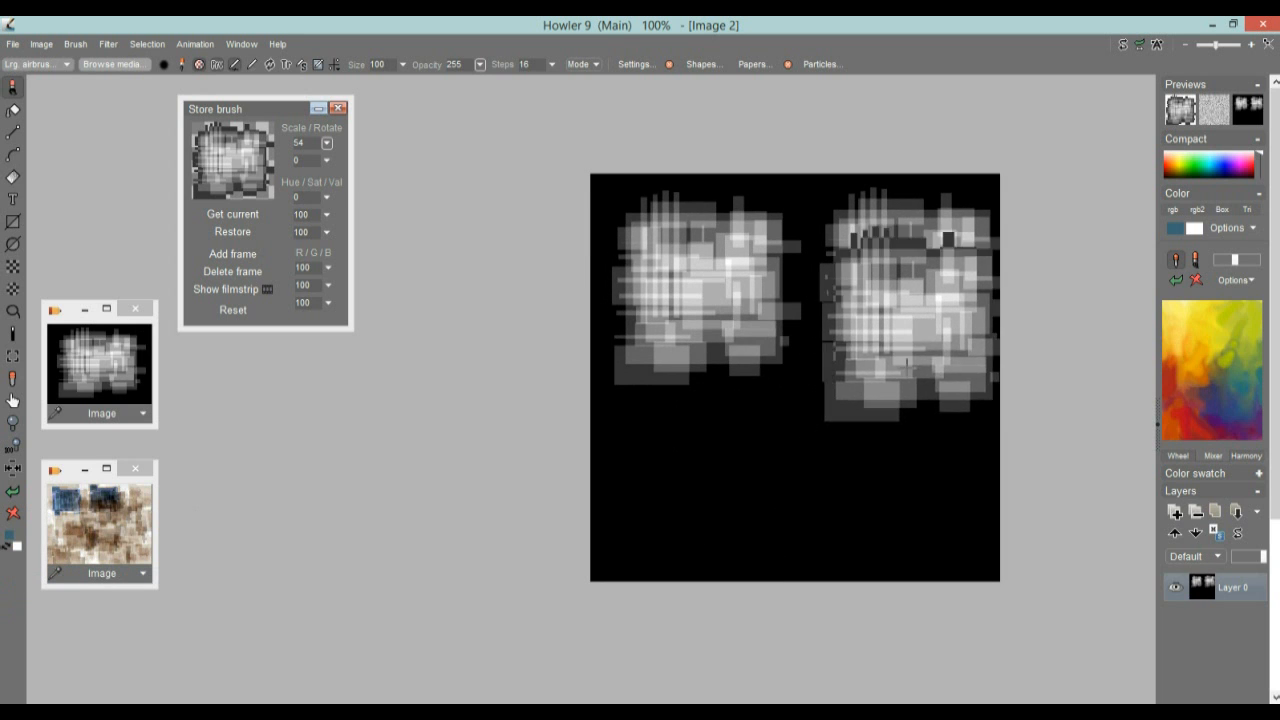
click(788, 360)
click(882, 474)
click(933, 355)
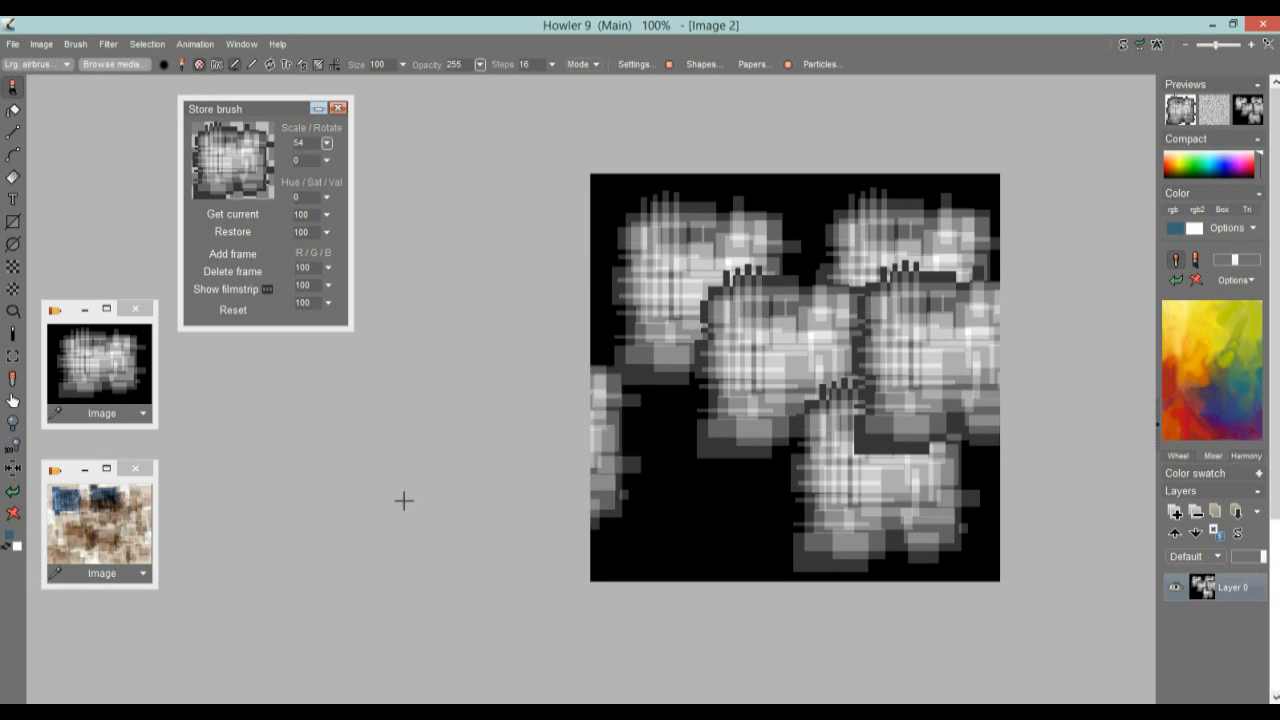
Undo the pattern brush stamps back to a black canvas and store an image copy of it below the other stored images
click(13, 491)
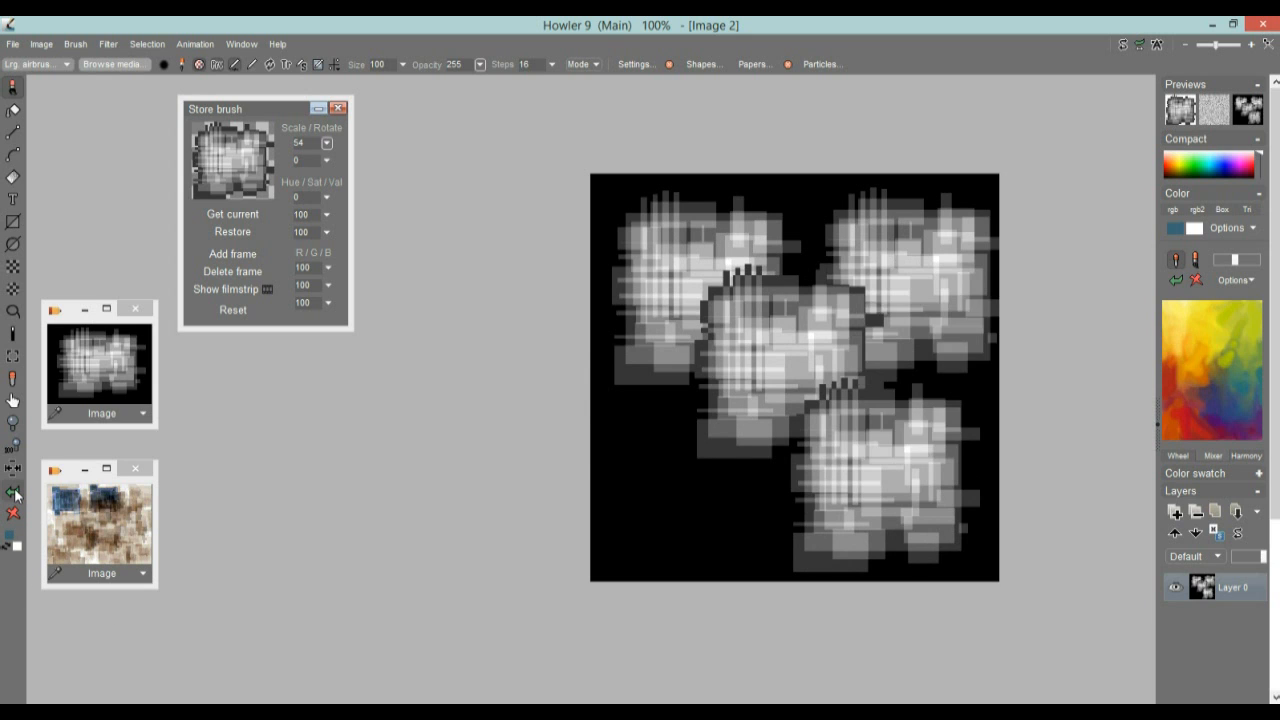
click(13, 491)
click(13, 491)
click(13, 491)
click(13, 491)
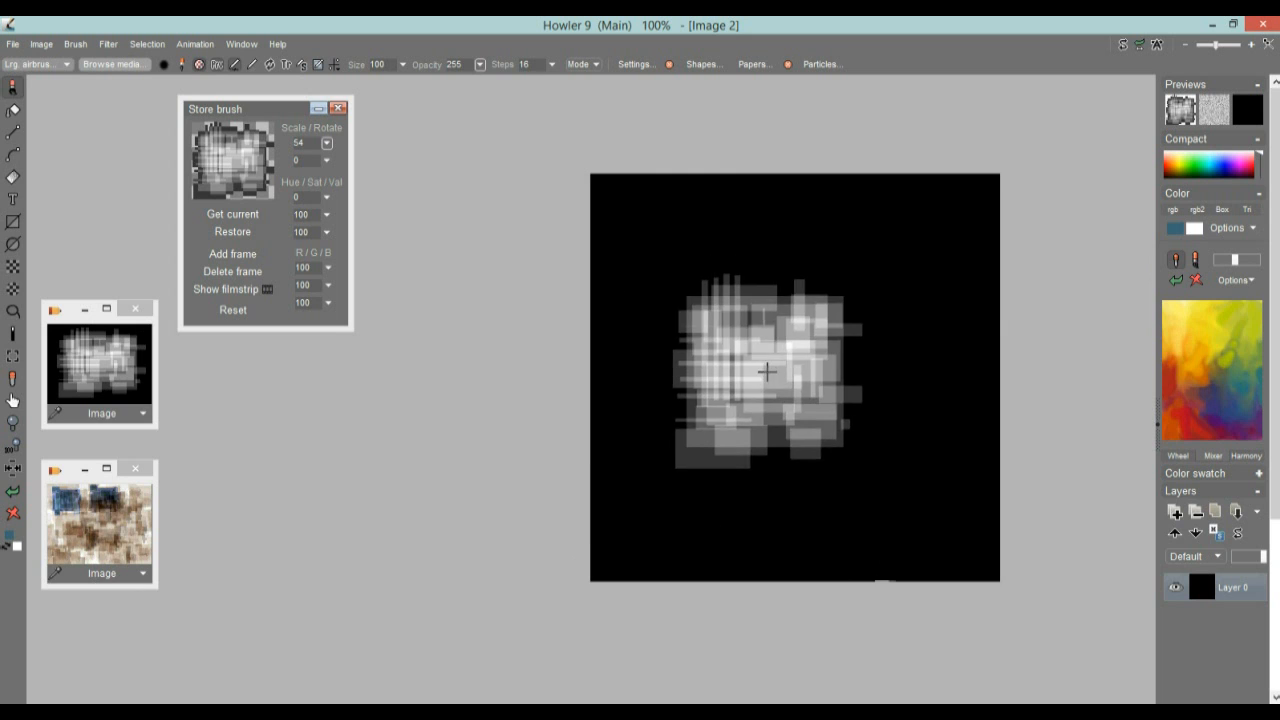
click(44, 45)
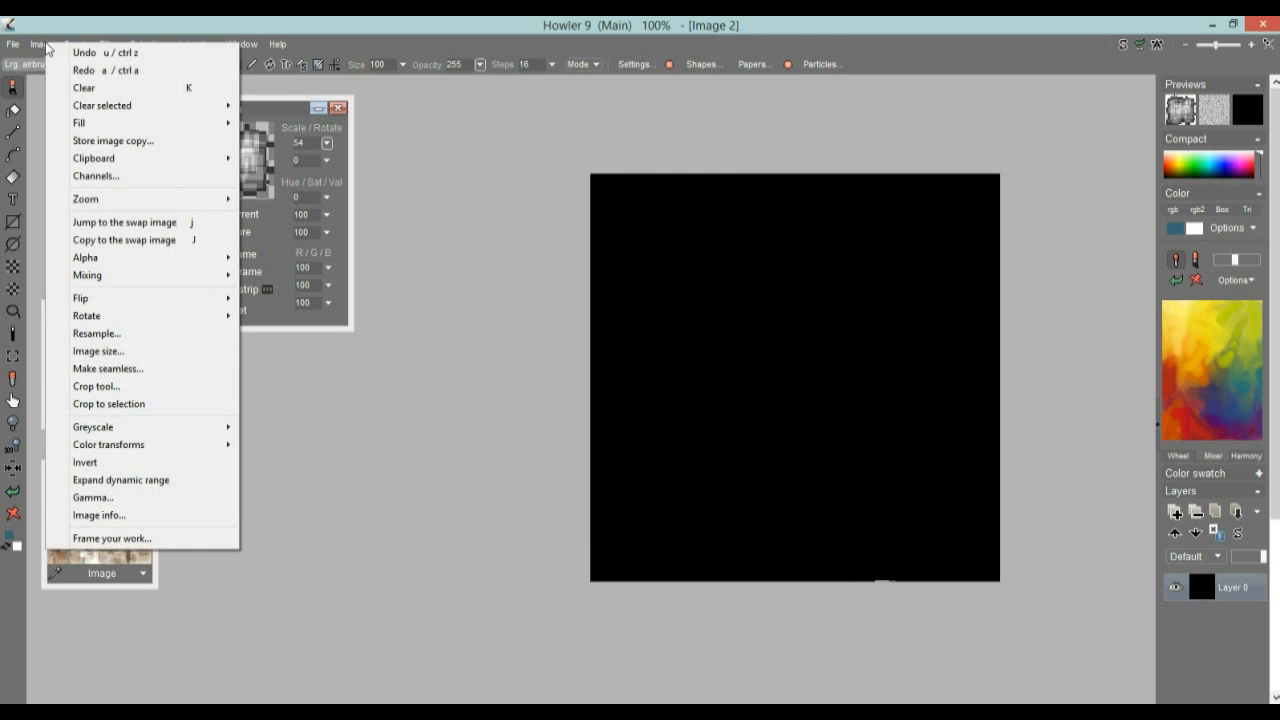
click(100, 140)
drag(61, 479, 225, 575)
Clear the canvas to white and store an image copy of it, placed beside the stored black image
click(13, 514)
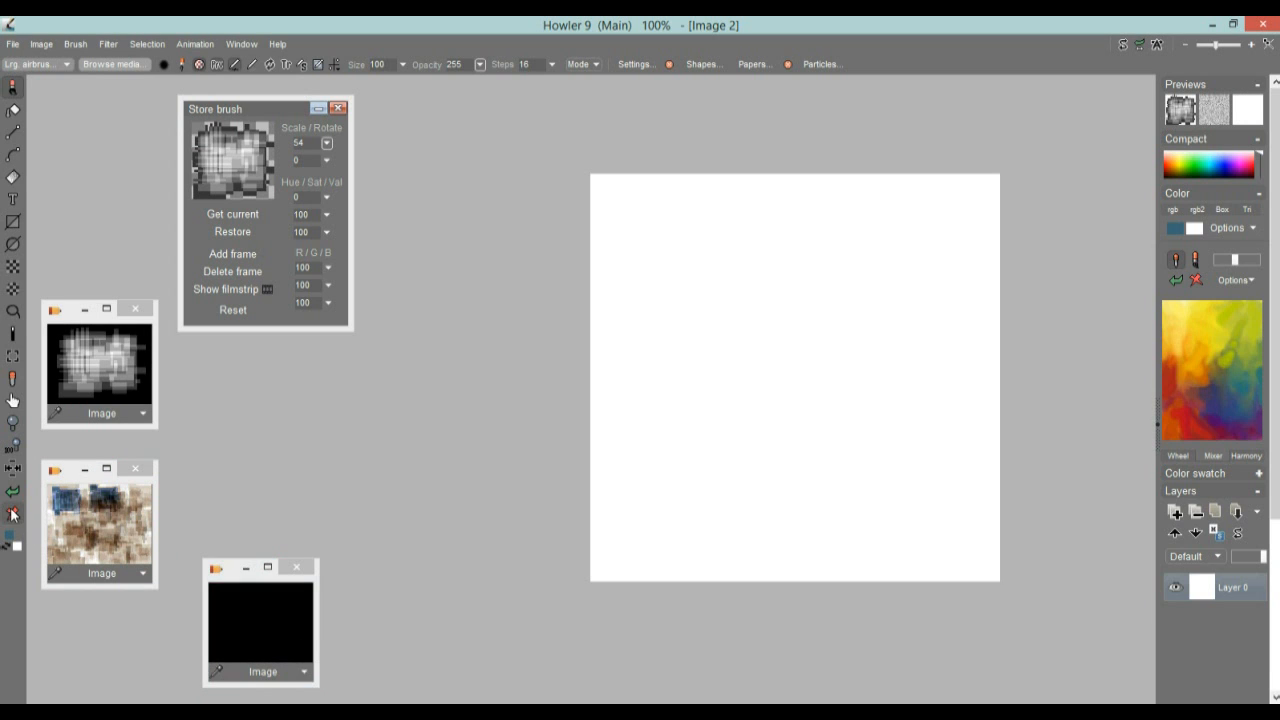
click(41, 44)
click(100, 138)
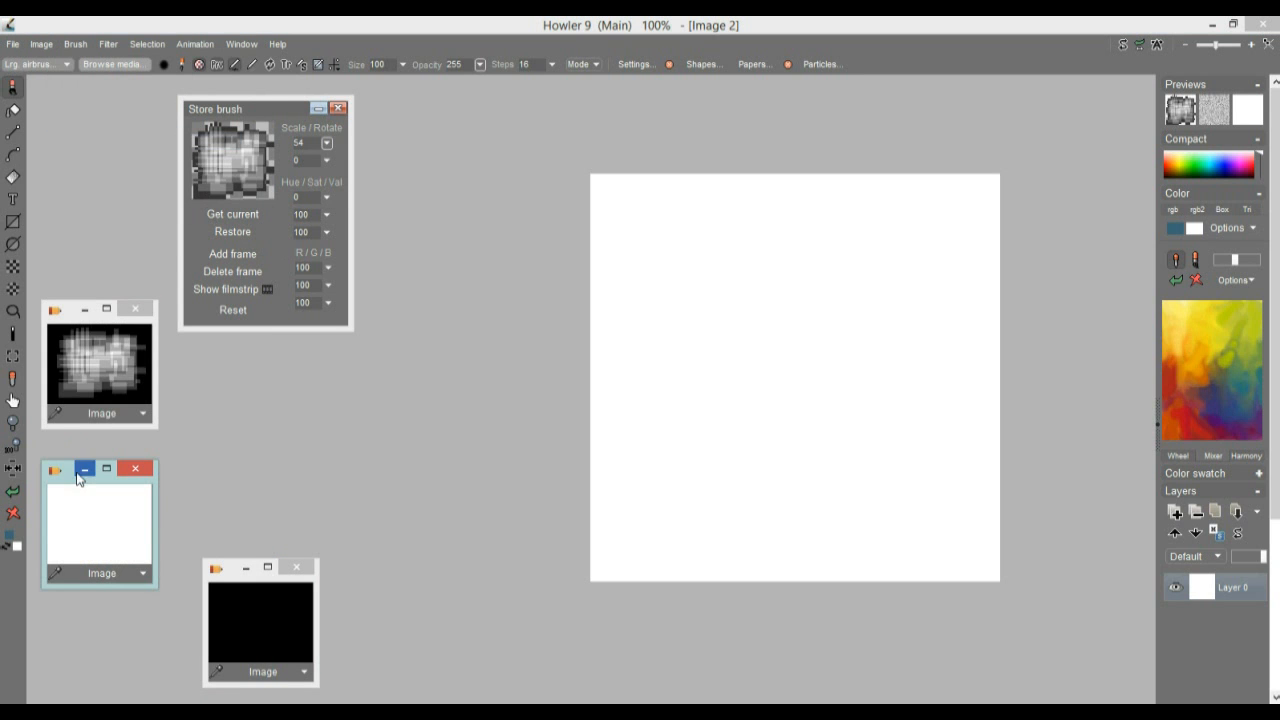
drag(71, 485, 392, 585)
Paint a trial stroke with the pattern brush and recall the stored images one after another, ending with the black one
mouse_move(780, 340)
mouse_down()
mouse_move(883, 337)
mouse_move(930, 418)
mouse_move(943, 200)
mouse_move(686, 528)
mouse_move(766, 251)
mouse_move(870, 400)
mouse_move(651, 251)
mouse_move(714, 417)
mouse_move(789, 371)
mouse_move(690, 383)
mouse_move(780, 460)
mouse_move(720, 480)
mouse_up()
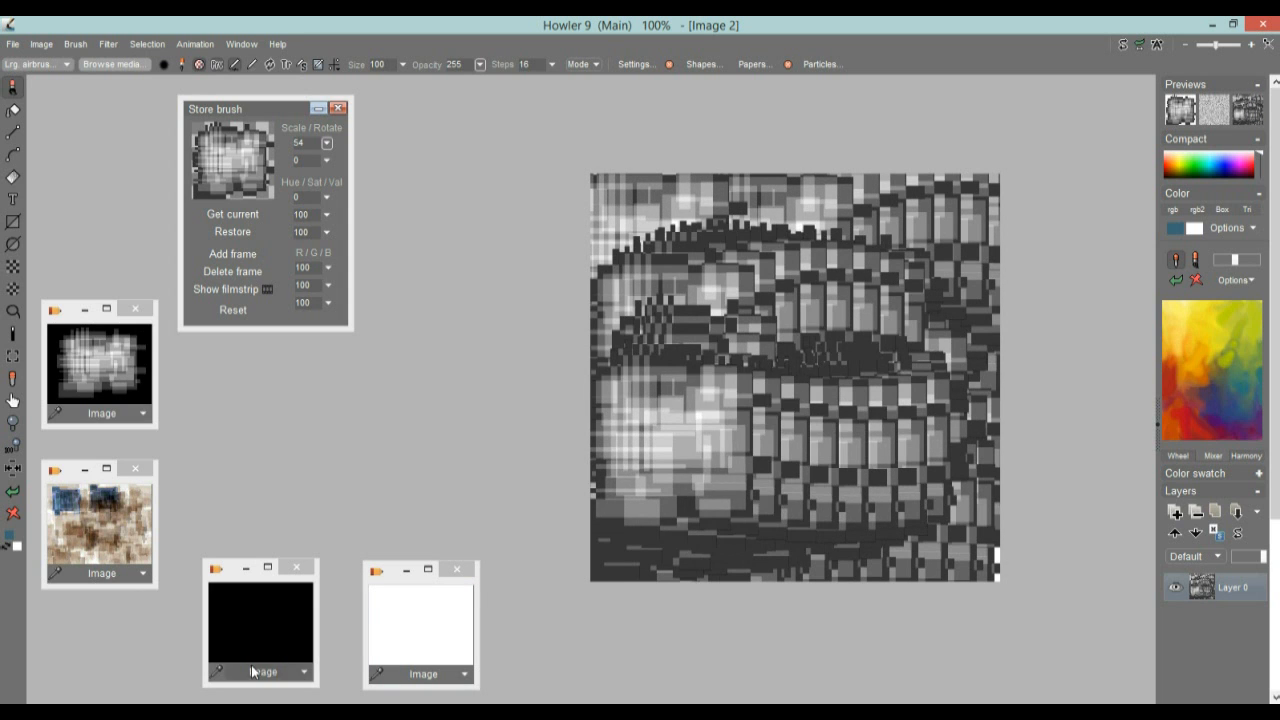
click(247, 628)
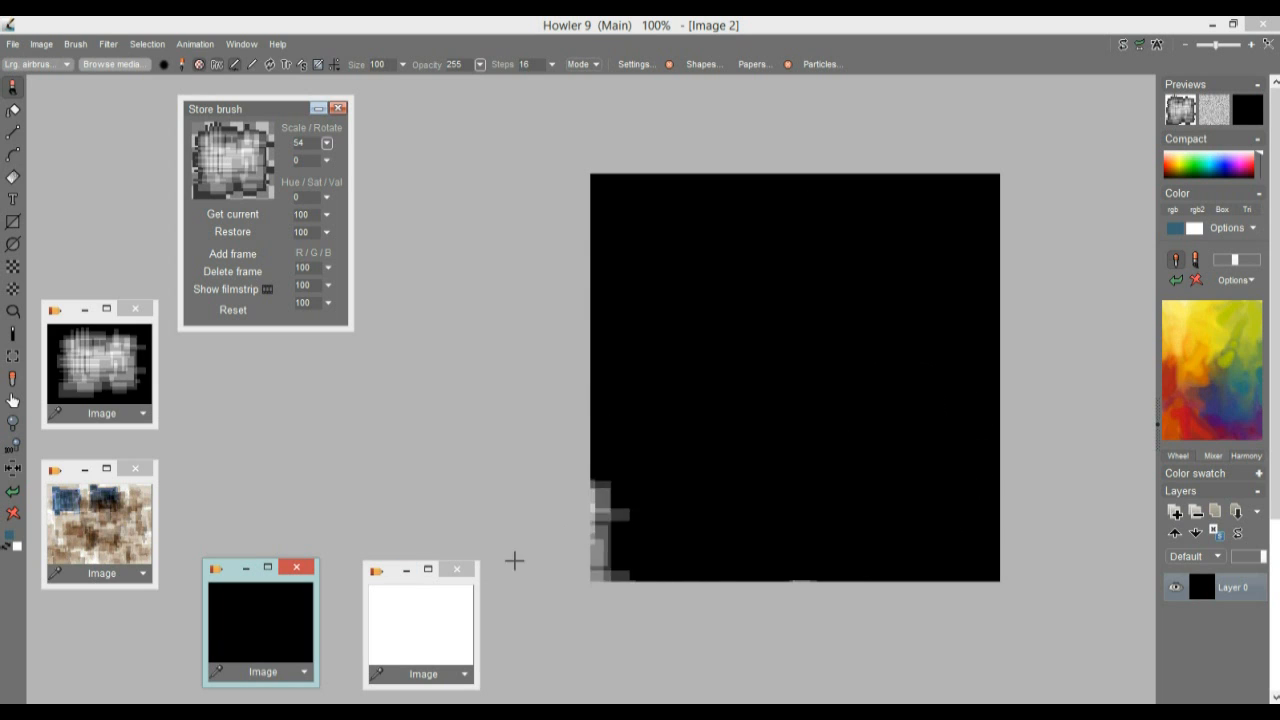
click(429, 623)
click(137, 359)
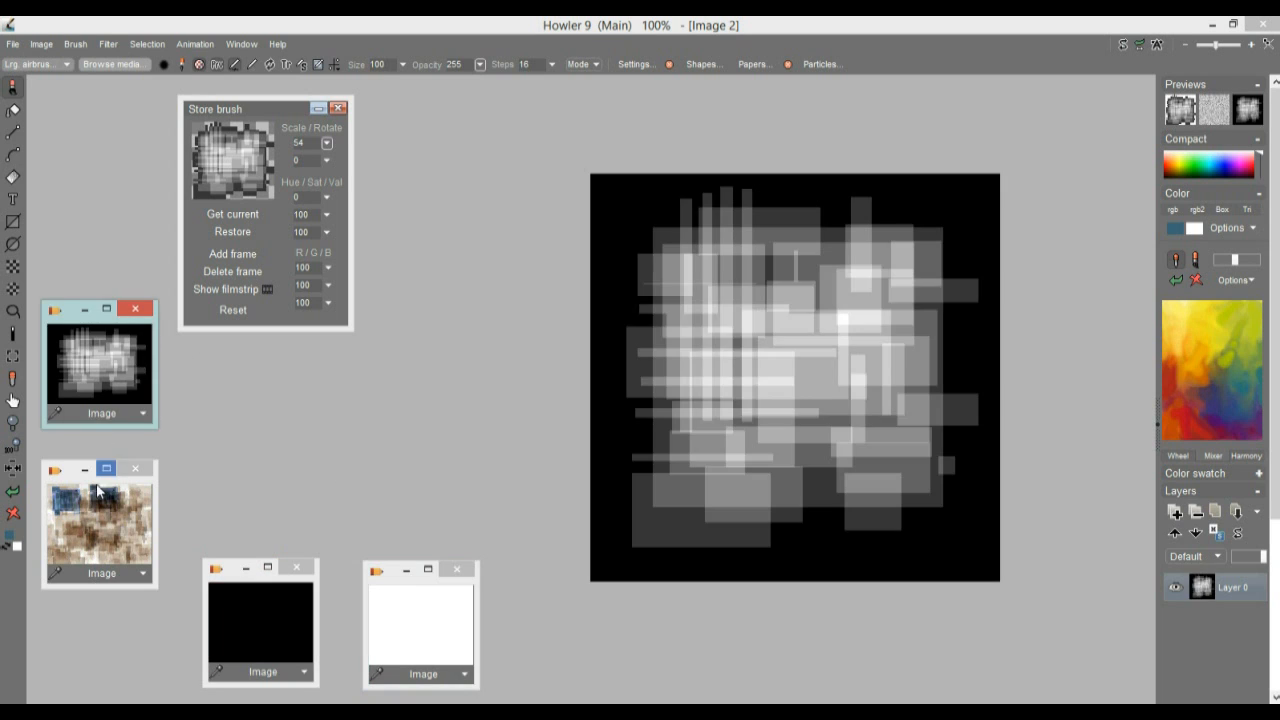
click(98, 488)
click(229, 600)
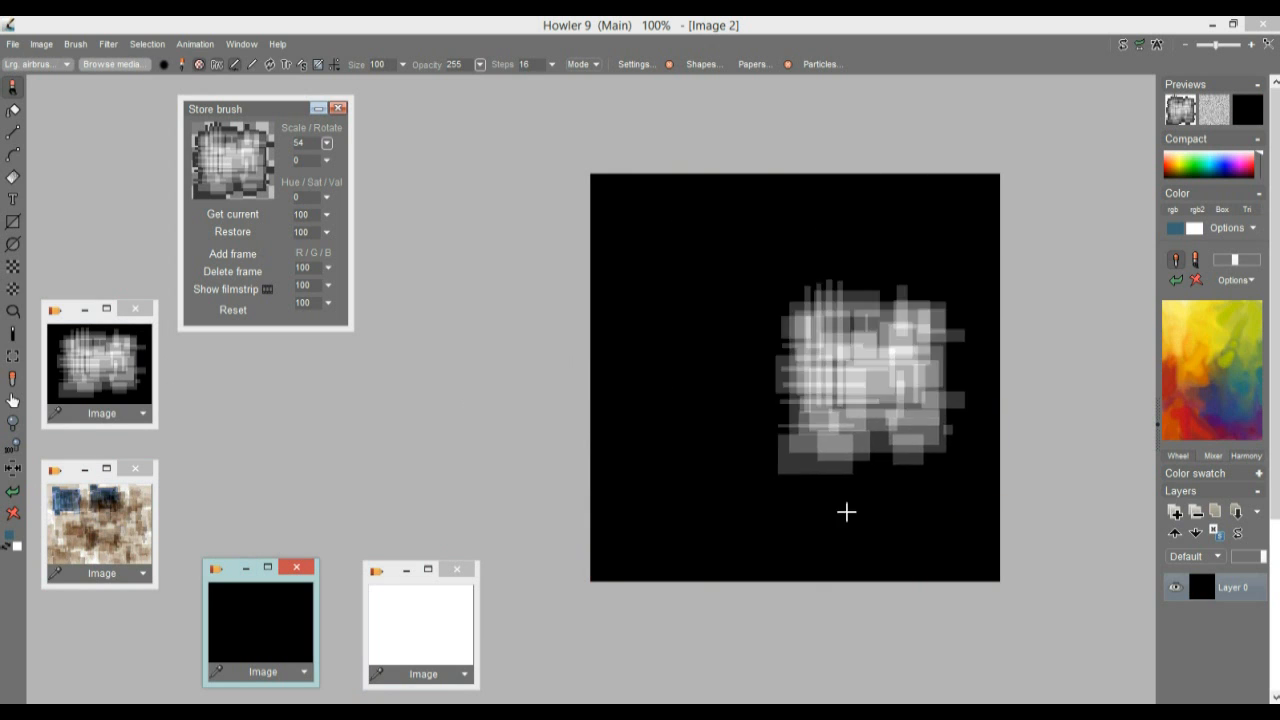
Try adding the stored white image as the canvas's red channel, and restore the stored black image
click(143, 416)
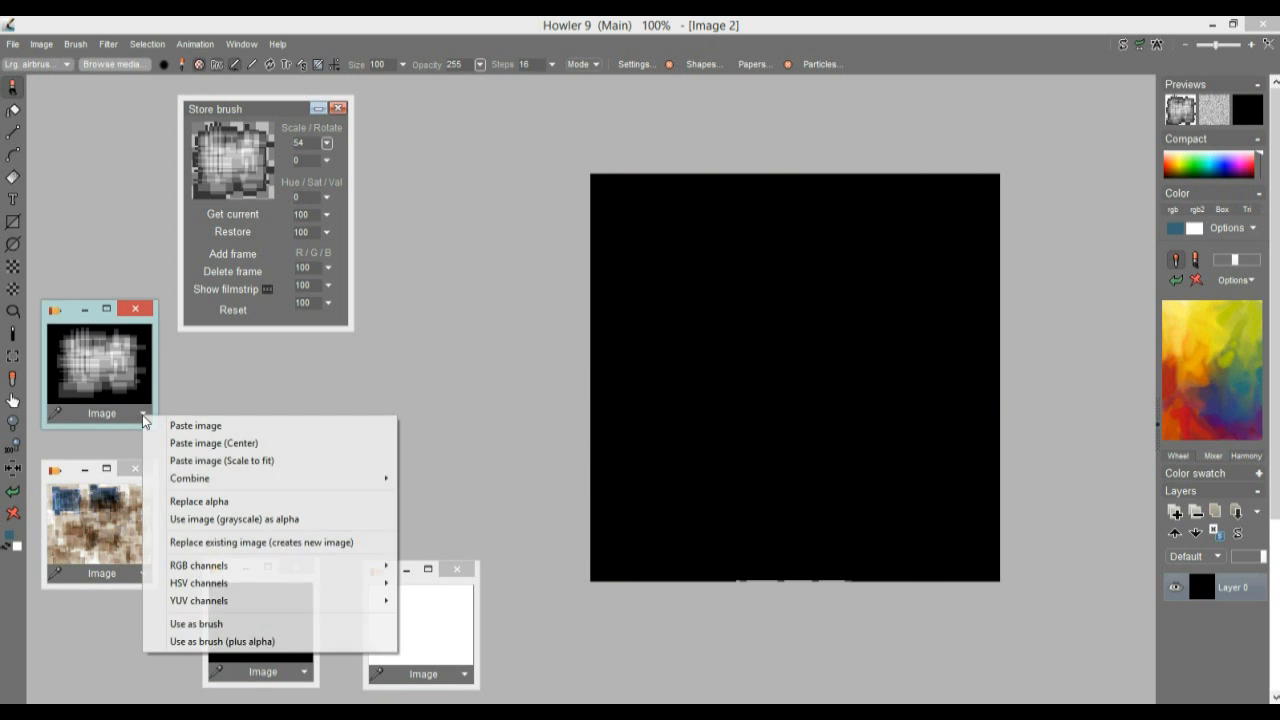
click(468, 680)
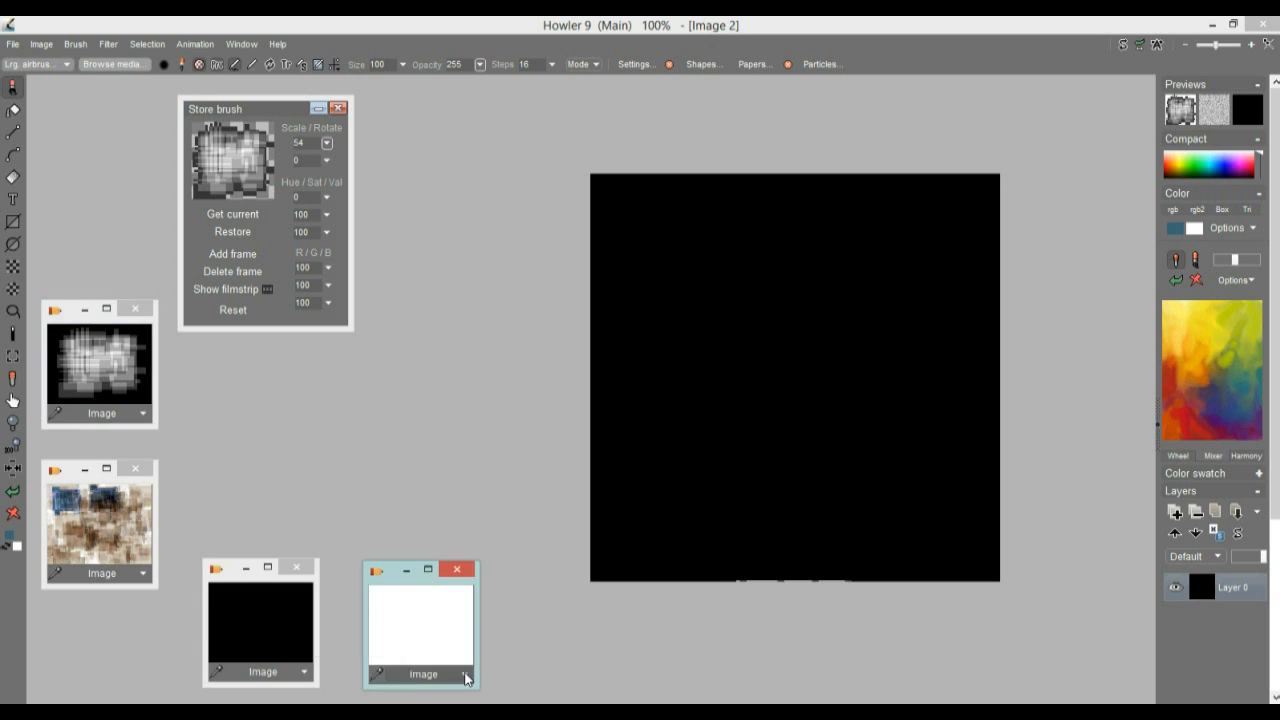
click(466, 678)
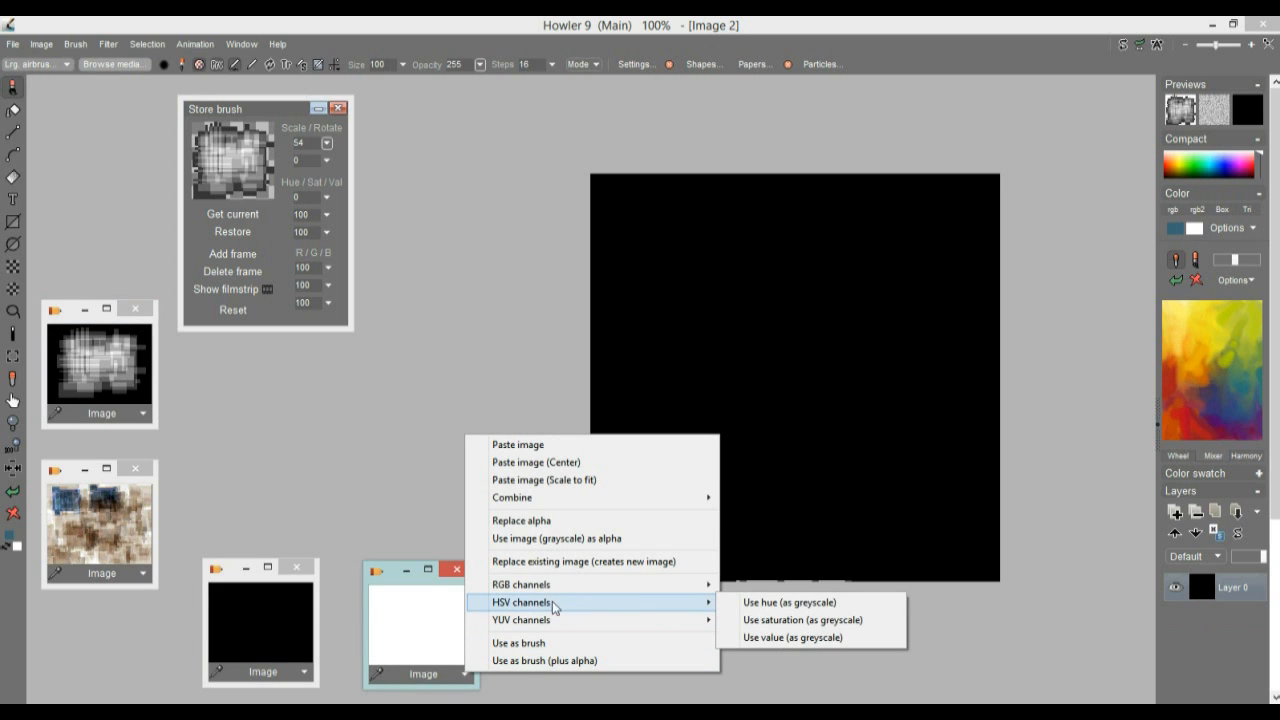
mouse_move(557, 585)
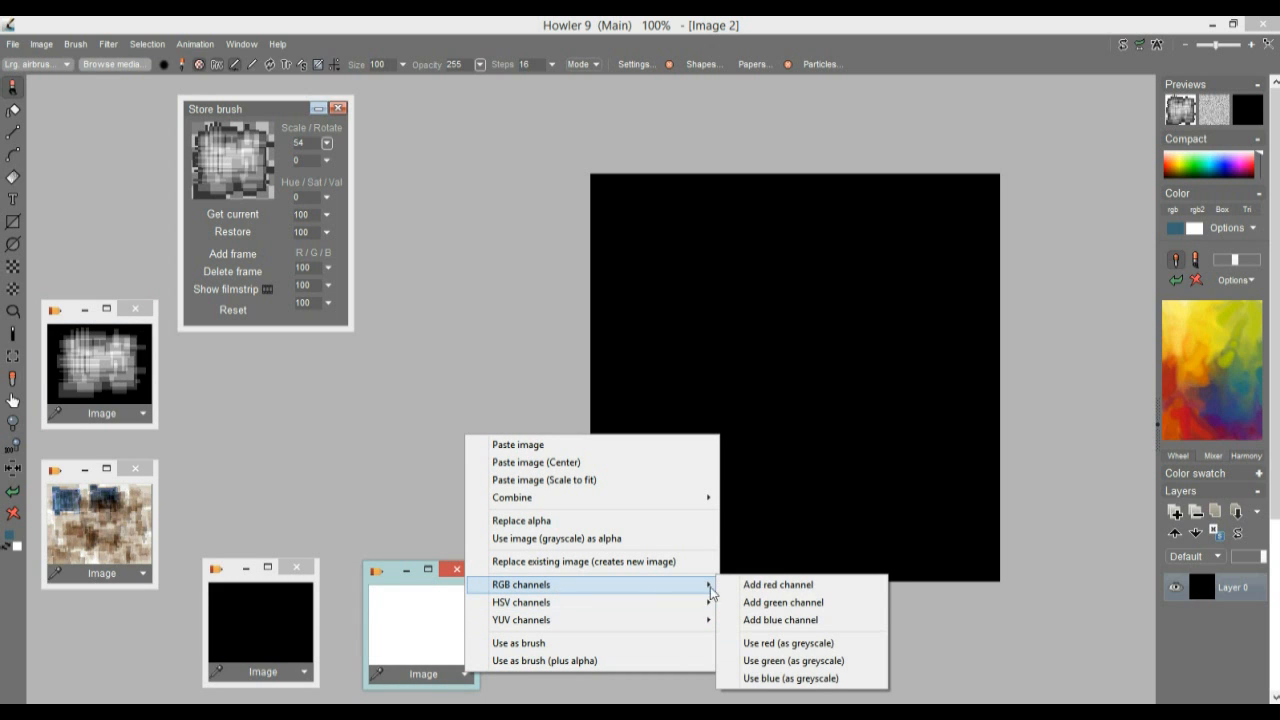
click(825, 585)
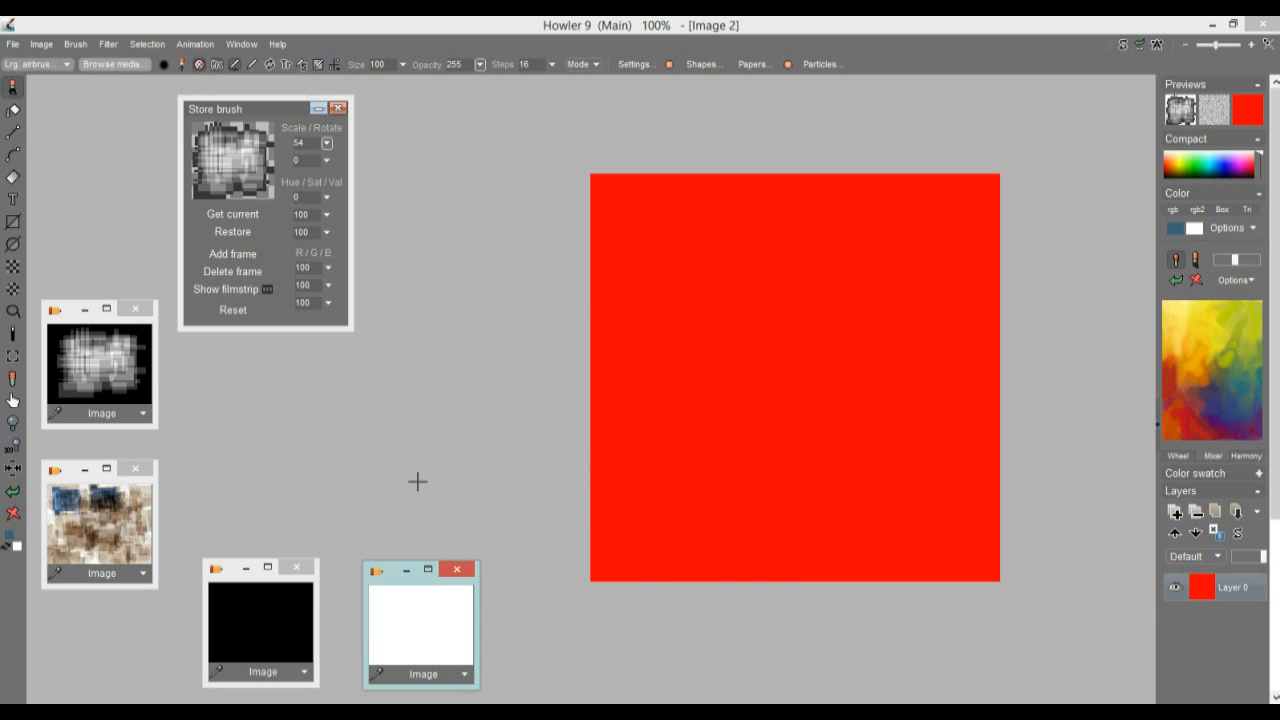
click(212, 640)
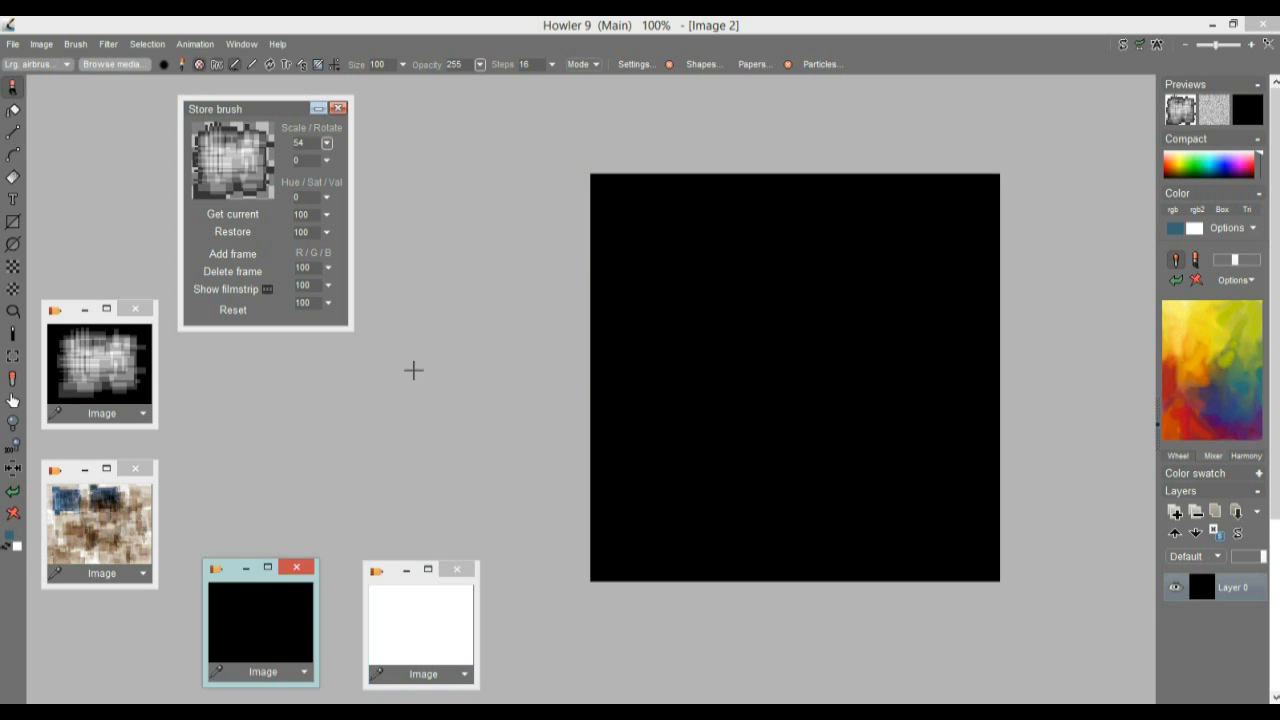
Try painting the whole canvas with the pattern brush at opacity 9, and restore the stored black image
click(481, 65)
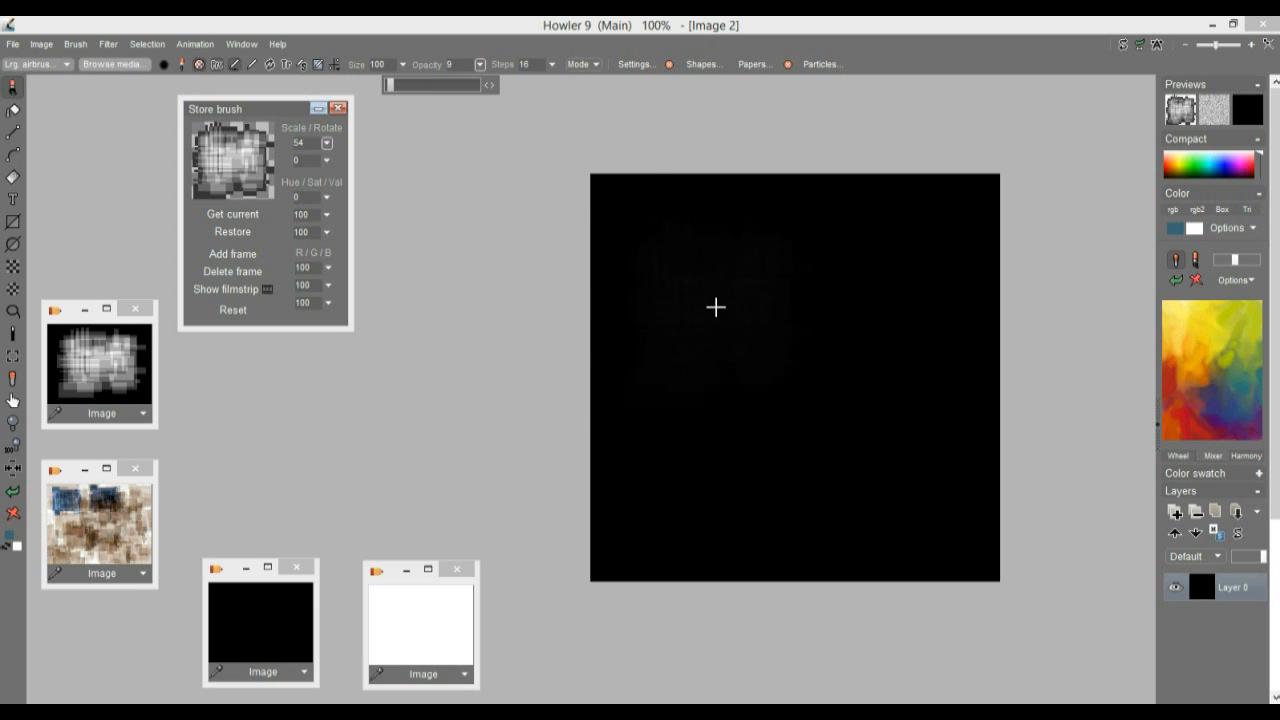
drag(716, 307, 829, 304)
mouse_move(769, 394)
mouse_down()
mouse_move(866, 297)
mouse_move(746, 246)
mouse_move(971, 286)
mouse_move(624, 263)
mouse_move(751, 437)
mouse_move(574, 380)
mouse_move(780, 563)
mouse_move(962, 433)
mouse_move(654, 471)
mouse_move(957, 220)
mouse_move(923, 146)
mouse_move(631, 180)
mouse_move(1026, 240)
mouse_move(954, 440)
mouse_move(908, 381)
mouse_move(517, 397)
mouse_move(832, 512)
mouse_up()
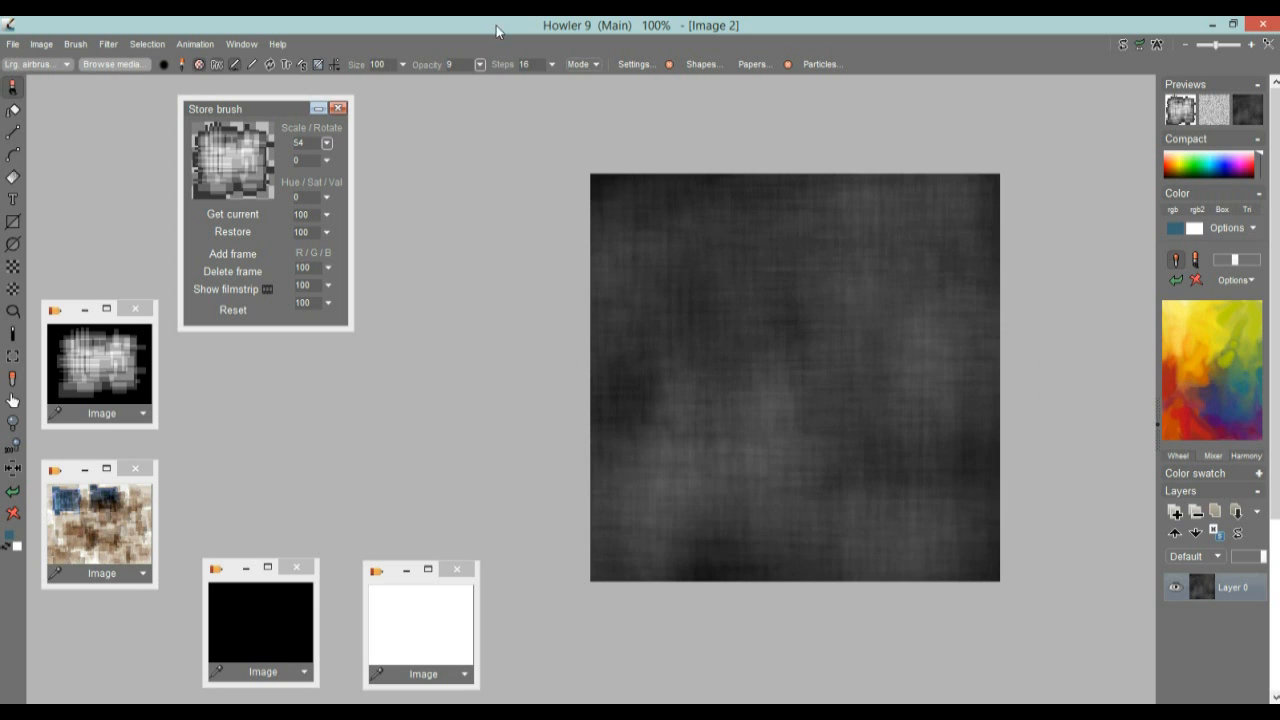
click(259, 635)
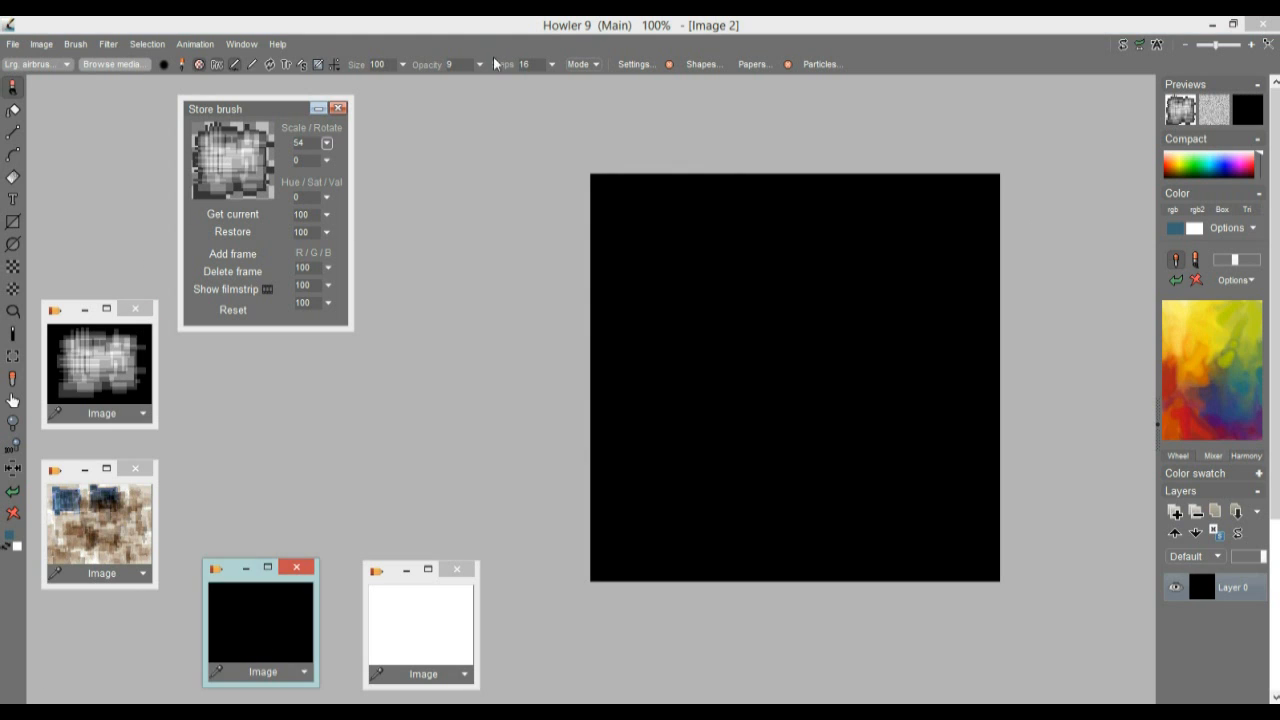
Set the brush steps to 97 and opacity to 22, and cover the whole black canvas with pattern brush strokes
click(551, 65)
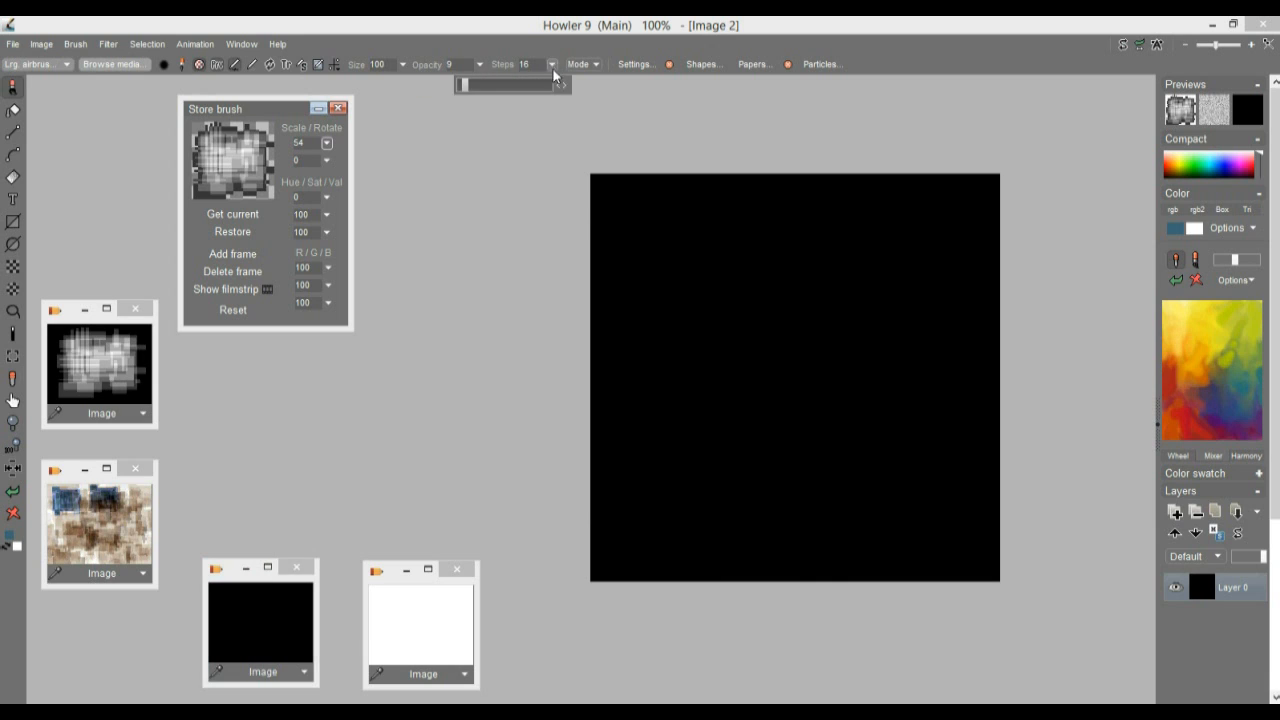
click(483, 68)
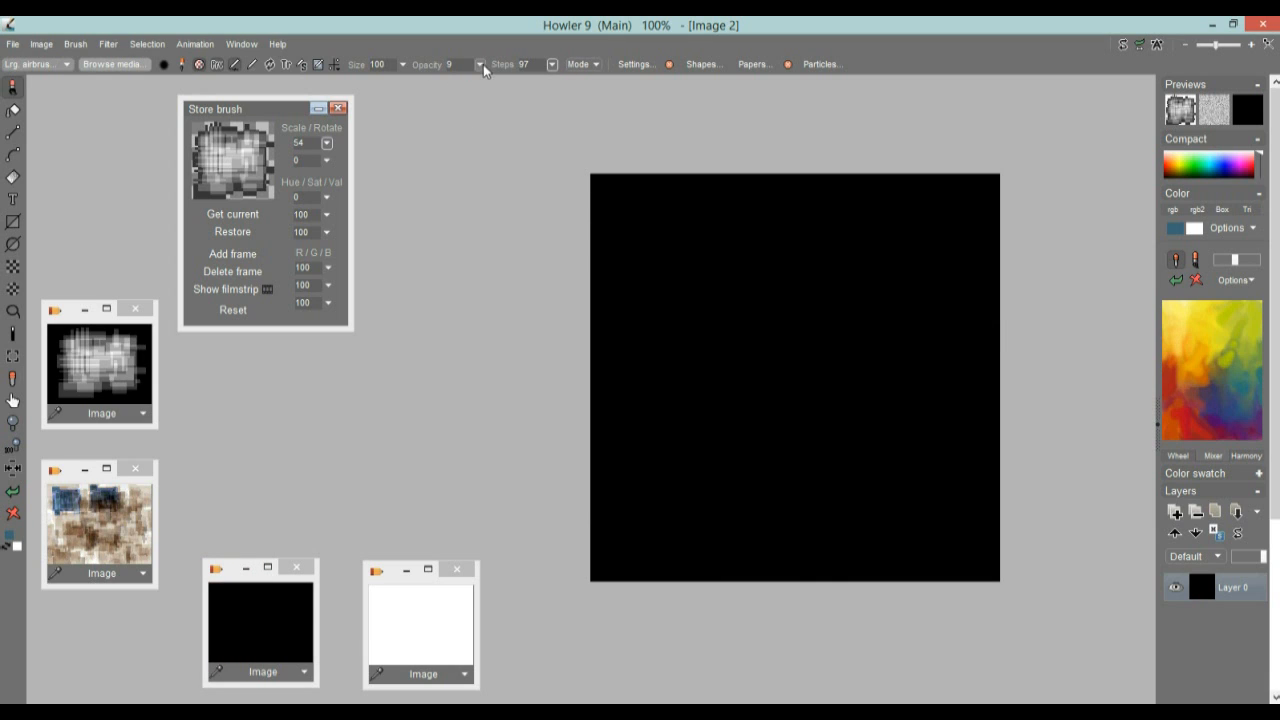
click(480, 65)
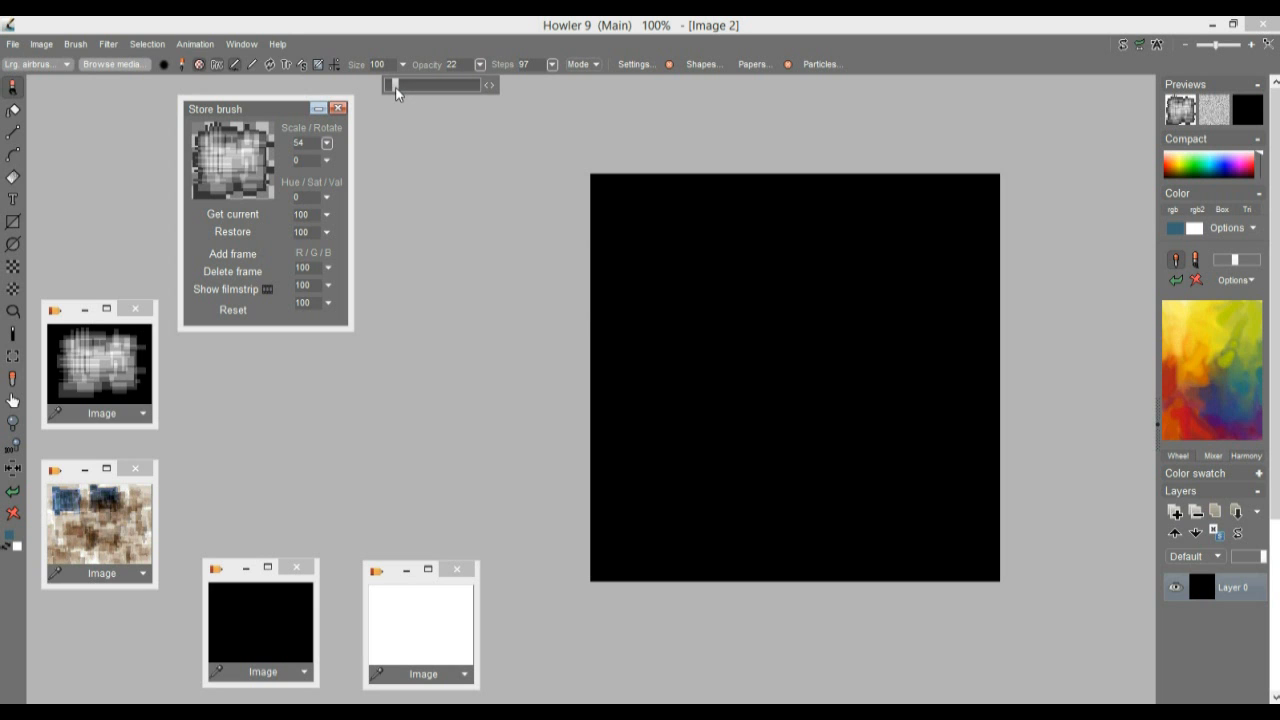
mouse_move(720, 300)
mouse_down()
mouse_move(860, 311)
mouse_move(948, 348)
mouse_move(526, 217)
mouse_move(571, 486)
mouse_move(609, 289)
mouse_move(1059, 424)
mouse_move(514, 549)
mouse_move(880, 346)
mouse_move(600, 177)
mouse_move(712, 523)
mouse_move(822, 258)
mouse_up()
scroll(825, 268, up, 2)
scroll(825, 268, down, 3)
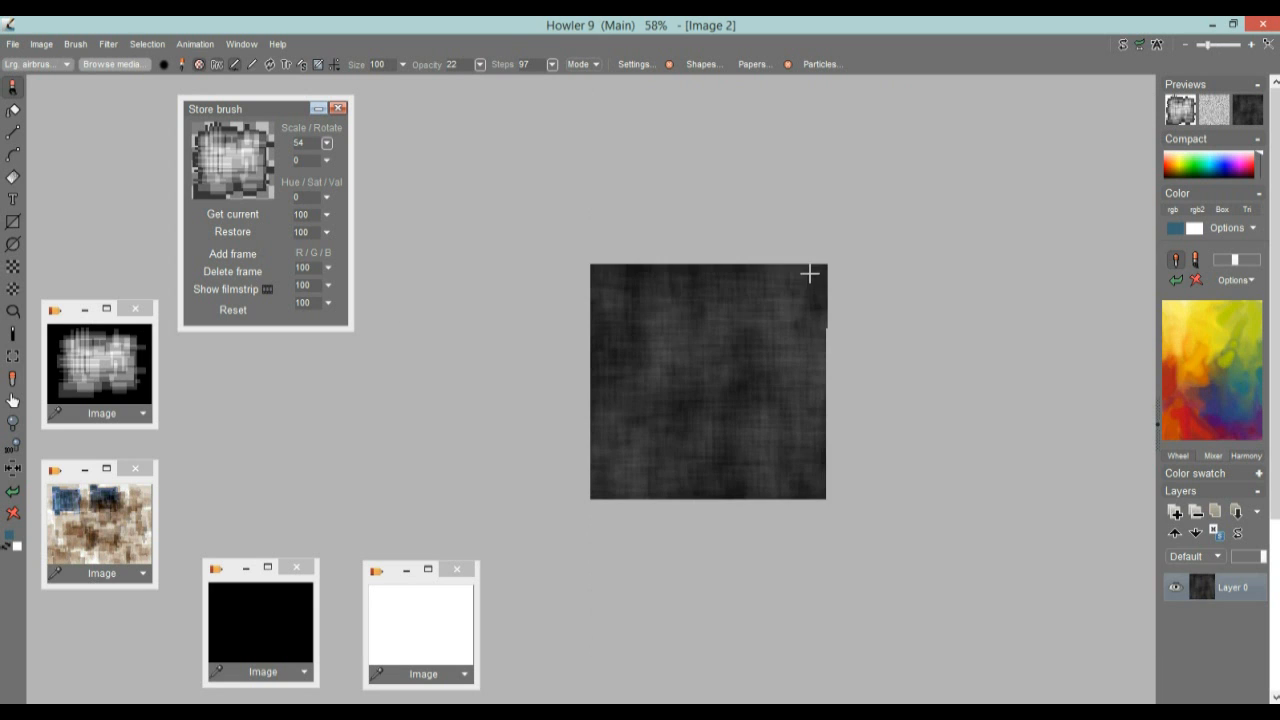
Expand the dynamic range of the painted dark texture
click(40, 46)
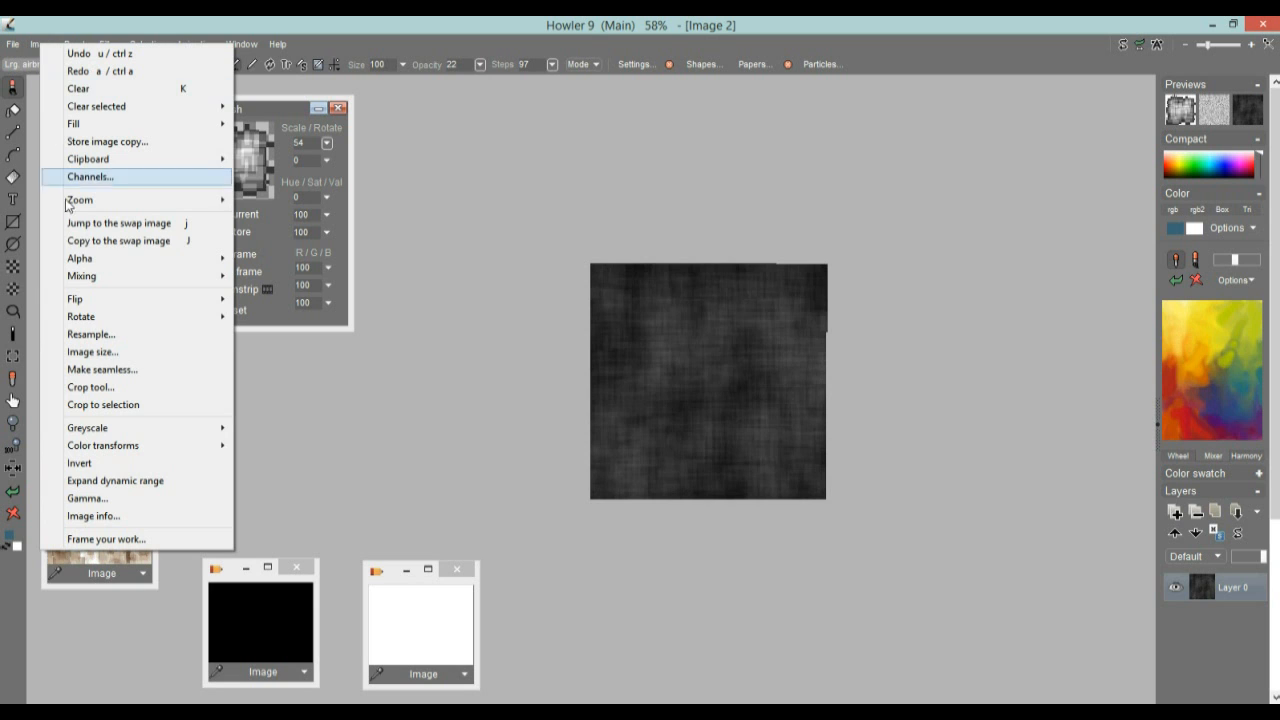
click(162, 481)
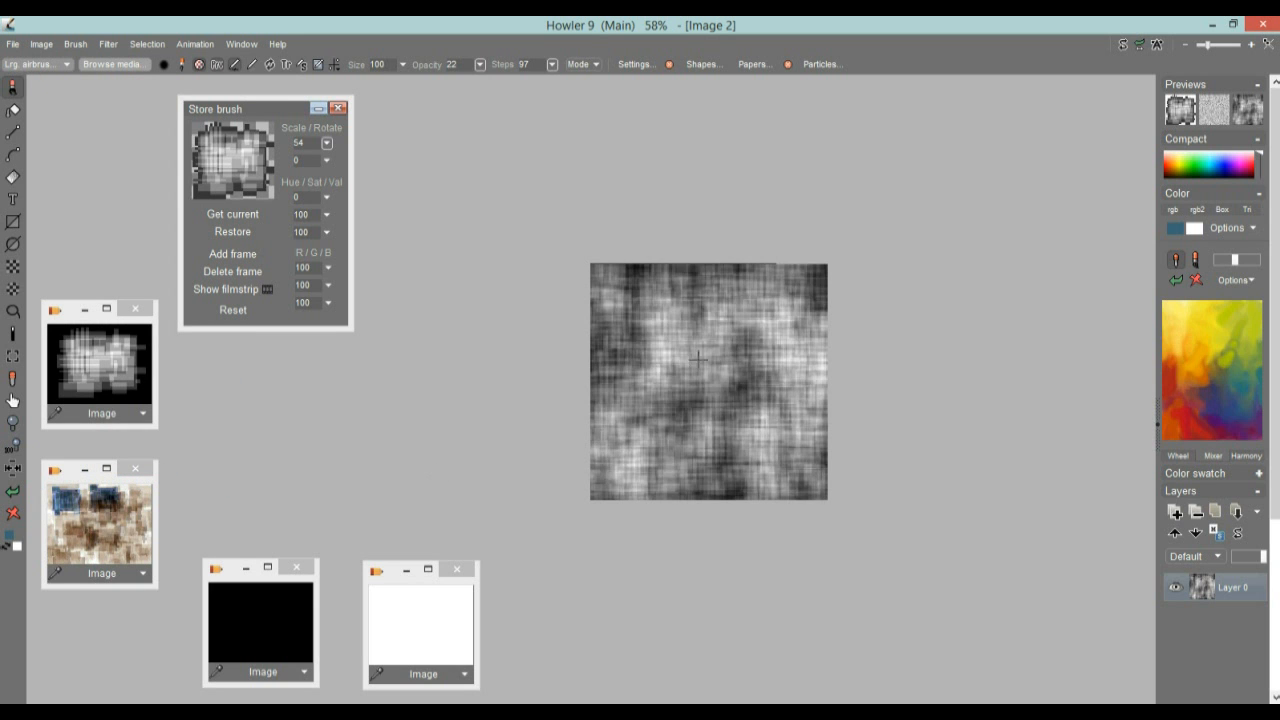
scroll(731, 343, up, 3)
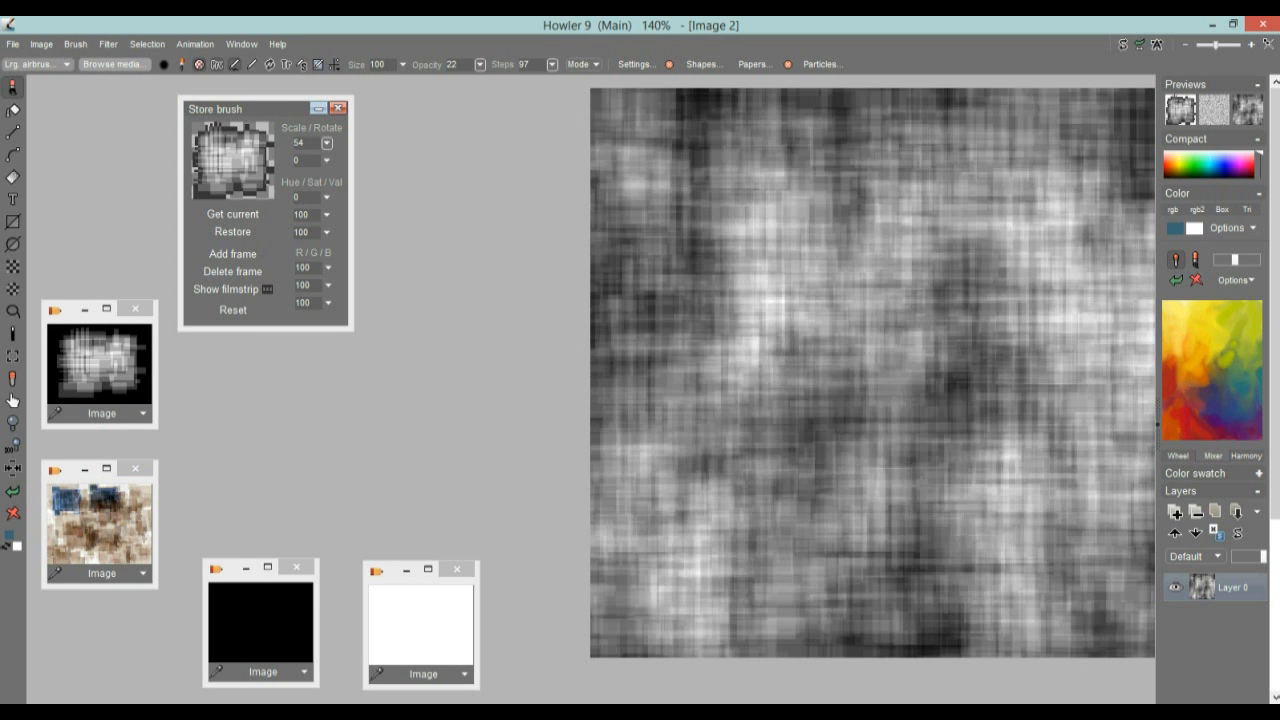
drag(930, 375, 774, 357)
scroll(627, 340, up, 4)
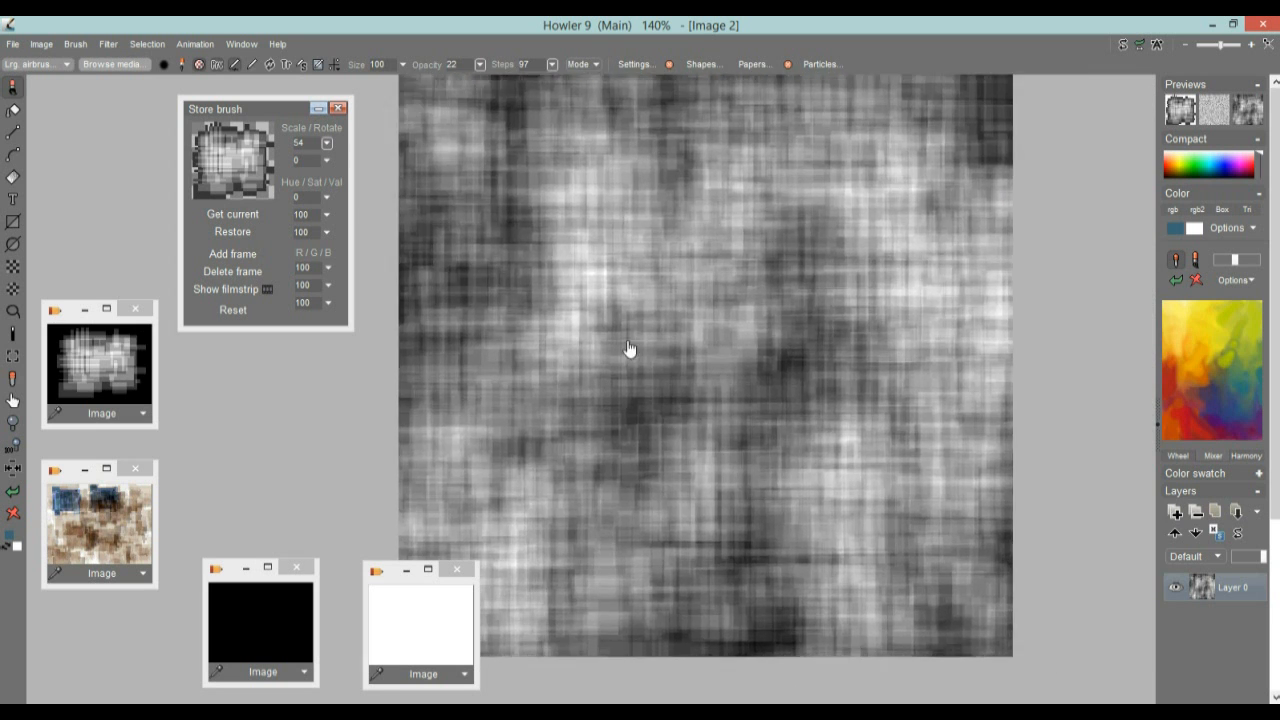
scroll(806, 345, down, 5)
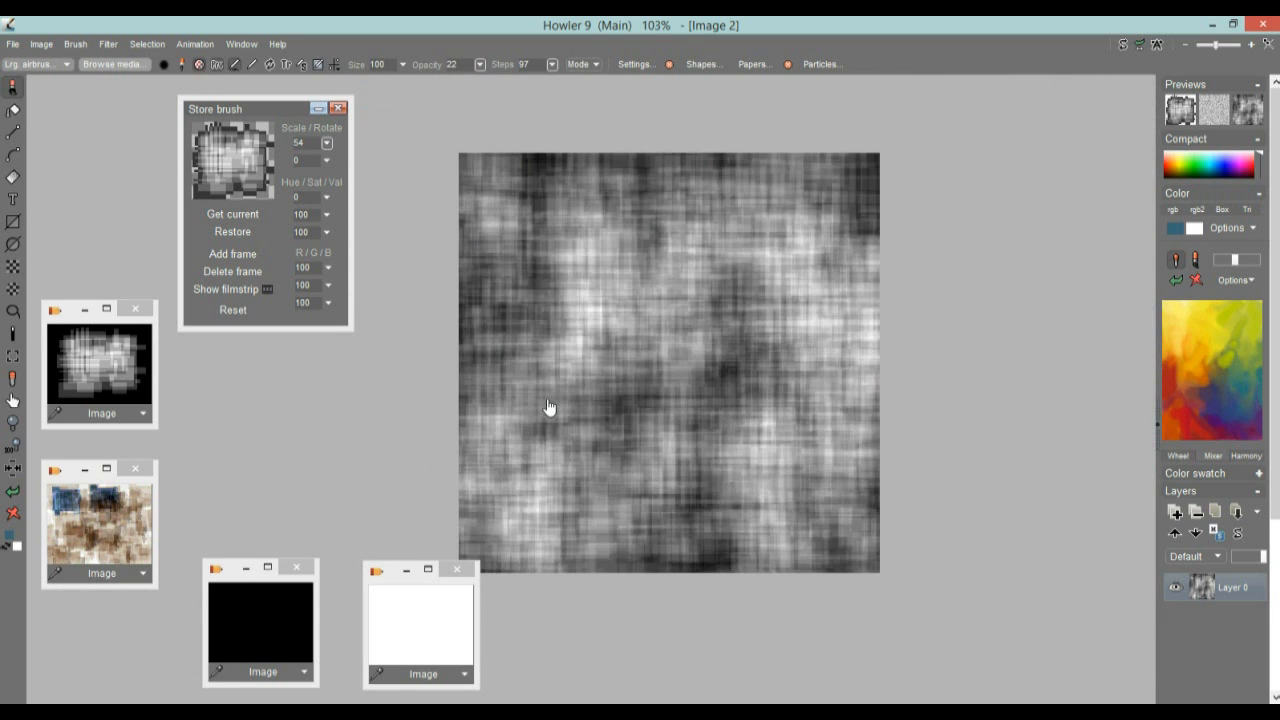
Store an image copy of the woven greyscale texture and place it above the stored black image
click(95, 355)
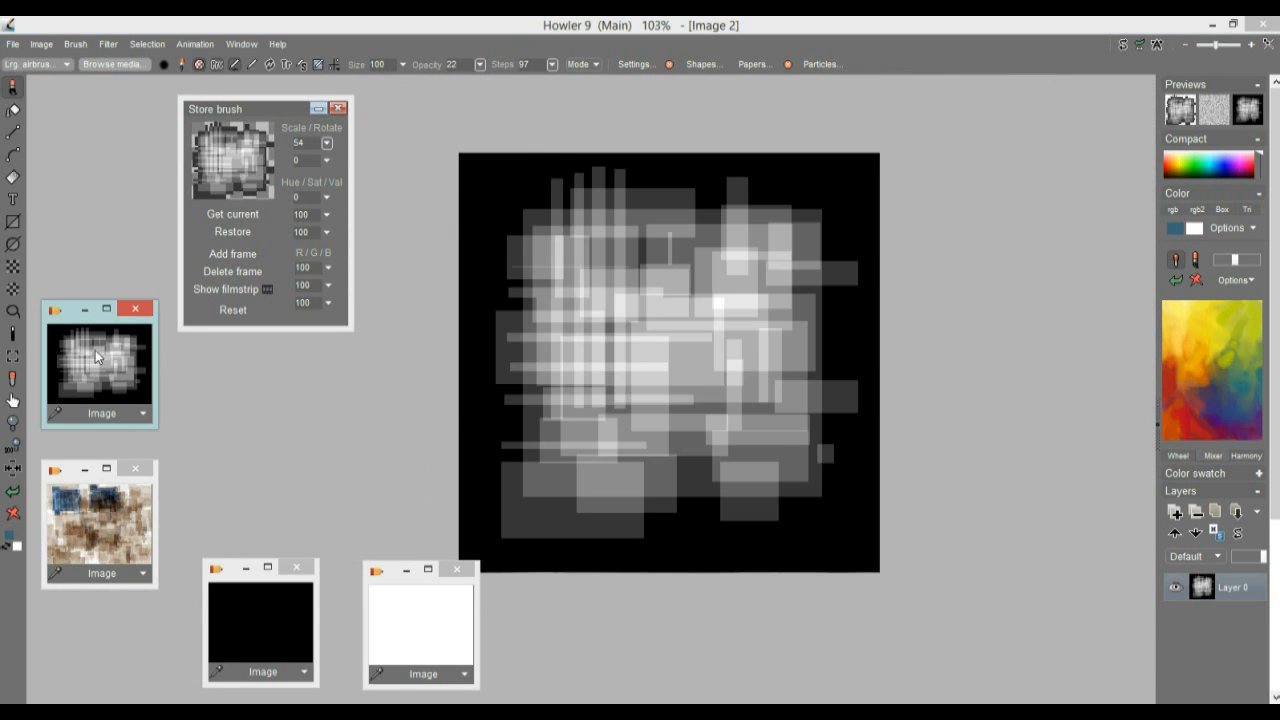
click(14, 492)
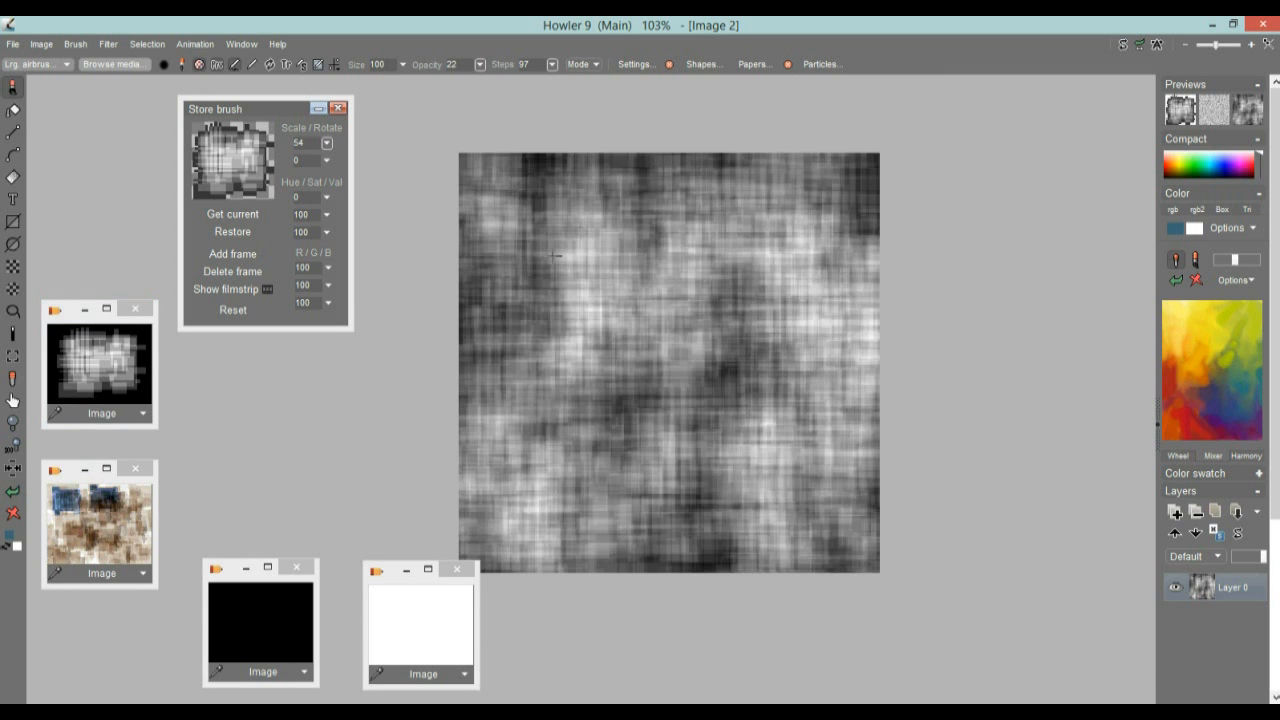
click(40, 44)
click(85, 141)
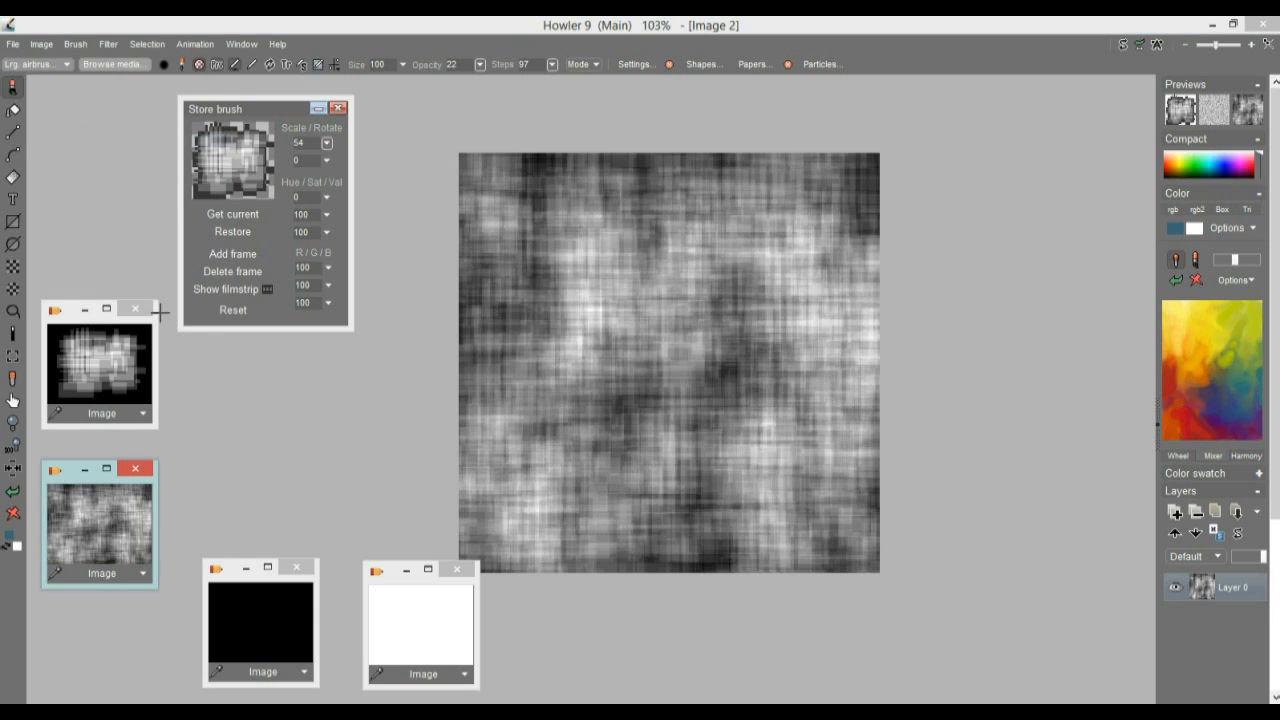
drag(69, 485, 207, 443)
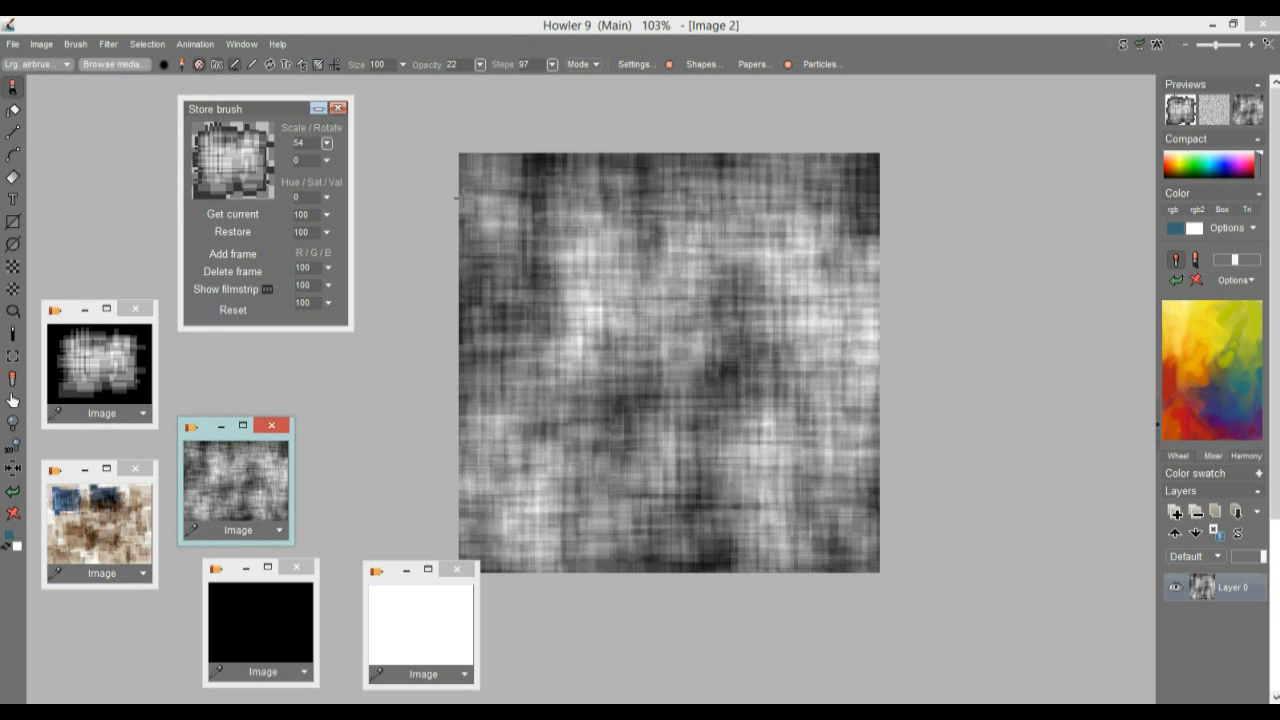
drag(670, 364, 837, 351)
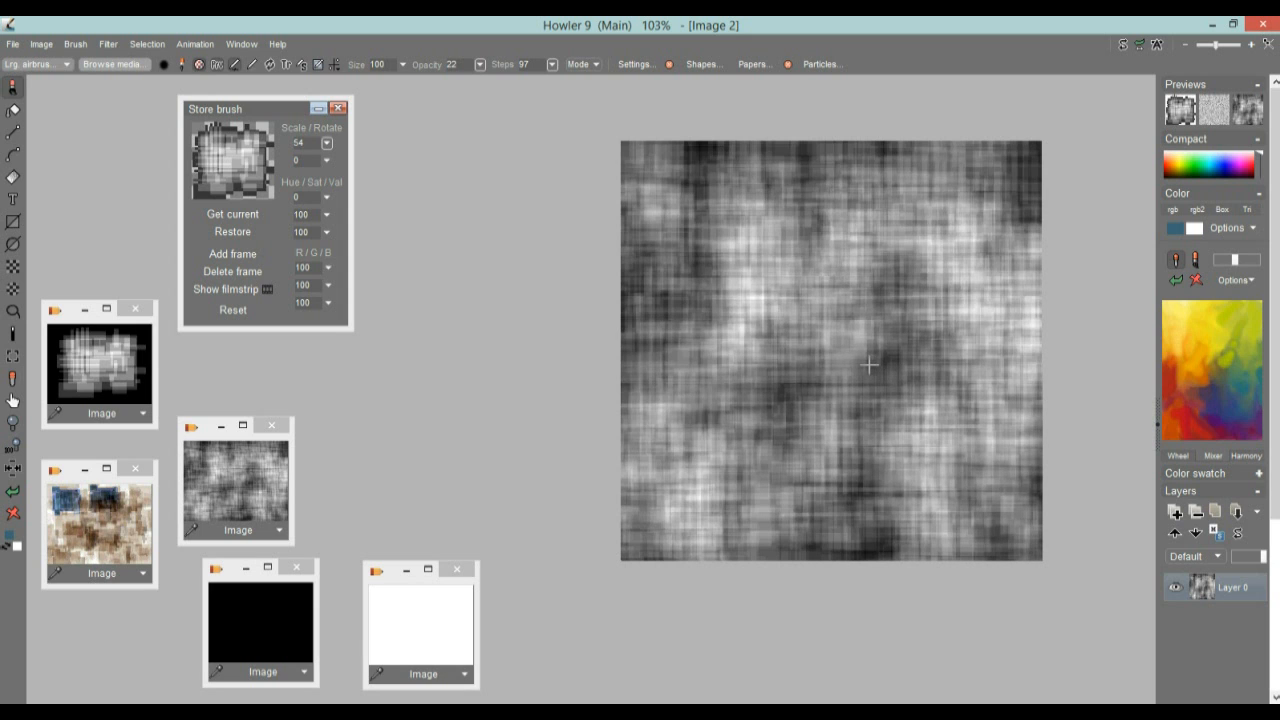
Open the Windows Task Manager, shrink its window beside the canvas and show the processor performance graph
key(ctrl+shift+Escape)
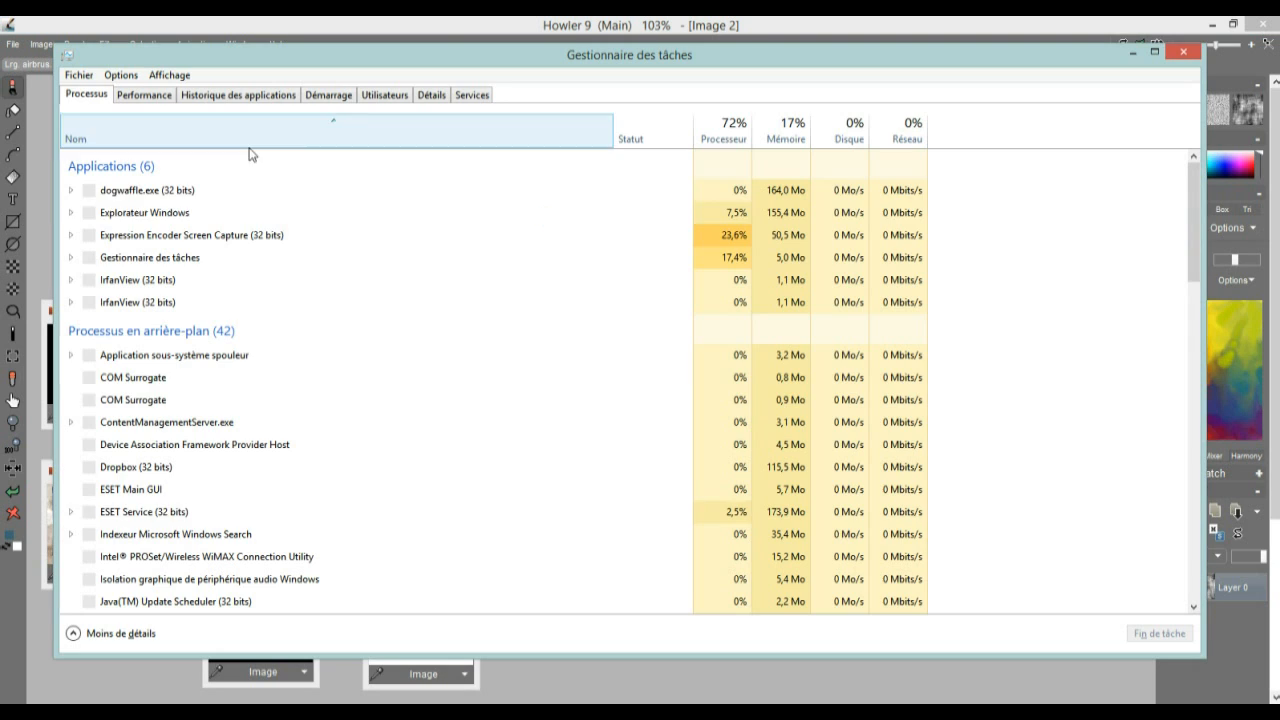
drag(1204, 656, 668, 551)
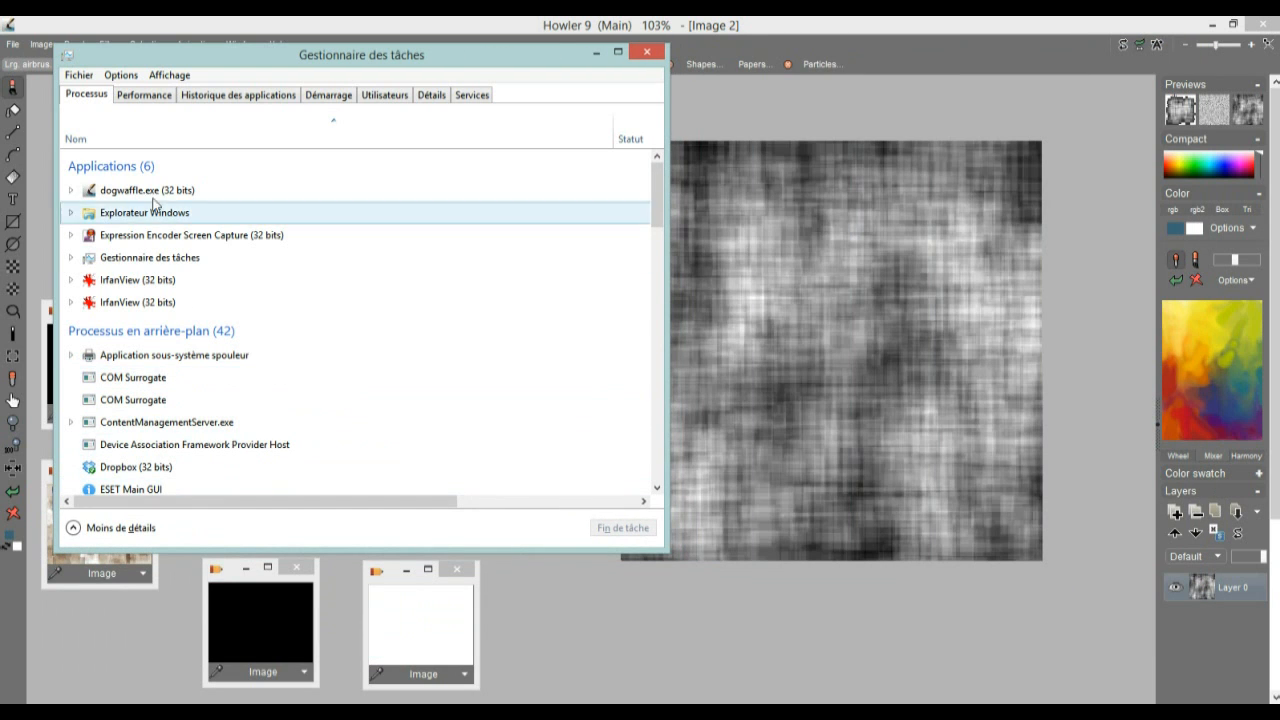
click(152, 96)
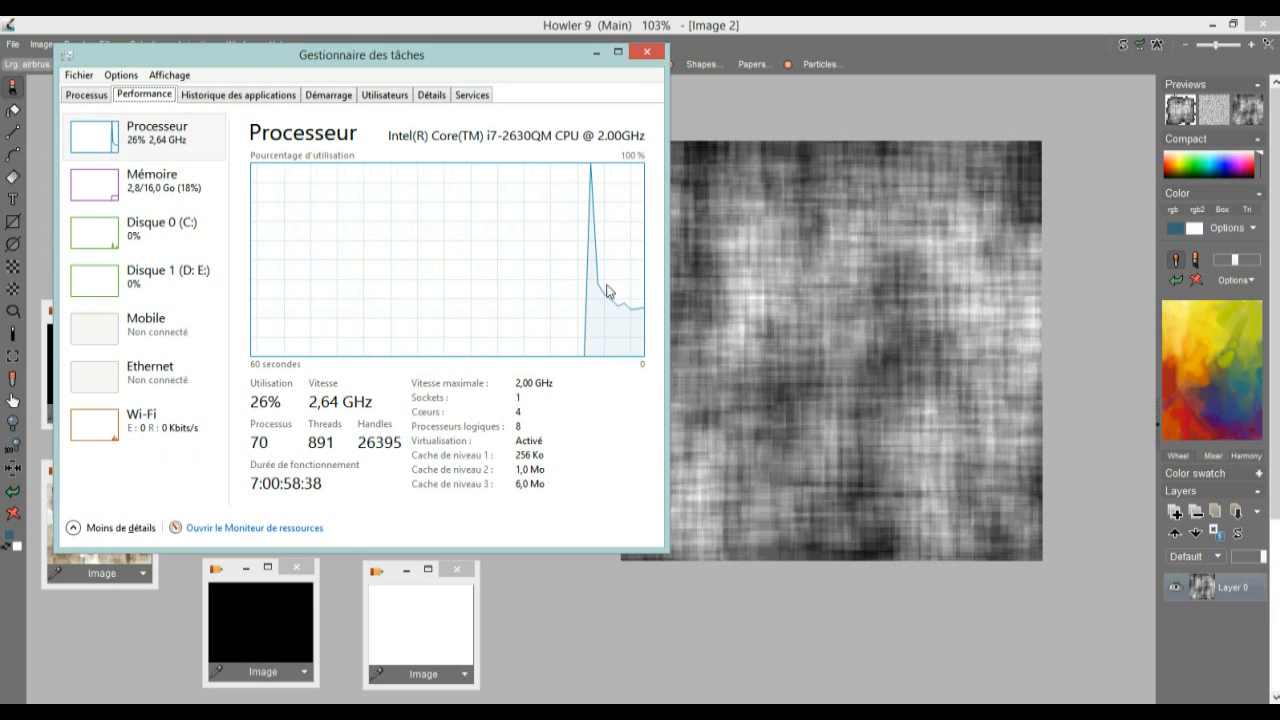
Check the resource use of dogwaffle.exe in the widened Task Manager process list, then minimize Task Manager
click(84, 95)
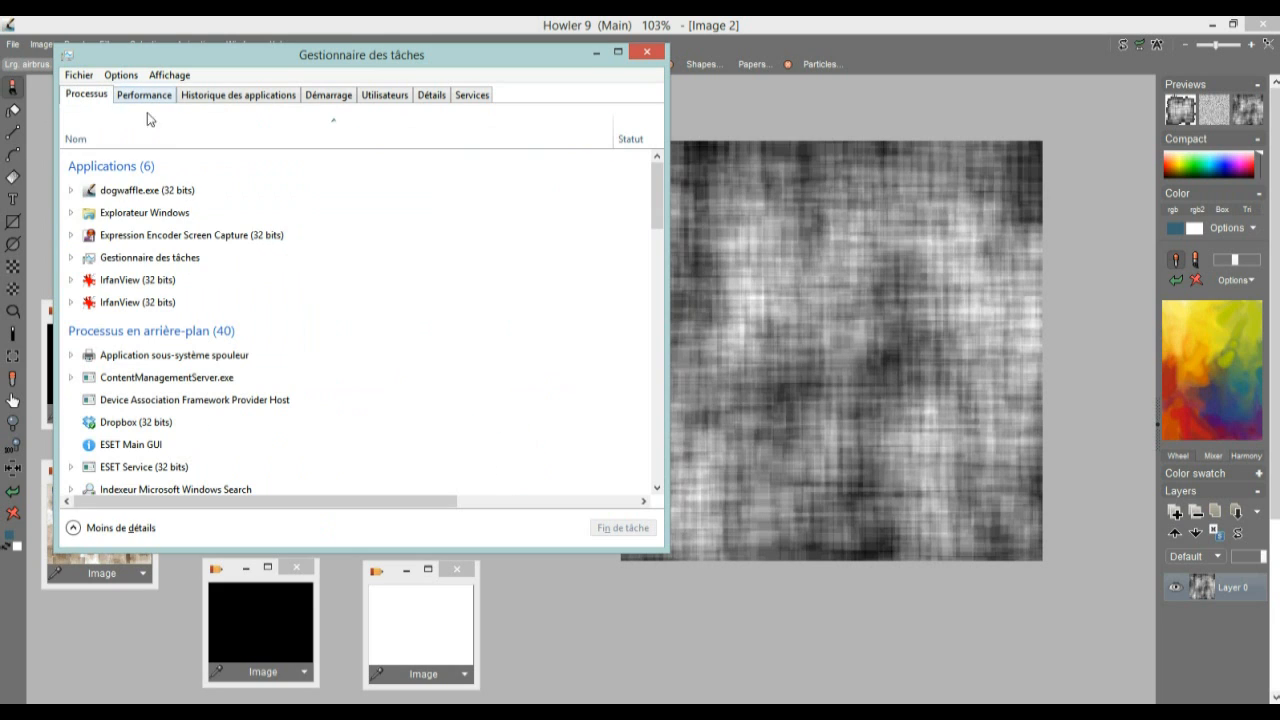
click(146, 192)
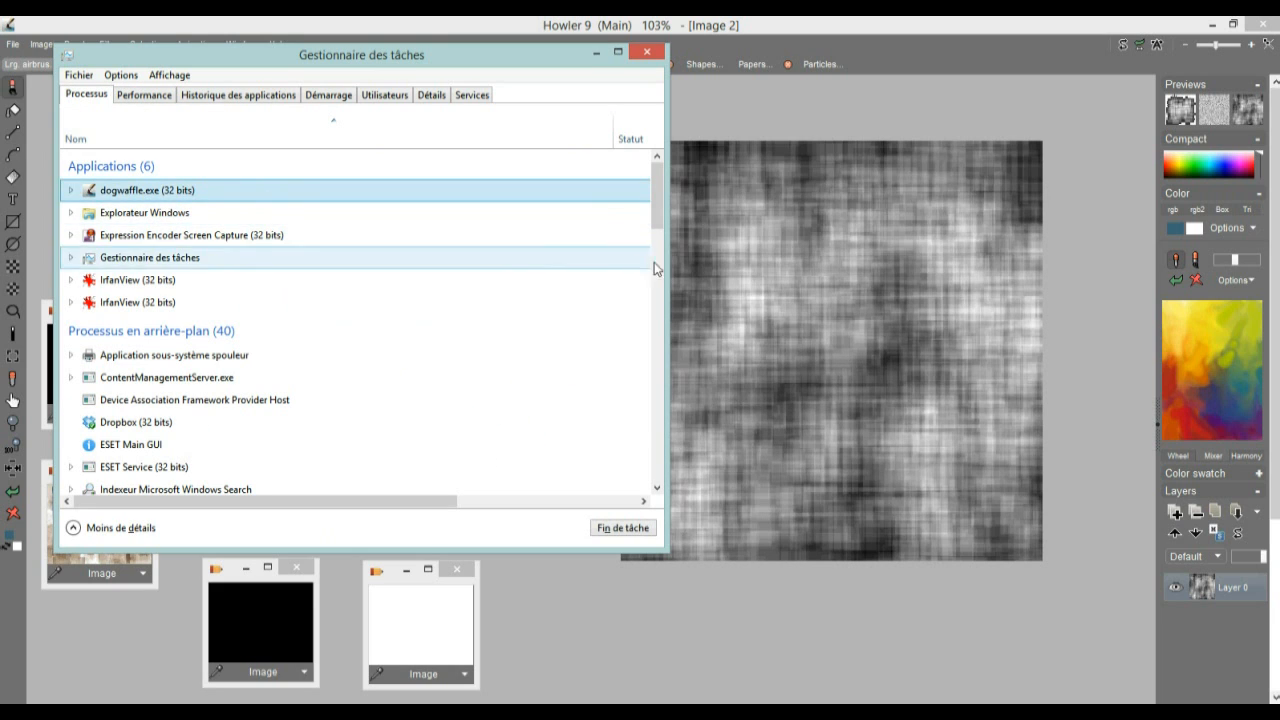
drag(666, 270, 1057, 293)
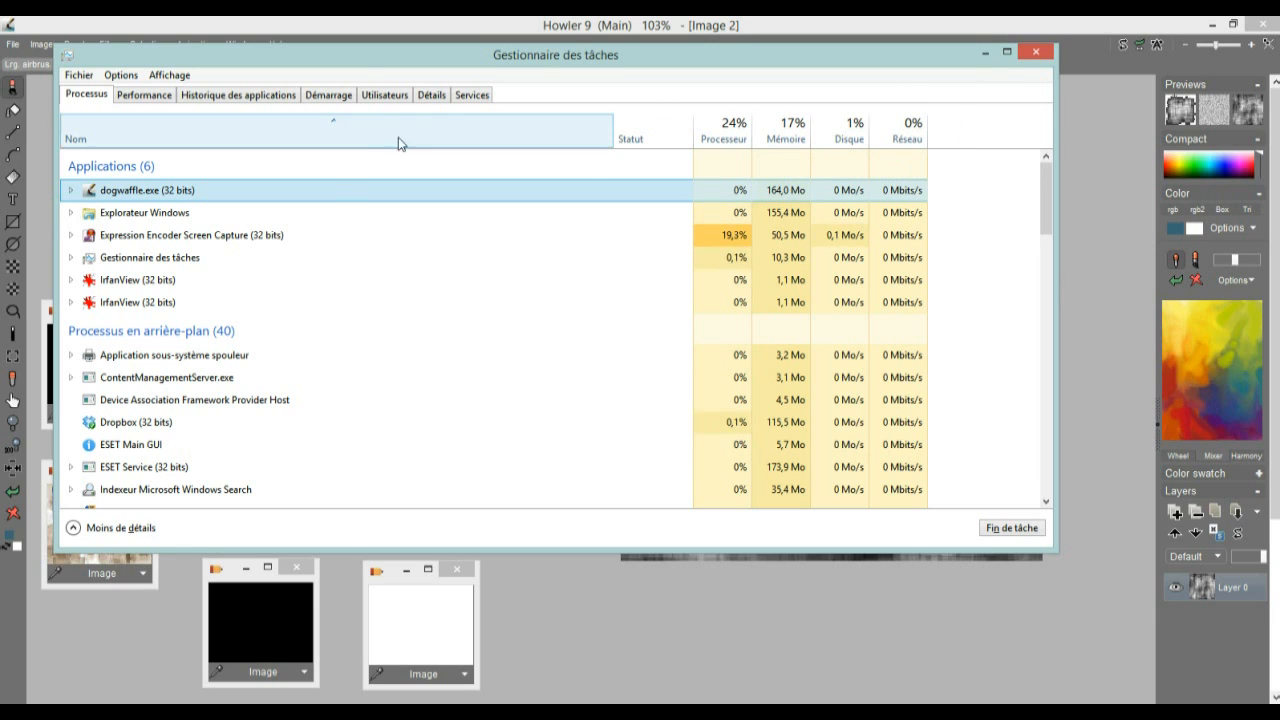
click(986, 53)
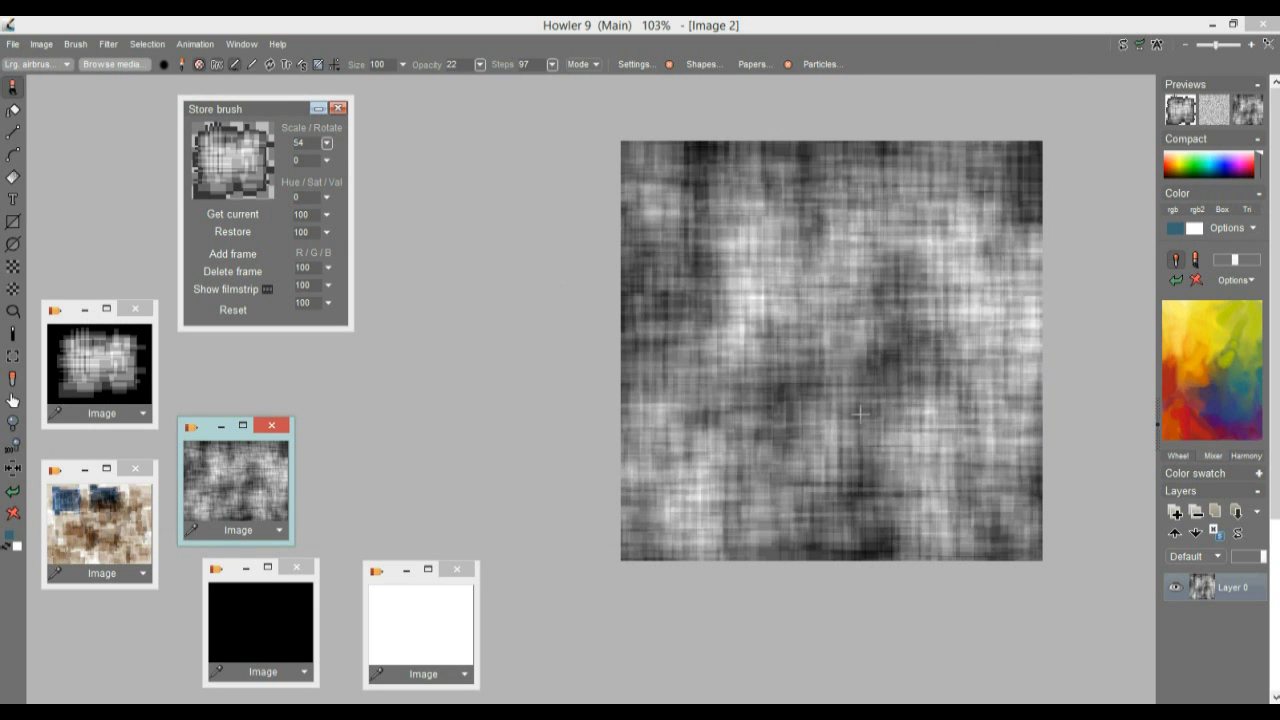
Render the woven texture as a 3D terrain with Puppy Ray GPU and turn the camera to look across it
click(108, 44)
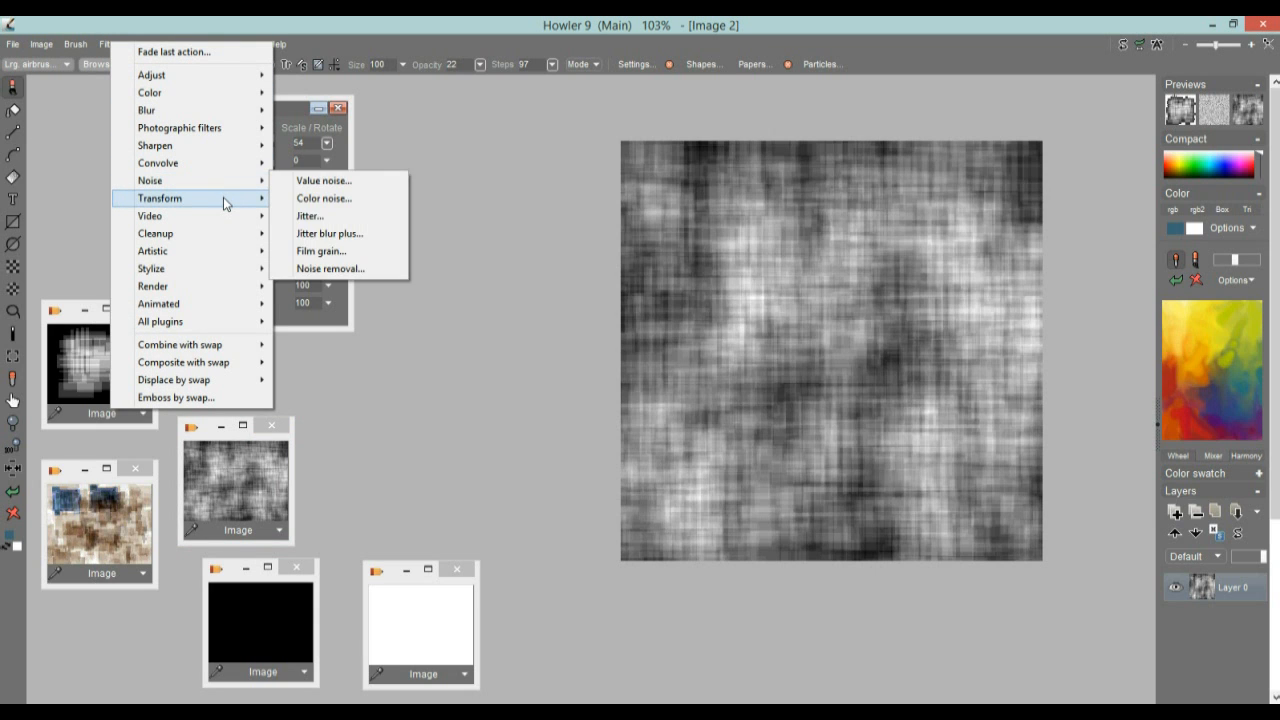
mouse_move(223, 197)
mouse_move(405, 288)
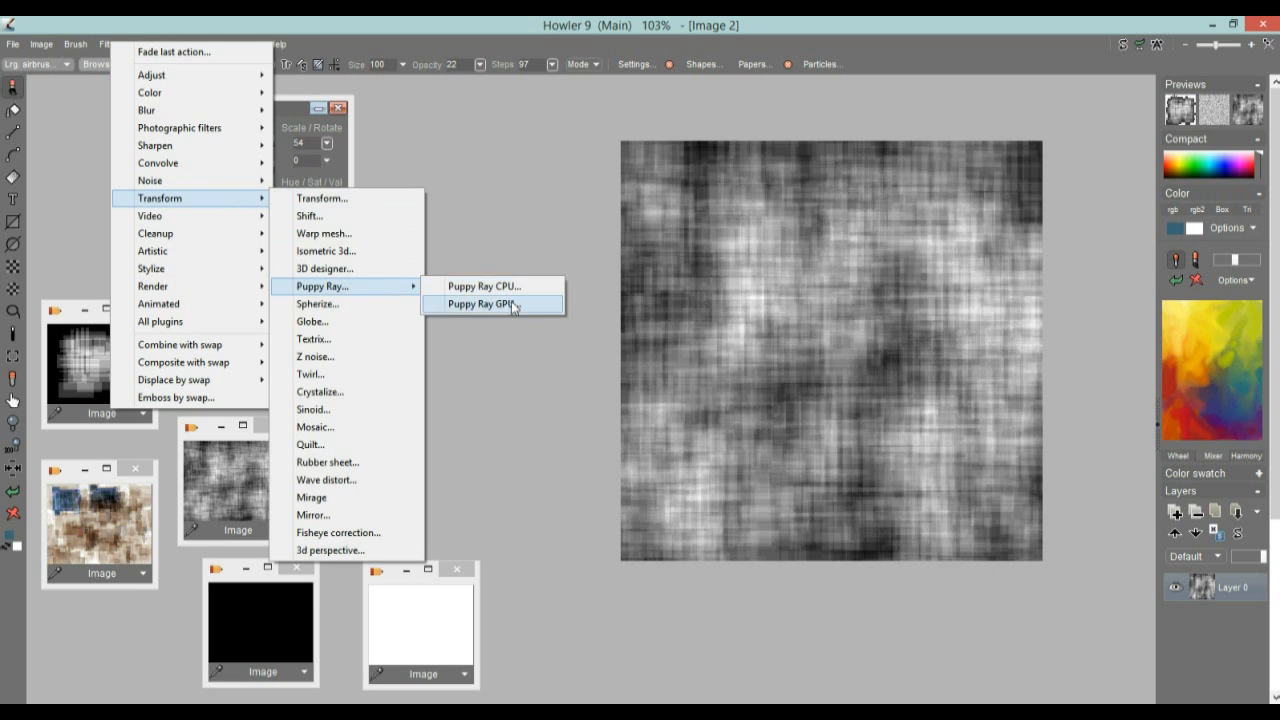
click(513, 306)
drag(643, 167, 400, 152)
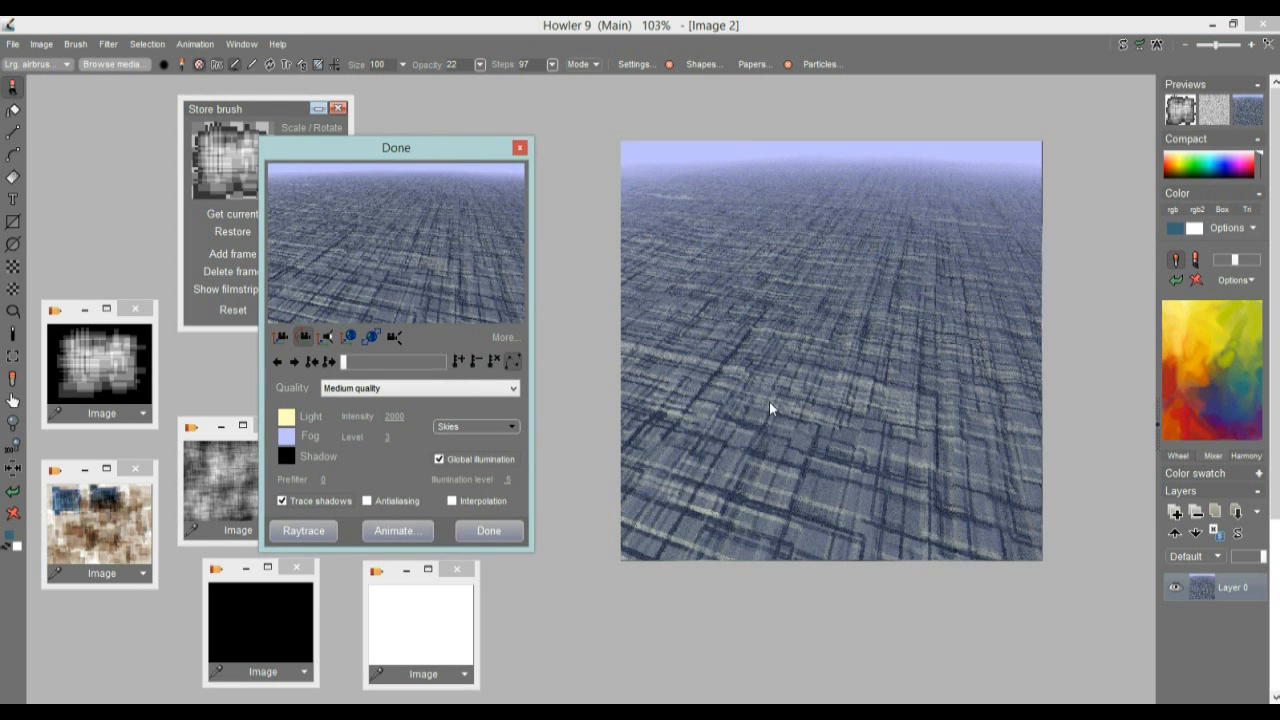
drag(441, 228, 754, 244)
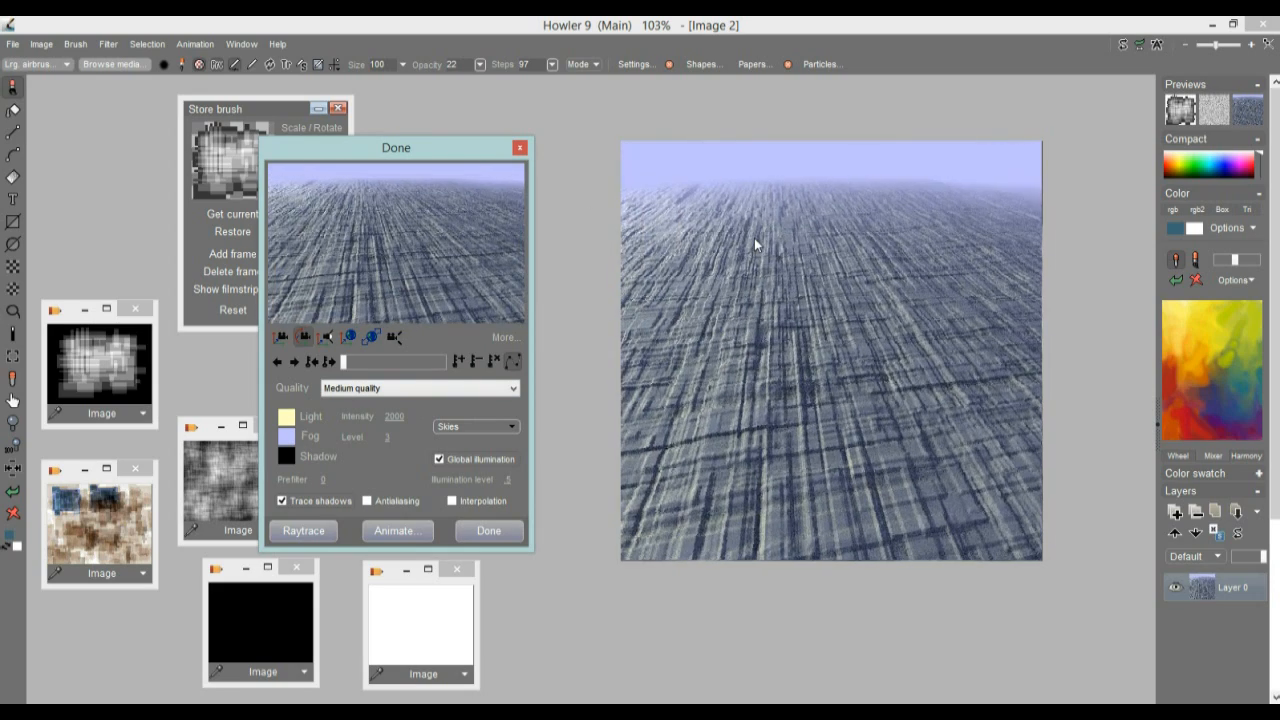
Expand the Puppy Ray settings and set light hardness to .1, specularity to 5 and illumination level to 0.3
click(505, 338)
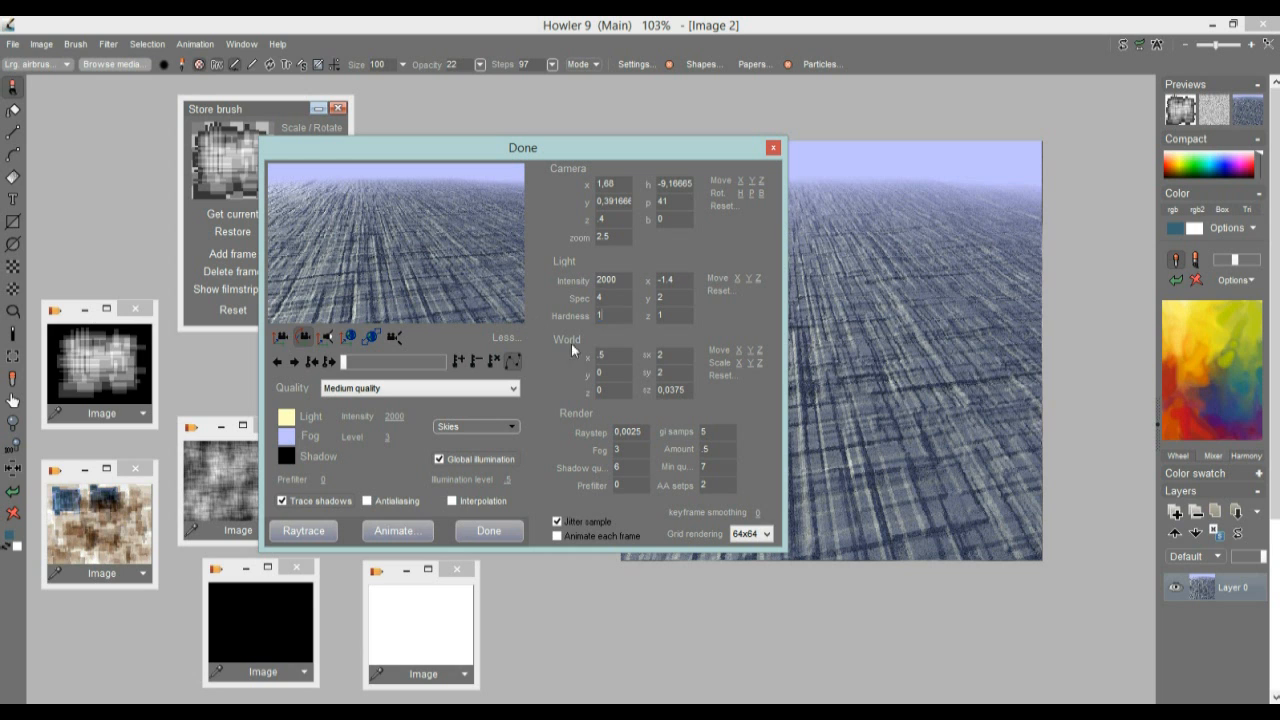
drag(440, 147, 250, 121)
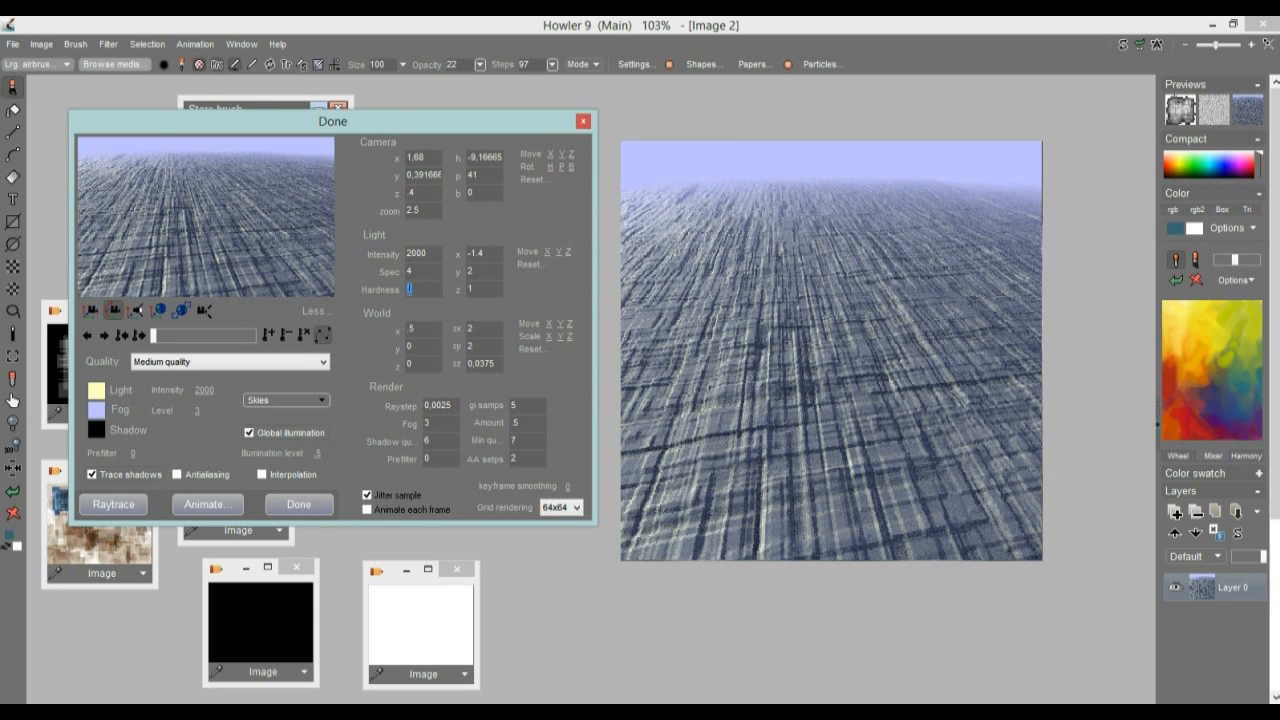
text(.)
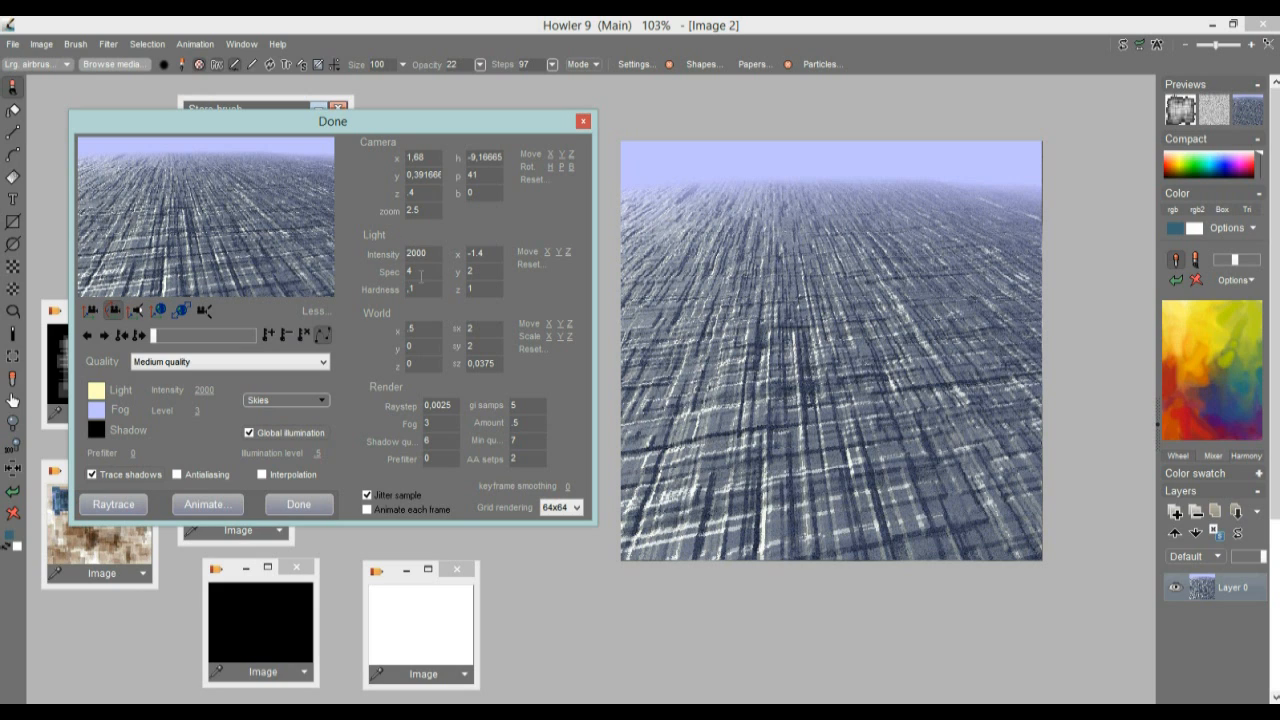
text(5)
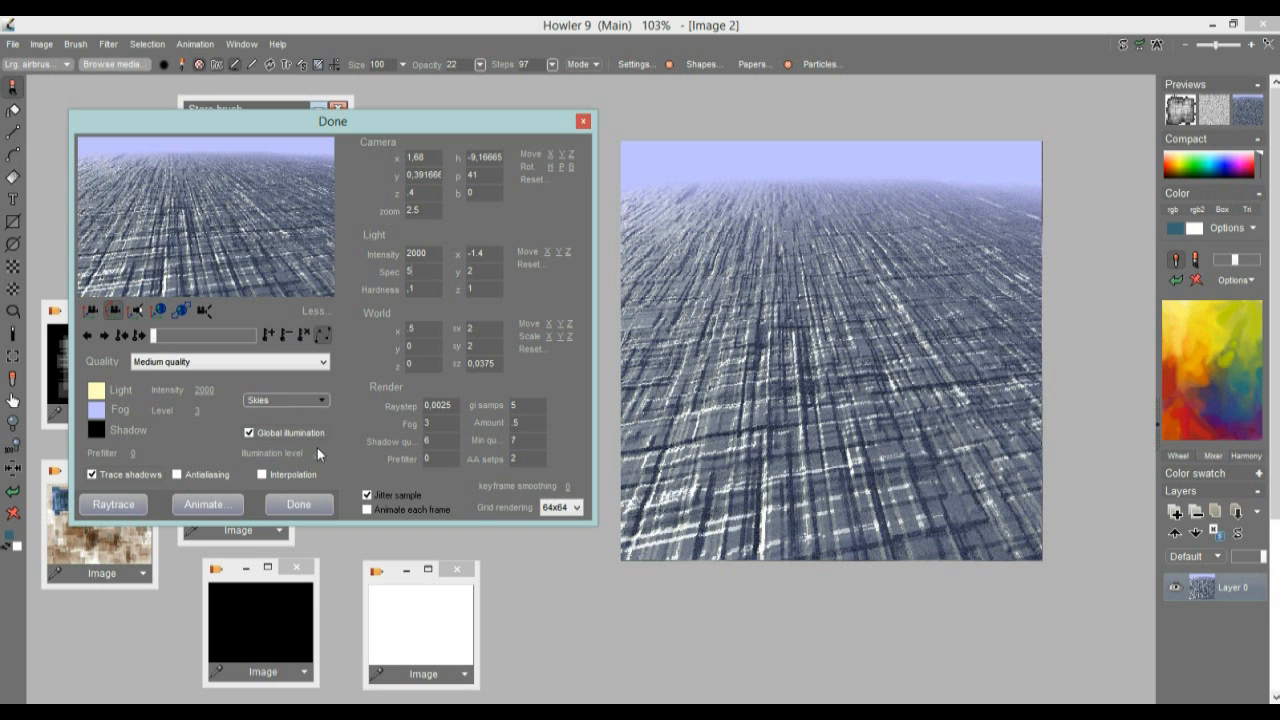
drag(316, 452, 287, 455)
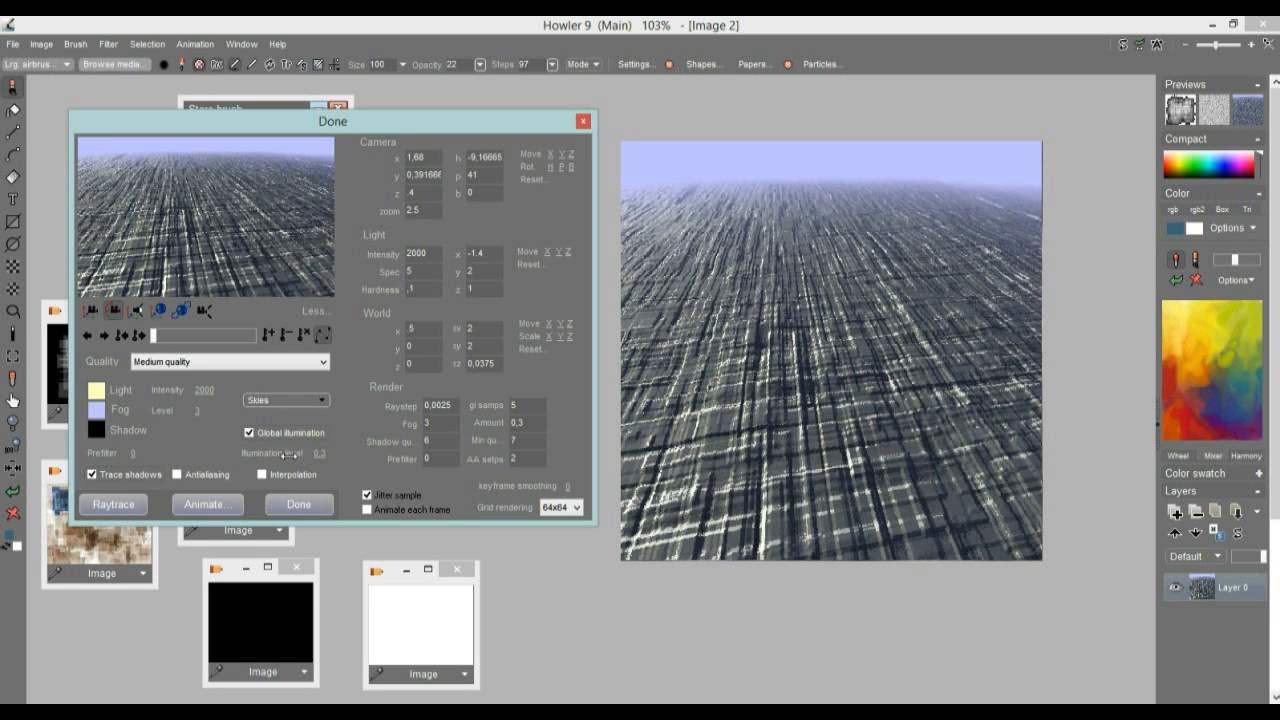
Try the Final render quality on the terrain, then return the quality to Medium quality
click(195, 365)
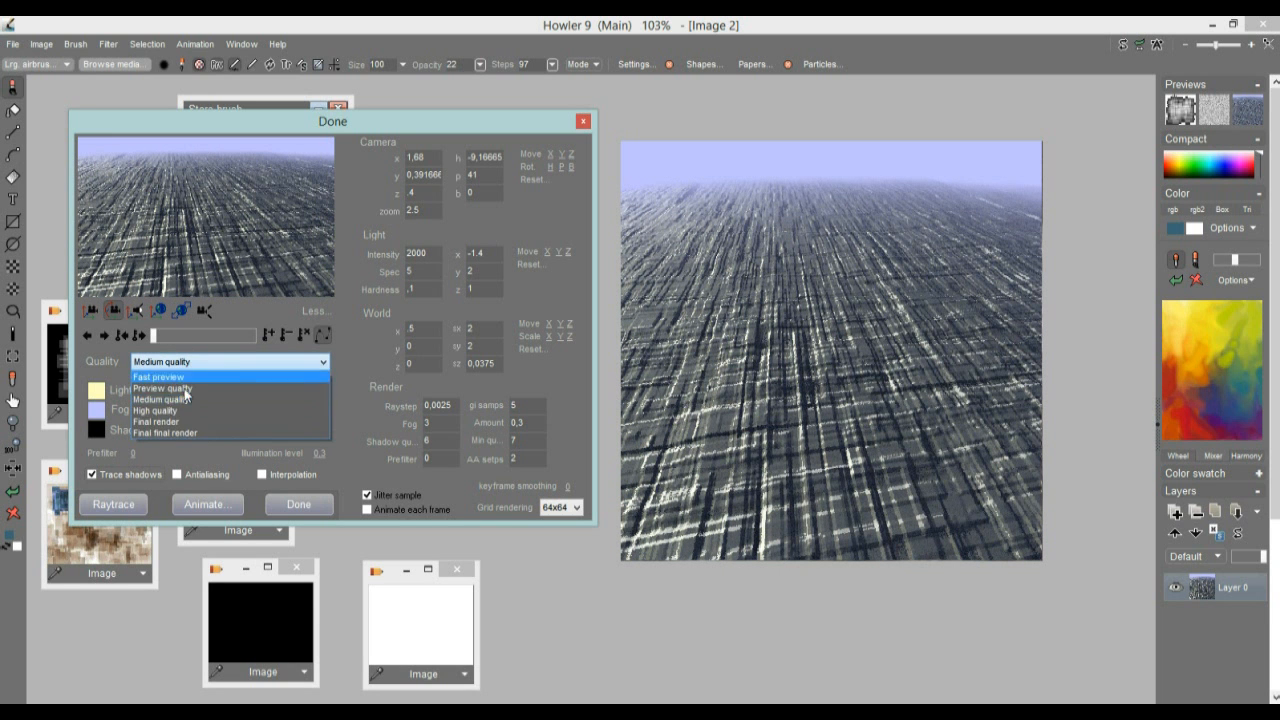
click(183, 423)
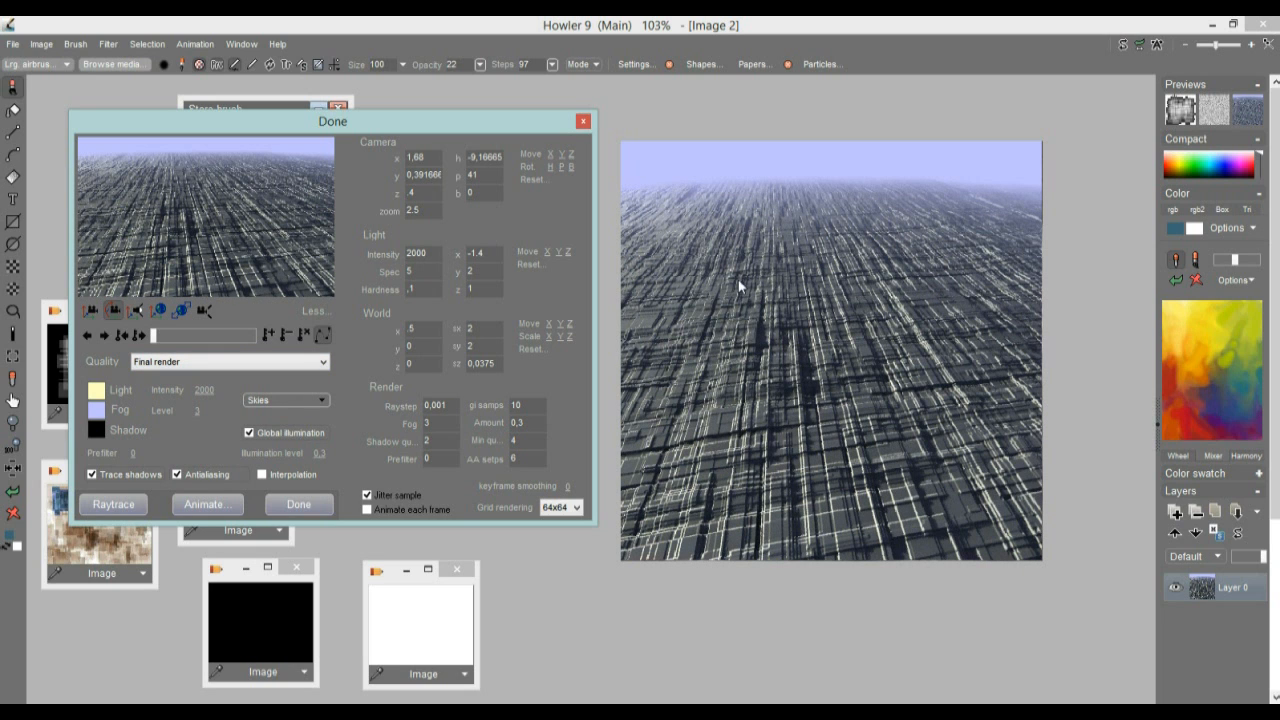
click(155, 362)
click(160, 402)
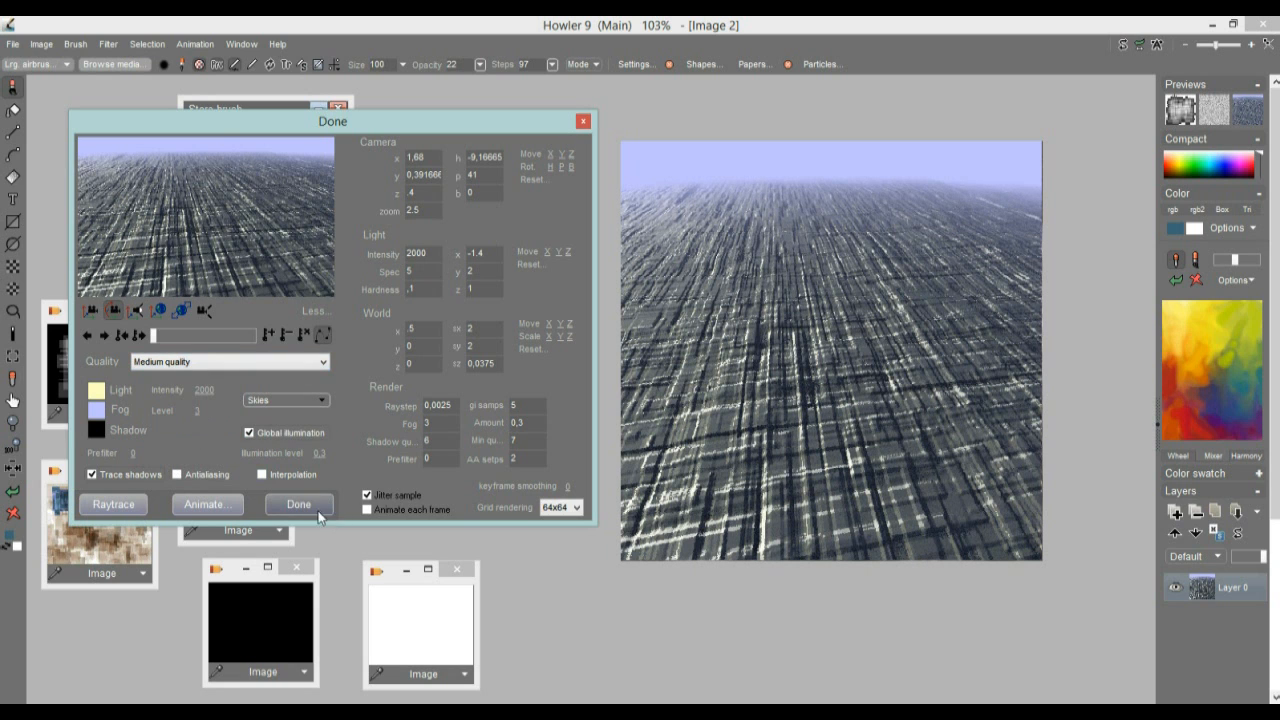
Accept the Puppy Ray render and put the stored woven greyscale texture back on the canvas
click(286, 504)
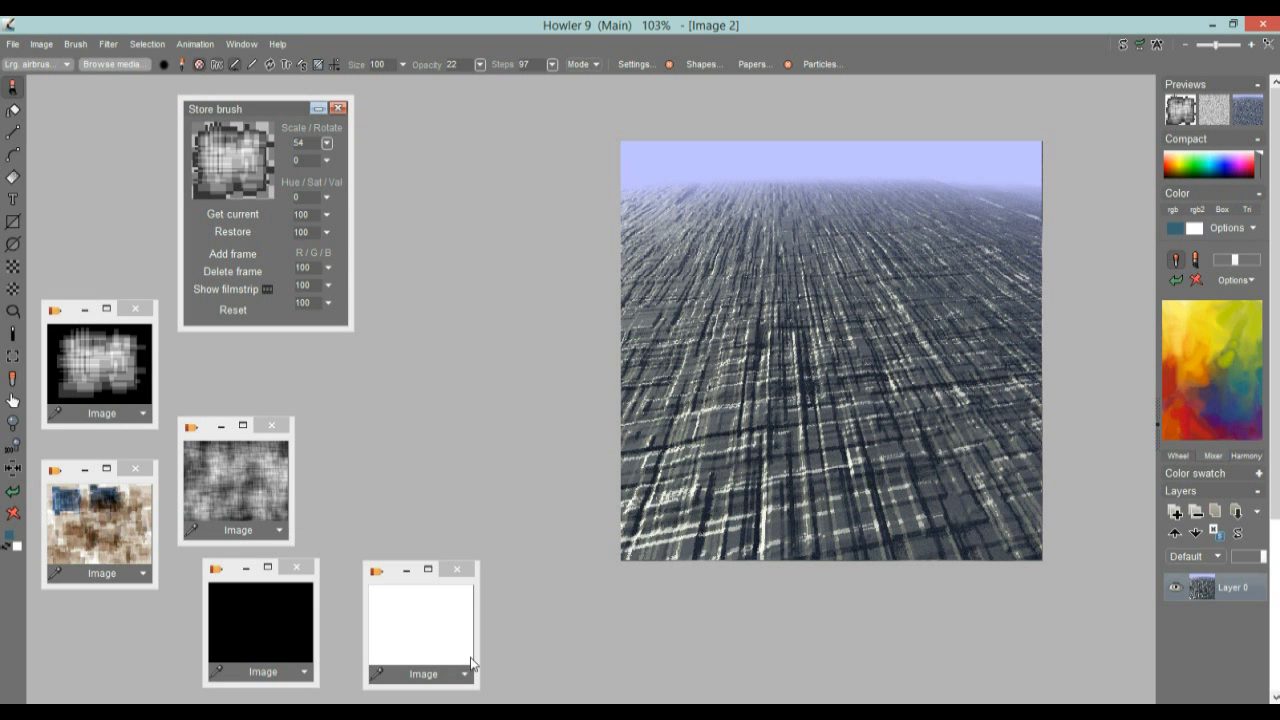
click(221, 479)
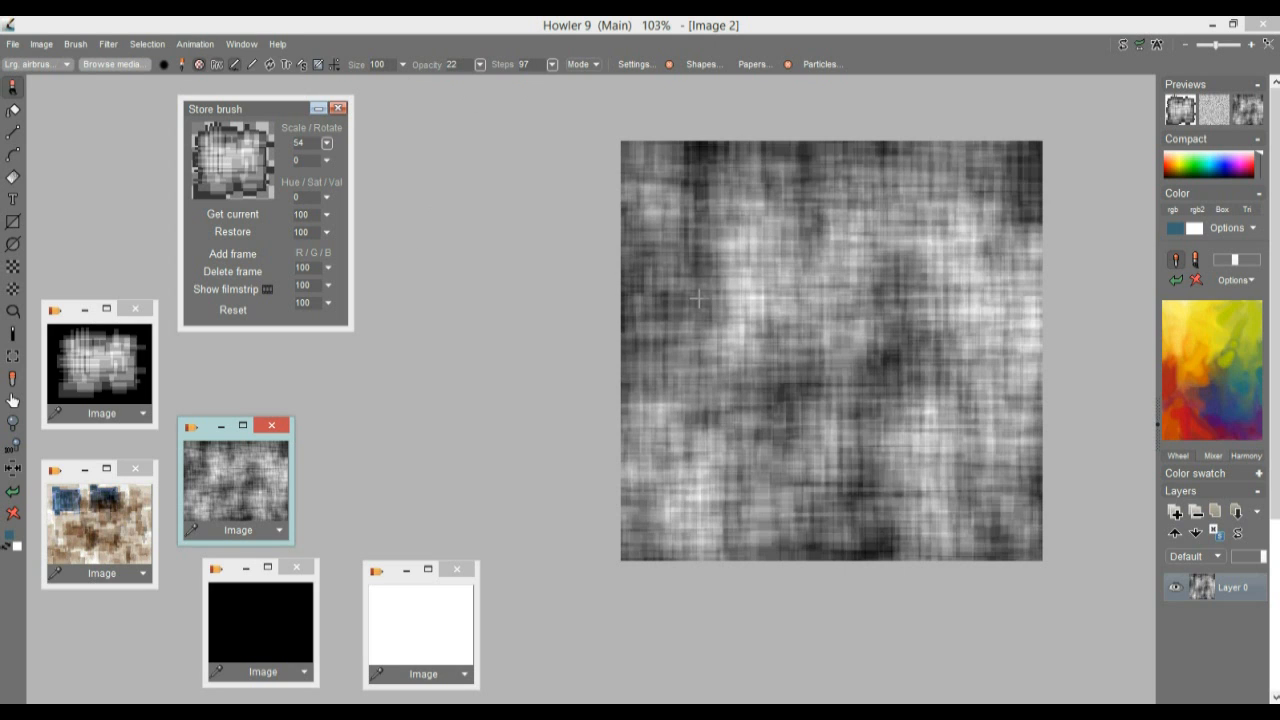
click(193, 46)
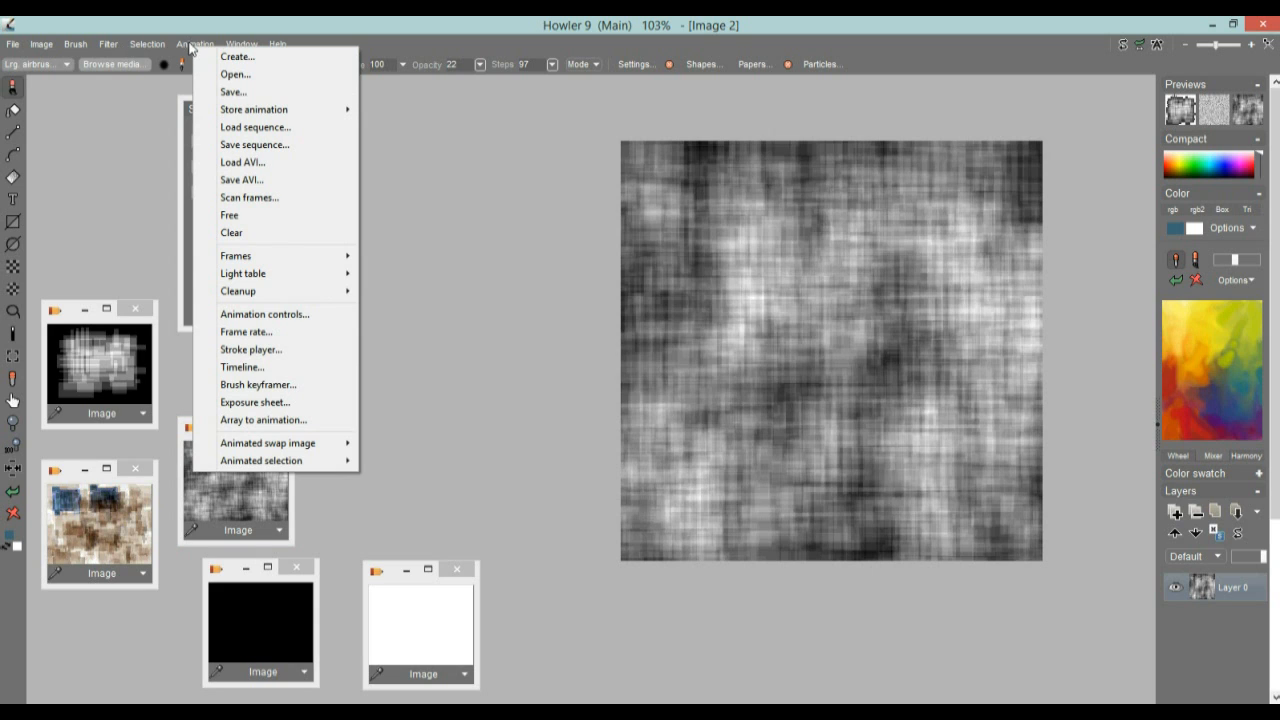
click(113, 50)
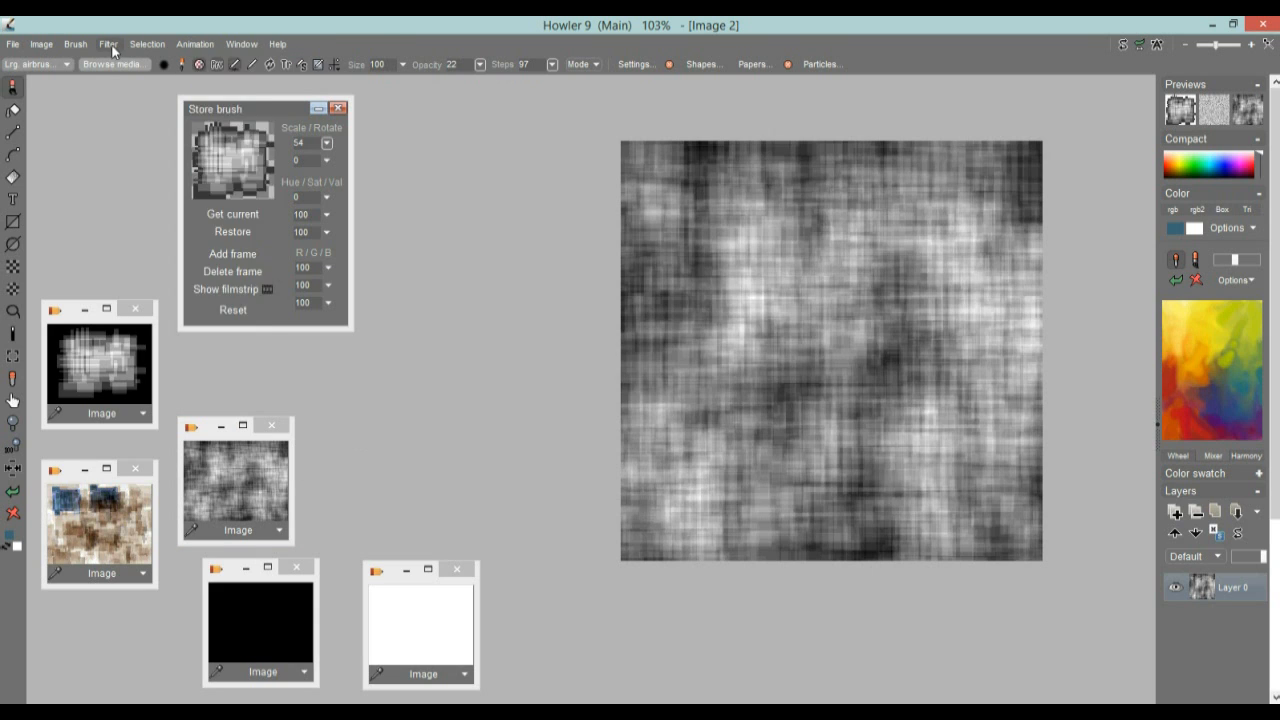
click(113, 50)
mouse_move(255, 308)
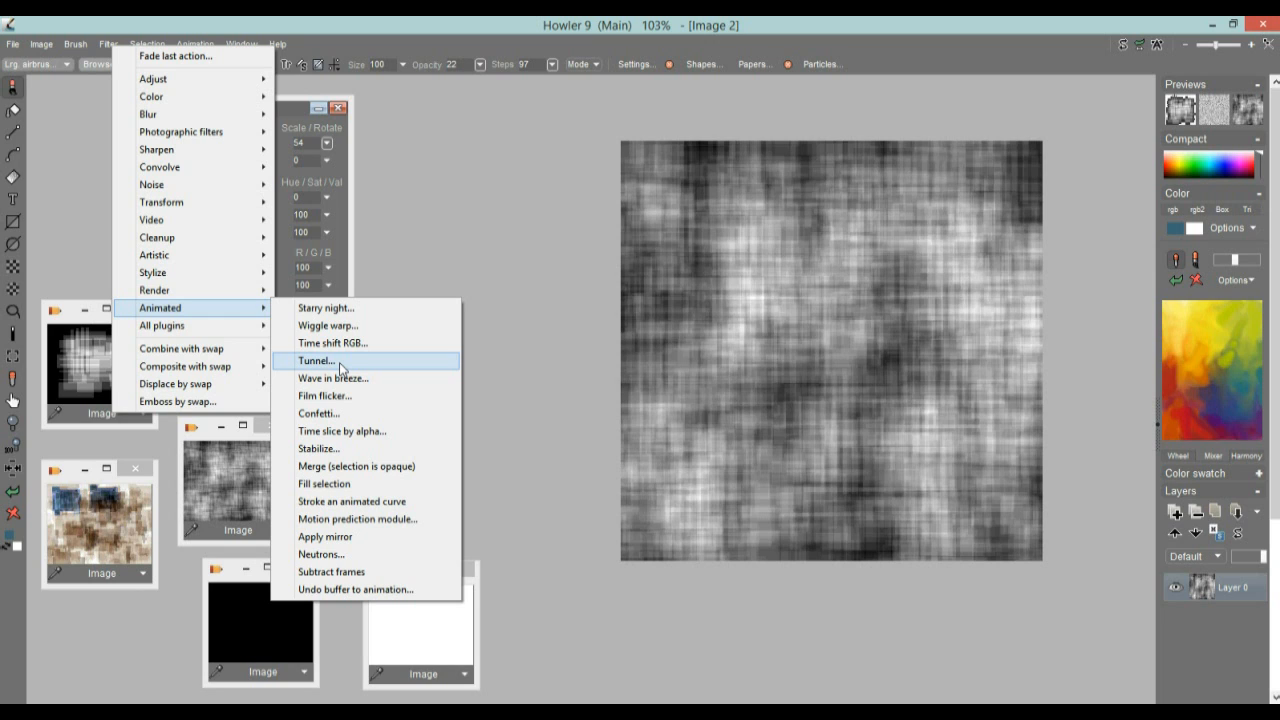
click(214, 20)
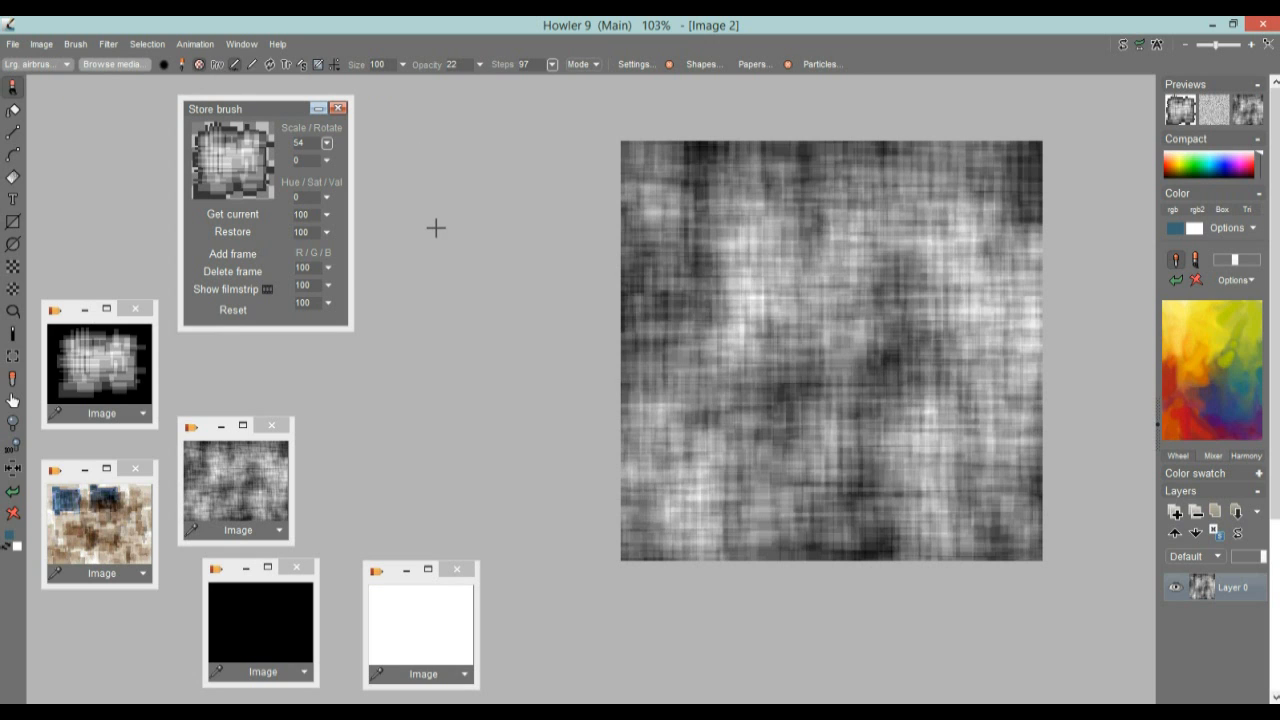
Create a 60-frame animation initialized with copies of the current frame, and move the Store brush panel clear of the animation controls
click(194, 45)
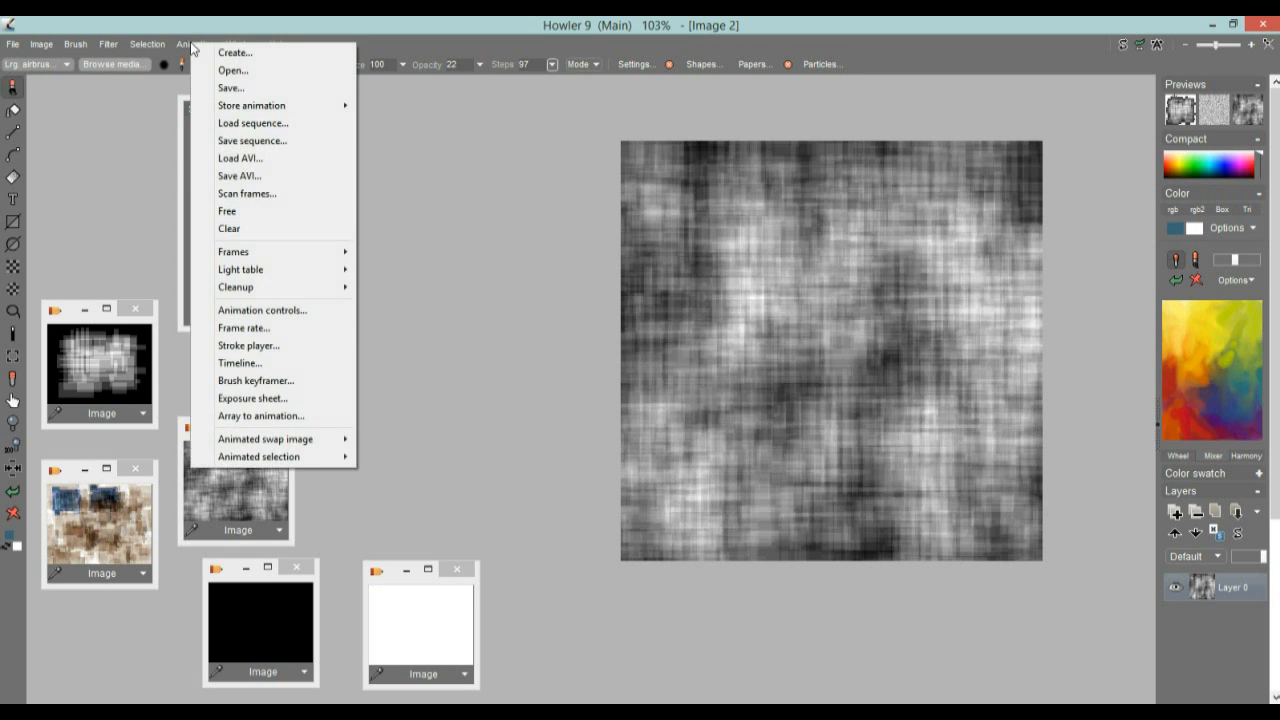
click(235, 52)
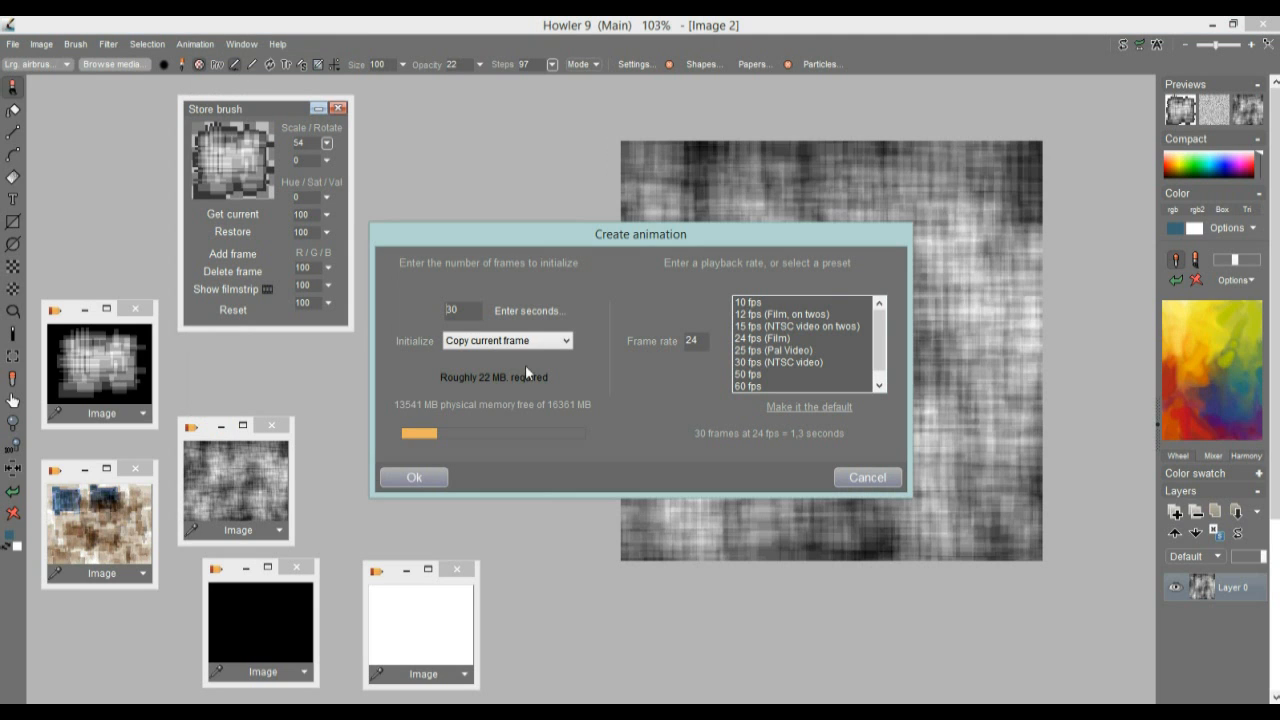
text(99)
double_click(461, 310)
text(60)
click(424, 482)
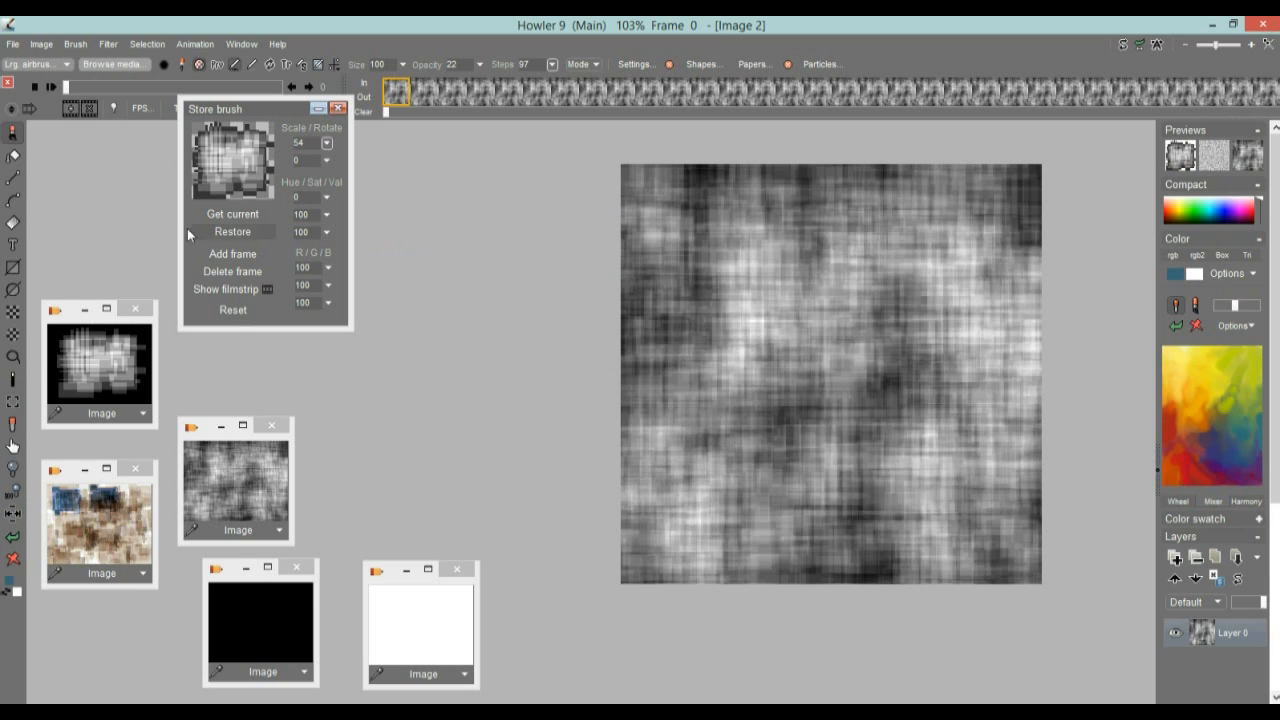
mouse_move(234, 108)
mouse_down()
mouse_move(275, 146)
mouse_move(261, 166)
mouse_up()
mouse_move(402, 92)
mouse_down()
mouse_move(1073, 98)
mouse_move(391, 98)
mouse_up()
click(52, 89)
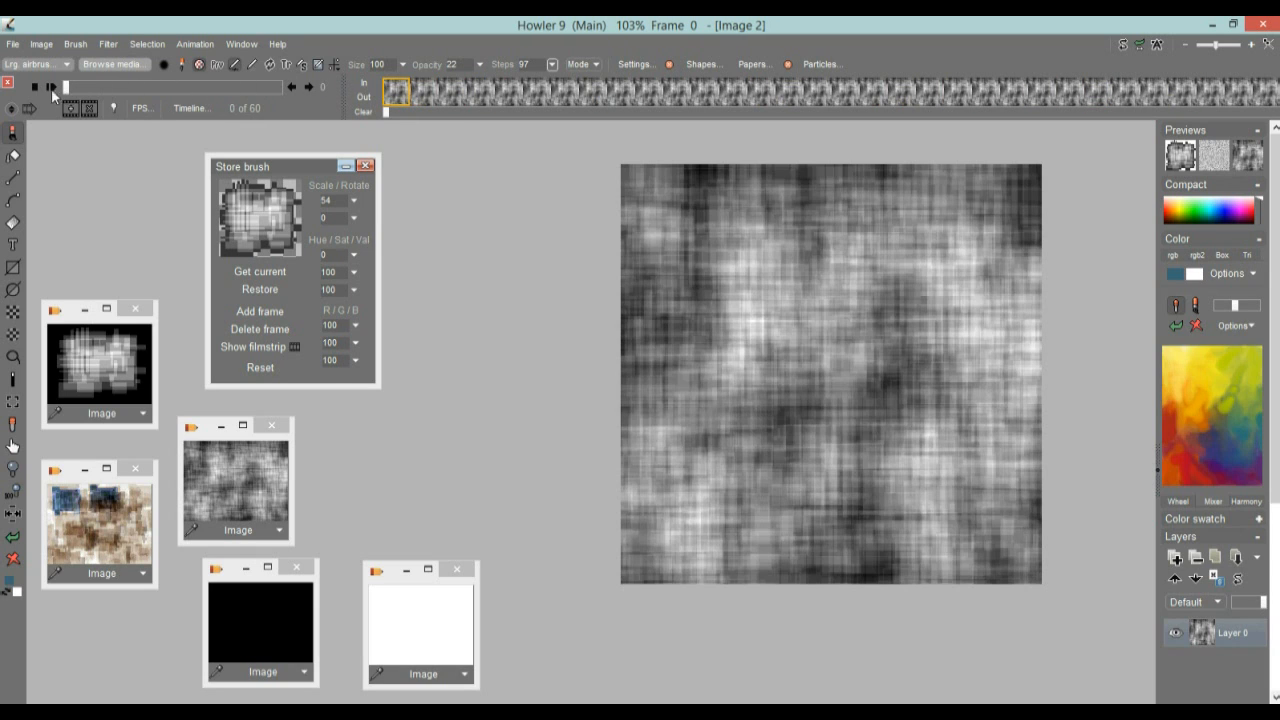
click(107, 45)
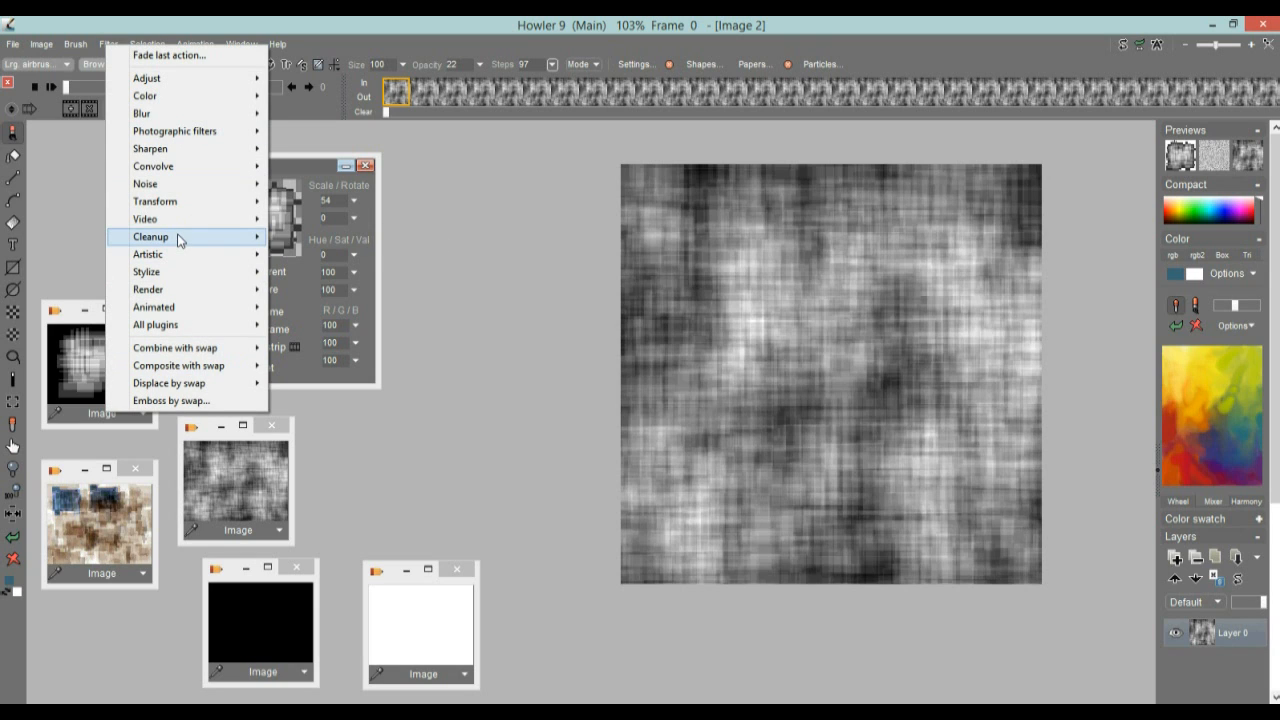
click(168, 22)
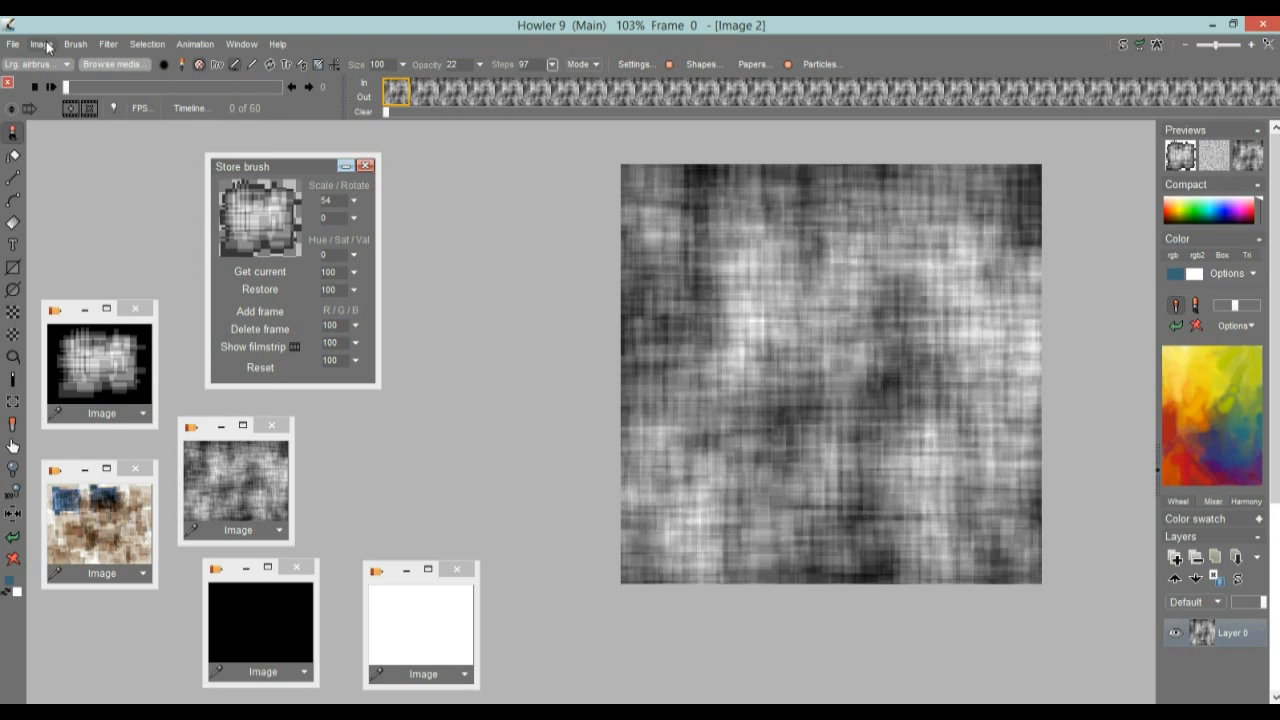
click(41, 44)
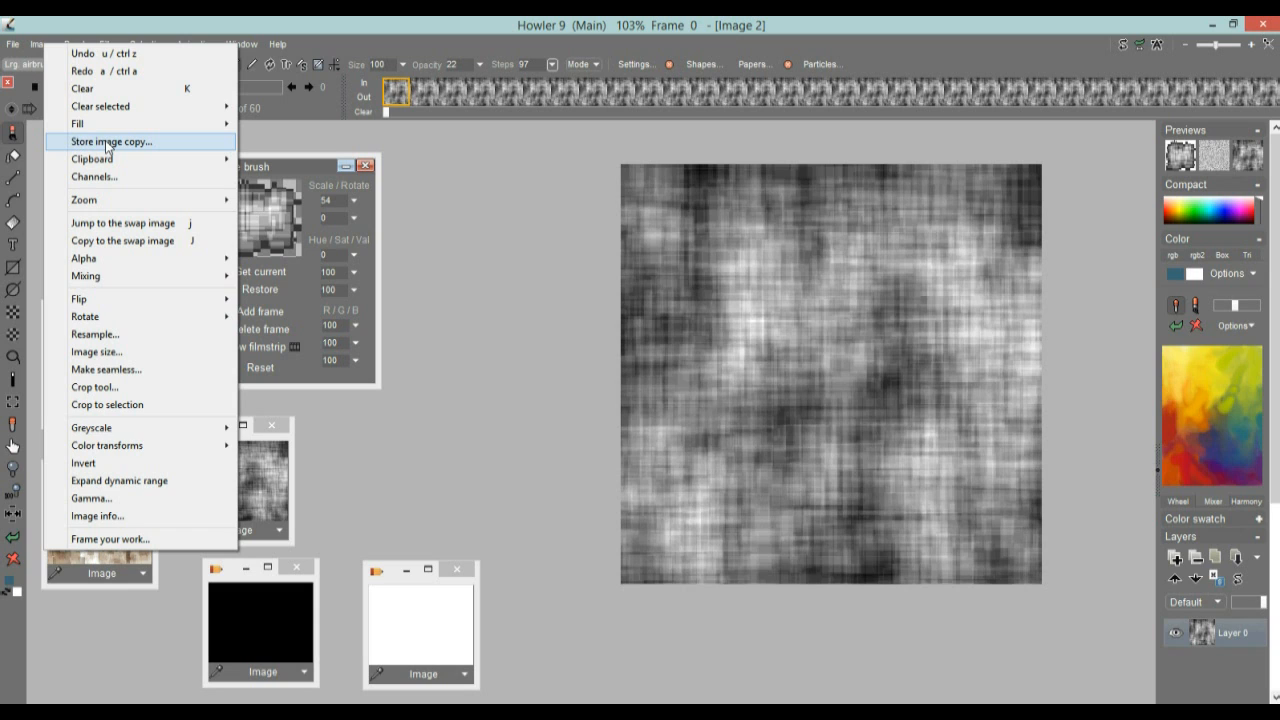
click(100, 22)
click(70, 46)
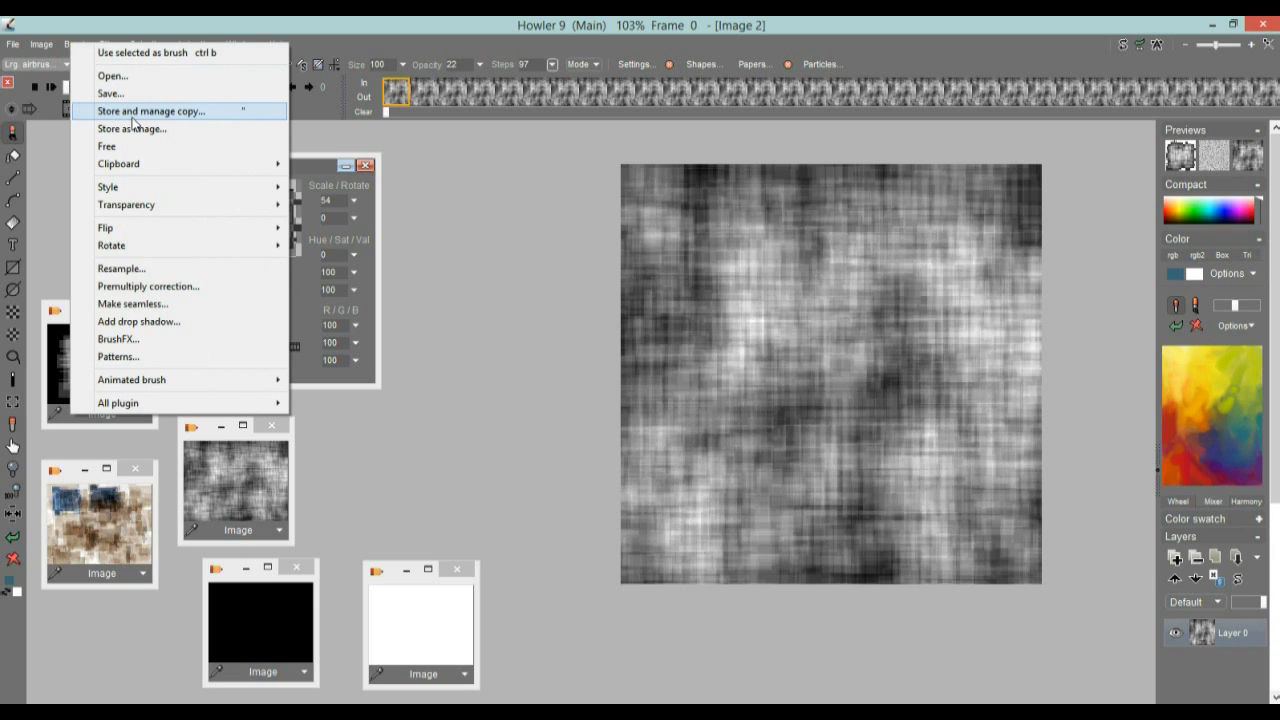
click(120, 20)
click(196, 44)
click(199, 22)
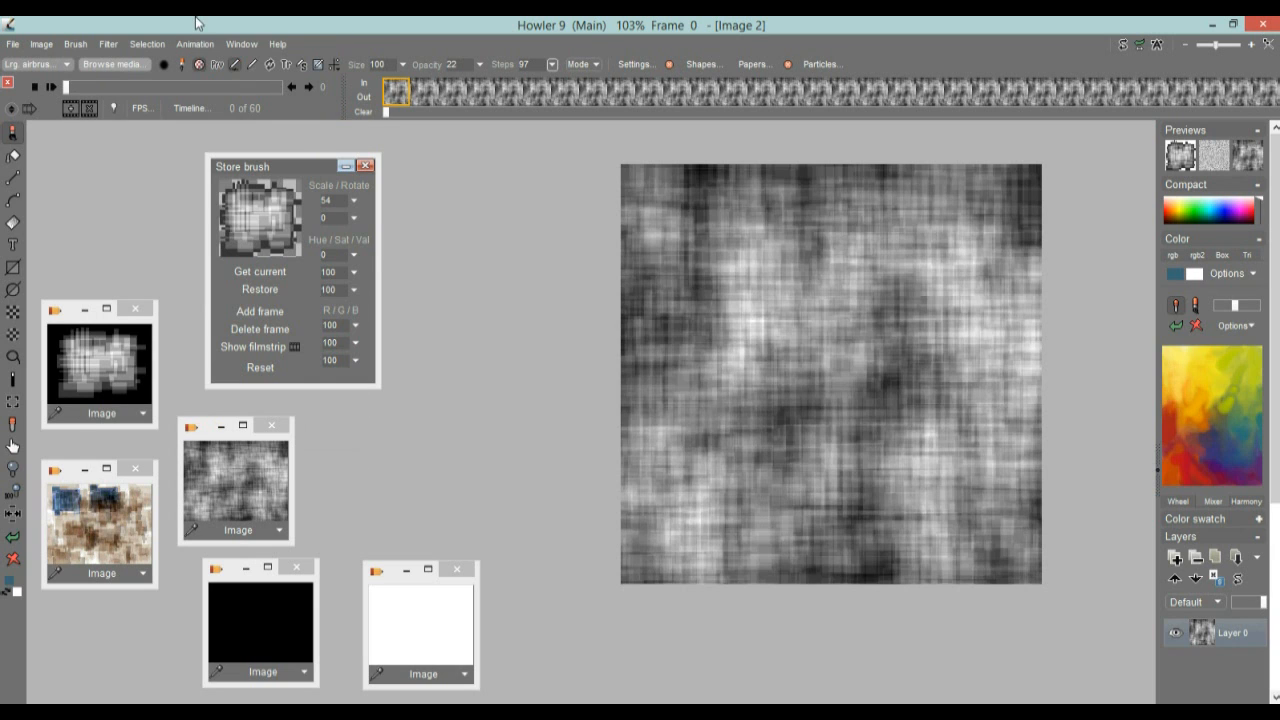
Paste the stored black-background rectangle-pattern image onto the first animation frame and turn the alpha selection on
click(142, 413)
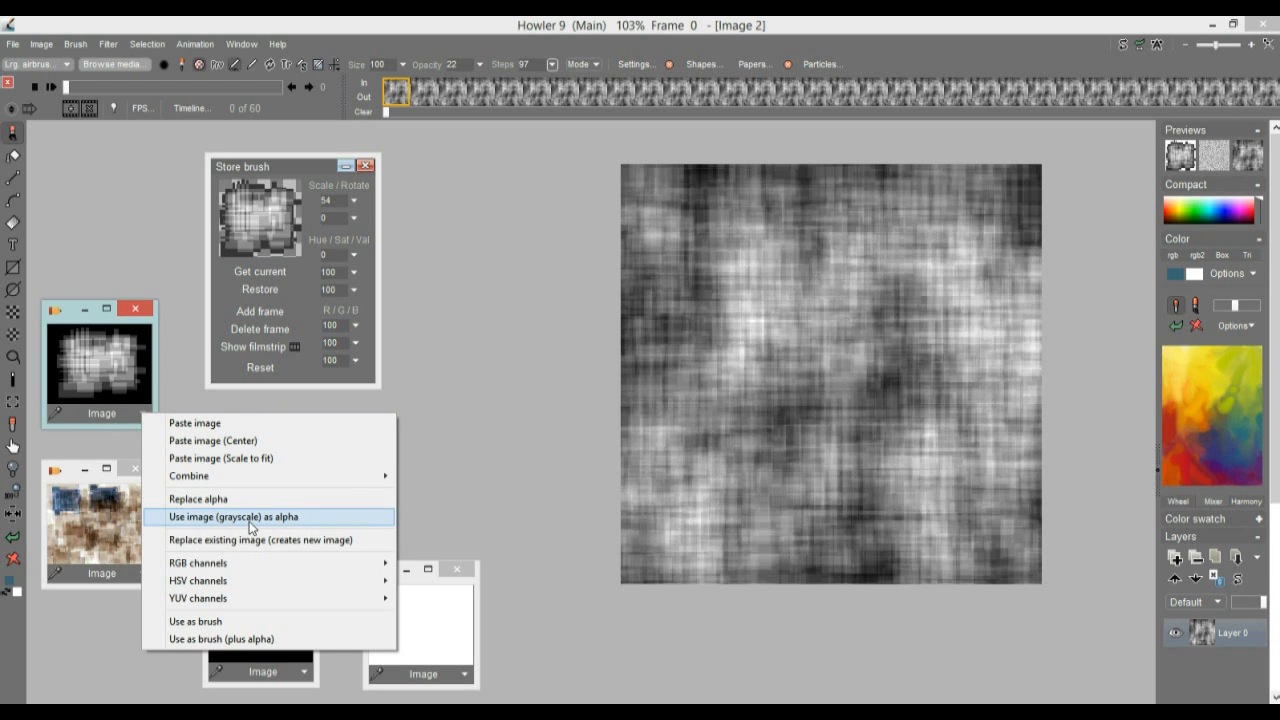
click(238, 447)
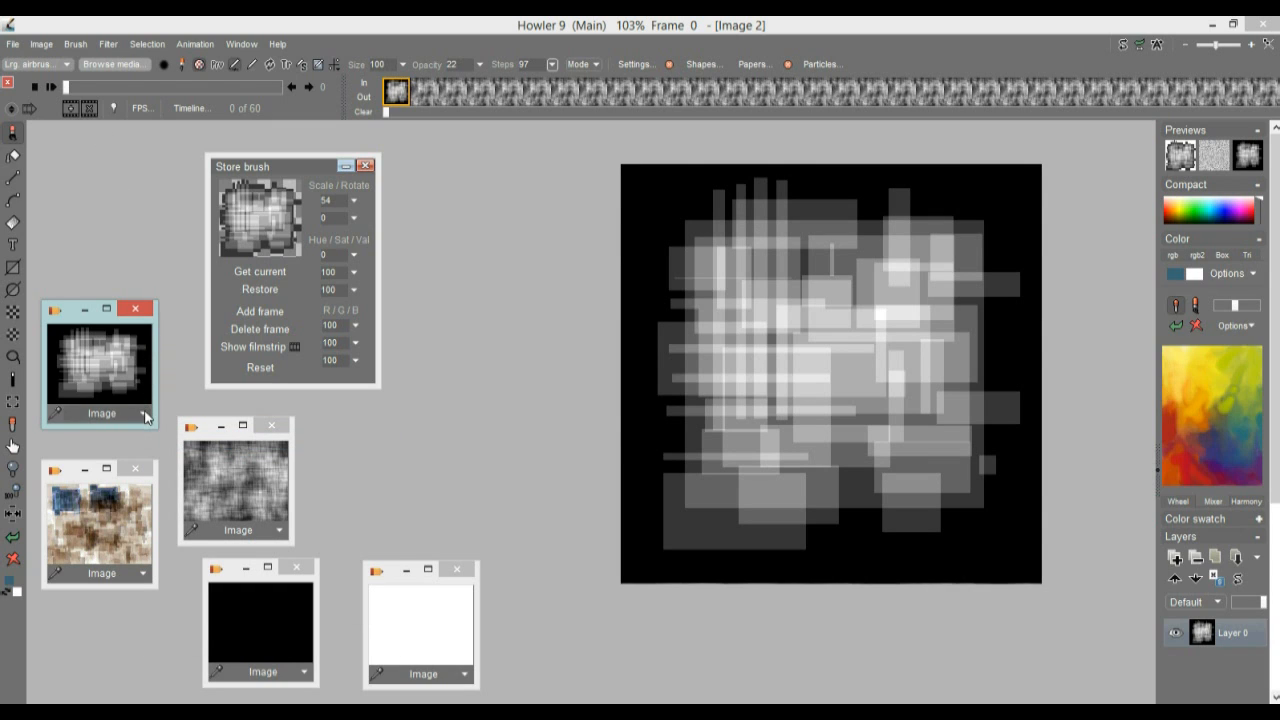
click(147, 51)
click(146, 47)
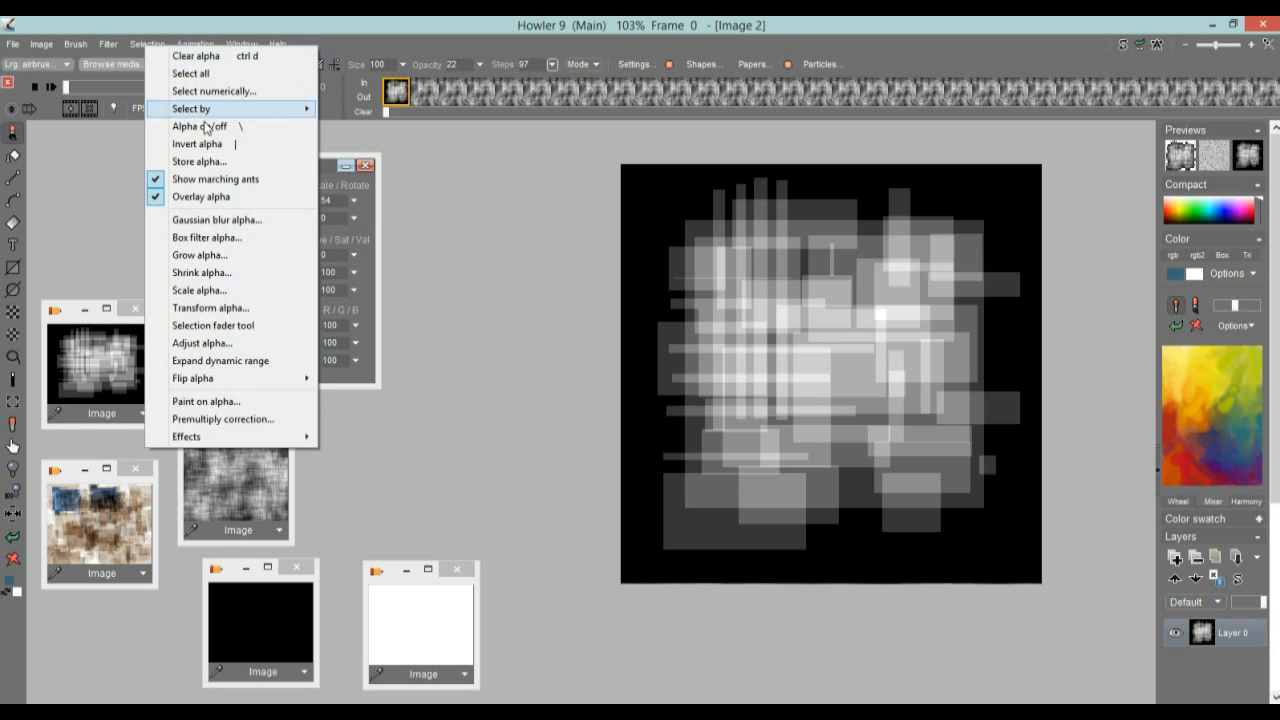
click(224, 127)
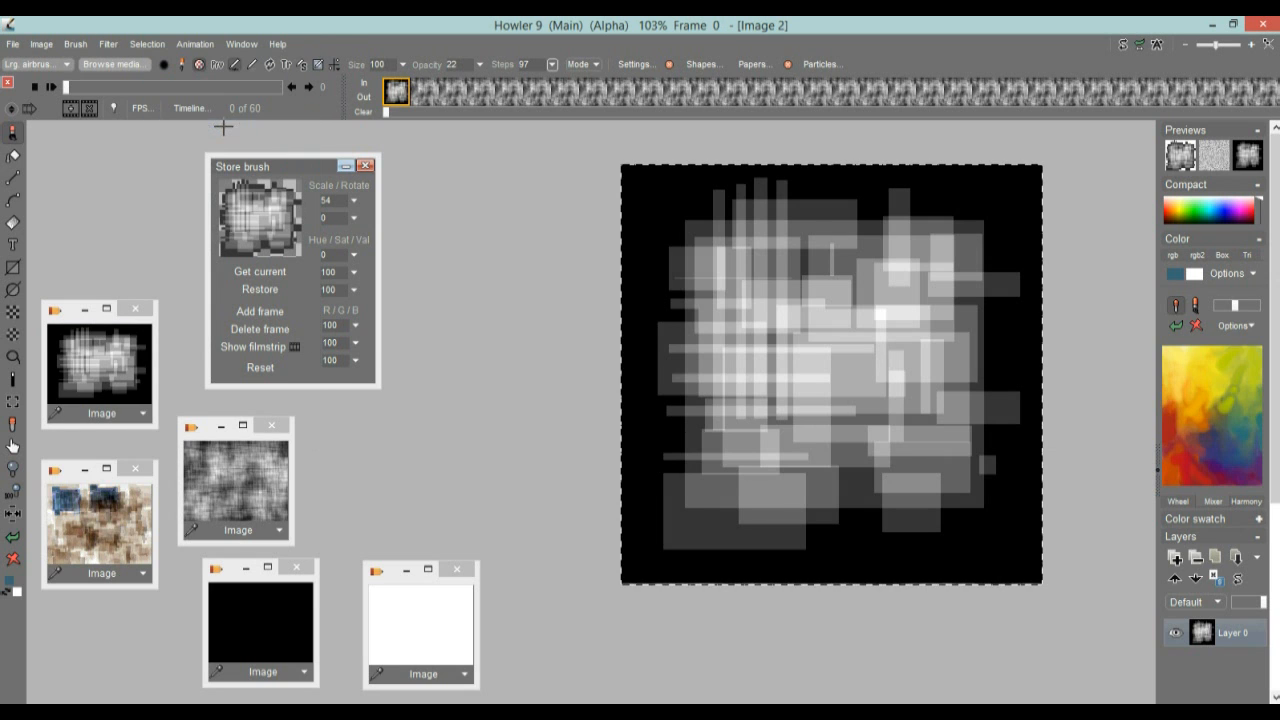
Use the greyscale of the stored black-background rectangle-pattern image as the alpha selection on the first frame
click(142, 414)
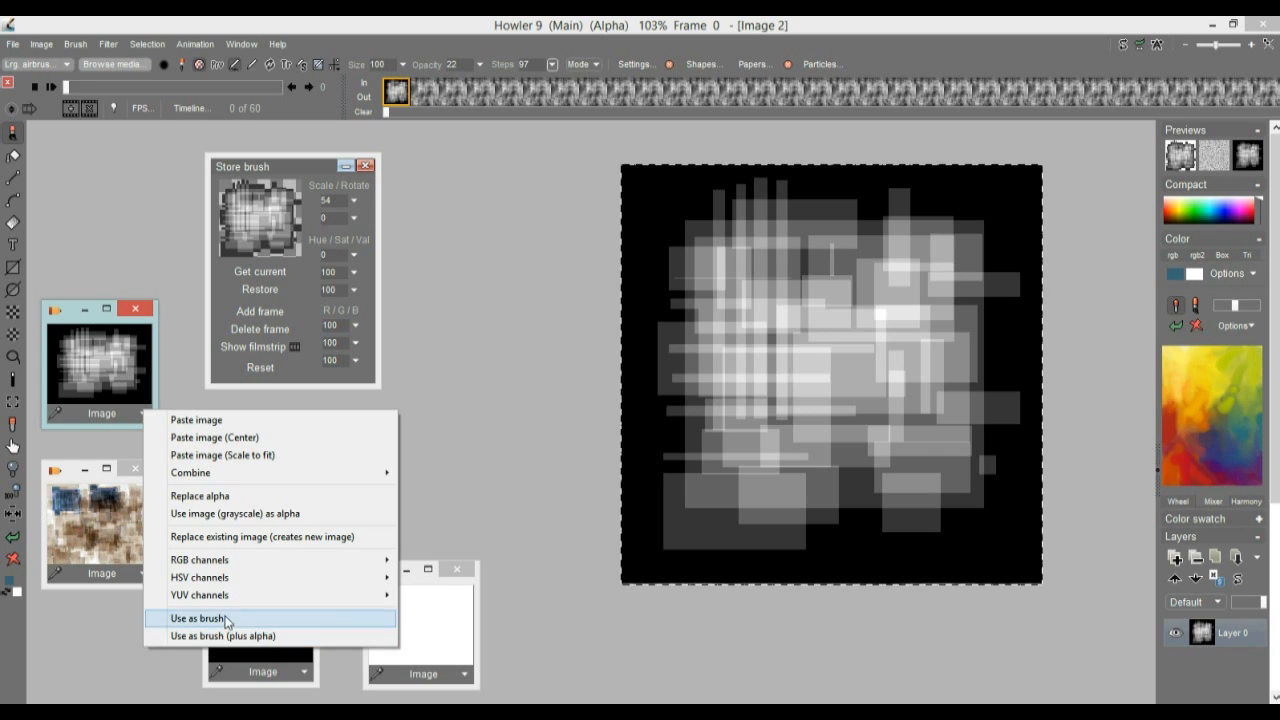
click(276, 495)
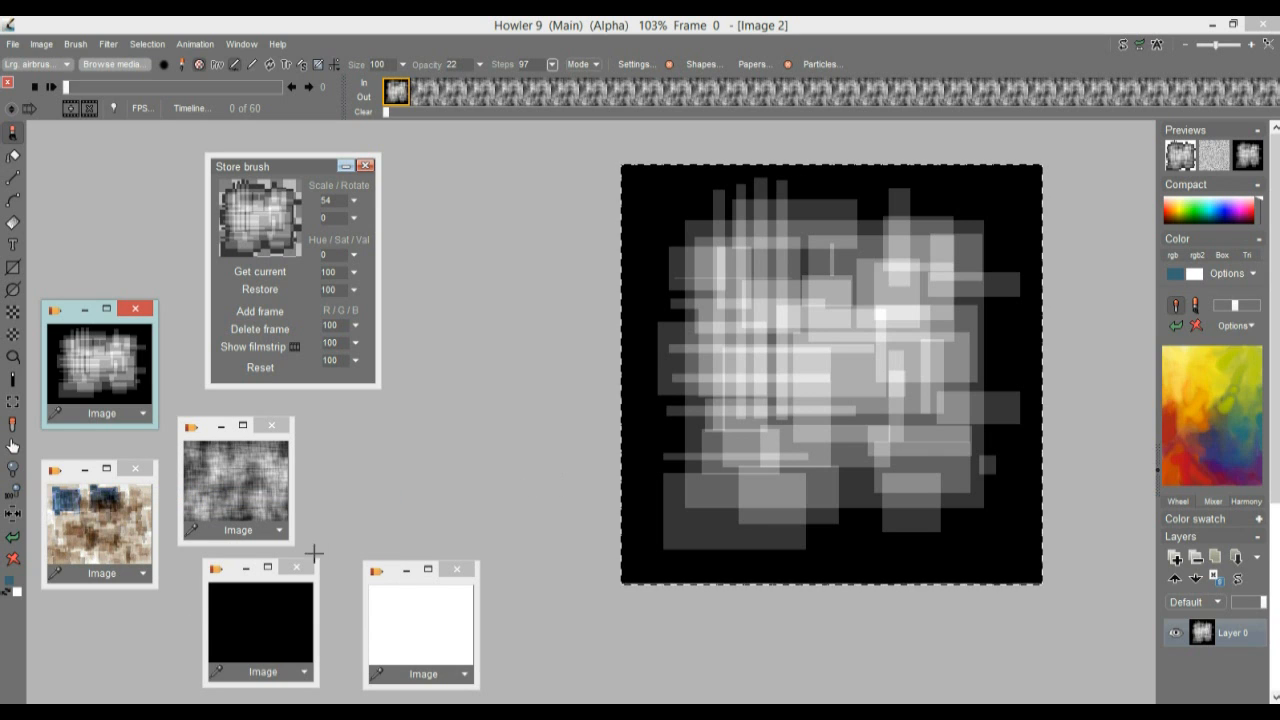
click(143, 414)
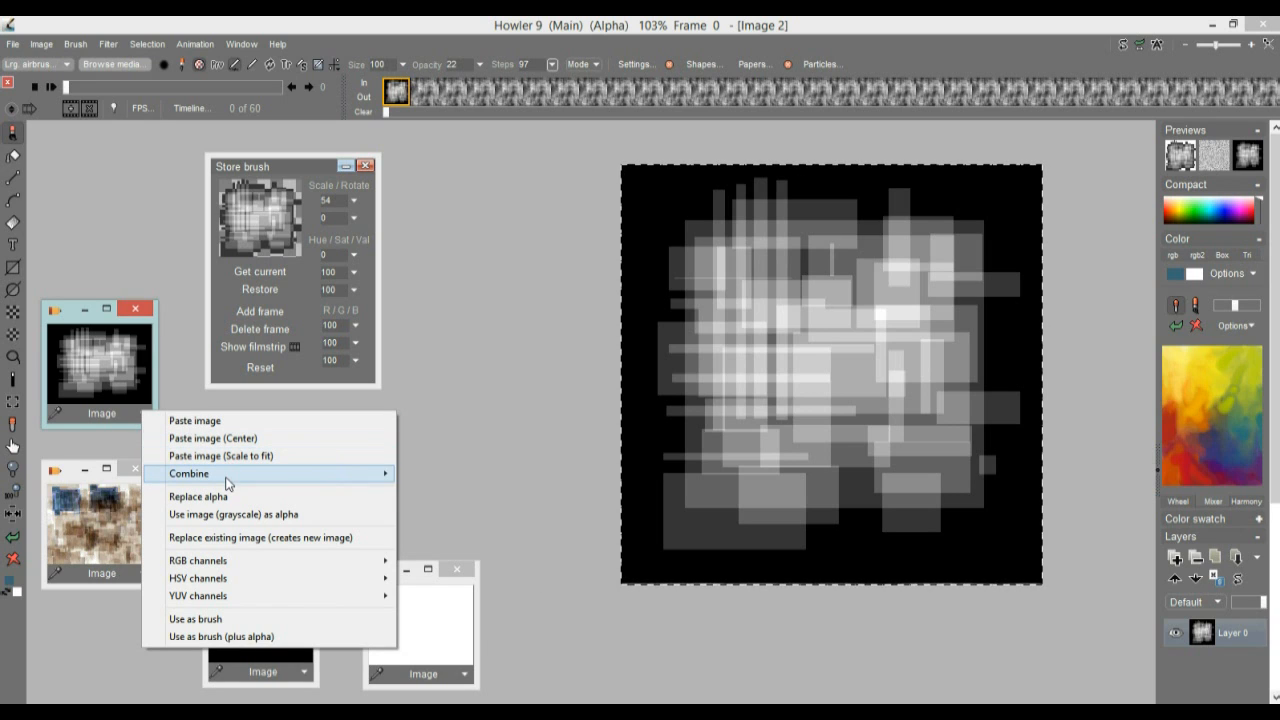
mouse_move(226, 478)
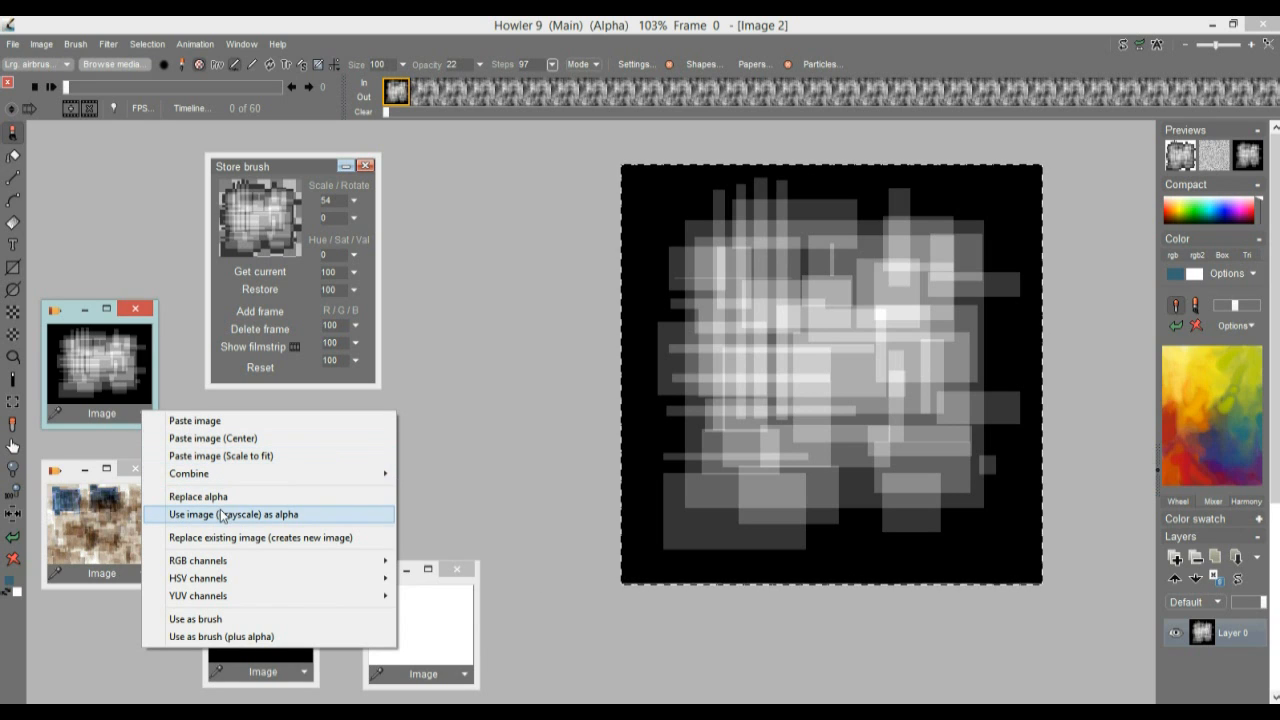
click(199, 496)
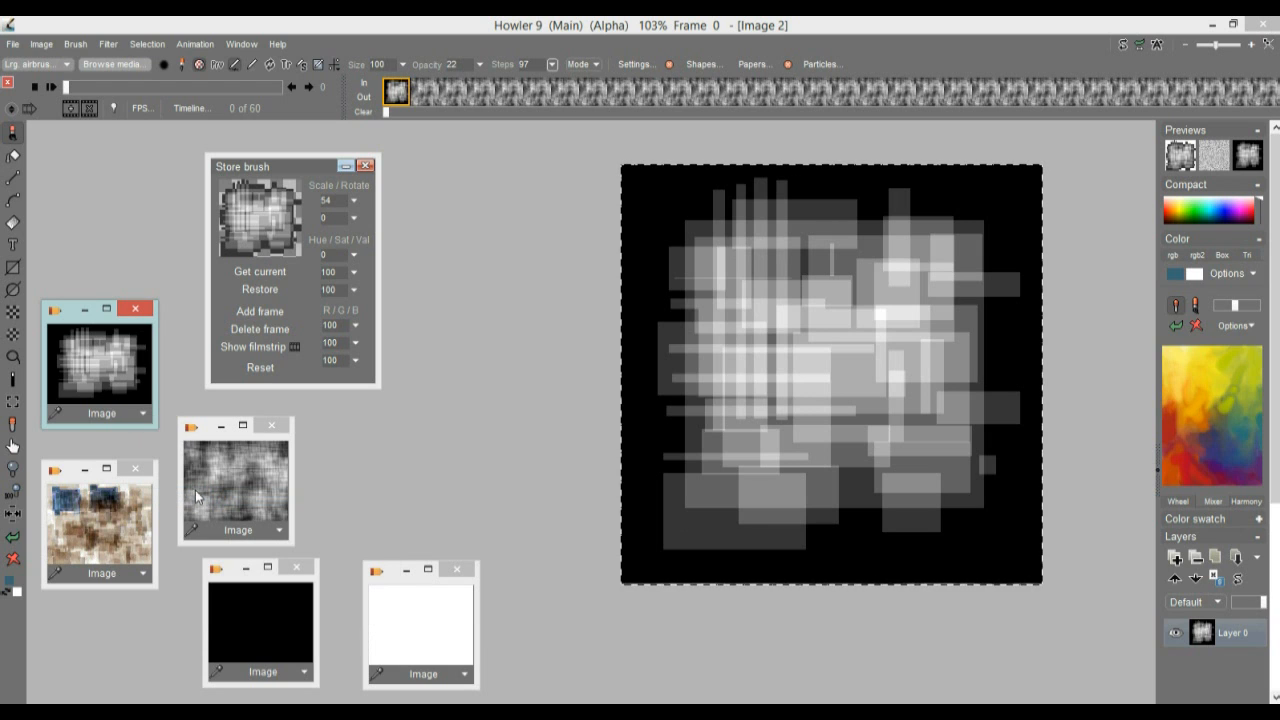
click(143, 413)
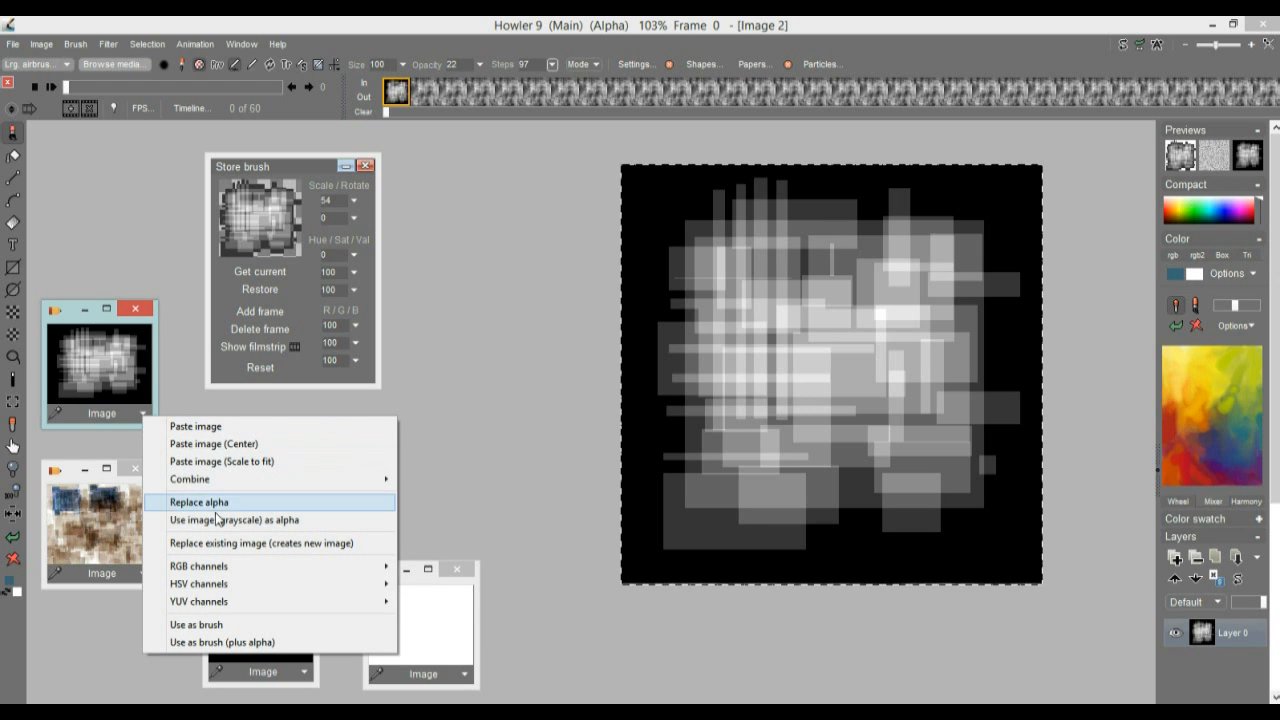
click(217, 520)
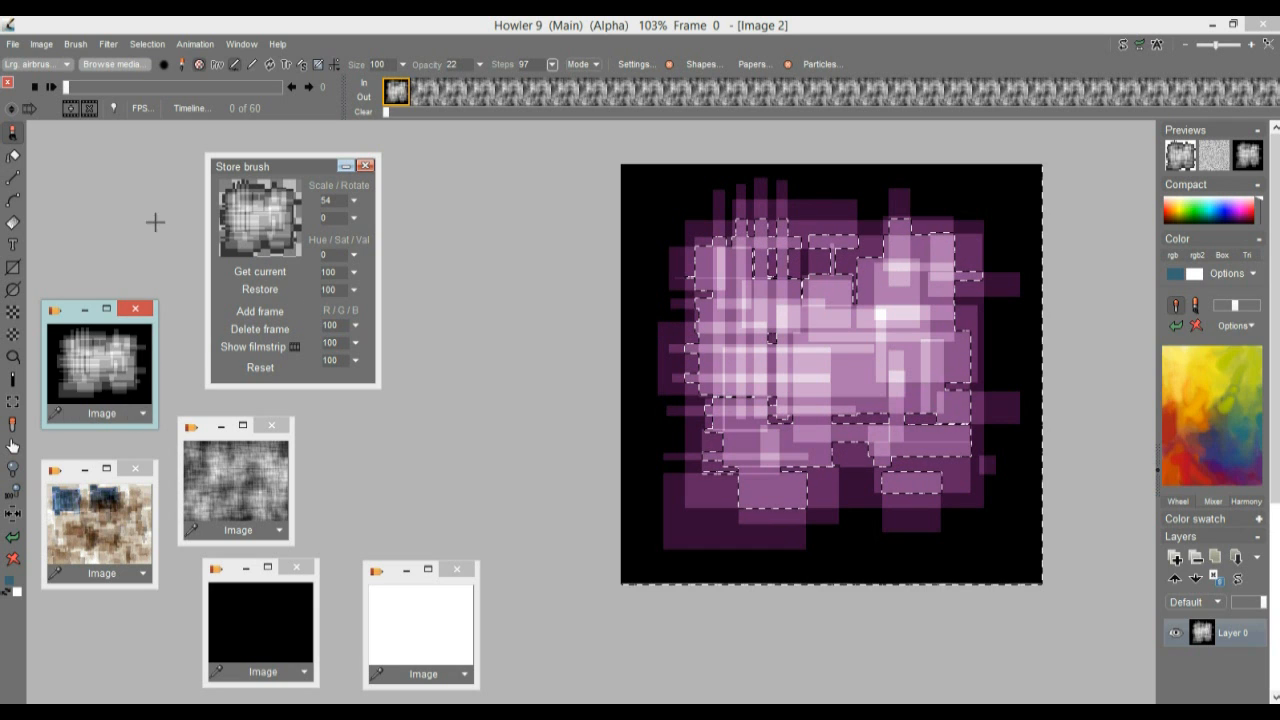
Select the black background around the rectangle pattern with the magic wand and invert the alpha so the pattern is selected
click(13, 381)
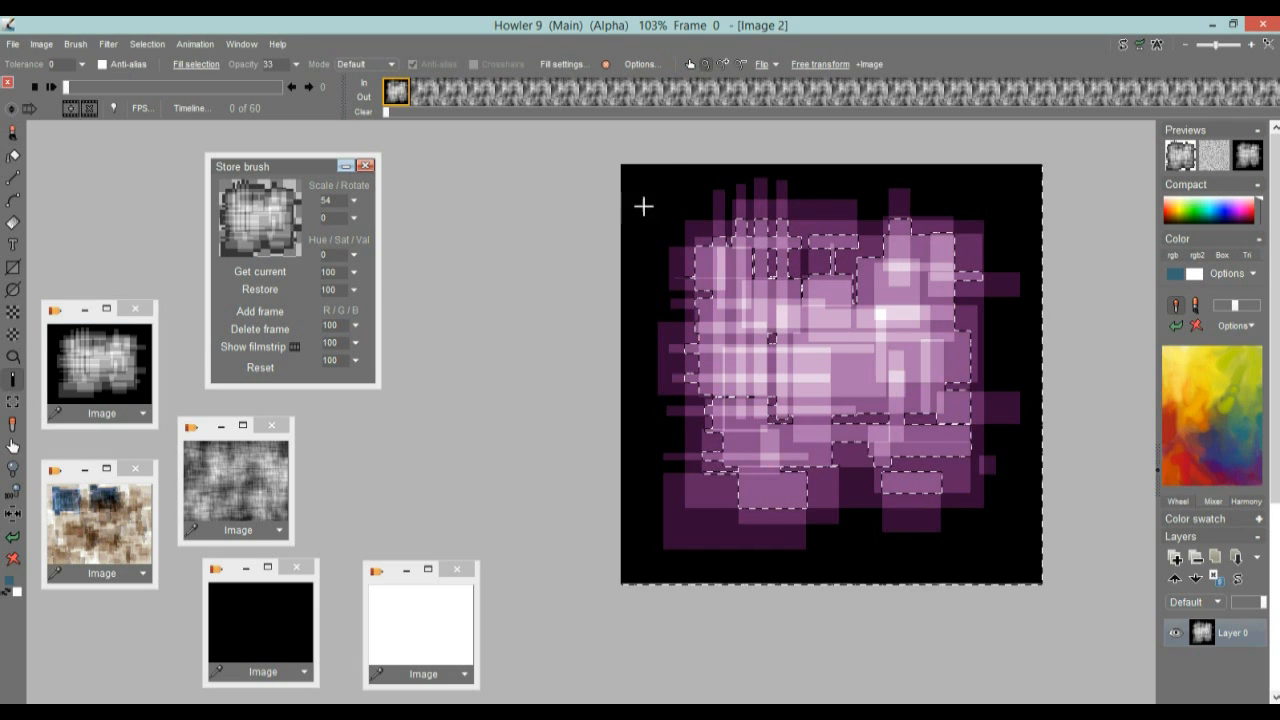
click(644, 172)
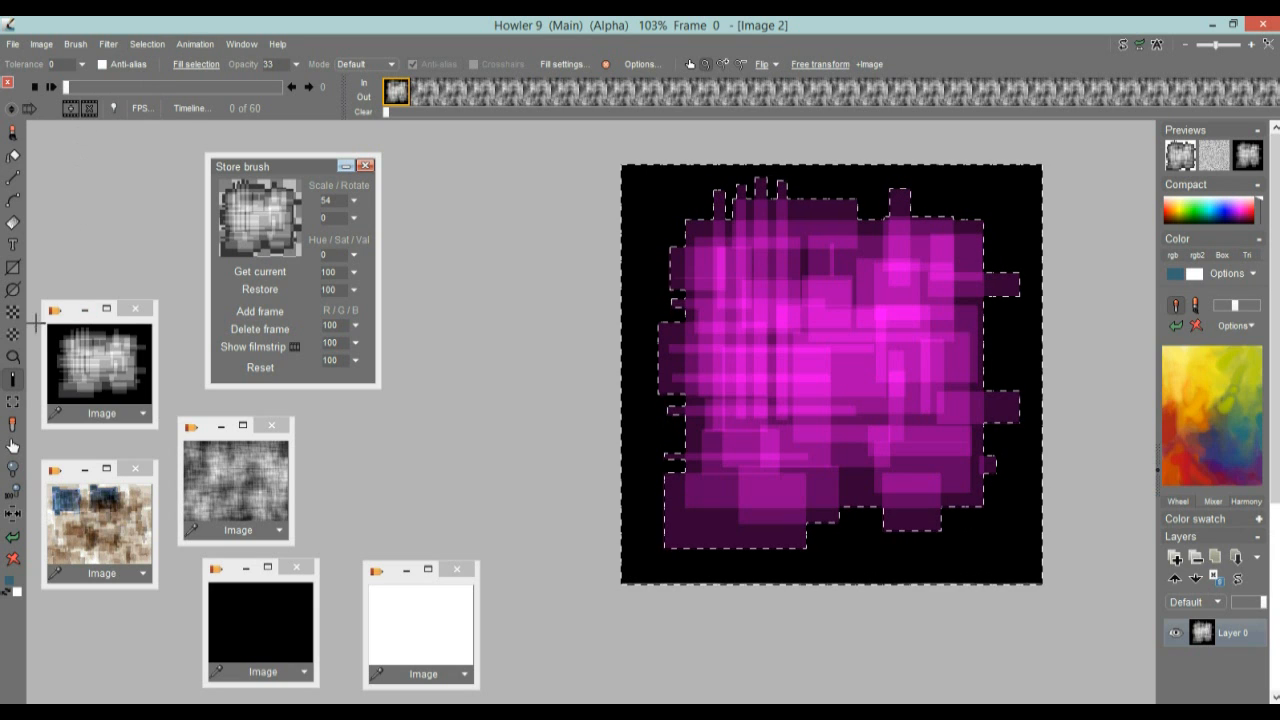
click(146, 46)
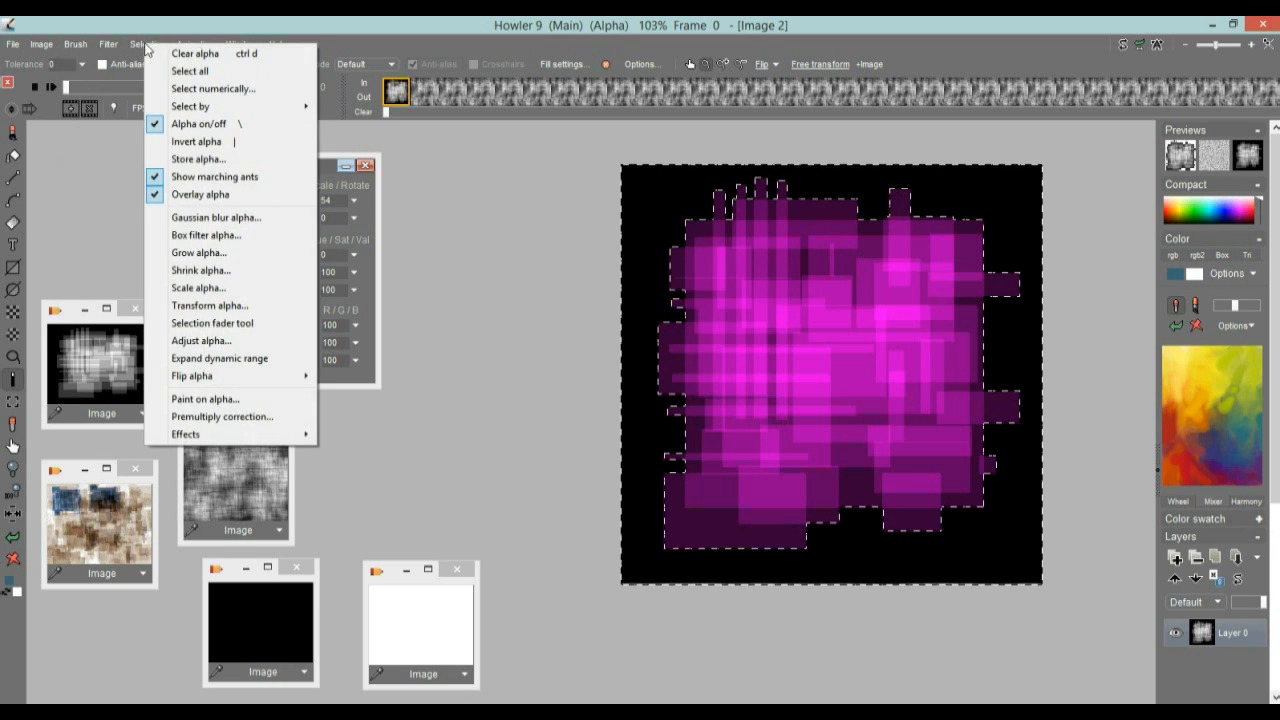
click(204, 142)
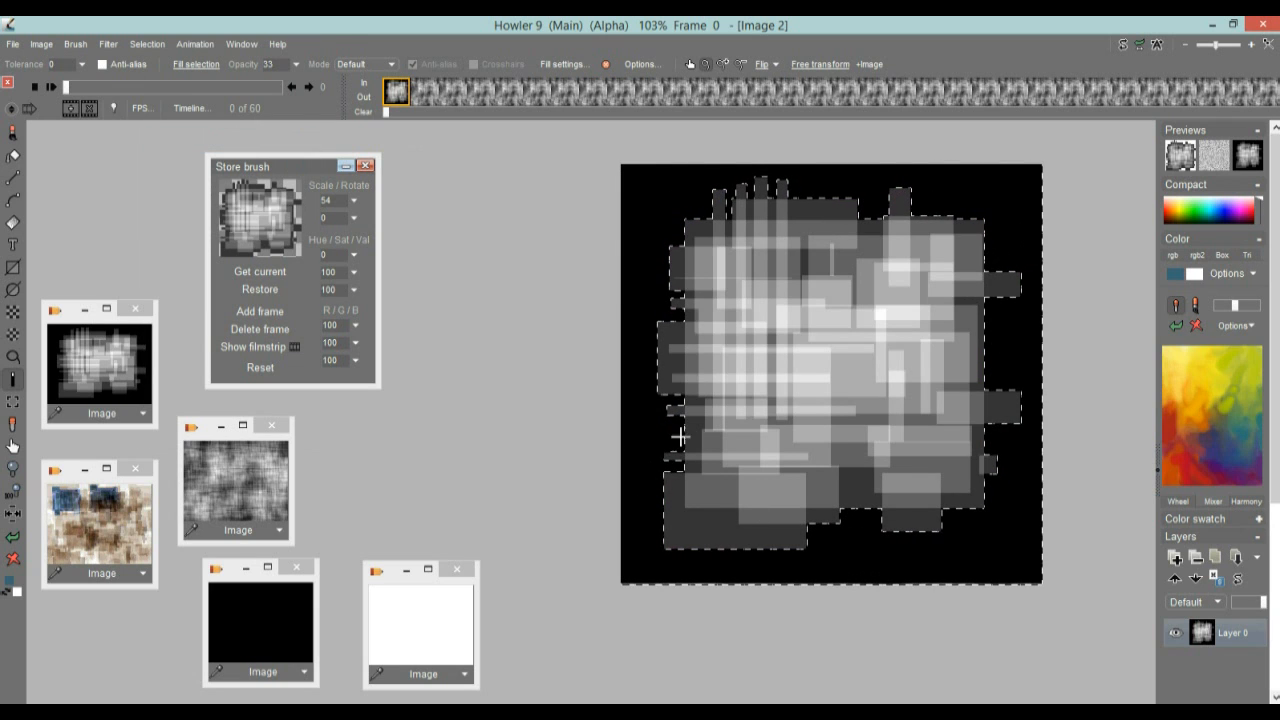
Store the current alpha selection and arrange the stored rectangle-pattern image, Store brush and Alpha windows side by side, clear of the canvas
click(153, 46)
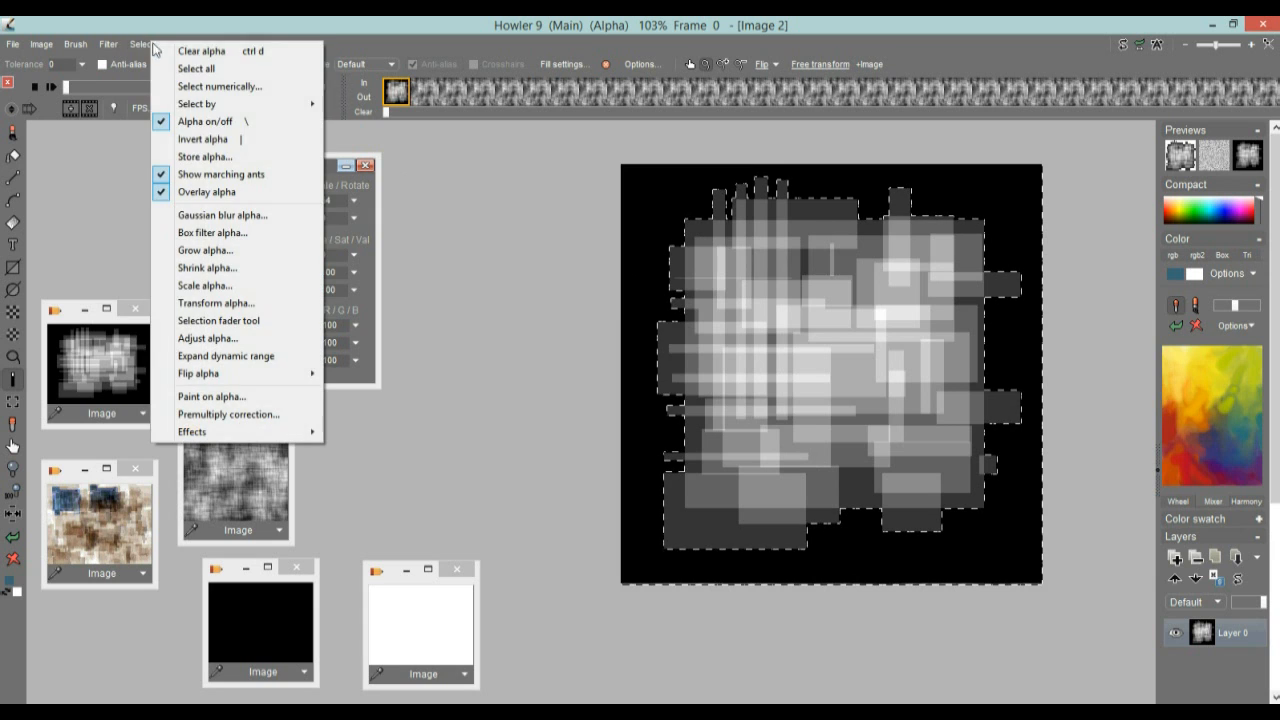
click(214, 158)
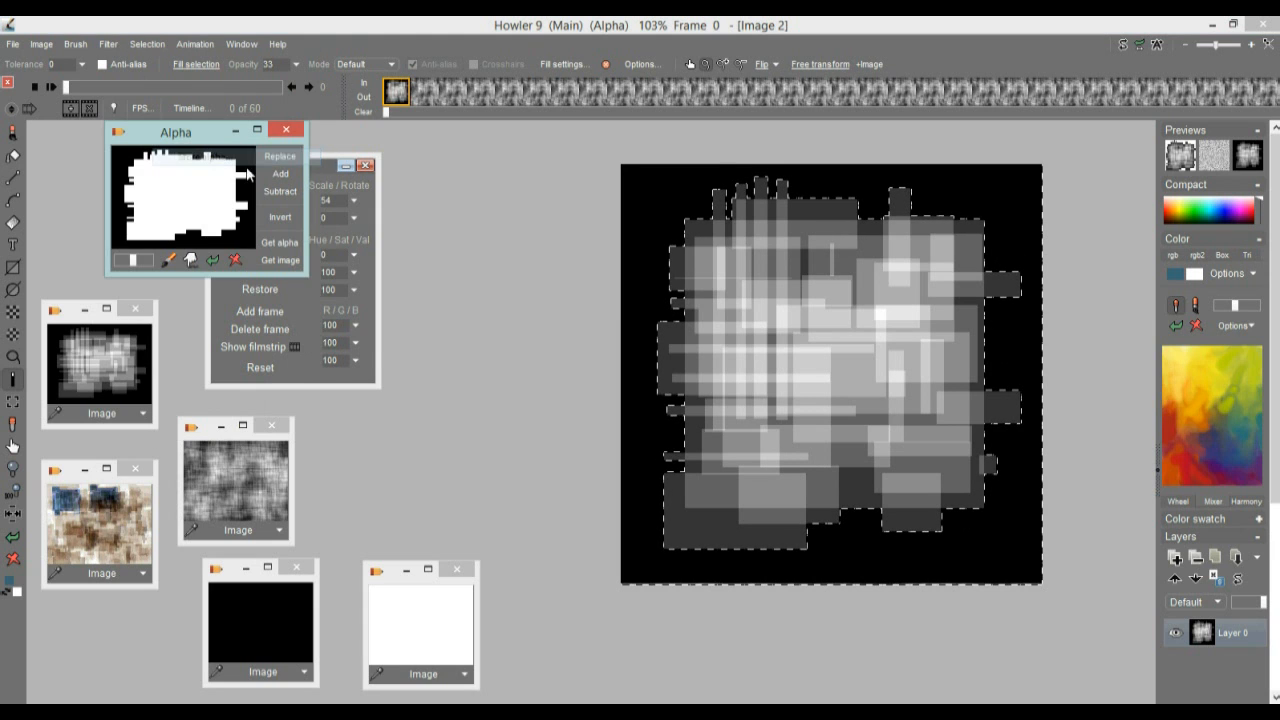
mouse_move(160, 135)
mouse_down()
mouse_move(203, 133)
mouse_move(504, 245)
mouse_move(476, 189)
mouse_up()
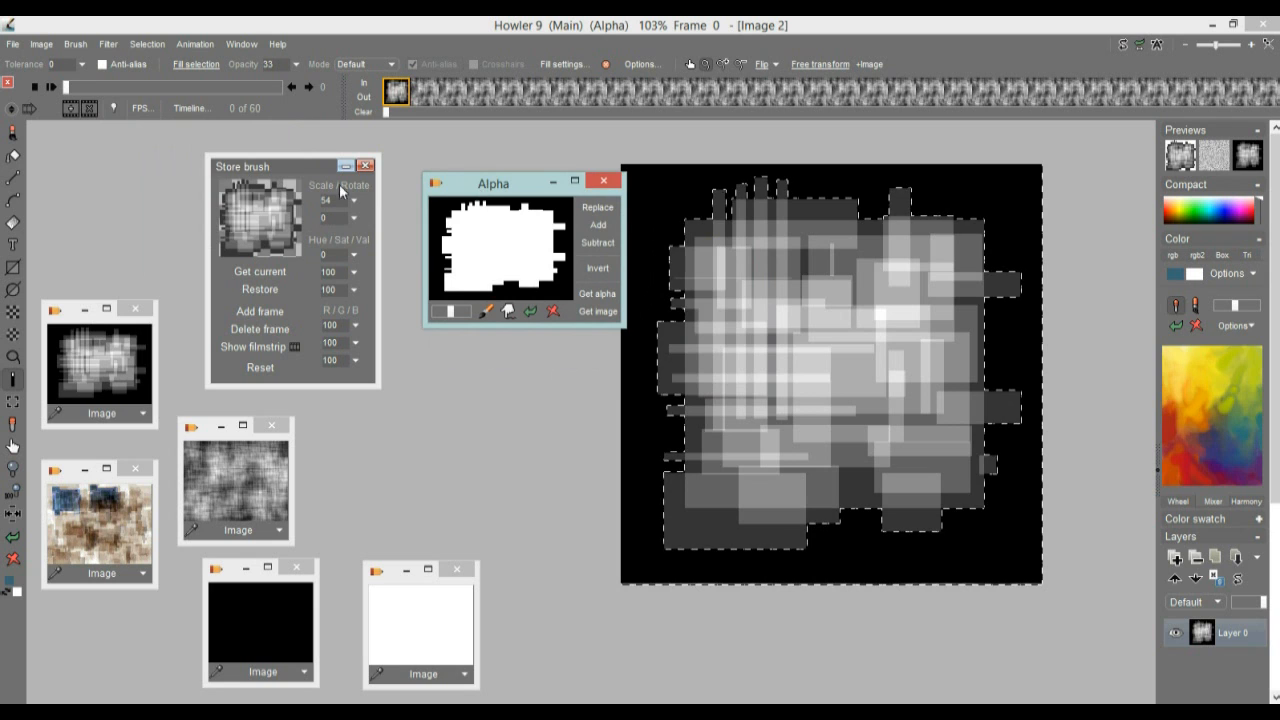
drag(278, 167, 500, 205)
mouse_move(500, 212)
mouse_down()
mouse_move(302, 176)
mouse_move(298, 150)
mouse_move(305, 161)
mouse_up()
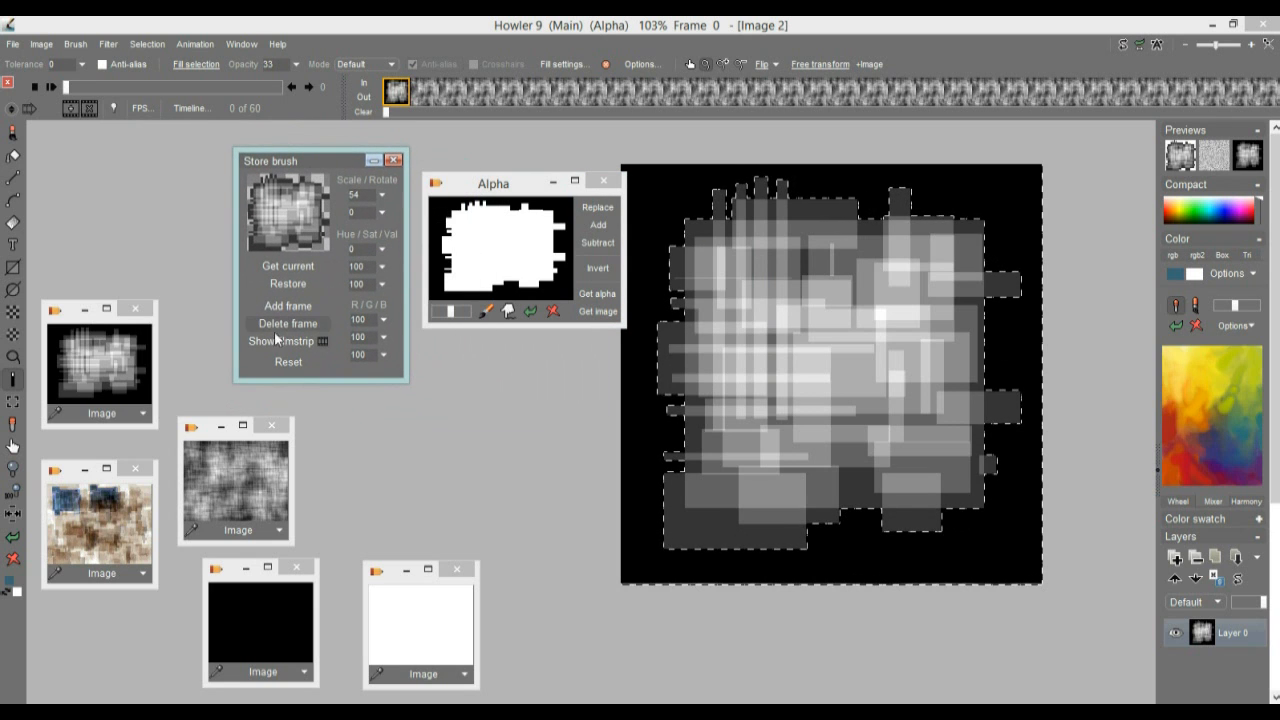
click(75, 308)
drag(75, 308, 93, 162)
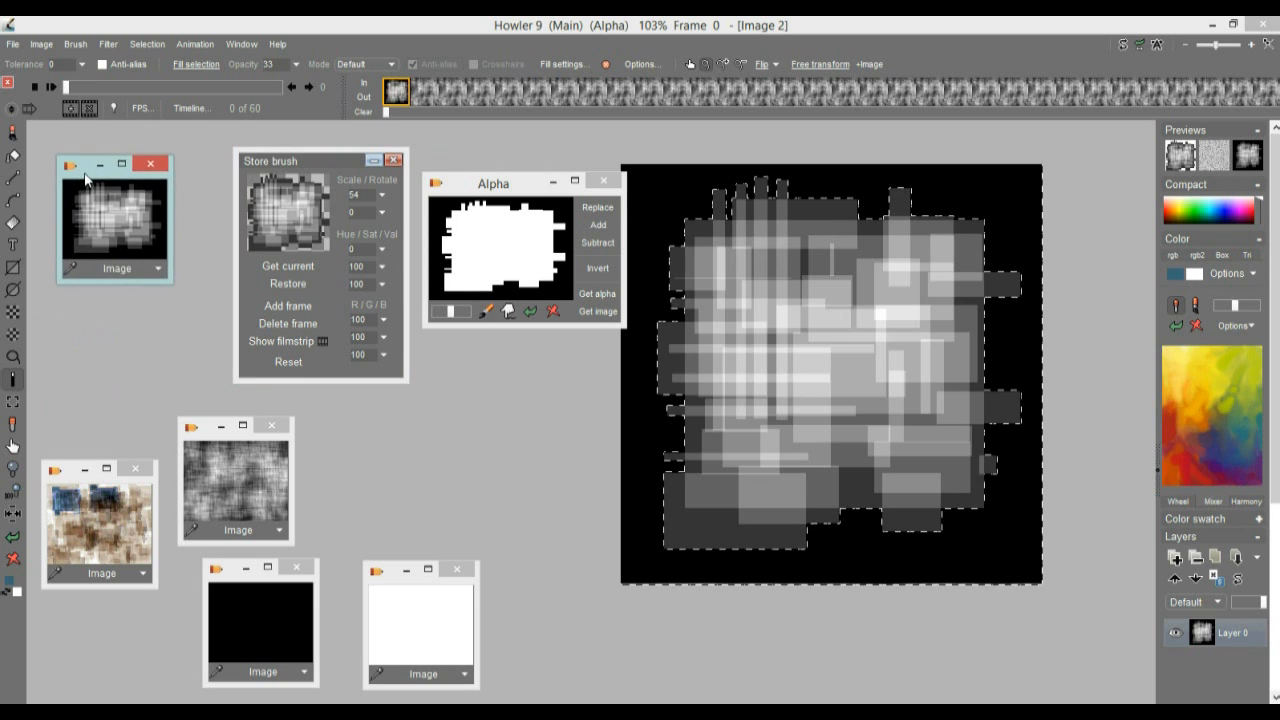
drag(304, 161, 271, 165)
drag(510, 189, 481, 168)
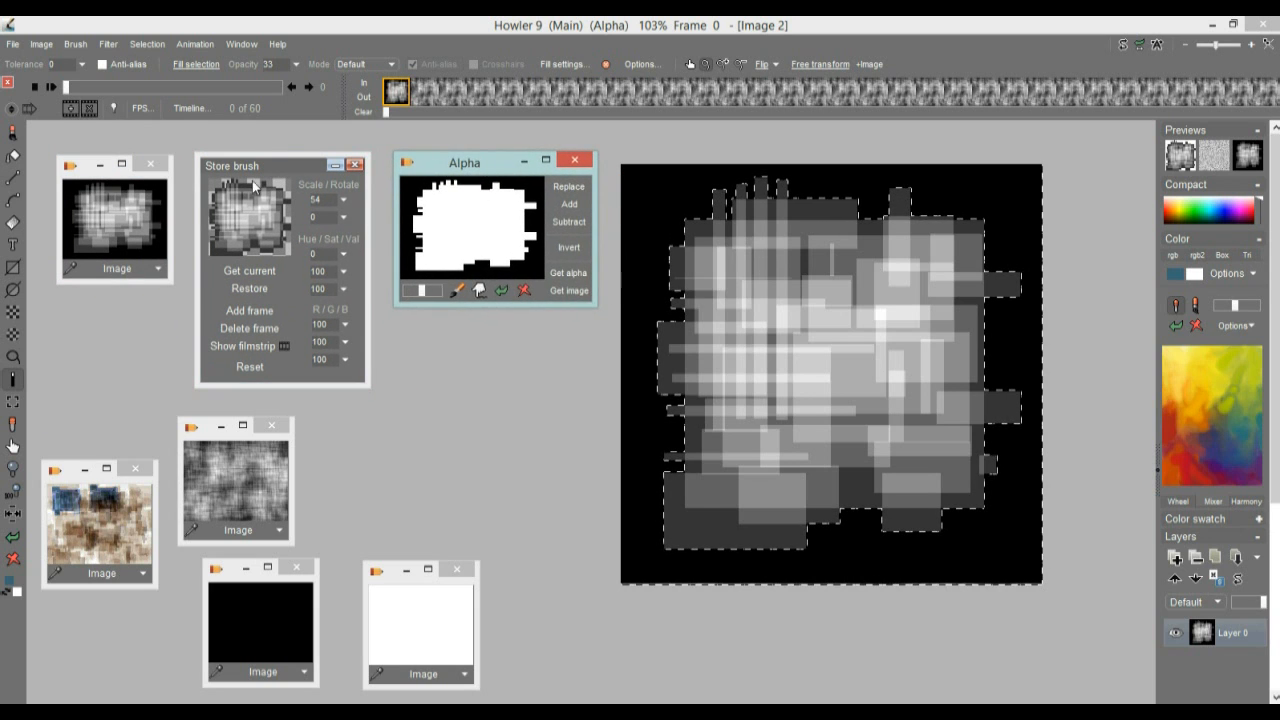
drag(264, 162, 254, 161)
drag(475, 168, 460, 170)
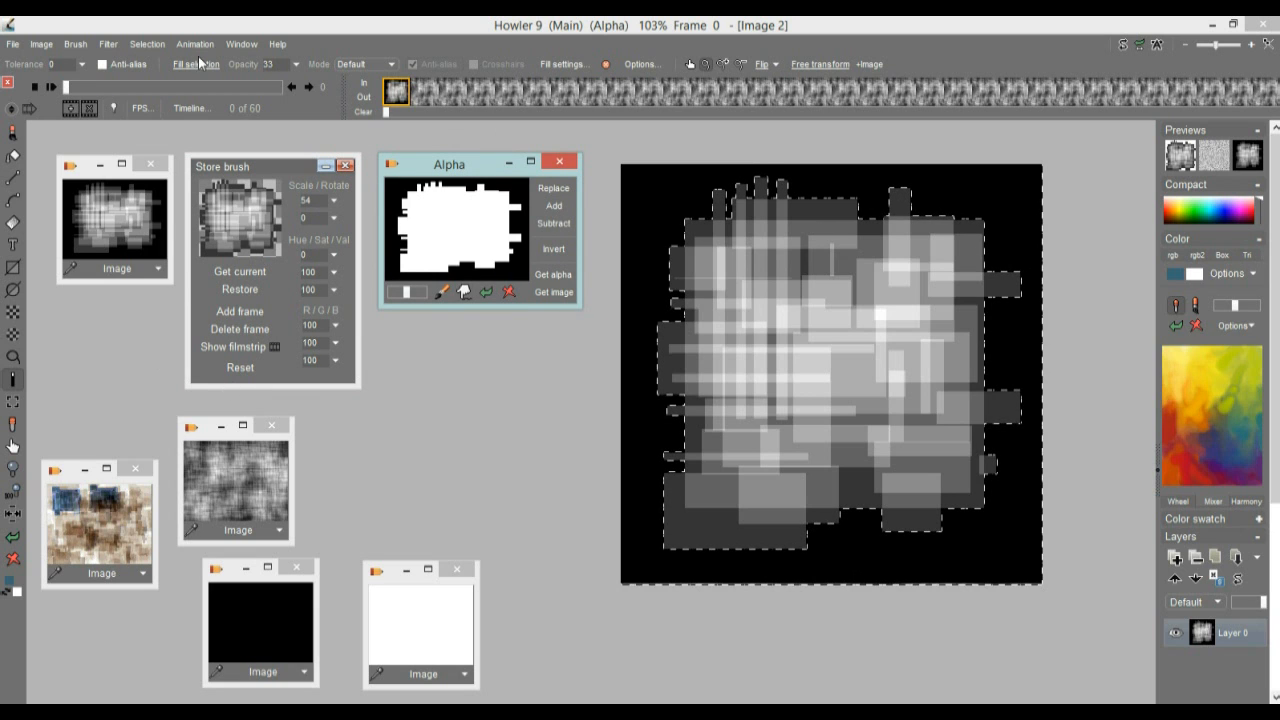
Turn the alpha selection off and undo the paste on the first frame to bring back the woven greyscale texture
click(147, 44)
click(200, 50)
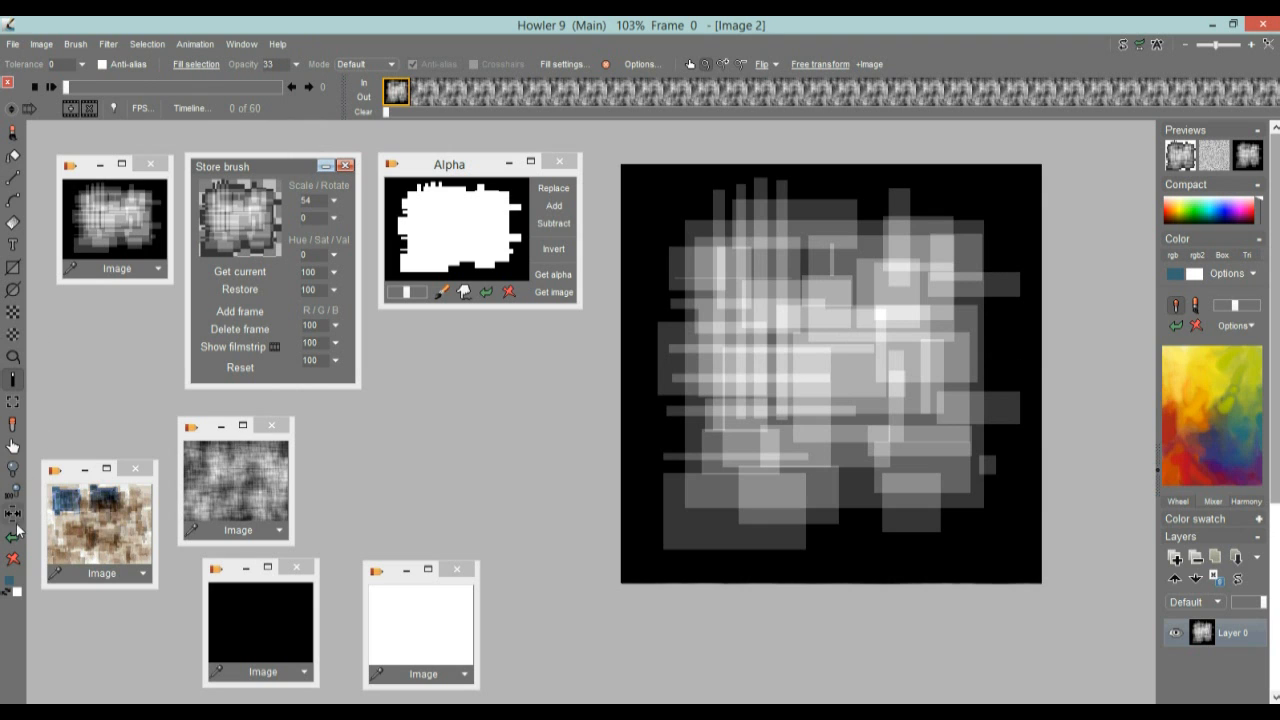
click(13, 537)
click(14, 540)
Scrub through the animation frames, store the 60-frame animation to memory and move its Anim window beside the canvas
drag(402, 93, 510, 91)
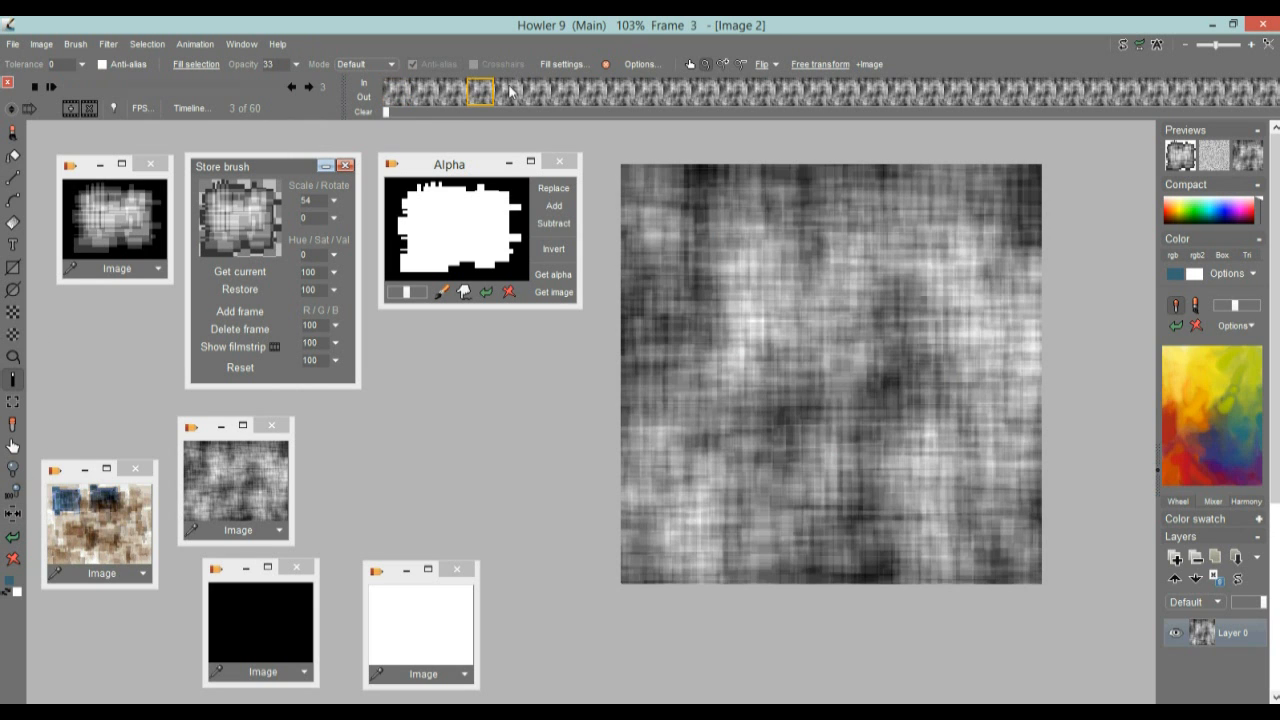
click(395, 89)
drag(420, 88, 386, 81)
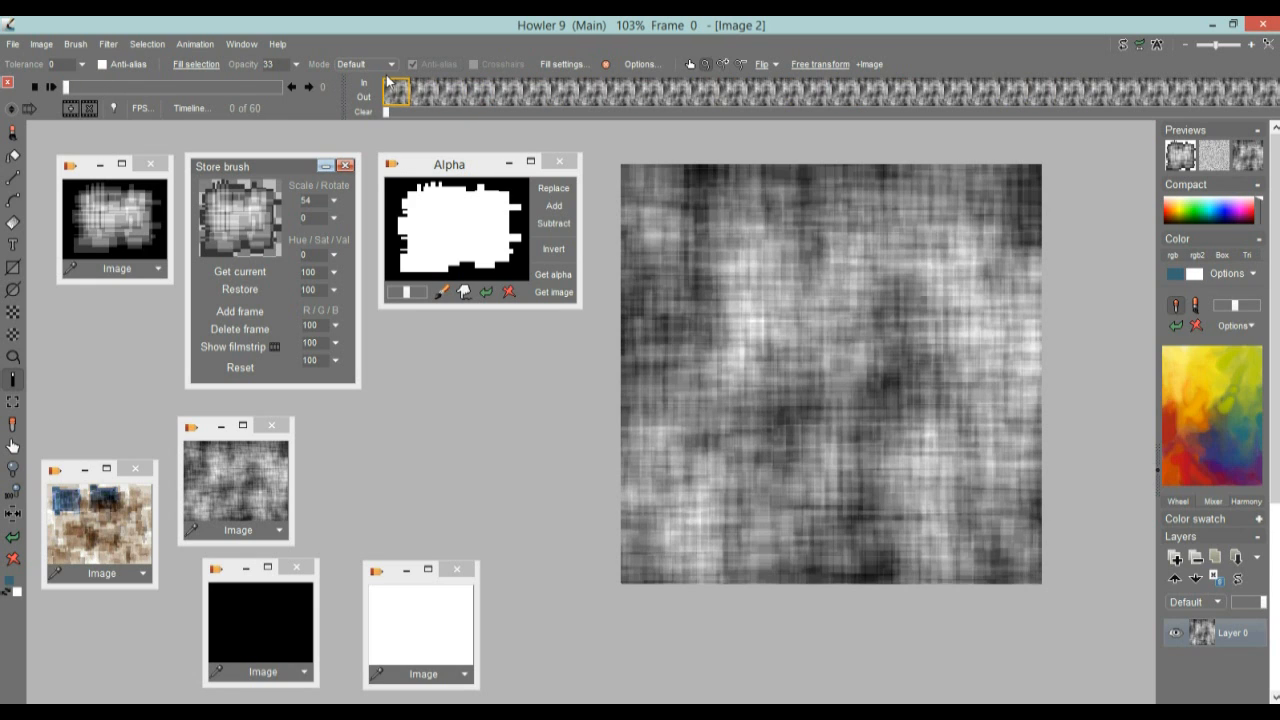
click(535, 92)
drag(530, 105, 403, 103)
click(199, 42)
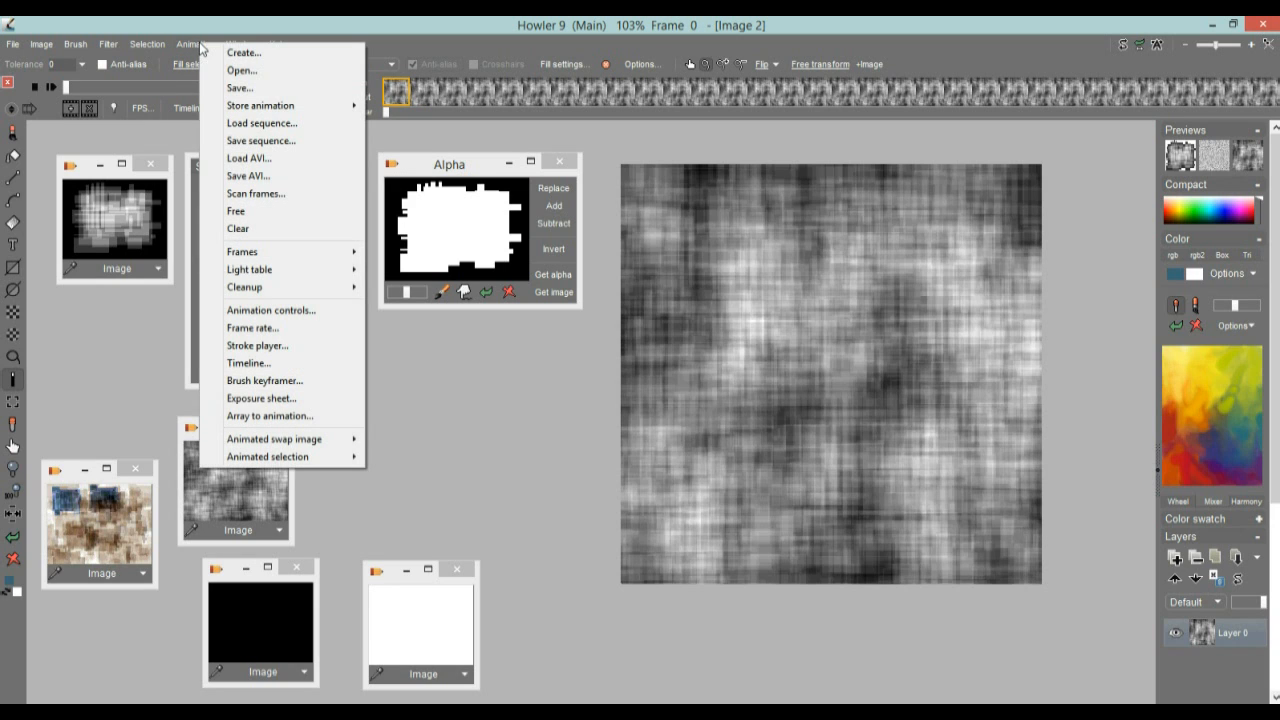
mouse_move(224, 110)
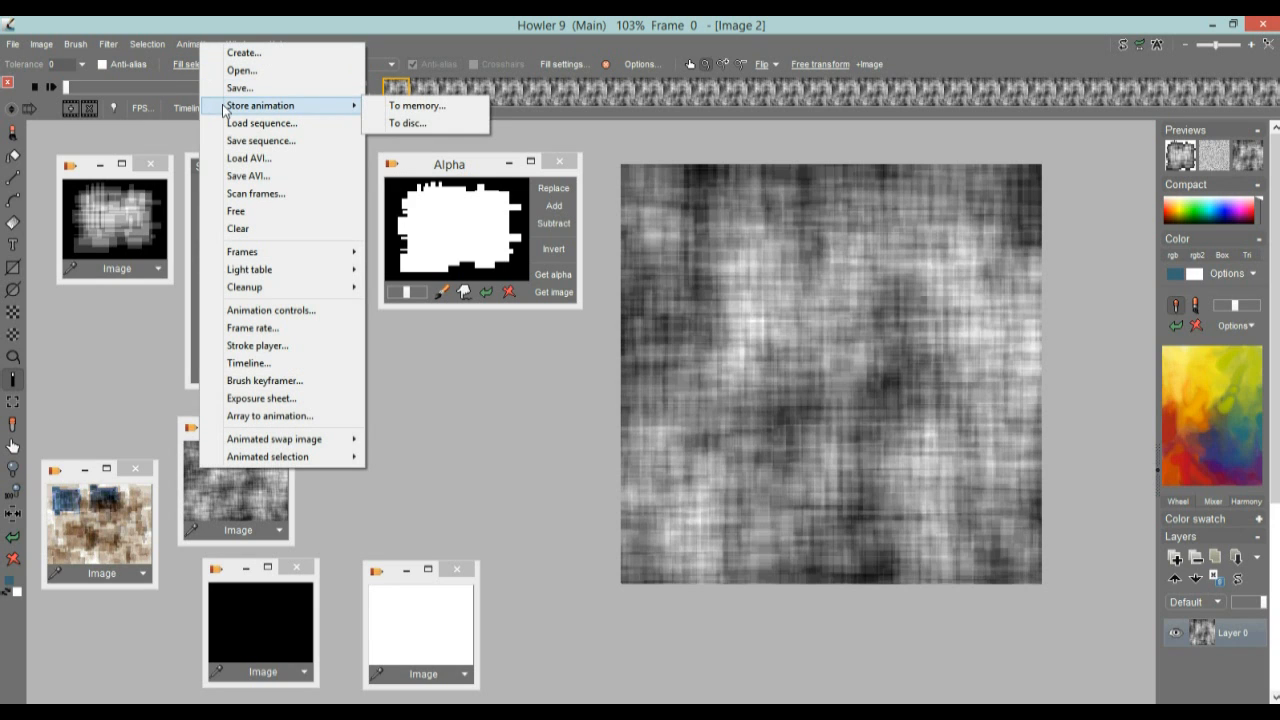
click(436, 108)
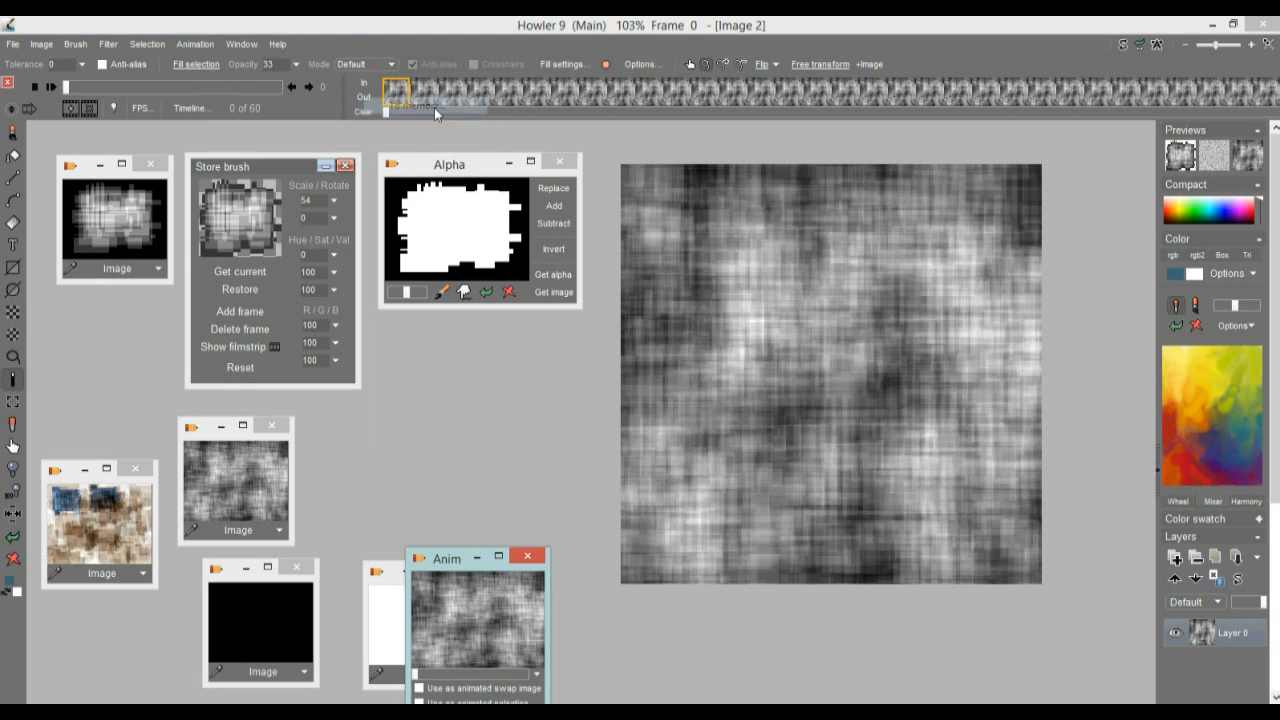
drag(450, 567, 1049, 146)
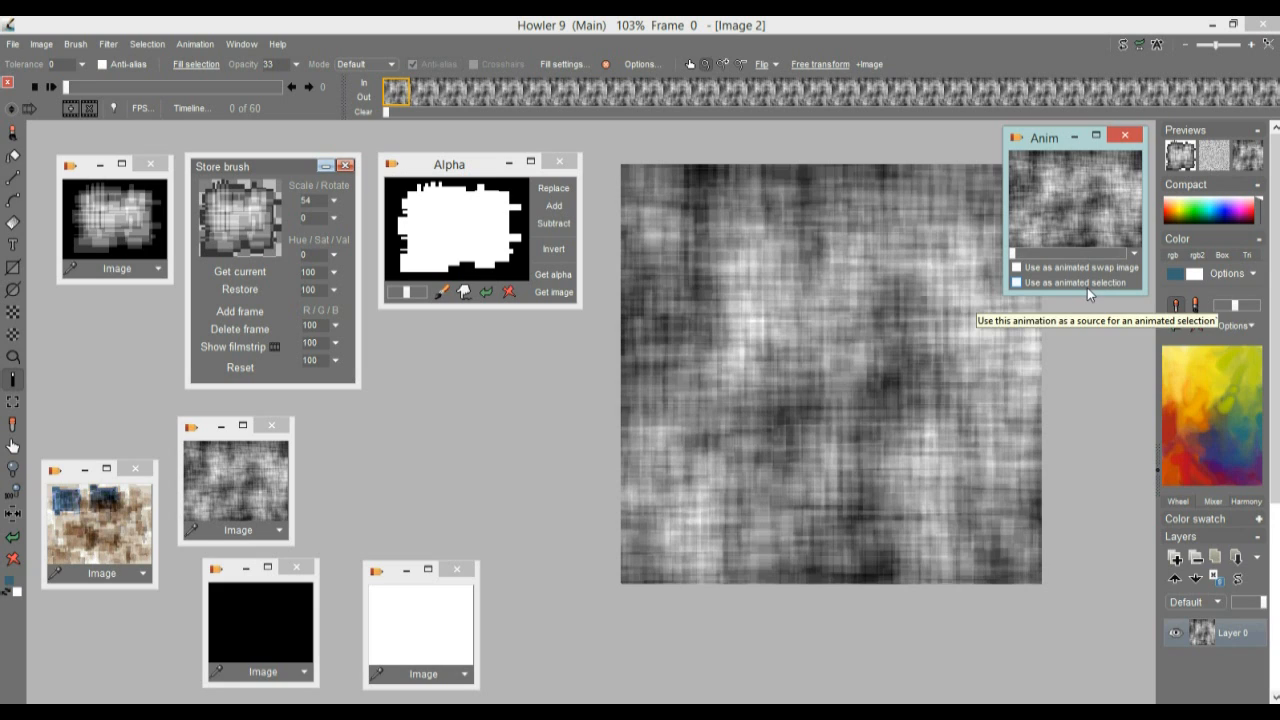
Check the stored animation's restore and brush options, scrub through its frames and move the Anim window to the canvas's lower-right corner
click(1134, 254)
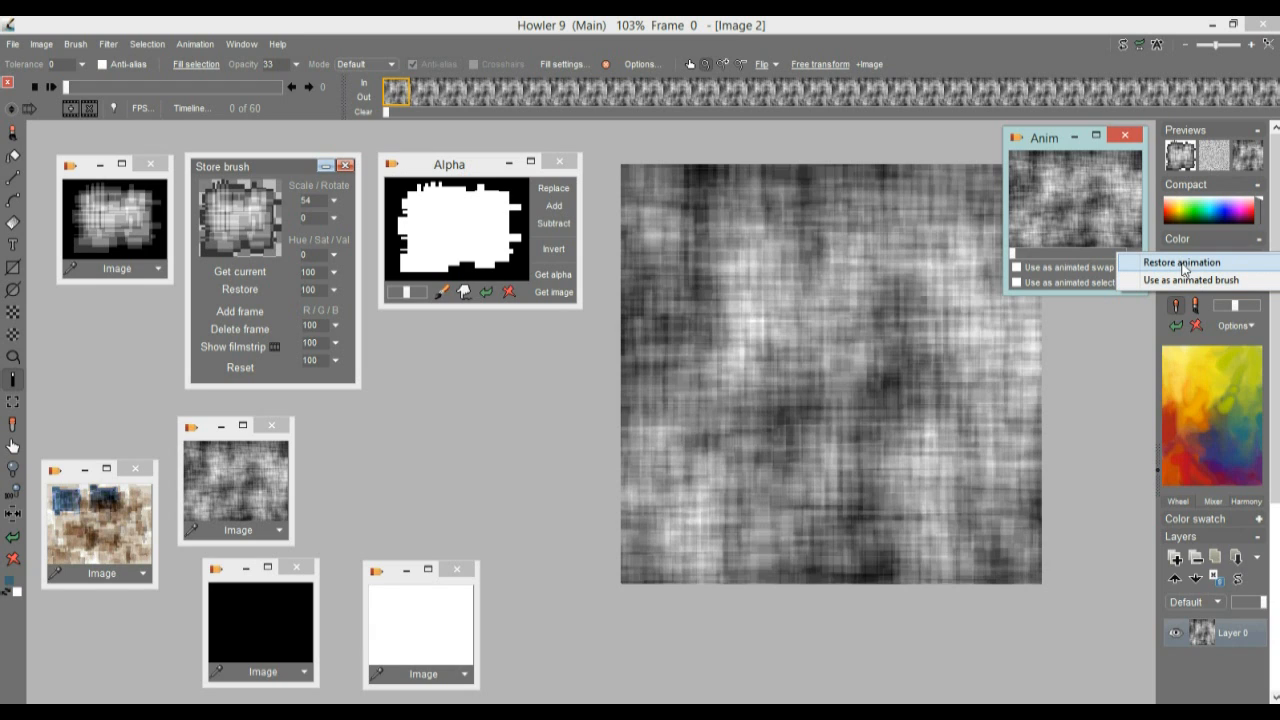
click(1045, 140)
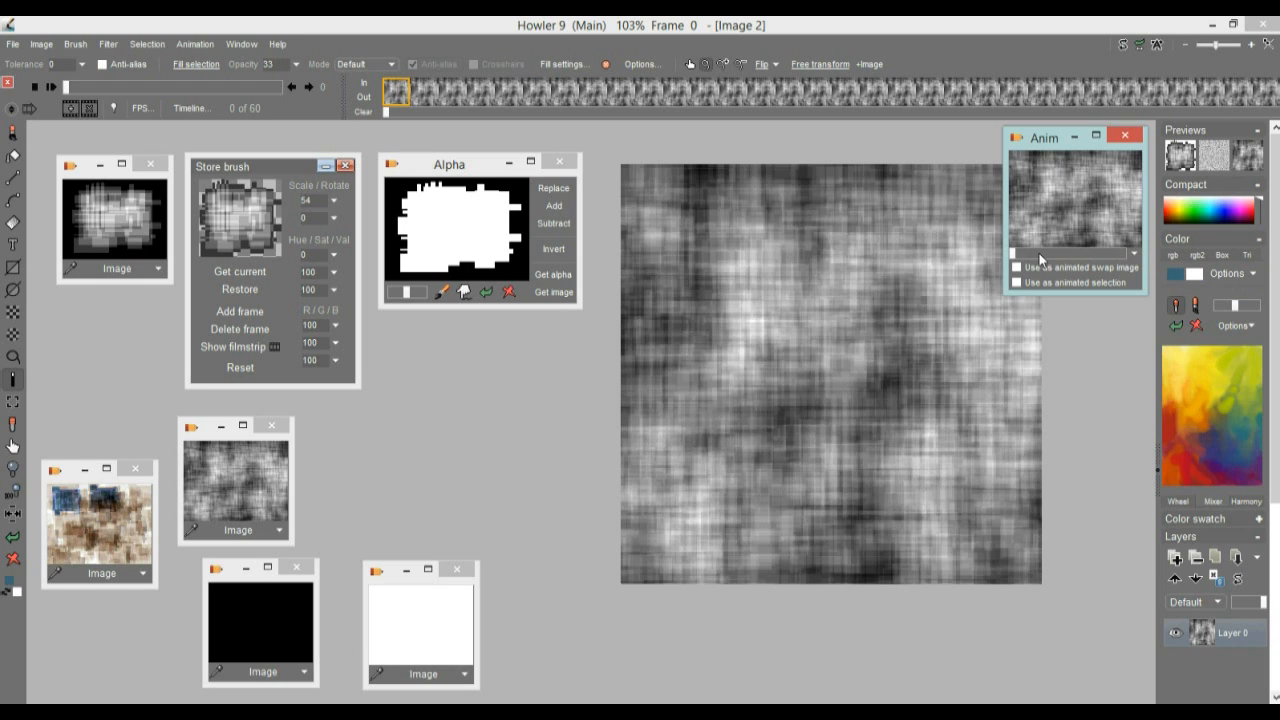
drag(1123, 257, 1006, 259)
drag(1051, 142, 1047, 522)
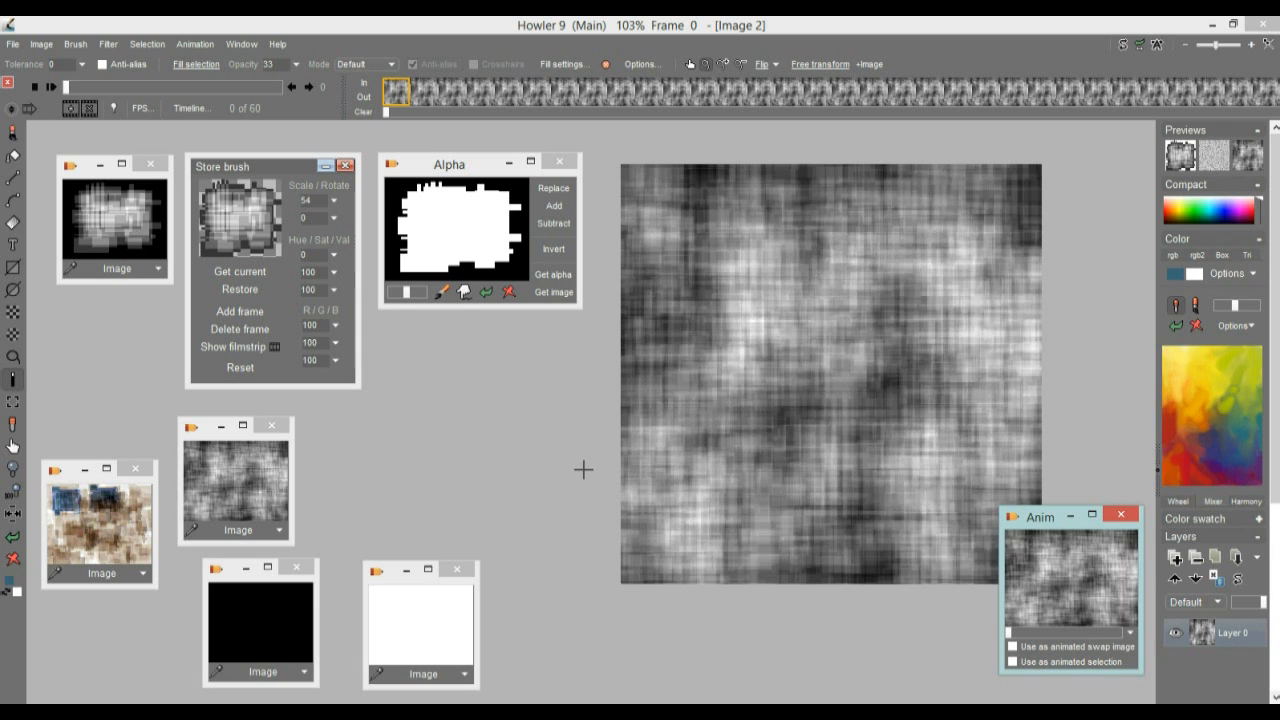
Choose yellow as the primary colour and paint a soft white patch on the first frame with the large airbrush
click(1185, 357)
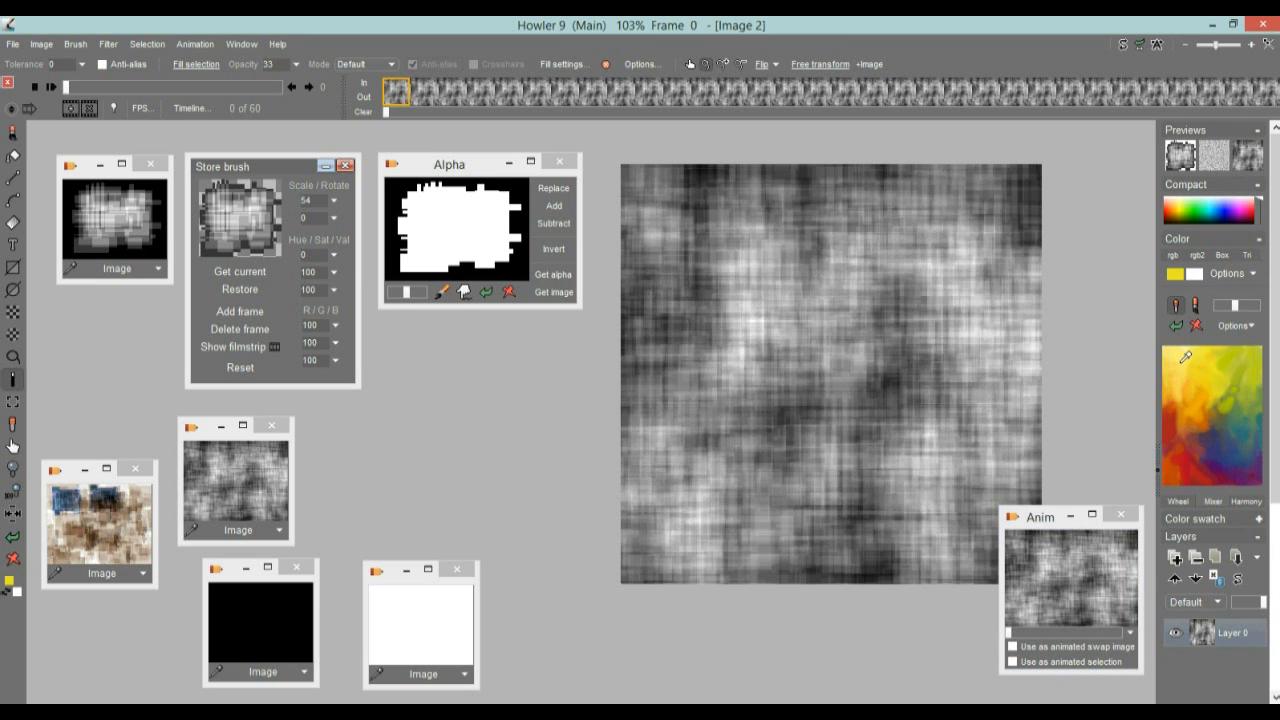
click(228, 209)
mouse_move(794, 299)
mouse_down()
mouse_move(782, 338)
mouse_move(800, 392)
mouse_move(864, 409)
mouse_move(889, 409)
mouse_move(940, 271)
mouse_move(837, 331)
mouse_move(966, 315)
mouse_up()
Set both the primary and secondary colours to yellow and airbrush a large soft patch on frame 9
click(652, 92)
mouse_move(792, 302)
mouse_down()
mouse_move(794, 362)
mouse_move(843, 420)
mouse_move(850, 370)
mouse_move(802, 371)
mouse_move(922, 382)
mouse_up()
click(1188, 361)
mouse_move(937, 296)
mouse_down()
mouse_move(1029, 354)
mouse_move(1000, 385)
mouse_up()
right_click(1177, 377)
mouse_move(906, 343)
mouse_down()
mouse_move(880, 440)
mouse_move(717, 146)
mouse_up()
Airbrush soft yellow patches over the woven texture on frames 18, 26 and 7
click(705, 92)
click(901, 92)
mouse_move(885, 375)
mouse_down()
mouse_move(811, 291)
mouse_move(960, 470)
mouse_move(789, 396)
mouse_move(950, 320)
mouse_up()
drag(1012, 98, 1127, 96)
mouse_move(738, 272)
mouse_down()
mouse_move(843, 429)
mouse_move(705, 229)
mouse_up()
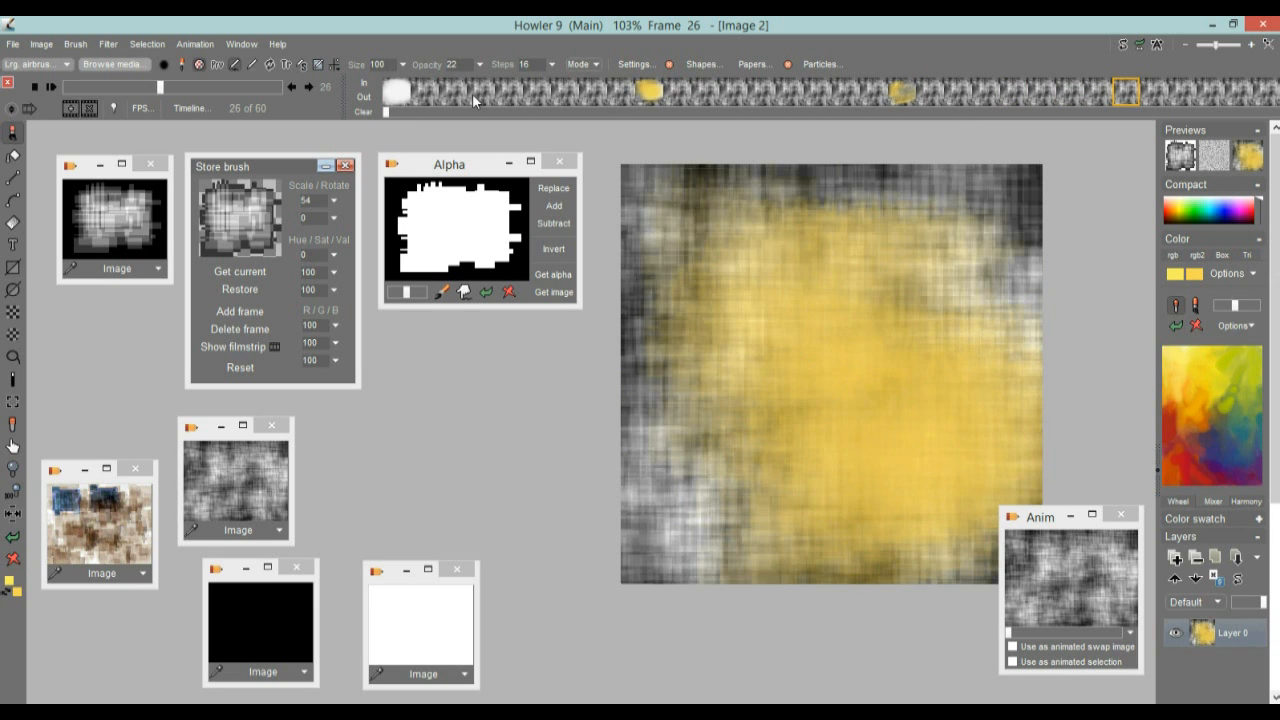
click(592, 92)
mouse_move(1000, 300)
mouse_down()
mouse_move(1012, 423)
mouse_move(870, 484)
mouse_up()
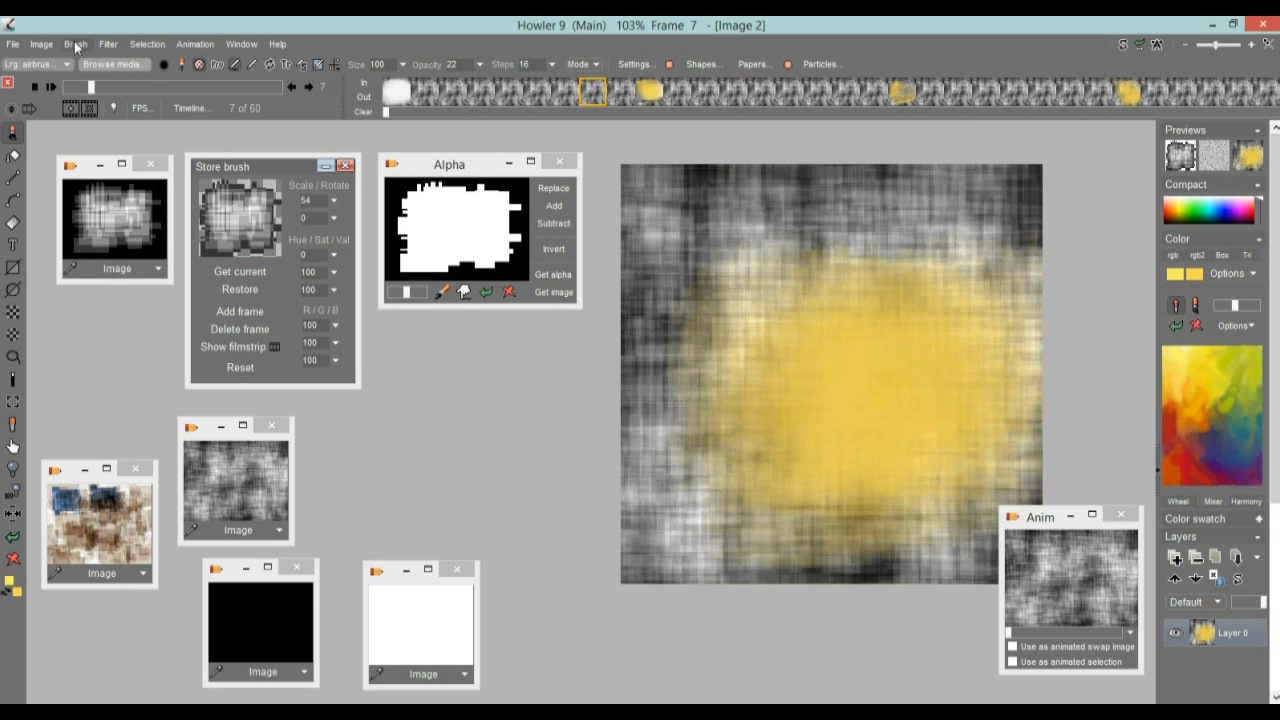
Light all frames with the Lighting tool, using stronger intensity, shorter light distance, higher texture height and multiply original, and the light at the image's upper-left corner
click(107, 45)
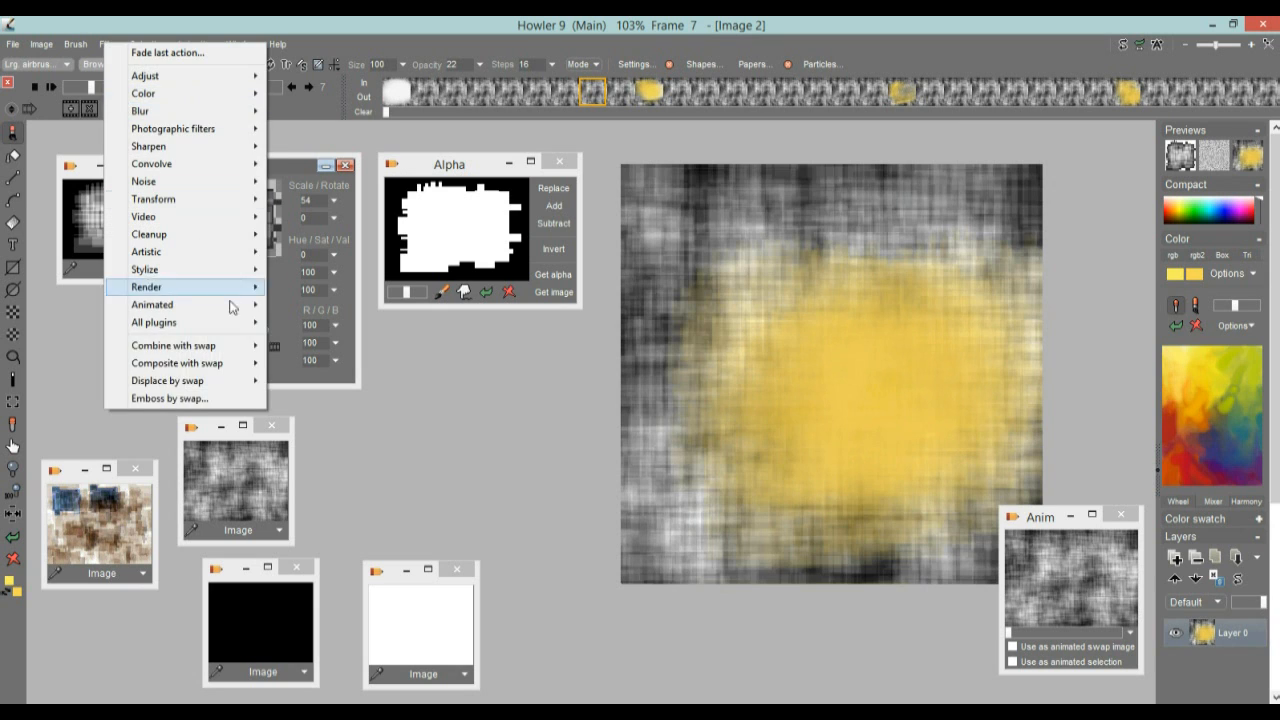
mouse_move(172, 287)
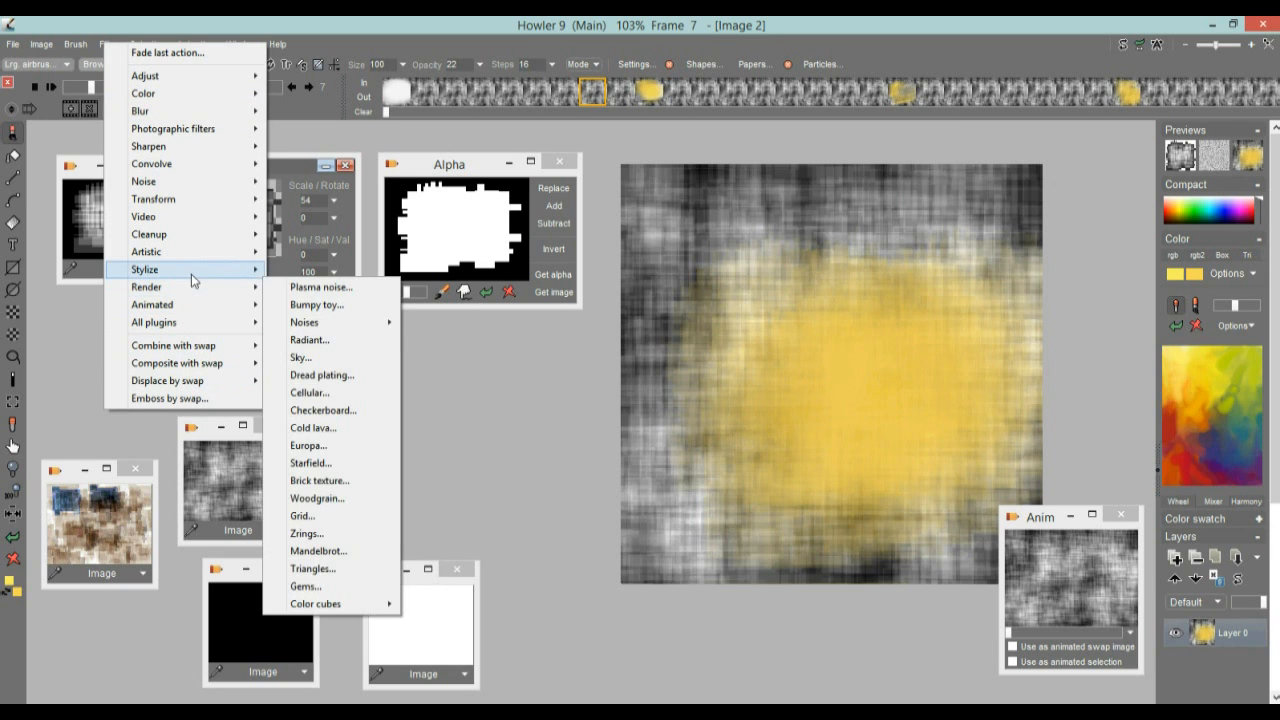
click(334, 271)
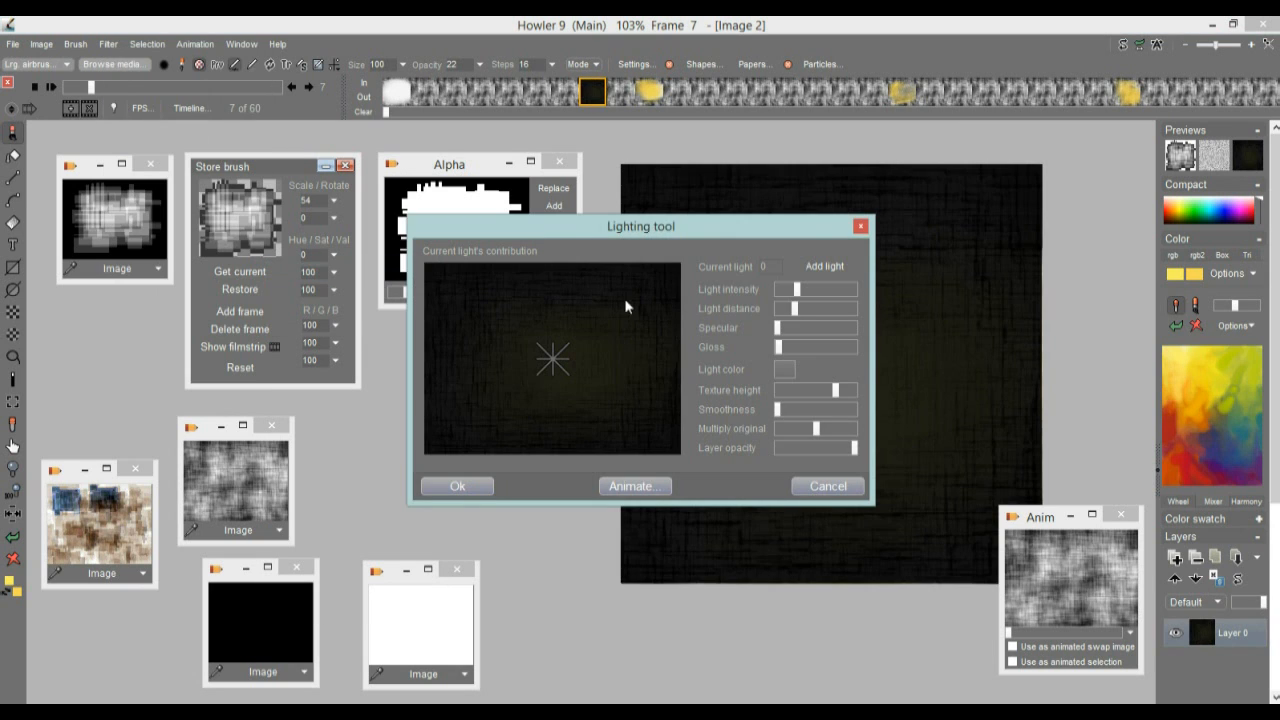
drag(802, 291, 781, 316)
mouse_move(516, 358)
mouse_down()
mouse_move(443, 327)
mouse_move(436, 288)
mouse_up()
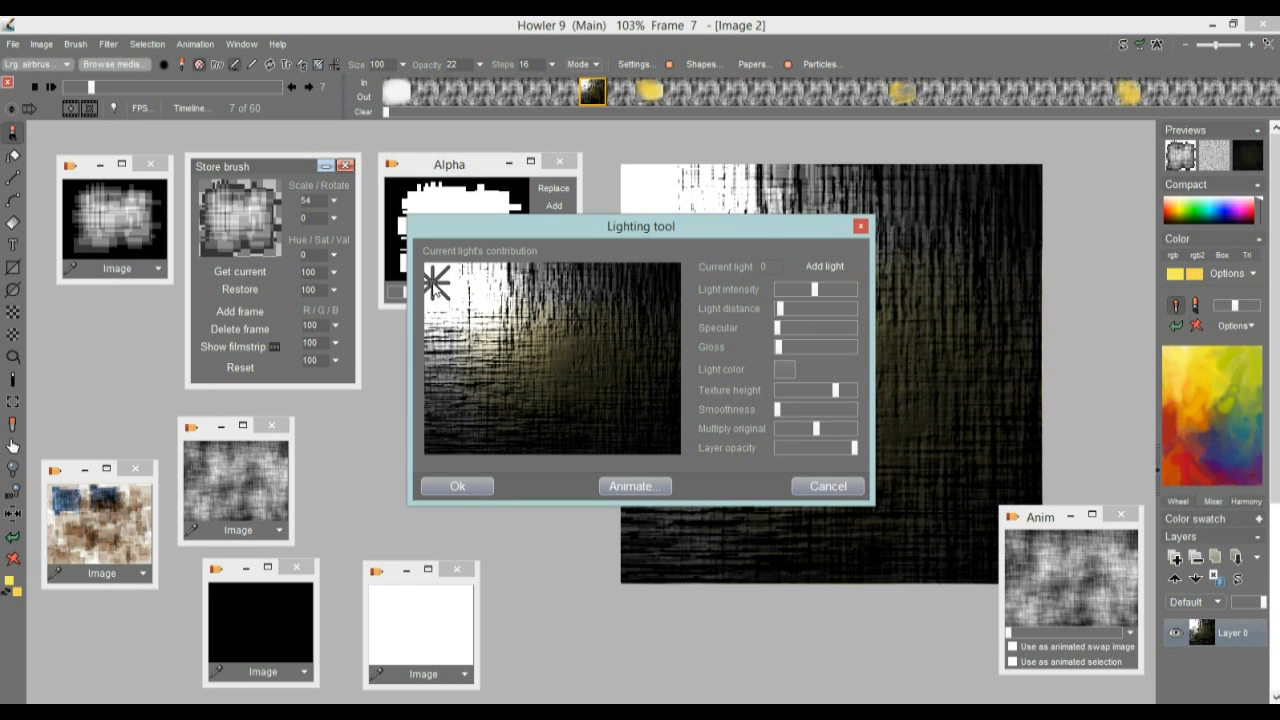
drag(835, 390, 776, 415)
click(645, 490)
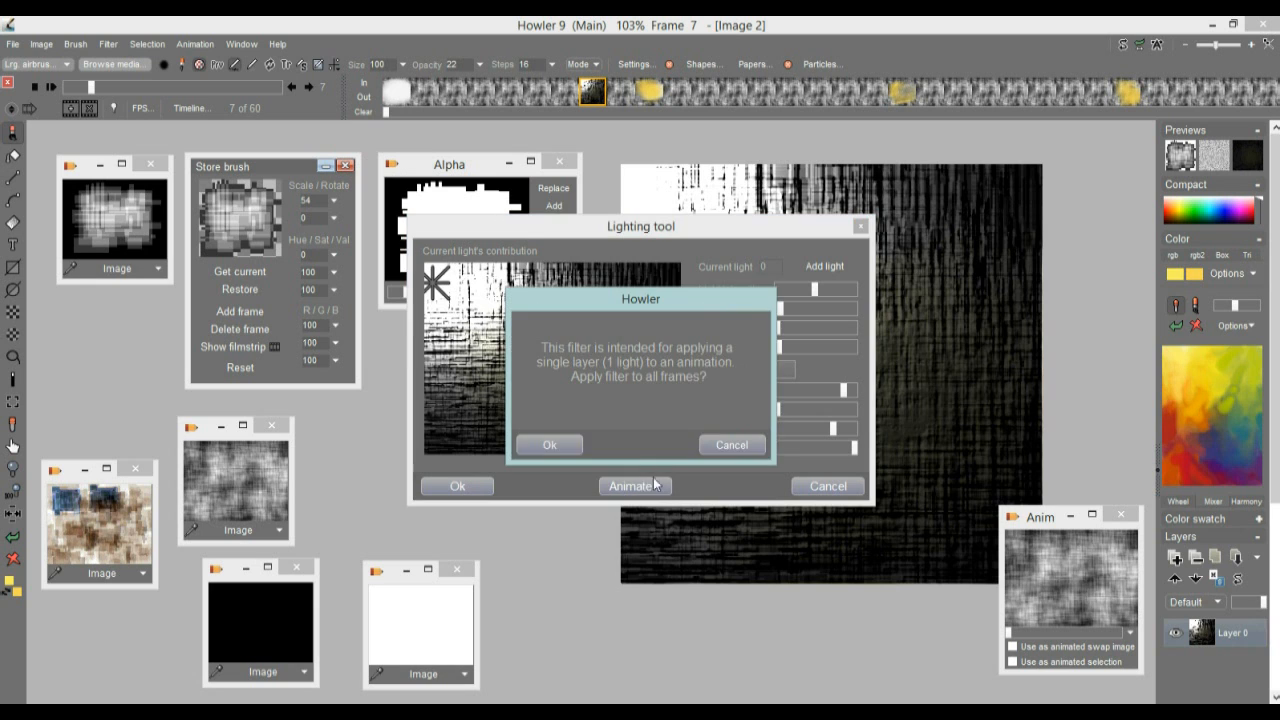
click(548, 444)
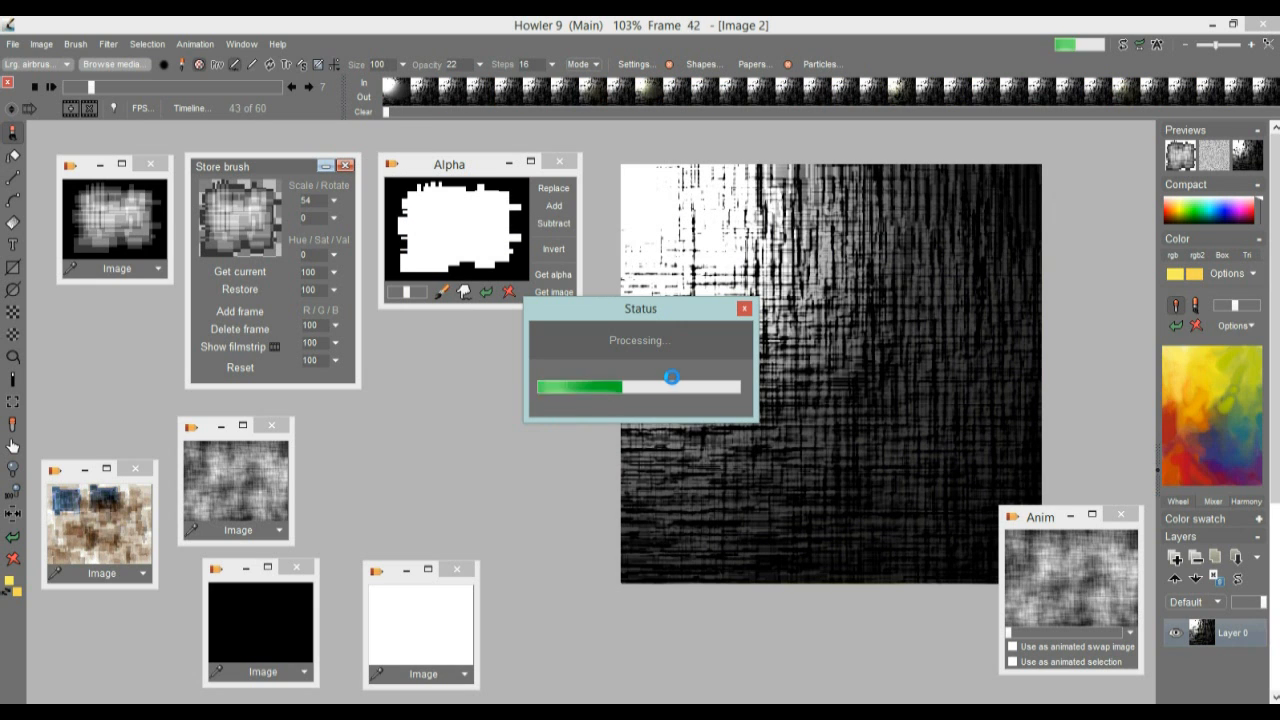
drag(90, 87, 90, 120)
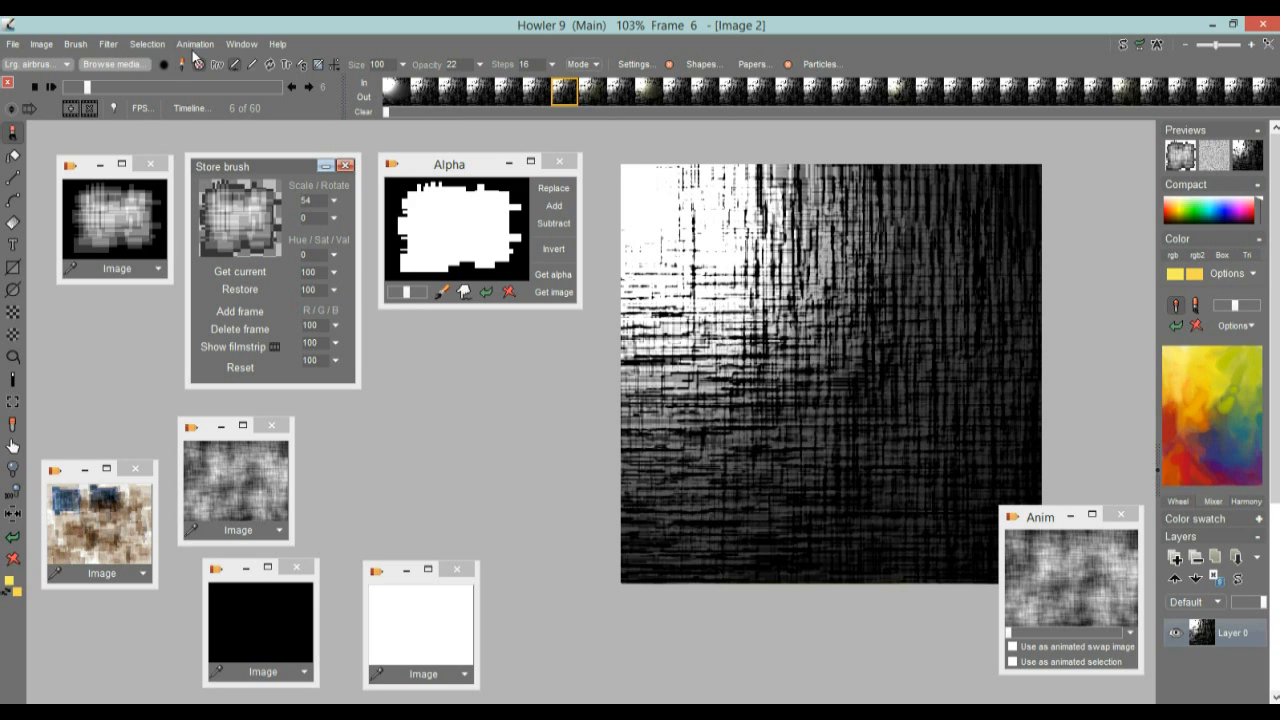
Restore the animation stored in memory from the Anim window, replacing the lit frames
click(196, 45)
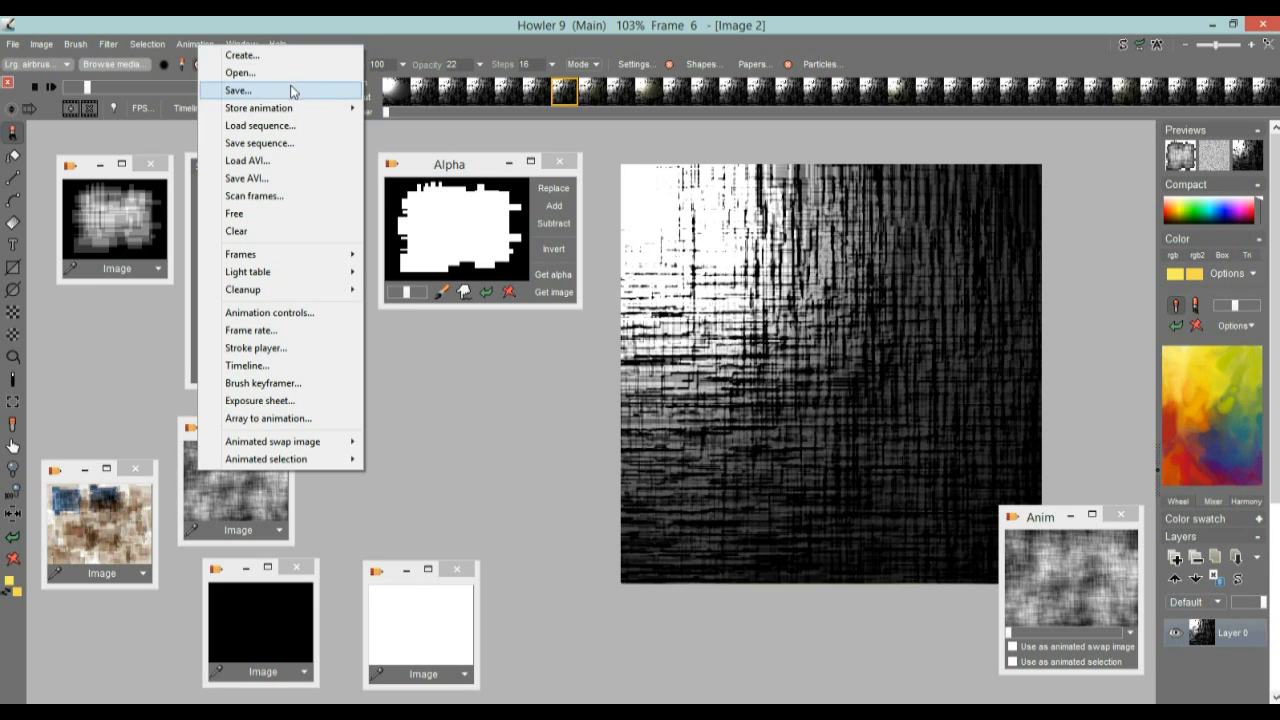
click(612, 32)
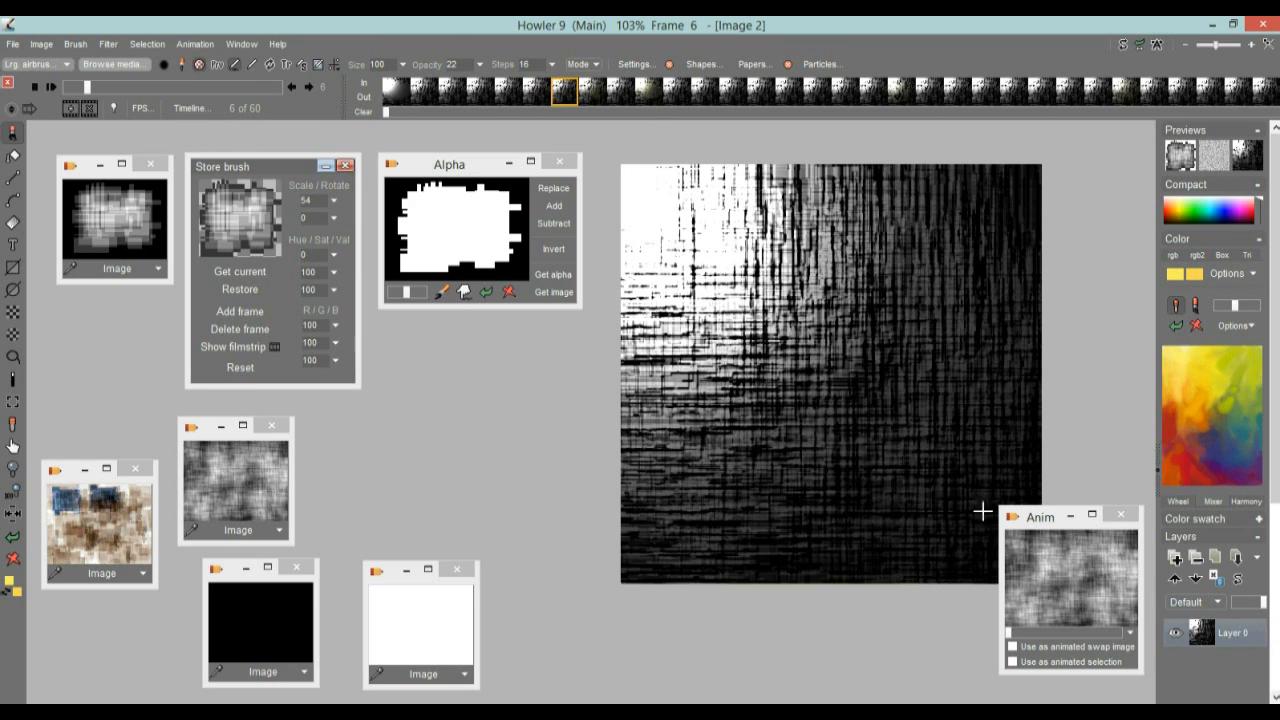
mouse_move(1040, 520)
mouse_down()
mouse_move(1038, 588)
mouse_move(1034, 541)
mouse_up()
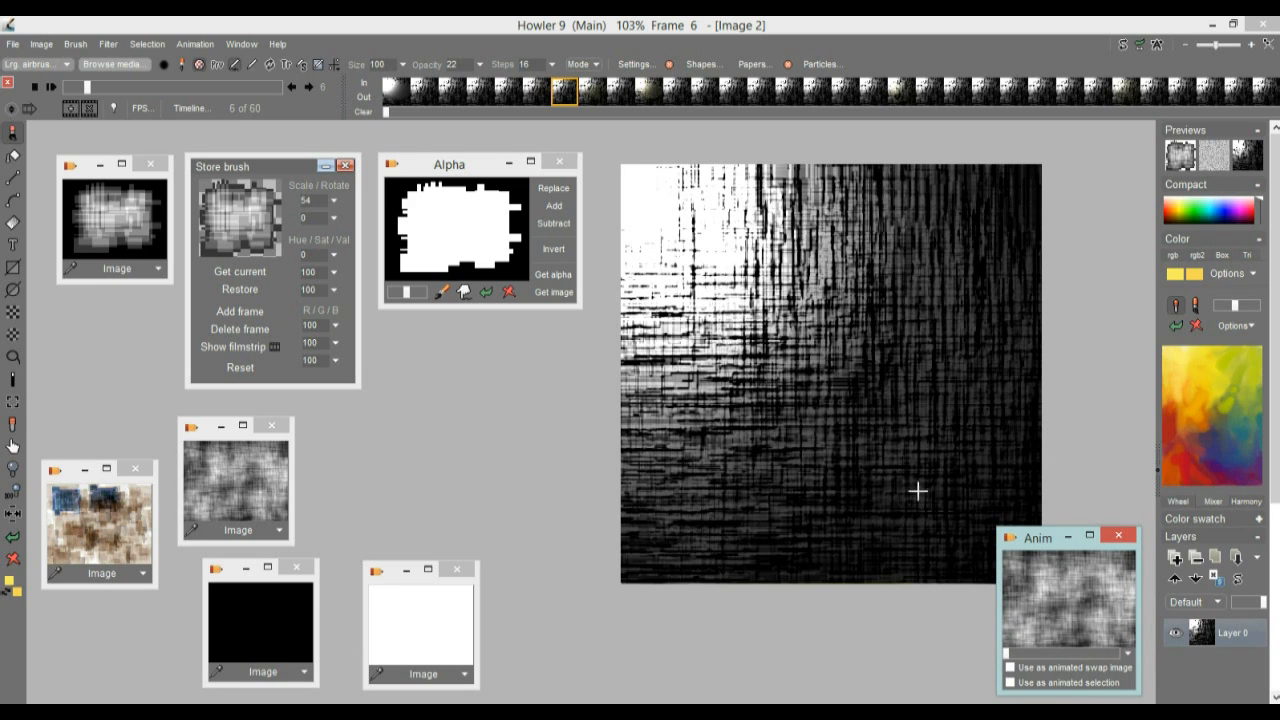
mouse_move(1038, 539)
mouse_down()
mouse_move(1021, 356)
mouse_move(1035, 530)
mouse_up()
click(1070, 579)
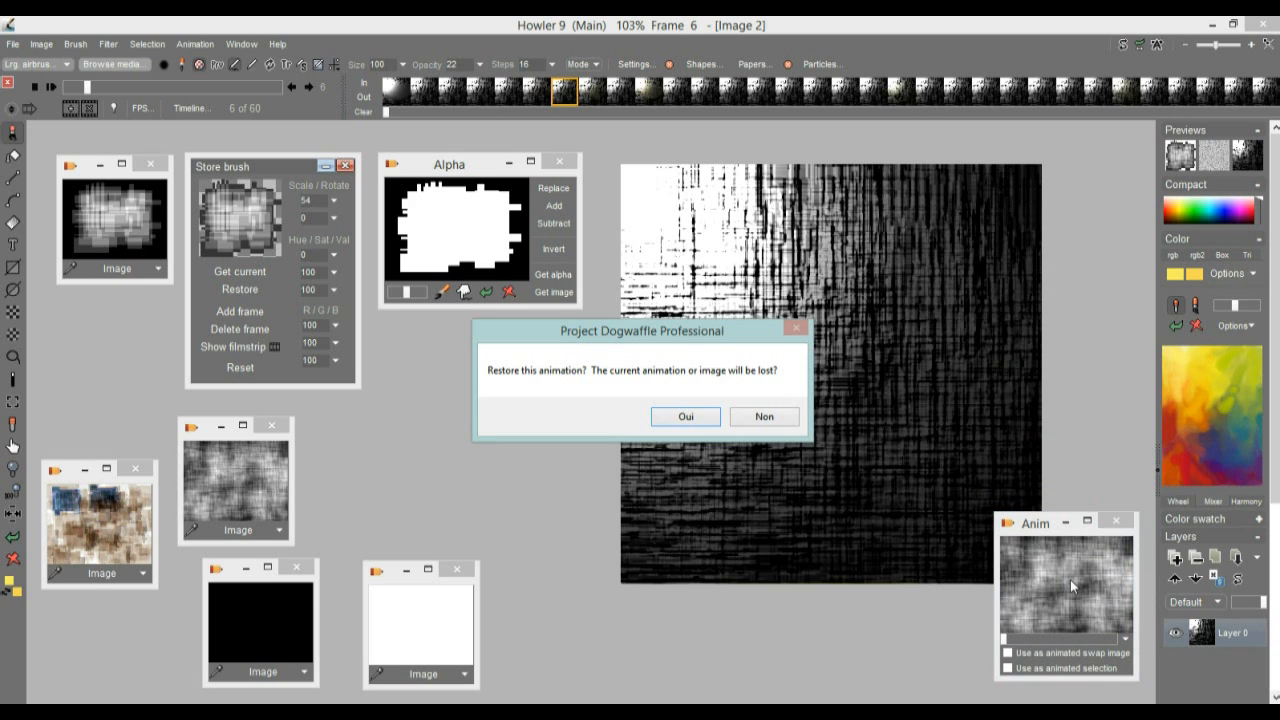
click(684, 419)
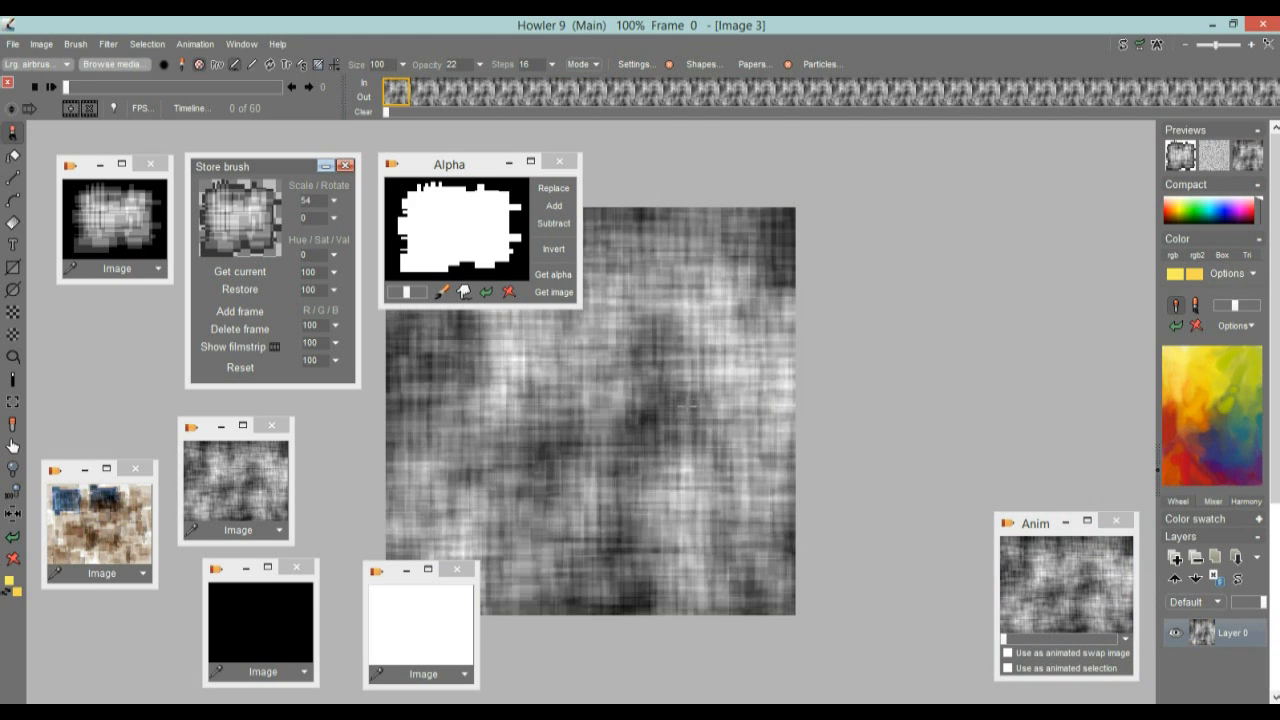
drag(600, 491, 840, 420)
drag(67, 87, 64, 87)
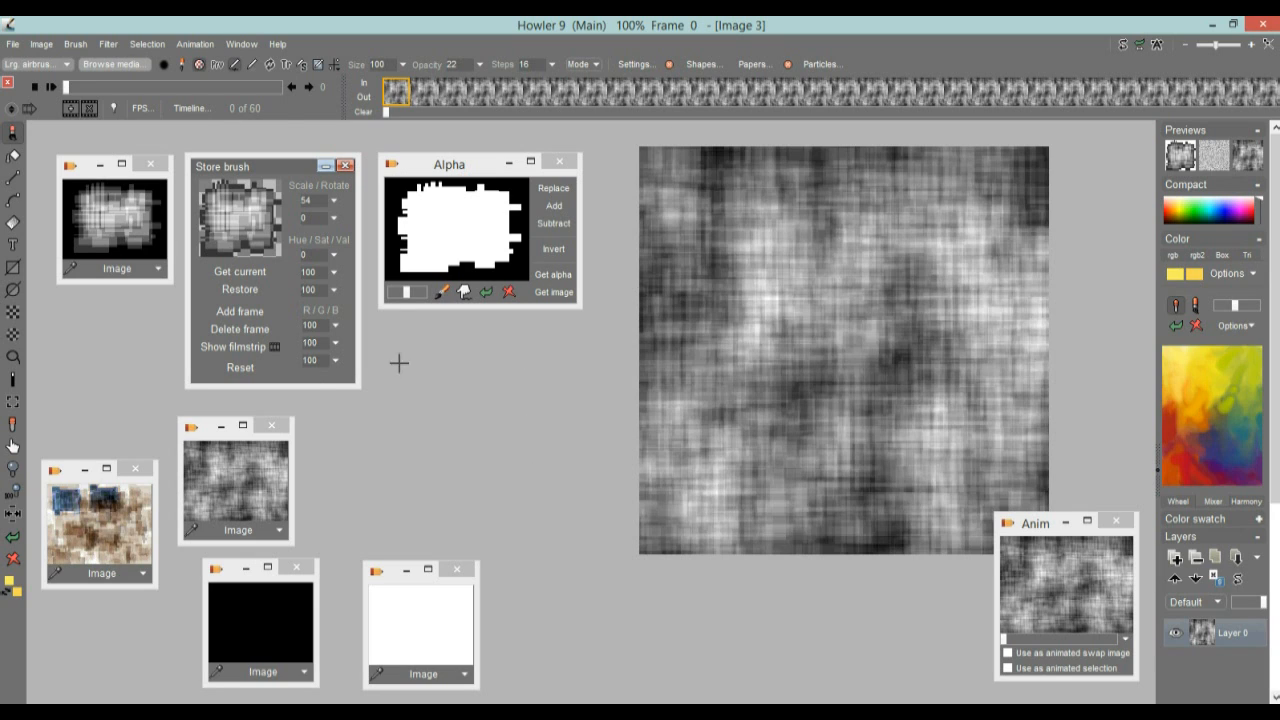
Store the animation to disc, close the in-memory Anim window and place the DWA window over the canvas's lower-right corner
click(200, 44)
mouse_move(248, 116)
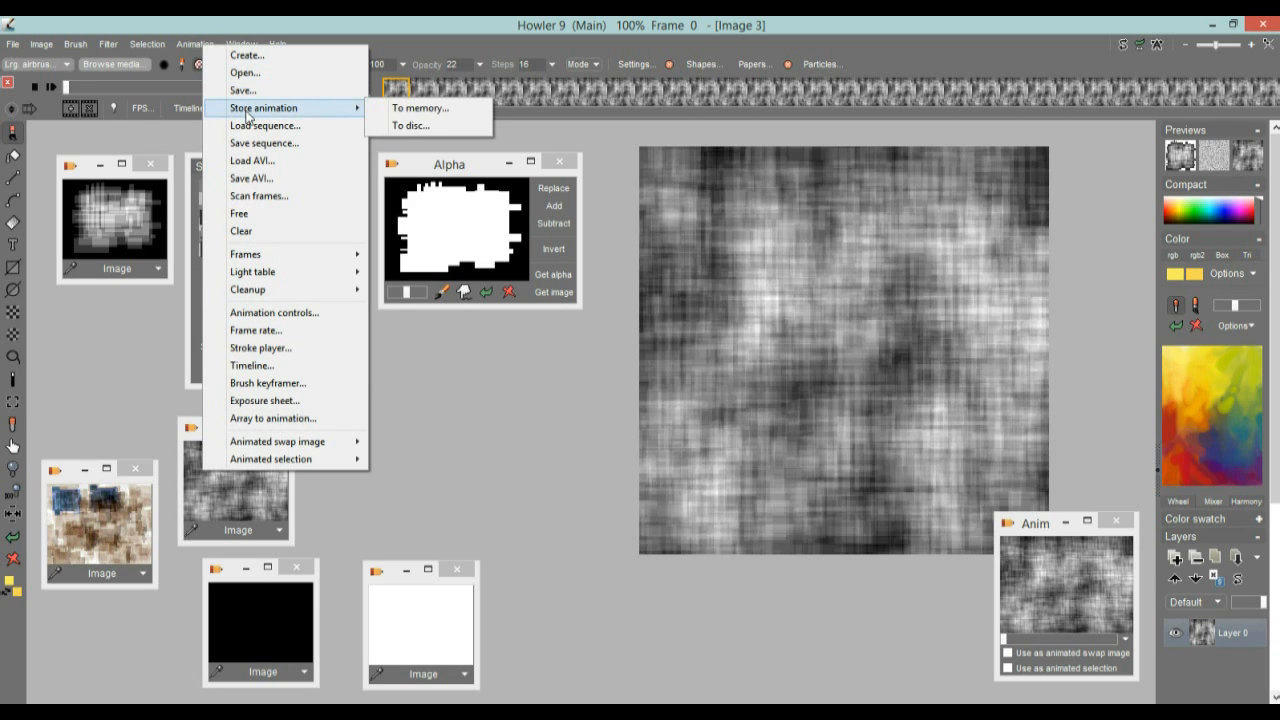
click(449, 128)
drag(958, 172, 853, 530)
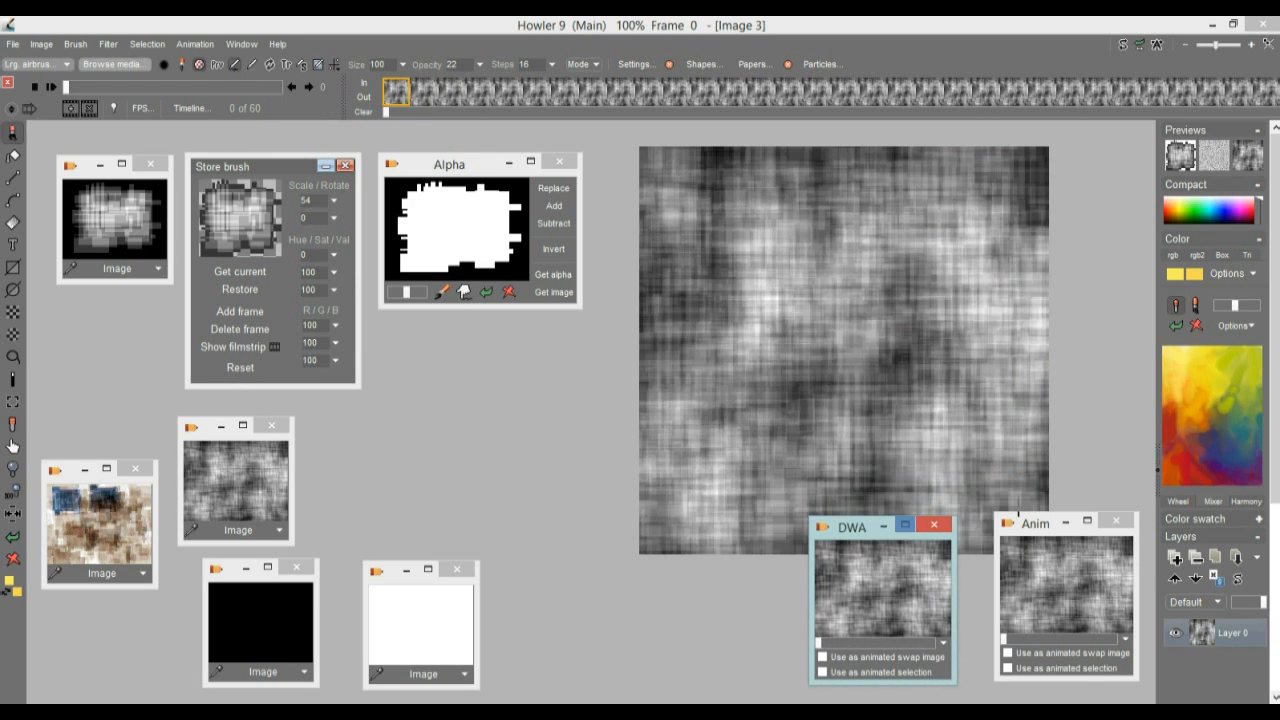
click(1116, 521)
drag(850, 536, 1025, 541)
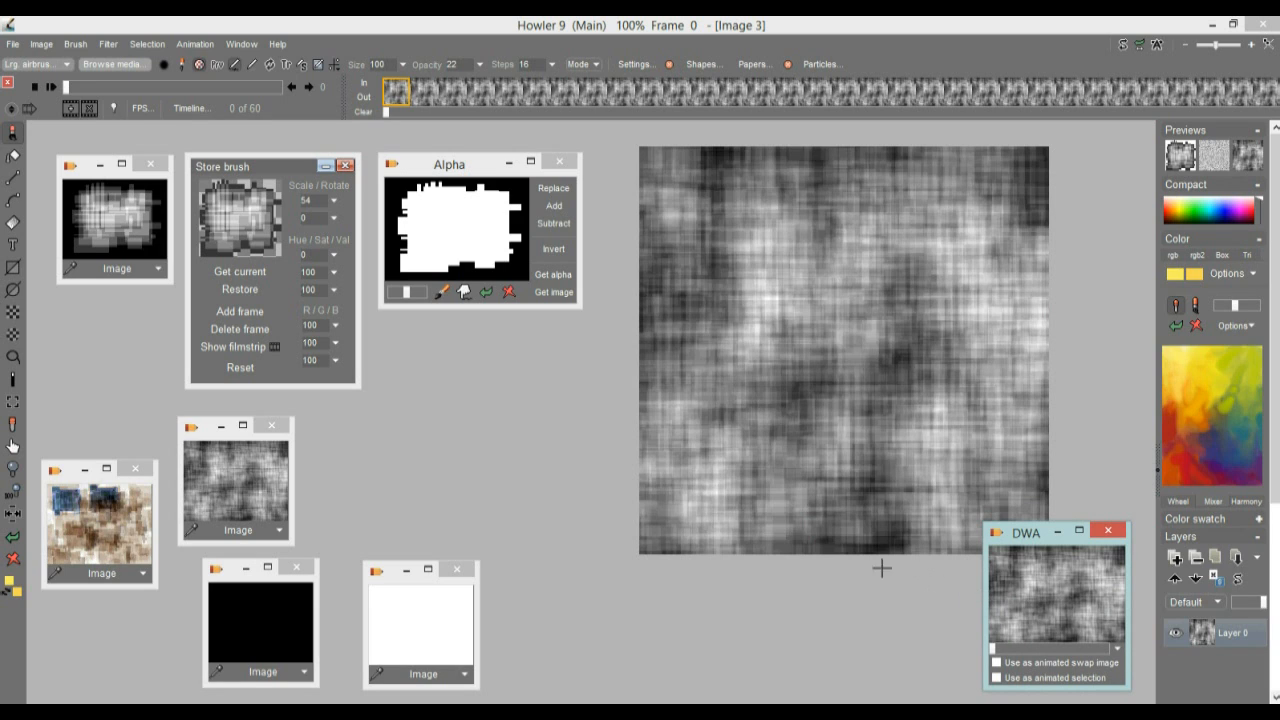
mouse_move(1025, 541)
mouse_down()
mouse_move(996, 540)
mouse_move(1033, 541)
mouse_up()
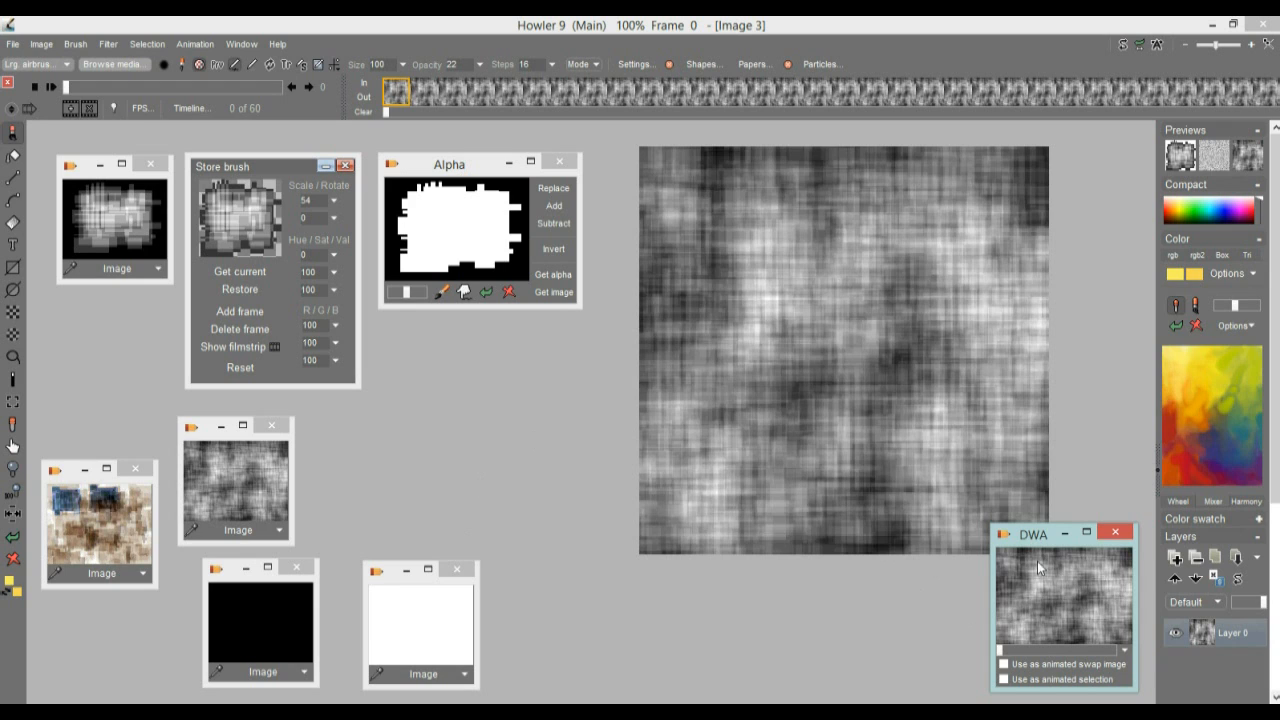
Apply the Snowfall filter with its default settings to all frames through the Timeline editor
click(190, 108)
drag(255, 134, 203, 221)
click(163, 259)
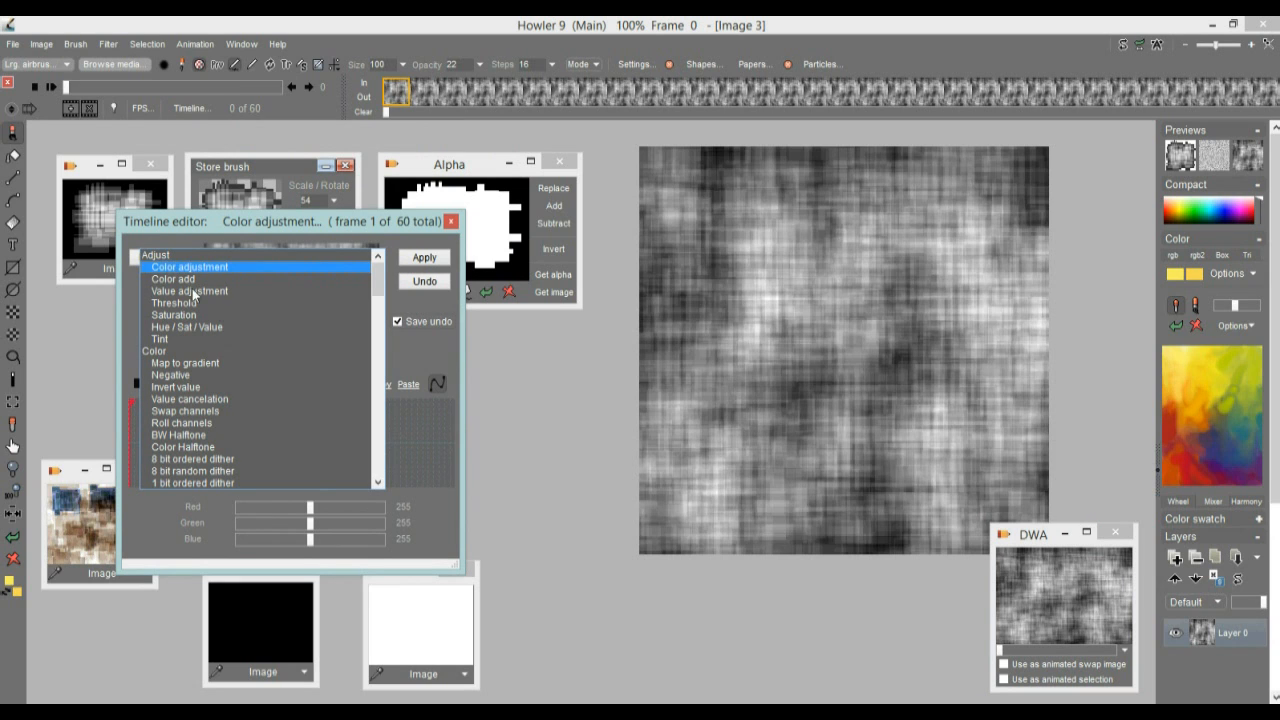
click(377, 372)
drag(376, 314, 378, 474)
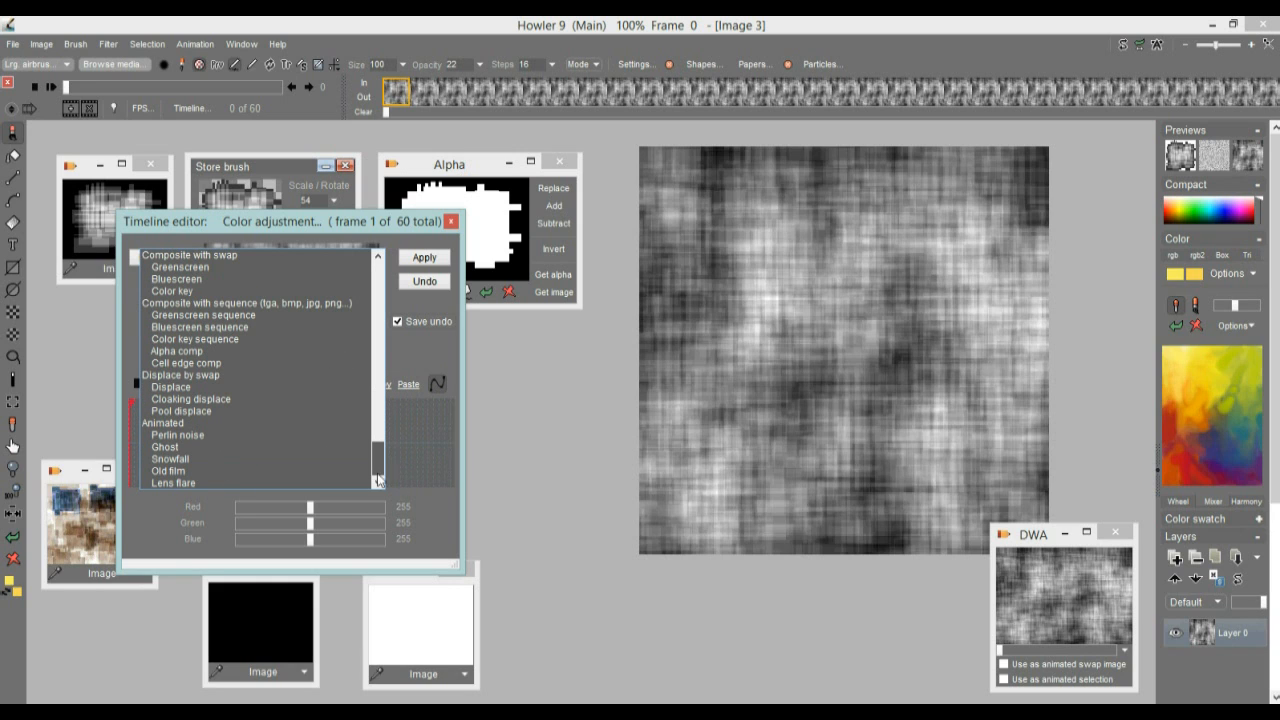
click(170, 459)
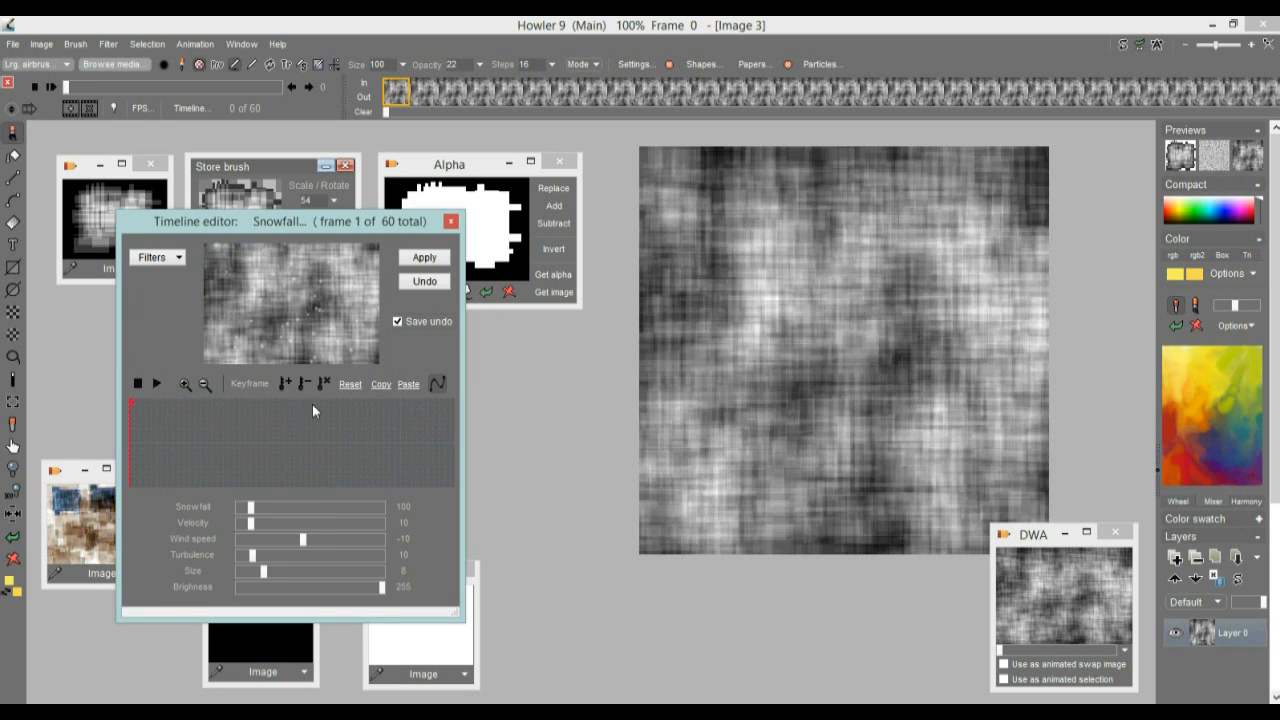
click(425, 258)
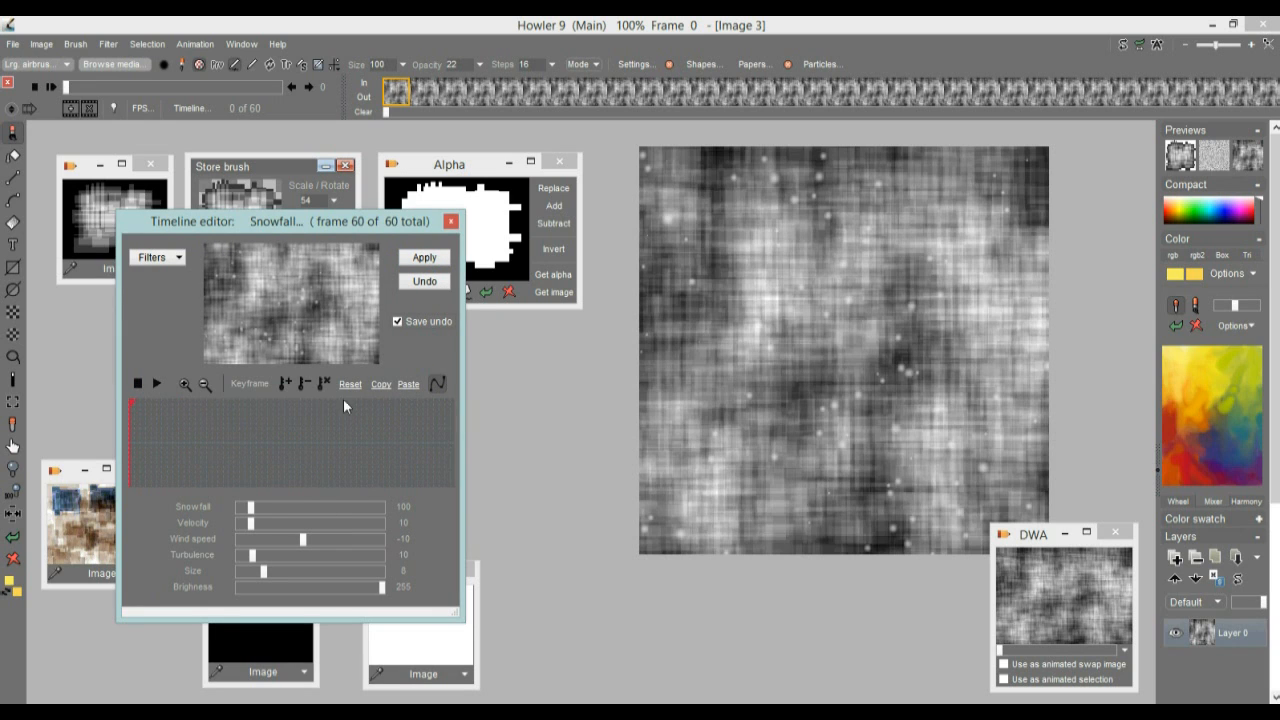
Set the Snowfall brightness to 1 and the snowfall amount to 576, and apply the filter again to all frames
drag(300, 587, 272, 586)
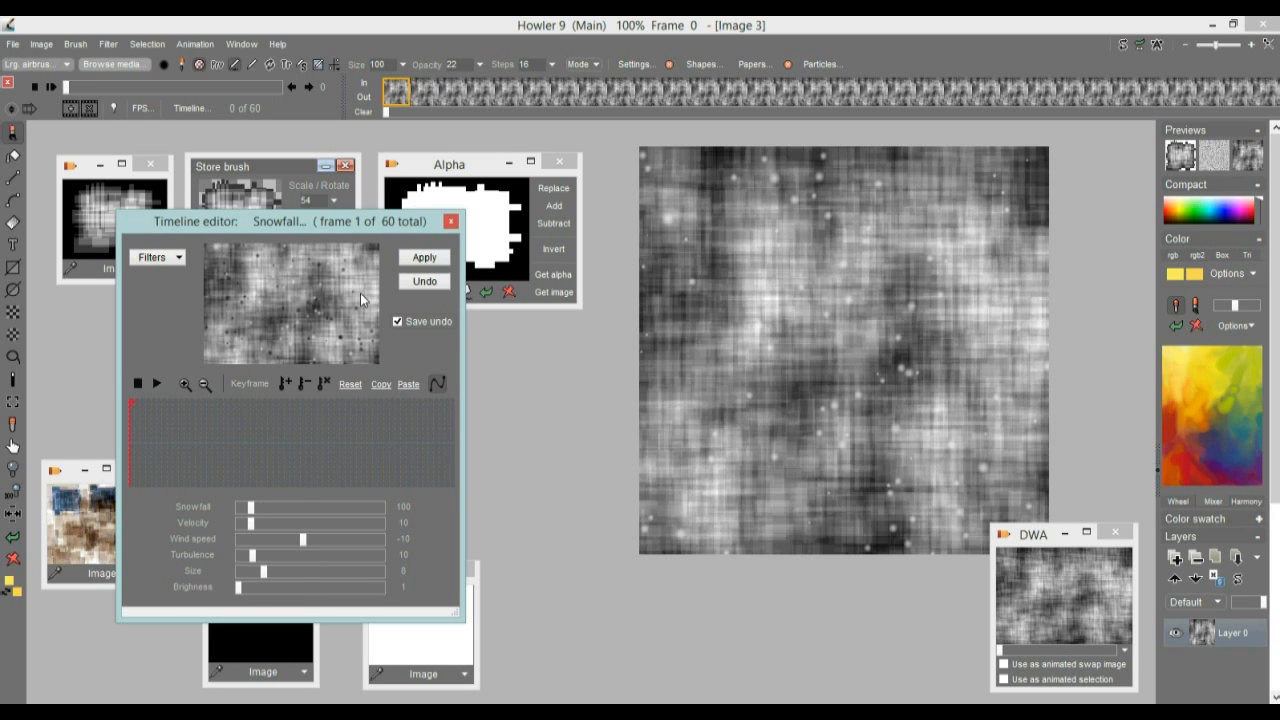
click(321, 506)
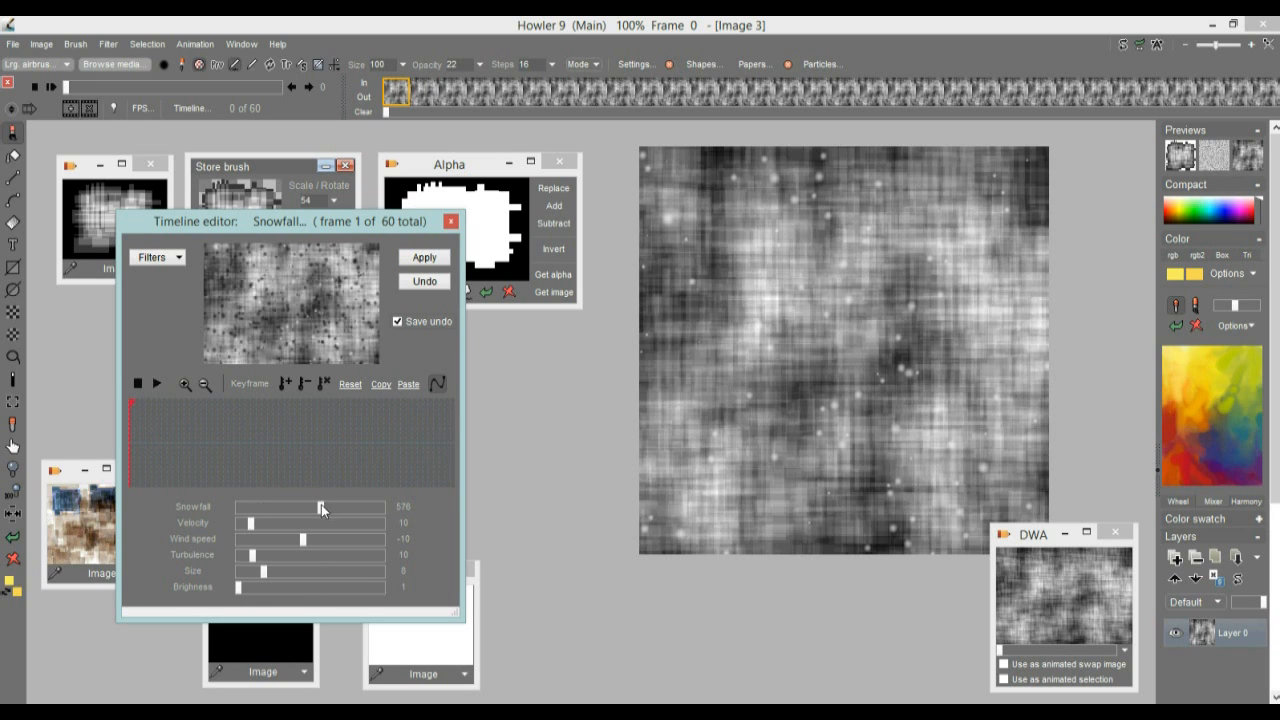
click(430, 258)
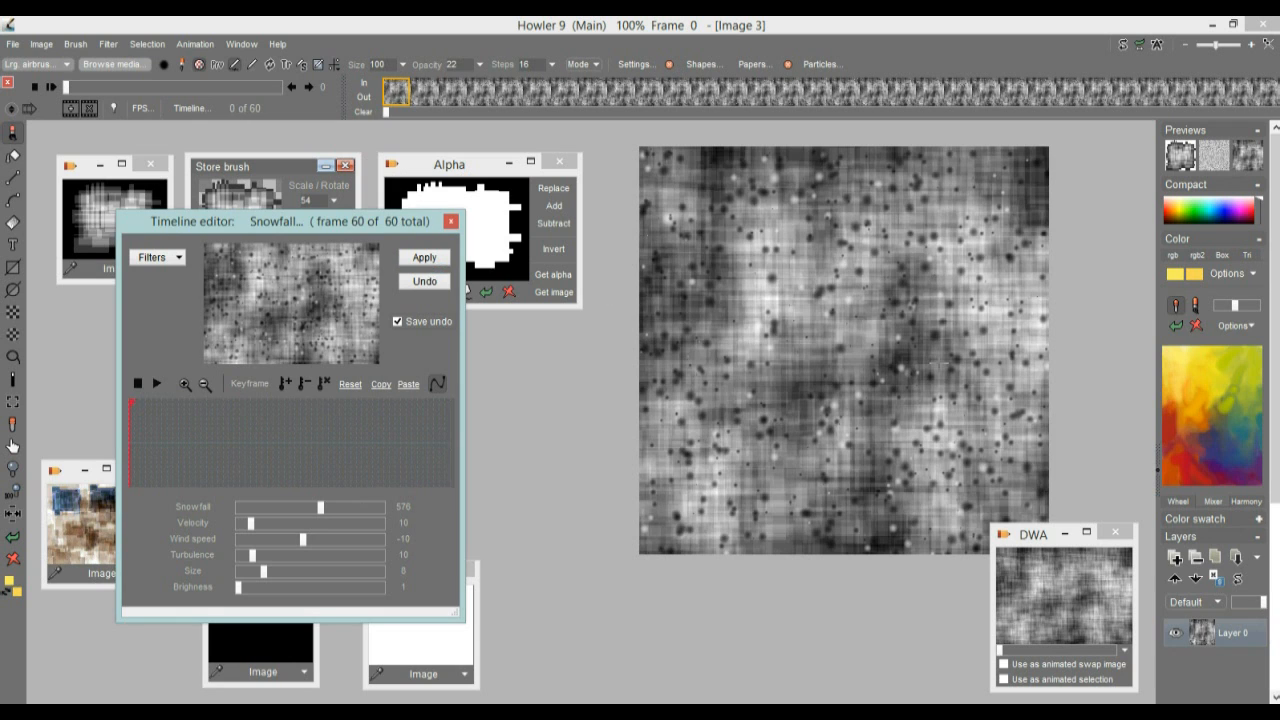
Restore the animation stored on disc, apply the dark Snowfall settings to it and scrub the timeline to frame 29
click(1062, 558)
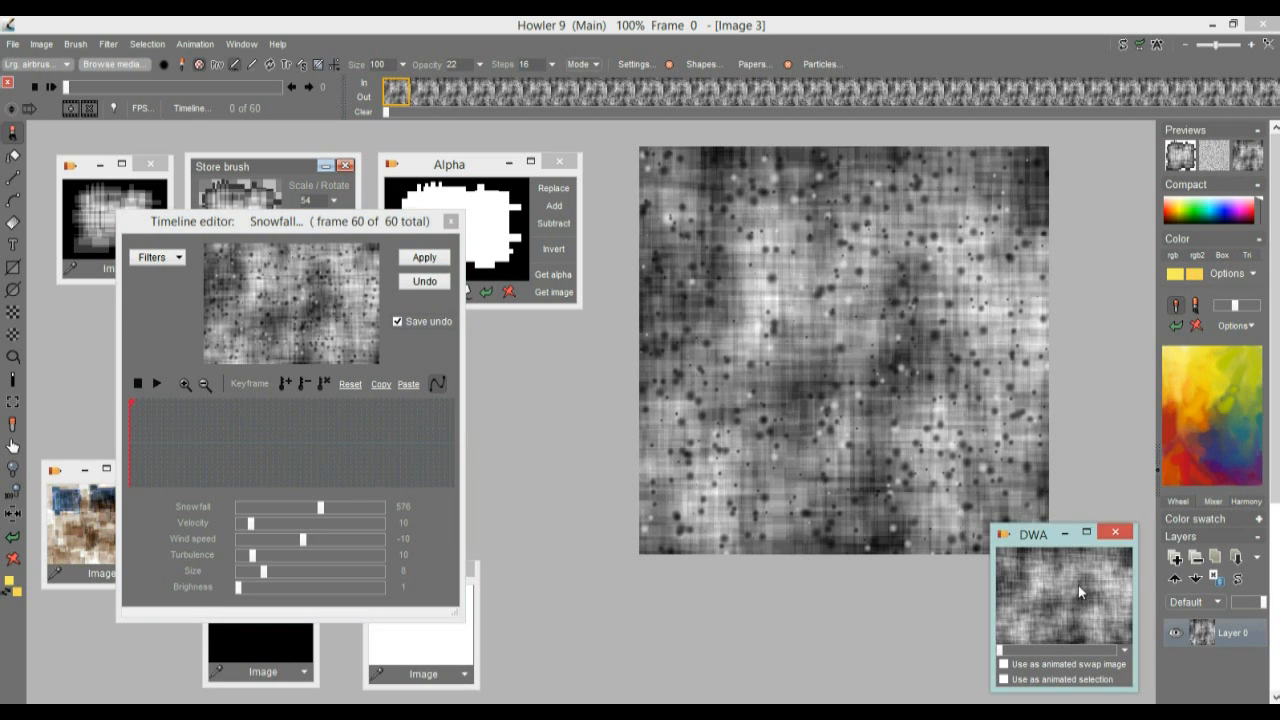
click(662, 416)
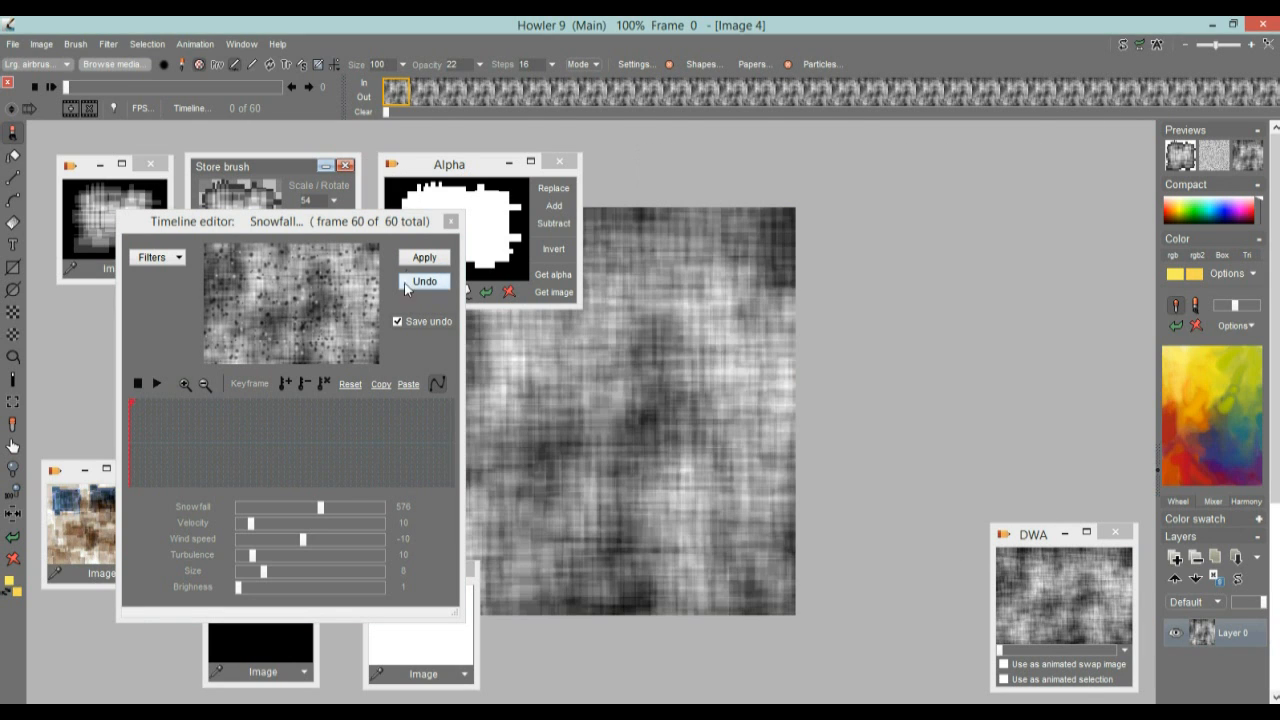
click(415, 261)
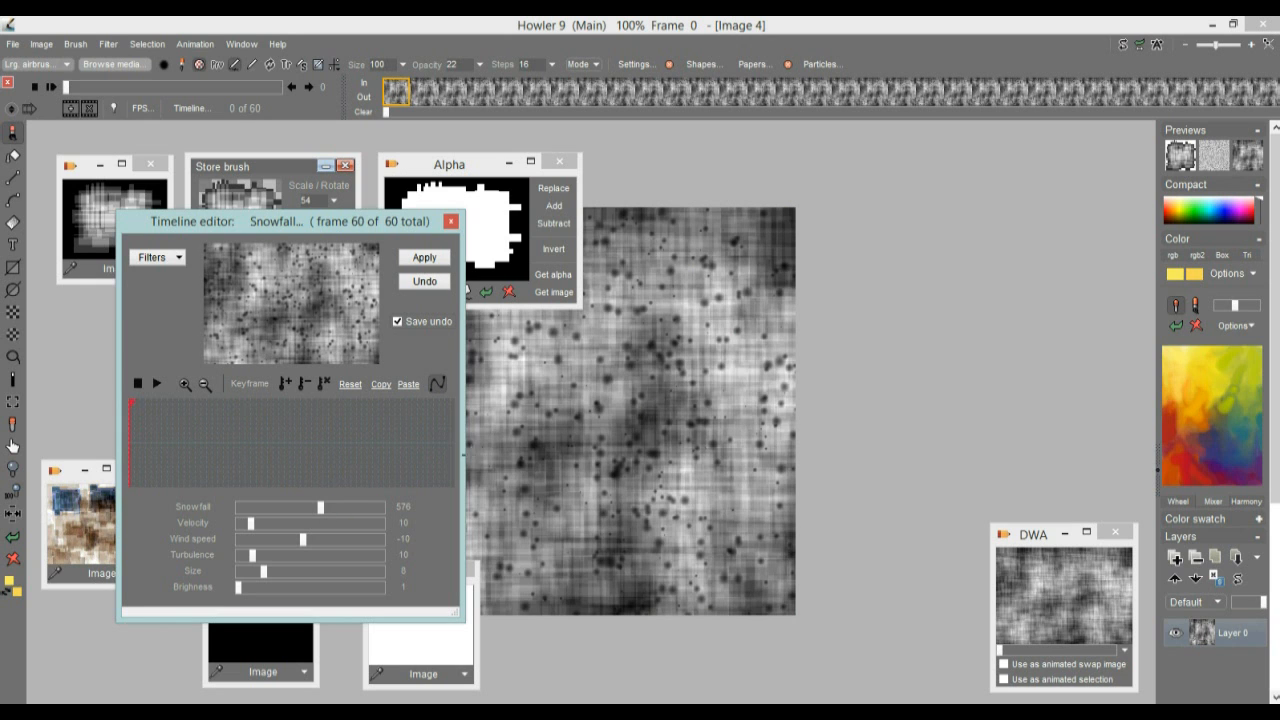
drag(619, 425, 886, 371)
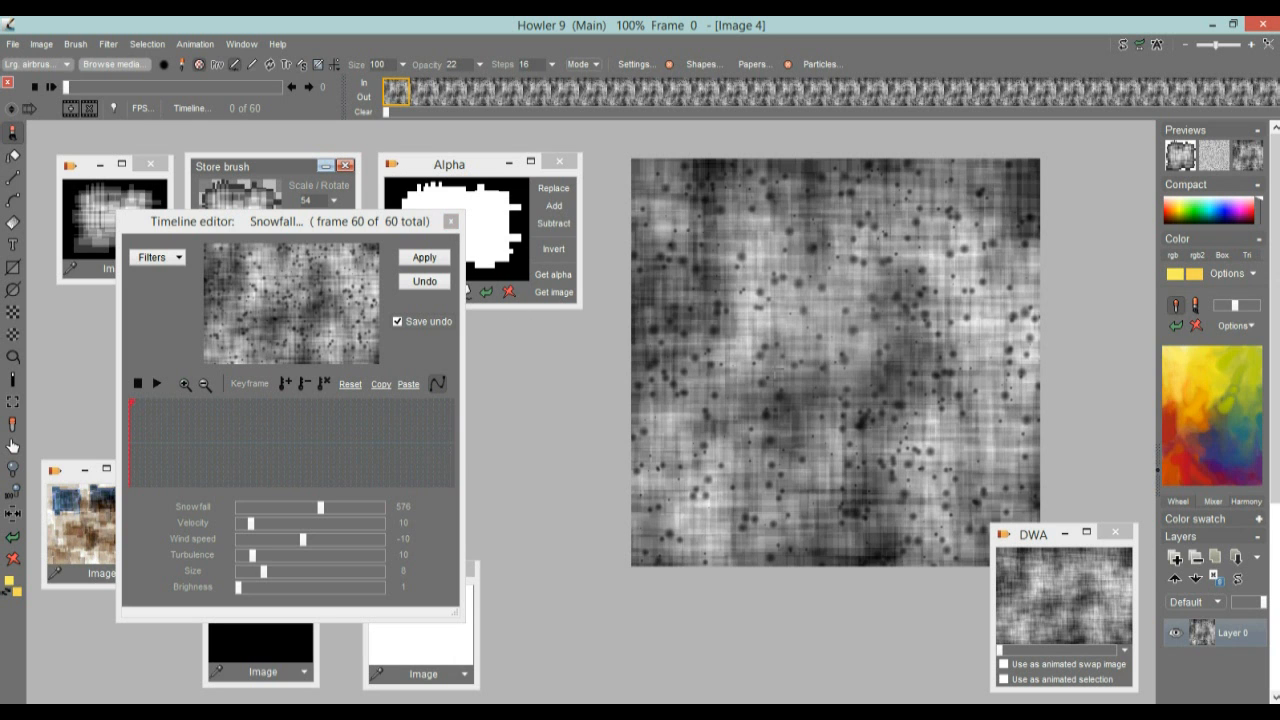
drag(166, 427, 309, 436)
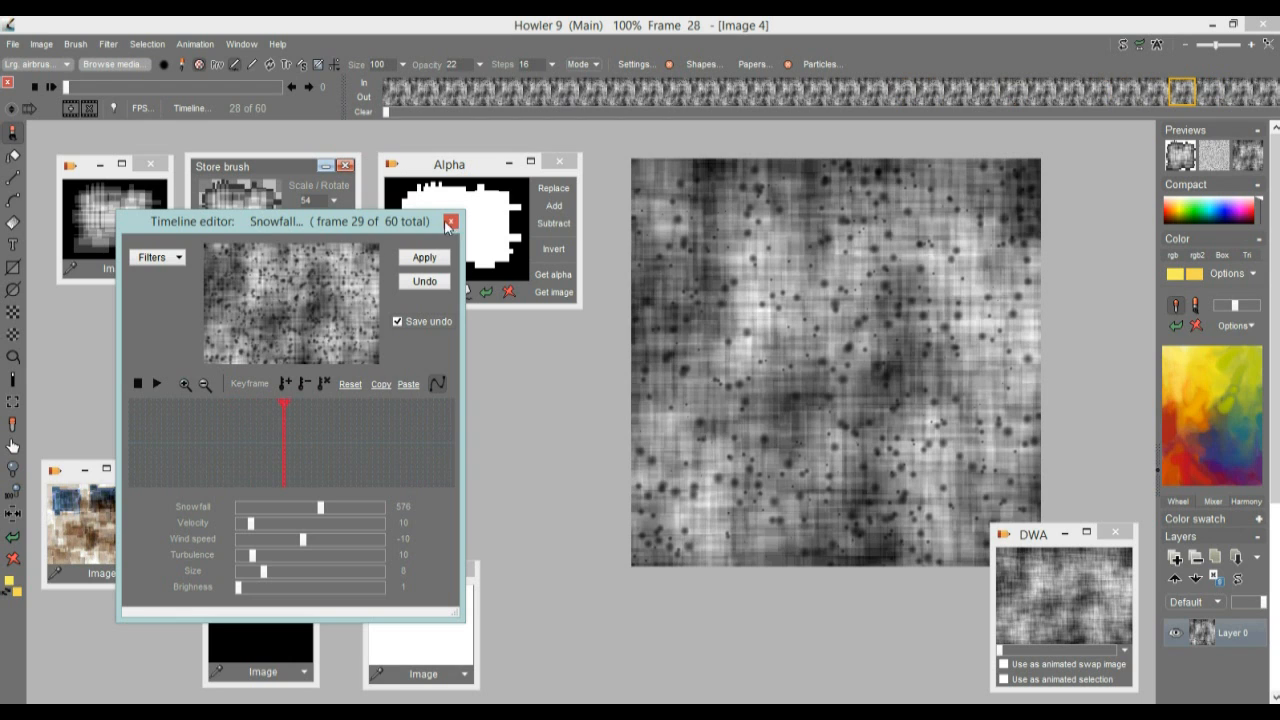
Close the Timeline editor and restore the clean animation from the DWA window
mouse_move(271, 228)
mouse_down()
mouse_move(499, 212)
mouse_move(470, 220)
mouse_move(493, 221)
mouse_up()
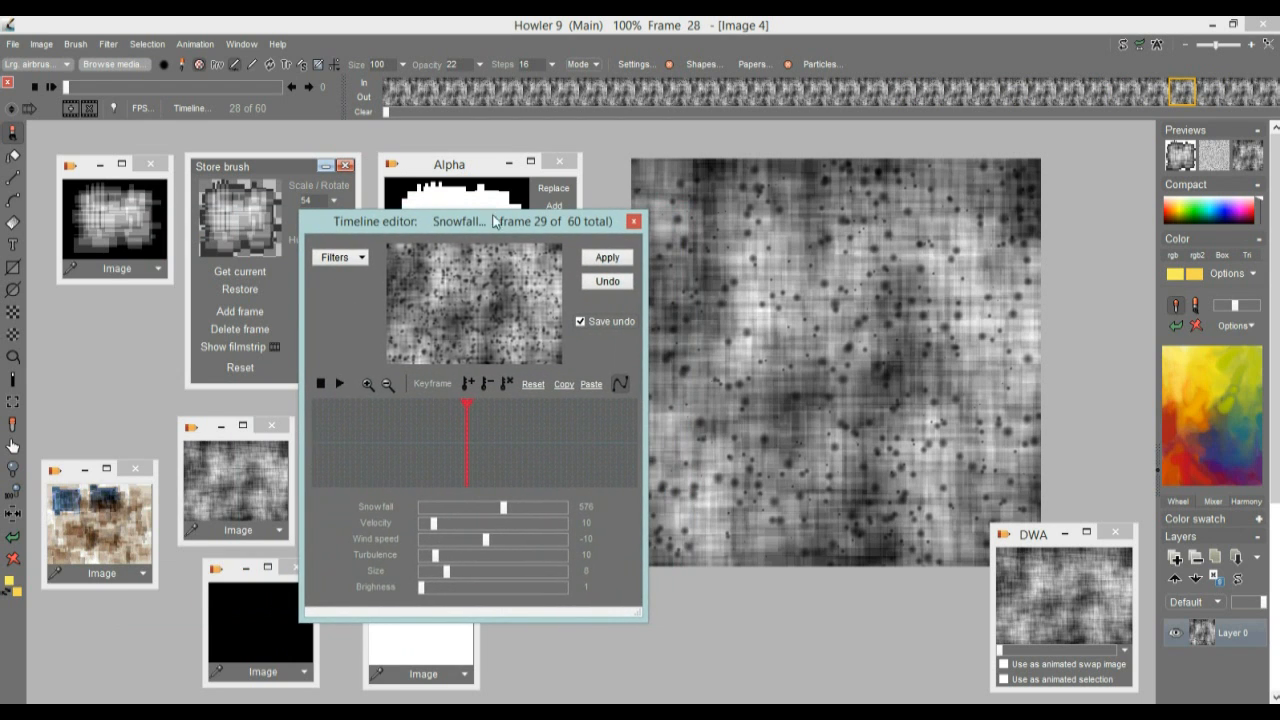
drag(465, 222, 403, 205)
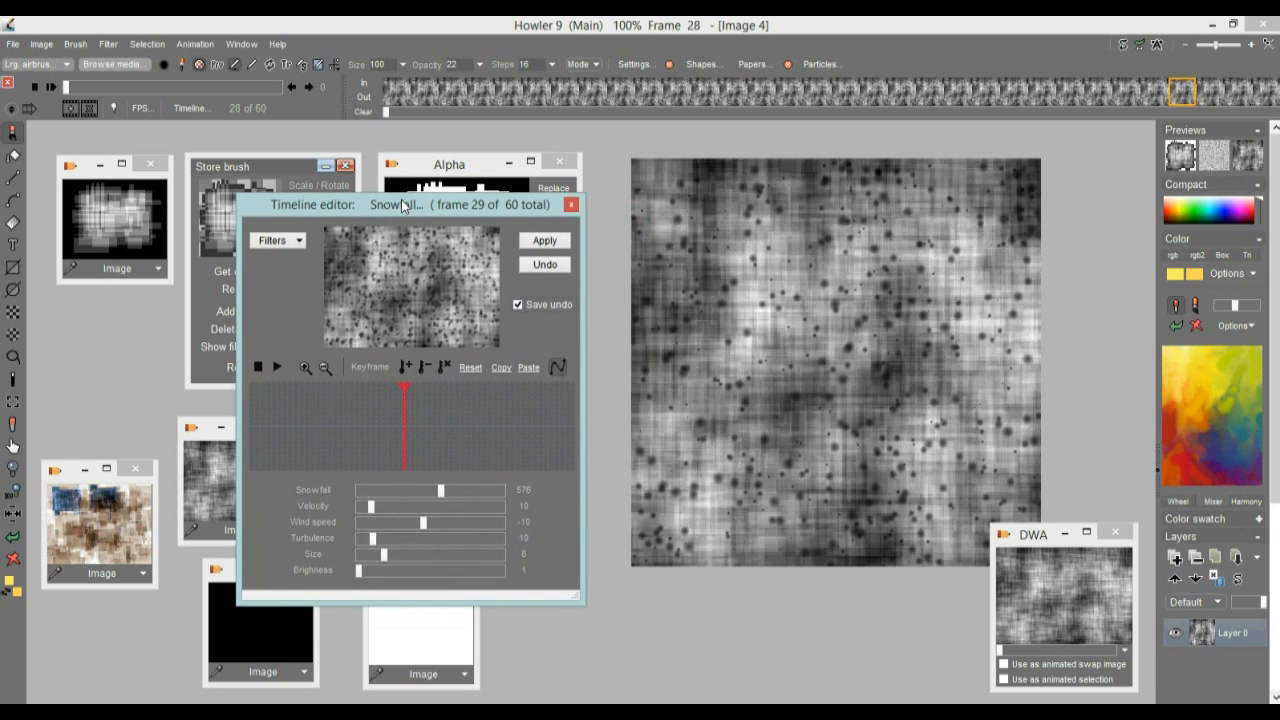
click(571, 204)
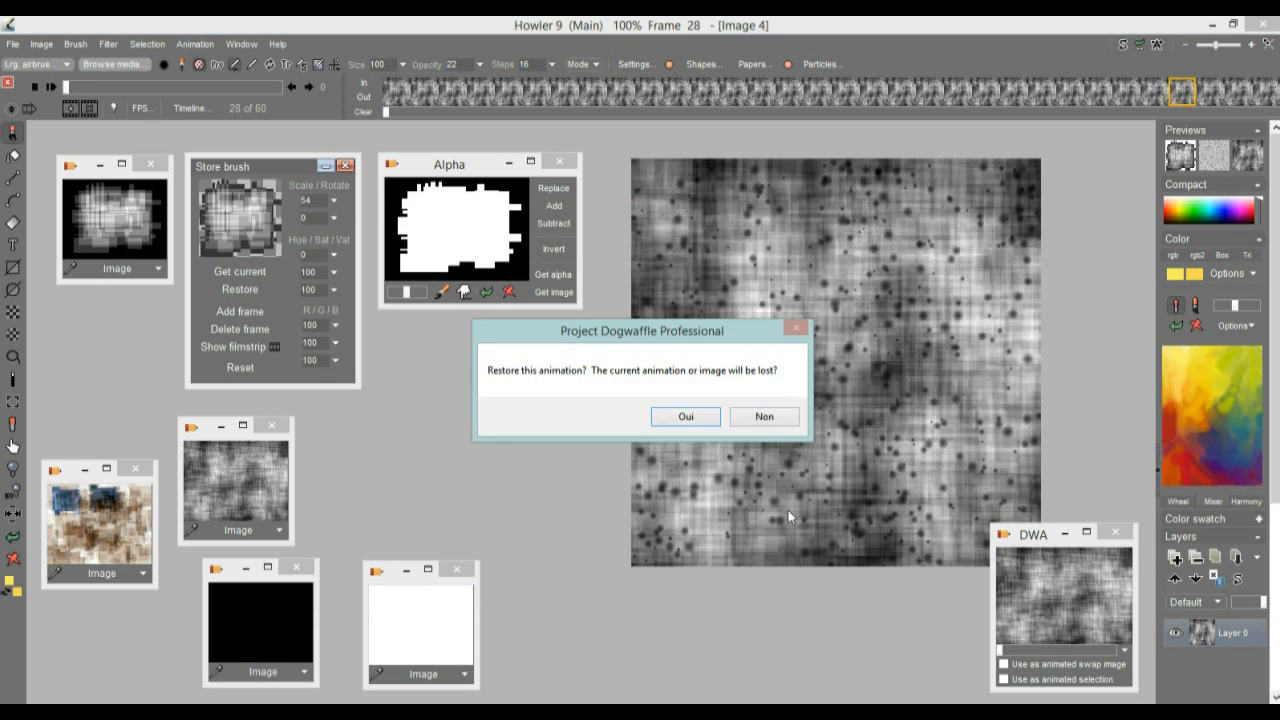
click(690, 420)
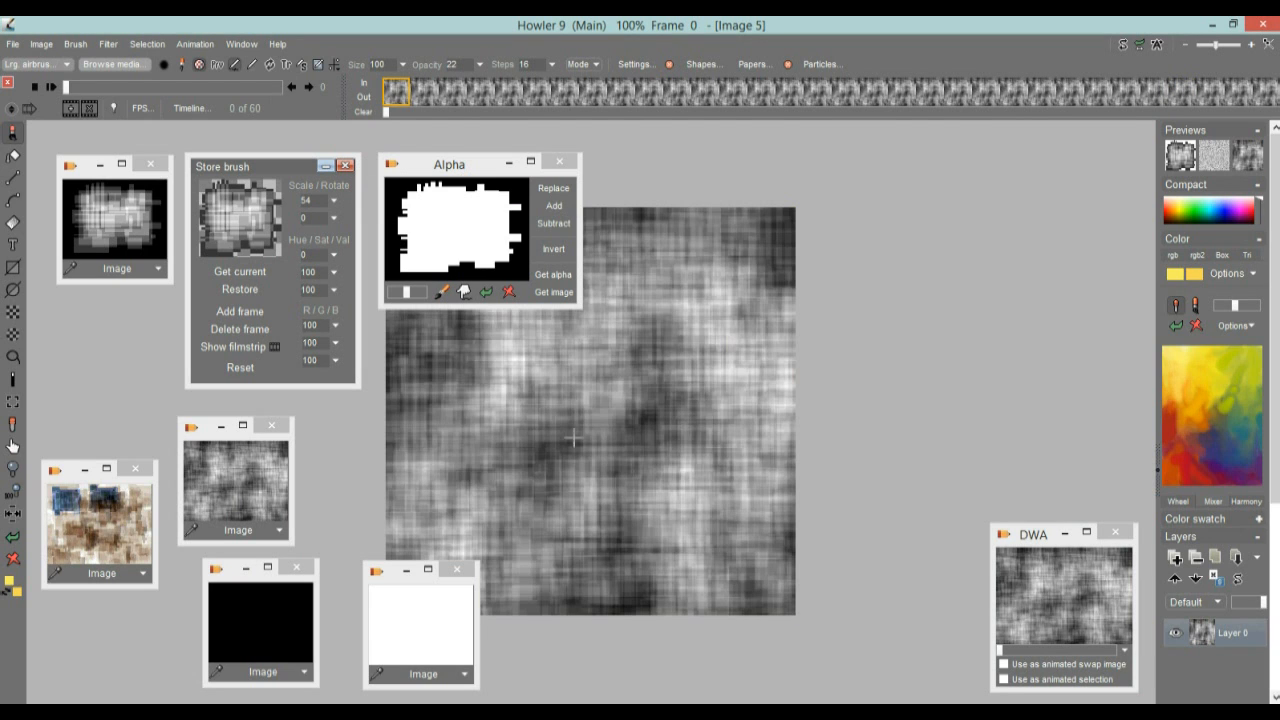
Close the Alpha and Store brush windows and gather the stored image windows along the left side of the workspace, clear of the canvas
click(560, 163)
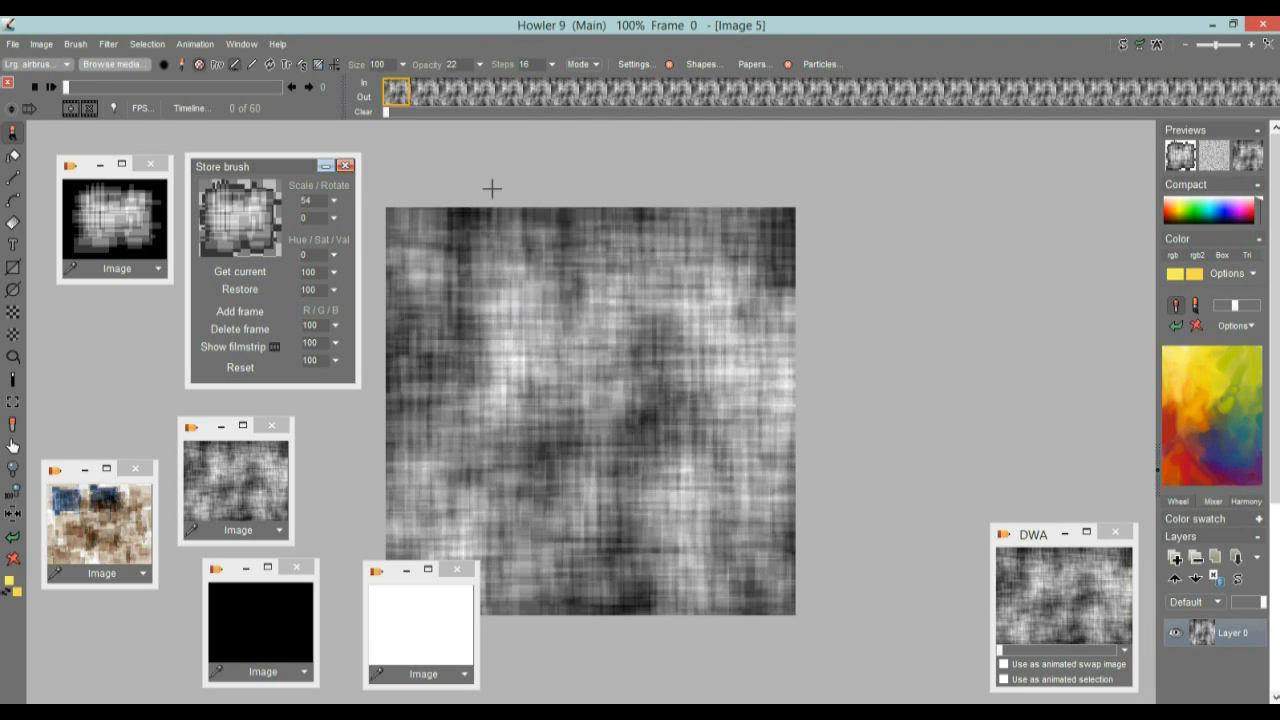
click(345, 165)
drag(88, 178, 72, 155)
drag(205, 432, 79, 306)
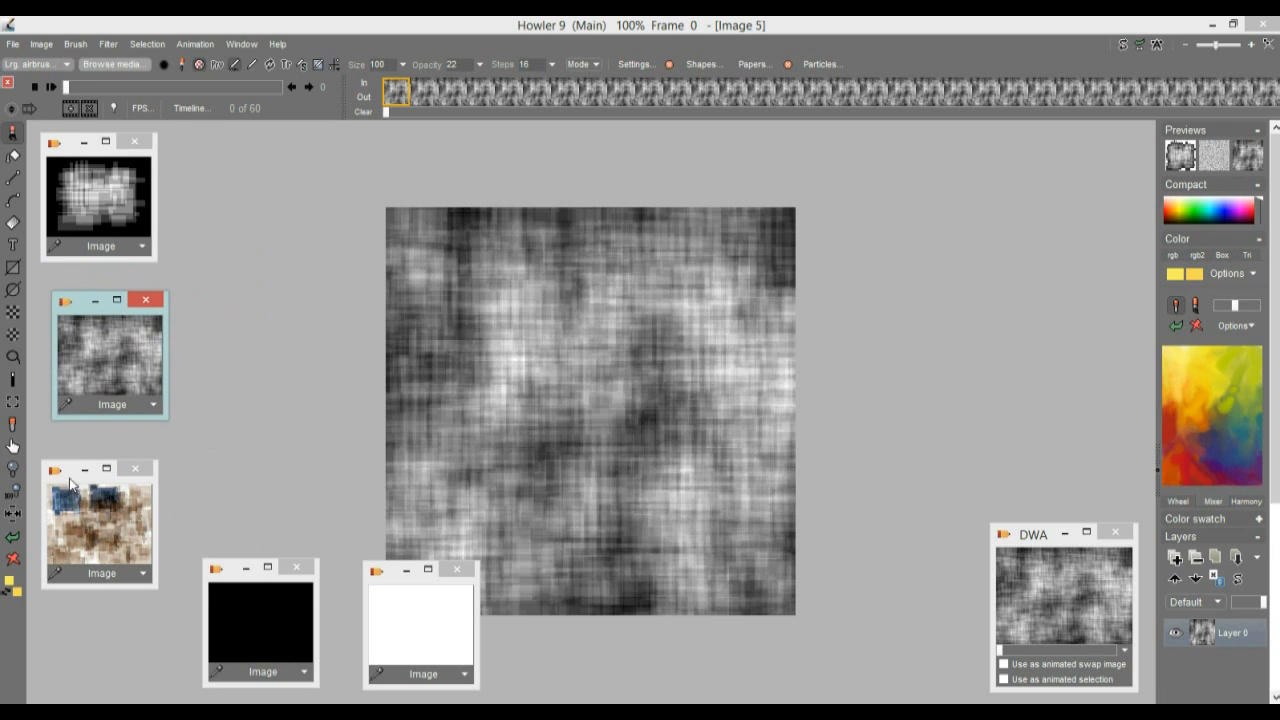
drag(234, 589, 139, 577)
drag(388, 588, 265, 570)
drag(402, 378, 626, 328)
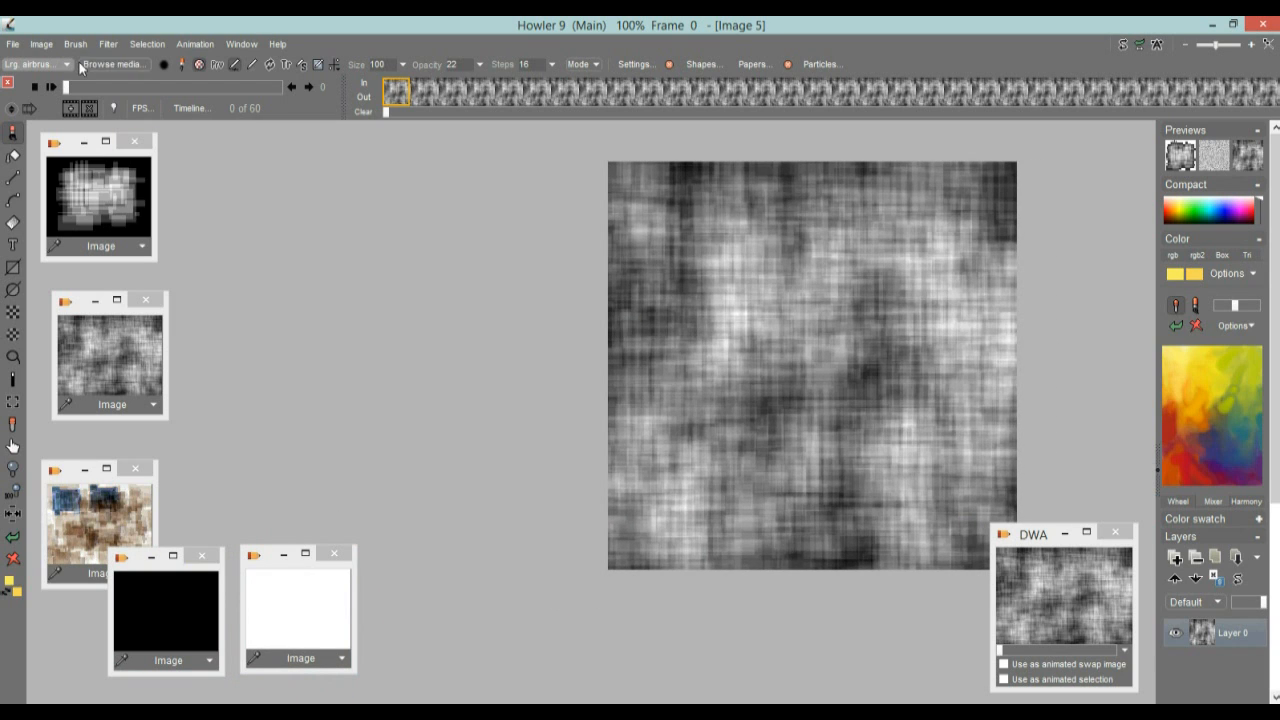
Open the animated Tunnel filter and move its dialog clear of the image
click(108, 45)
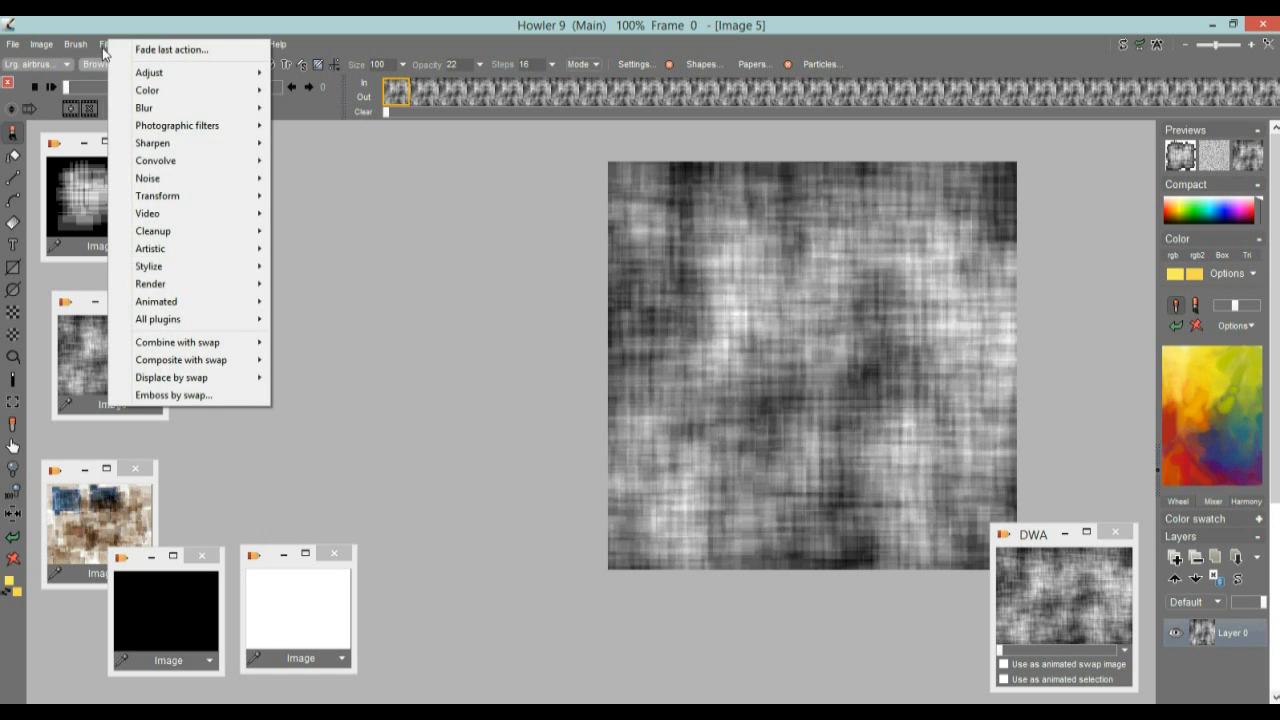
mouse_move(175, 310)
mouse_move(243, 301)
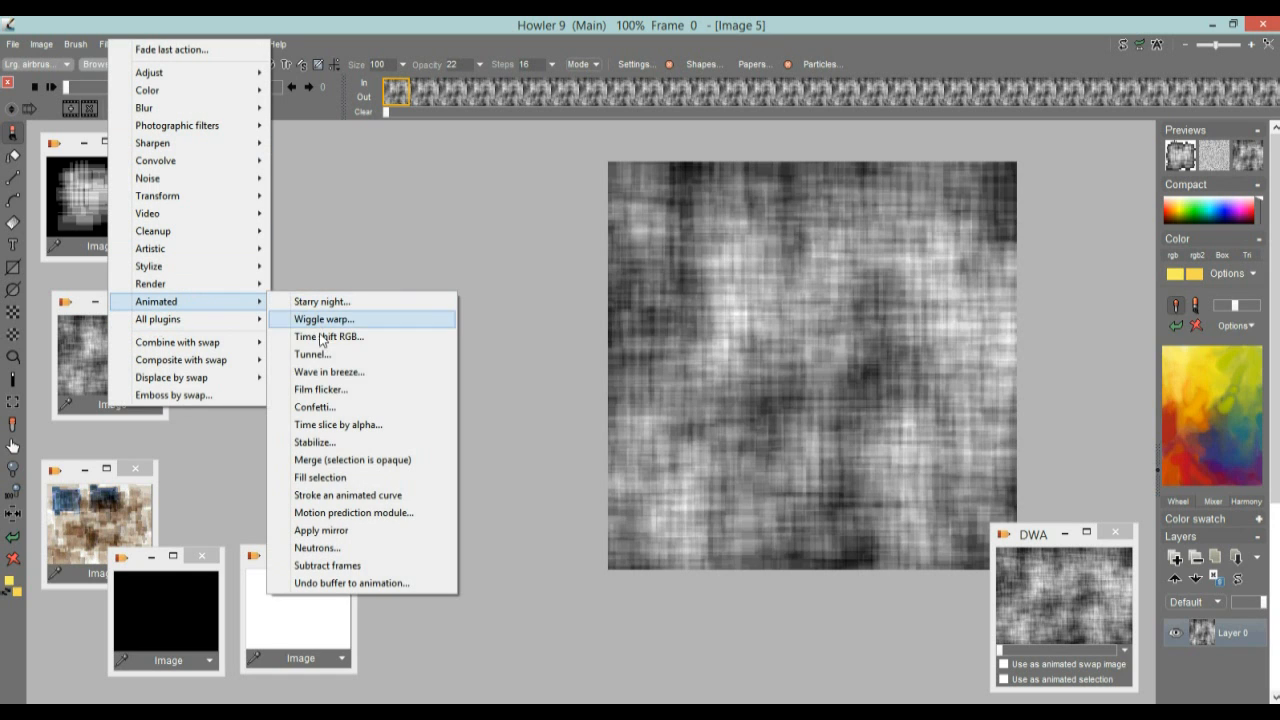
click(360, 356)
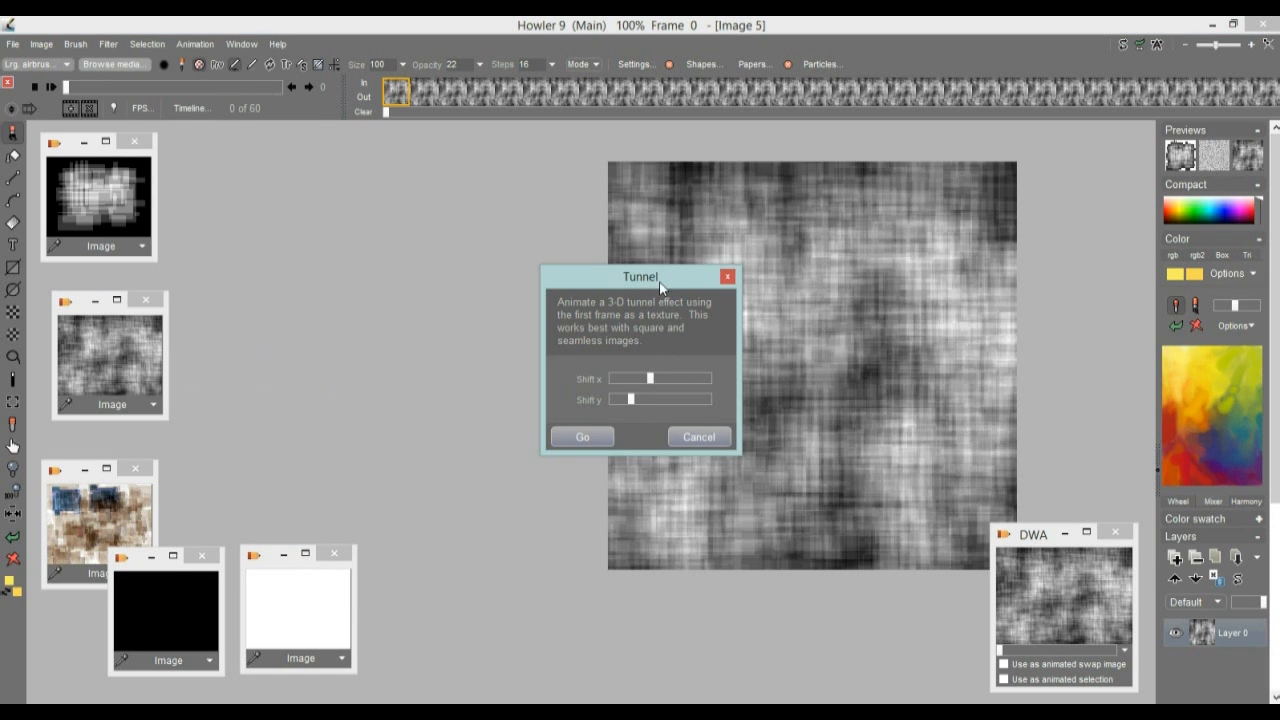
drag(660, 288, 435, 245)
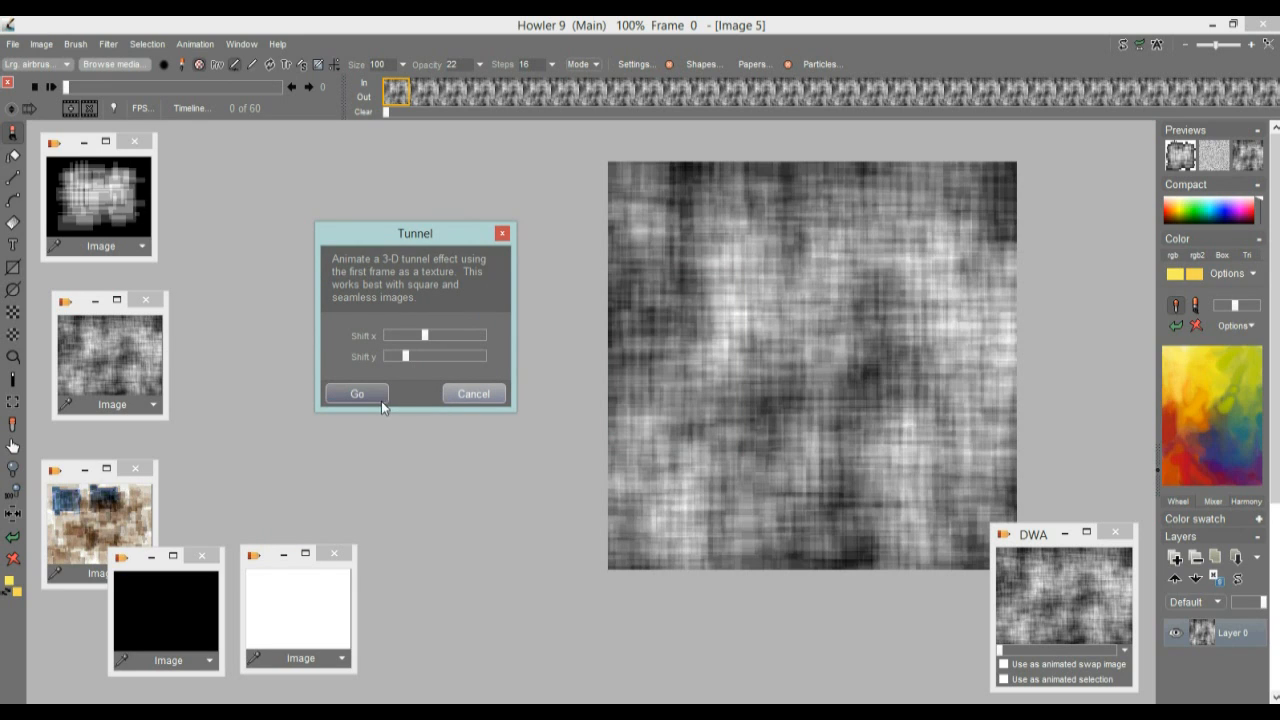
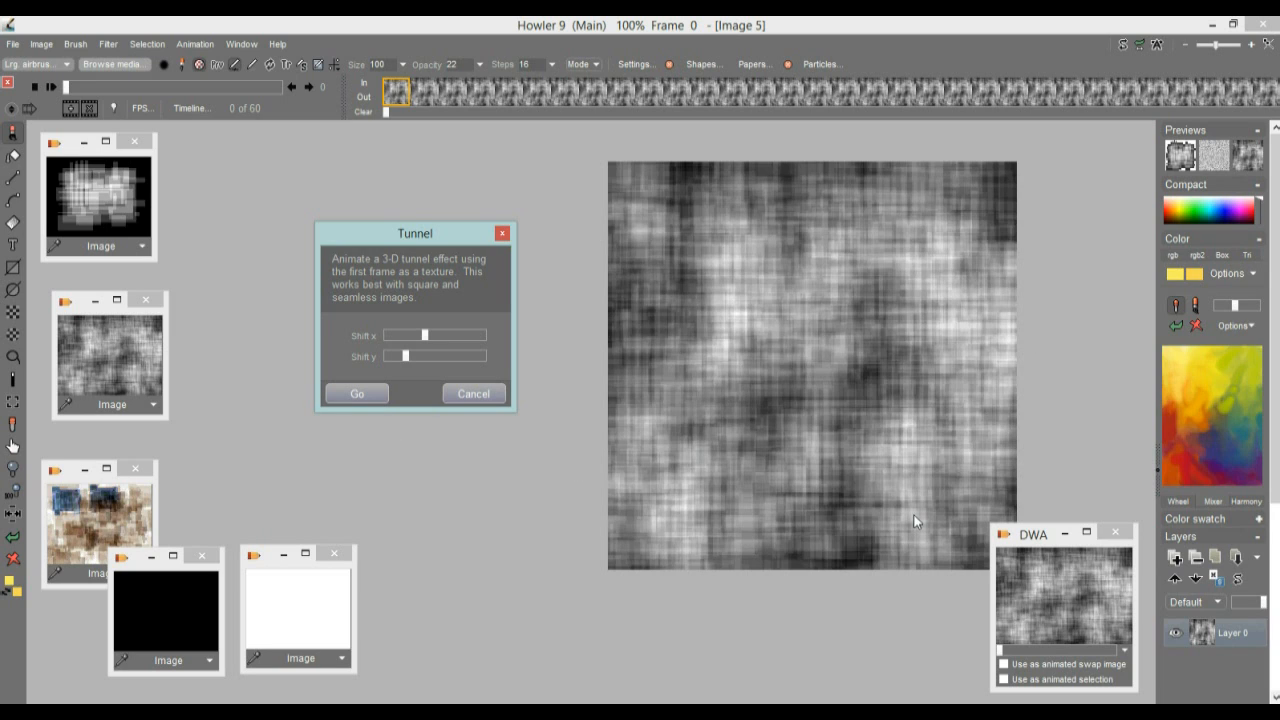
Apply the Tunnel filter with its current shift settings and play the resulting animation
click(354, 395)
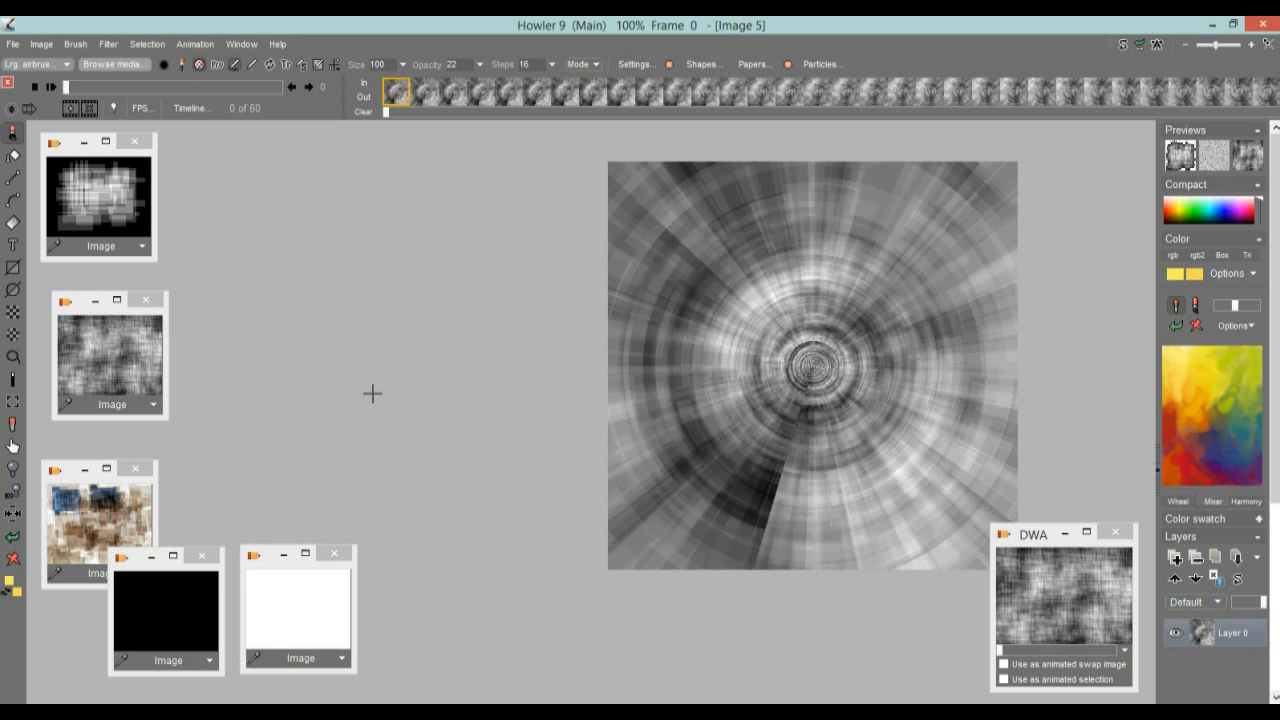
mouse_move(66, 88)
mouse_down()
mouse_move(233, 93)
mouse_move(56, 98)
mouse_up()
click(50, 87)
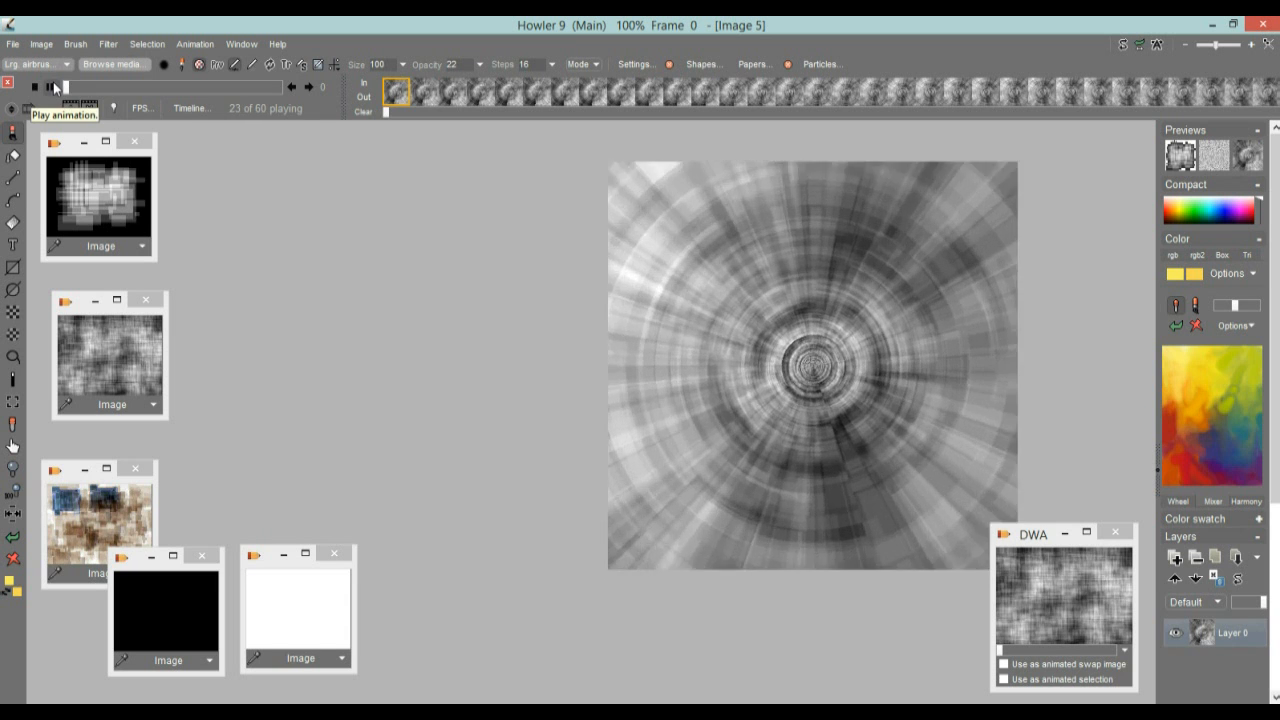
mouse_move(70, 88)
mouse_down()
mouse_move(118, 90)
mouse_move(66, 90)
mouse_up()
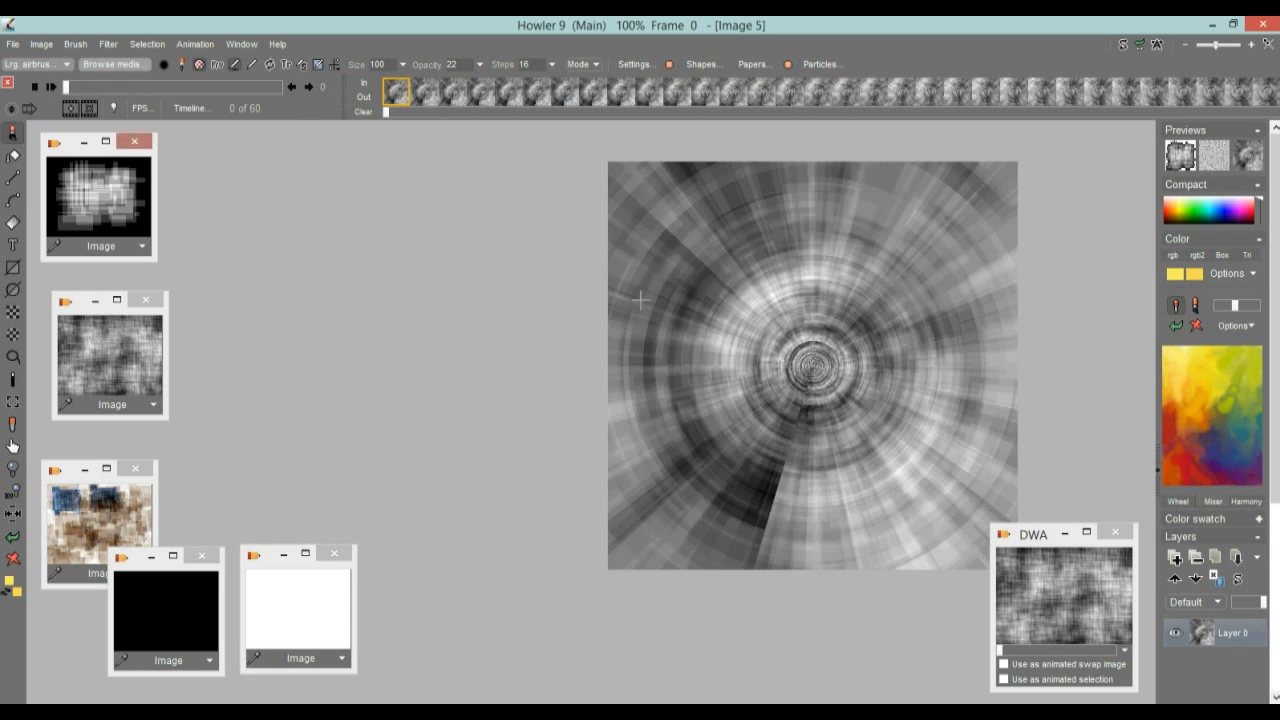
Restore the clean animation from the DWA window and apply the Tunnel filter to it with Shift y at its minimum
click(1088, 588)
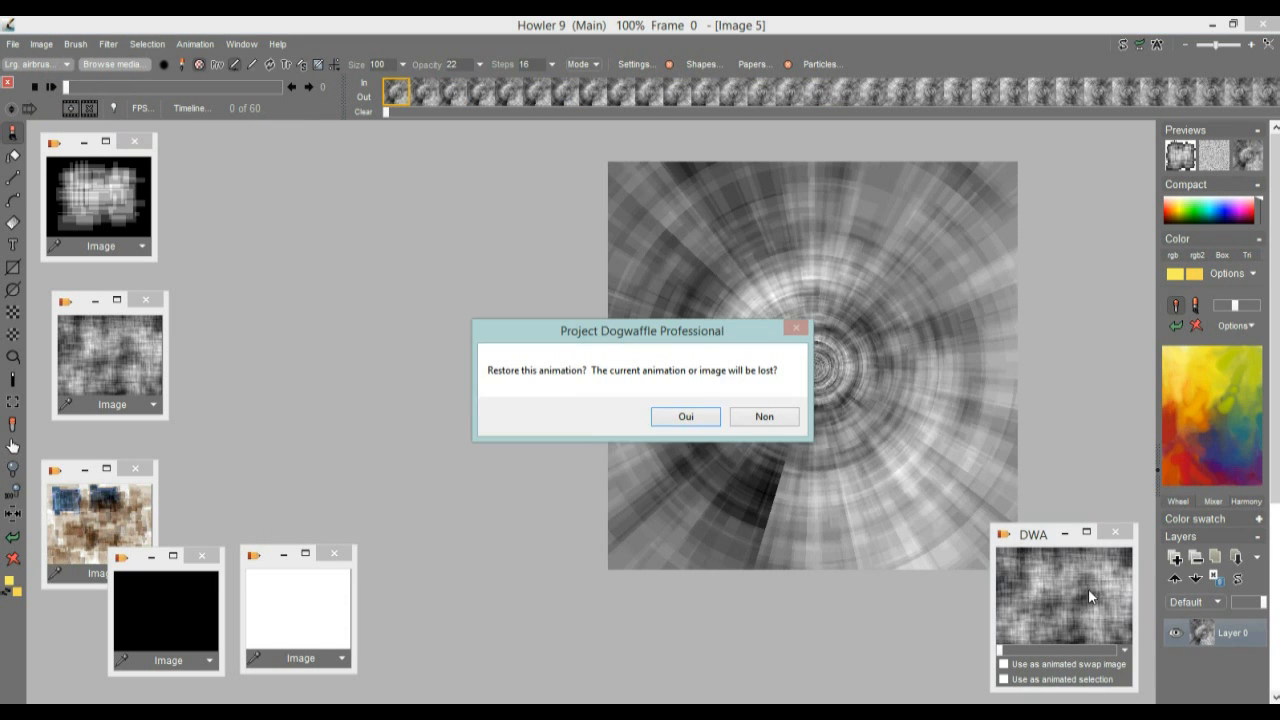
click(686, 416)
click(110, 45)
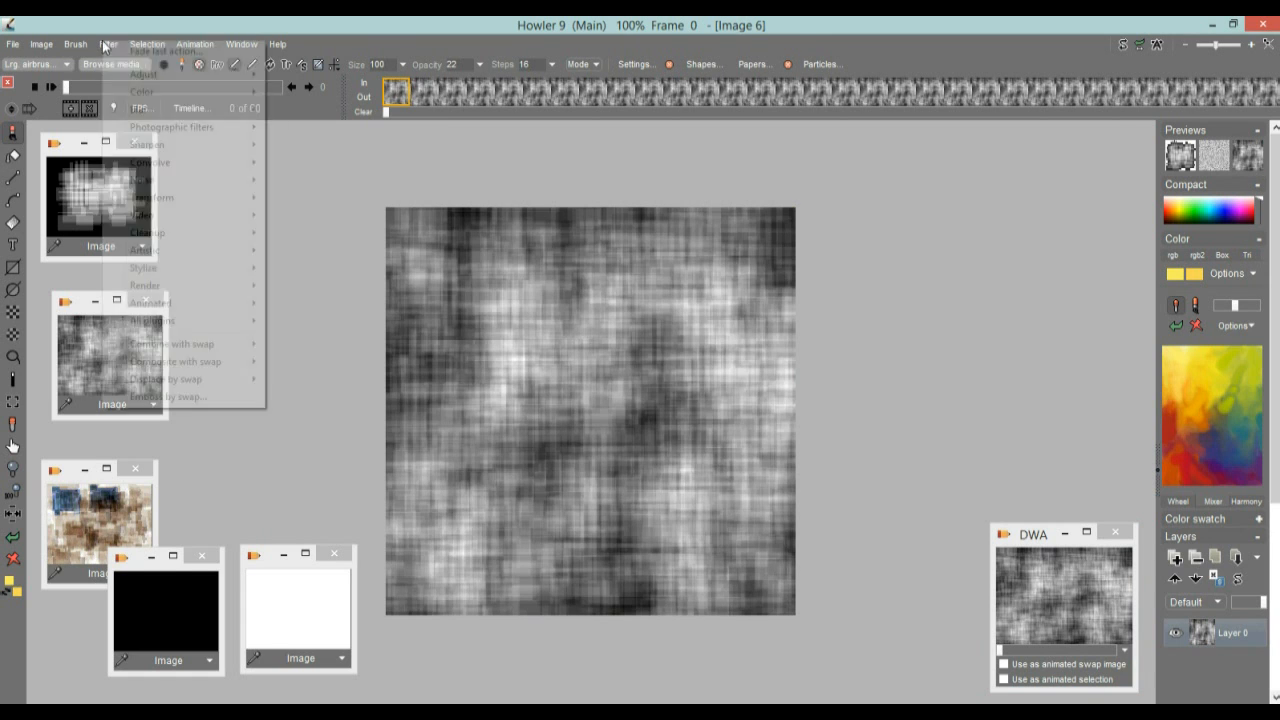
mouse_move(183, 306)
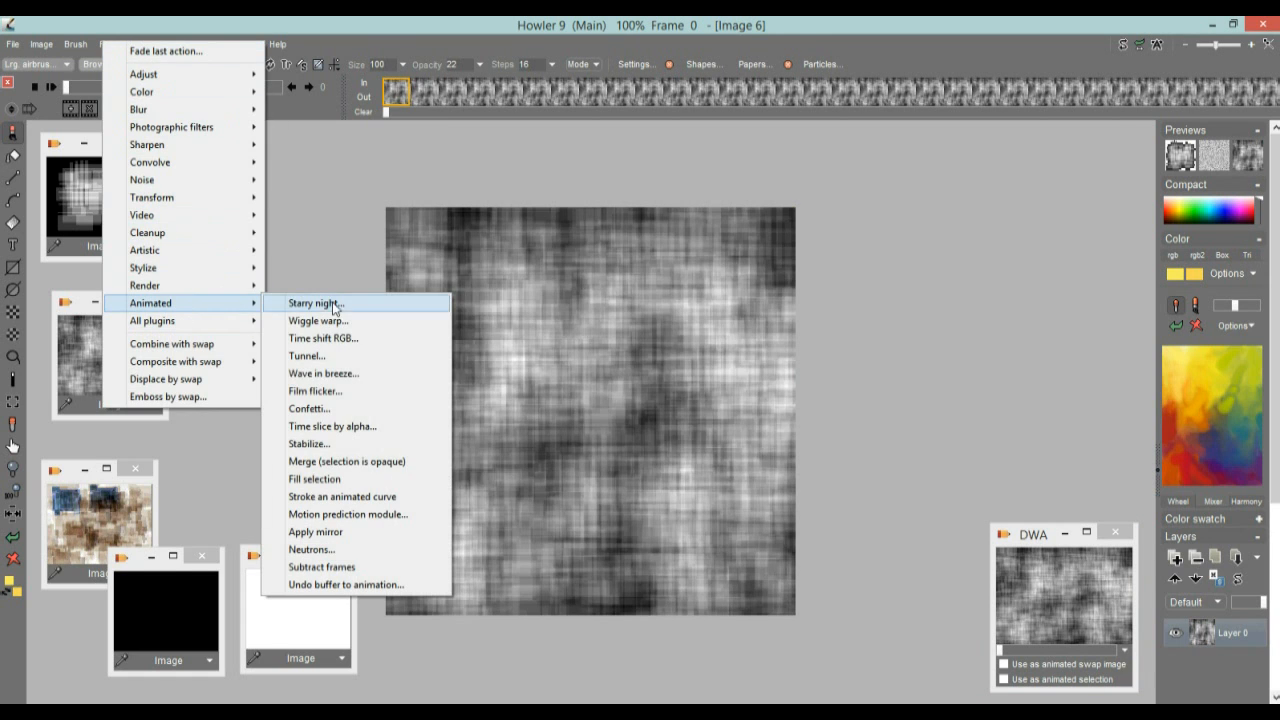
click(340, 355)
drag(644, 287, 993, 287)
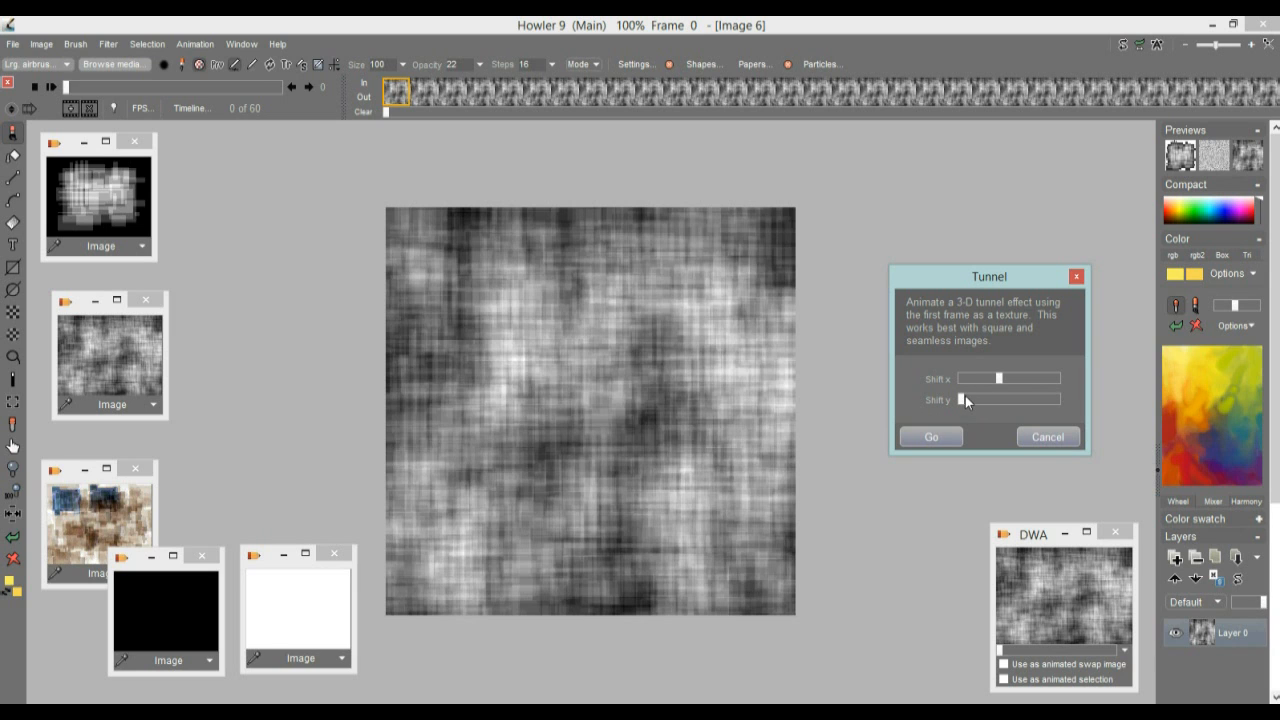
click(932, 437)
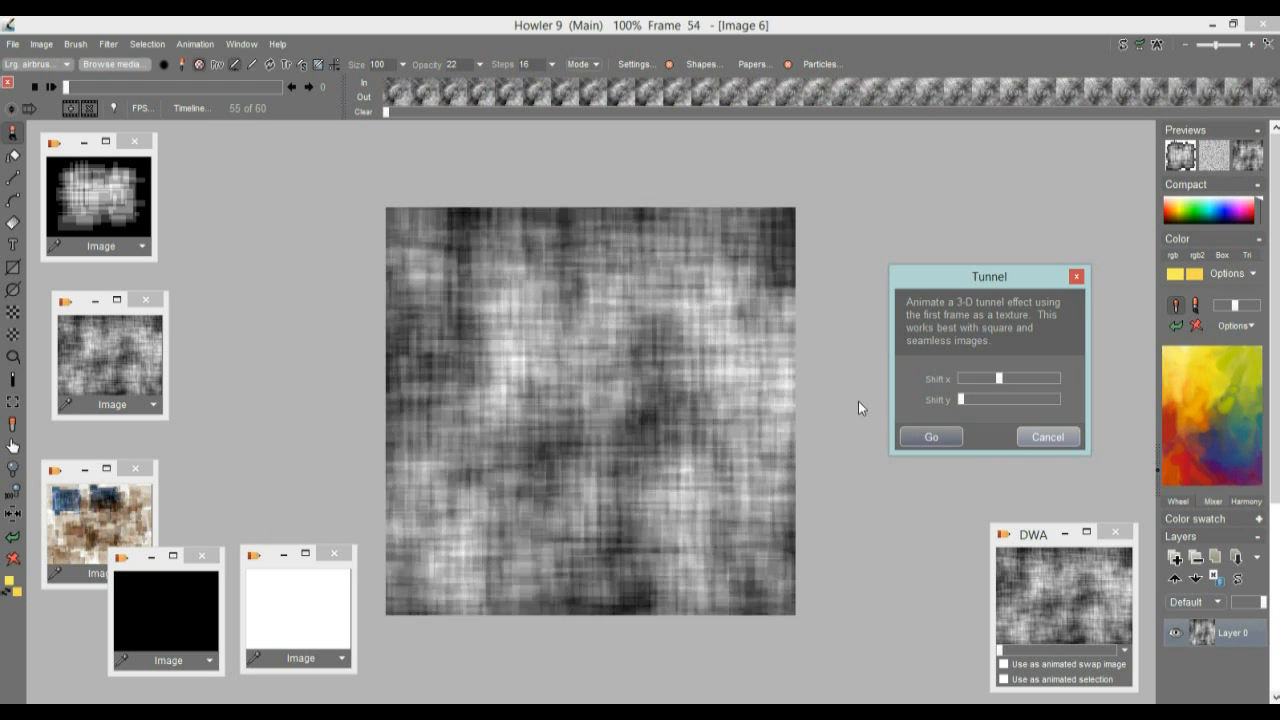
Play the tunnel animation, scrub between its first and last frames, and review the frame editing commands at frame 7
mouse_move(75, 84)
mouse_down()
mouse_move(142, 91)
mouse_move(55, 92)
mouse_up()
click(52, 88)
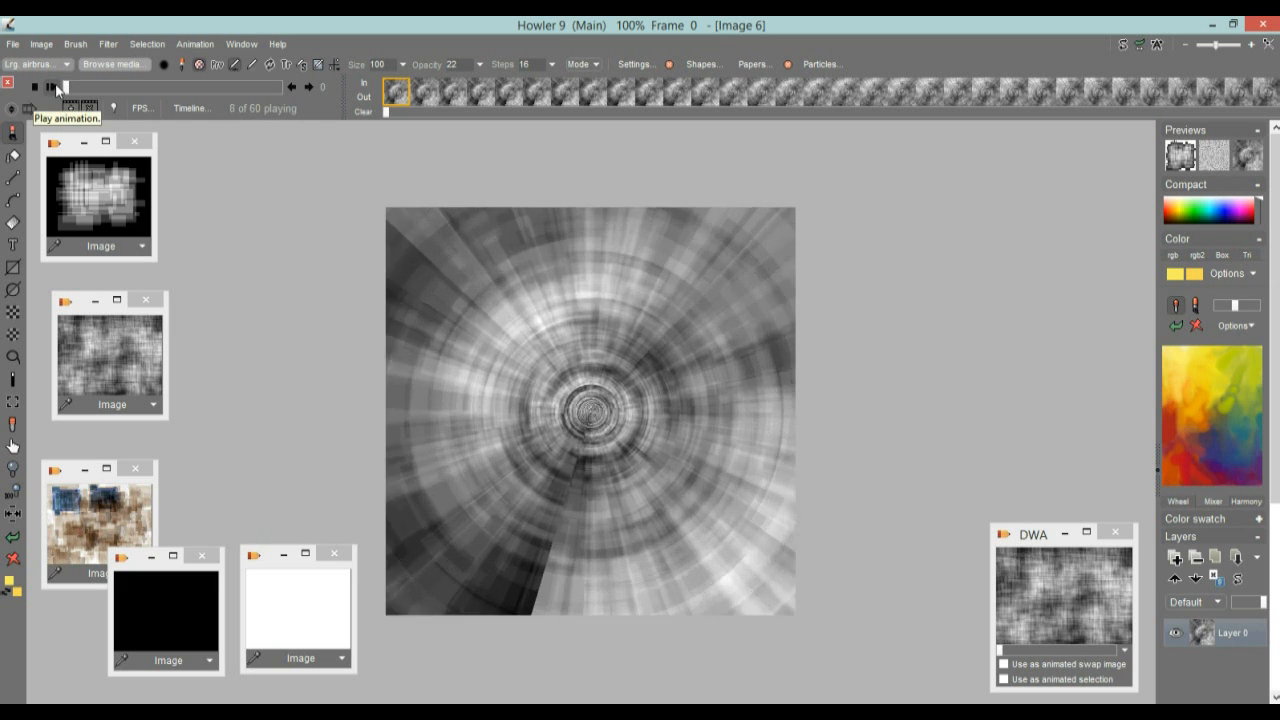
click(283, 88)
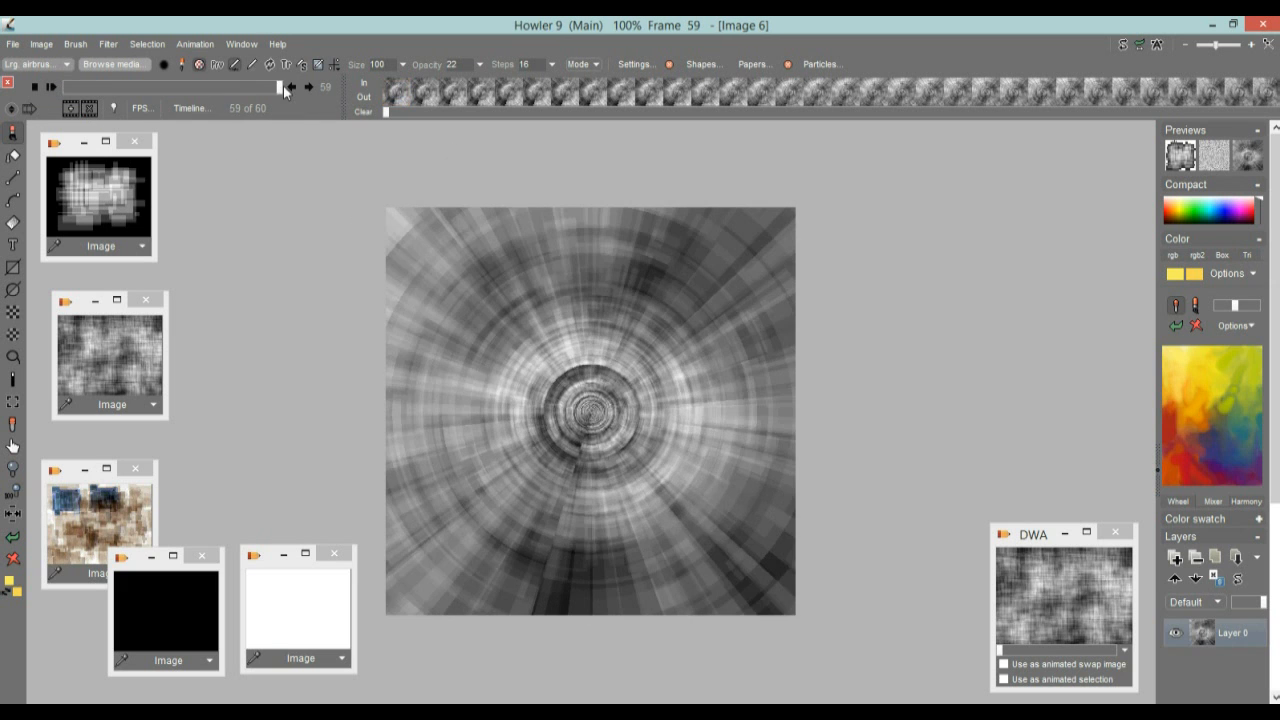
click(289, 90)
drag(277, 88, 254, 91)
mouse_move(80, 88)
mouse_down()
mouse_move(68, 88)
mouse_move(228, 89)
mouse_move(252, 101)
mouse_move(63, 92)
mouse_move(78, 93)
mouse_up()
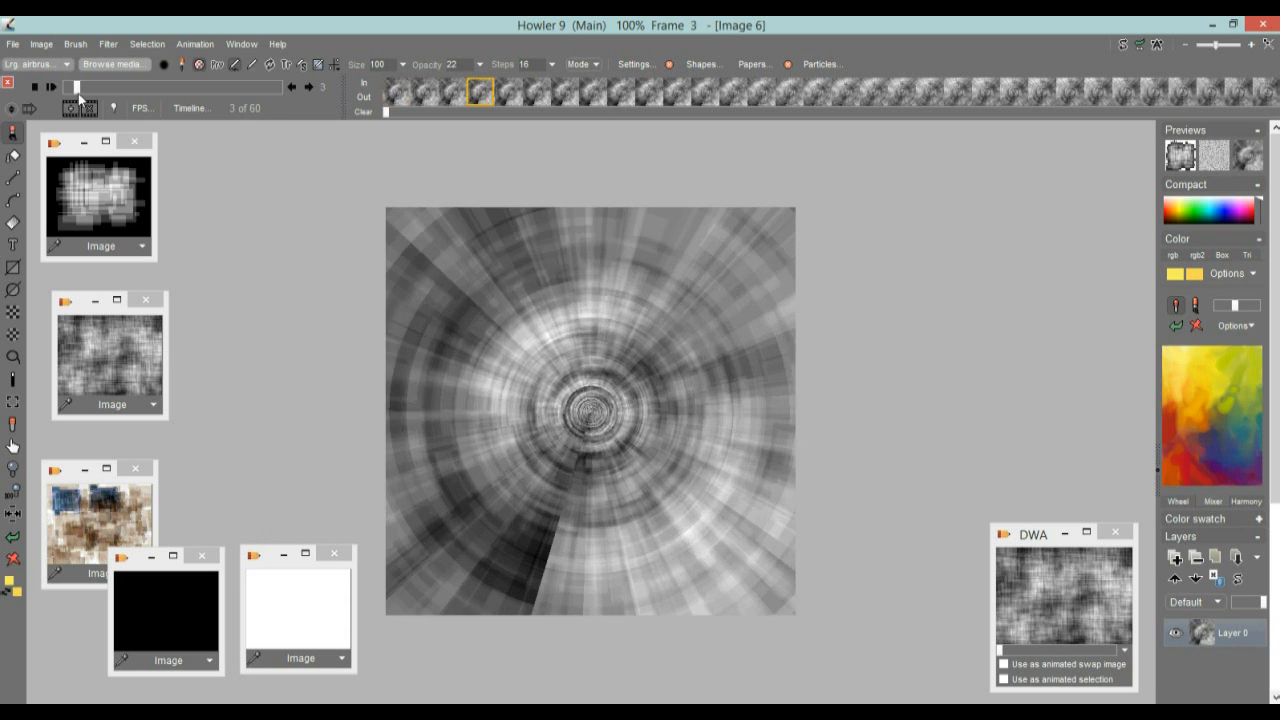
right_click(583, 95)
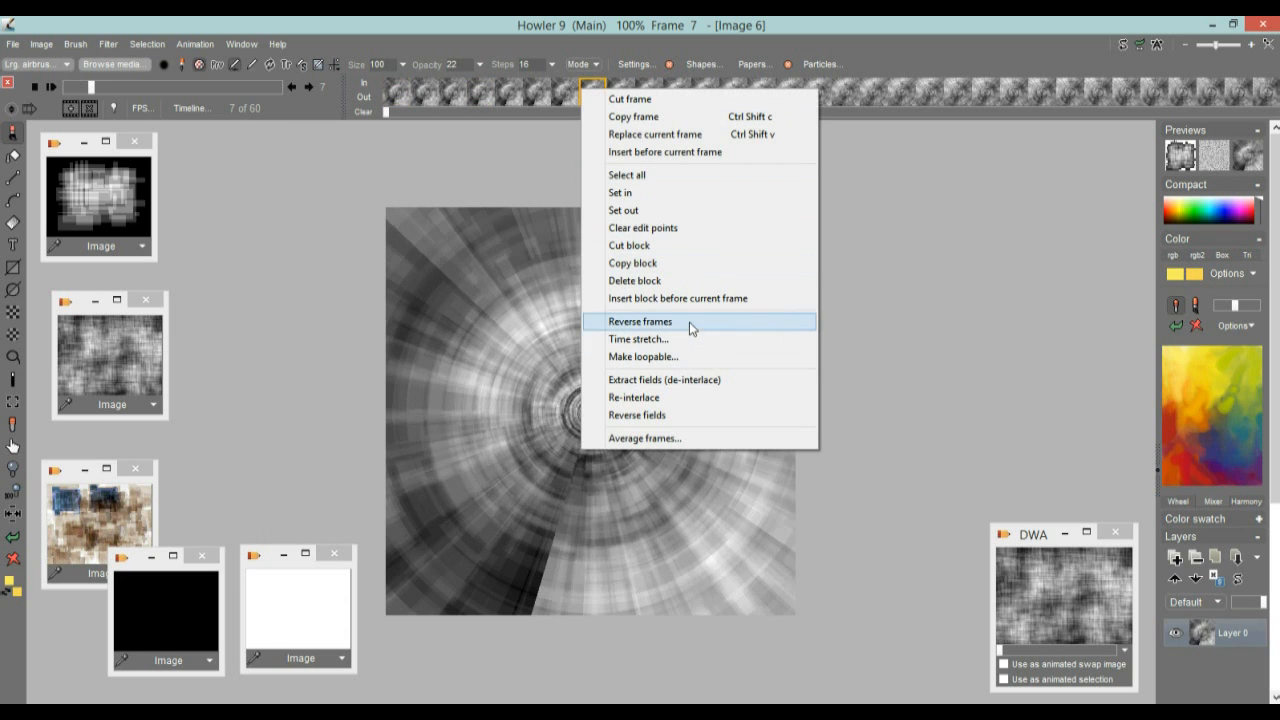
click(446, 27)
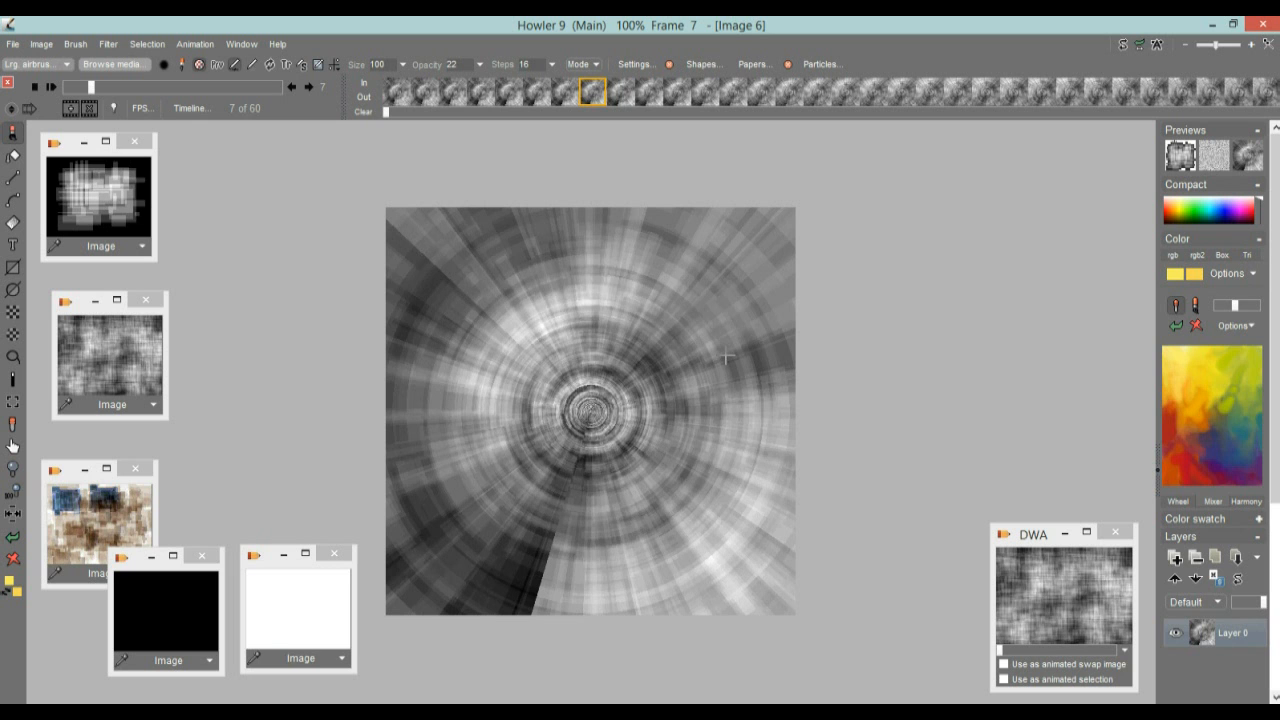
Open the Timeline editor for the tunnel animation, move it clear of the canvas centre and set its playhead to frame 20
drag(102, 85, 206, 112)
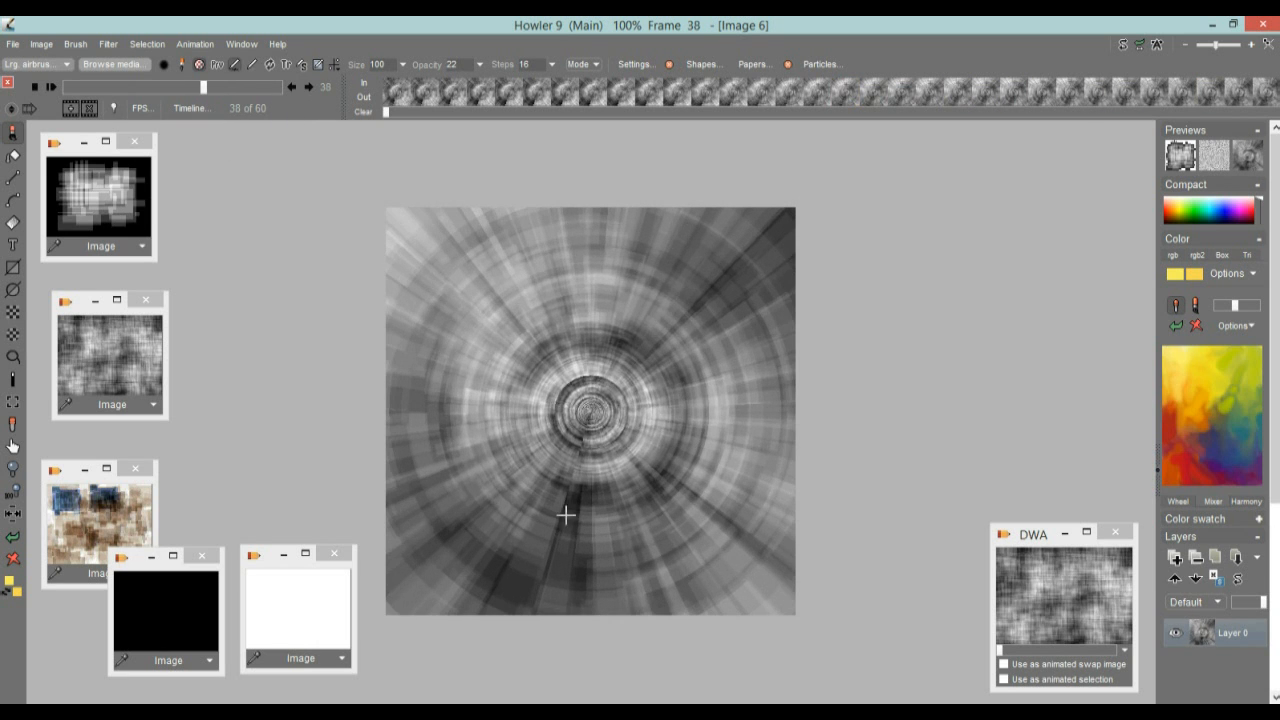
click(181, 112)
drag(221, 136, 133, 179)
mouse_move(222, 408)
mouse_down()
mouse_move(210, 383)
mouse_move(270, 388)
mouse_move(170, 383)
mouse_move(232, 392)
mouse_move(201, 401)
mouse_up()
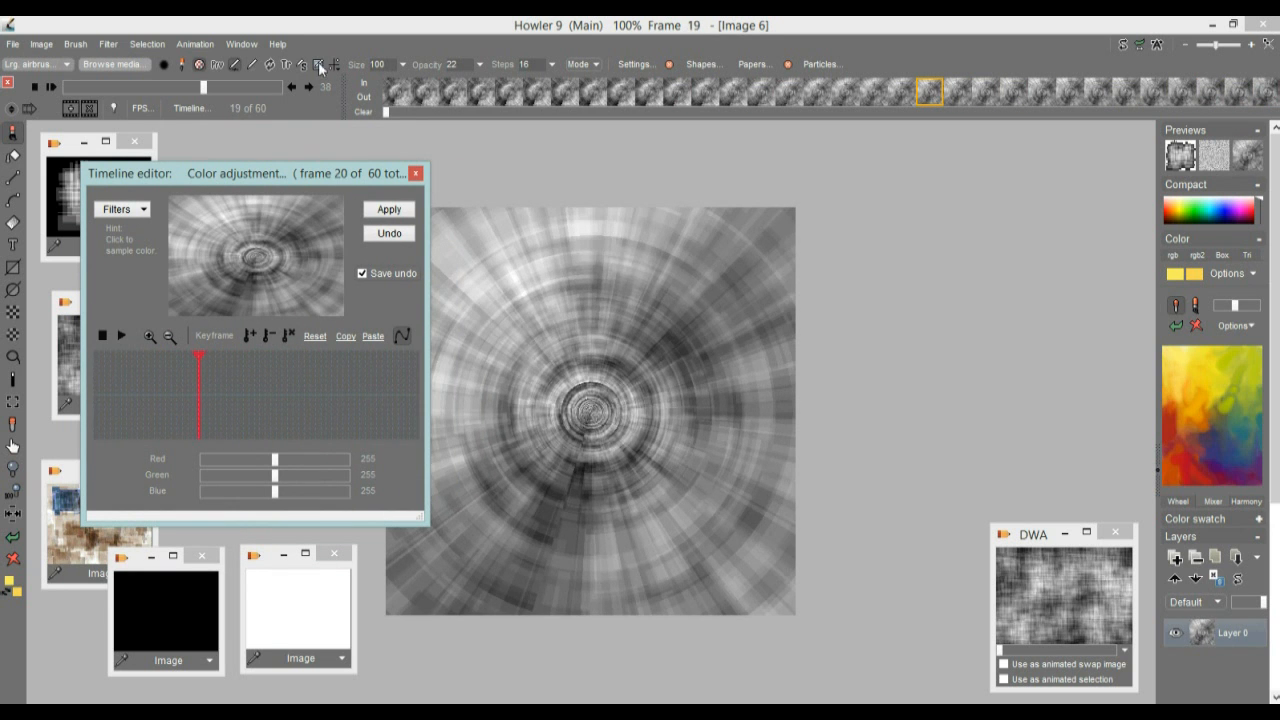
Store the greyscale tunnel animation to disc and place its DWA window above the stored woven texture animation
click(195, 44)
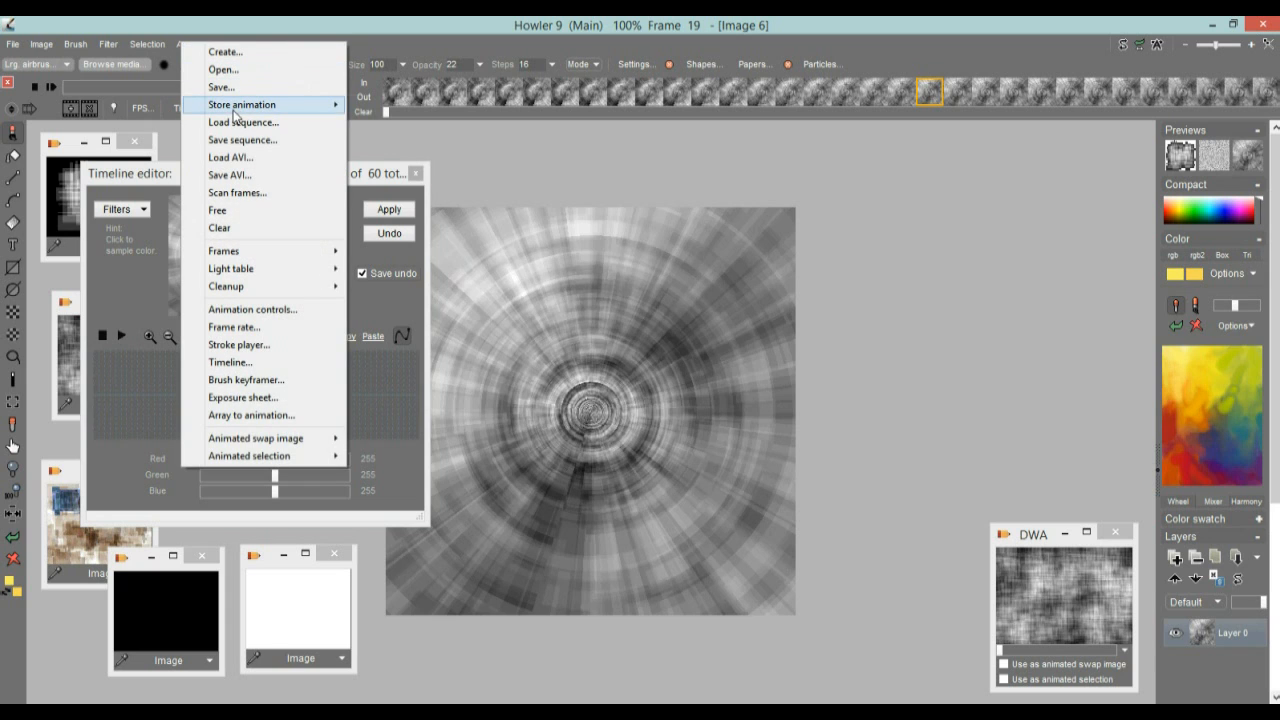
mouse_move(238, 119)
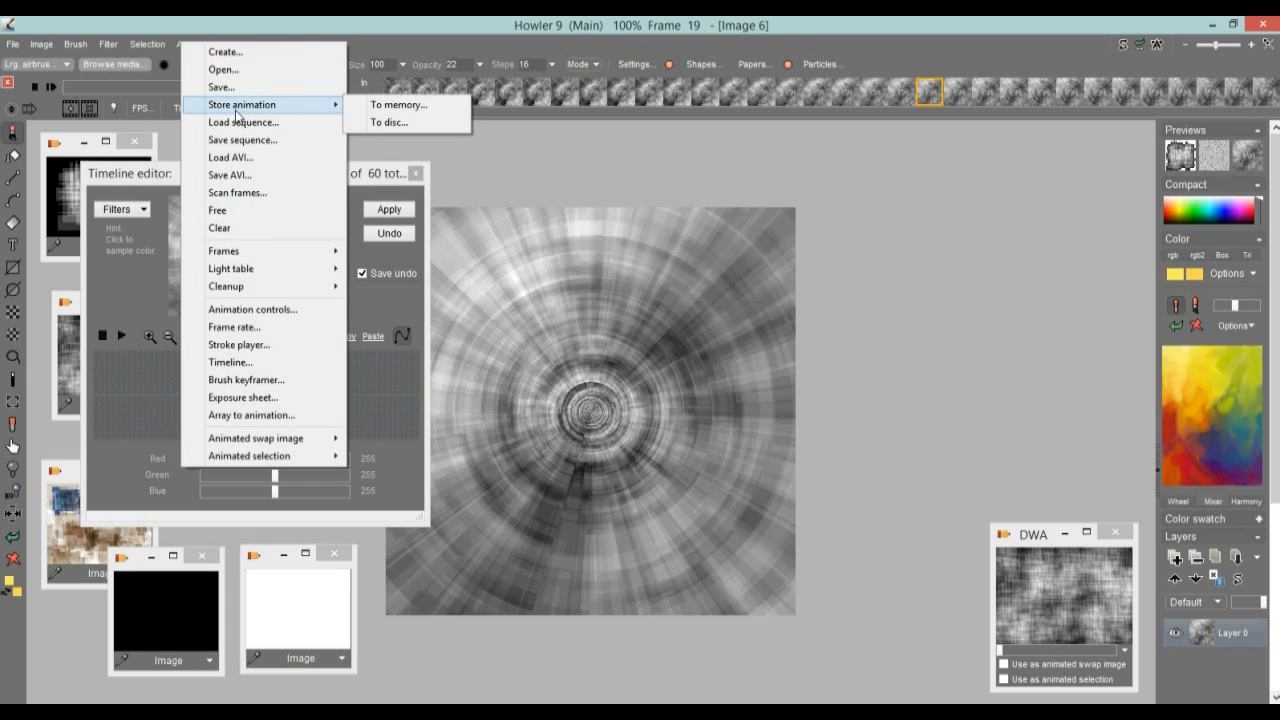
click(408, 120)
drag(965, 178, 1021, 338)
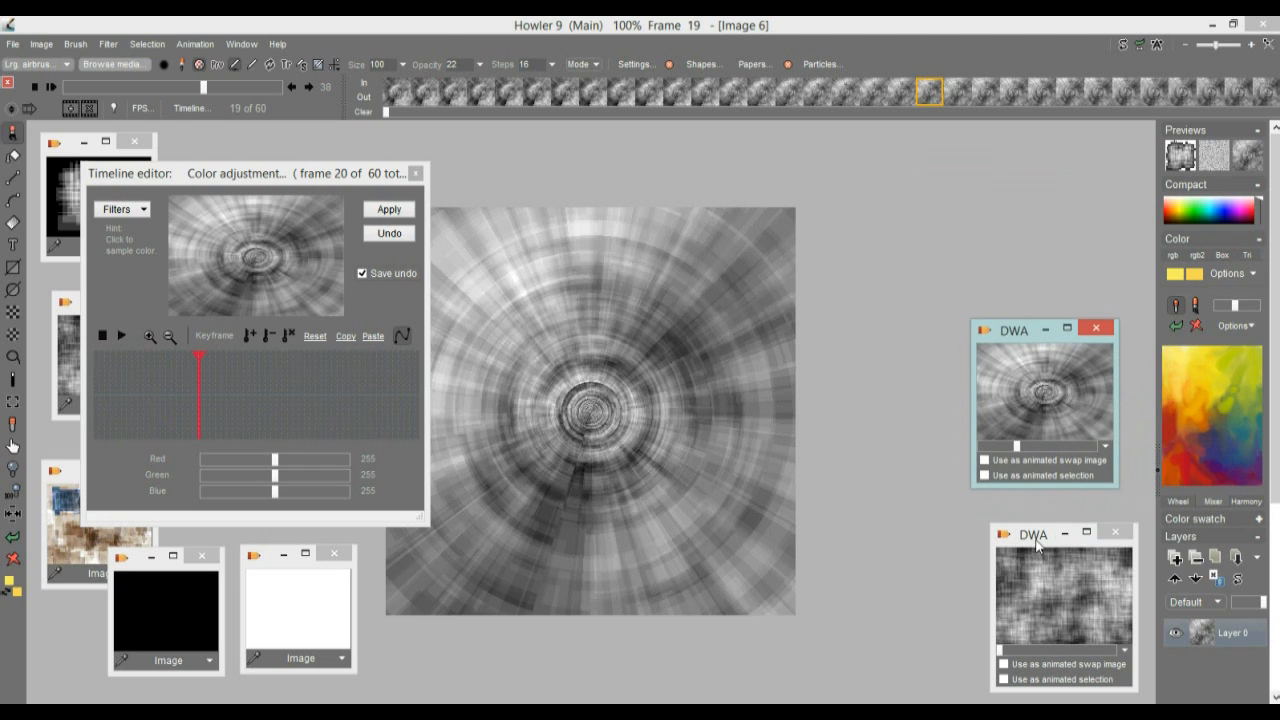
drag(1035, 540, 1042, 527)
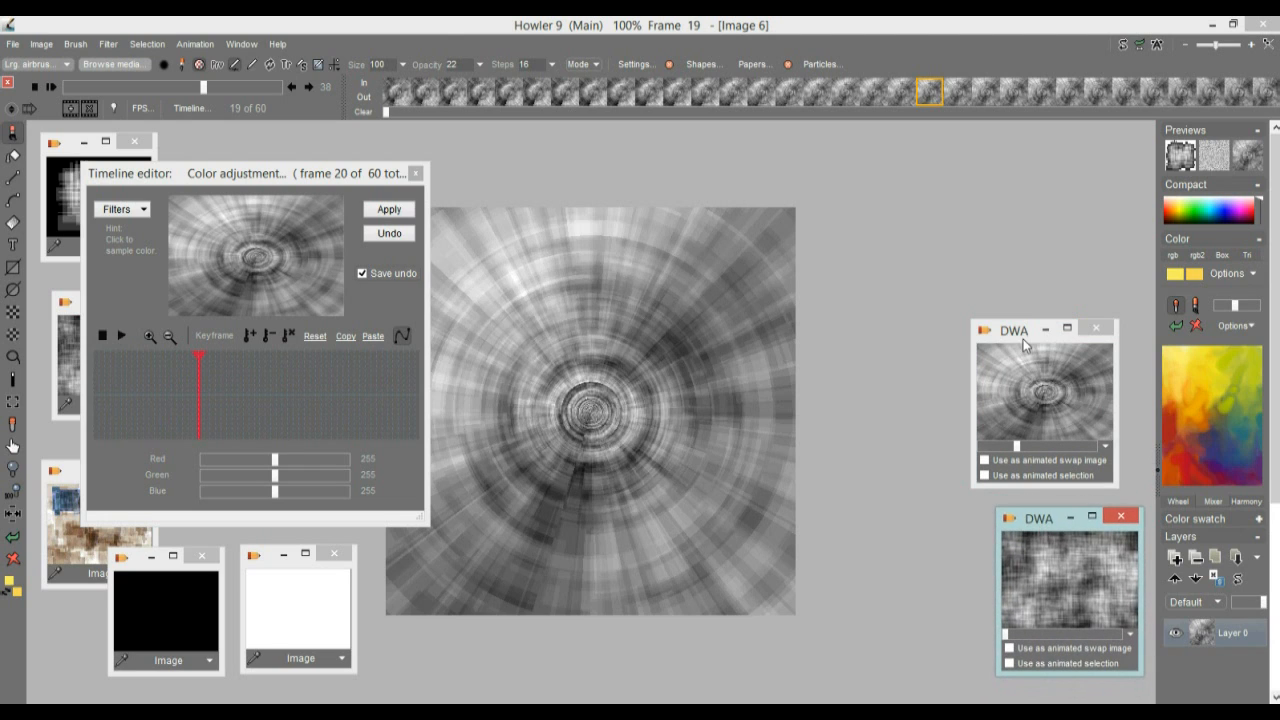
mouse_move(1018, 341)
mouse_down()
mouse_move(996, 394)
mouse_move(1019, 314)
mouse_move(1021, 333)
mouse_up()
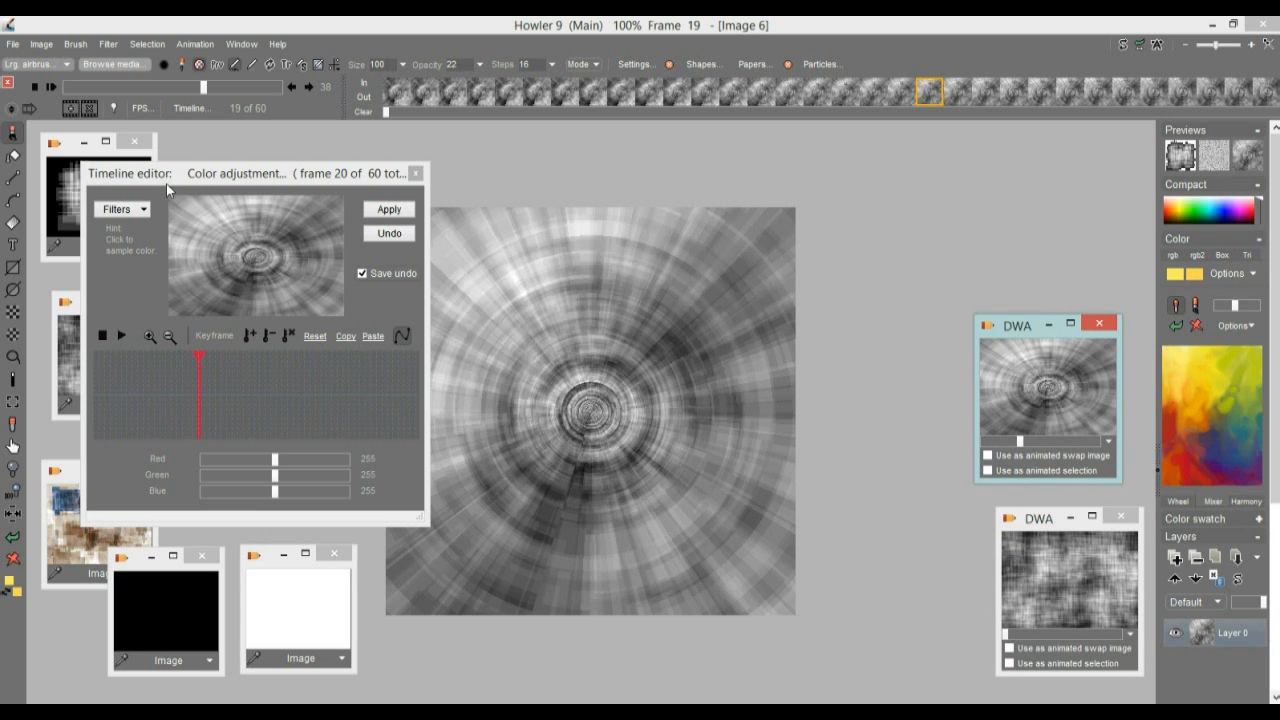
Apply a Color adjustment with Red 187 and Green 236 to the tunnel animation in the Timeline editor
click(187, 389)
mouse_move(197, 385)
mouse_down()
mouse_move(291, 389)
mouse_move(187, 395)
mouse_up()
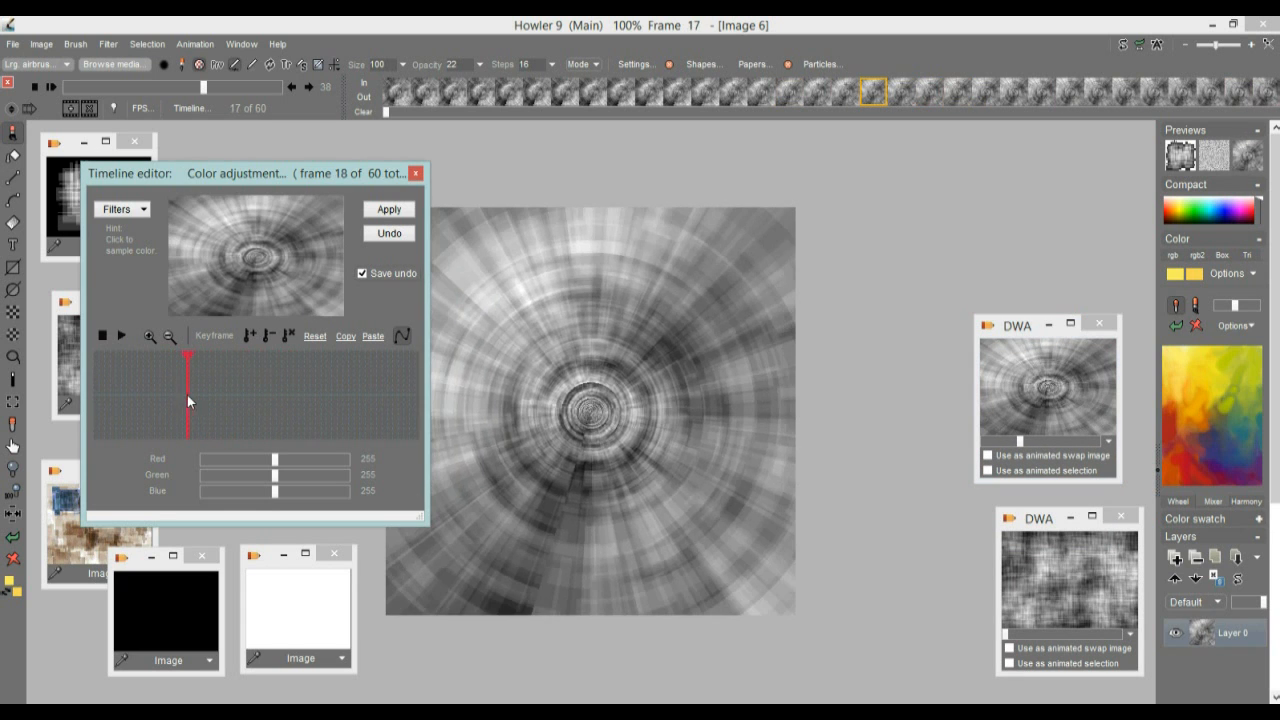
click(123, 210)
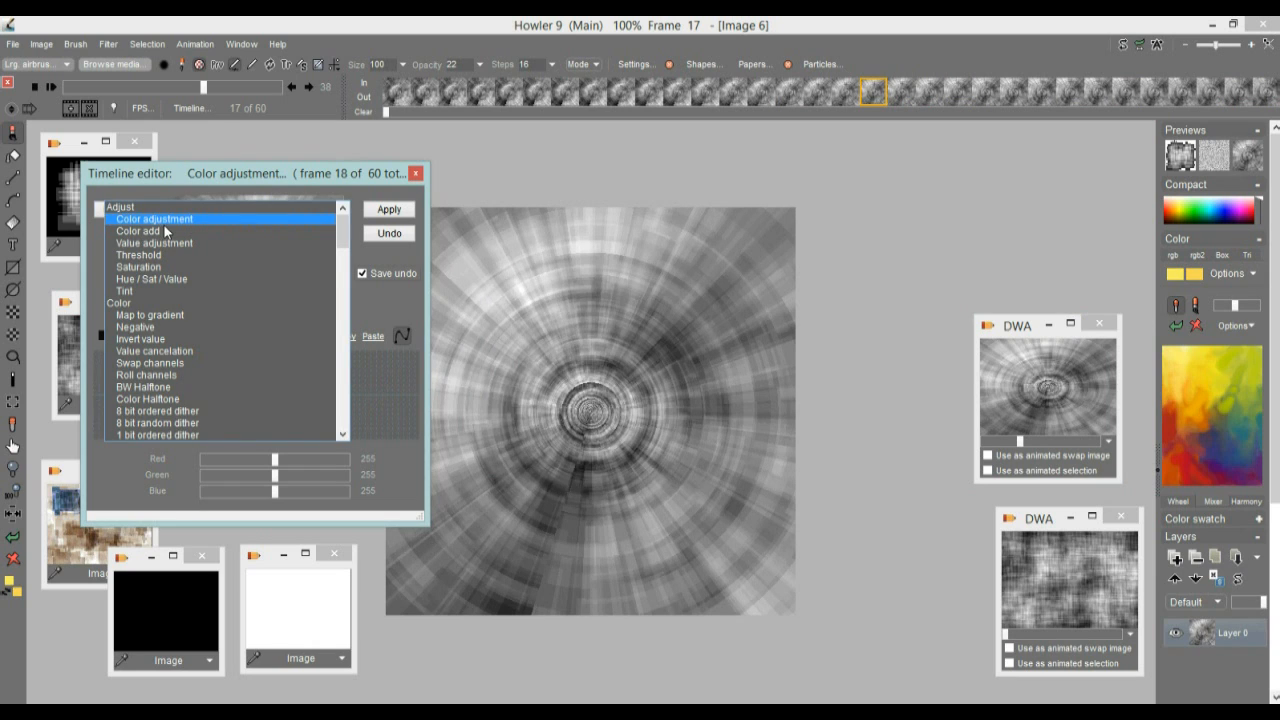
click(152, 218)
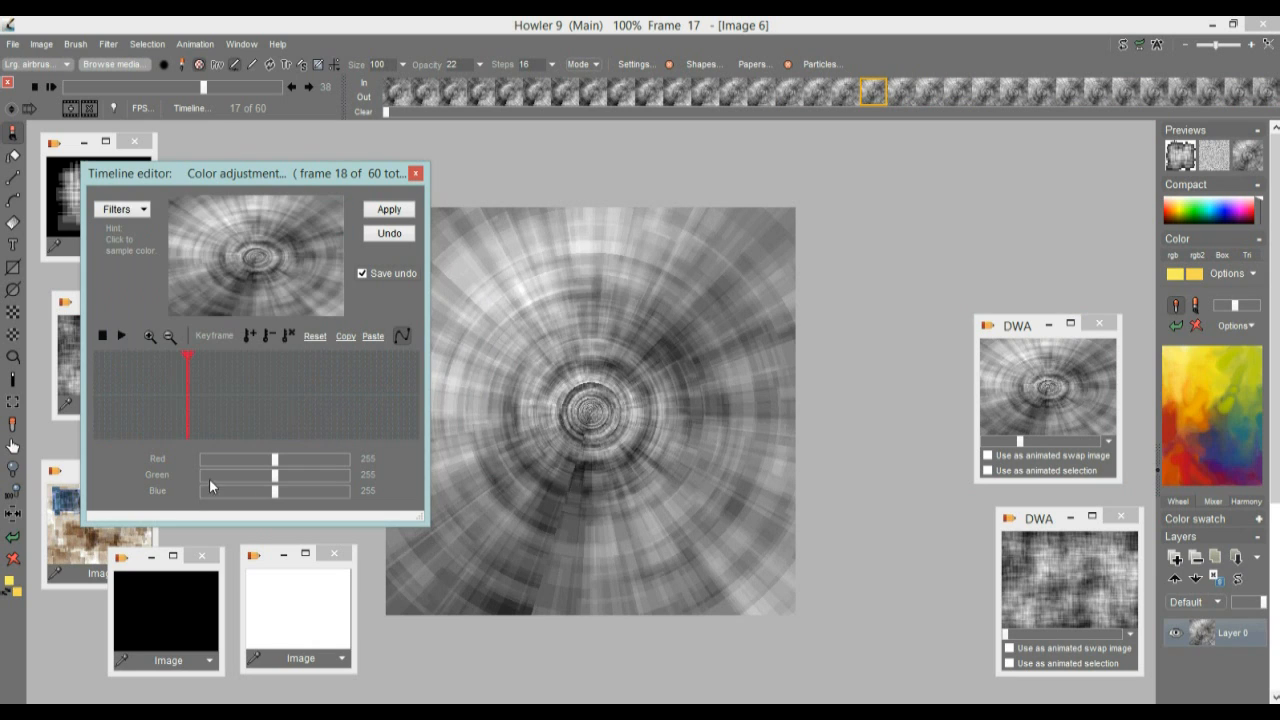
drag(276, 462, 251, 461)
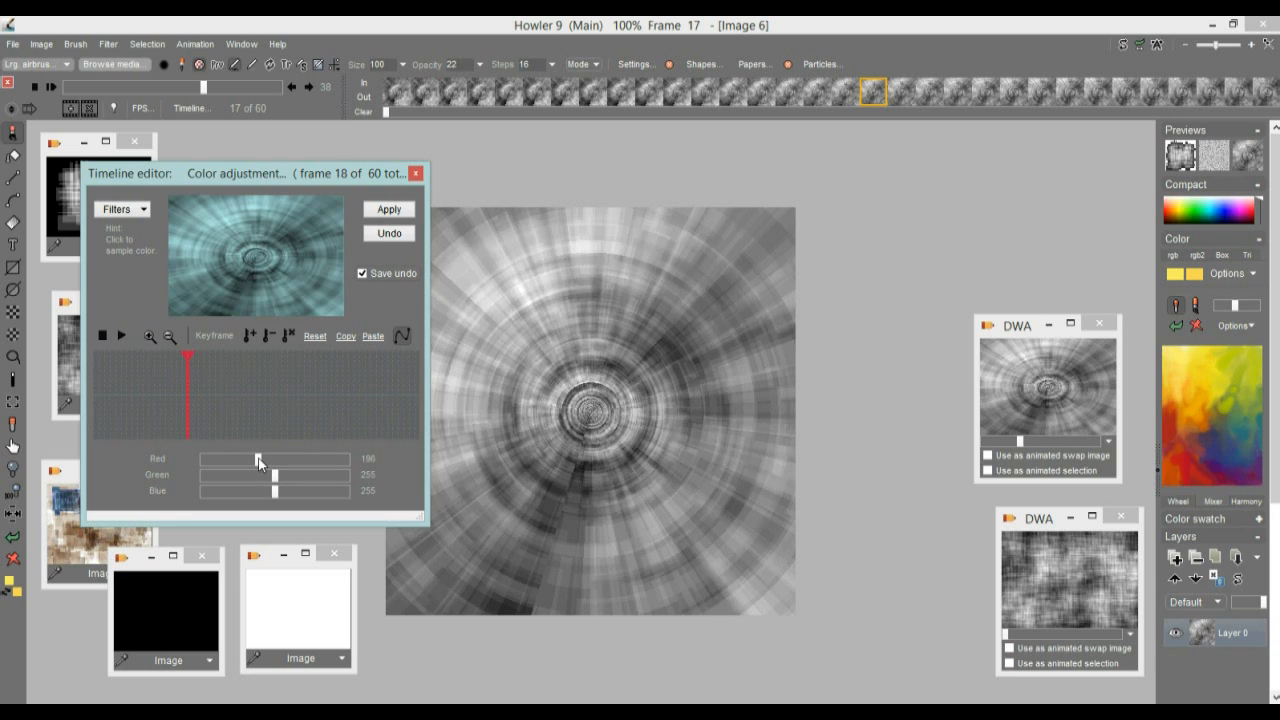
drag(272, 479, 270, 477)
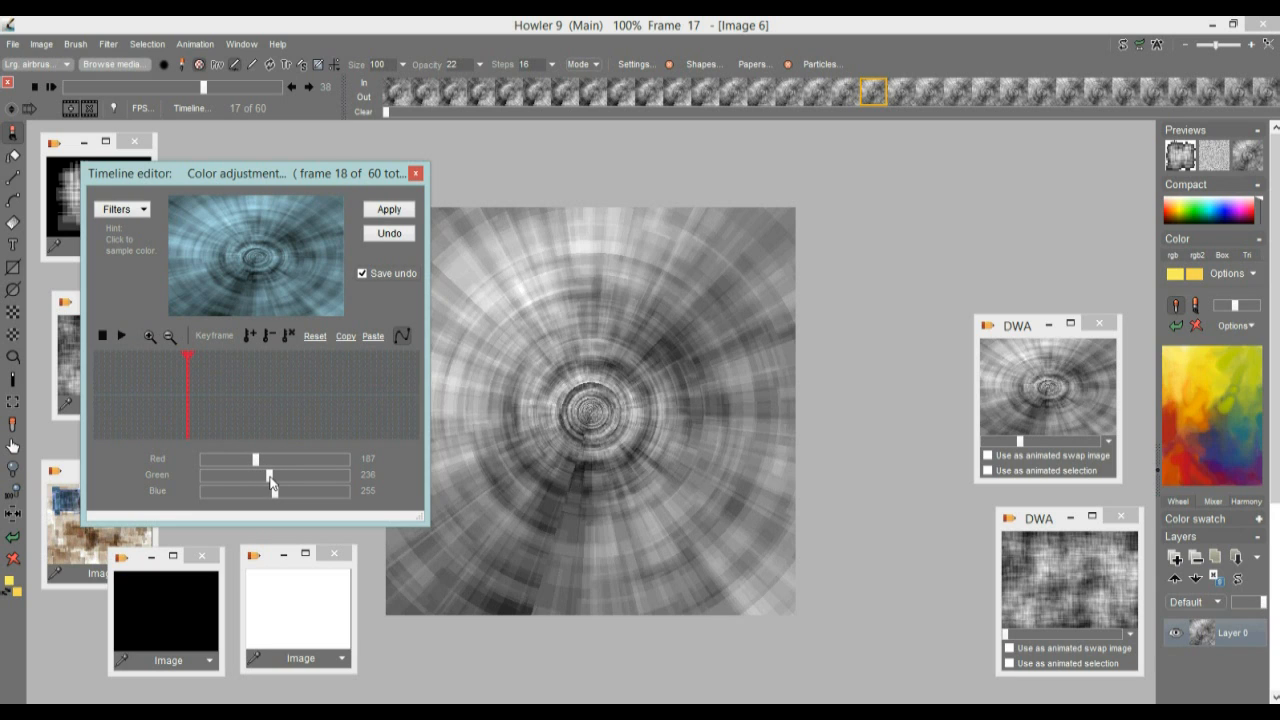
click(383, 212)
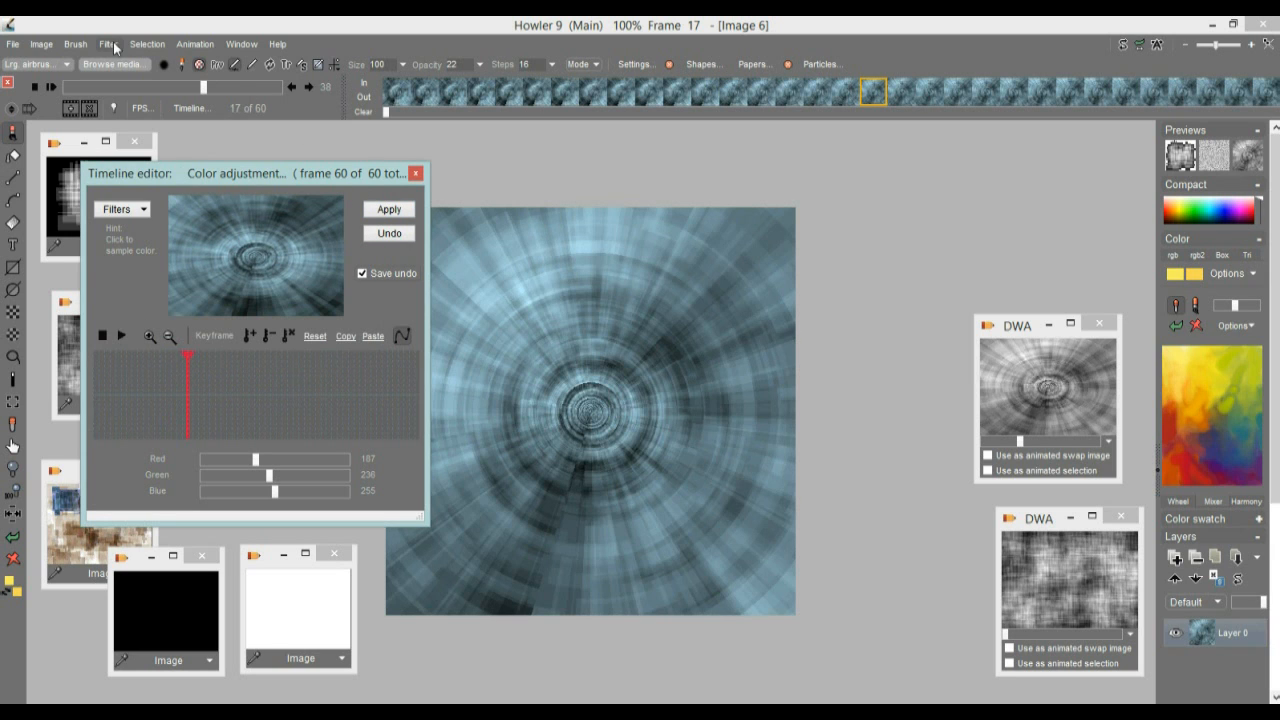
Store the blue-tinted tunnel animation to disc and stack its DWA window above the two other stored animations
click(195, 44)
mouse_move(272, 110)
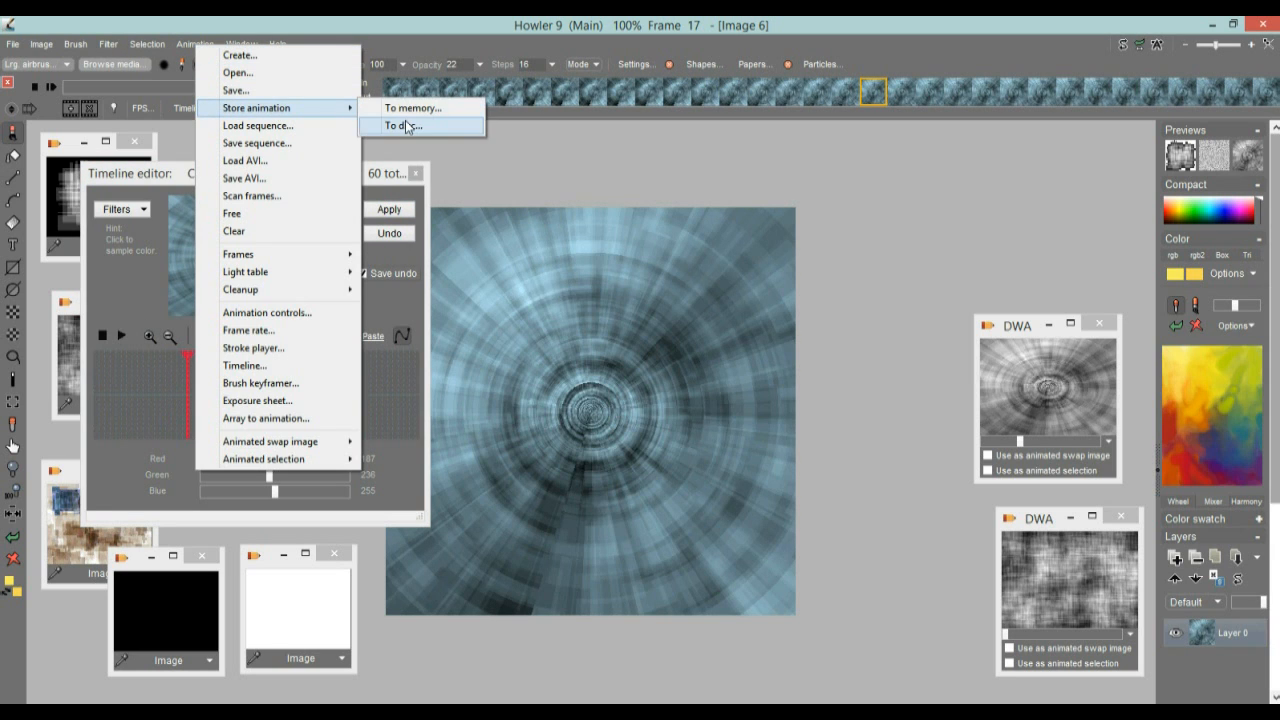
click(407, 126)
drag(967, 174, 997, 165)
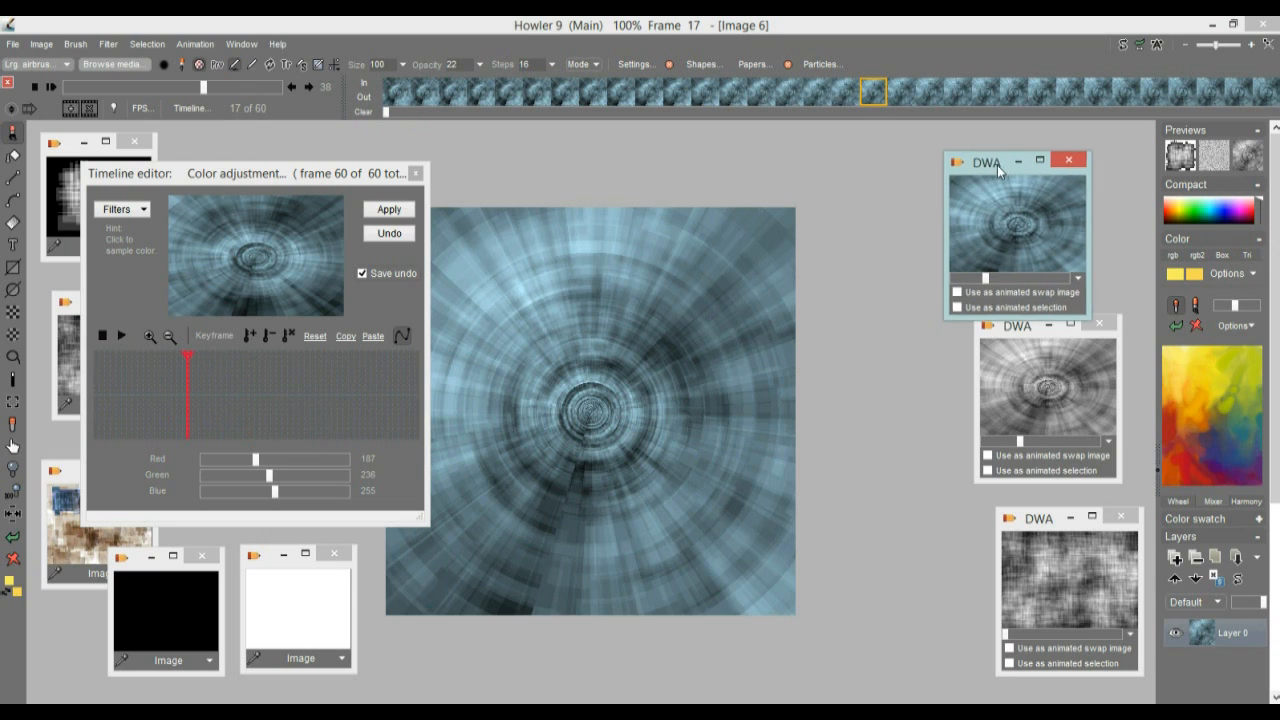
drag(1012, 330, 1028, 334)
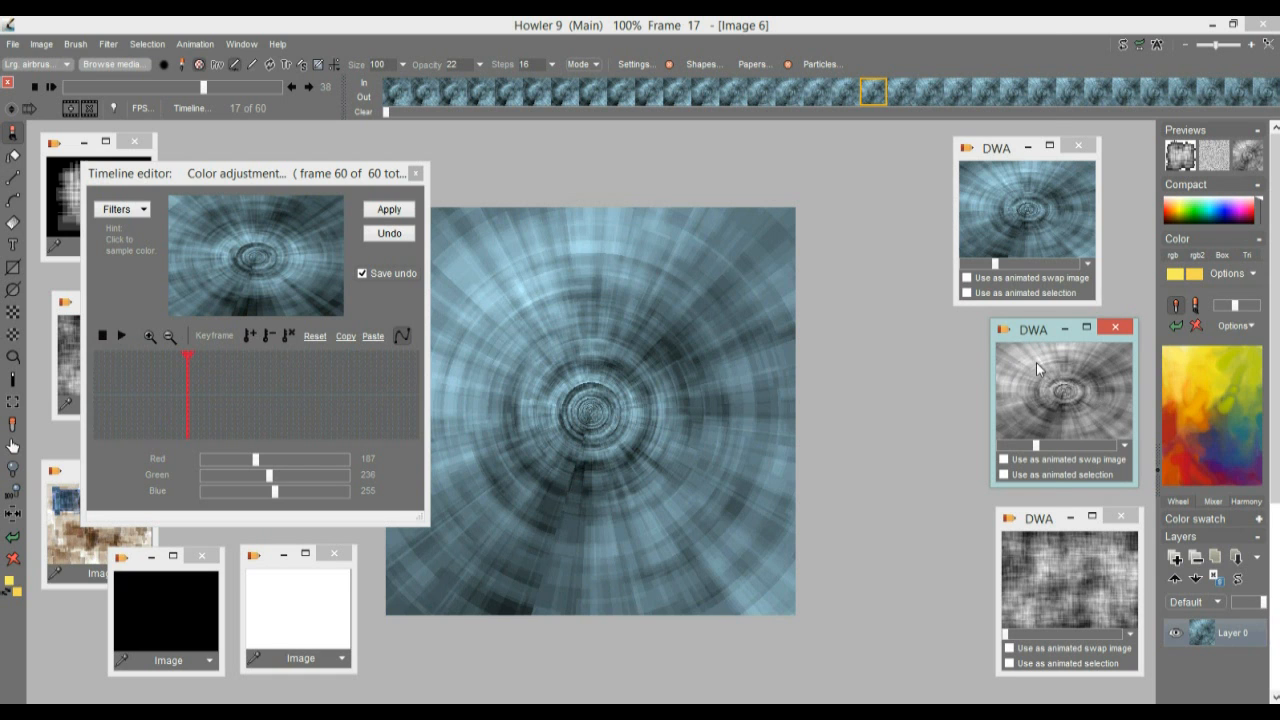
Switch to Task Manager and check the memory used by dogwaffle.exe, reducing the window's height and moving it down
key(ctrl+shift+Escape)
click(334, 190)
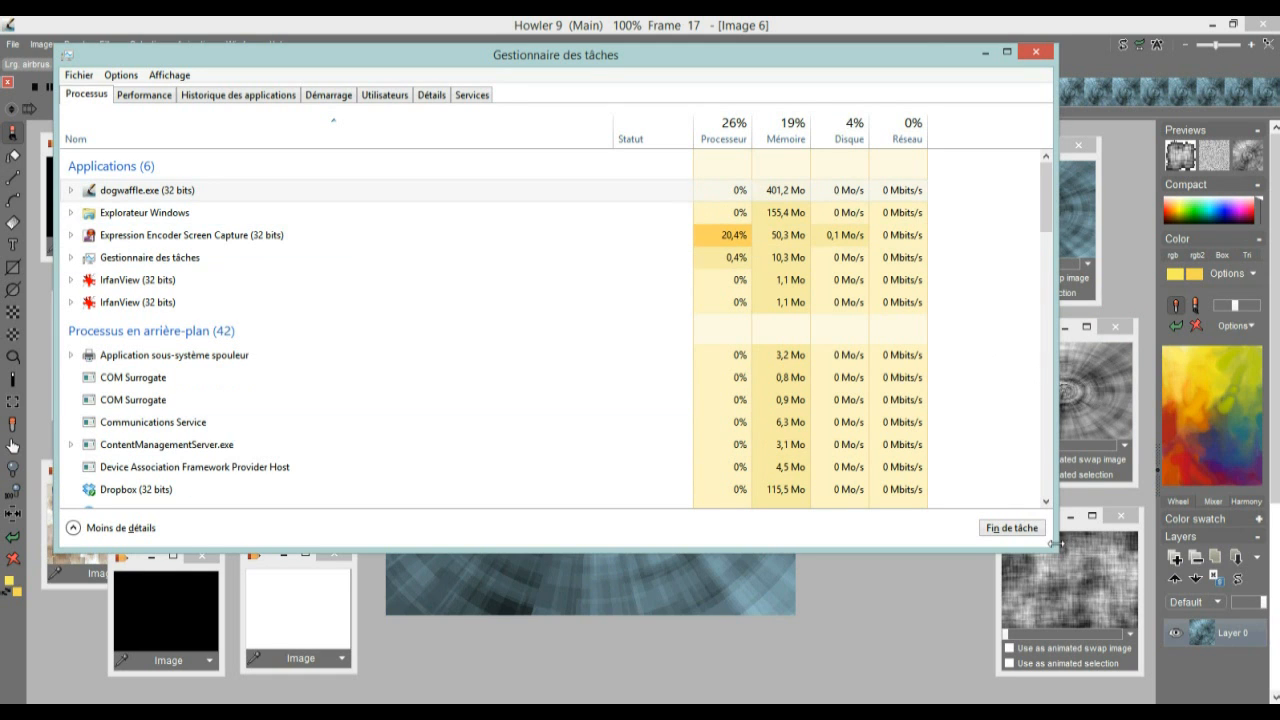
drag(1052, 547, 990, 290)
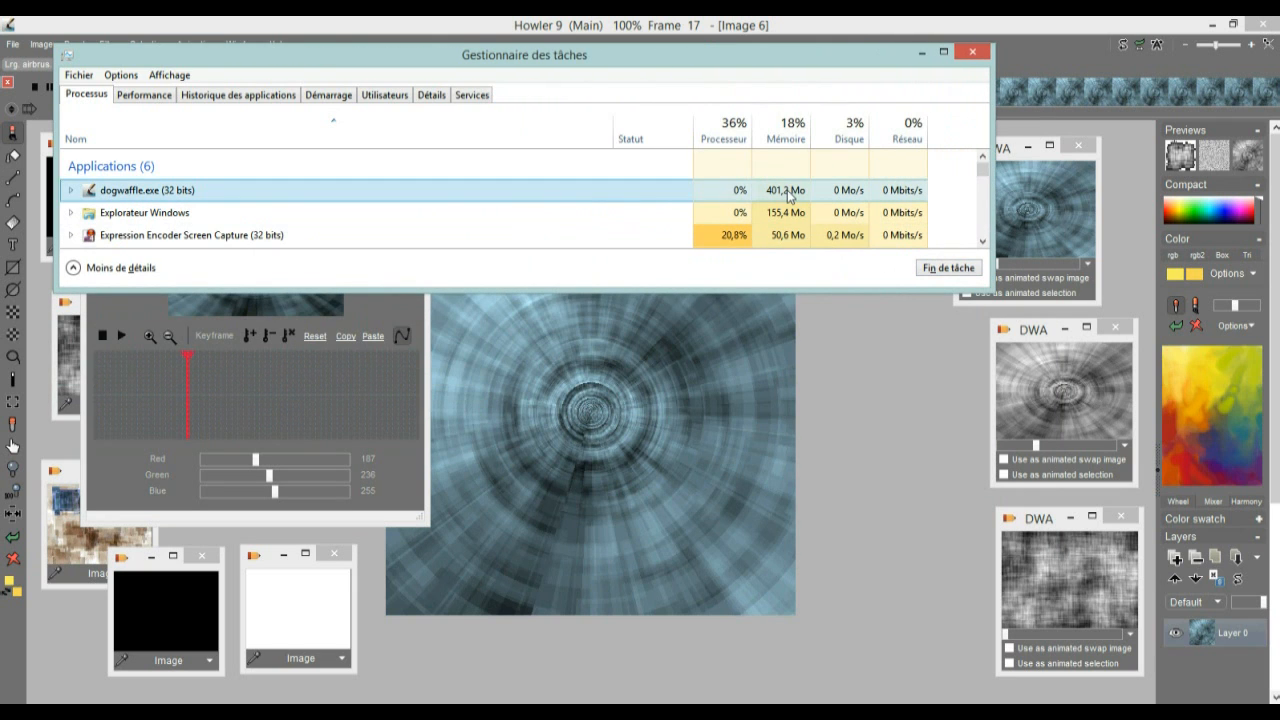
drag(765, 55, 792, 178)
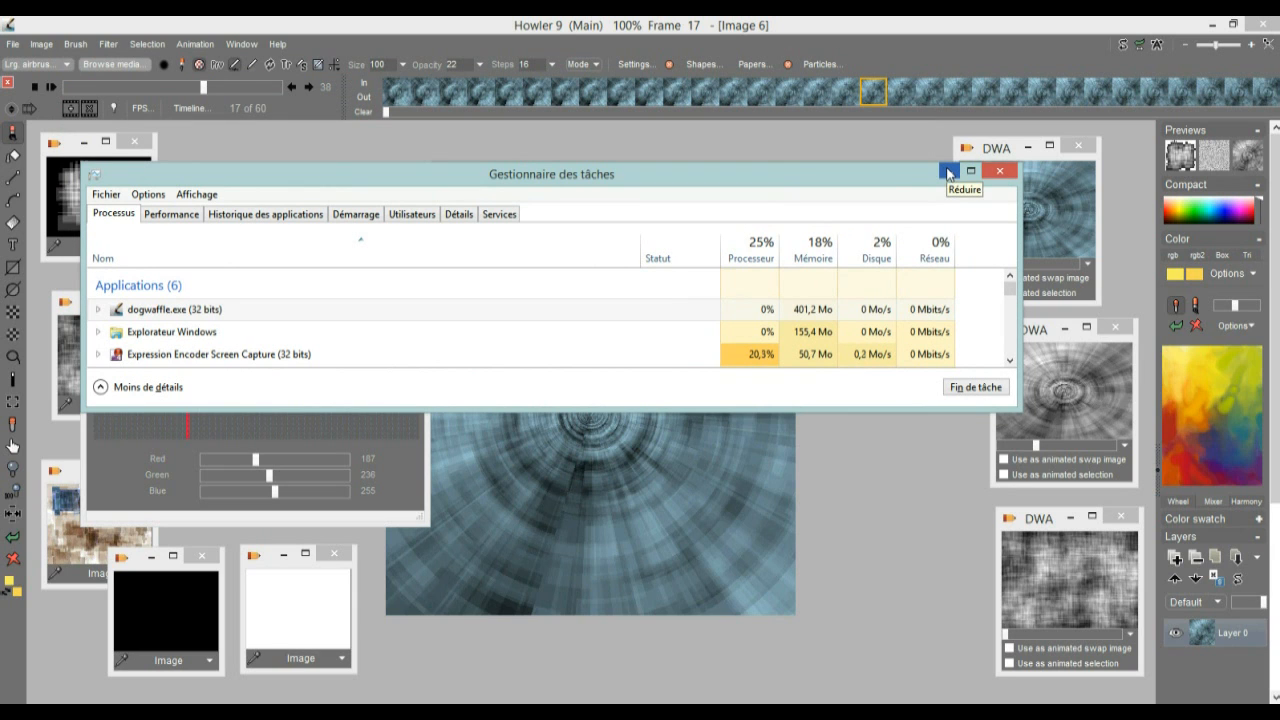
drag(859, 174, 817, 290)
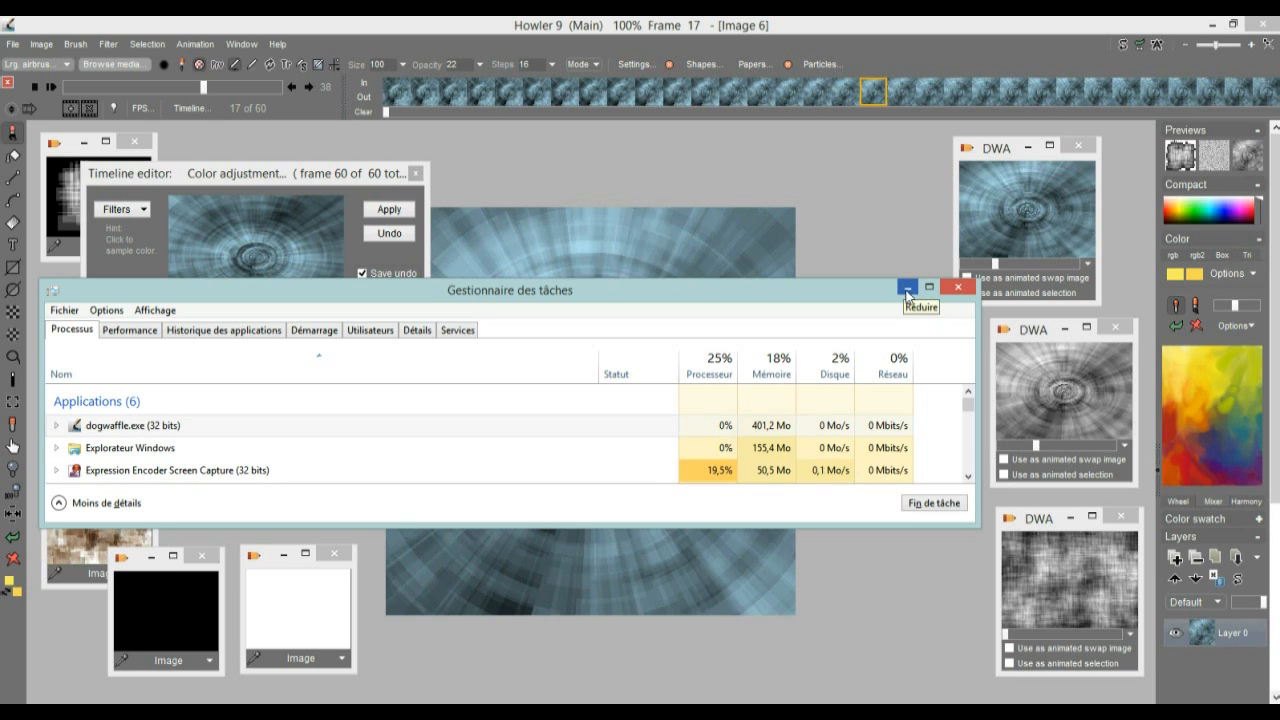
Shrink the Task Manager window and narrow its Nom column until mainly the dogwaffle.exe row and its memory column fit
drag(980, 525, 850, 532)
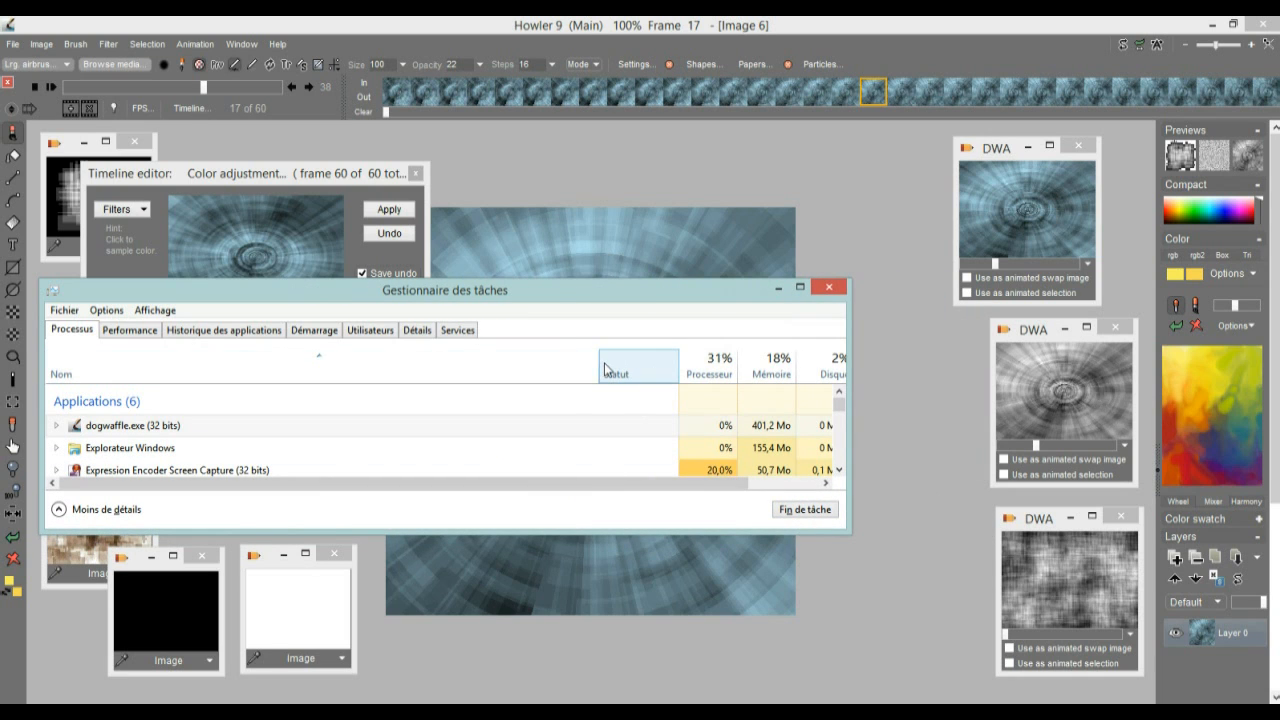
drag(601, 373, 184, 373)
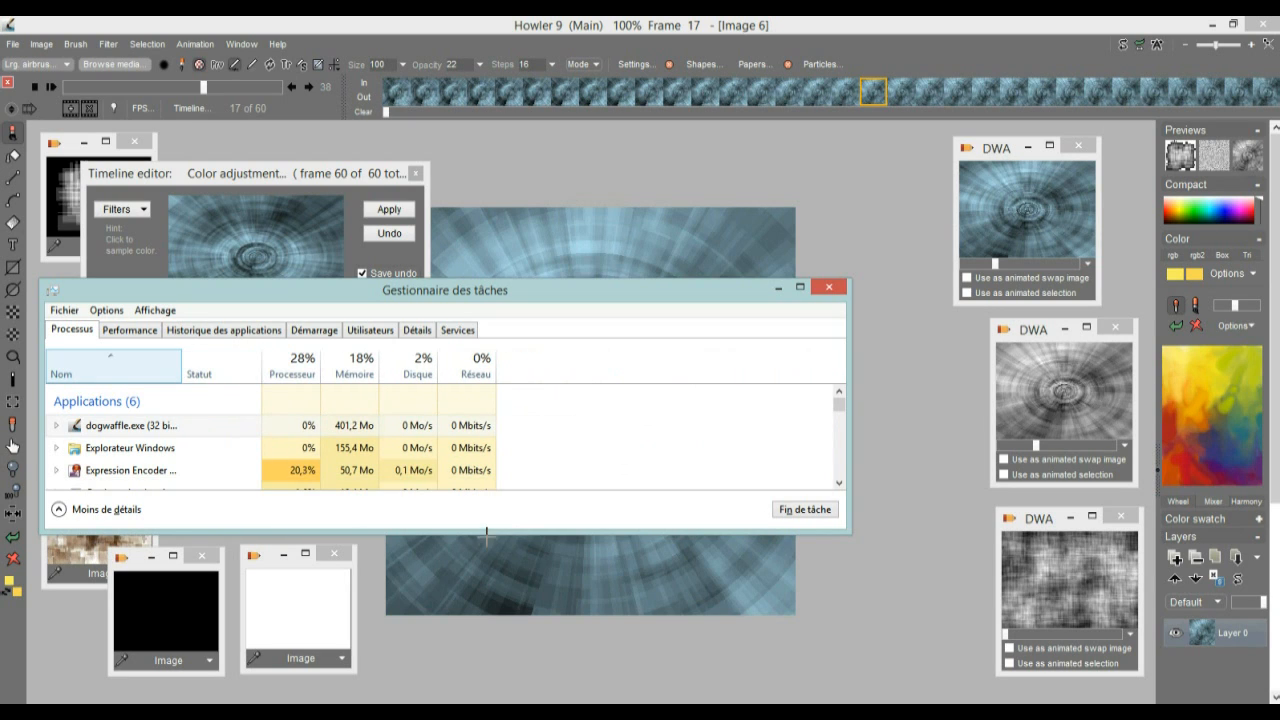
drag(489, 531, 487, 485)
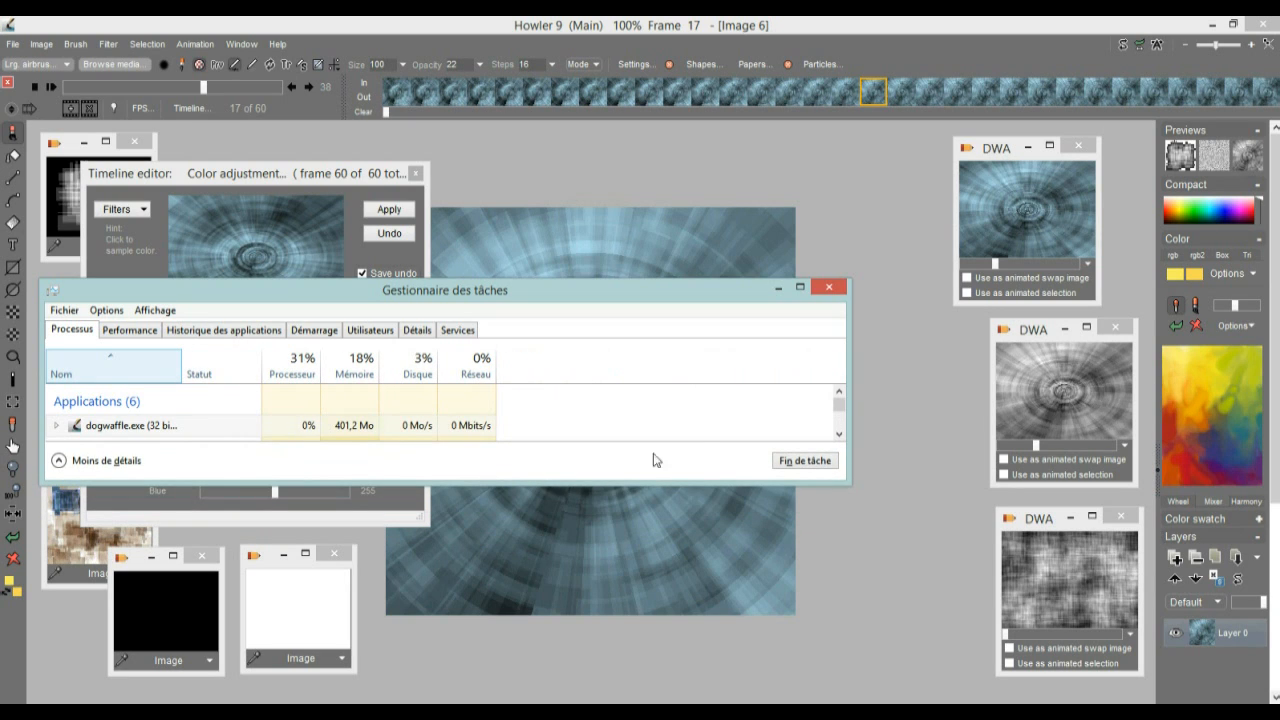
drag(850, 386, 532, 392)
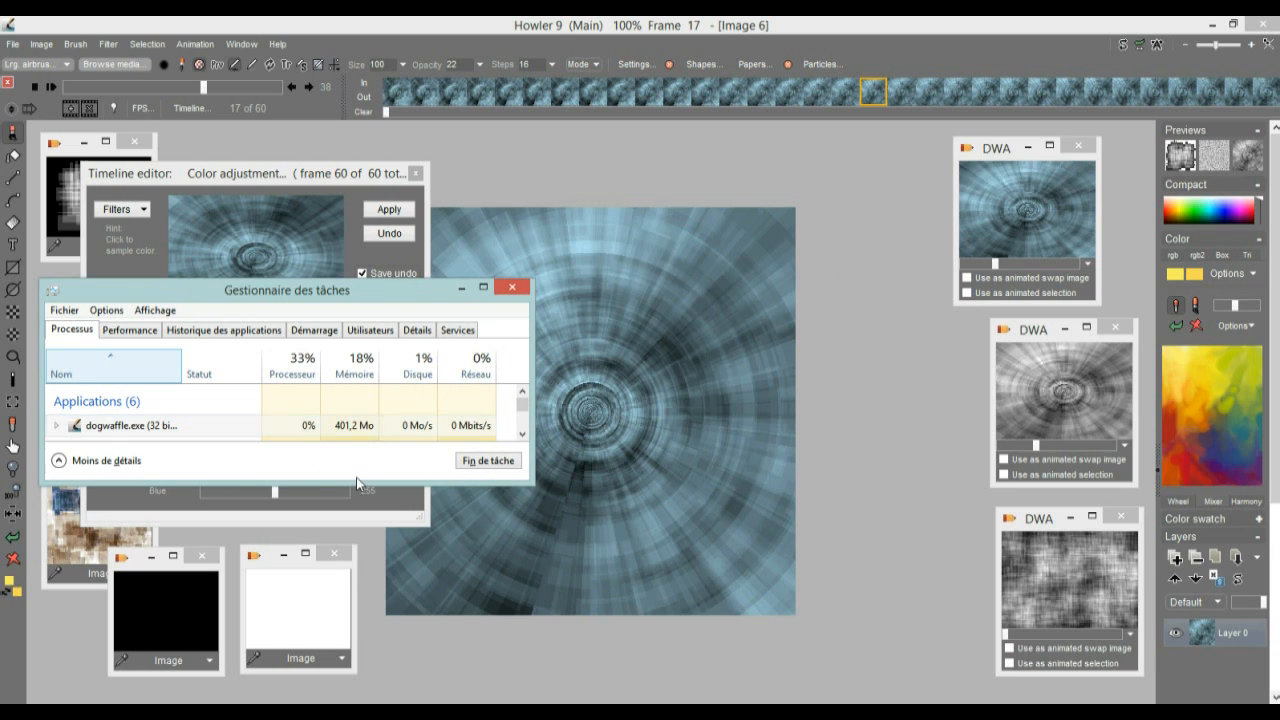
drag(357, 486, 357, 506)
drag(531, 421, 399, 426)
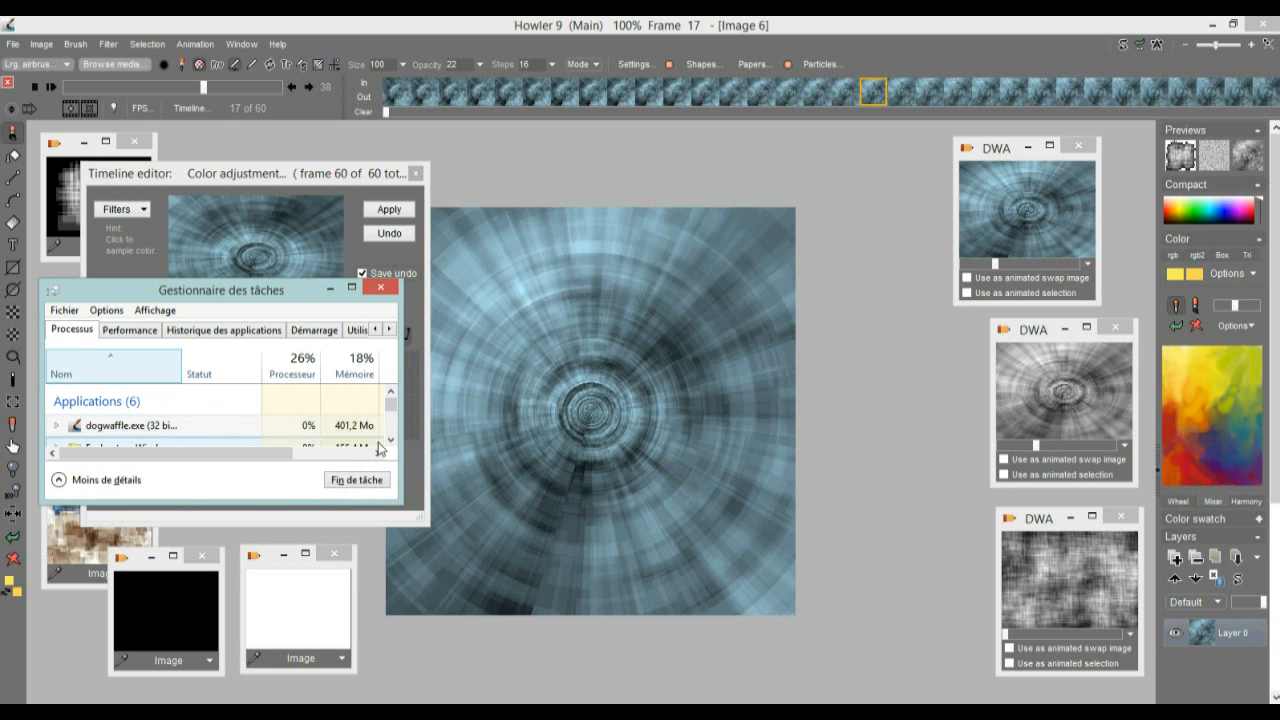
Move the Task Manager window out of the way and switch back to Howler
drag(186, 298, 528, 558)
drag(375, 566, 62, 556)
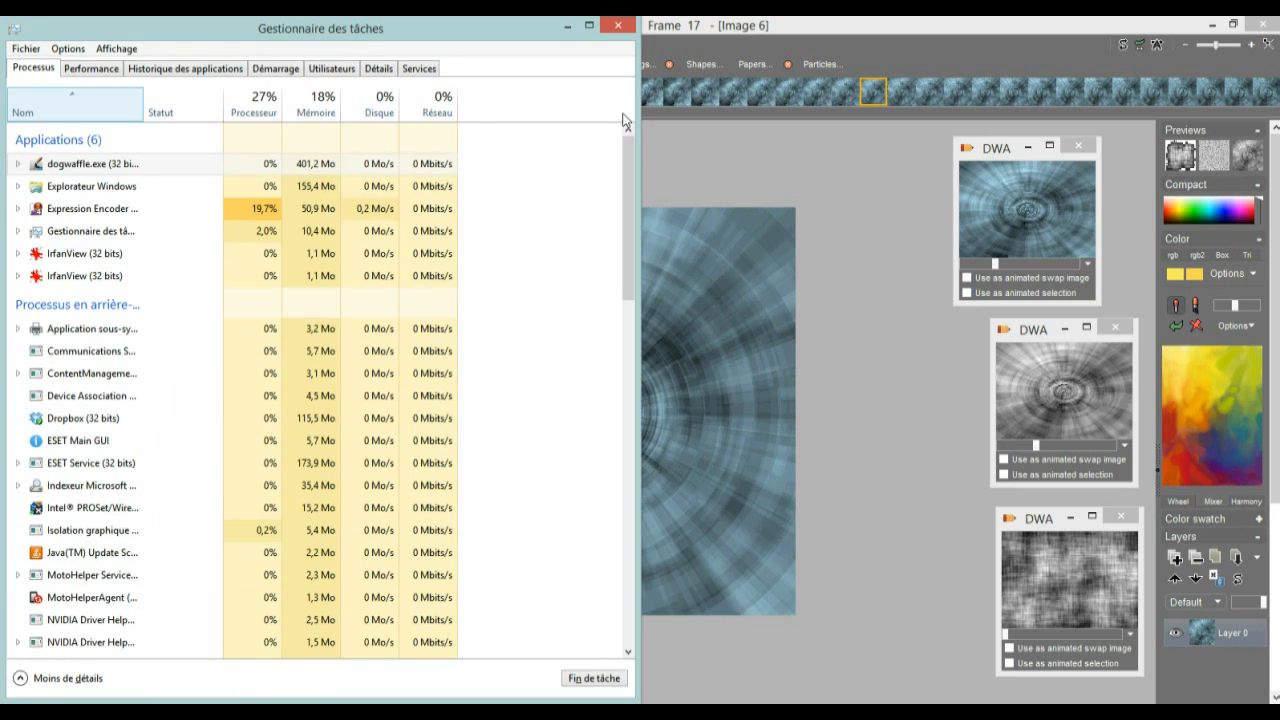
drag(512, 24, 72, 597)
click(113, 588)
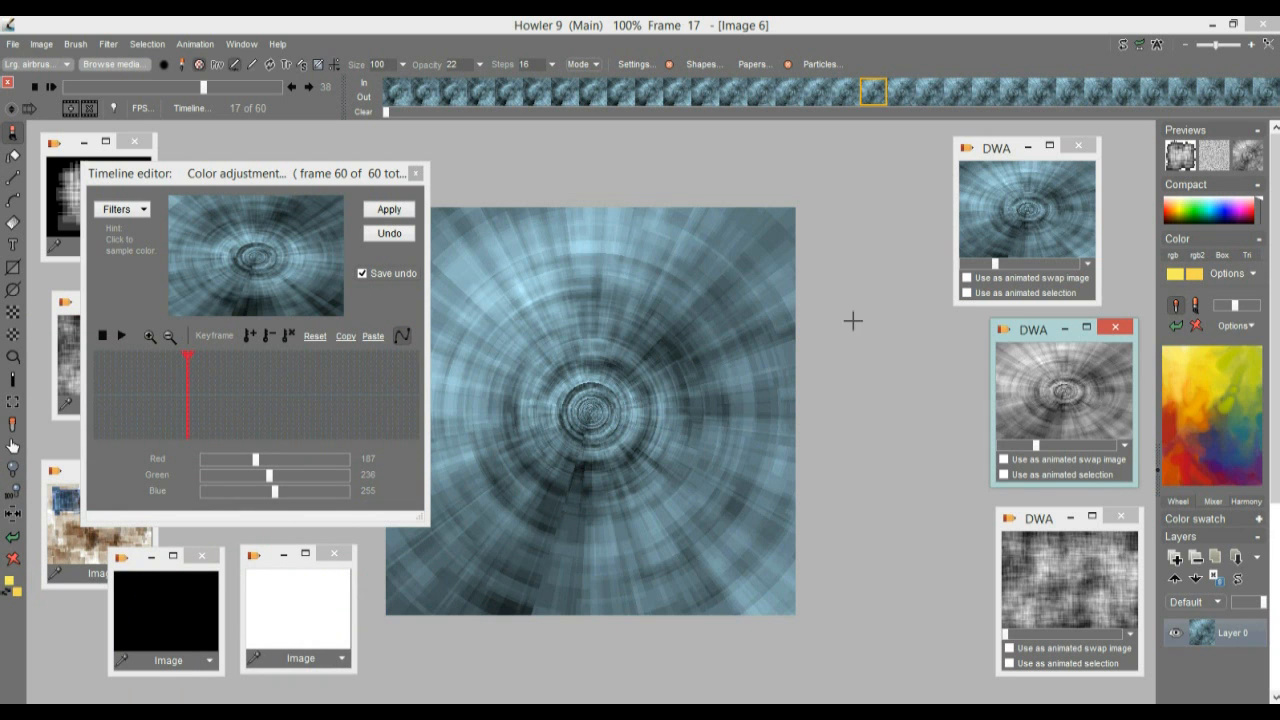
Preview frame 25 of the blue tunnel animation in the Timeline editor and change the filter to Value adjustment
drag(598, 349, 680, 341)
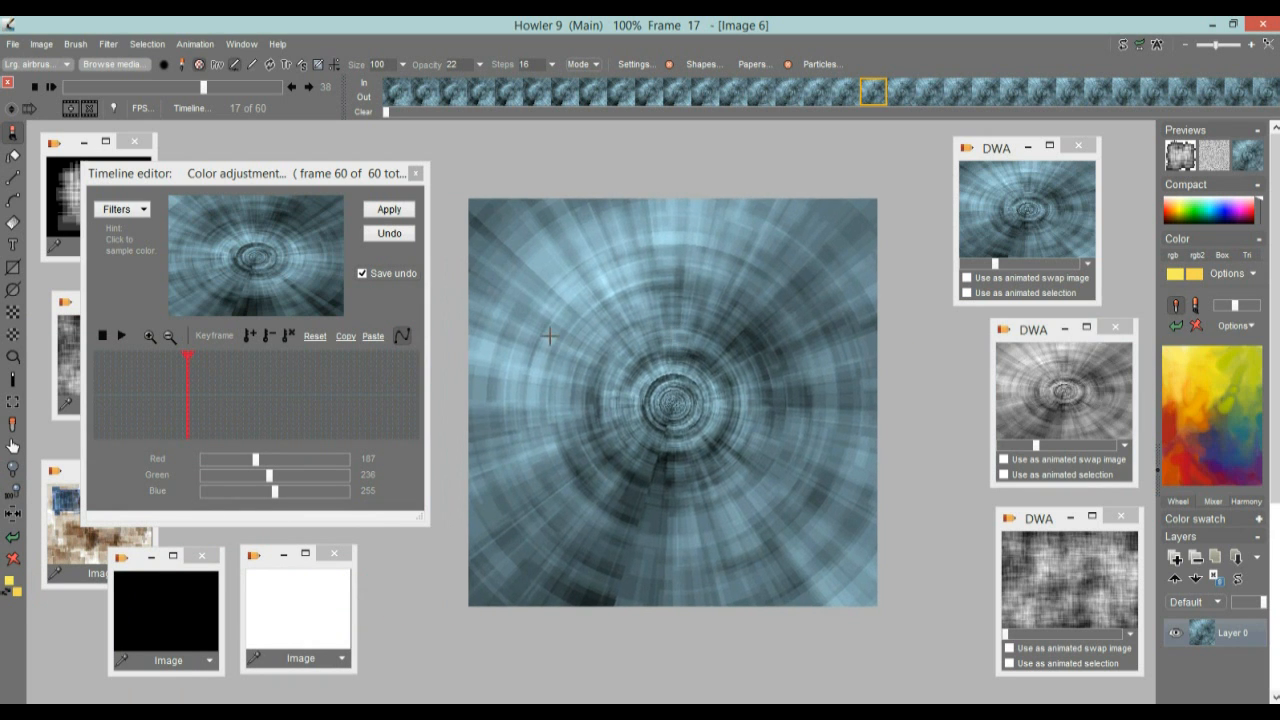
drag(149, 397, 227, 398)
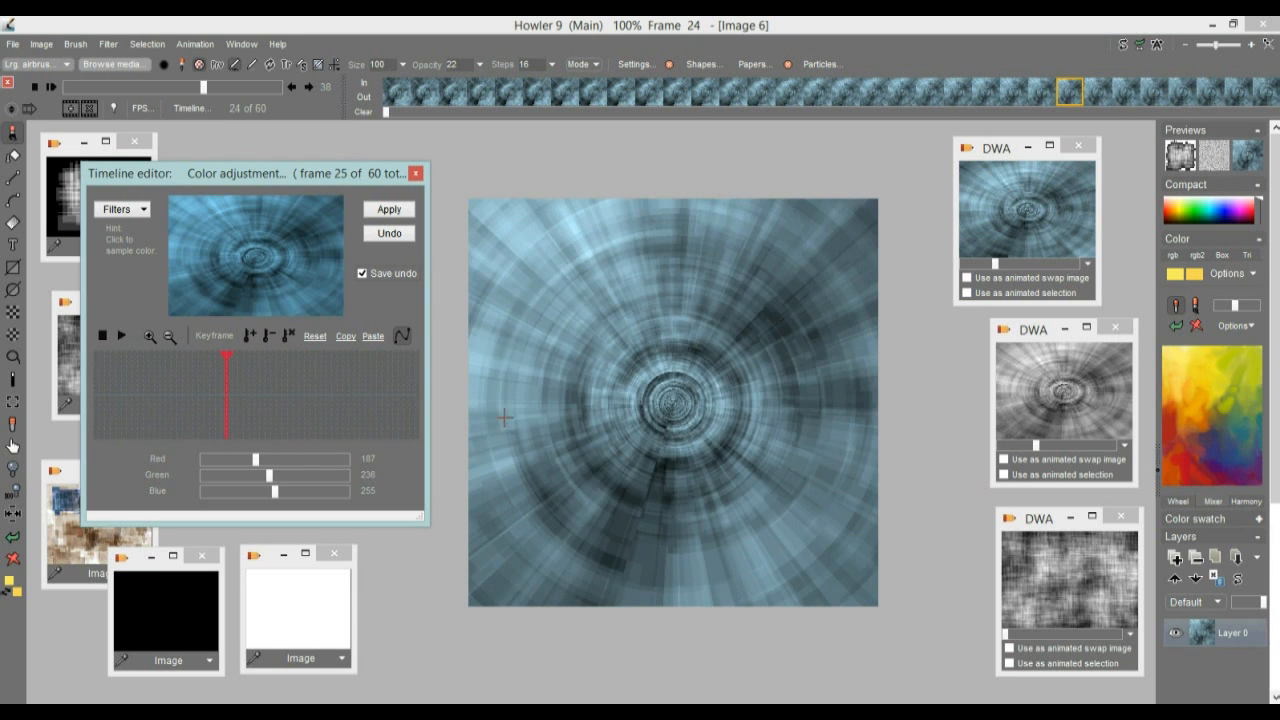
click(113, 211)
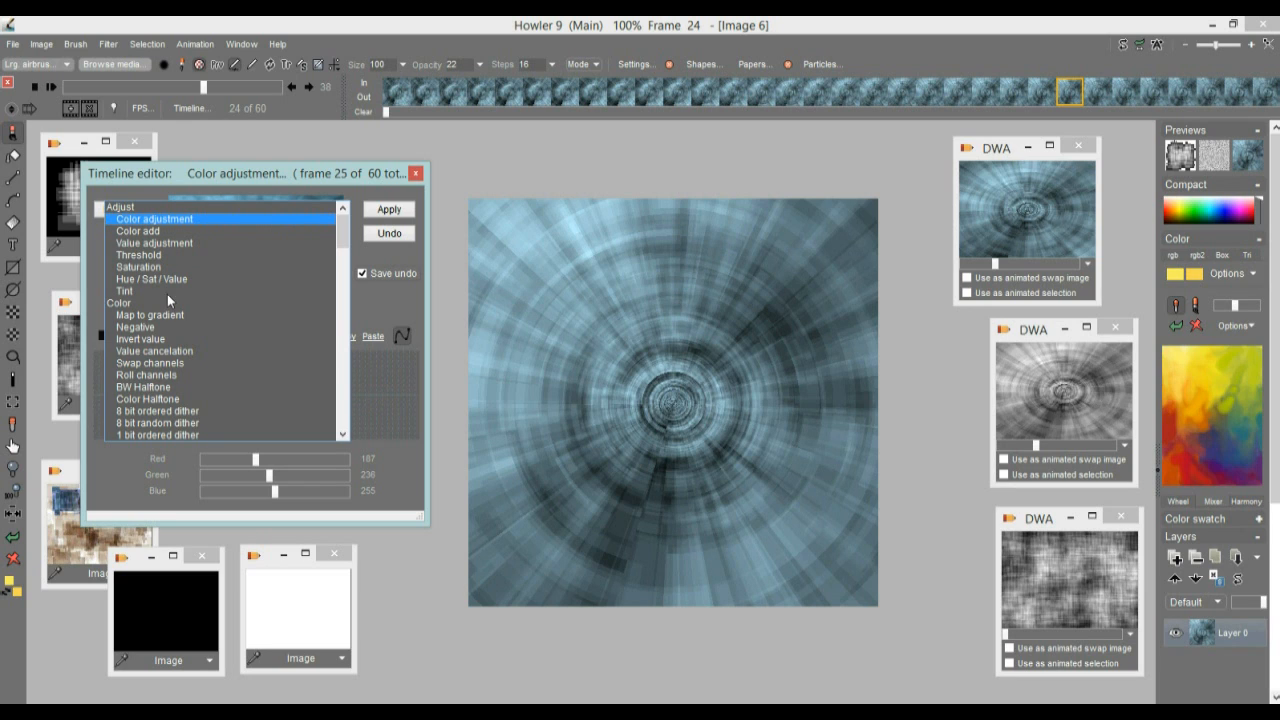
click(147, 243)
Apply the Value adjustment with Value 132, Brightness 87, Contrast 135 and Gamma 107 to the blue tunnel animation
drag(275, 505, 309, 491)
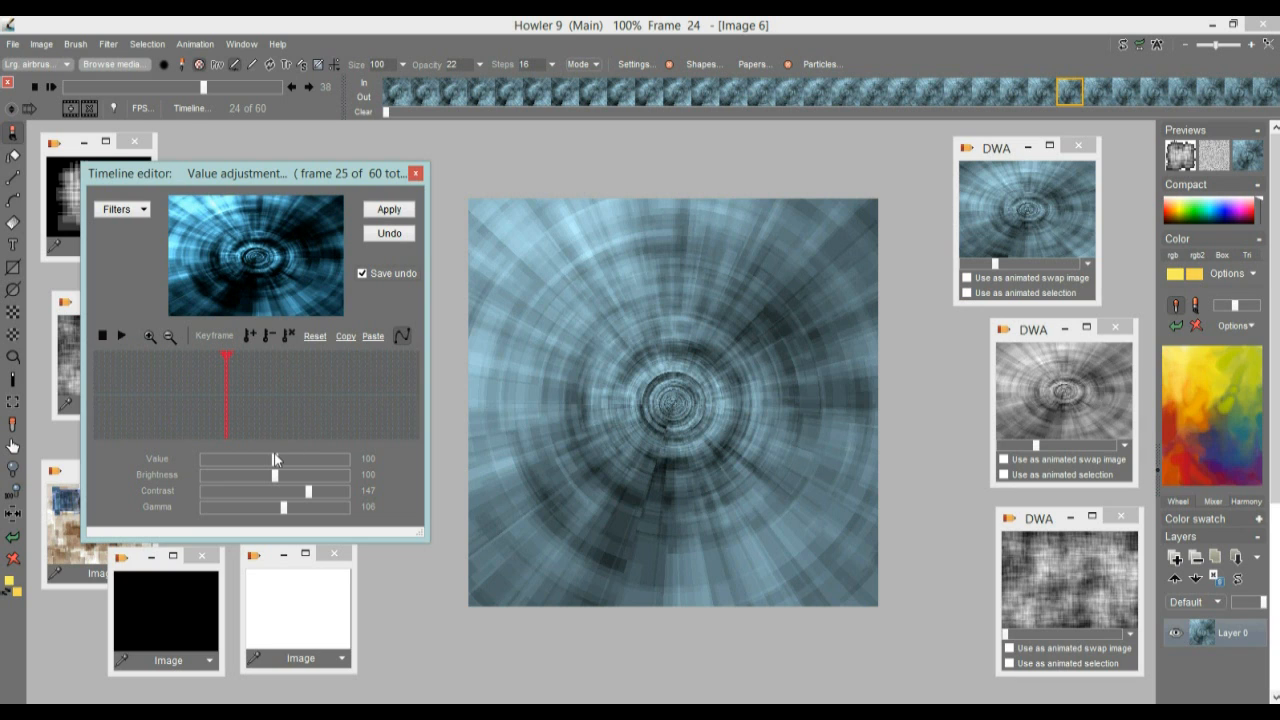
drag(275, 476, 299, 497)
drag(280, 506, 310, 507)
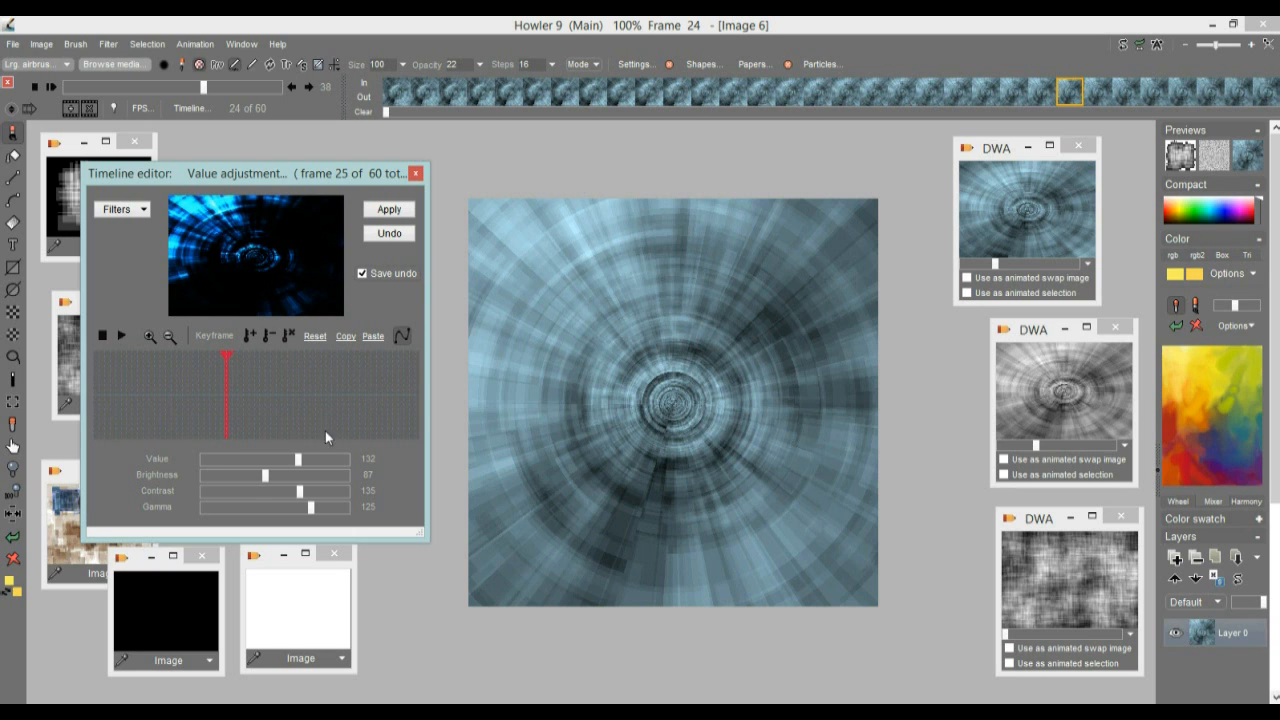
drag(312, 508, 266, 507)
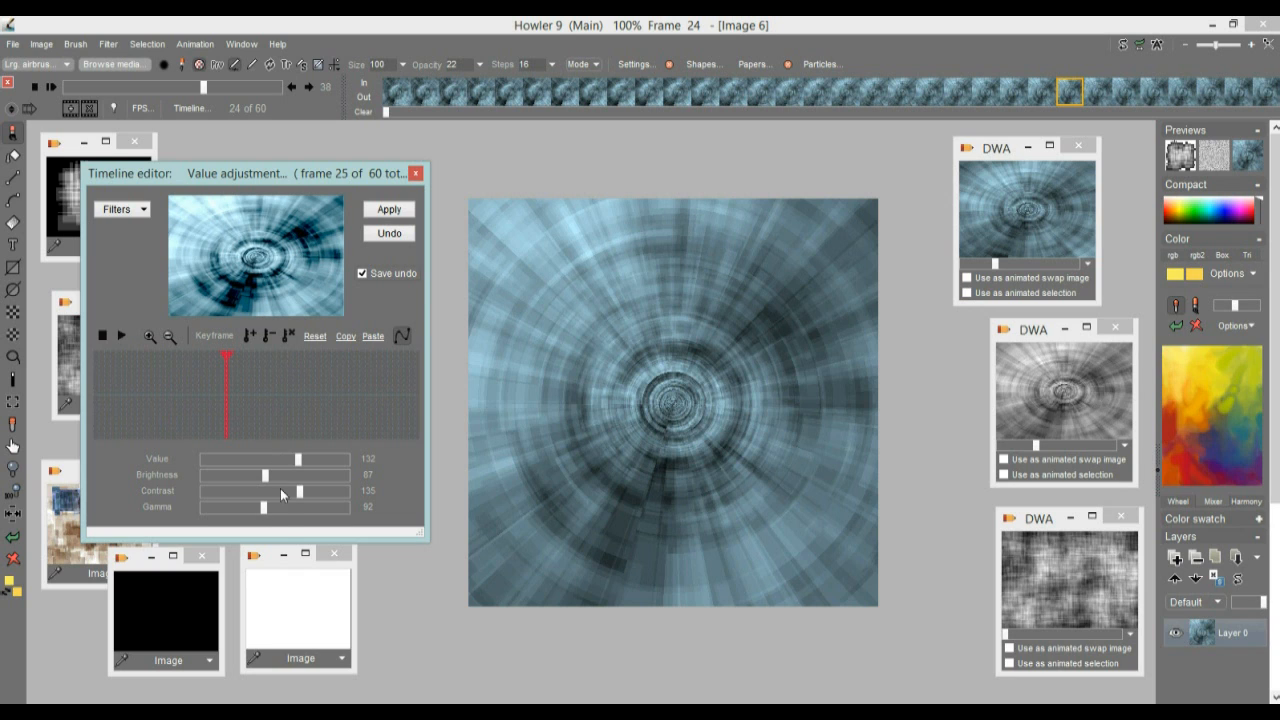
drag(265, 509, 288, 503)
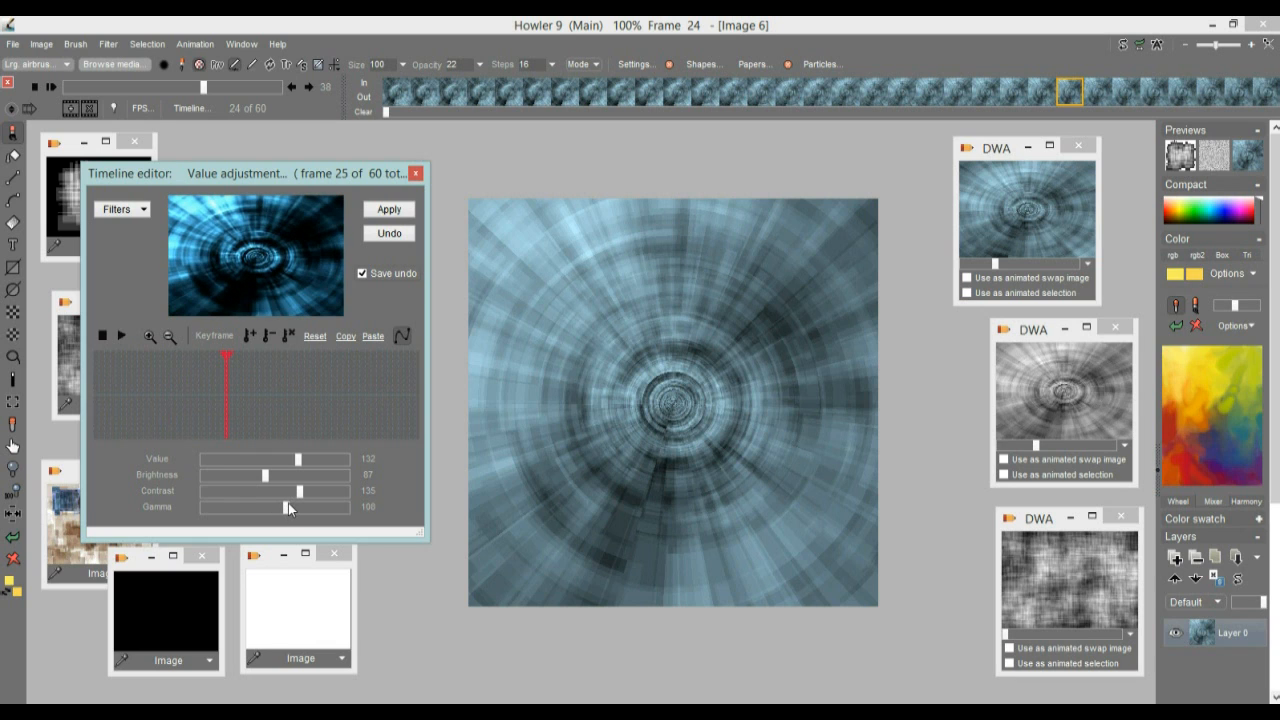
click(386, 212)
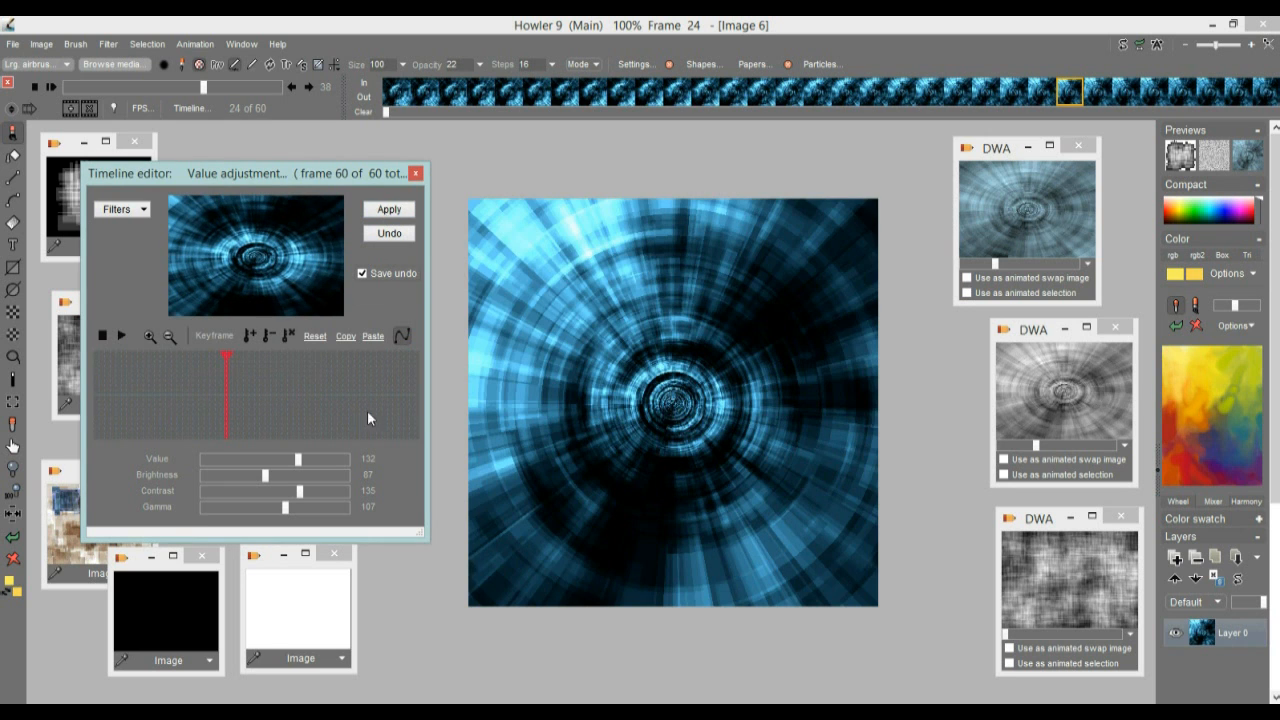
Play the high-contrast blue tunnel animation and set its playback speed to 13
click(52, 88)
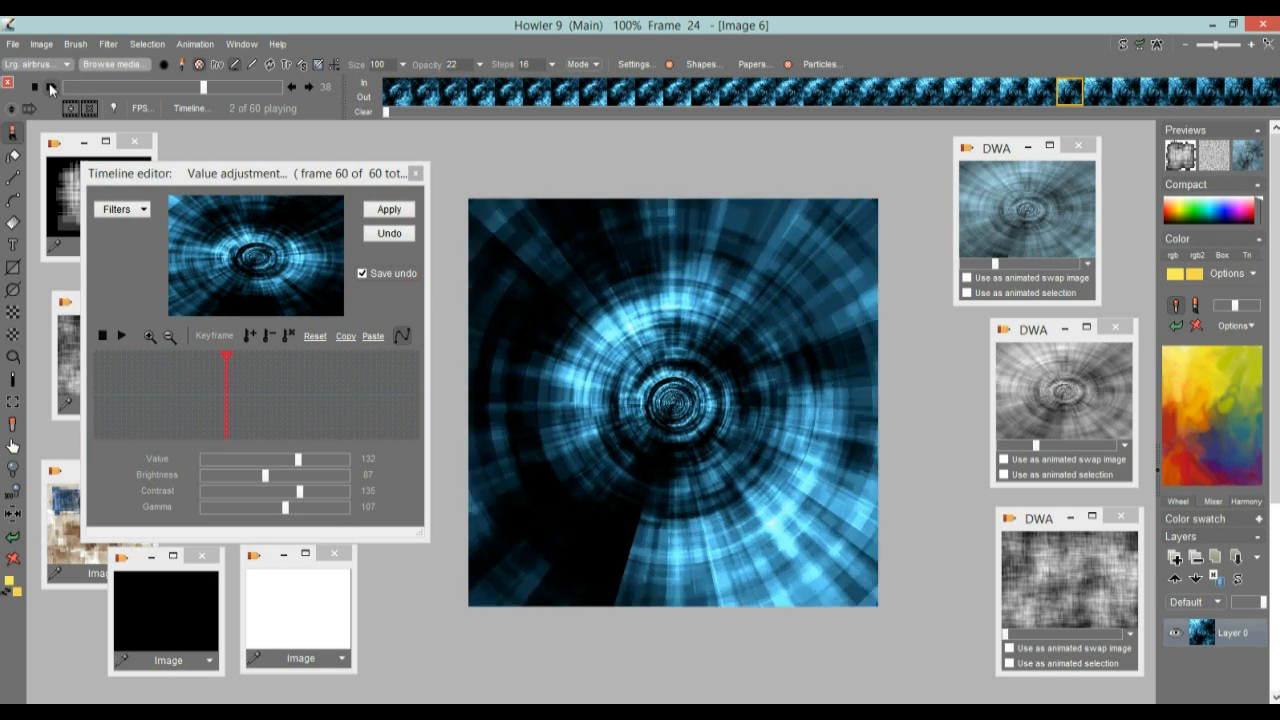
drag(203, 87, 113, 87)
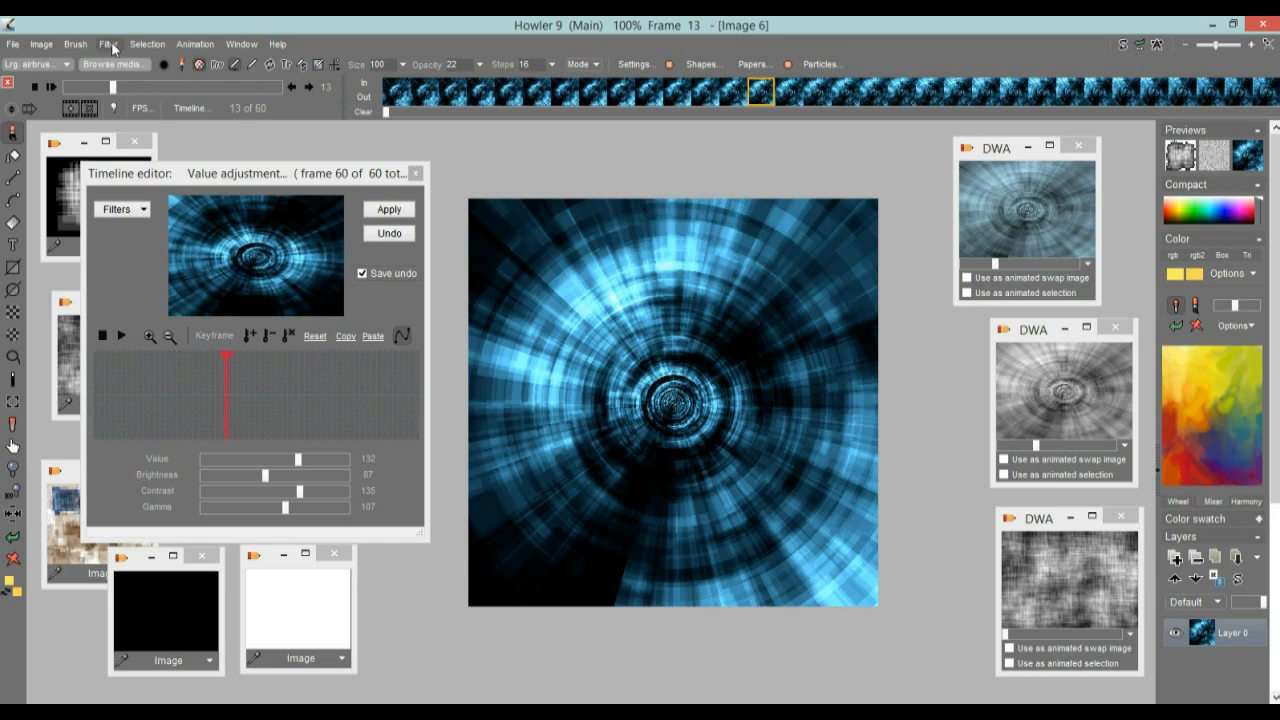
Store the high-contrast blue tunnel animation to disc and move its DWA window beside the greyscale tunnel's window
click(195, 44)
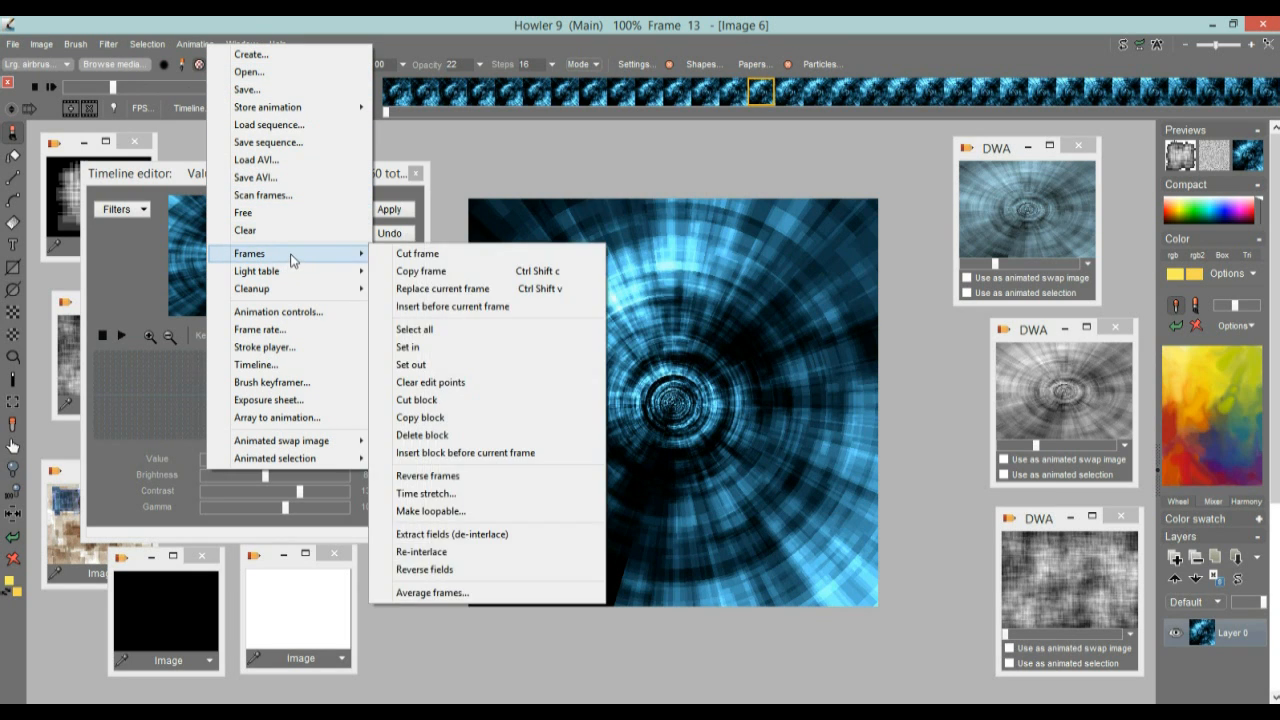
mouse_move(330, 107)
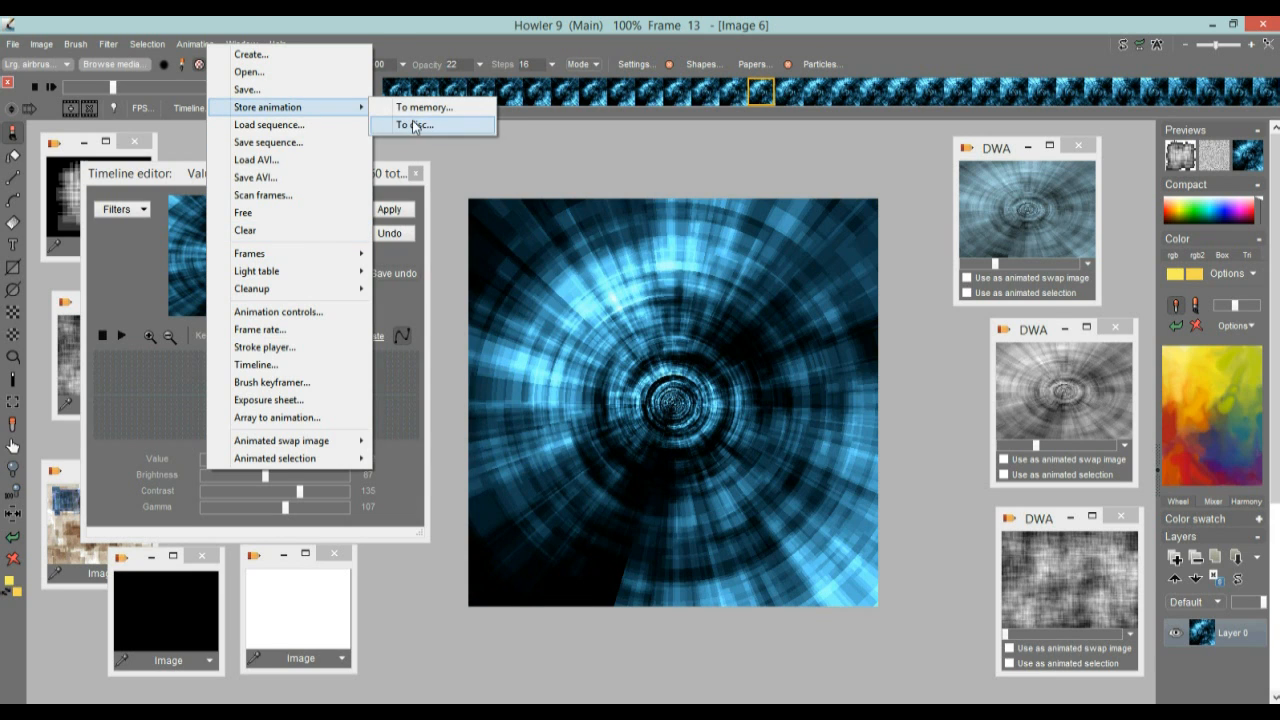
click(418, 125)
drag(957, 174, 967, 372)
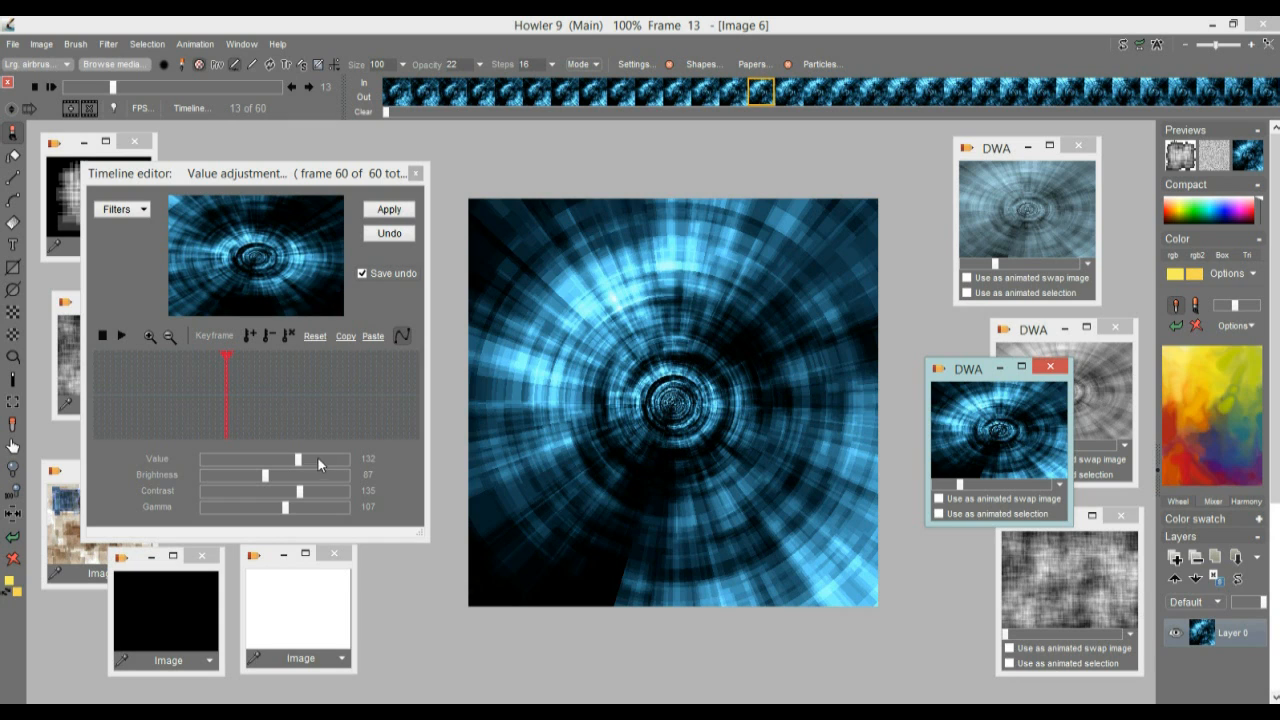
Set Value 115, Brightness 57 and Contrast 133, and move the high-contrast blue DWA window clear of the greyscale tunnel's window
drag(276, 477, 299, 491)
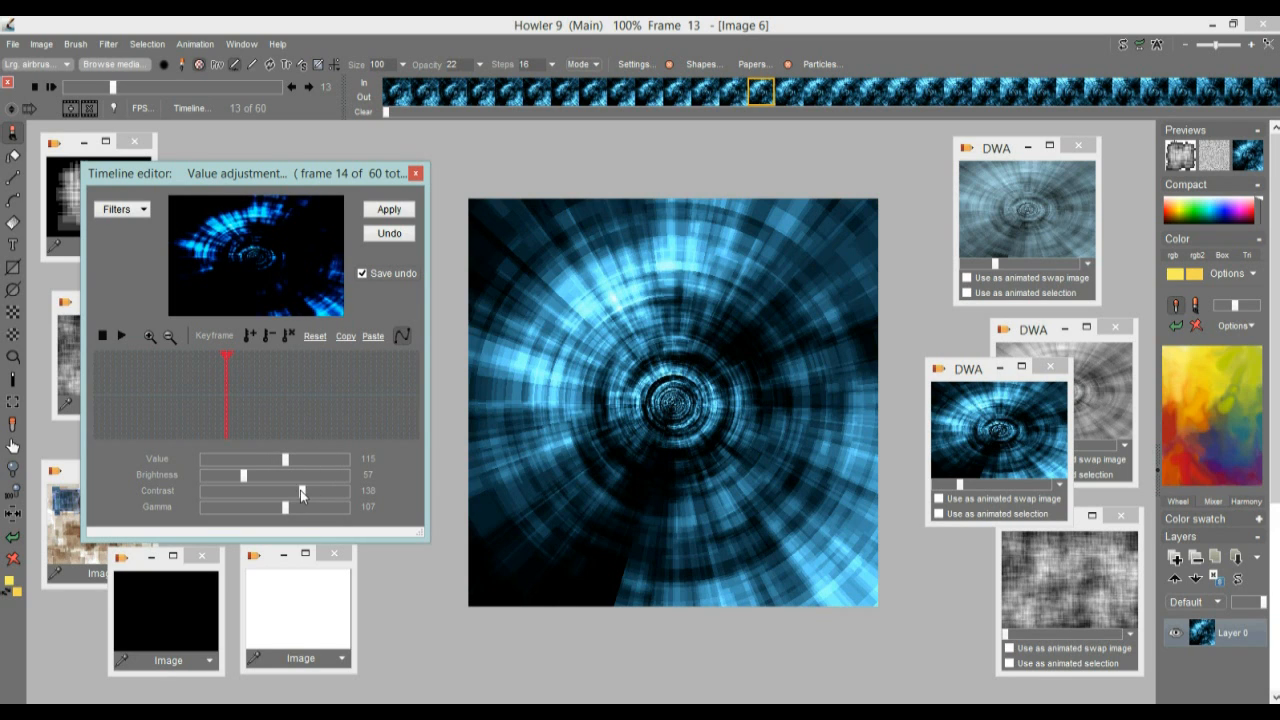
drag(966, 384, 948, 473)
Restore the stored greyscale tunnel animation and preview its frame 23 in the Timeline editor
click(1066, 370)
click(686, 416)
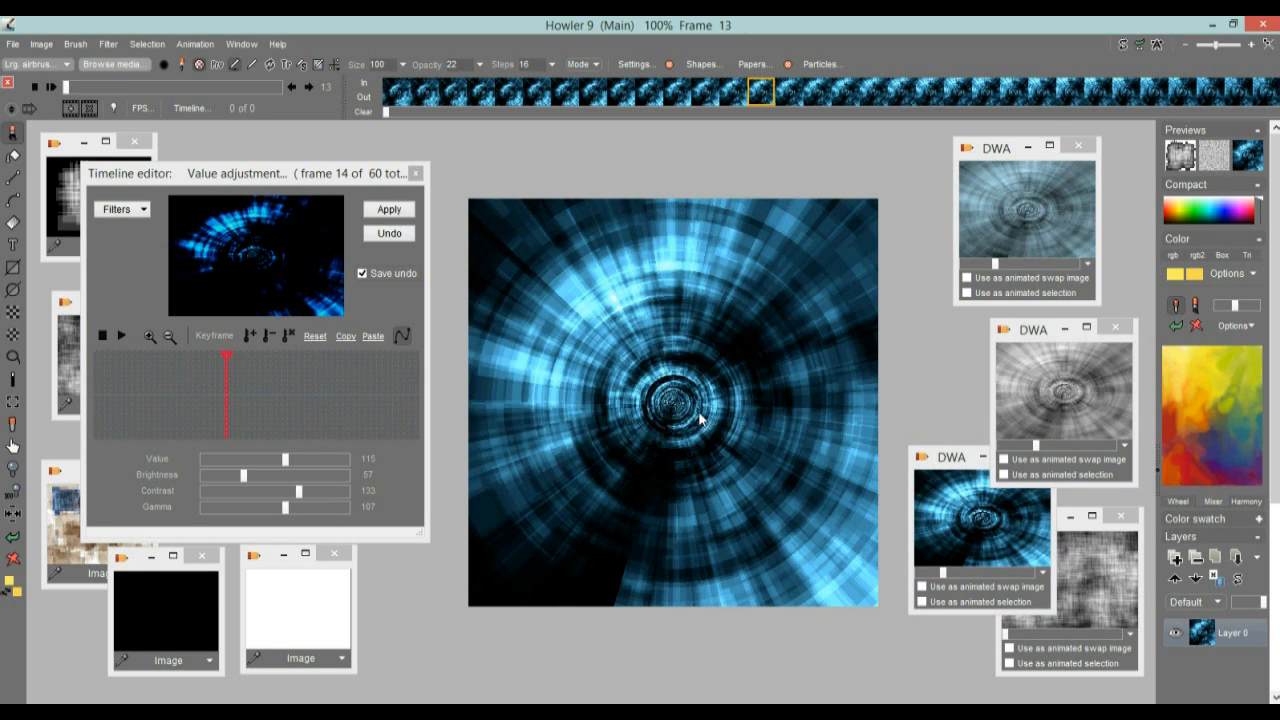
drag(266, 398, 215, 390)
Restore the stored woven texture animation and move the Timeline editor playhead to frame 28
click(1088, 568)
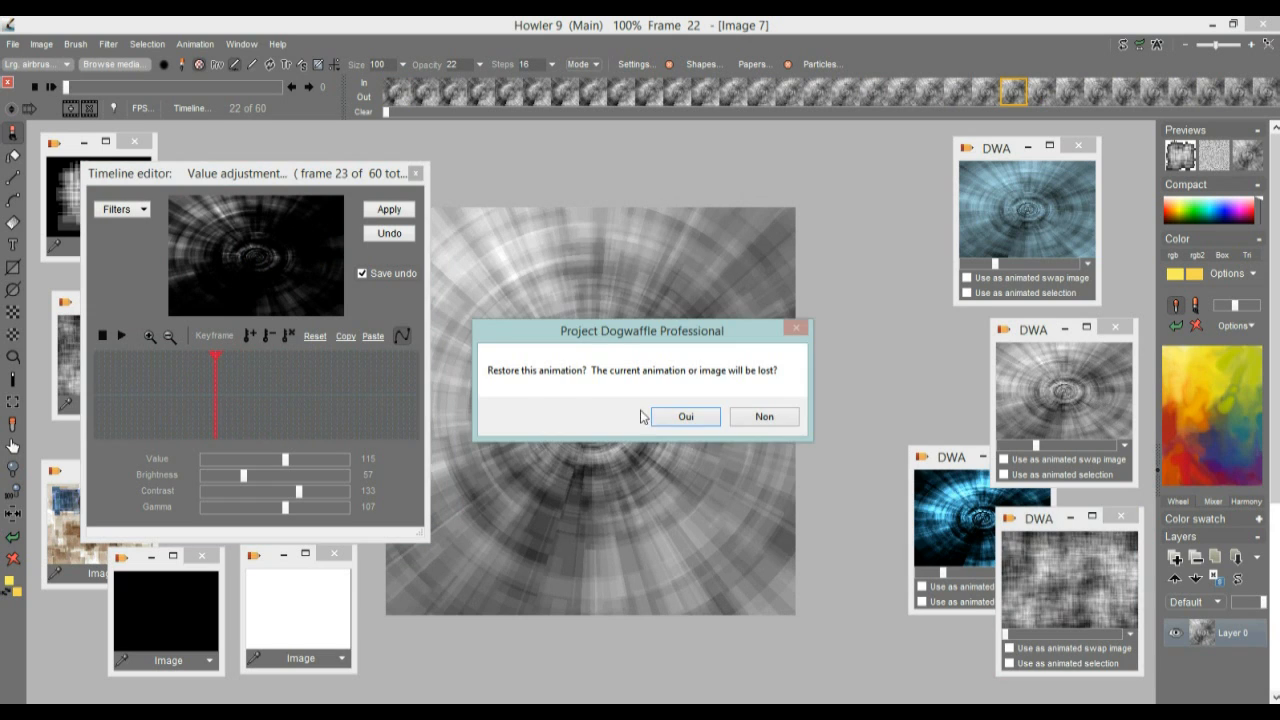
click(687, 416)
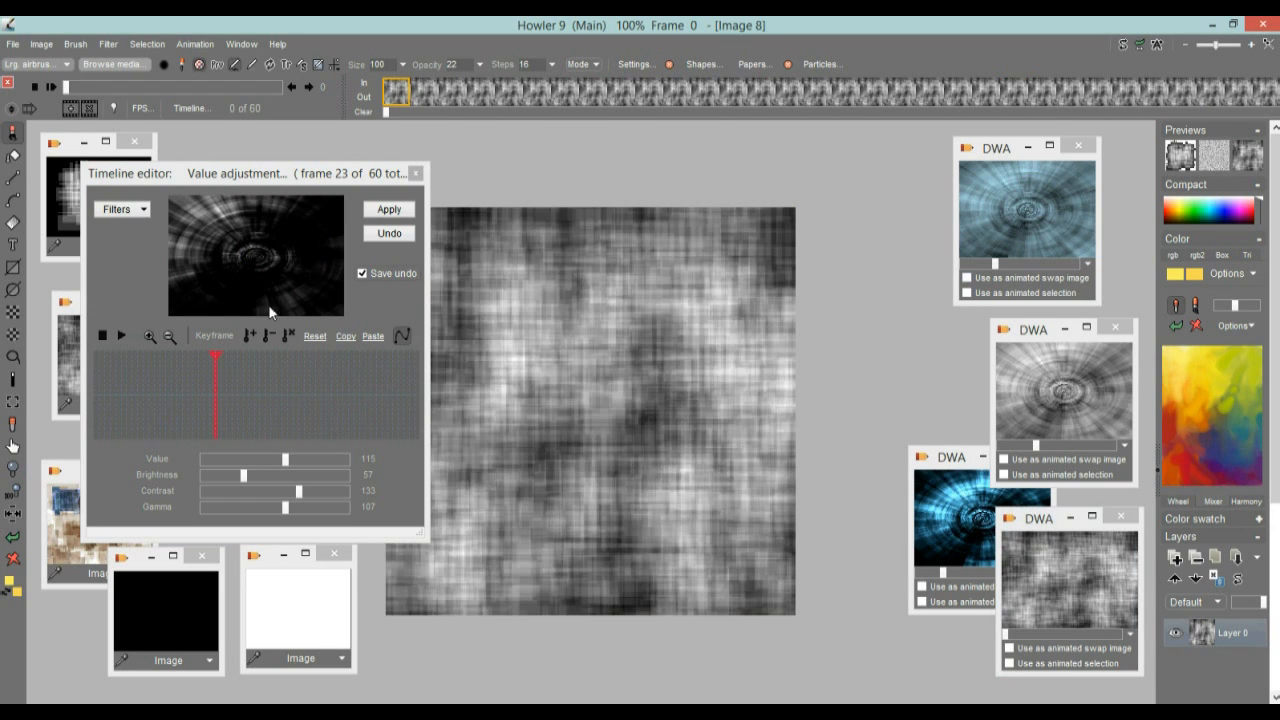
mouse_move(168, 382)
mouse_down()
mouse_move(248, 384)
mouse_move(200, 384)
mouse_move(240, 376)
mouse_up()
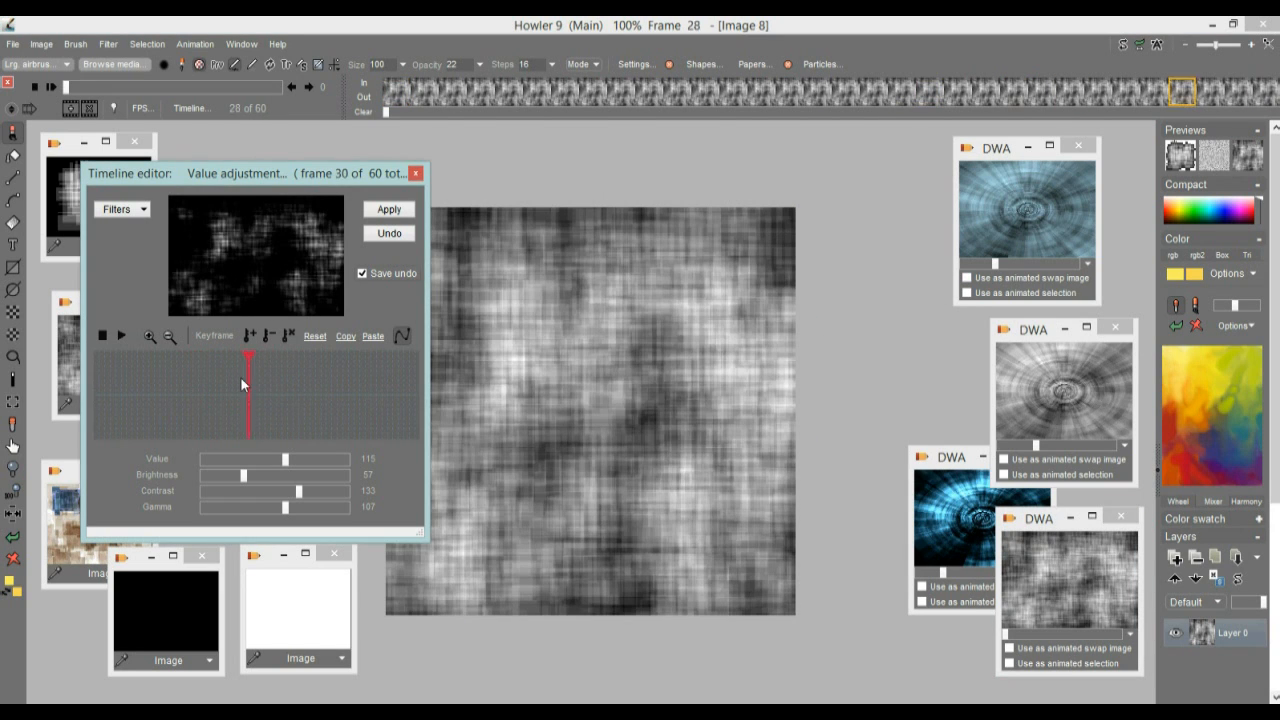
Apply the animated Tunnel filter to the restored woven texture, keeping its Shift x and Shift y settings
click(105, 43)
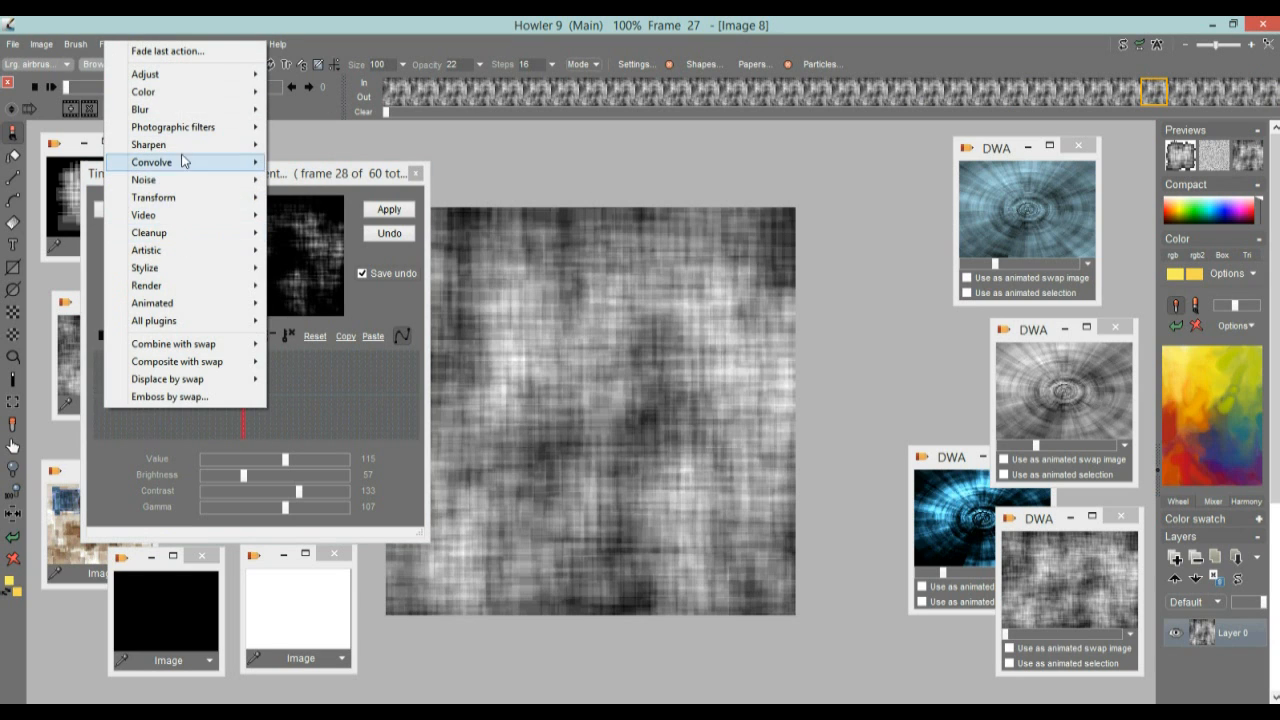
mouse_move(199, 302)
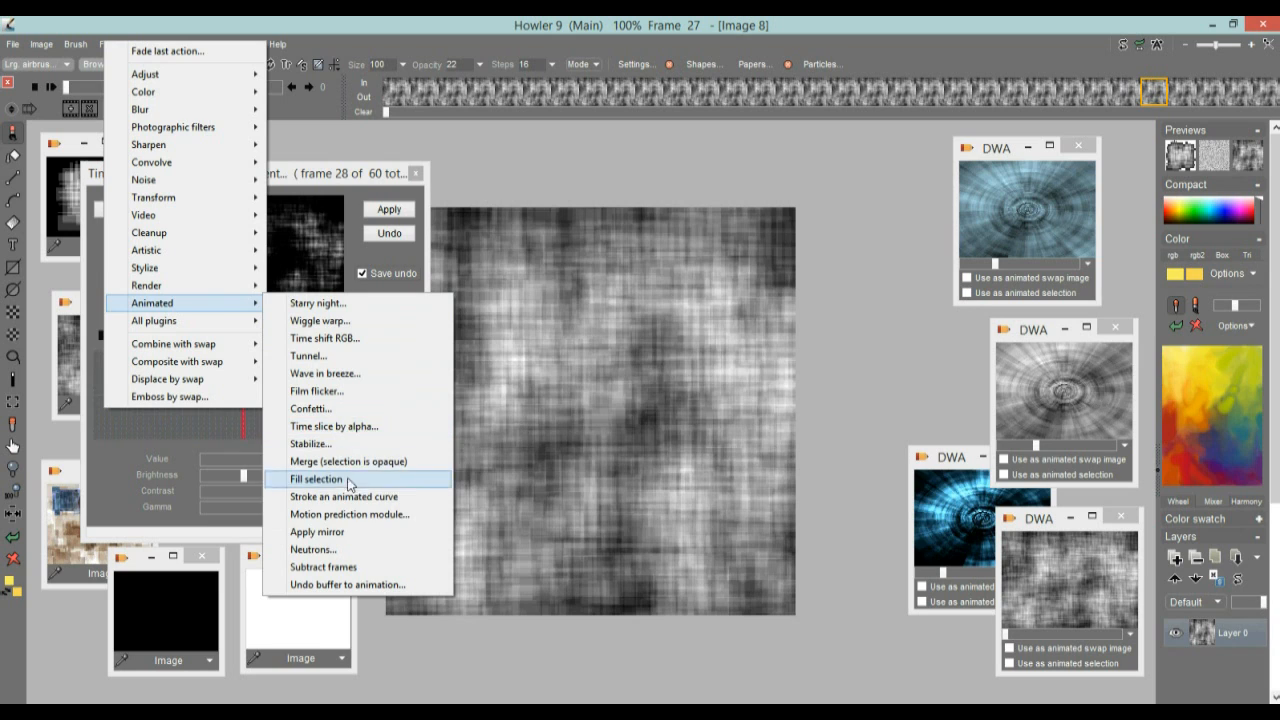
click(327, 356)
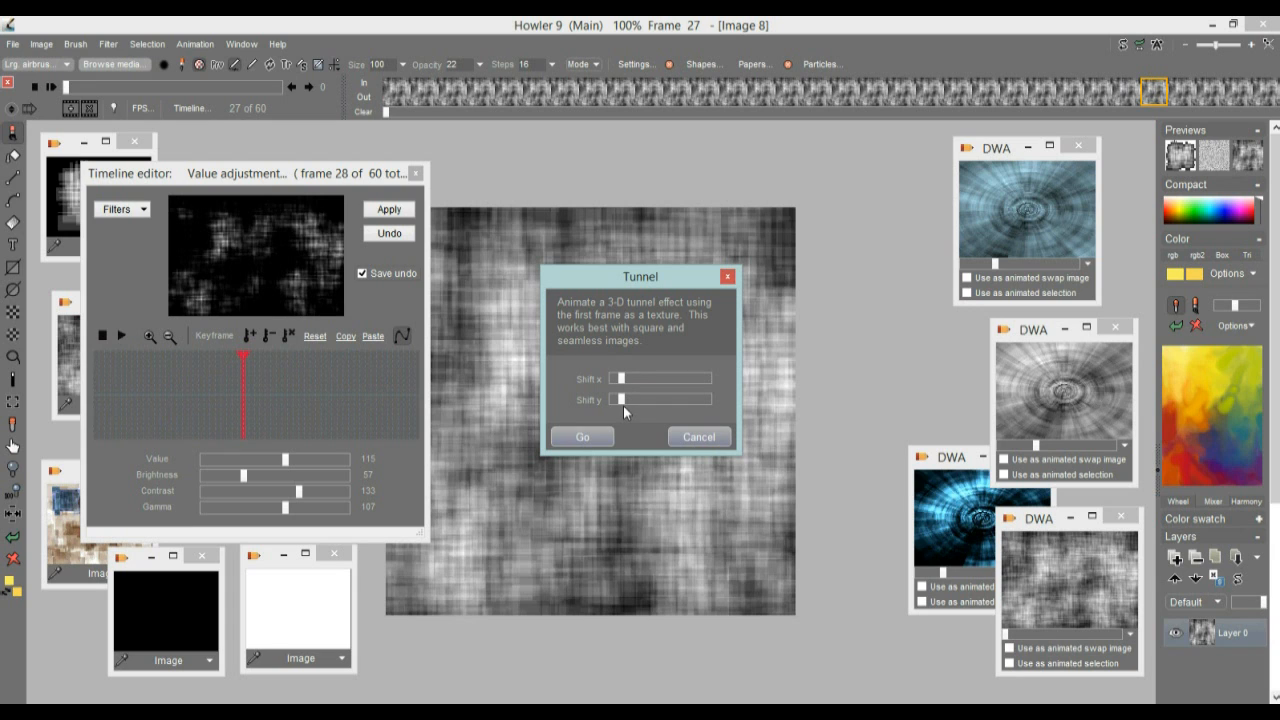
click(582, 437)
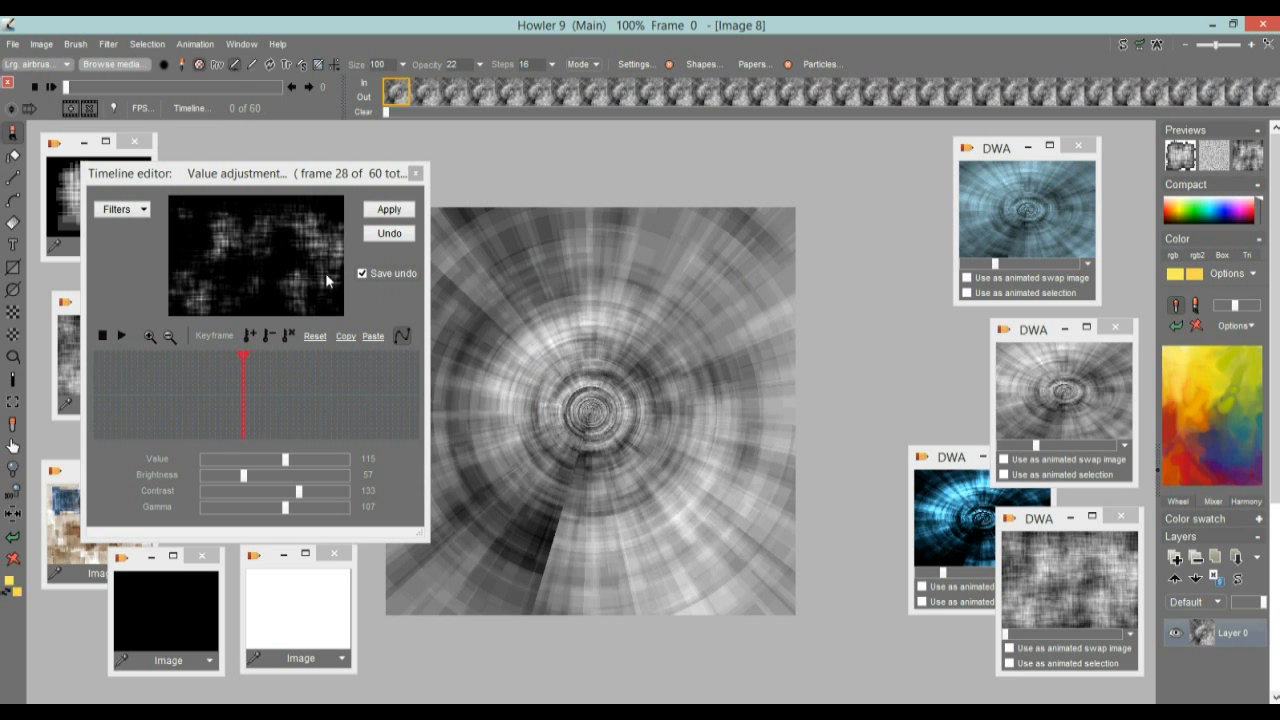
At frame 34, set Value 165, Brightness 42, Contrast 171 and Gamma 120, and apply the value adjustment to the greyscale tunnel animation
drag(193, 397, 277, 401)
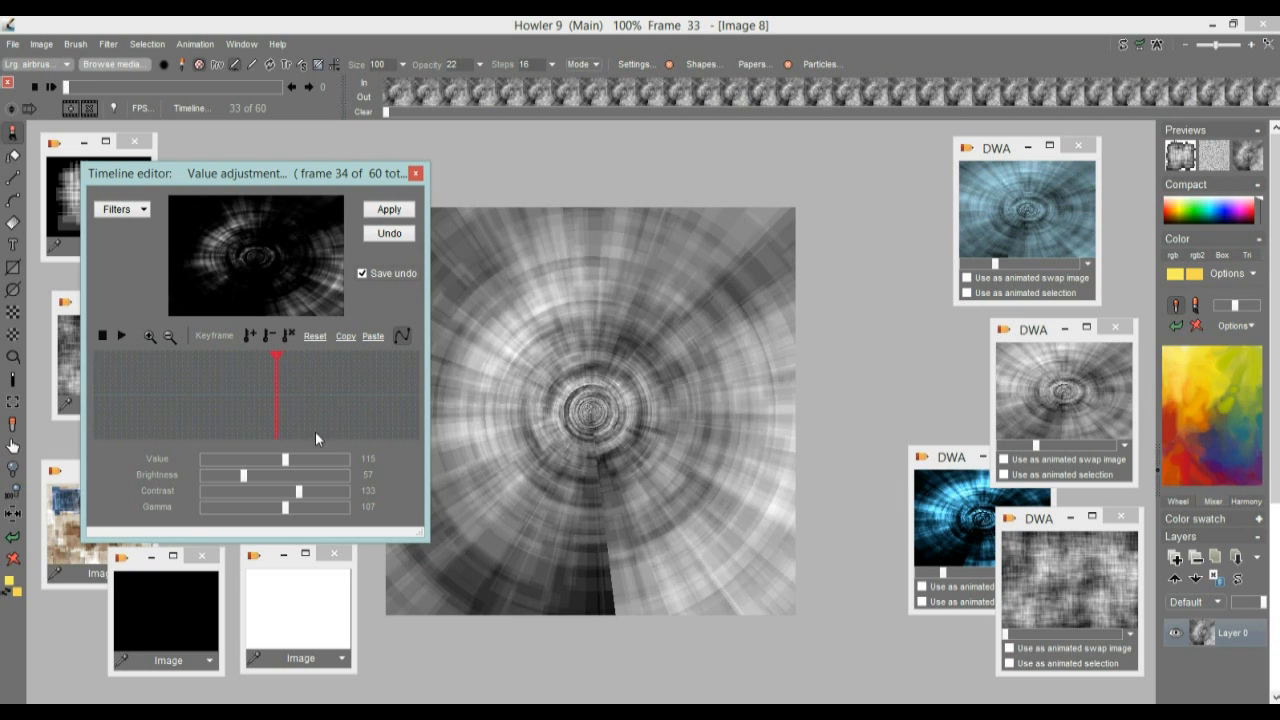
mouse_move(296, 492)
mouse_down()
mouse_move(274, 476)
mouse_move(315, 458)
mouse_move(298, 460)
mouse_move(322, 462)
mouse_move(315, 491)
mouse_move(349, 489)
mouse_move(234, 479)
mouse_move(281, 510)
mouse_move(250, 509)
mouse_move(303, 507)
mouse_up()
drag(322, 459, 326, 494)
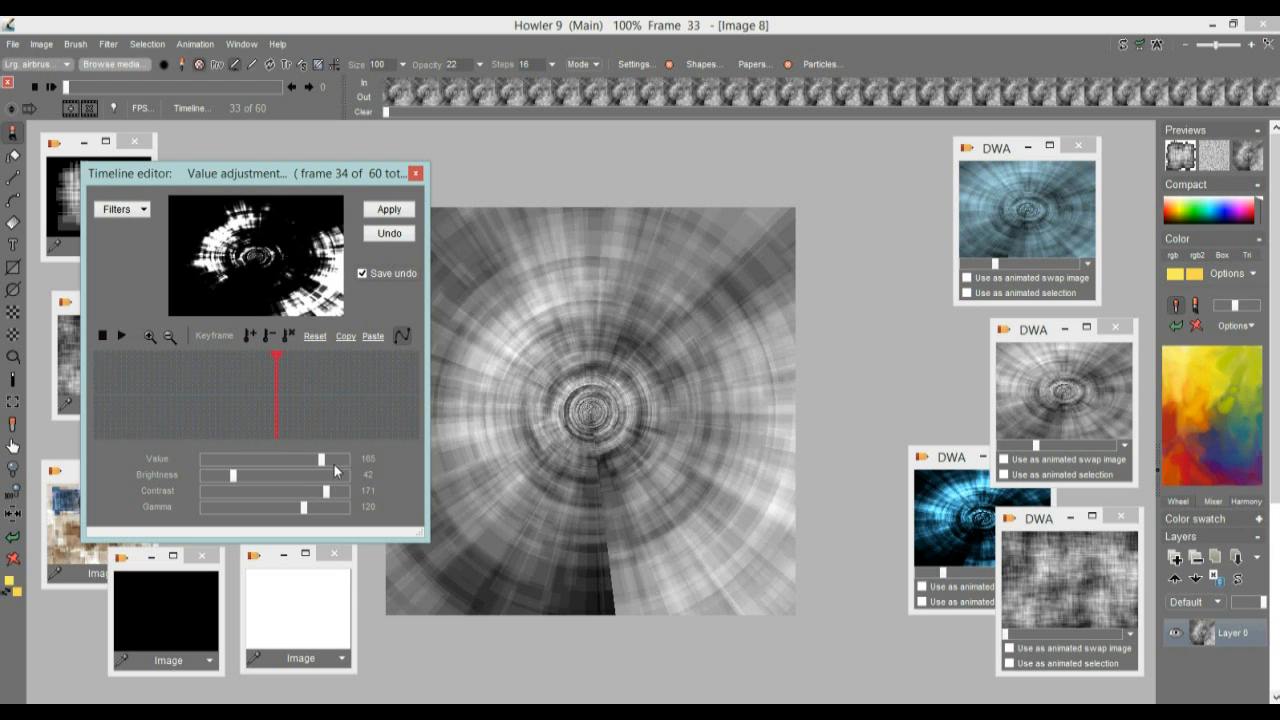
click(388, 210)
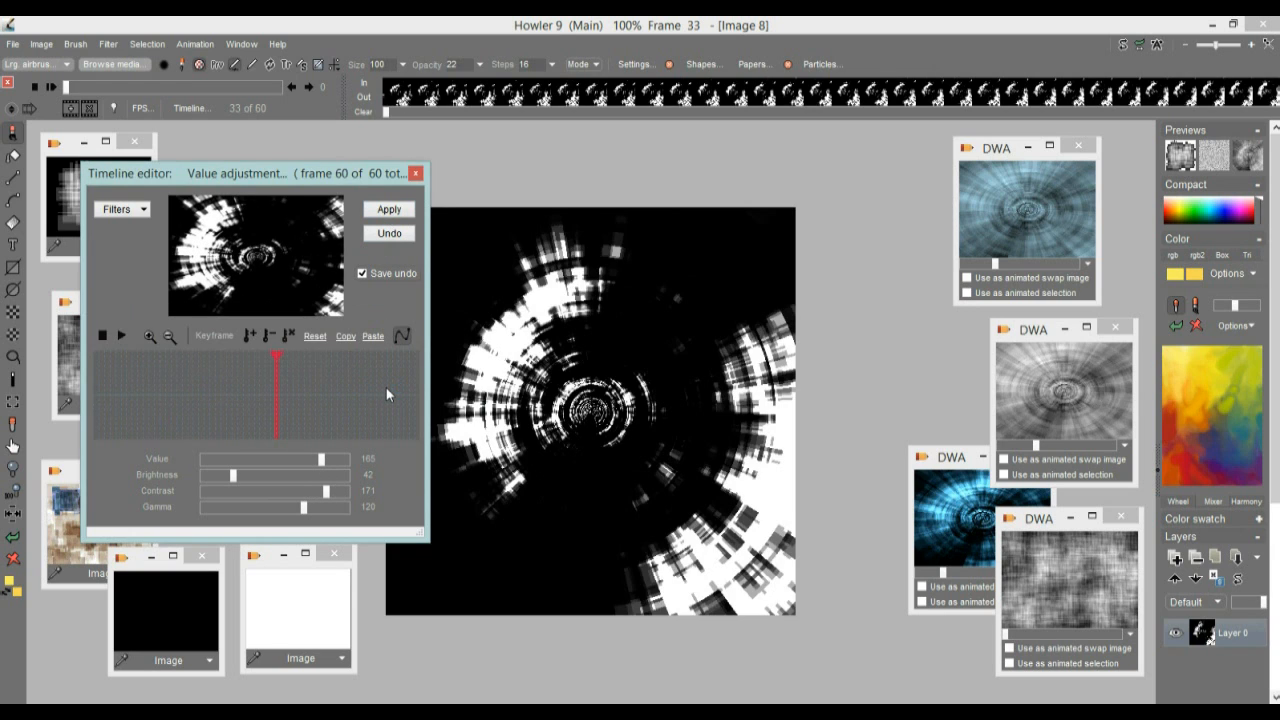
Run an image operation on the high-contrast black-and-white tunnel and accept applying it to the whole animation
click(41, 45)
click(145, 484)
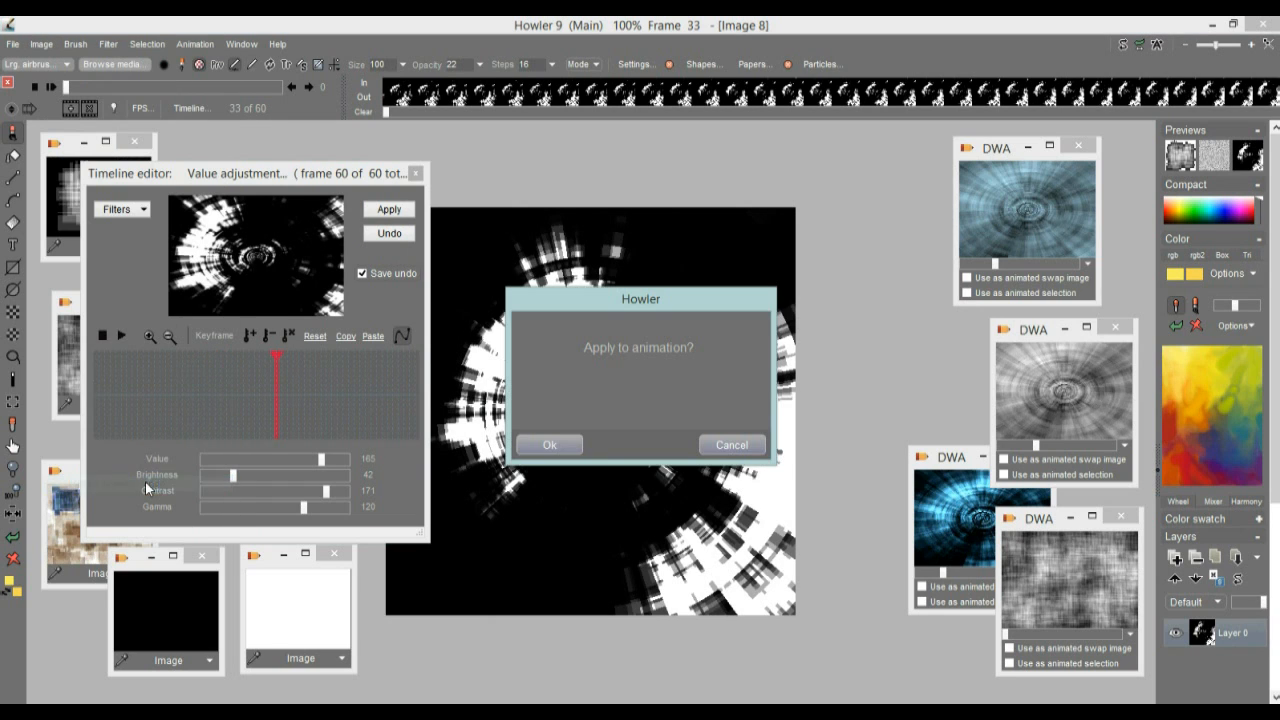
click(546, 444)
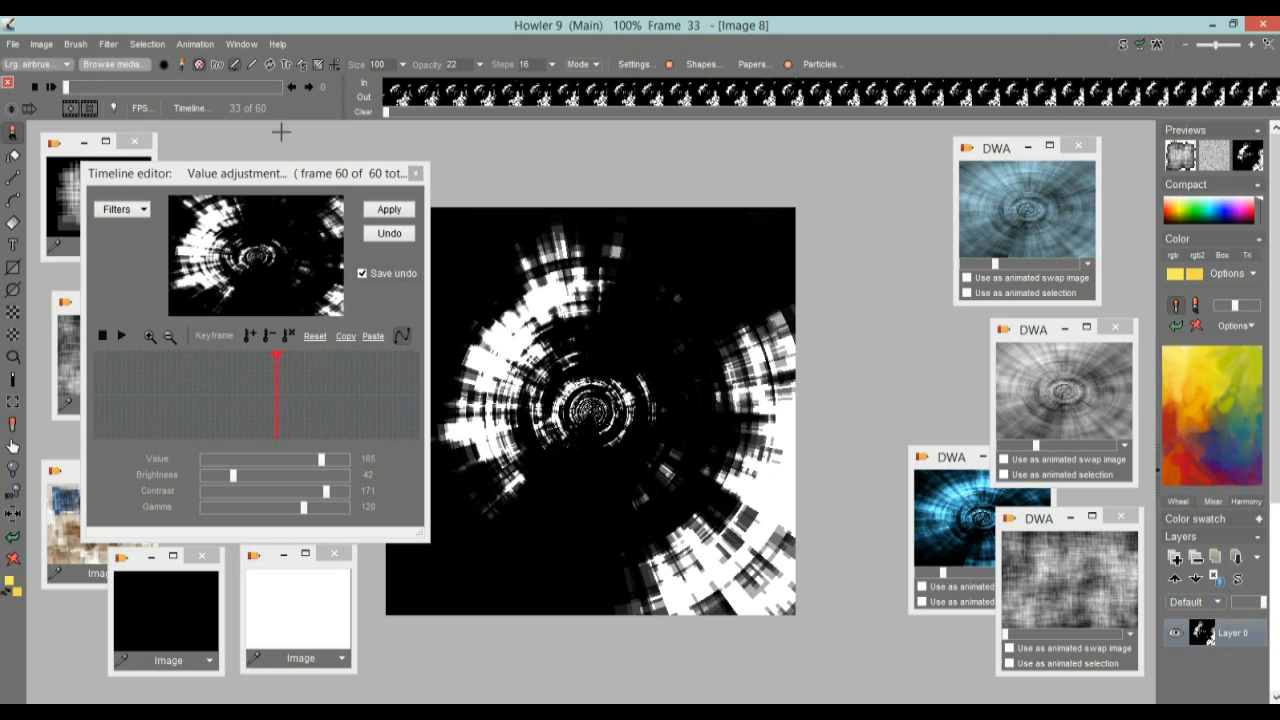
click(203, 47)
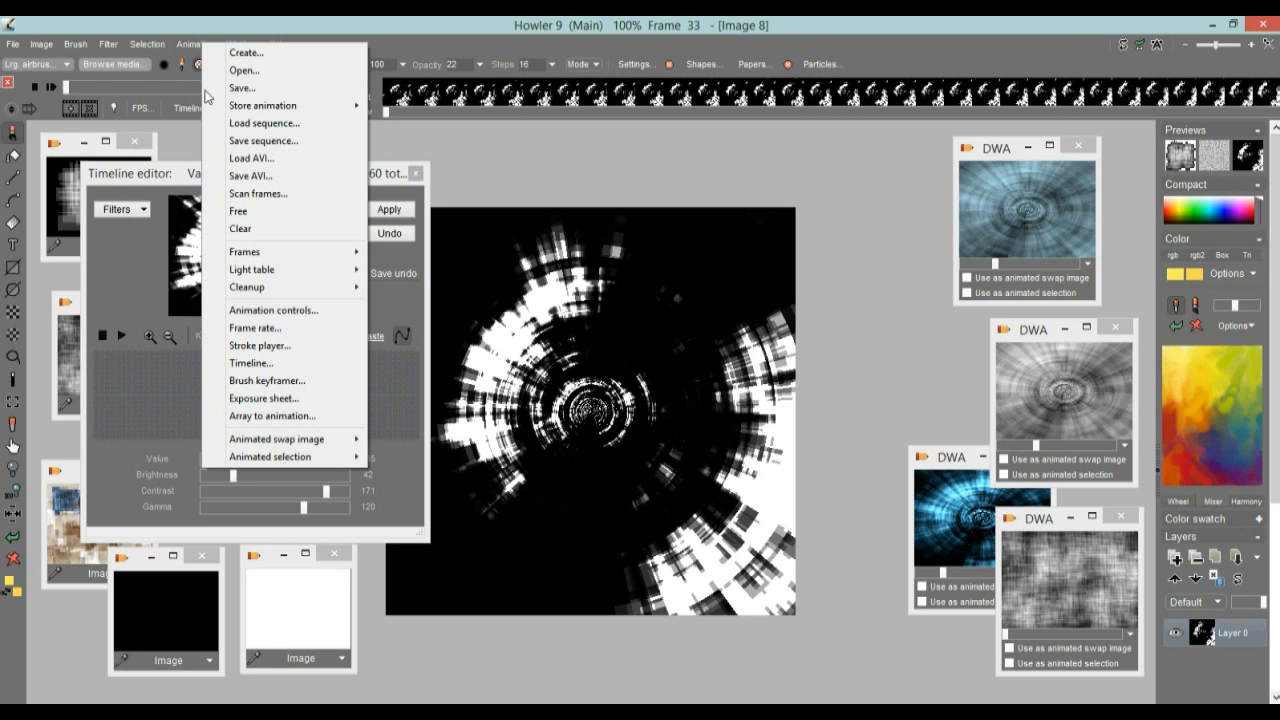
click(200, 25)
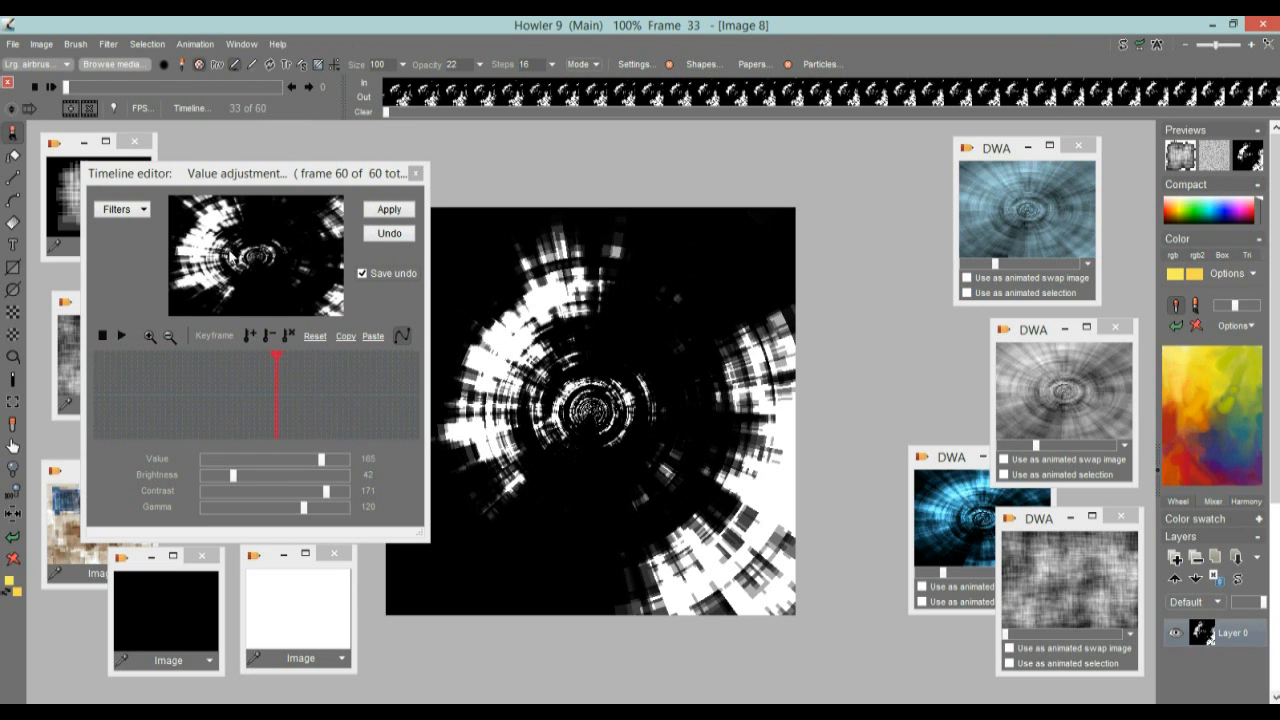
Apply a Color adjustment to the black-and-white tunnel animation with Red 184, Green 128 and Blue 125
click(125, 208)
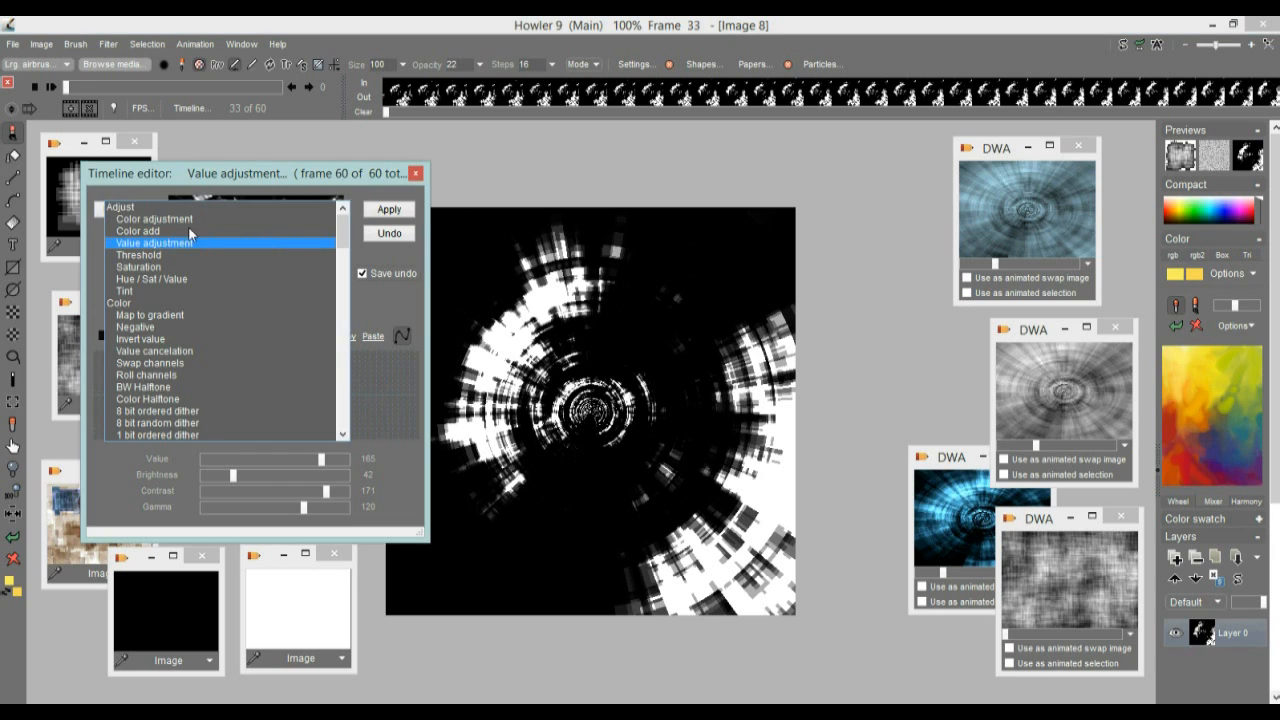
click(149, 220)
drag(275, 474, 240, 473)
click(390, 211)
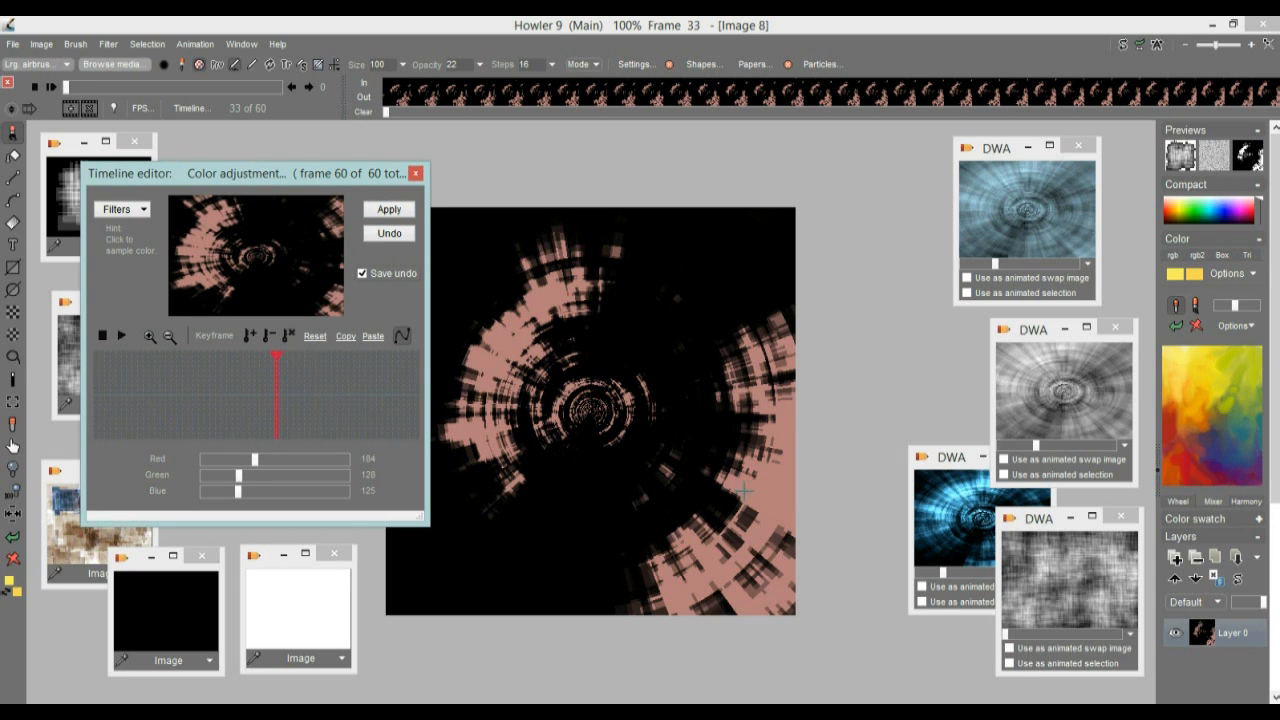
Store the reddish tunnel animation to disc and arrange its window, the blue tunnel's window and the Timeline editor clear of the canvas
click(195, 44)
mouse_move(257, 108)
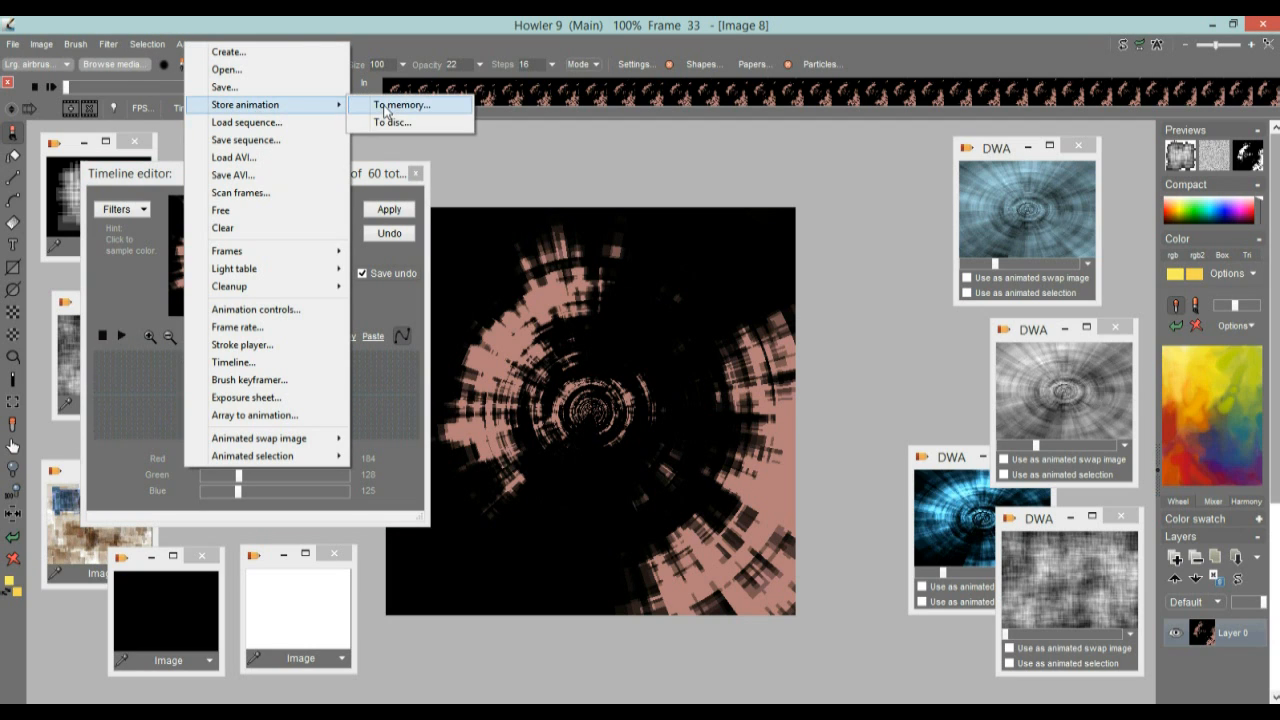
click(390, 122)
drag(950, 166, 840, 155)
drag(951, 469, 866, 354)
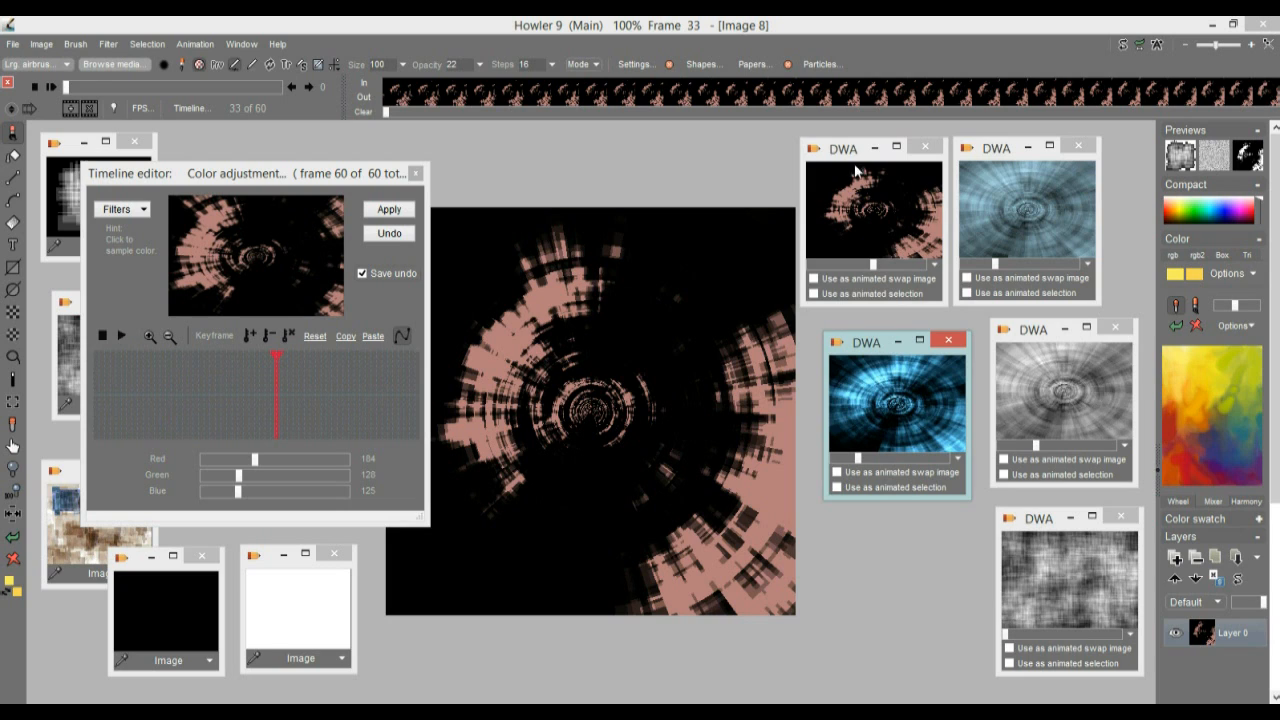
mouse_move(846, 150)
mouse_down()
mouse_move(890, 152)
mouse_move(862, 147)
mouse_up()
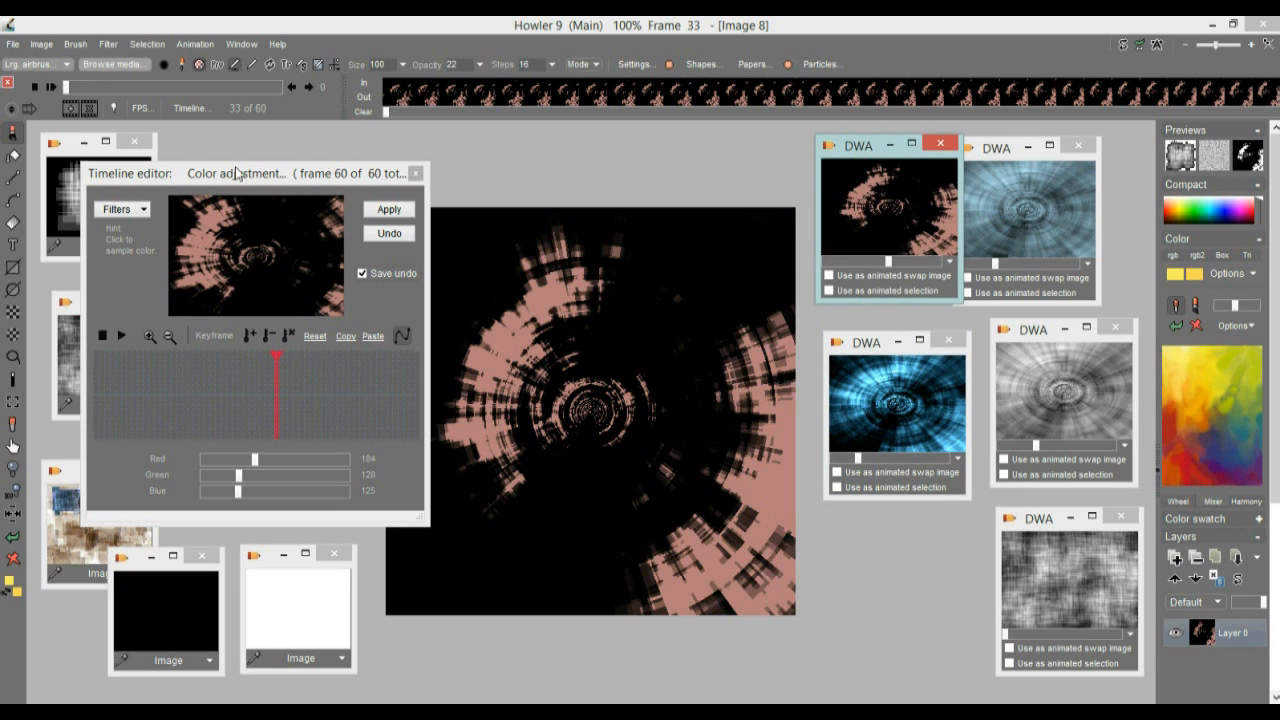
drag(237, 173, 189, 184)
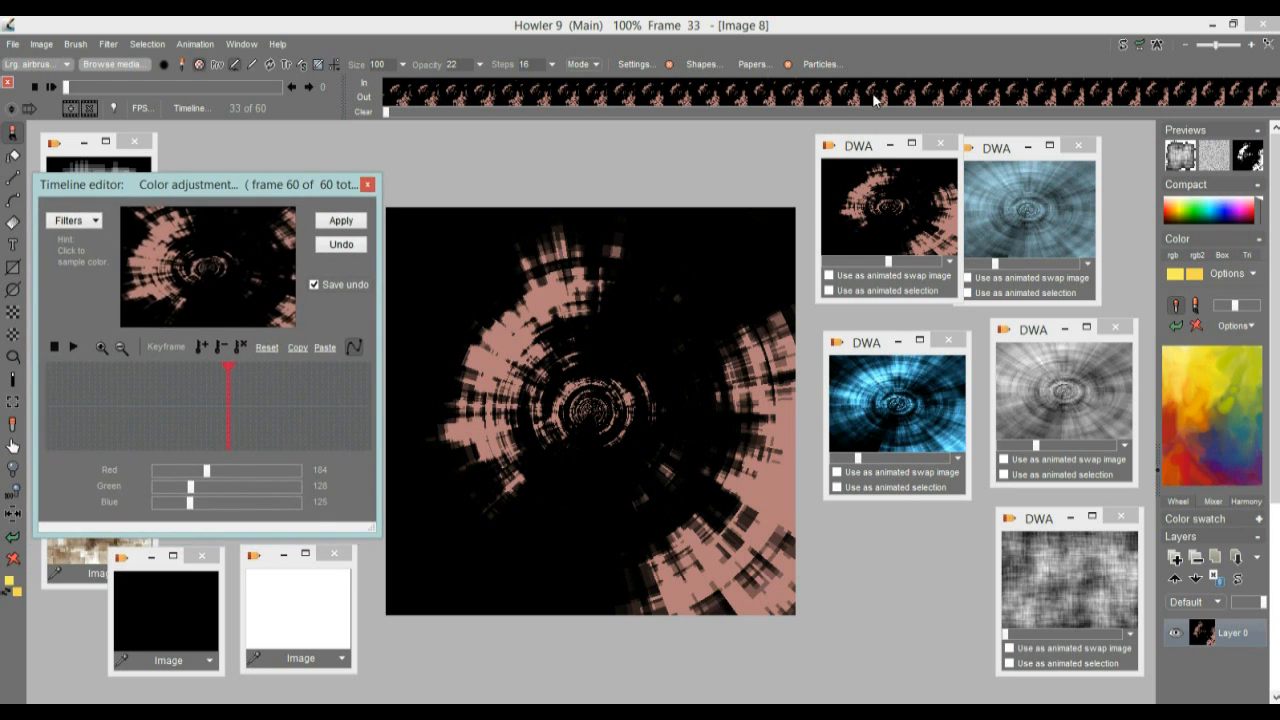
Switch back and forth between the main image and the swap image to compare them
click(1125, 44)
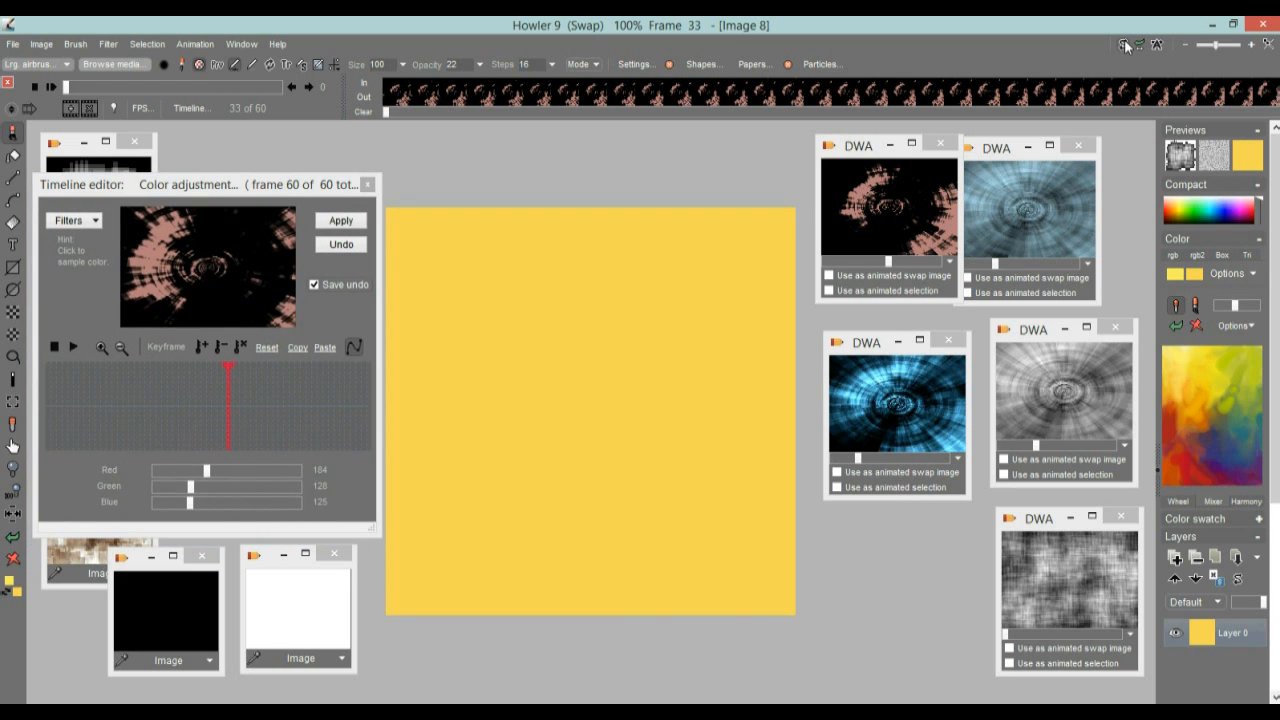
click(1125, 44)
click(1125, 44)
click(1125, 44)
click(1125, 44)
click(1125, 43)
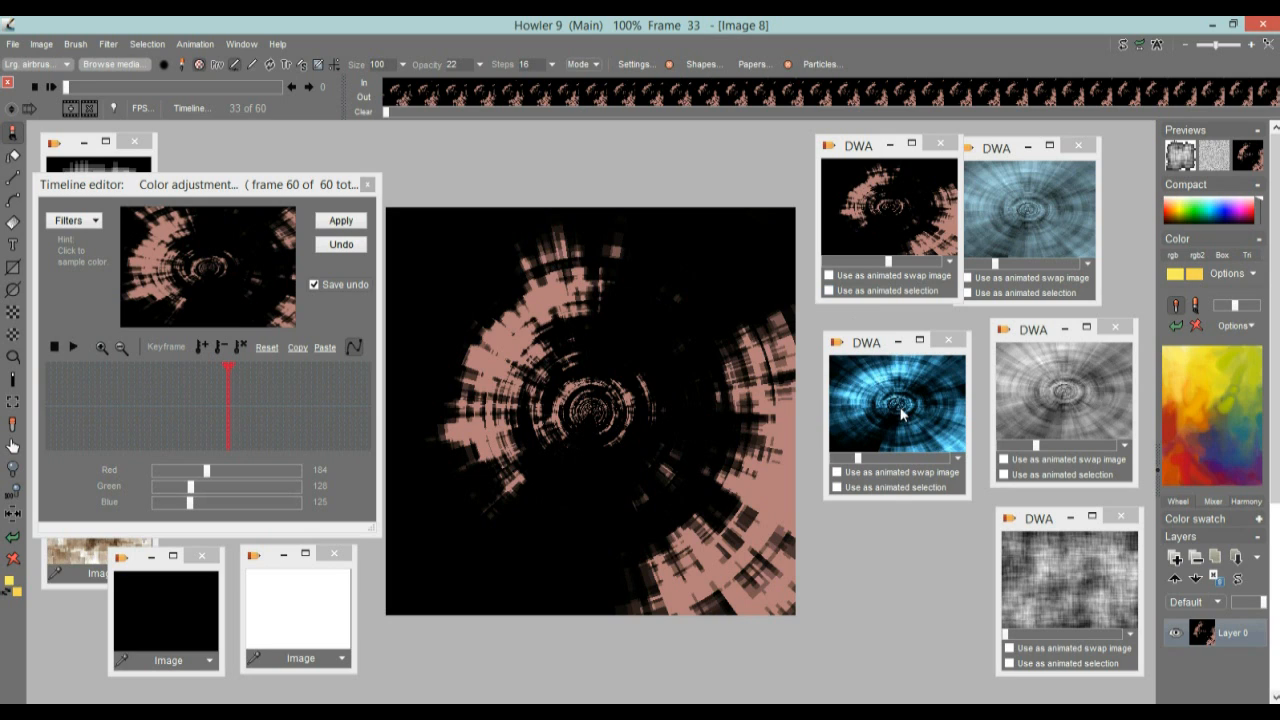
Restore the stored high-contrast blue tunnel animation and preview its frame 38 in the Timeline editor
click(868, 345)
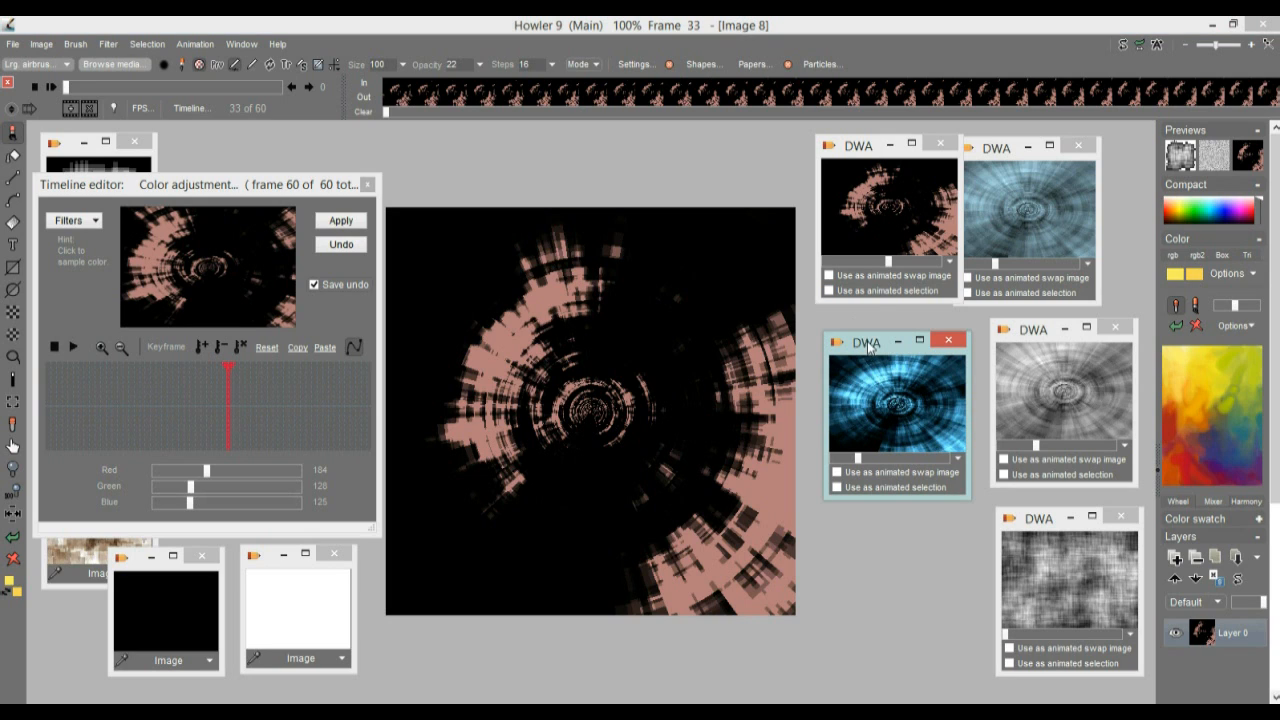
click(903, 398)
click(688, 416)
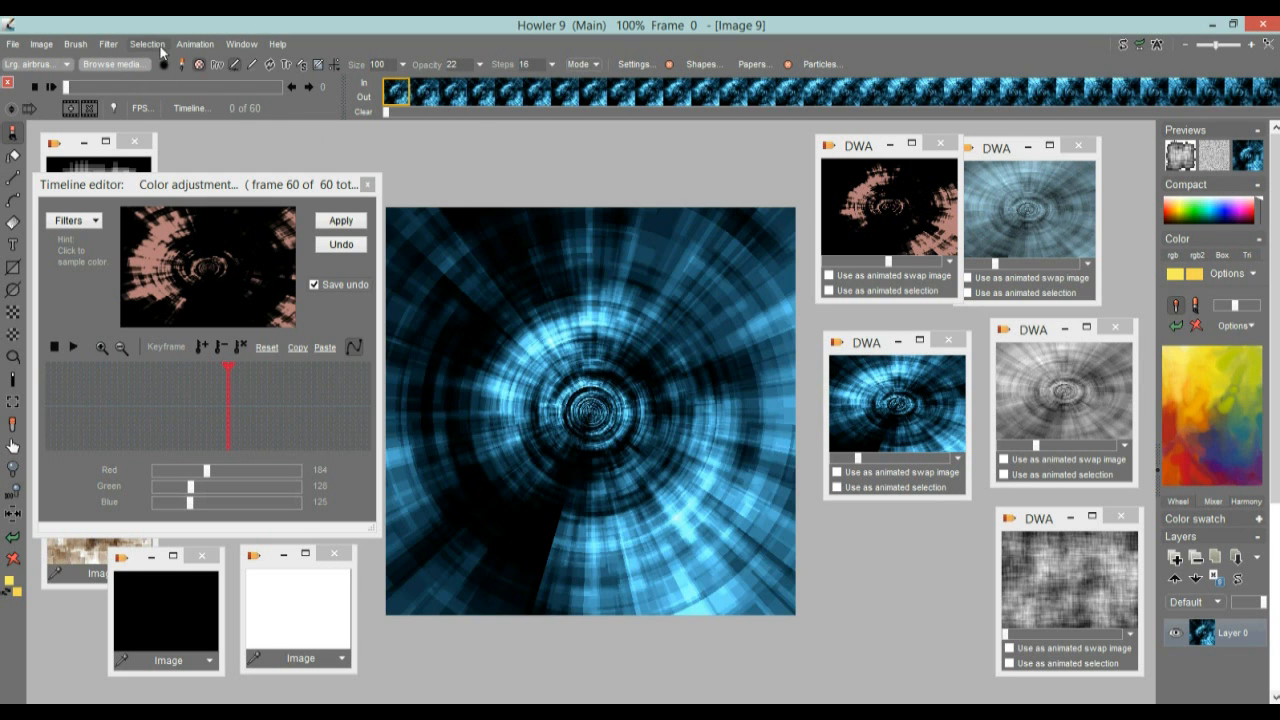
mouse_move(231, 435)
mouse_down()
mouse_move(219, 413)
mouse_move(255, 415)
mouse_move(250, 425)
mouse_up()
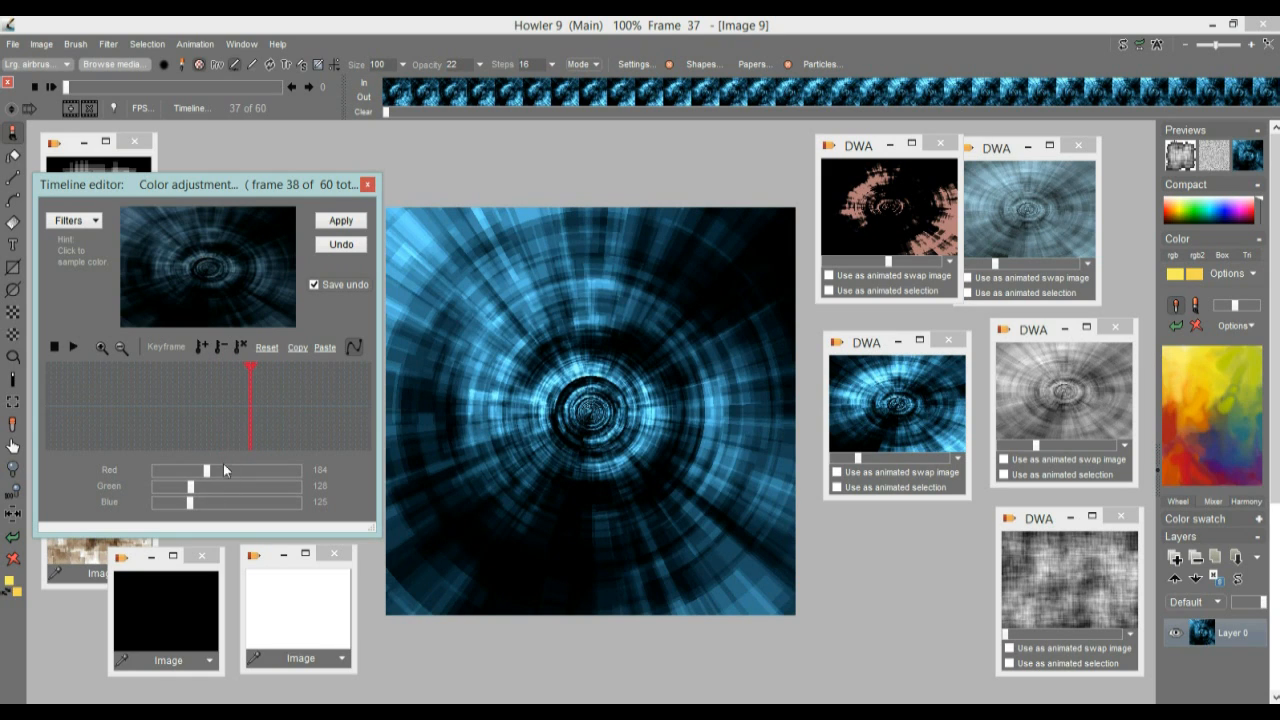
Apply a Value adjustment with Contrast 144 to the blue tunnel animation
click(68, 220)
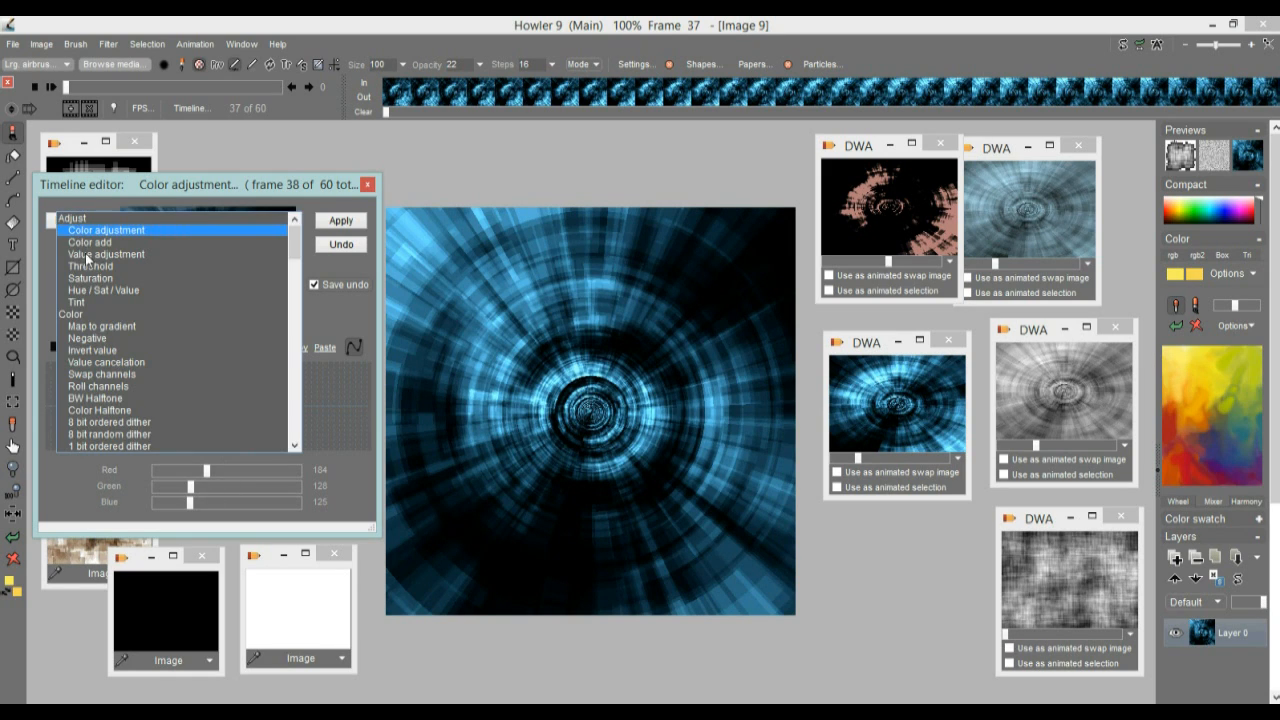
click(87, 255)
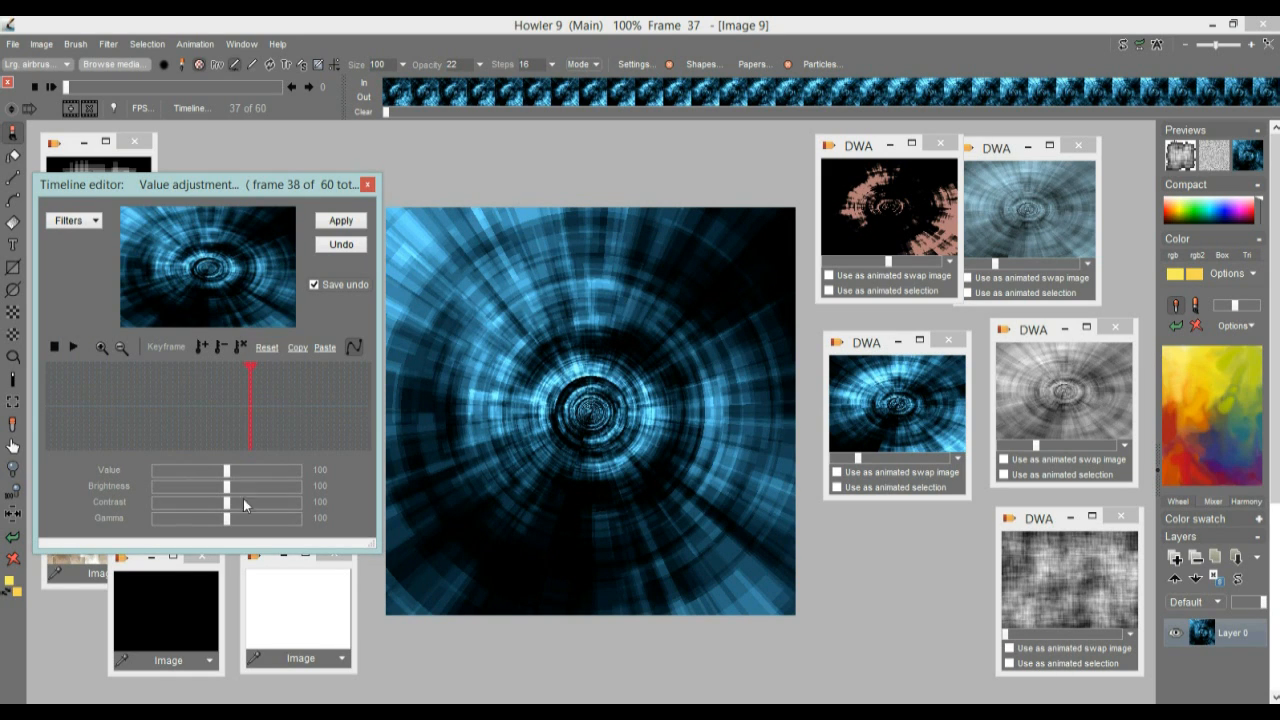
mouse_move(231, 507)
mouse_down()
mouse_move(283, 504)
mouse_move(251, 508)
mouse_up()
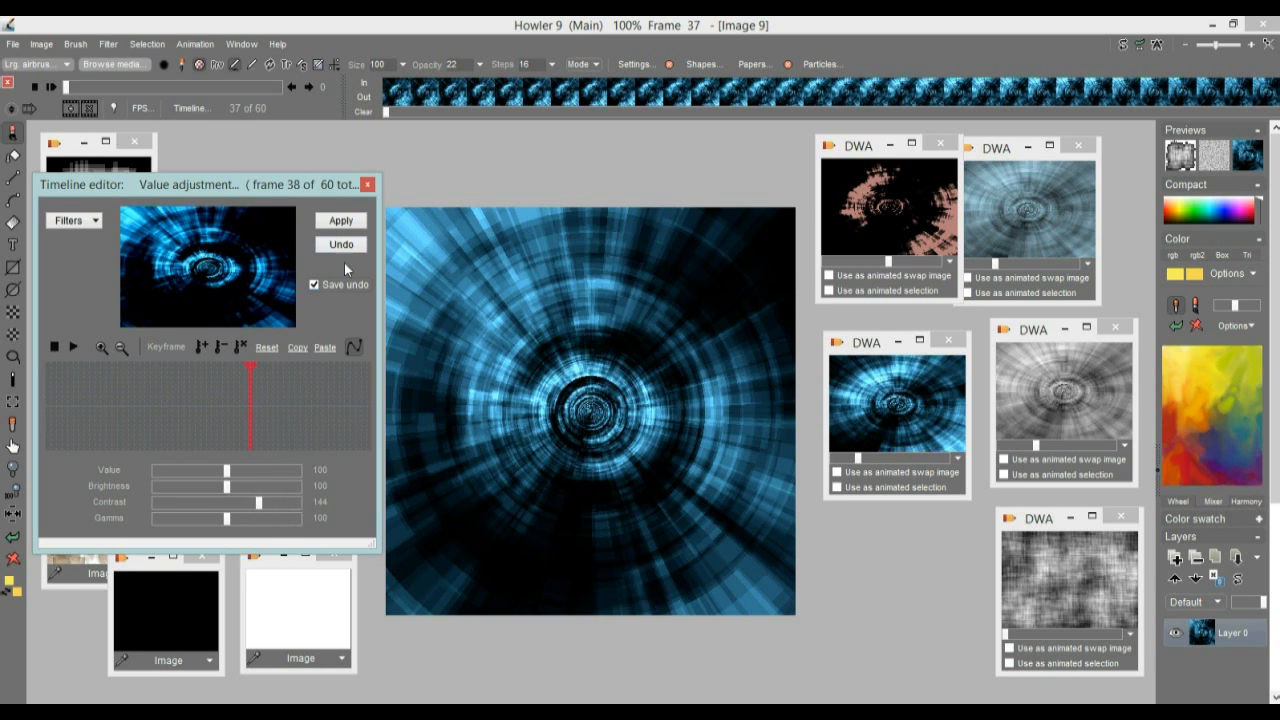
click(341, 220)
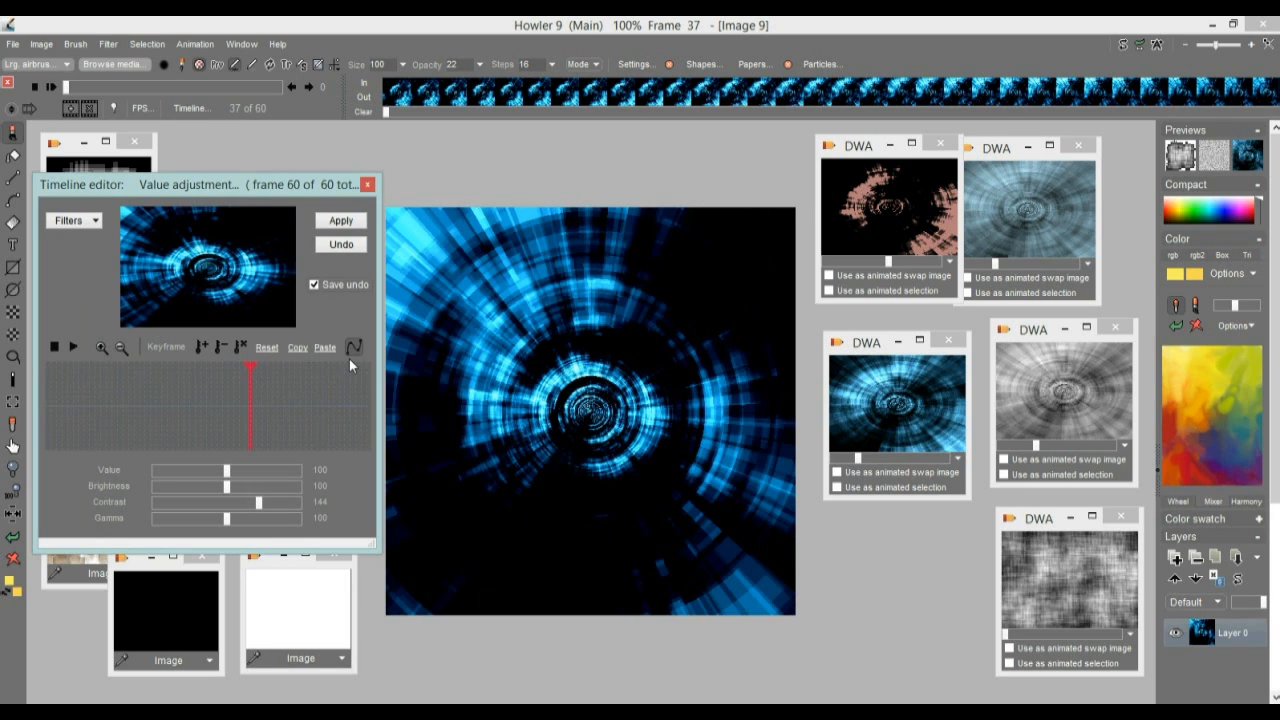
Start saving the blue tunnel animation as an AVI and choose the potpourri folder inside DailyDose on drive D: as destination
click(192, 44)
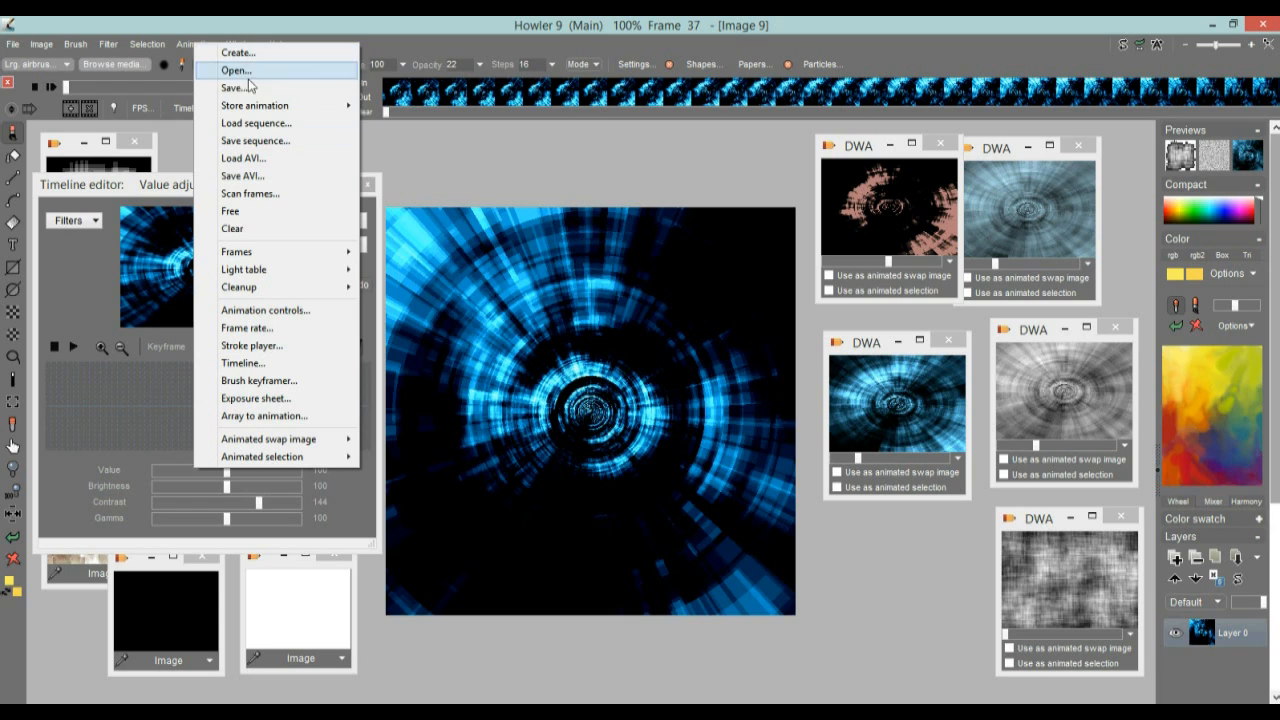
click(262, 178)
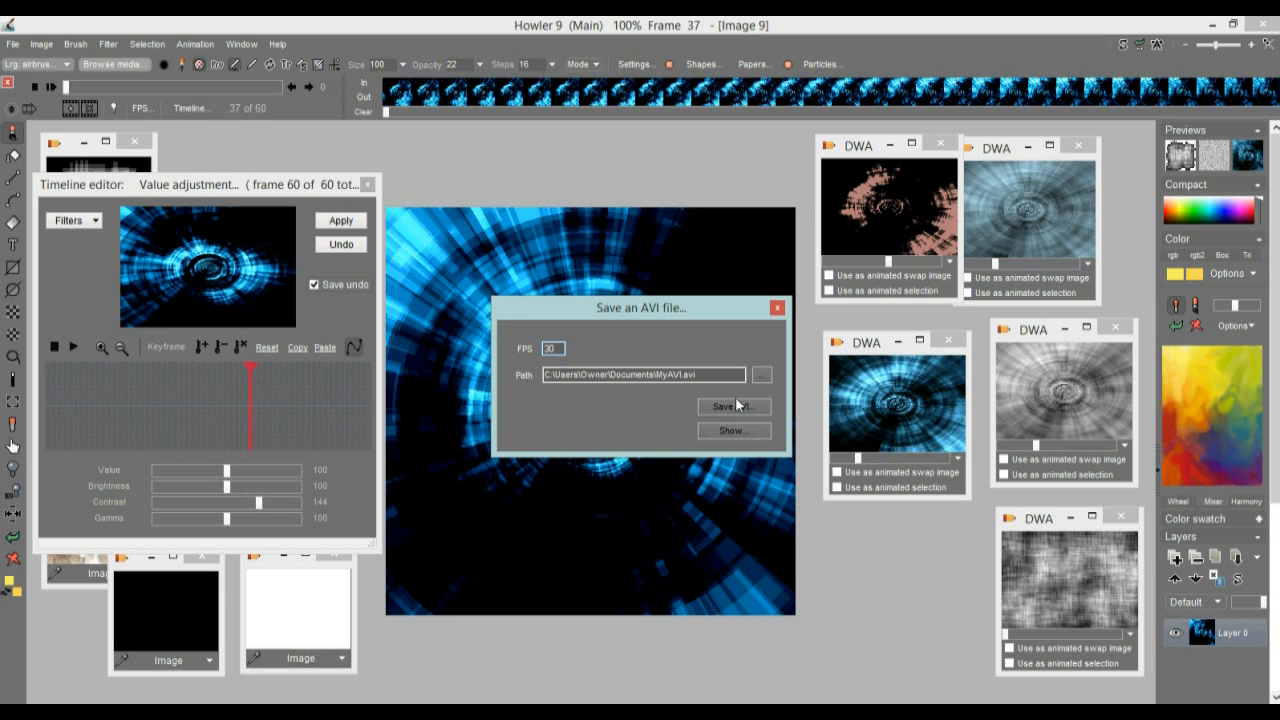
click(762, 375)
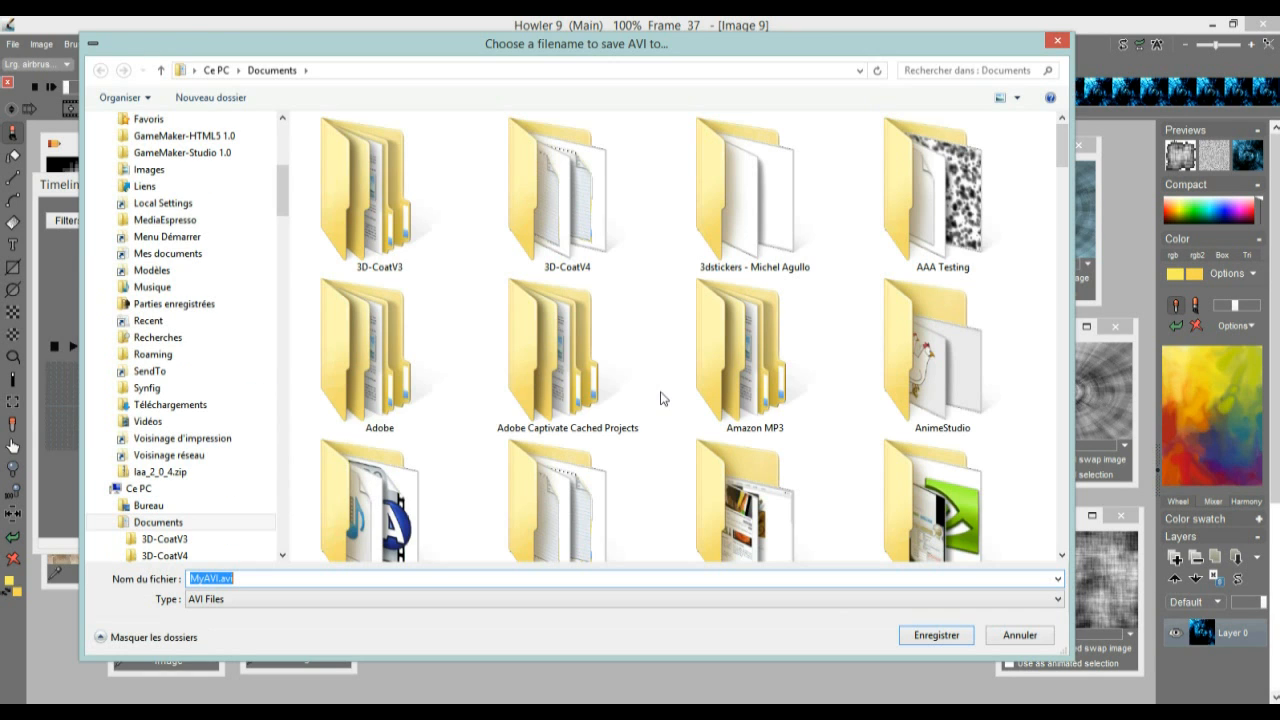
drag(284, 190, 305, 433)
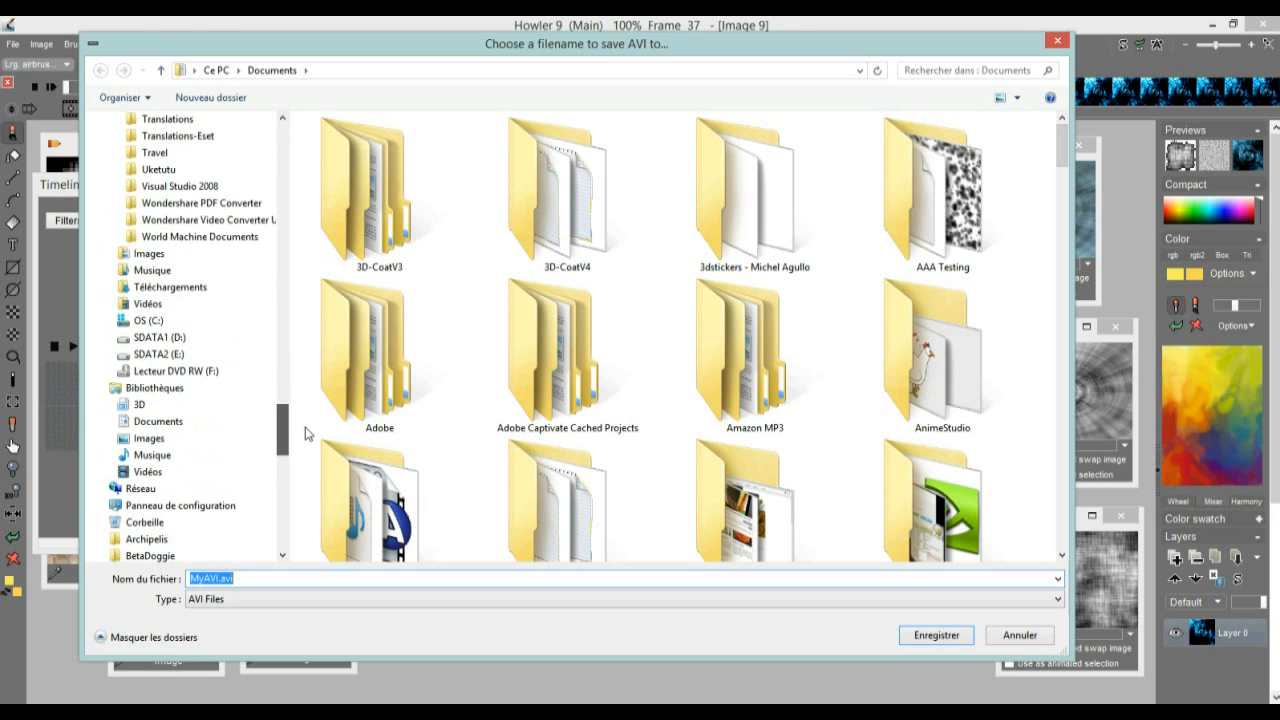
click(170, 338)
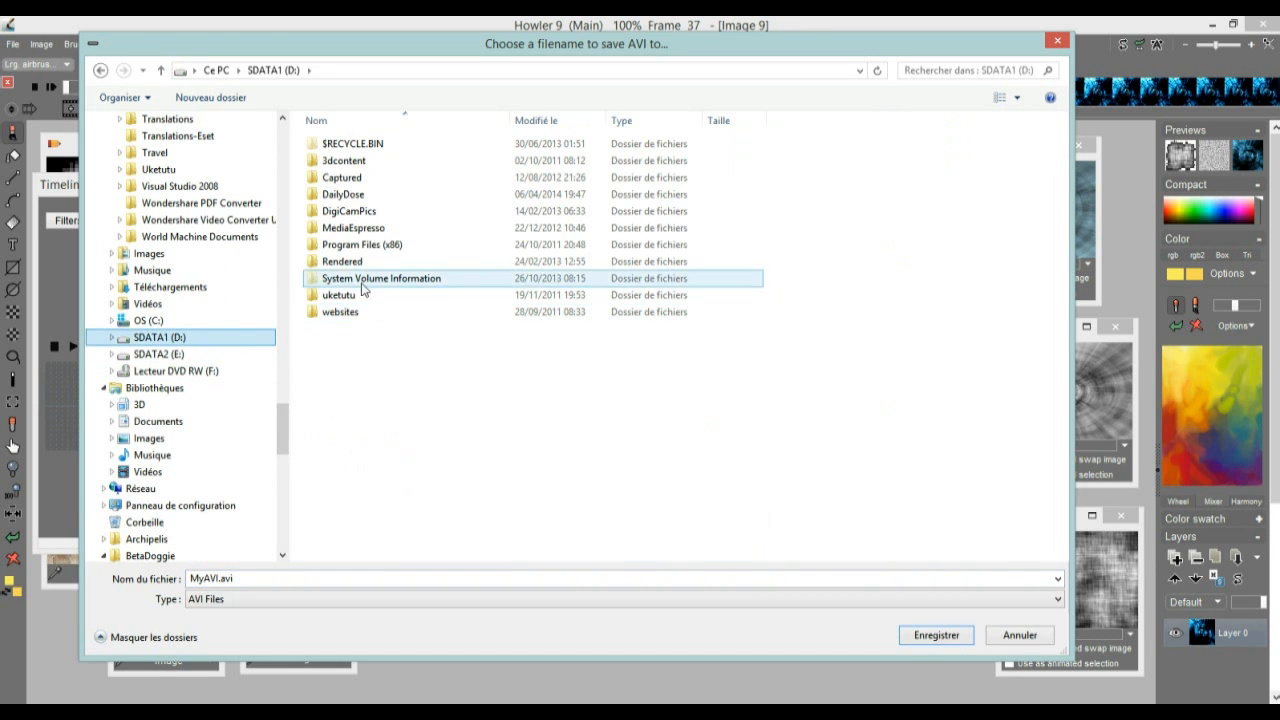
click(353, 194)
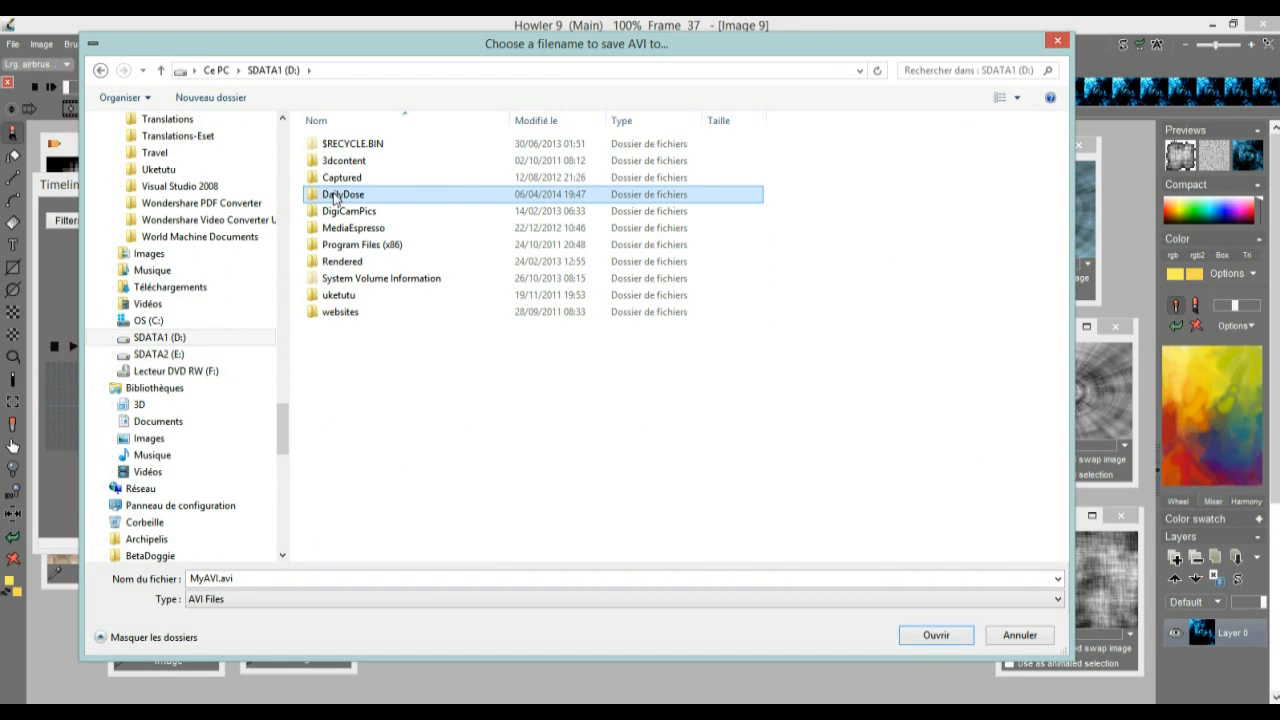
double_click(336, 198)
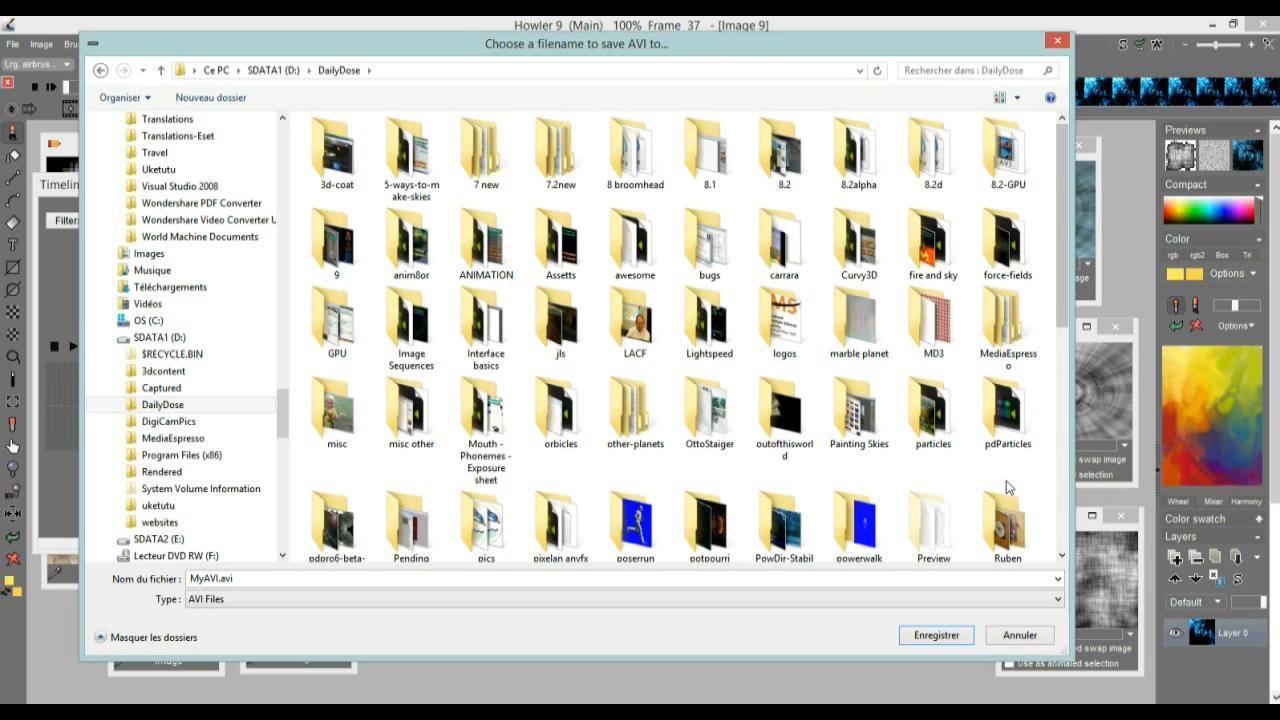
click(706, 531)
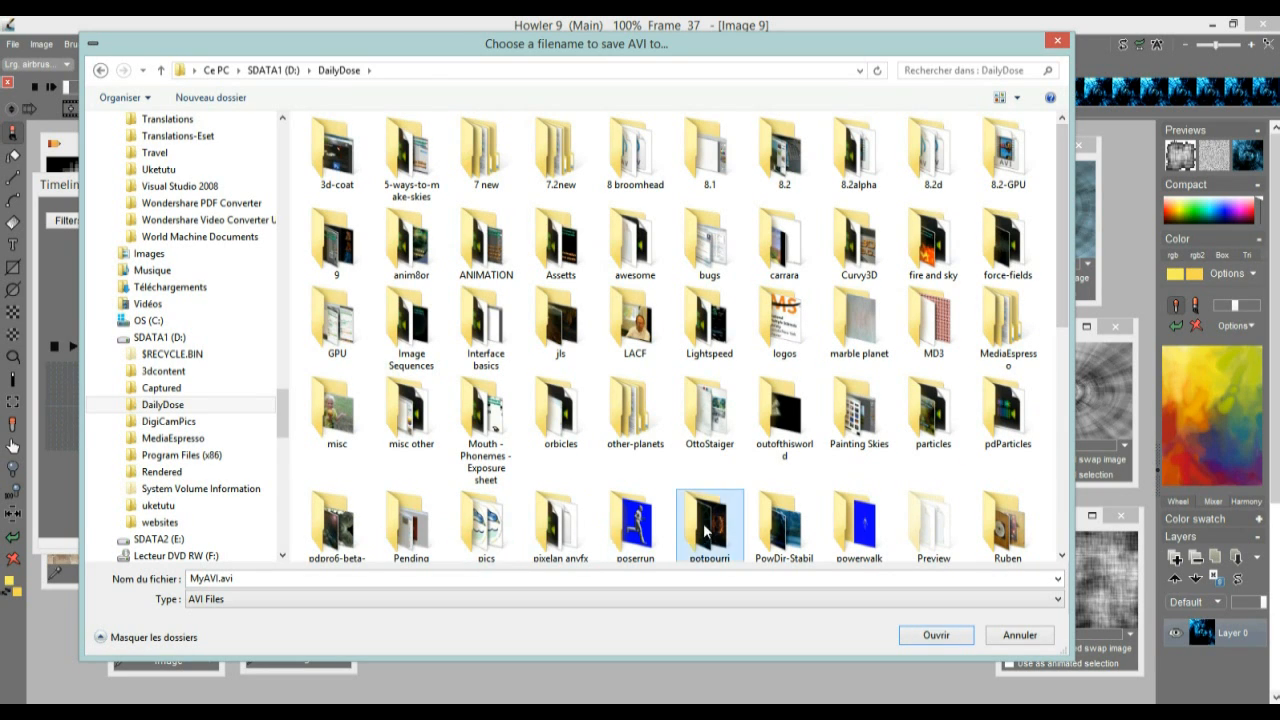
double_click(706, 531)
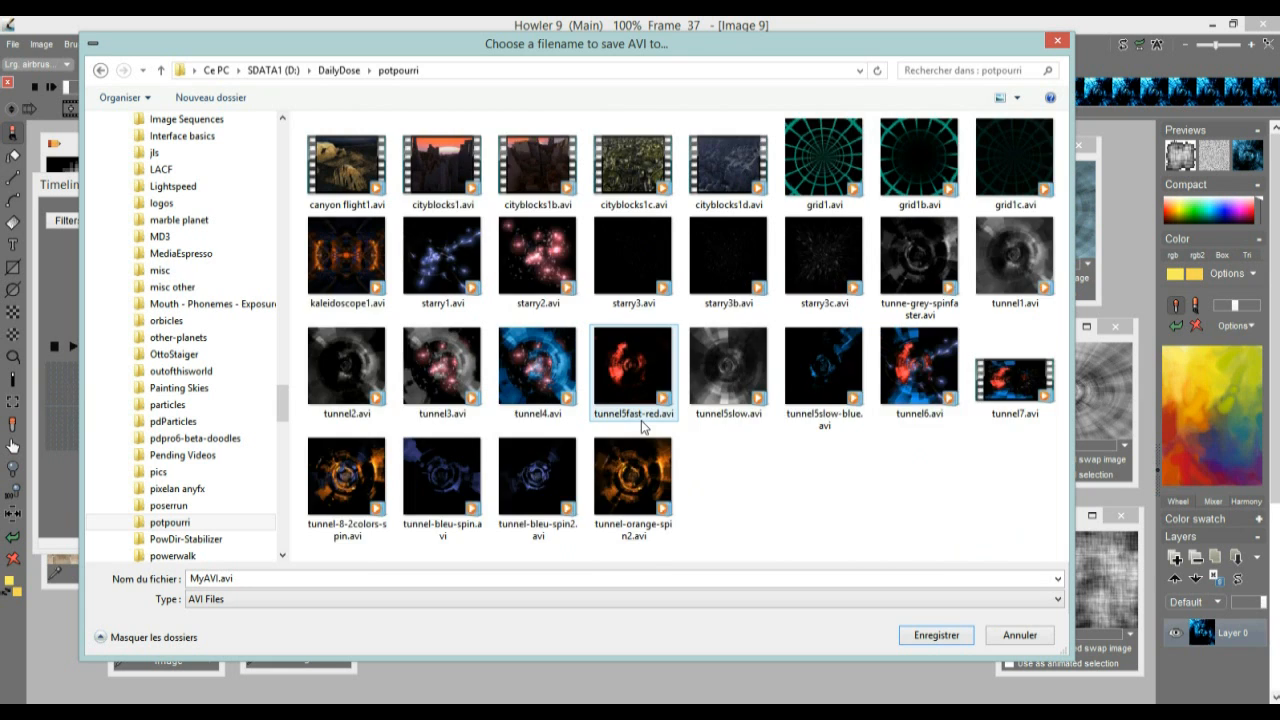
scroll(645, 428, up, 1)
scroll(645, 428, down, 1)
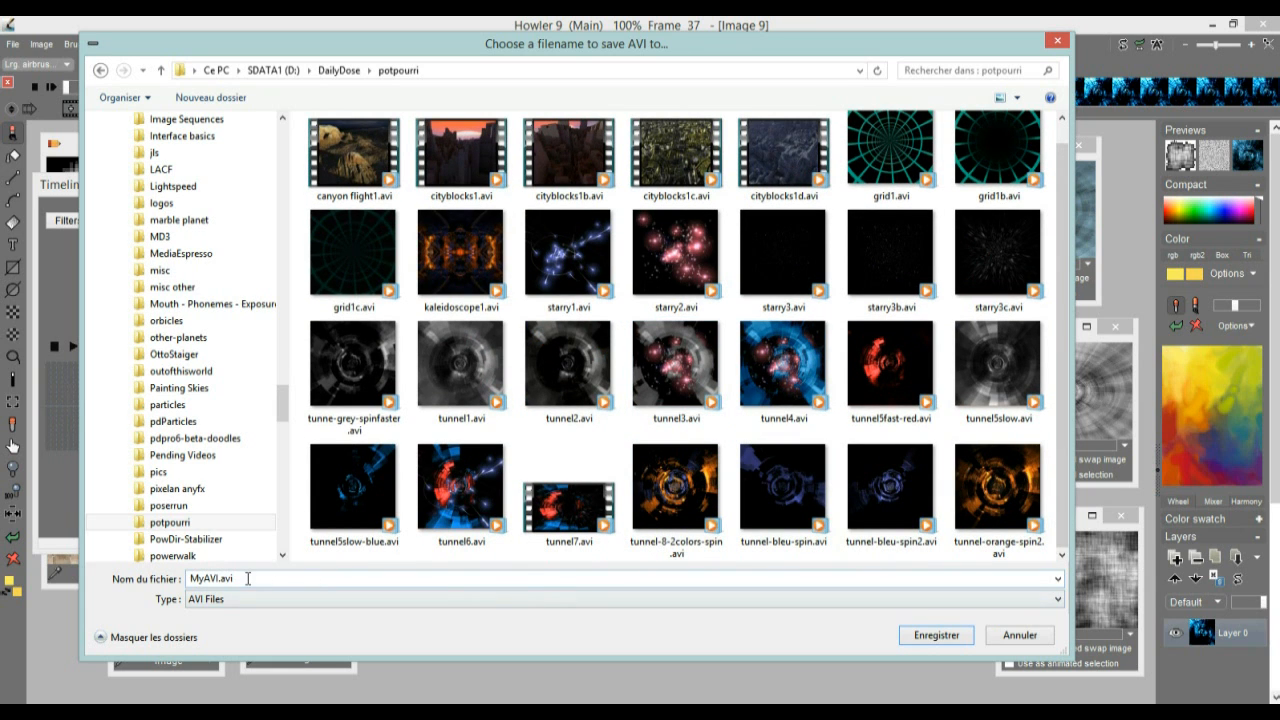
Name the AVI file tunnel-9-tut and accept it as the save path
double_click(255, 576)
text(tunn)
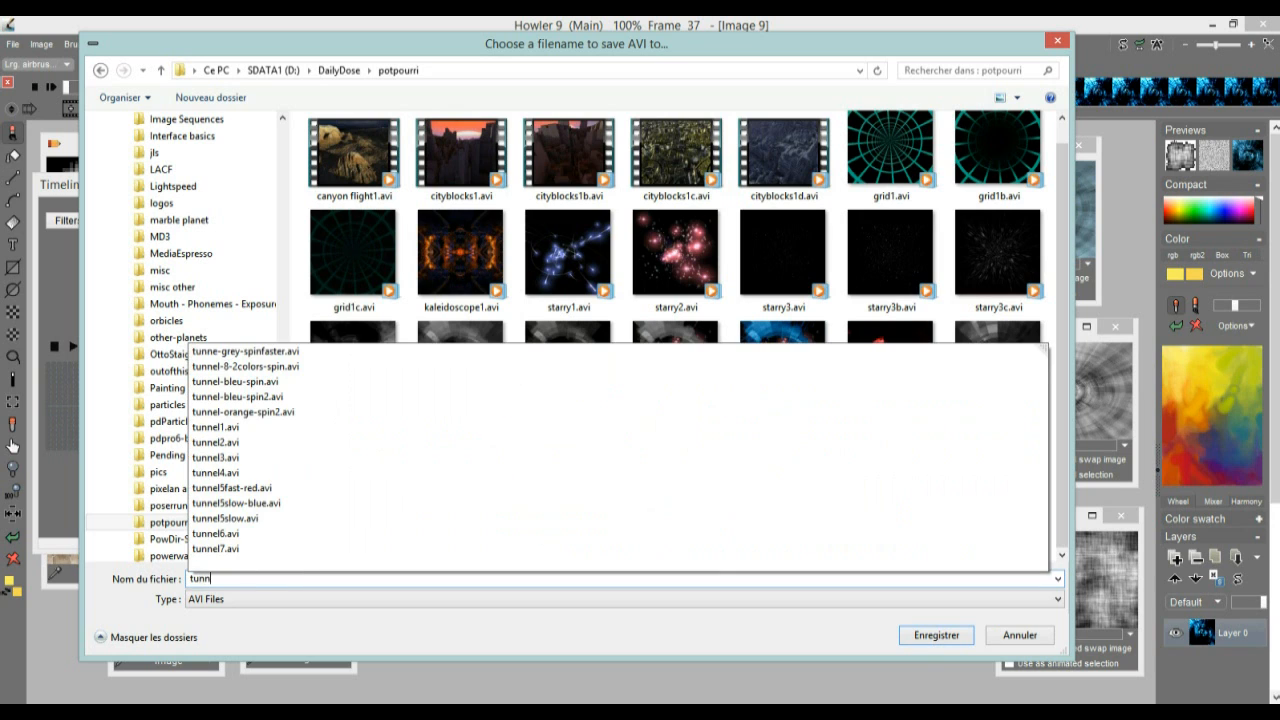
text(el-9)
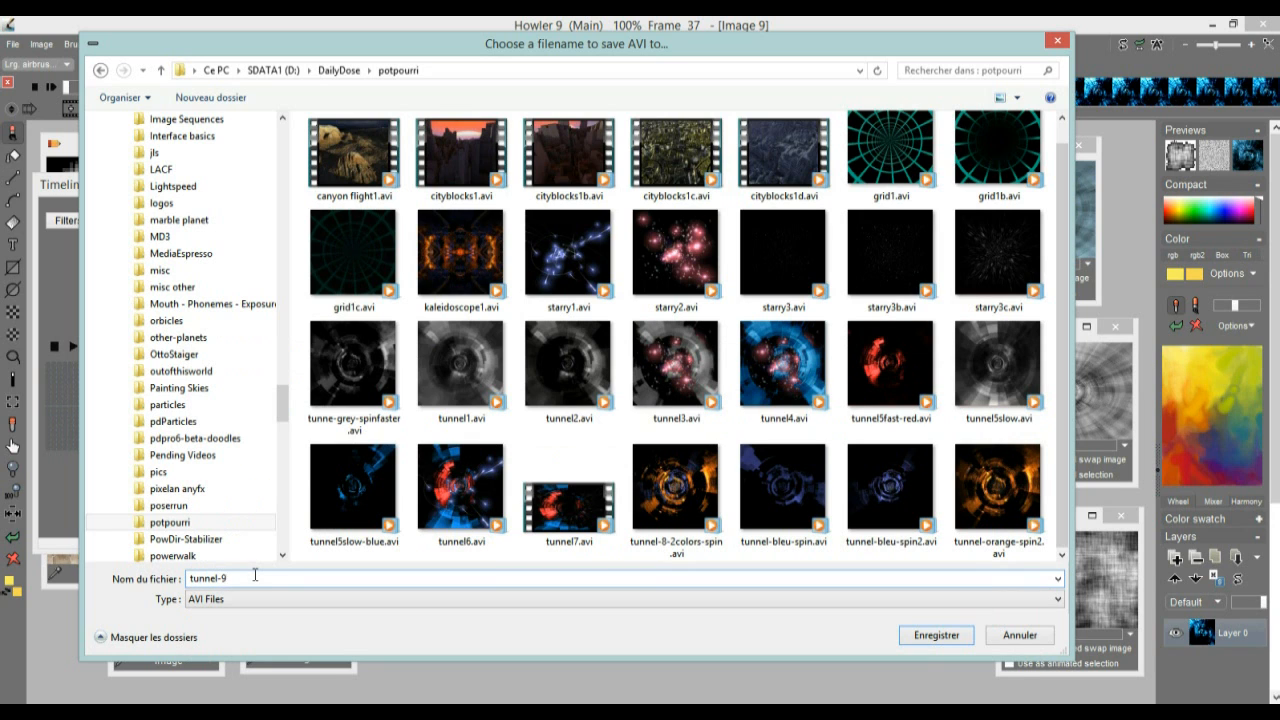
text(-tut)
click(910, 636)
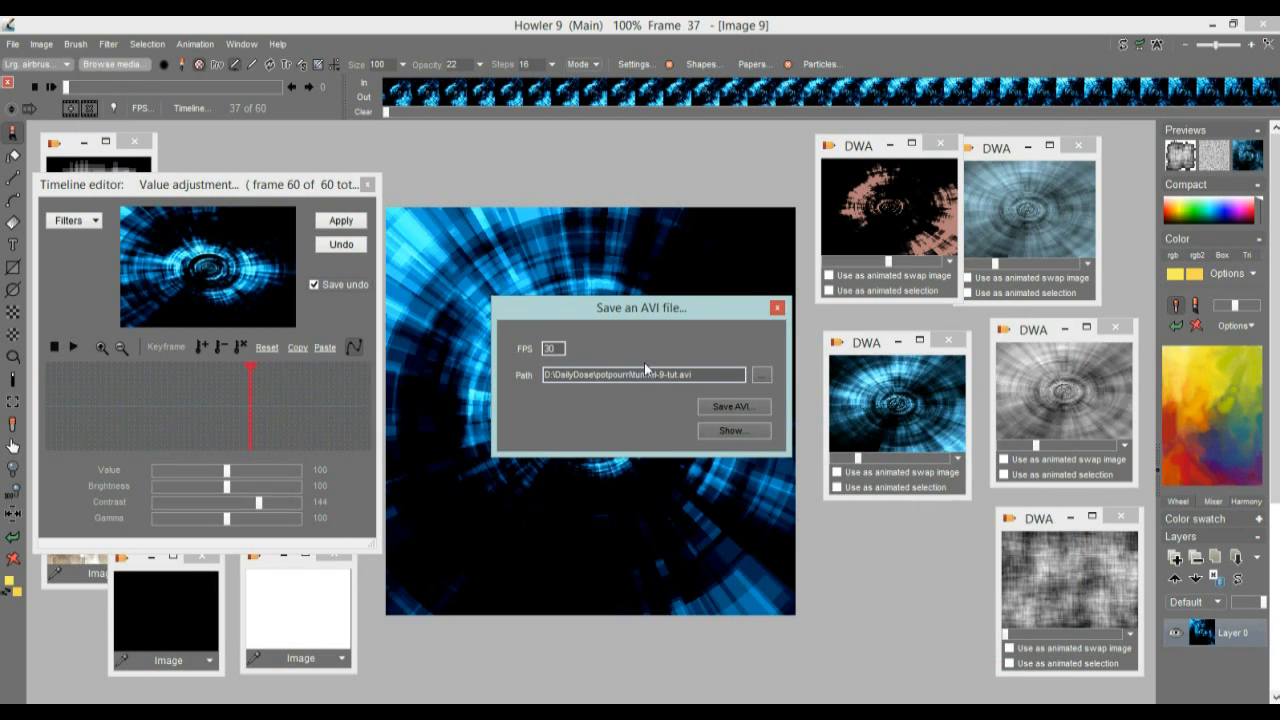
Save the AVI with the Lagarith Lossless Codec as compressor, show the saved file, and close the save dialog
click(726, 408)
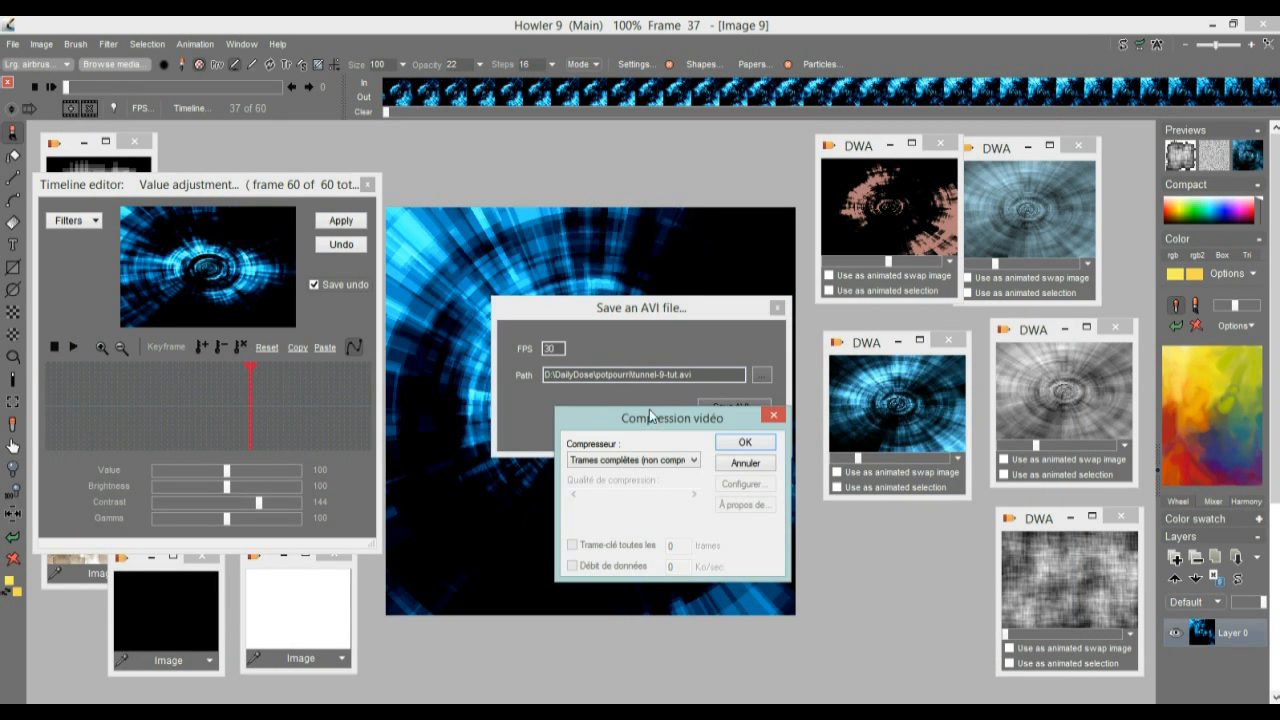
drag(649, 409, 514, 370)
click(535, 418)
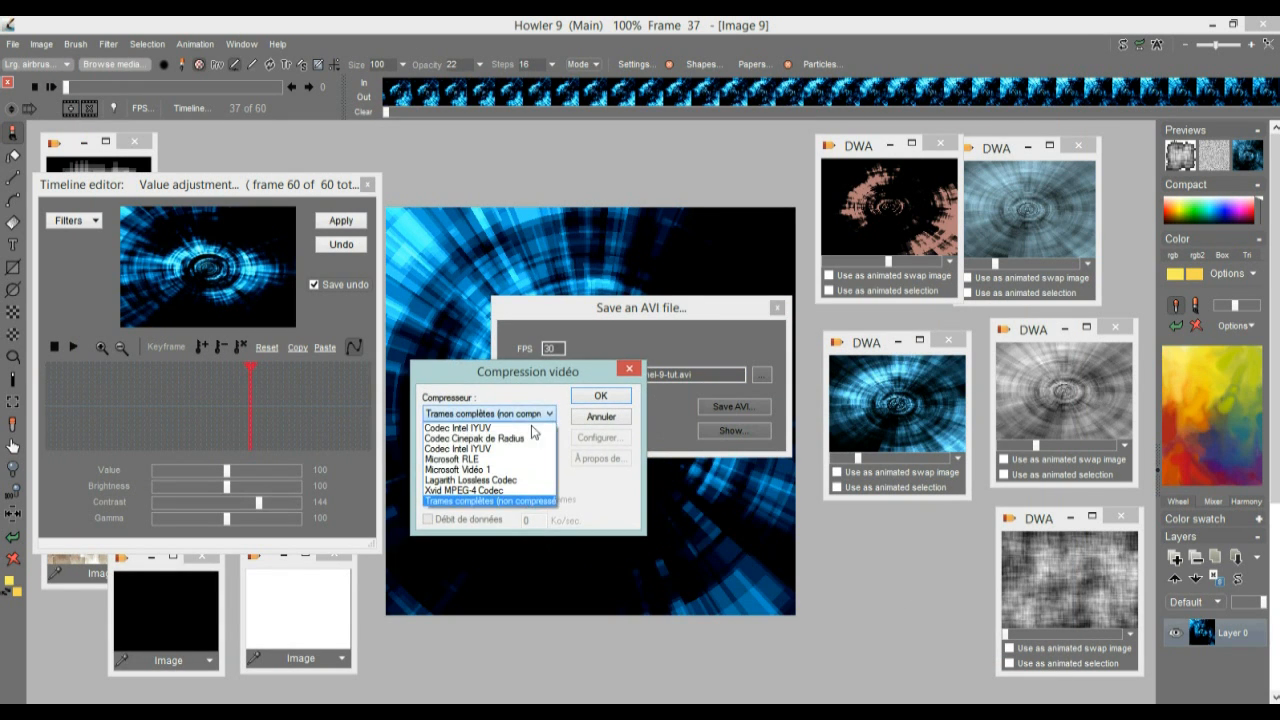
click(510, 481)
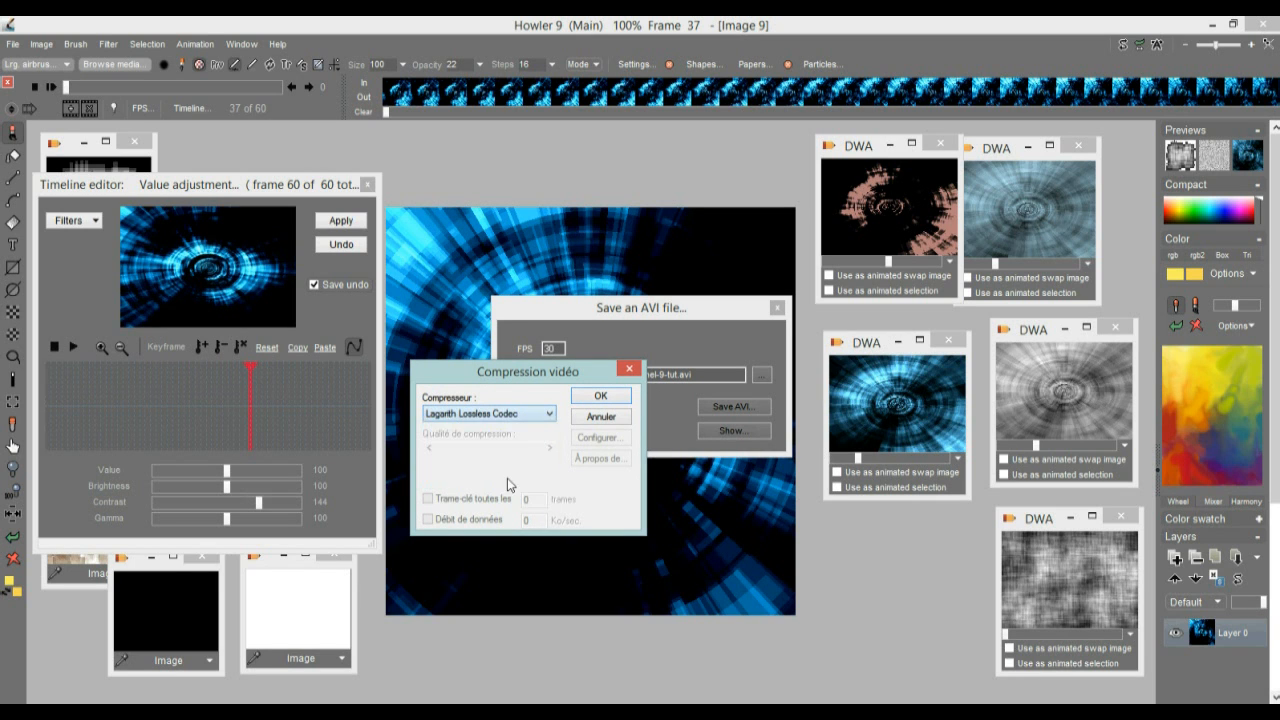
click(603, 396)
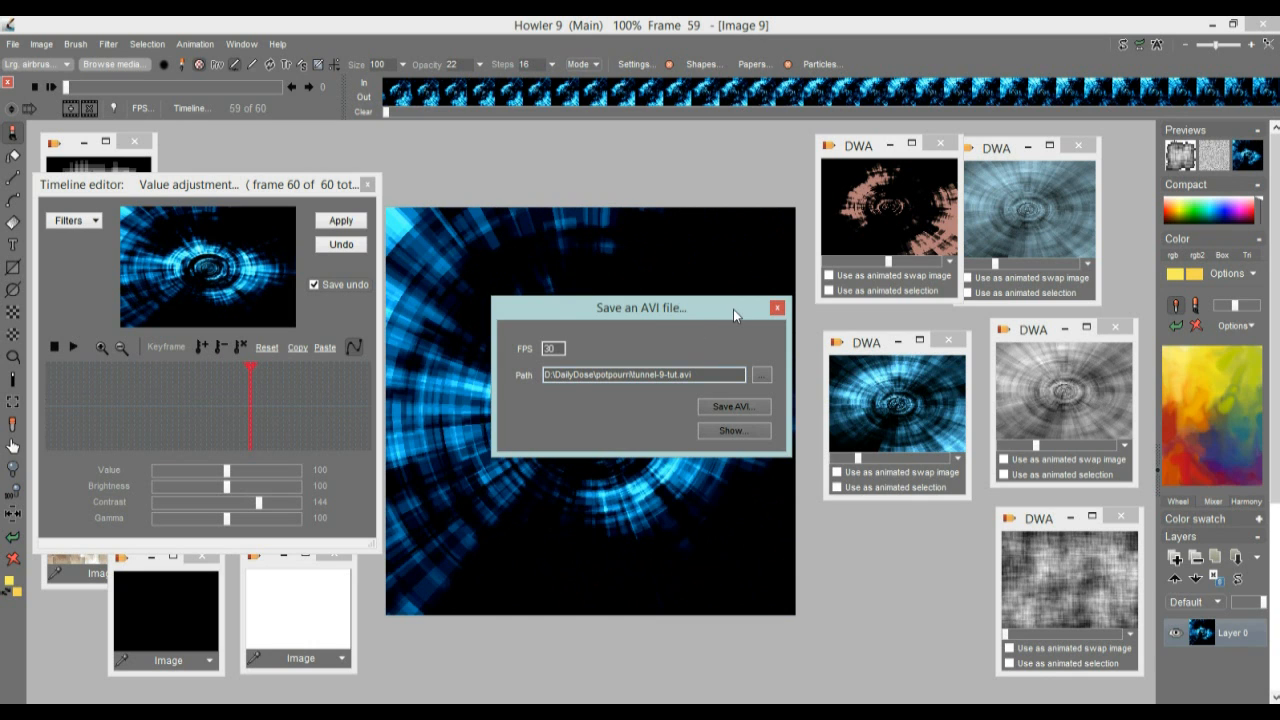
click(731, 430)
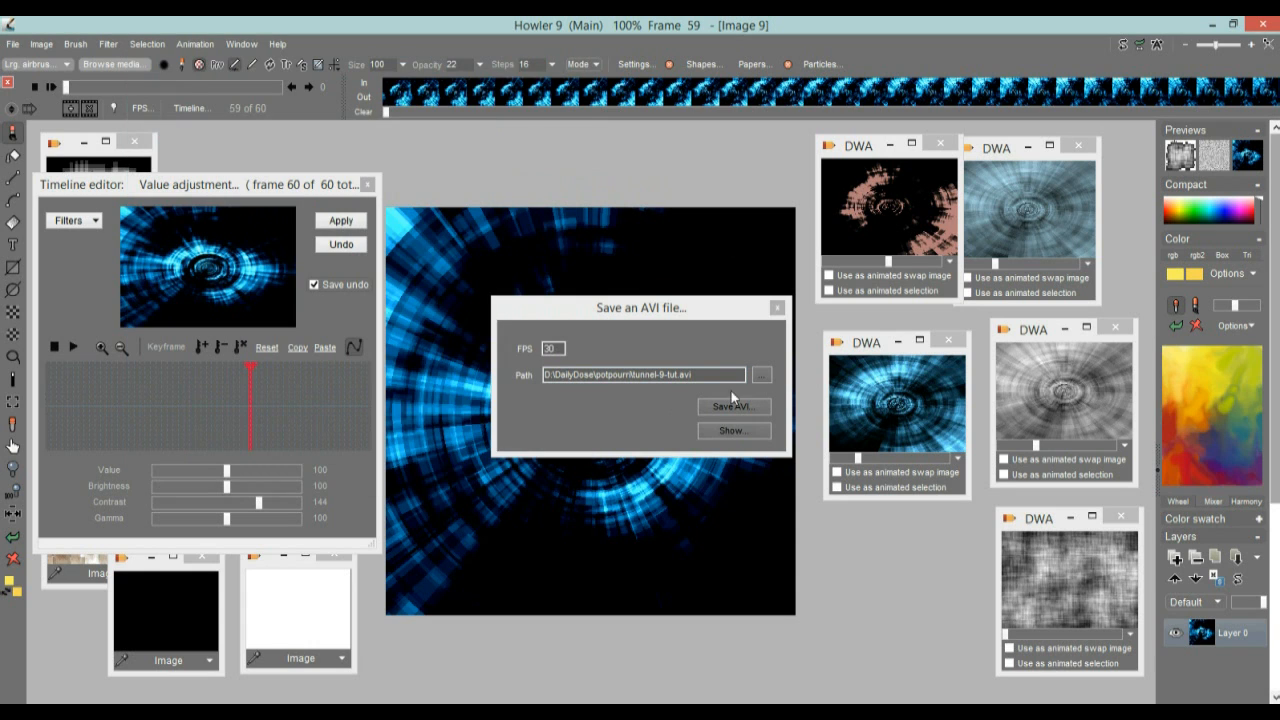
click(777, 309)
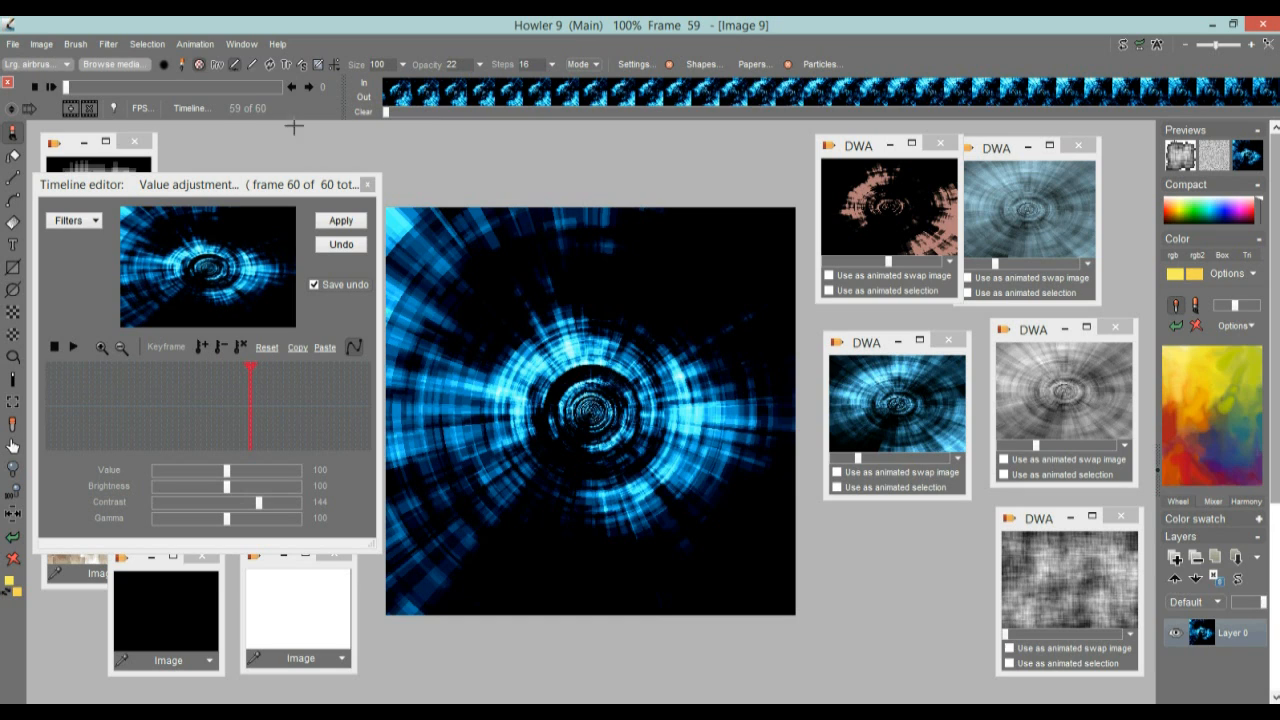
Open tunnel-9-tut.avi from the potpourri folder as the animated swap image, loading frames 0 to 59
click(186, 46)
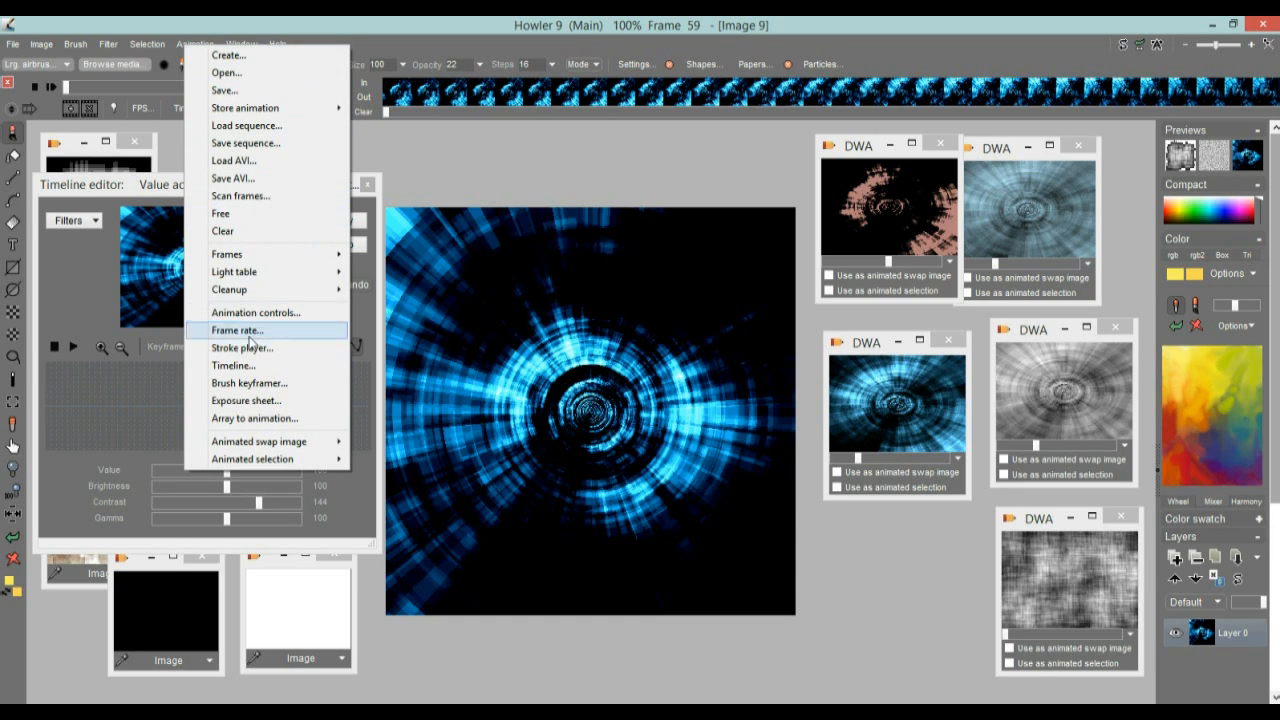
mouse_move(270, 448)
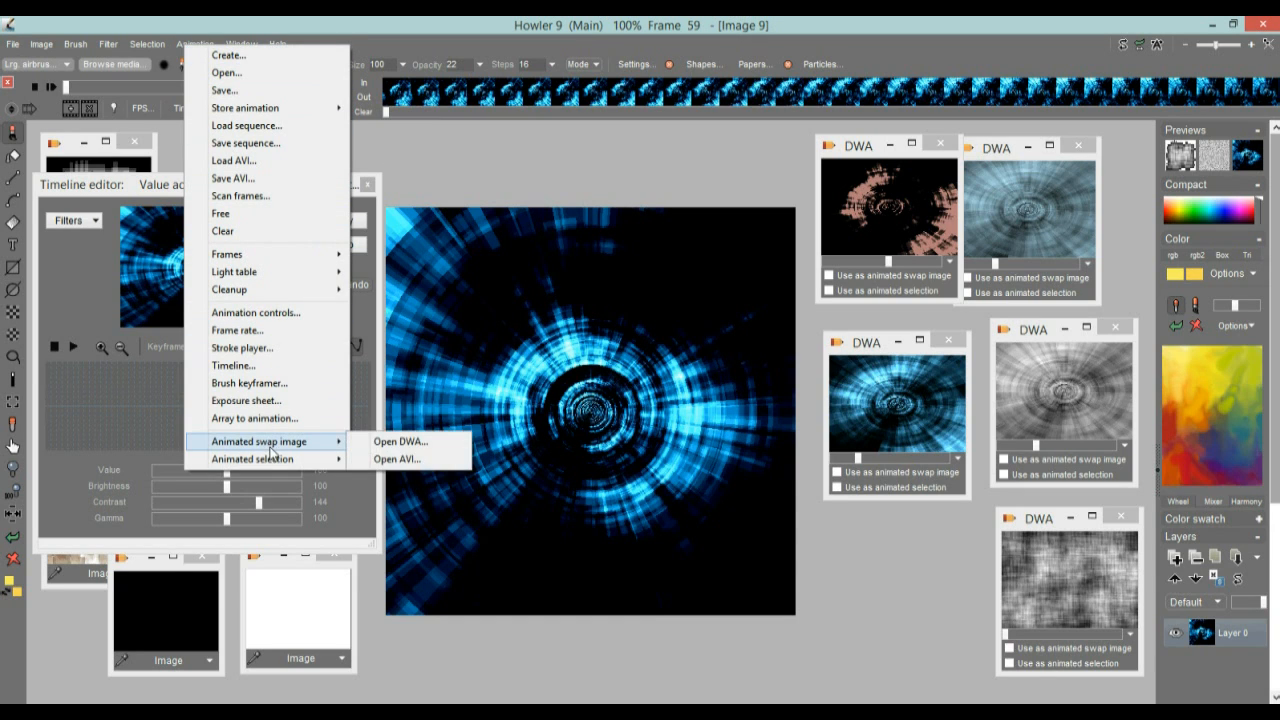
click(410, 459)
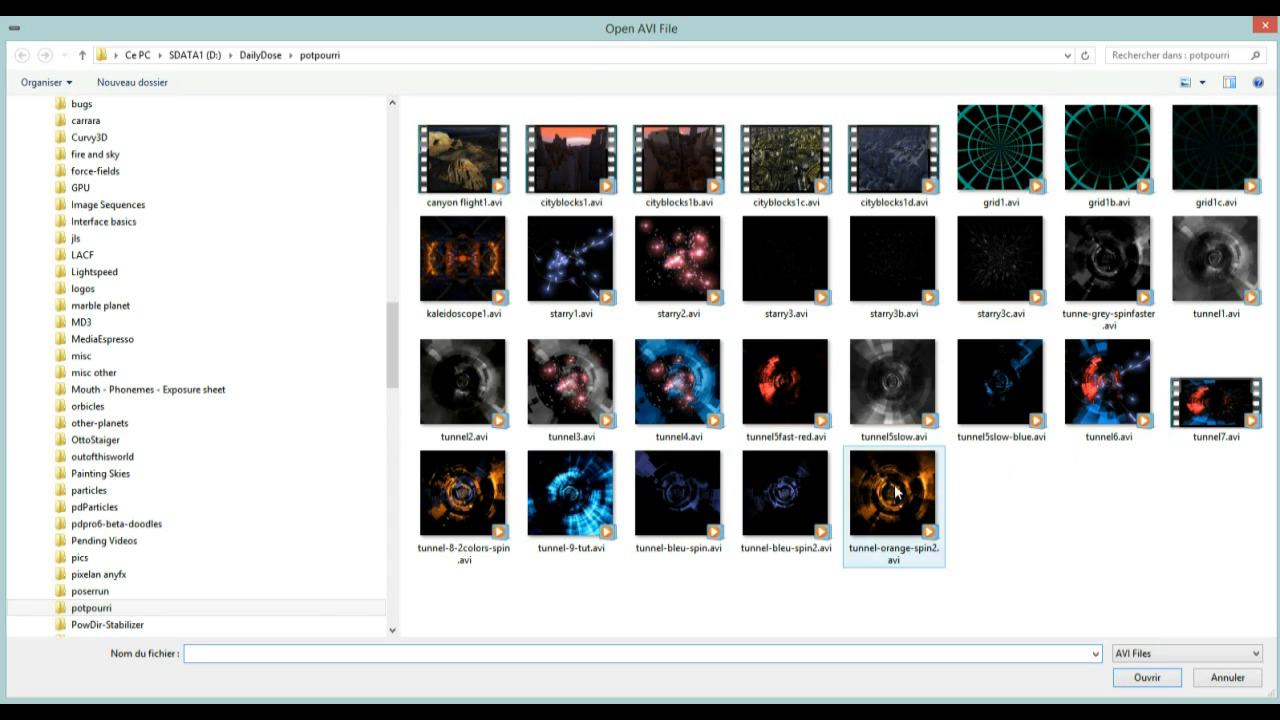
click(563, 492)
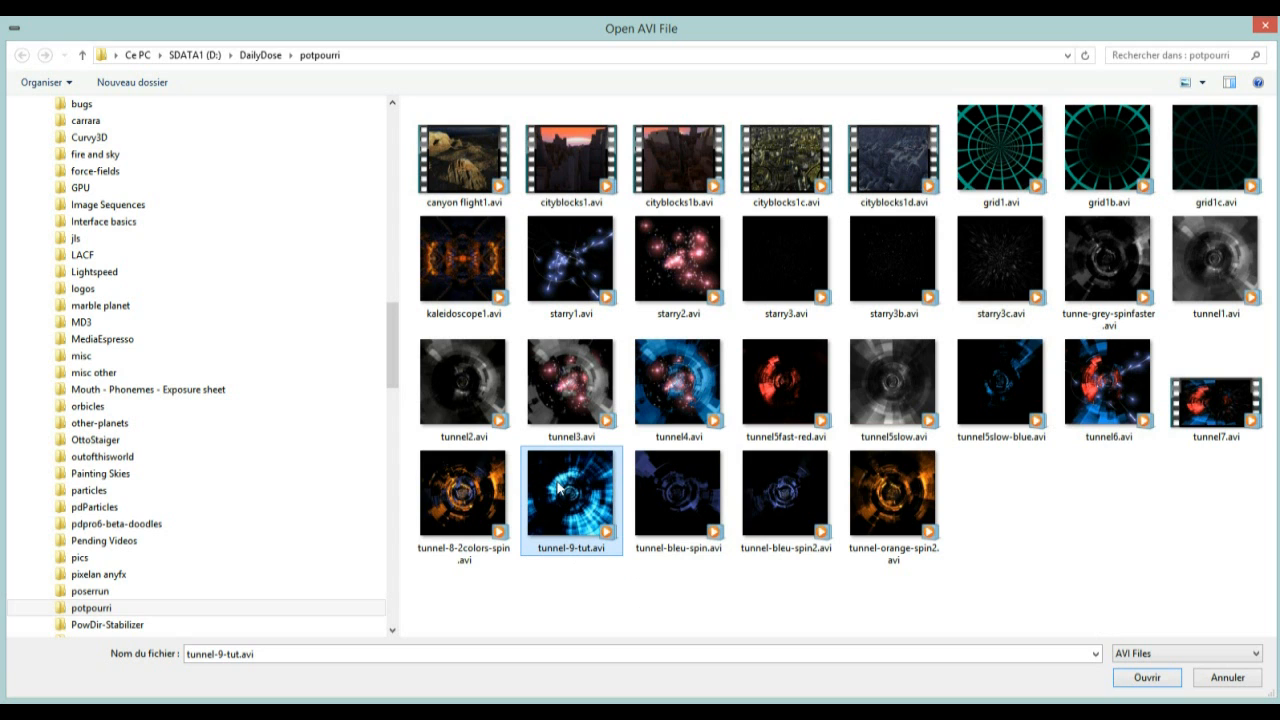
click(1141, 673)
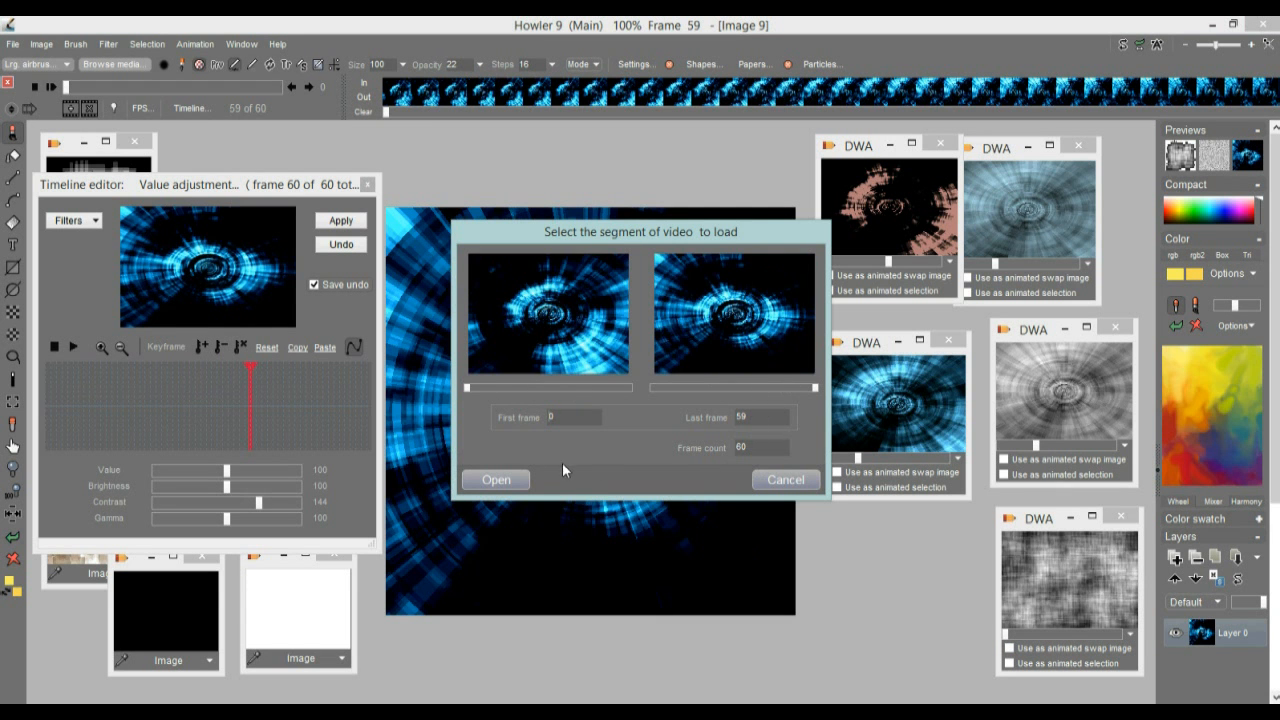
click(482, 481)
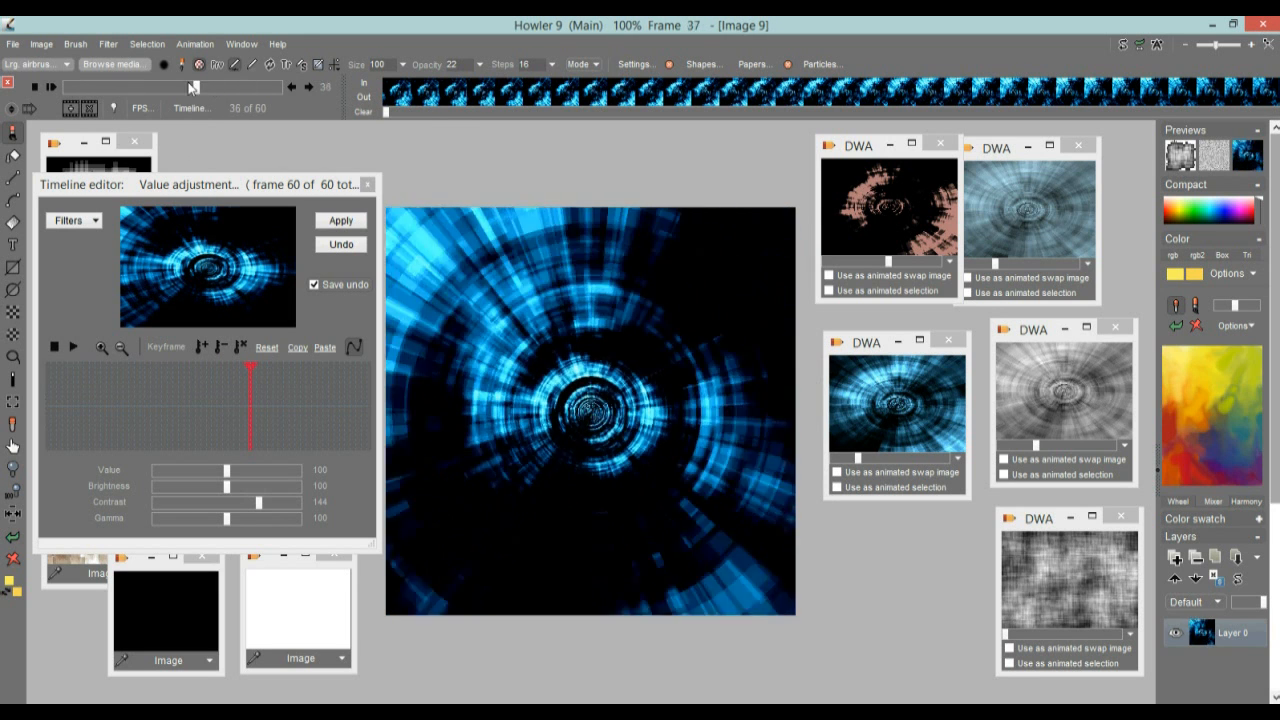
Restore the stored pink tunnel animation as the main animation and go to frame 37
click(53, 87)
click(53, 87)
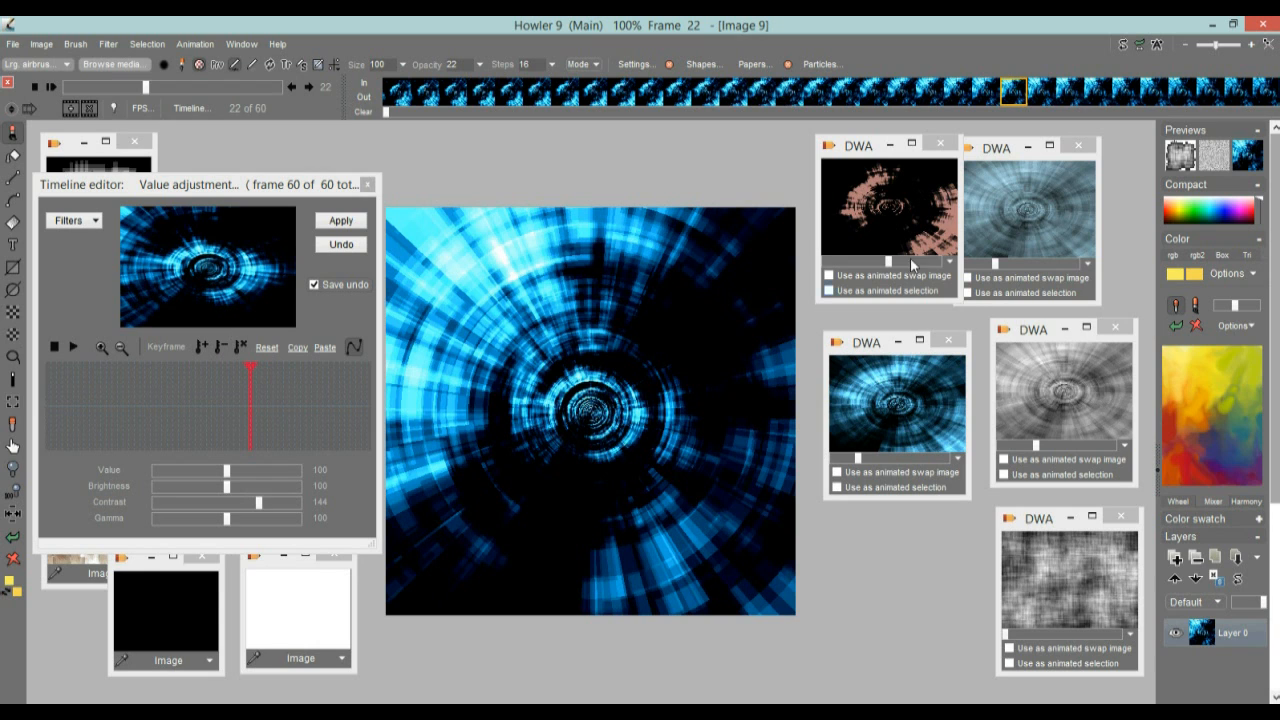
click(876, 203)
click(686, 420)
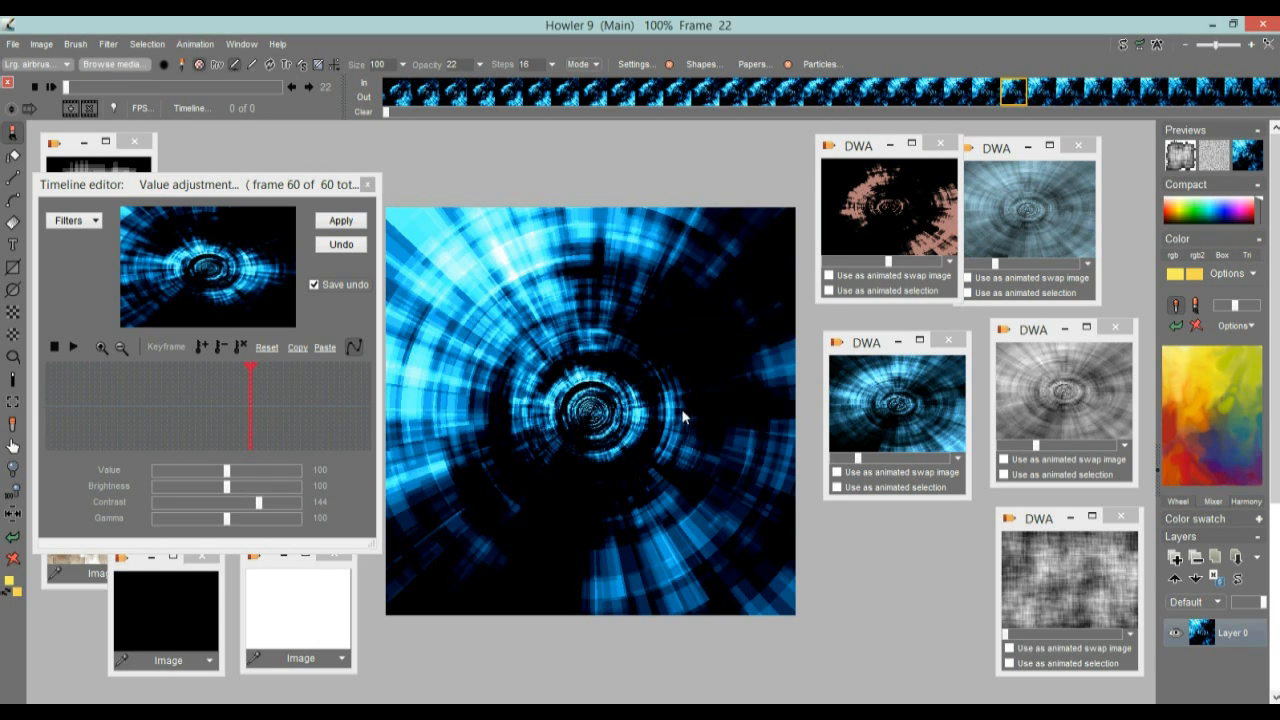
drag(73, 90, 200, 88)
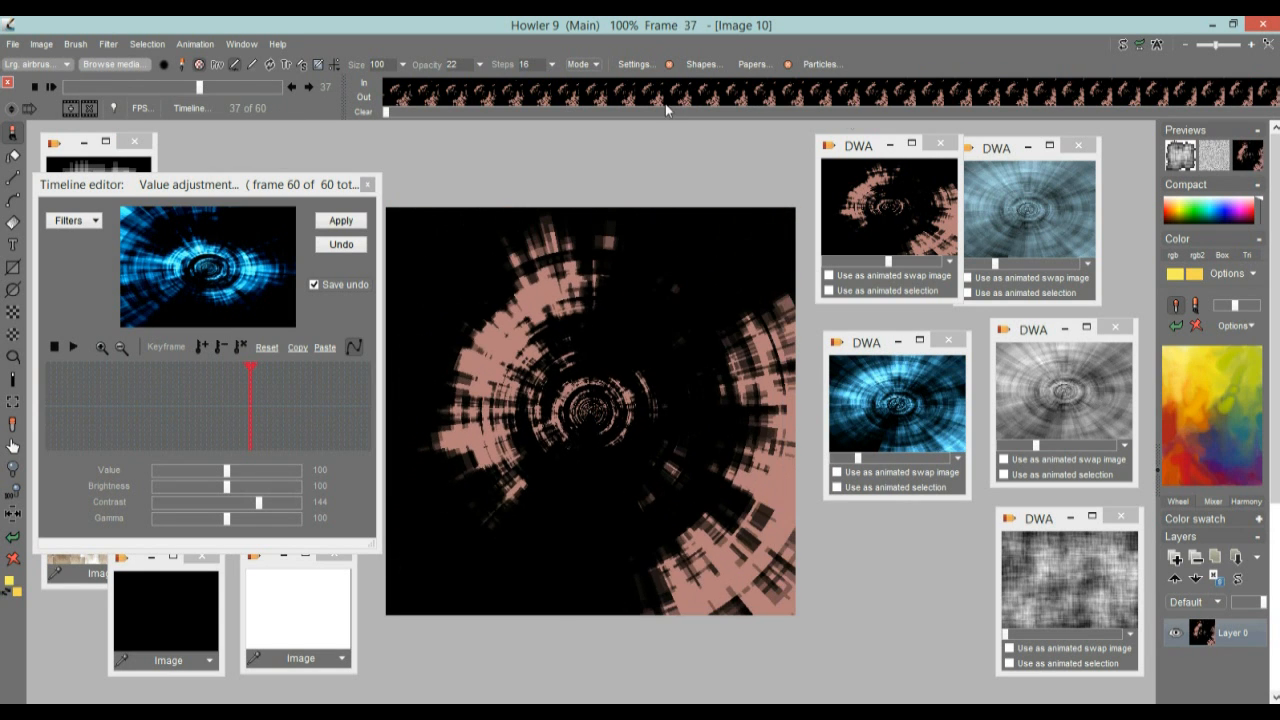
Turn on swap mixing, set the current layer's mode to Screen, and preview the blend up to frame 43
click(1255, 160)
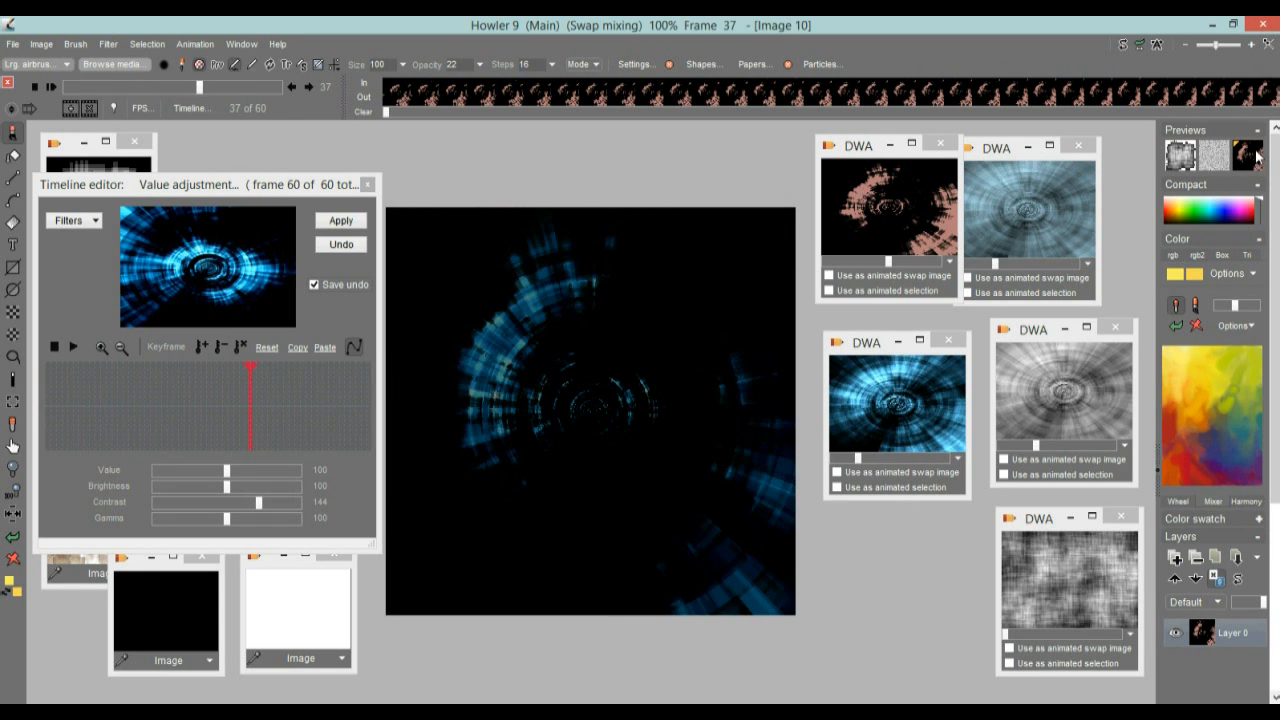
right_click(1255, 157)
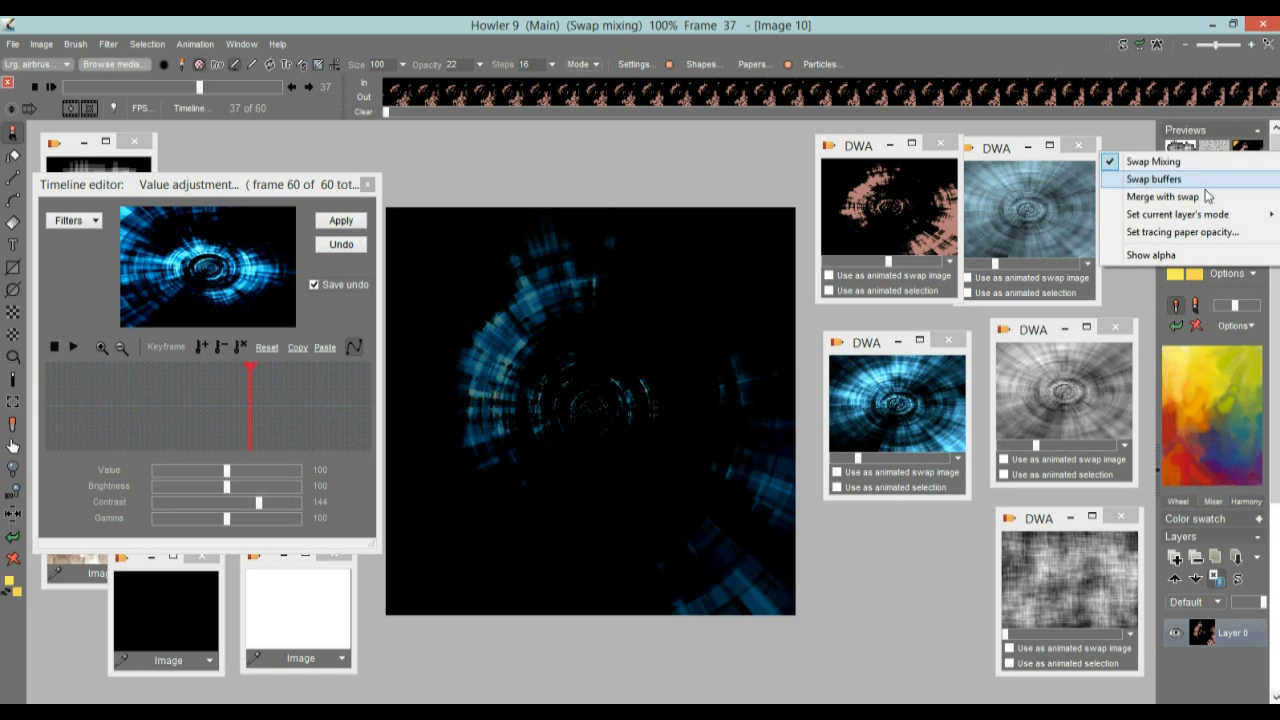
mouse_move(1205, 214)
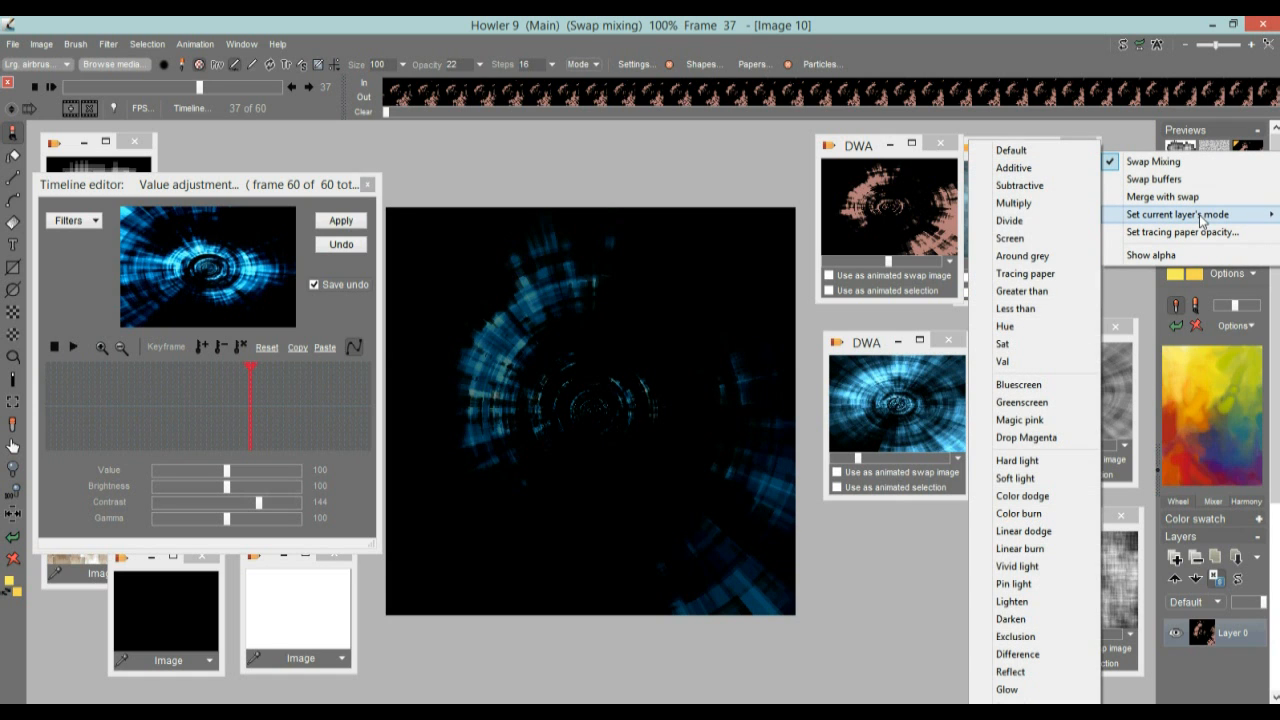
click(1045, 239)
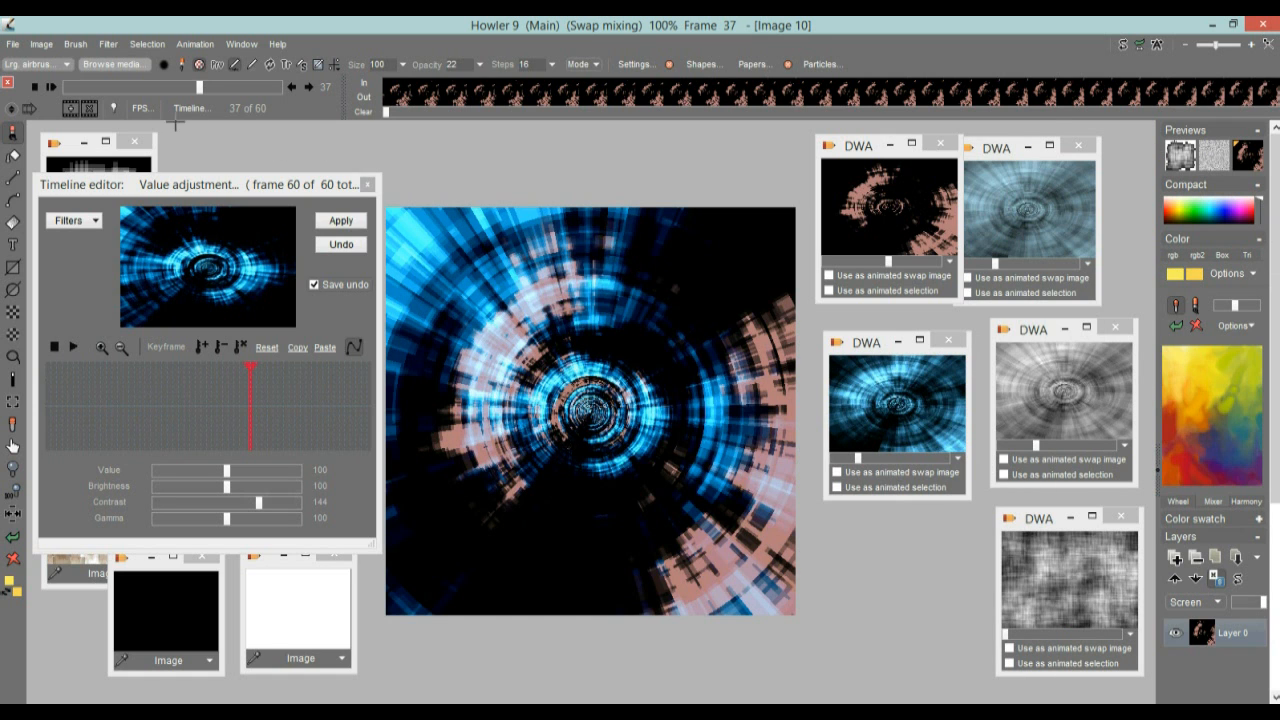
drag(140, 90, 224, 87)
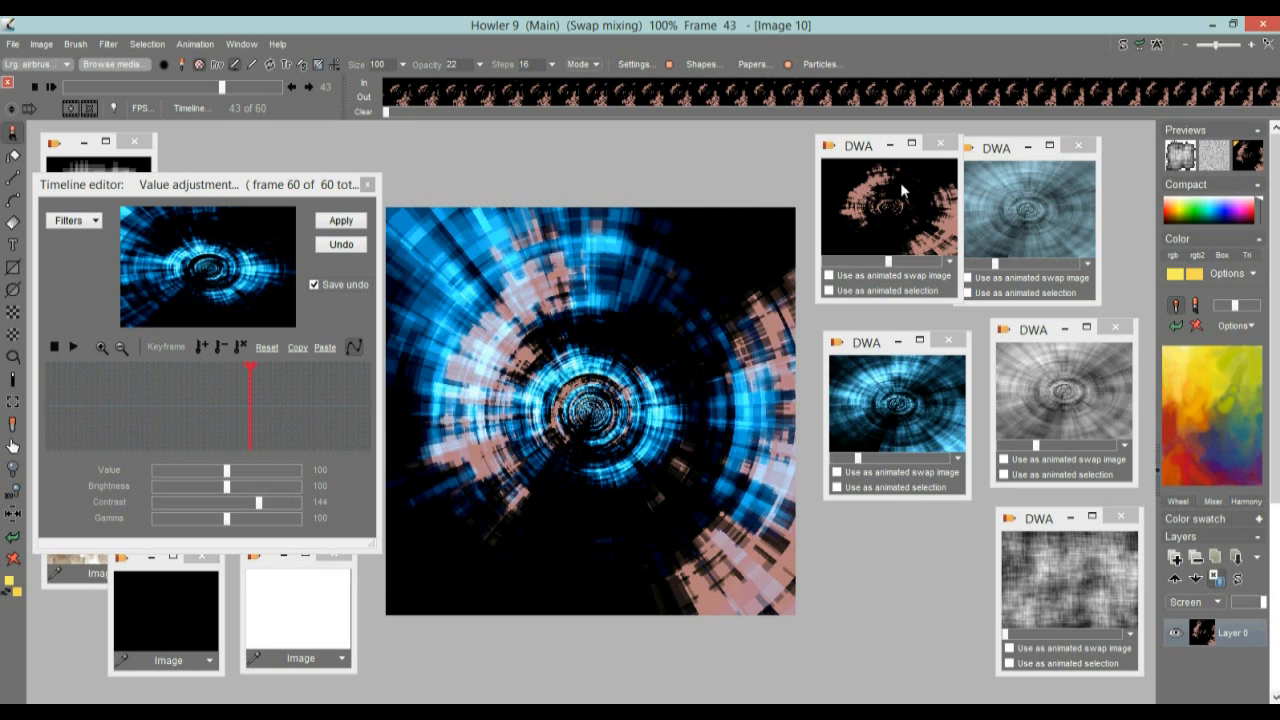
Choose Screen again as the current layer's mode and turn off swap mixing
click(1248, 155)
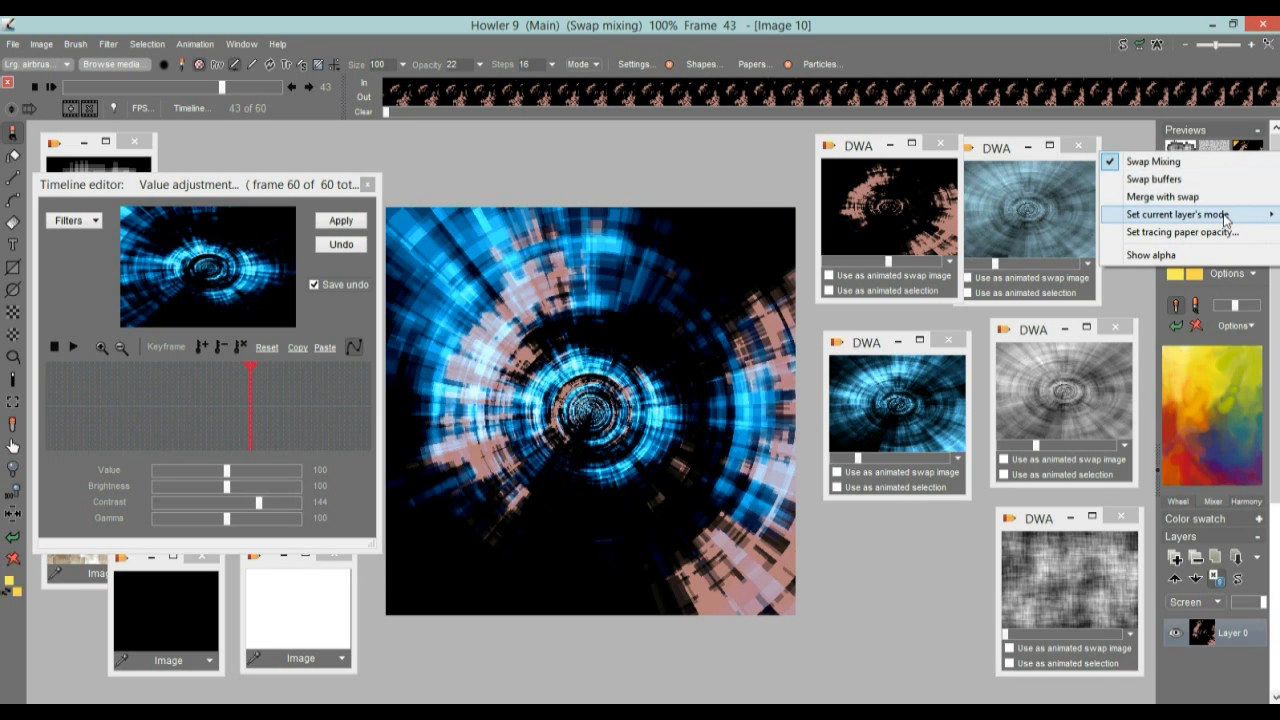
mouse_move(1170, 214)
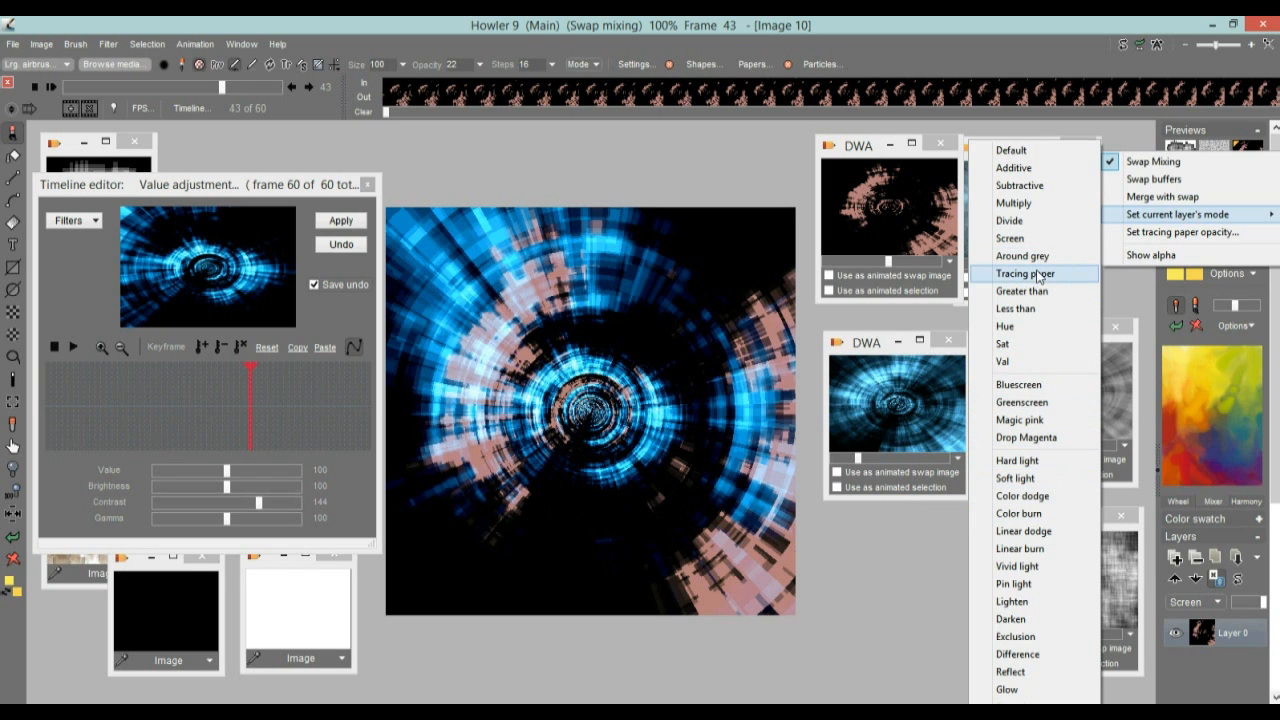
click(1030, 239)
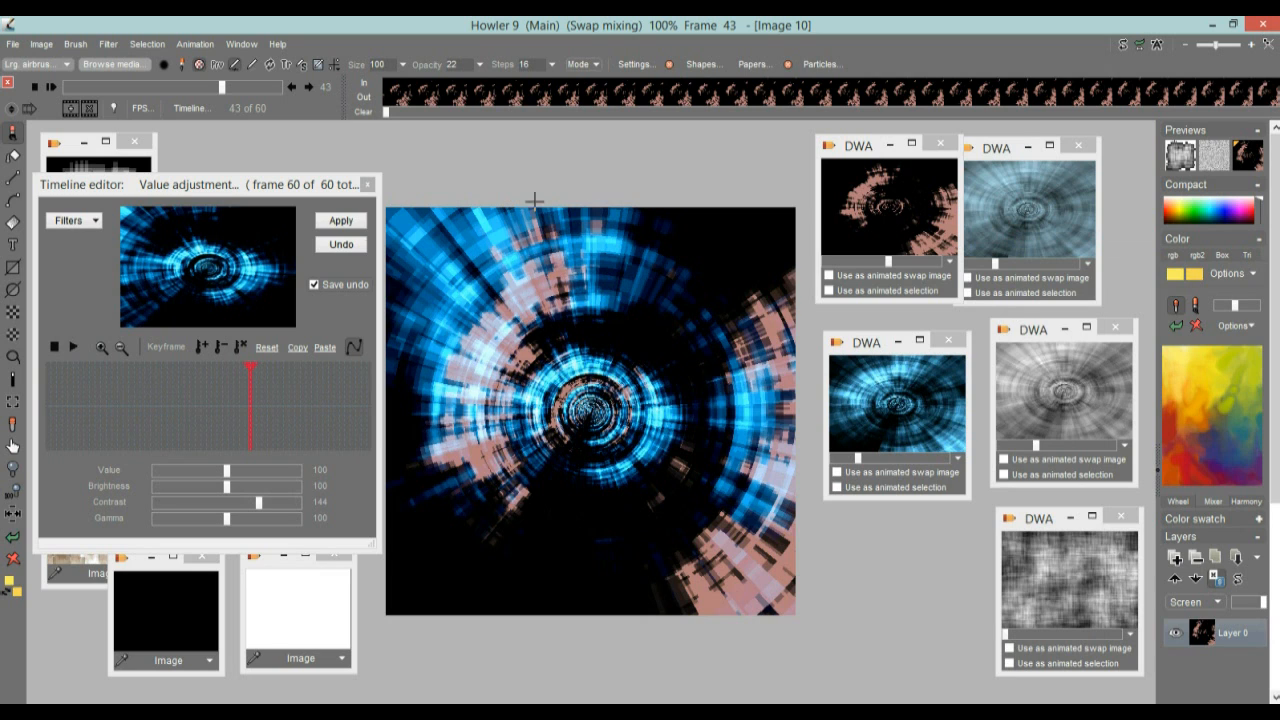
click(1249, 152)
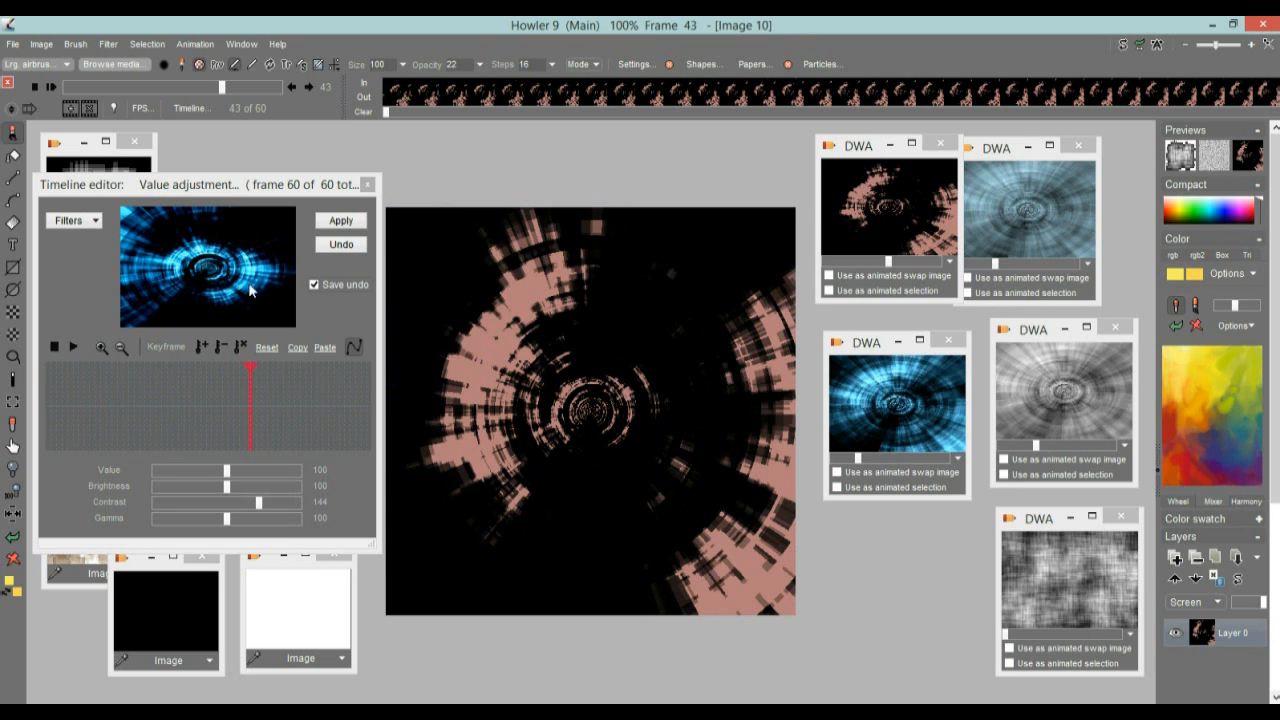
Preview the pink tunnel at frames 40 and 16 in the Timeline editor and choose the Mix buffers filter
drag(170, 192, 275, 163)
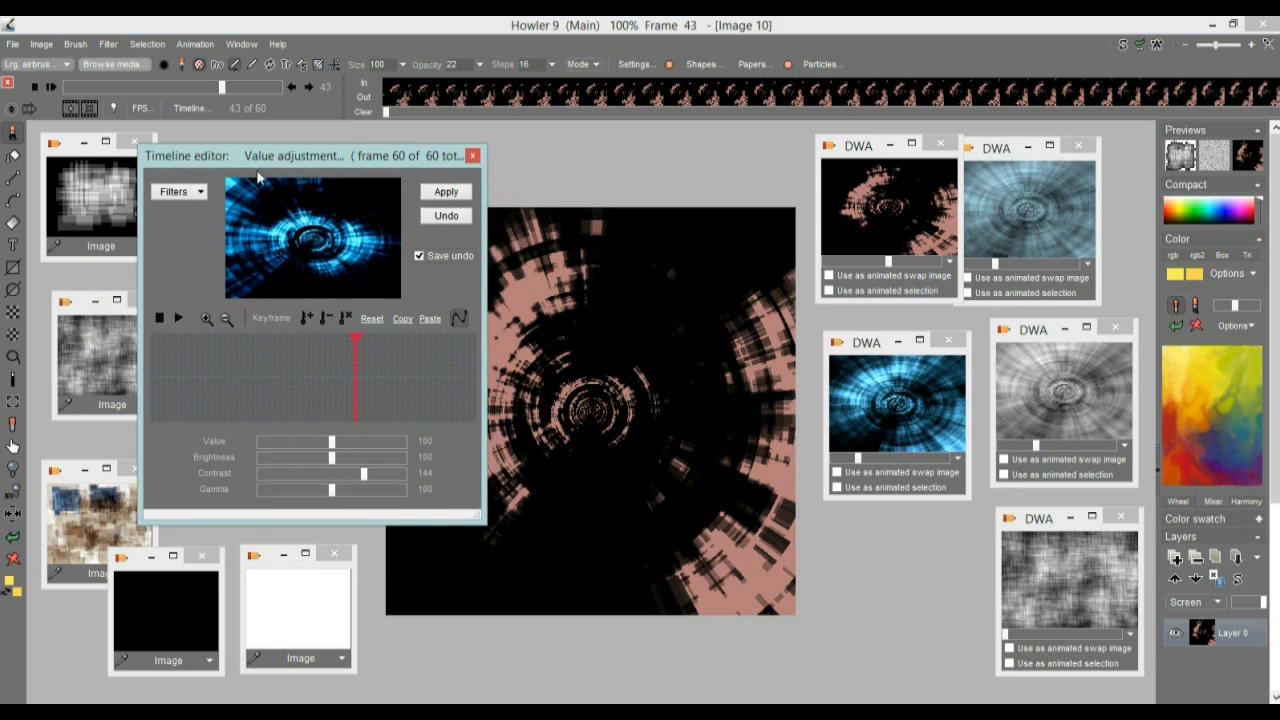
drag(296, 352, 369, 379)
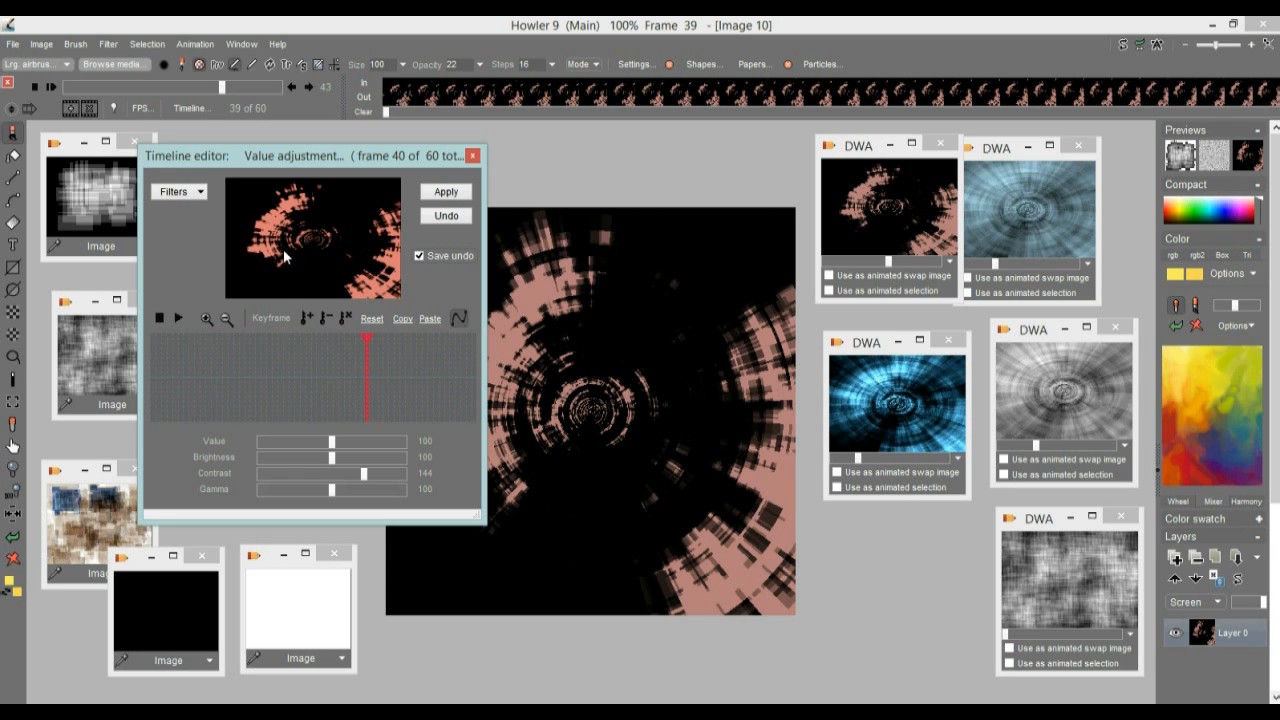
drag(300, 358, 233, 376)
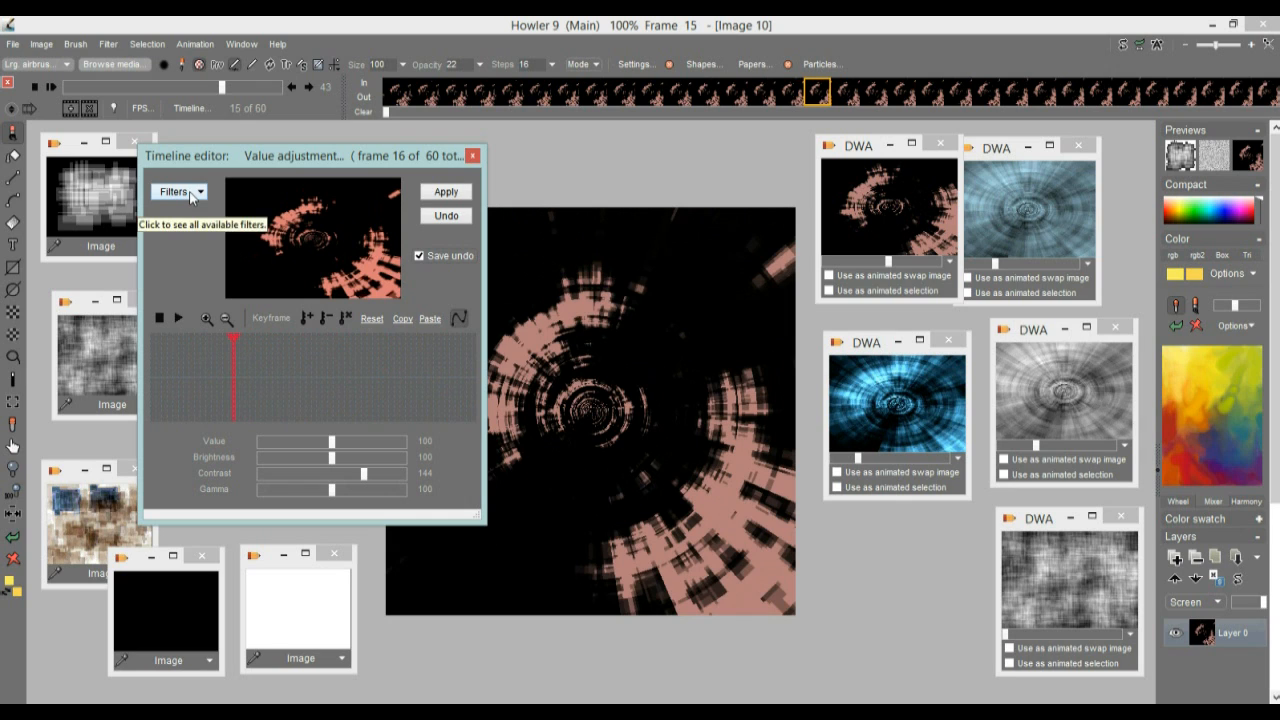
click(178, 192)
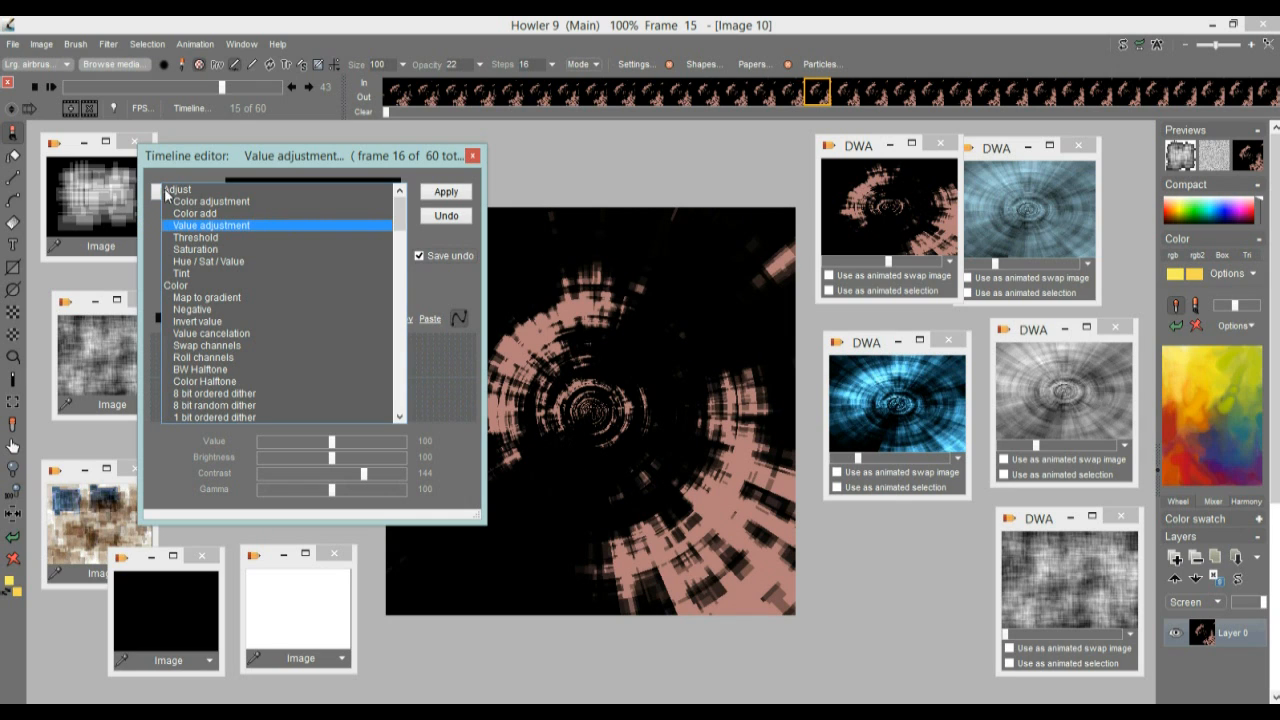
drag(403, 212, 406, 343)
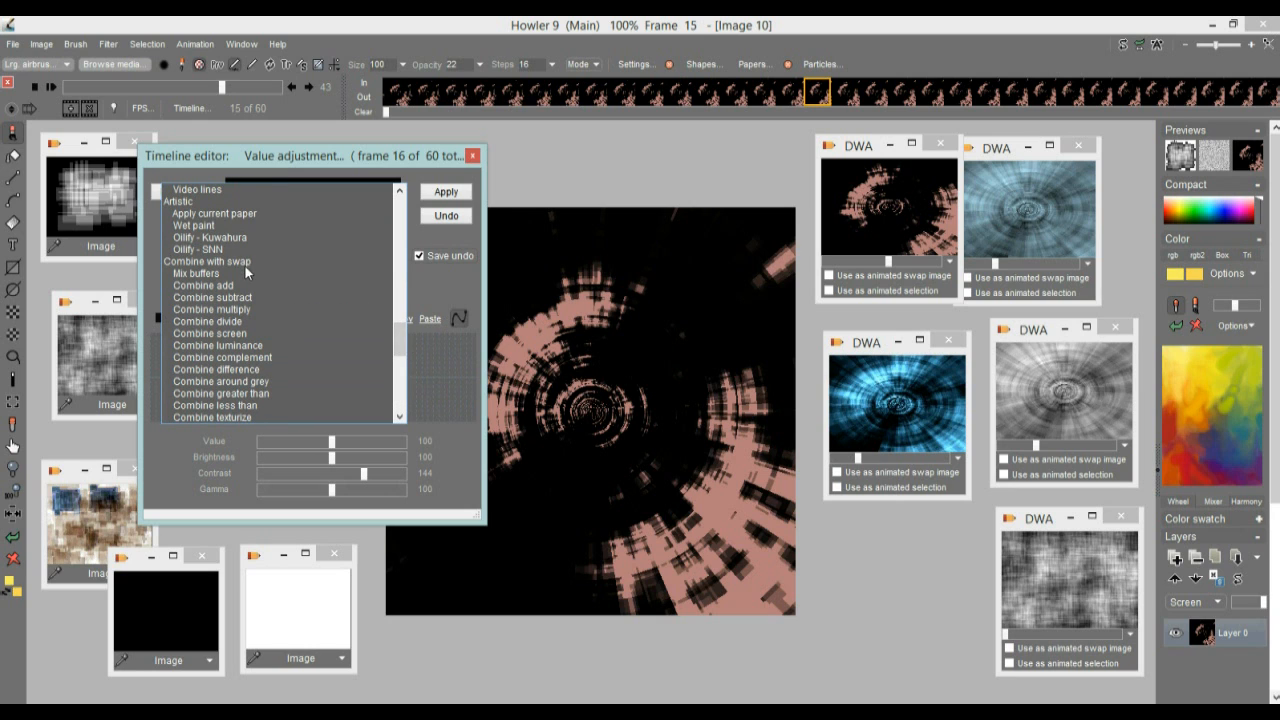
click(206, 272)
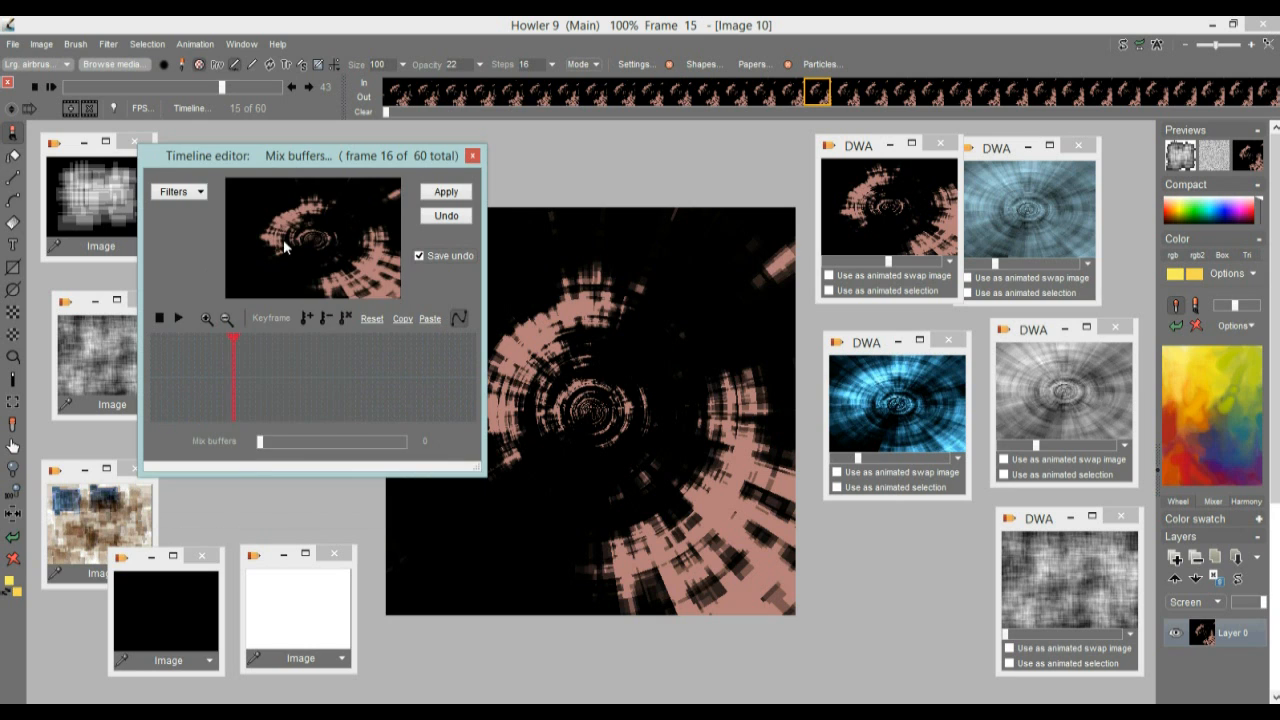
Add a keyframe with Mix buffers 0 at frame 2, at the beginning of the timeline
drag(264, 436, 328, 442)
drag(238, 382, 156, 394)
drag(310, 441, 236, 442)
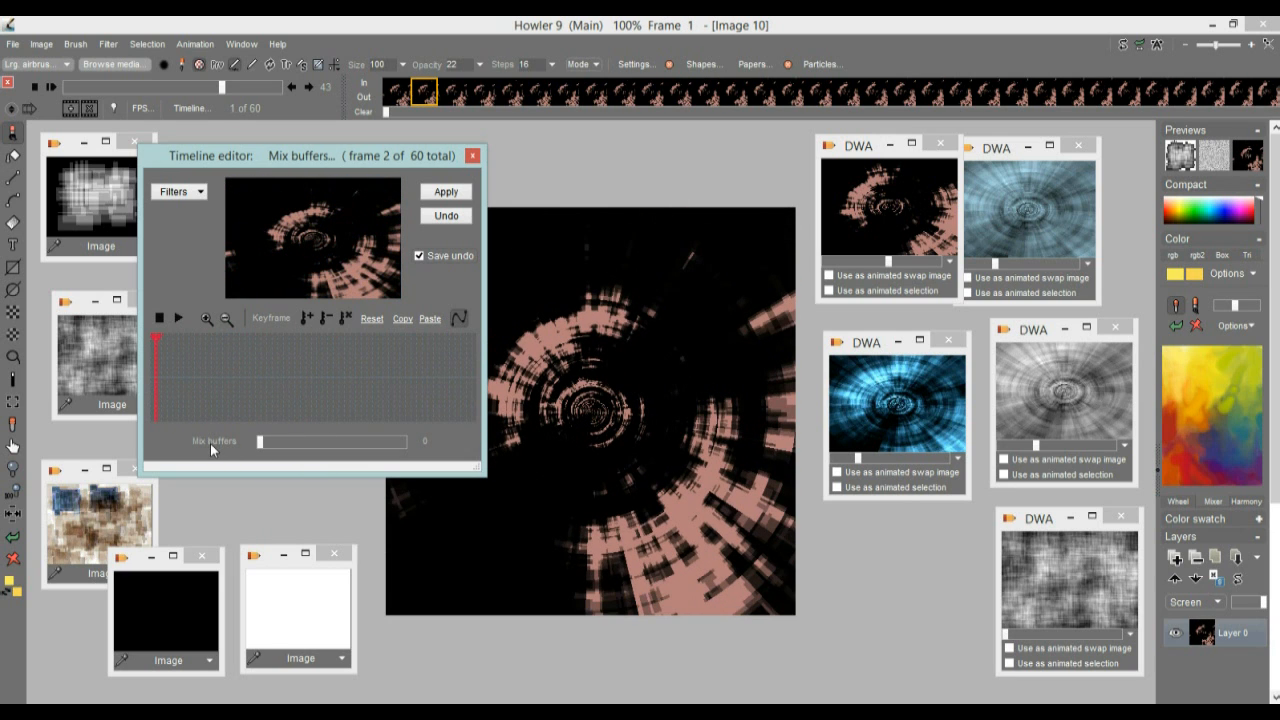
click(308, 314)
Add a keyframe with Mix buffers at its maximum at frame 60 and preview the blend at frame 30
mouse_move(304, 358)
mouse_down()
mouse_move(271, 374)
mouse_move(490, 383)
mouse_up()
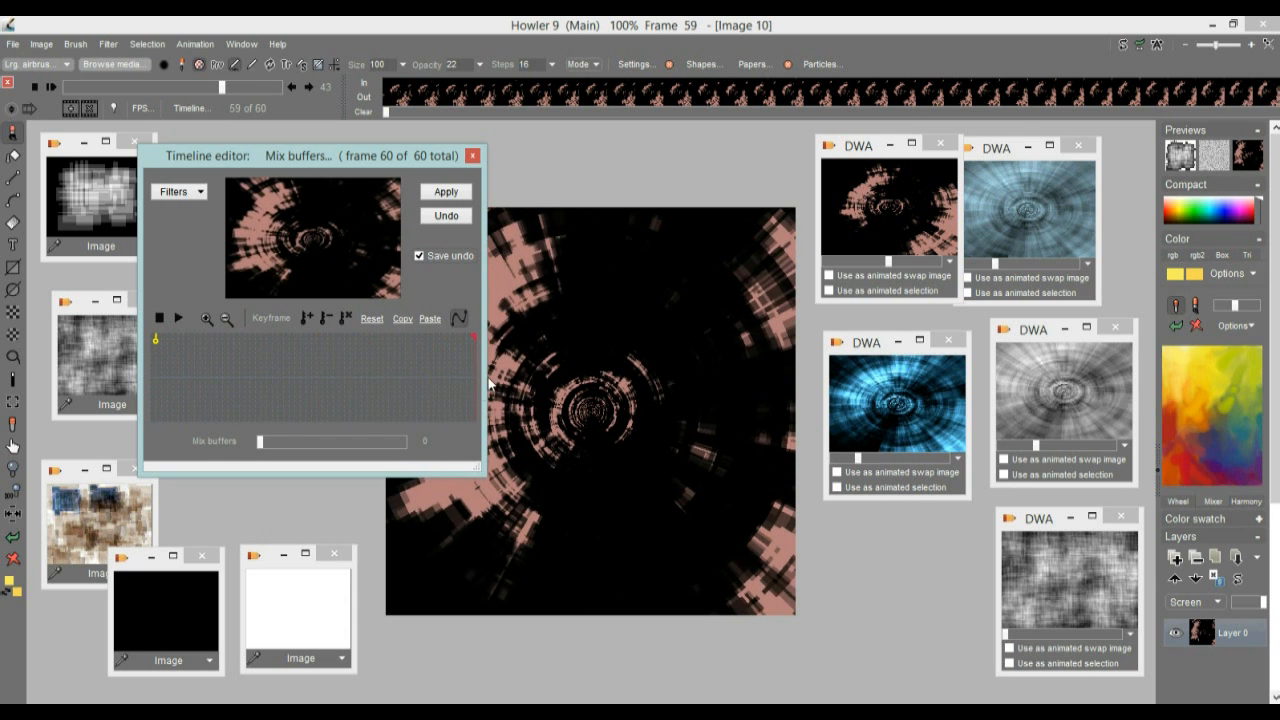
drag(385, 441, 448, 441)
click(306, 317)
drag(378, 363, 311, 378)
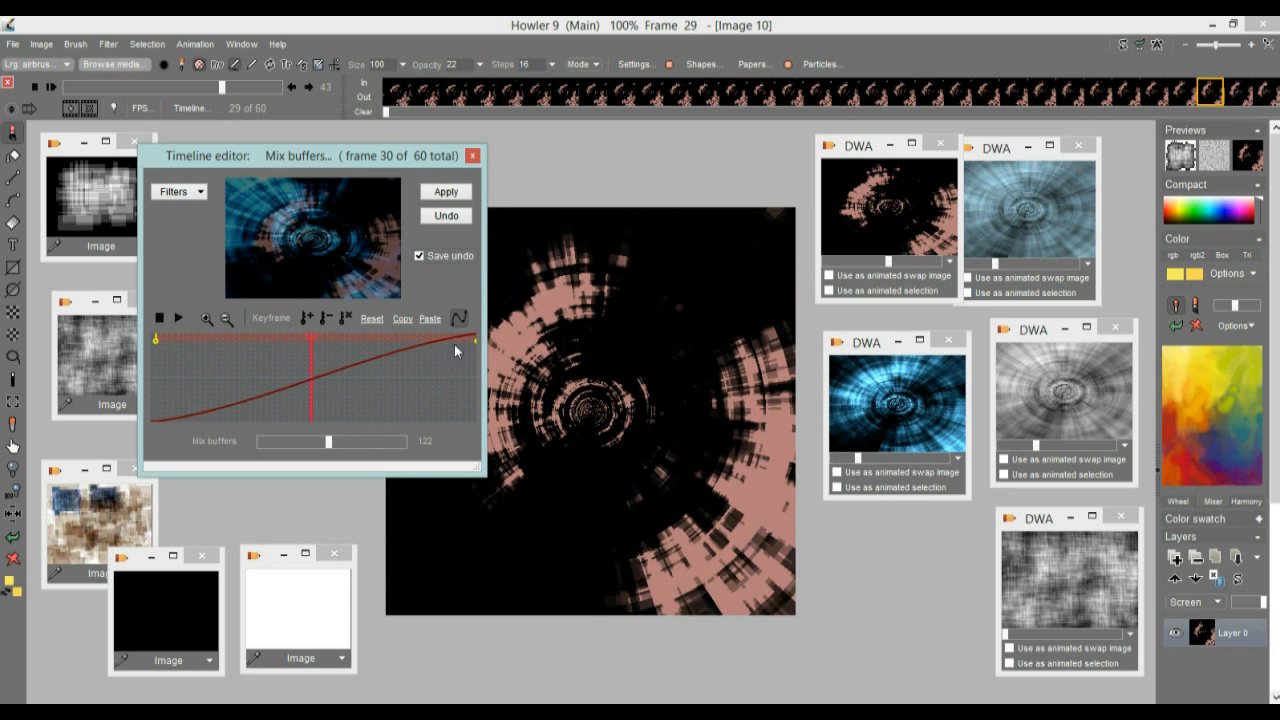
Switch the Mix buffers curve from smooth to linear and move its first keyframe to frame 12
click(459, 317)
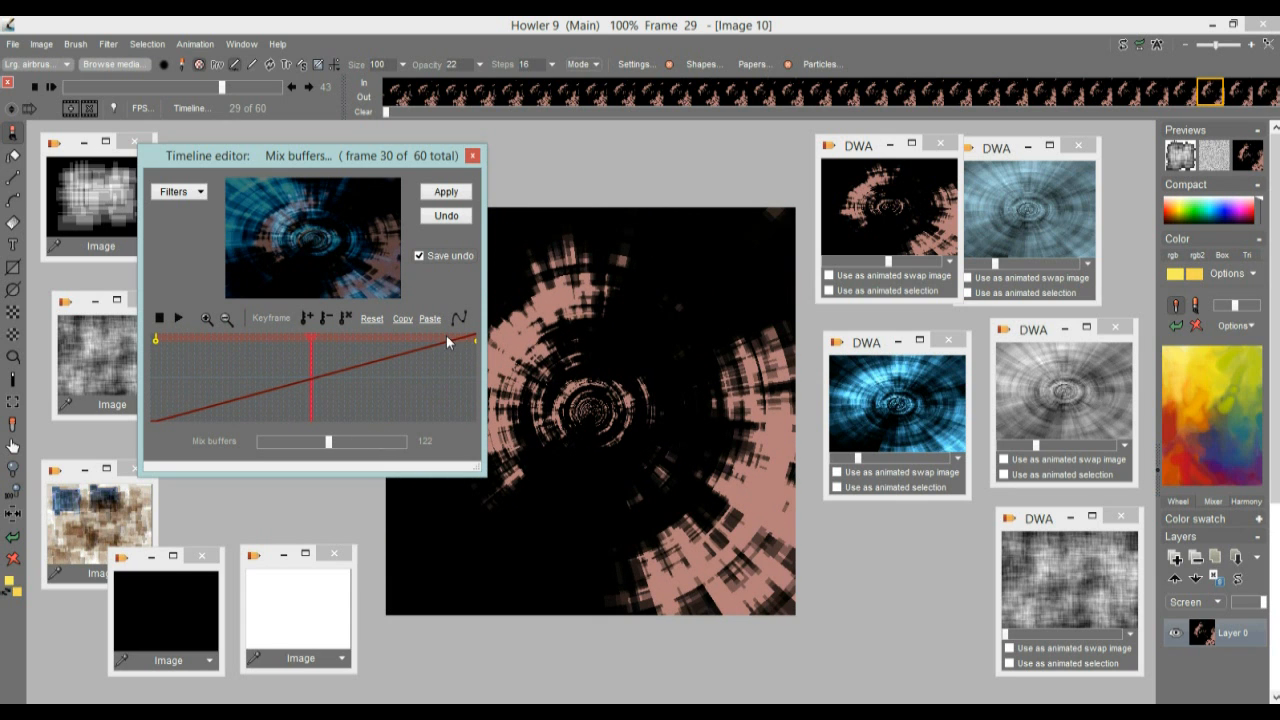
mouse_move(172, 366)
mouse_down()
mouse_move(358, 364)
mouse_move(251, 385)
mouse_move(385, 385)
mouse_move(222, 370)
mouse_up()
drag(157, 338, 211, 340)
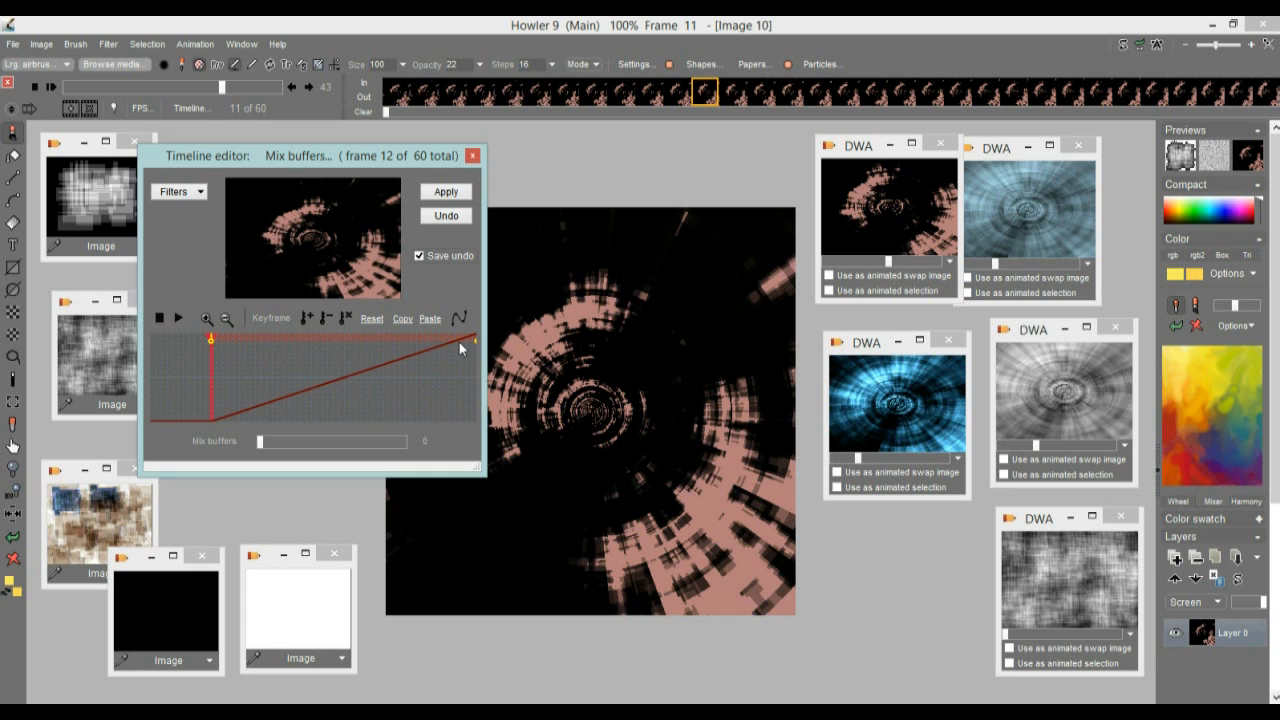
Move the ending Mix buffers keyframe to frame 47, preview the blend at frame 5 and apply it to the animation
drag(476, 344, 405, 340)
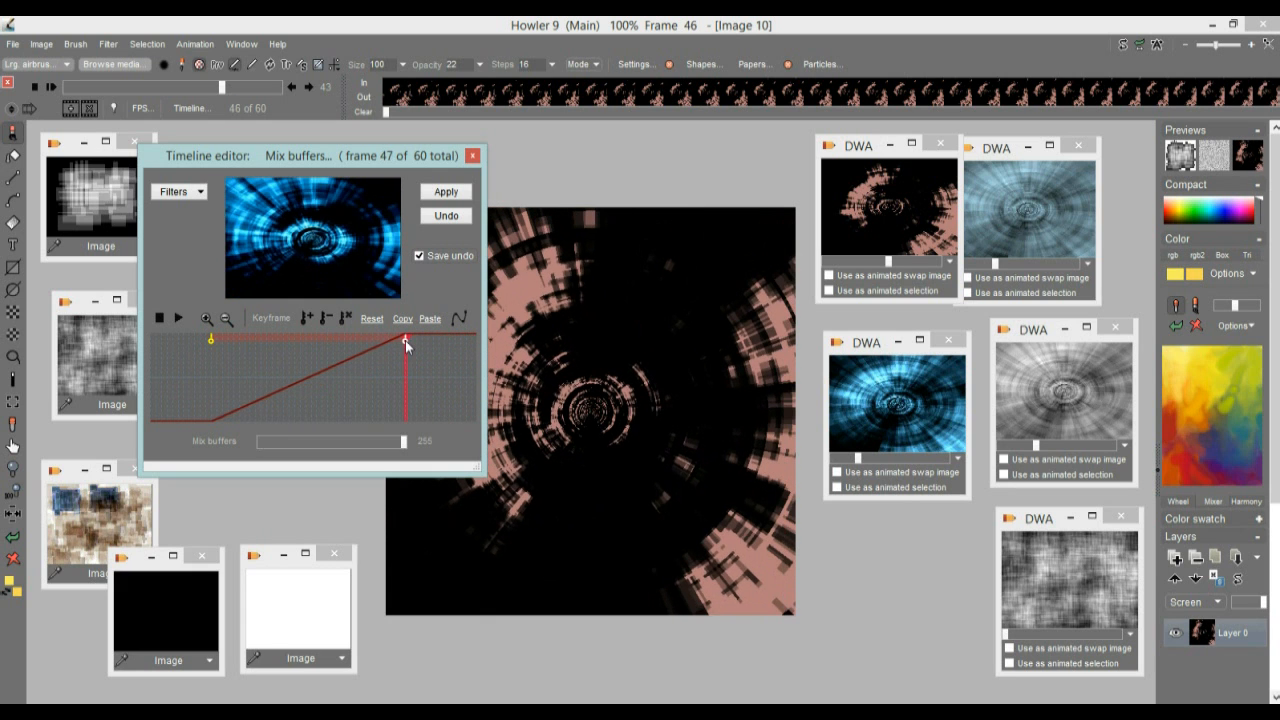
drag(203, 370, 172, 396)
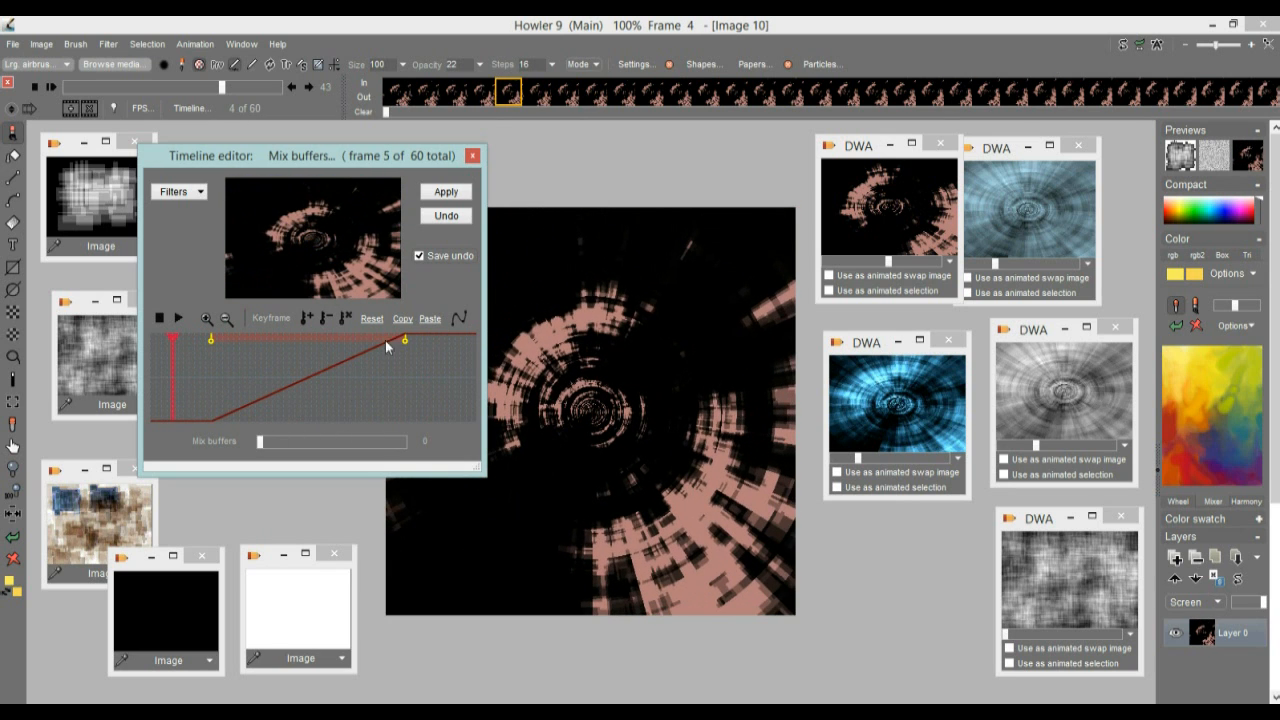
click(453, 197)
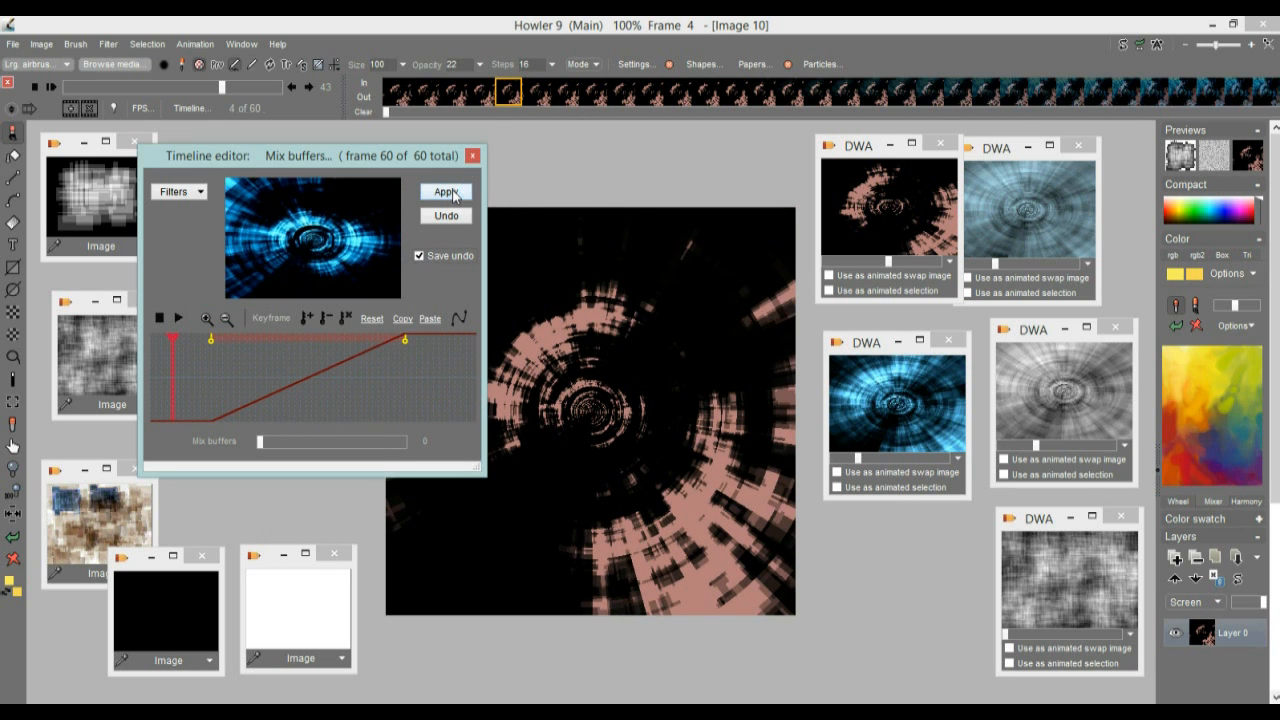
Play and scrub through the blended animation, and undo the applied Mix buffers blend
click(50, 87)
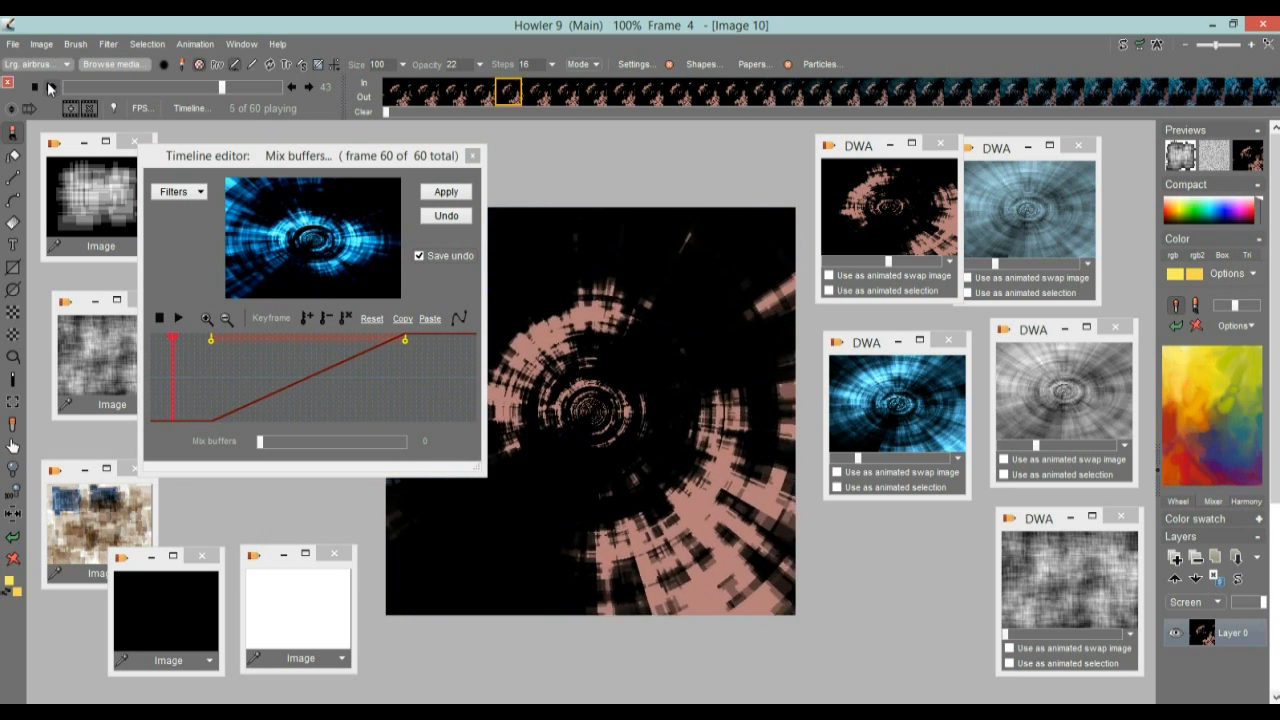
click(34, 87)
drag(82, 88, 196, 89)
click(449, 220)
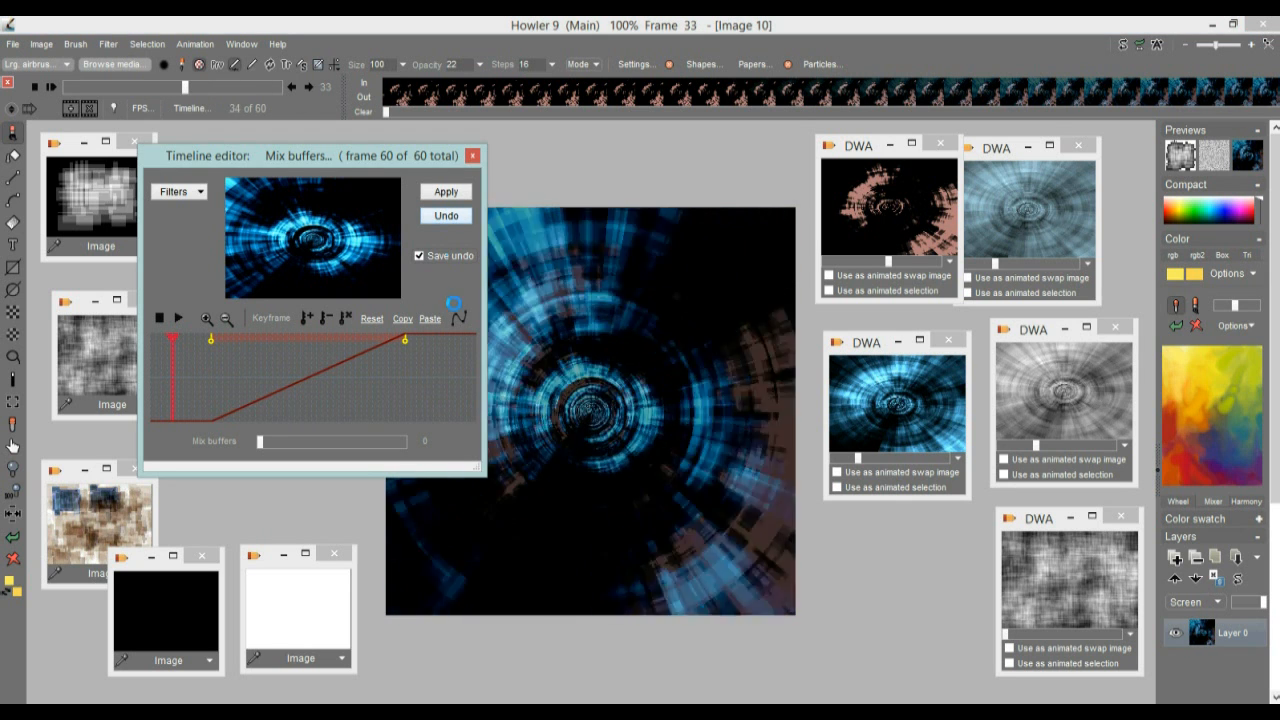
Choose the Color key filter for compositing with swap and sample the pink of the tunnel as key color
click(178, 192)
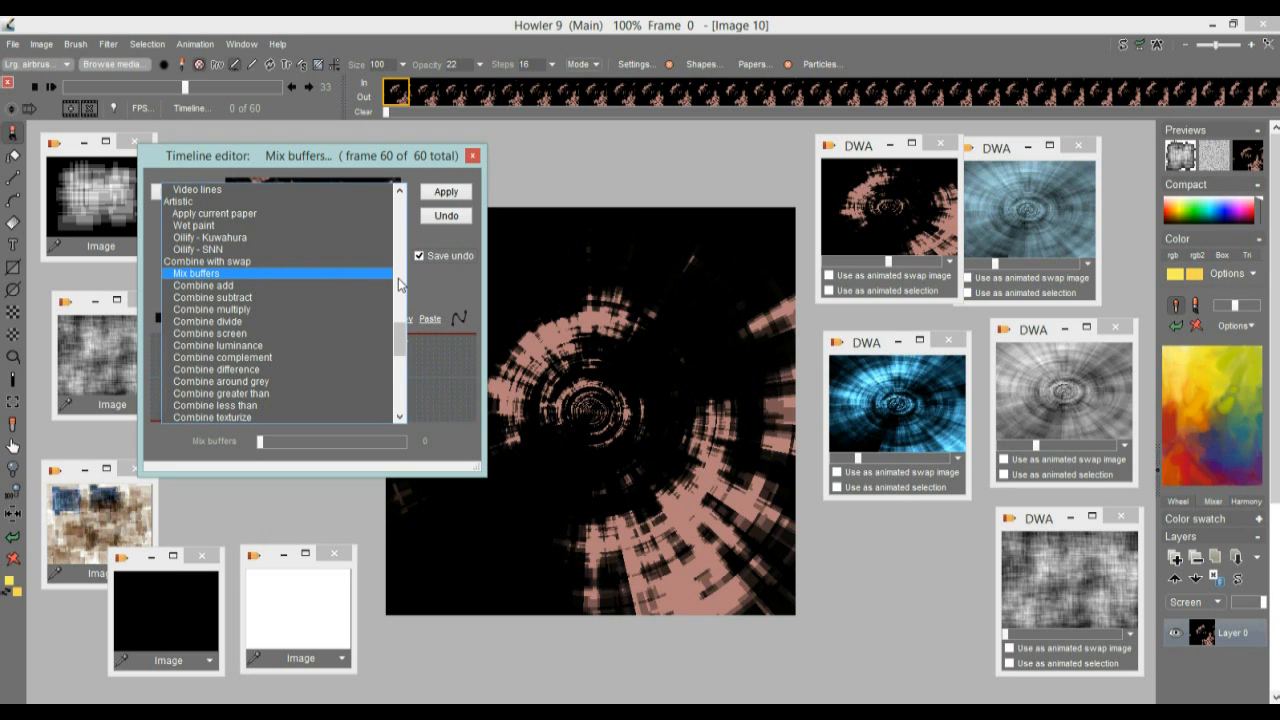
drag(399, 340, 399, 373)
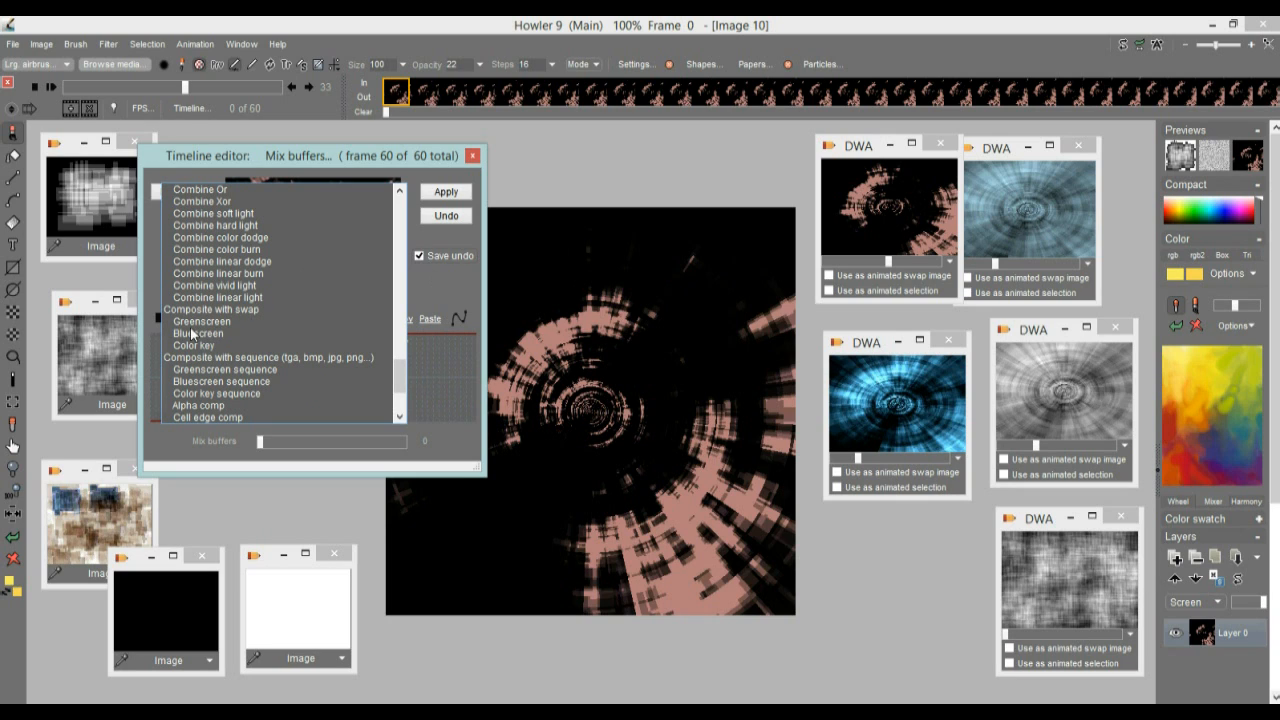
click(193, 345)
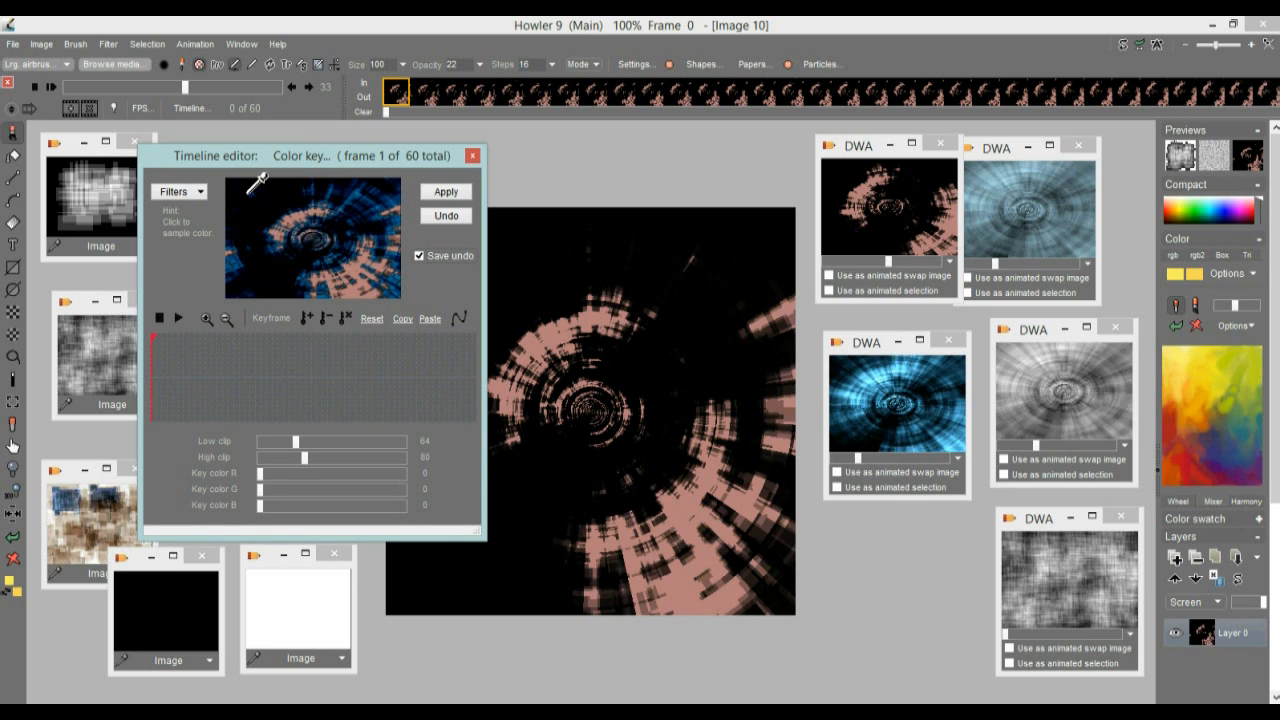
click(364, 256)
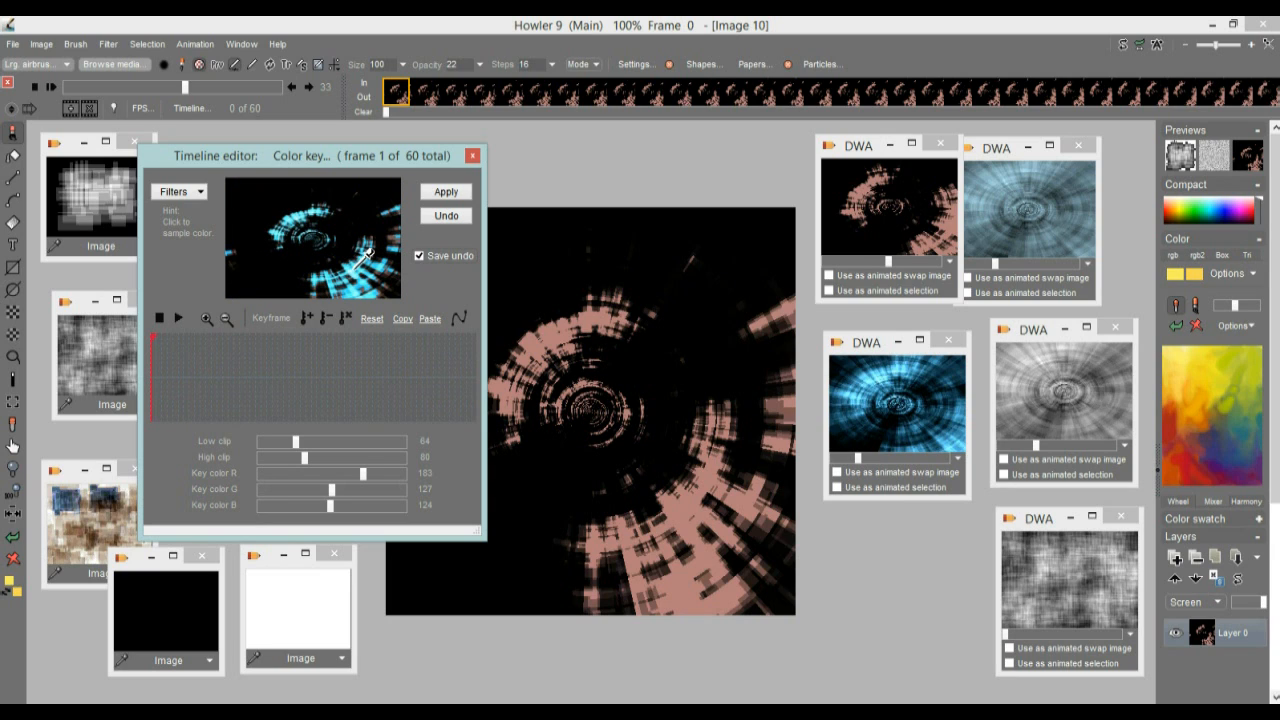
Sample the black background as key color at frame 33 and preview the composite at frame 37
drag(249, 353, 328, 365)
click(304, 283)
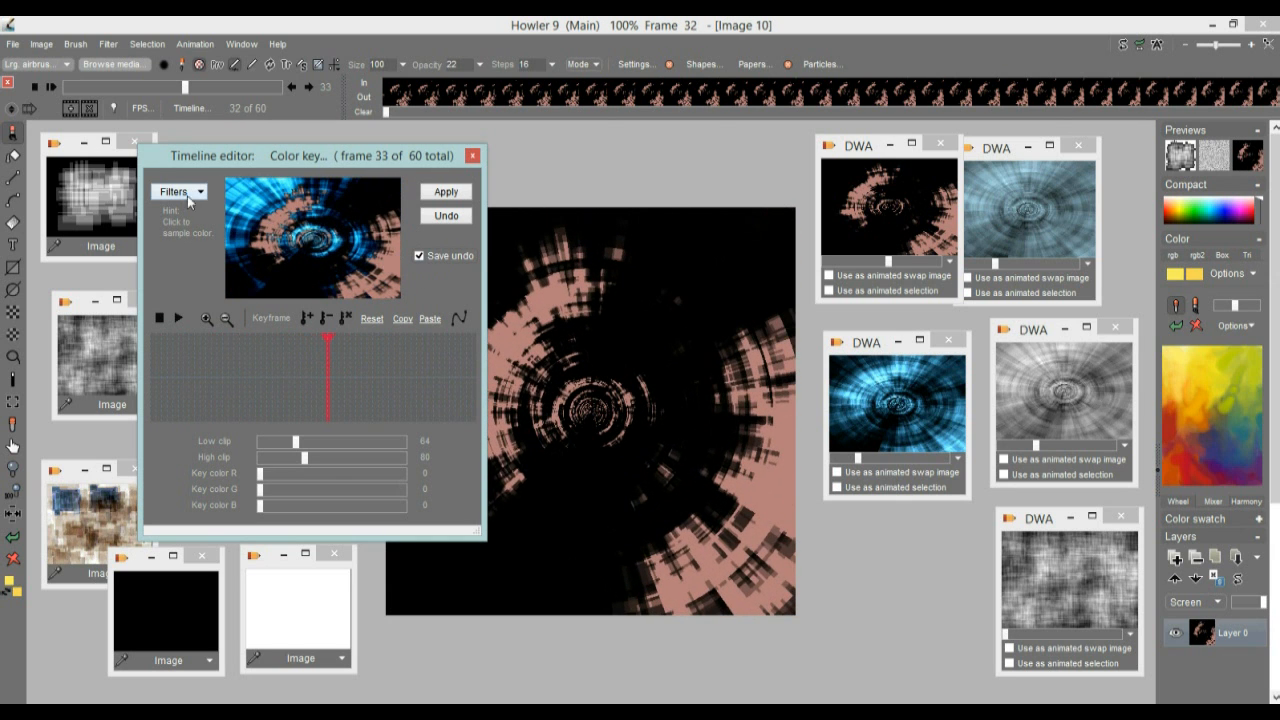
drag(396, 377, 348, 390)
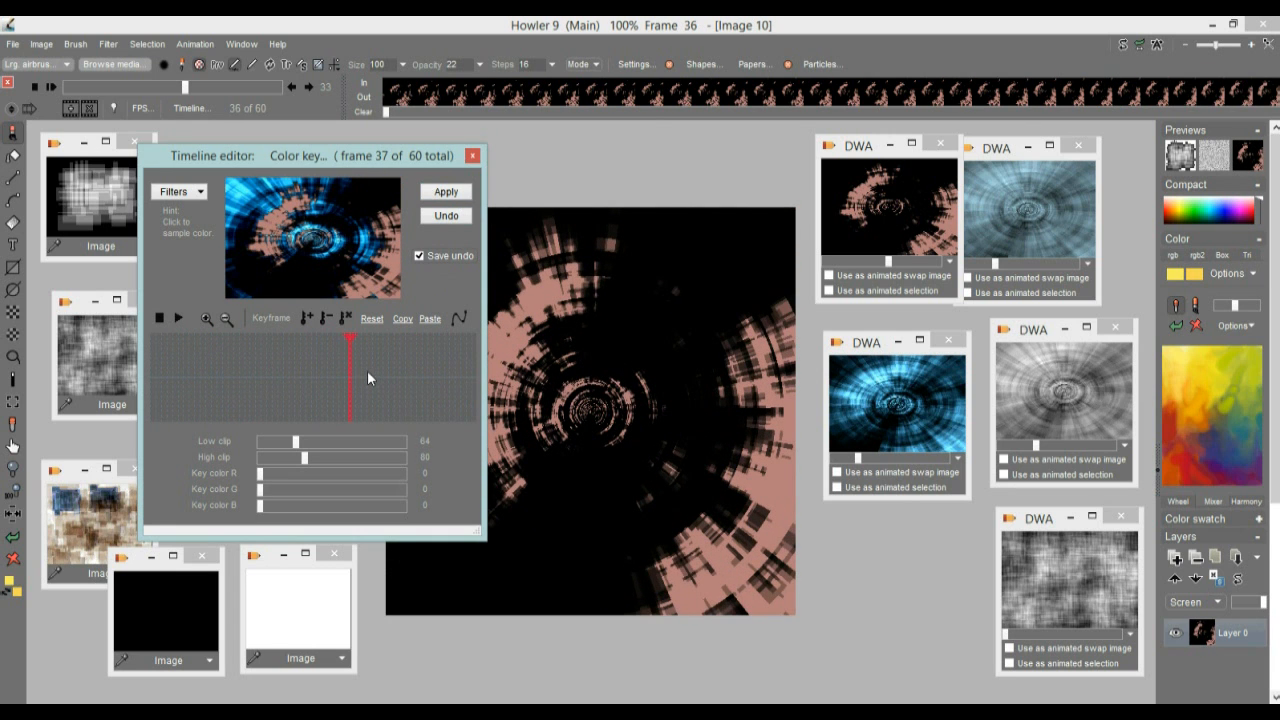
Apply the color key to the whole animation, close the Timeline editor and scrub through the composited frames
click(446, 192)
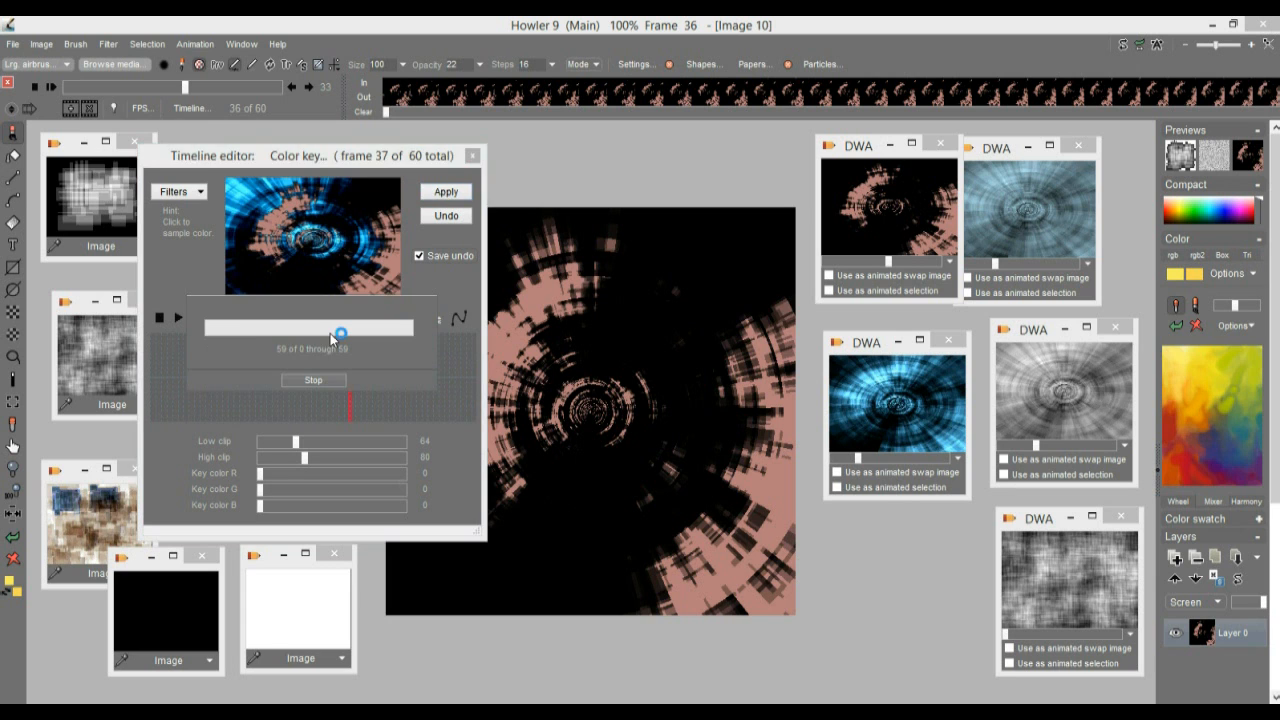
click(473, 156)
mouse_move(82, 89)
mouse_down()
mouse_move(338, 95)
mouse_move(53, 104)
mouse_move(256, 114)
mouse_move(137, 121)
mouse_move(290, 114)
mouse_move(83, 107)
mouse_up()
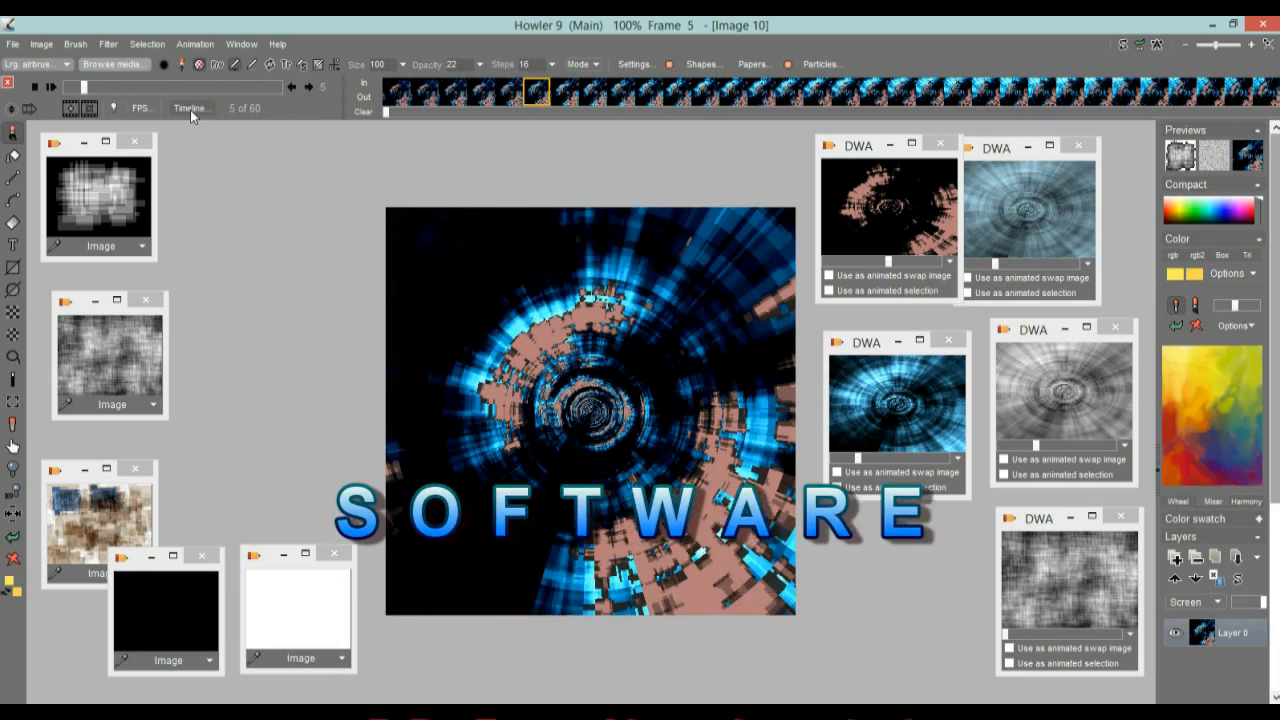